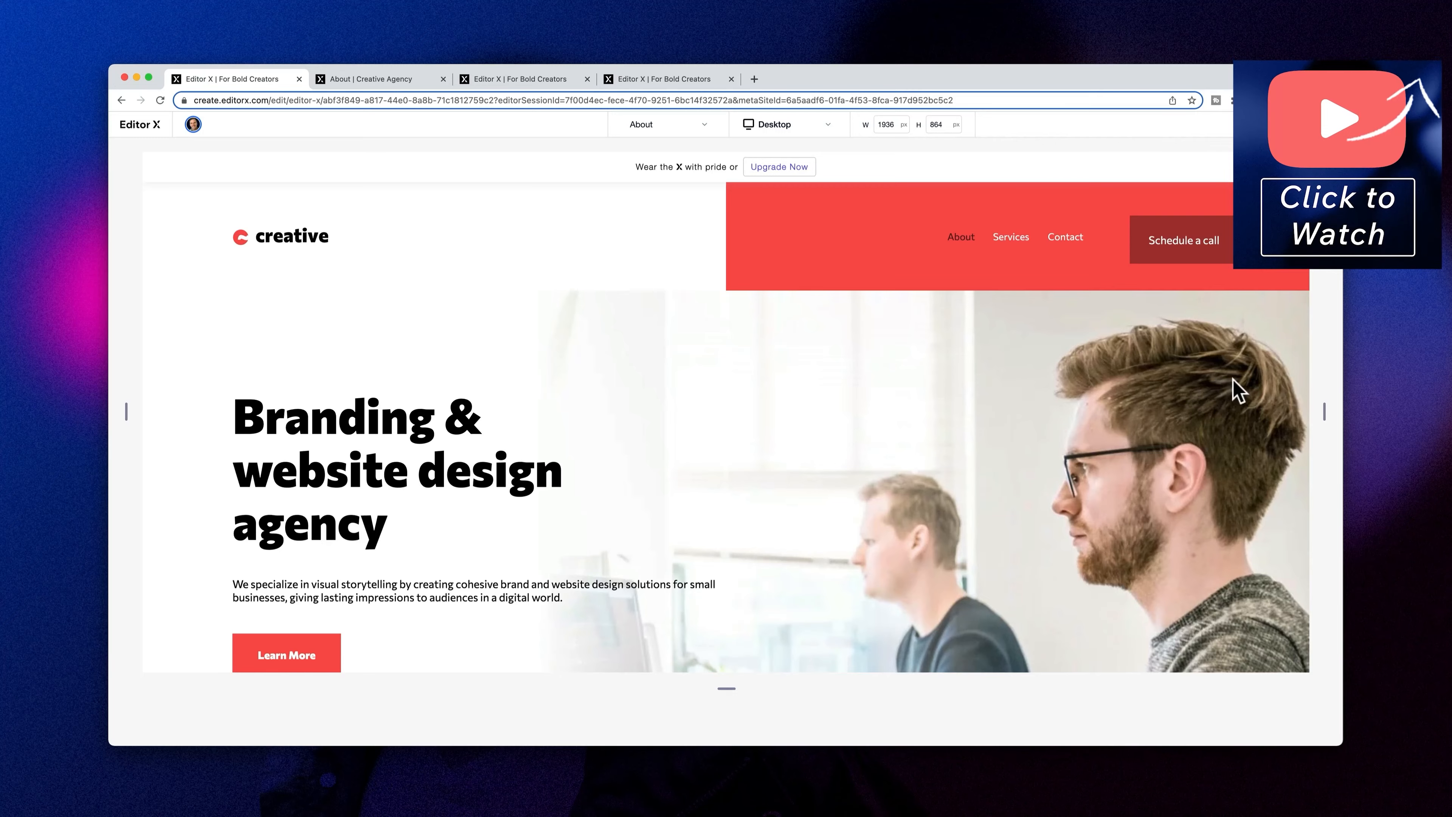
- Look through the About page preview, examining the hero section and the sections below it
{"action": "scroll", "coordinate": [1229, 391], "scroll_direction": "down", "scroll_amount": 3}
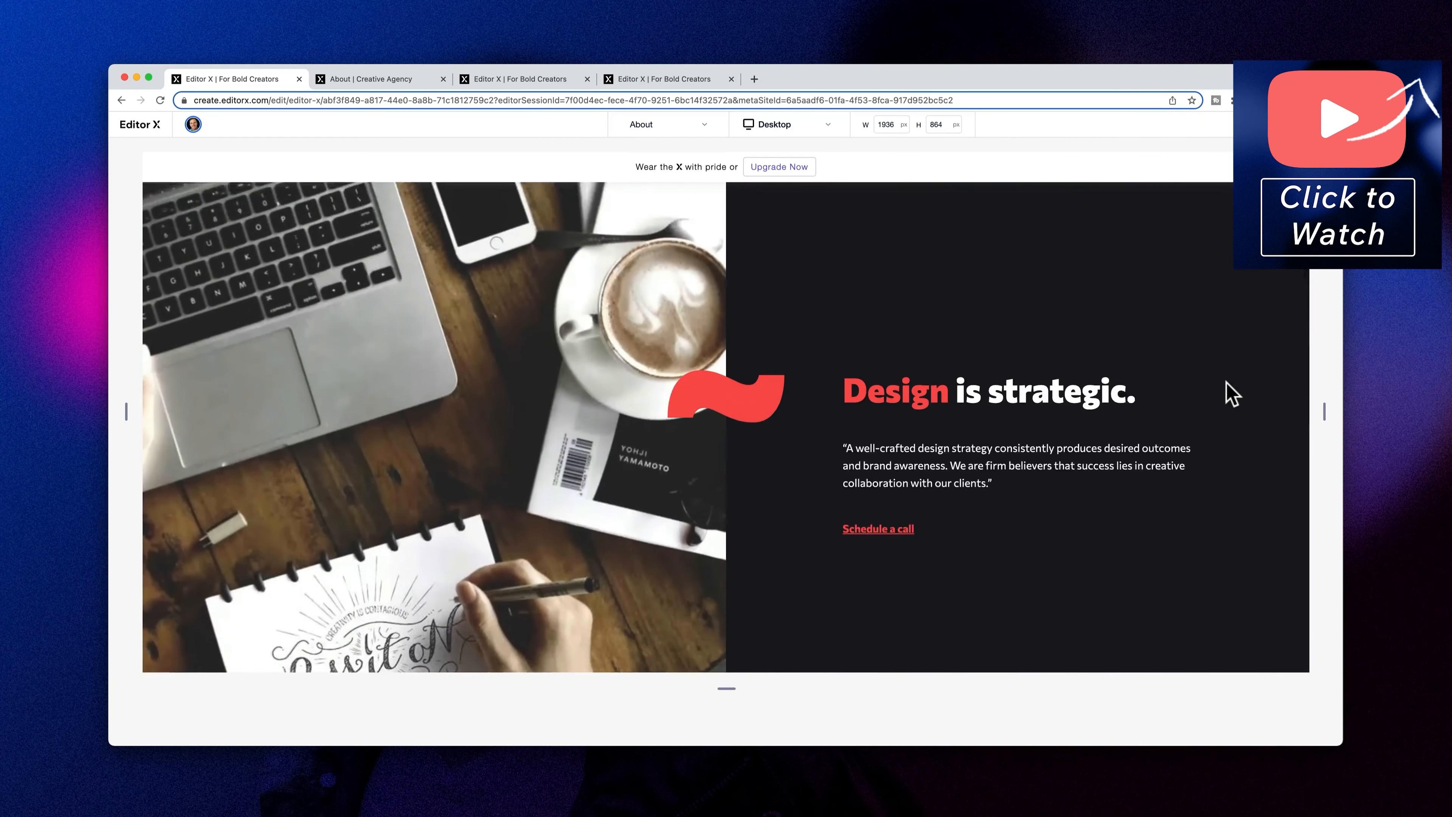
{"action": "scroll", "coordinate": [1231, 393], "scroll_direction": "up", "scroll_amount": 12}
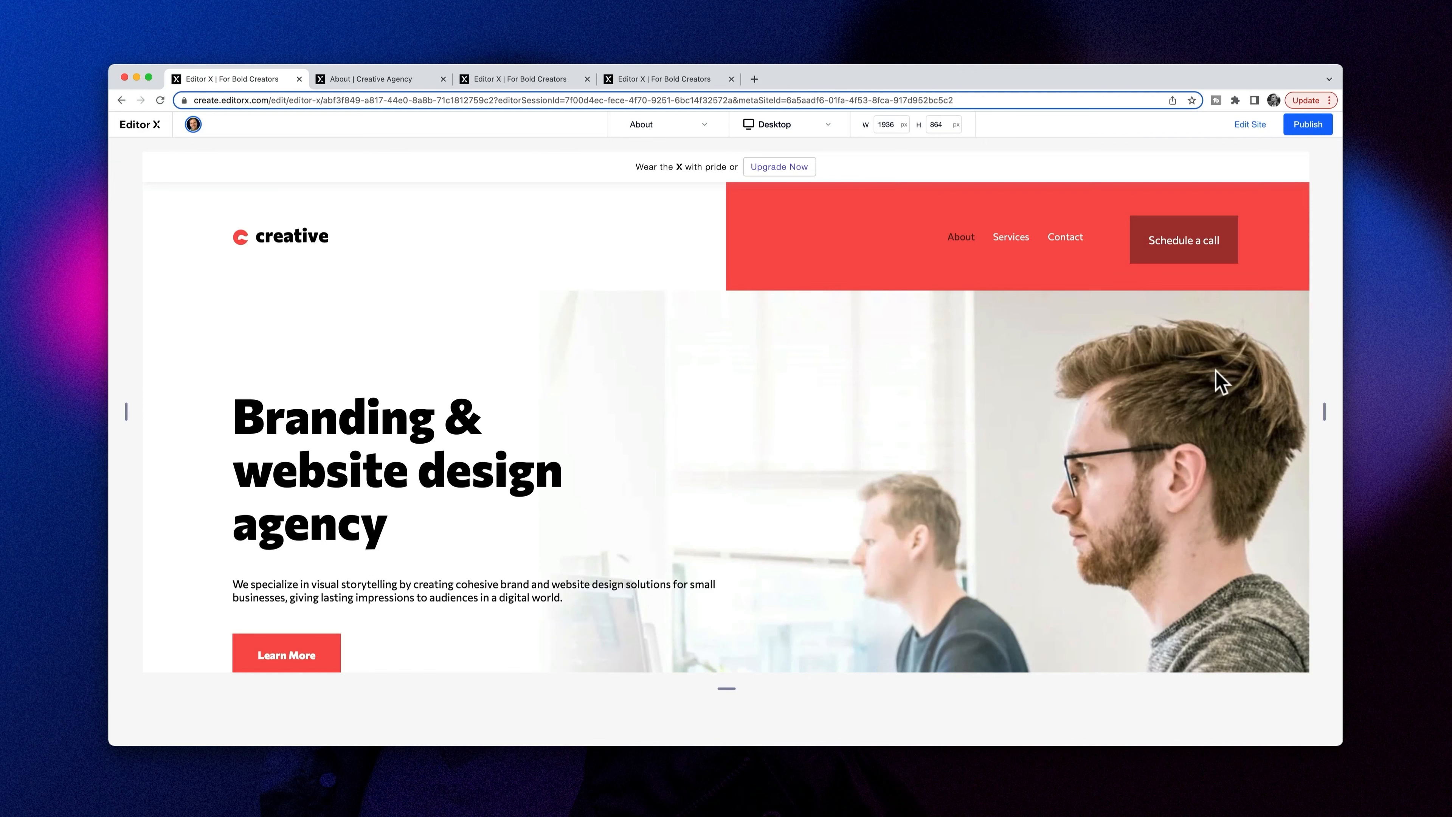
{"action": "scroll", "coordinate": [1217, 380], "scroll_direction": "down", "scroll_amount": 3}
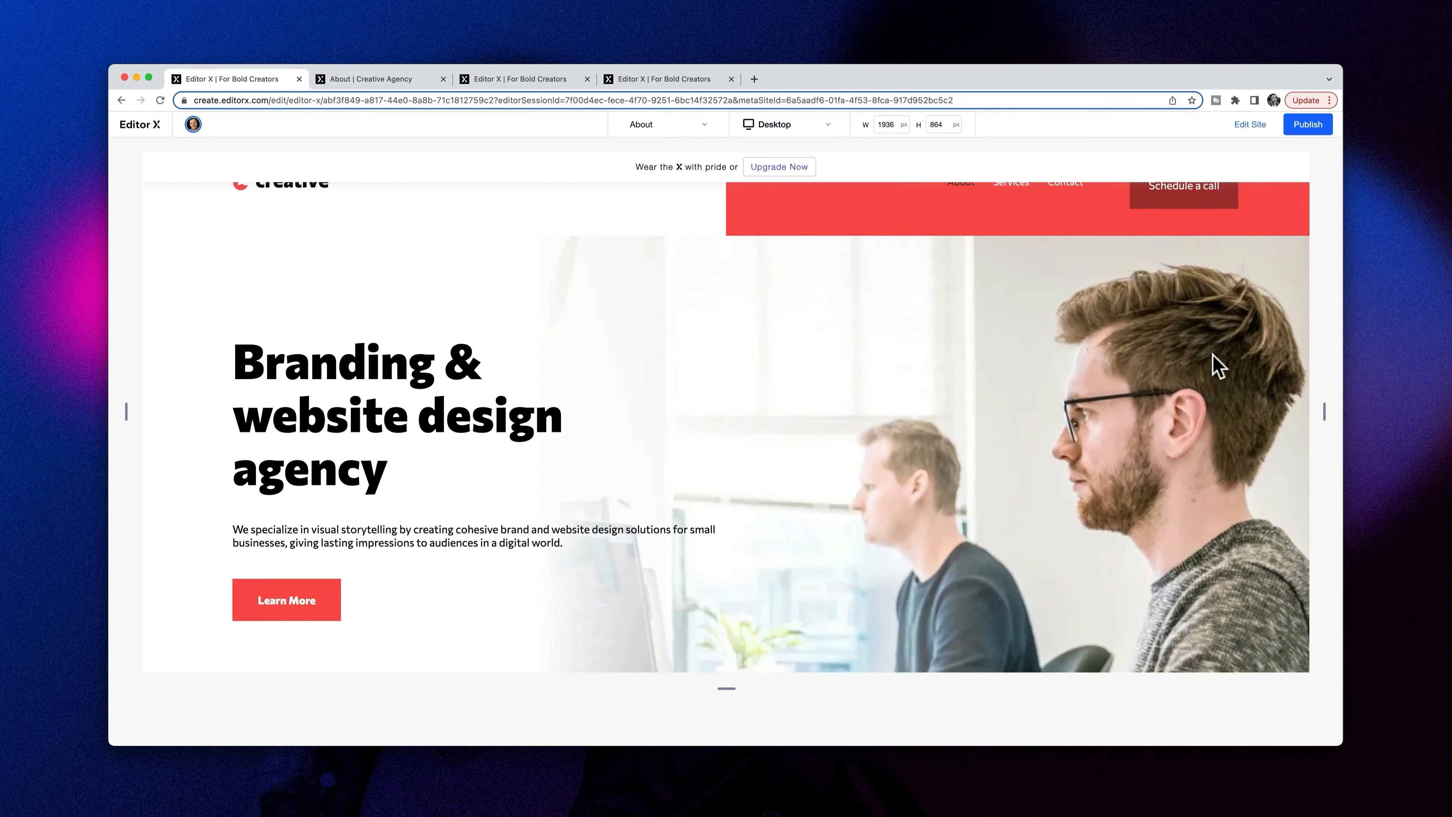
{"action": "scroll", "coordinate": [950, 382], "scroll_direction": "down", "scroll_amount": 1}
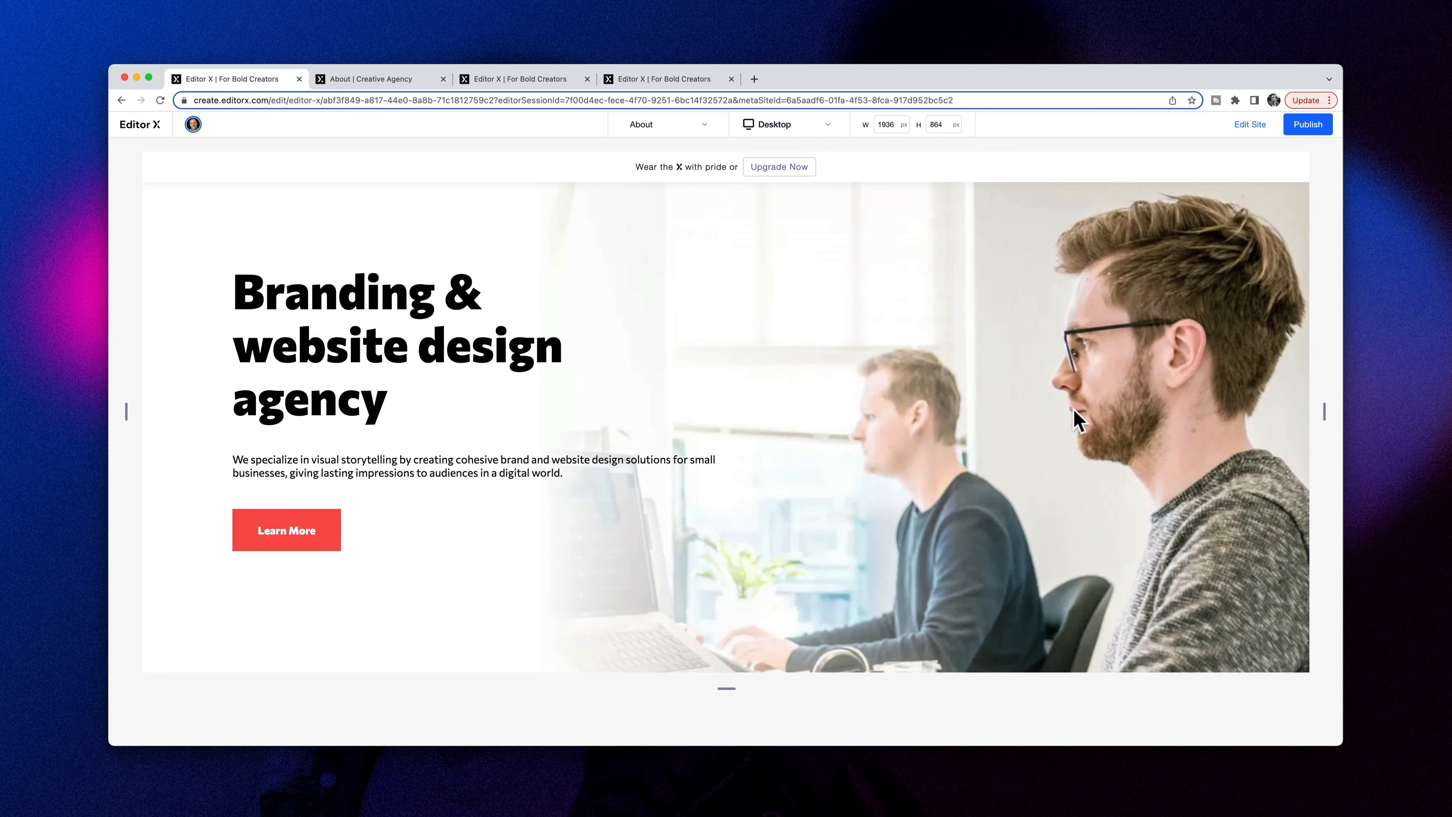
{"action": "scroll", "coordinate": [1076, 406], "scroll_direction": "down", "scroll_amount": 4}
{"action": "scroll", "coordinate": [1077, 409], "scroll_direction": "up", "scroll_amount": 2}
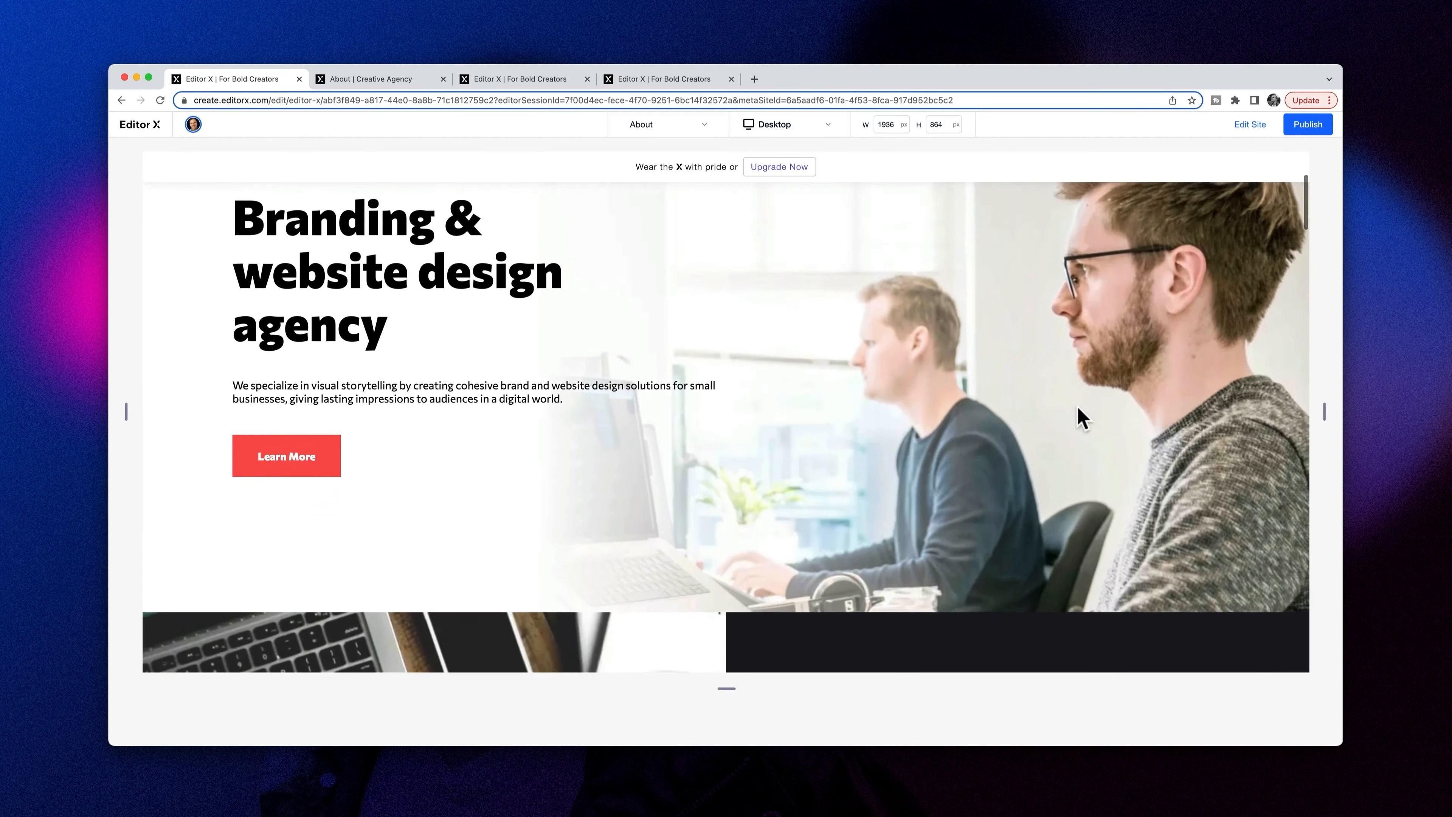
{"action": "scroll", "coordinate": [1082, 417], "scroll_direction": "up", "scroll_amount": 3}
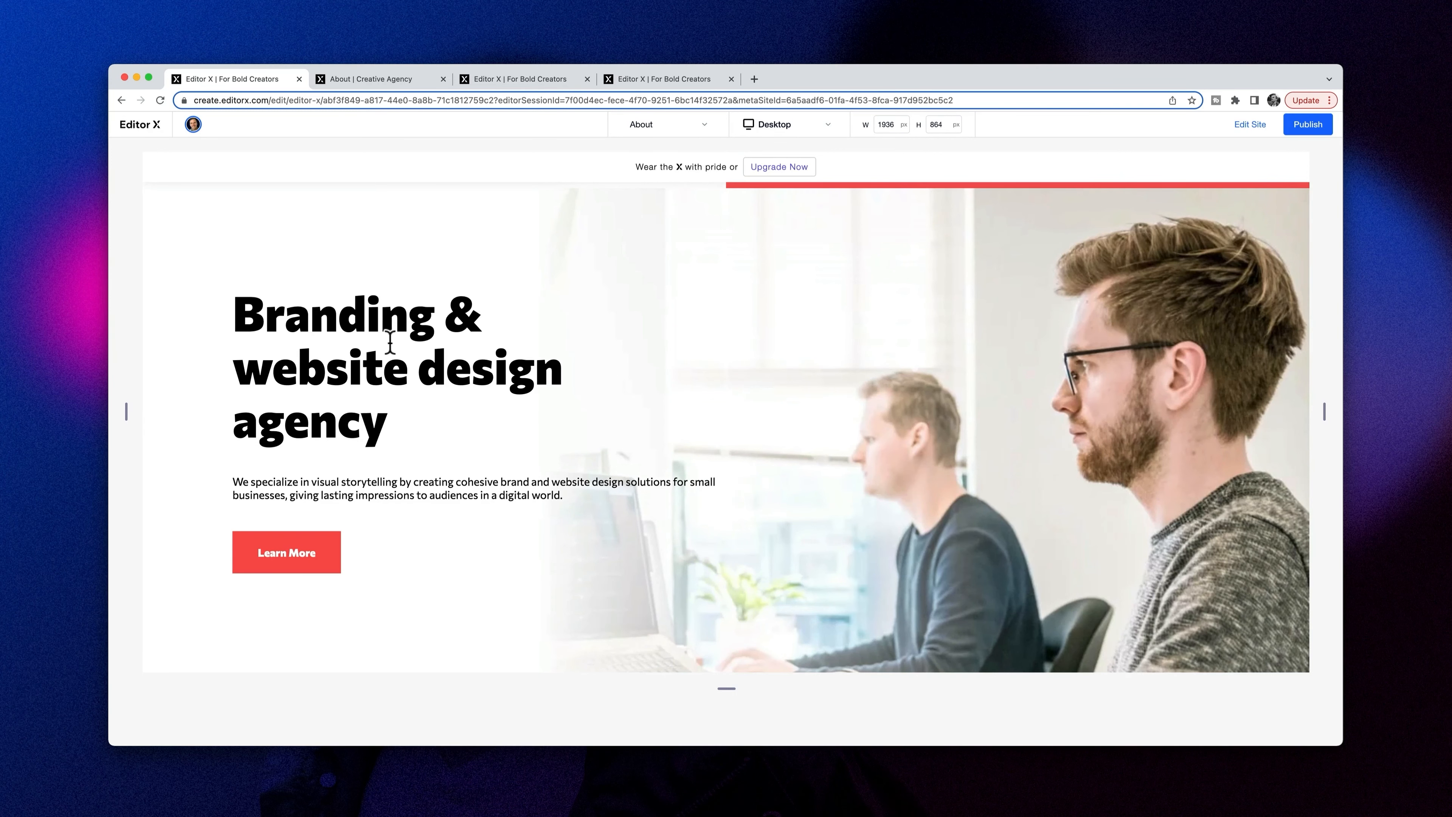
{"action": "scroll", "coordinate": [400, 343], "scroll_direction": "up", "scroll_amount": 2}
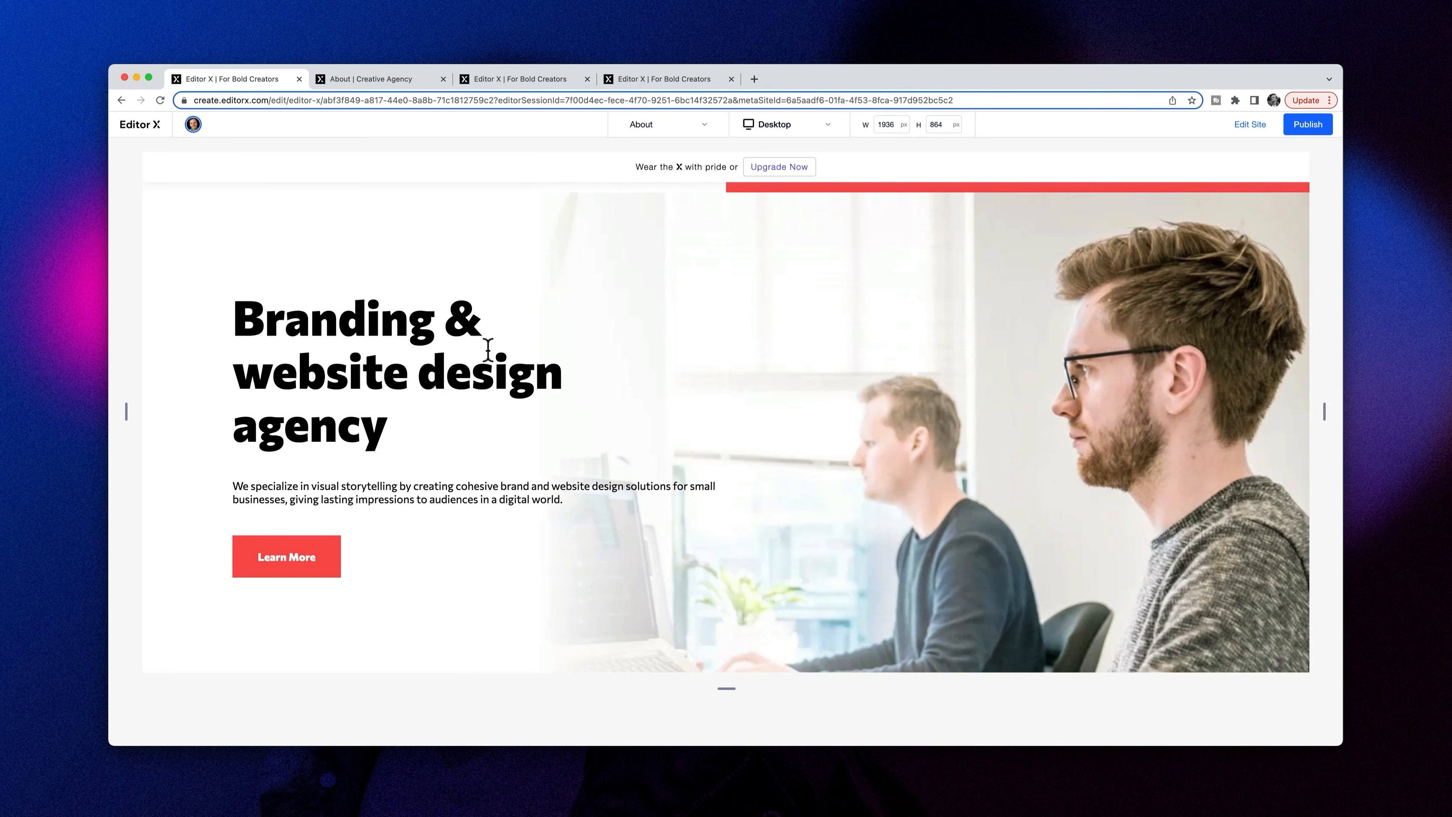
- Return to editing and set the hero image's scroll behavior to Parallax
{"action": "left_click", "coordinate": [1250, 126]}
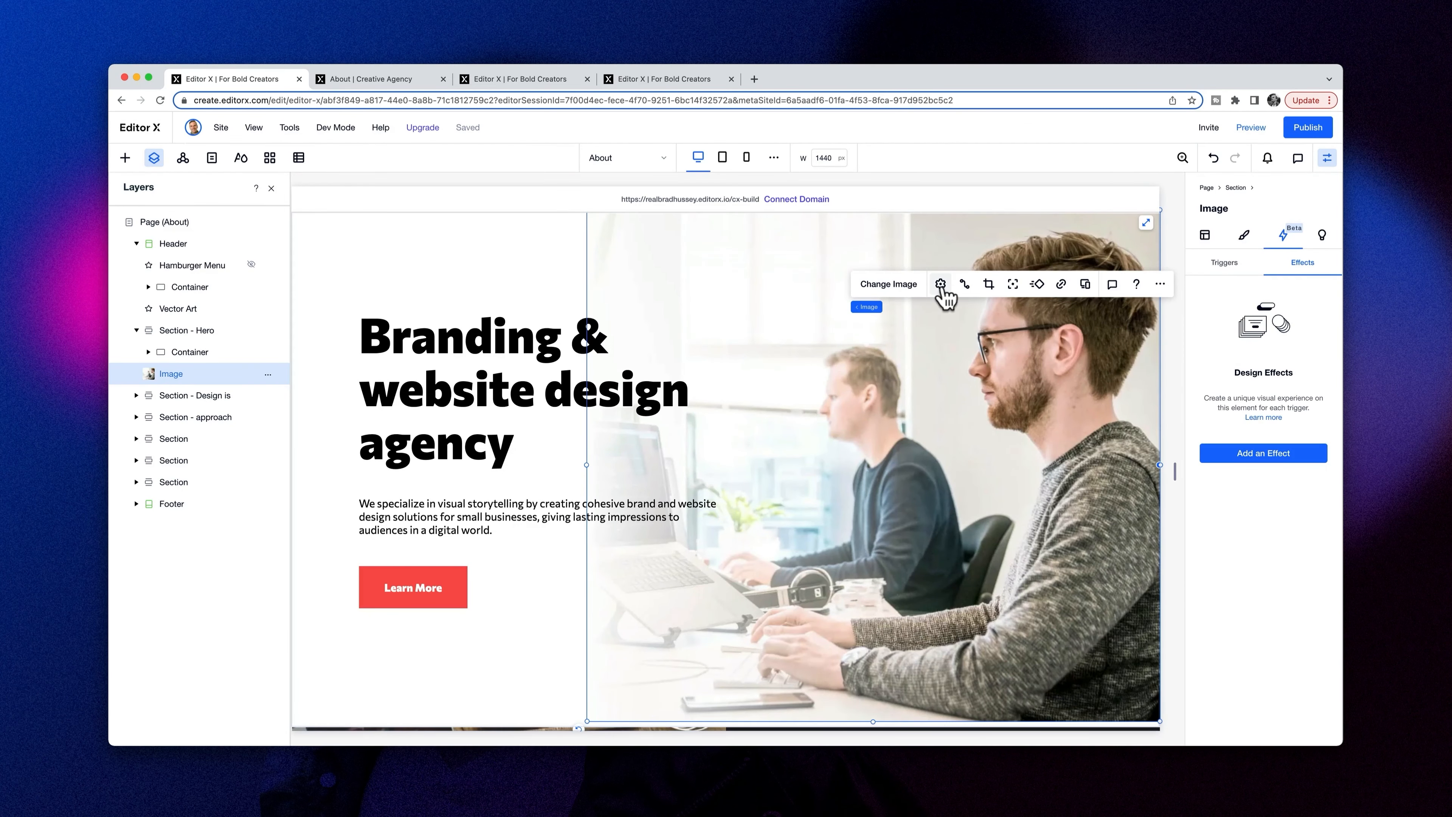
{"action": "left_click", "coordinate": [941, 284]}
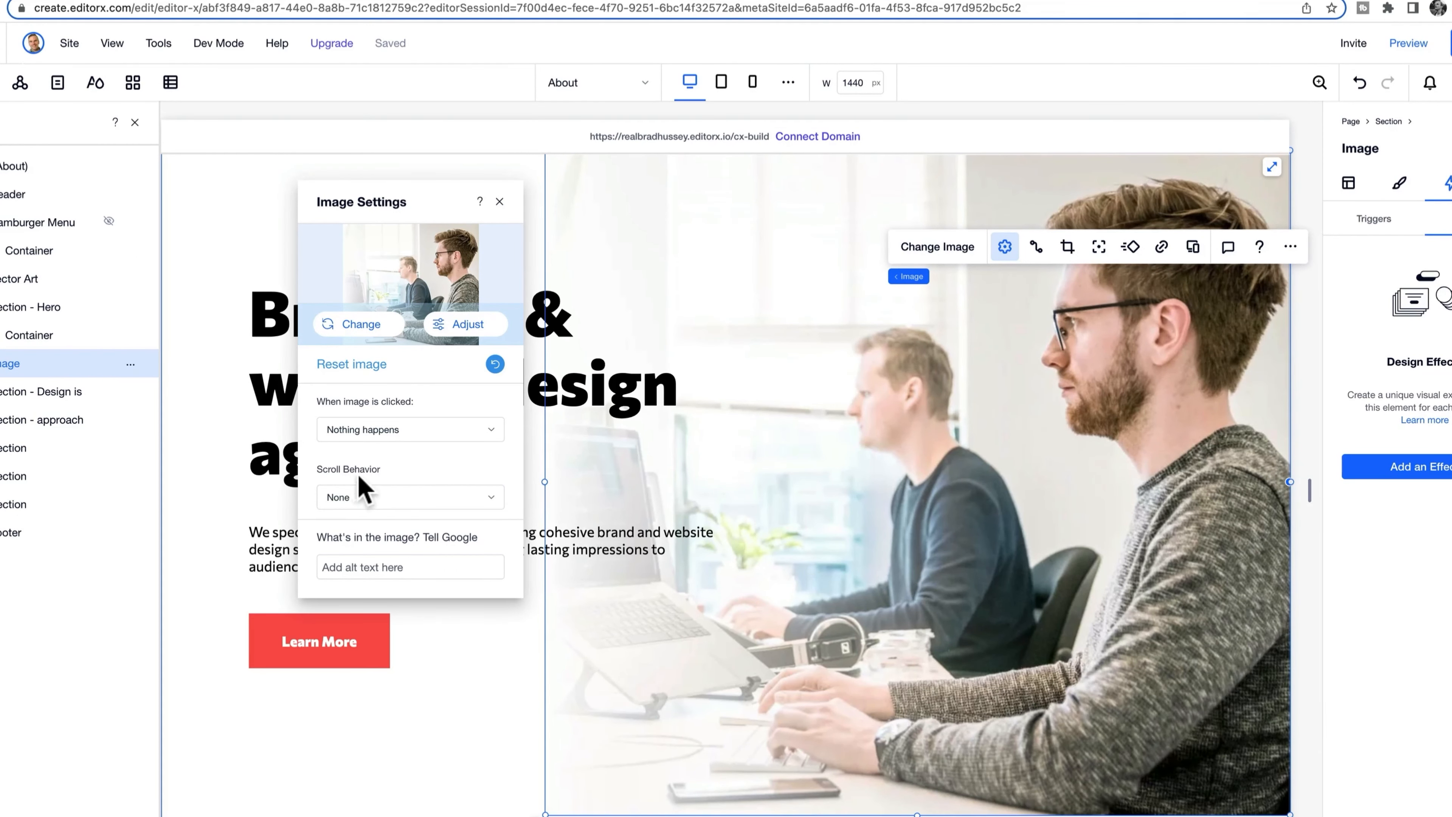
{"action": "left_click", "coordinate": [408, 506]}
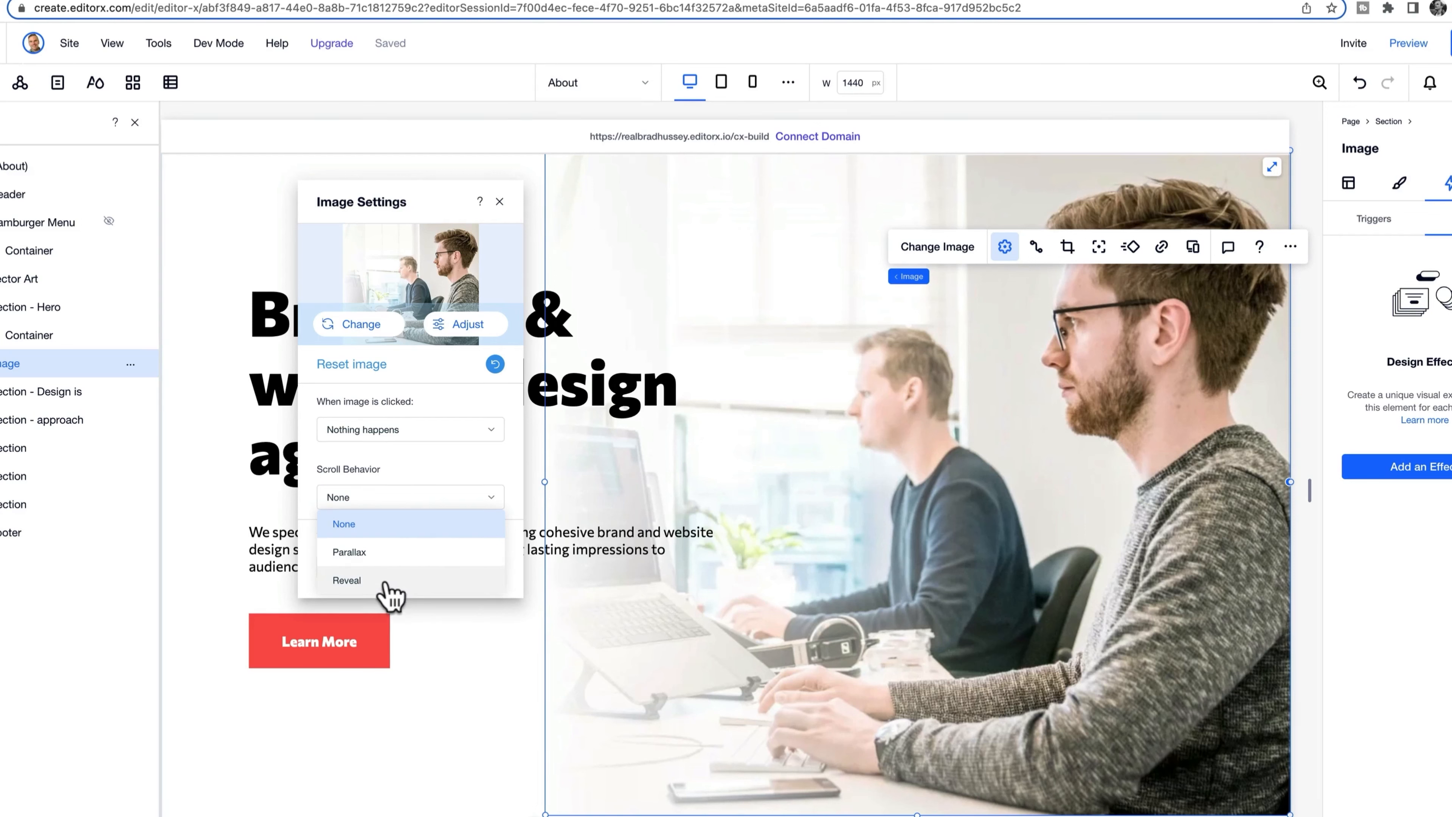
{"action": "left_click", "coordinate": [387, 564]}
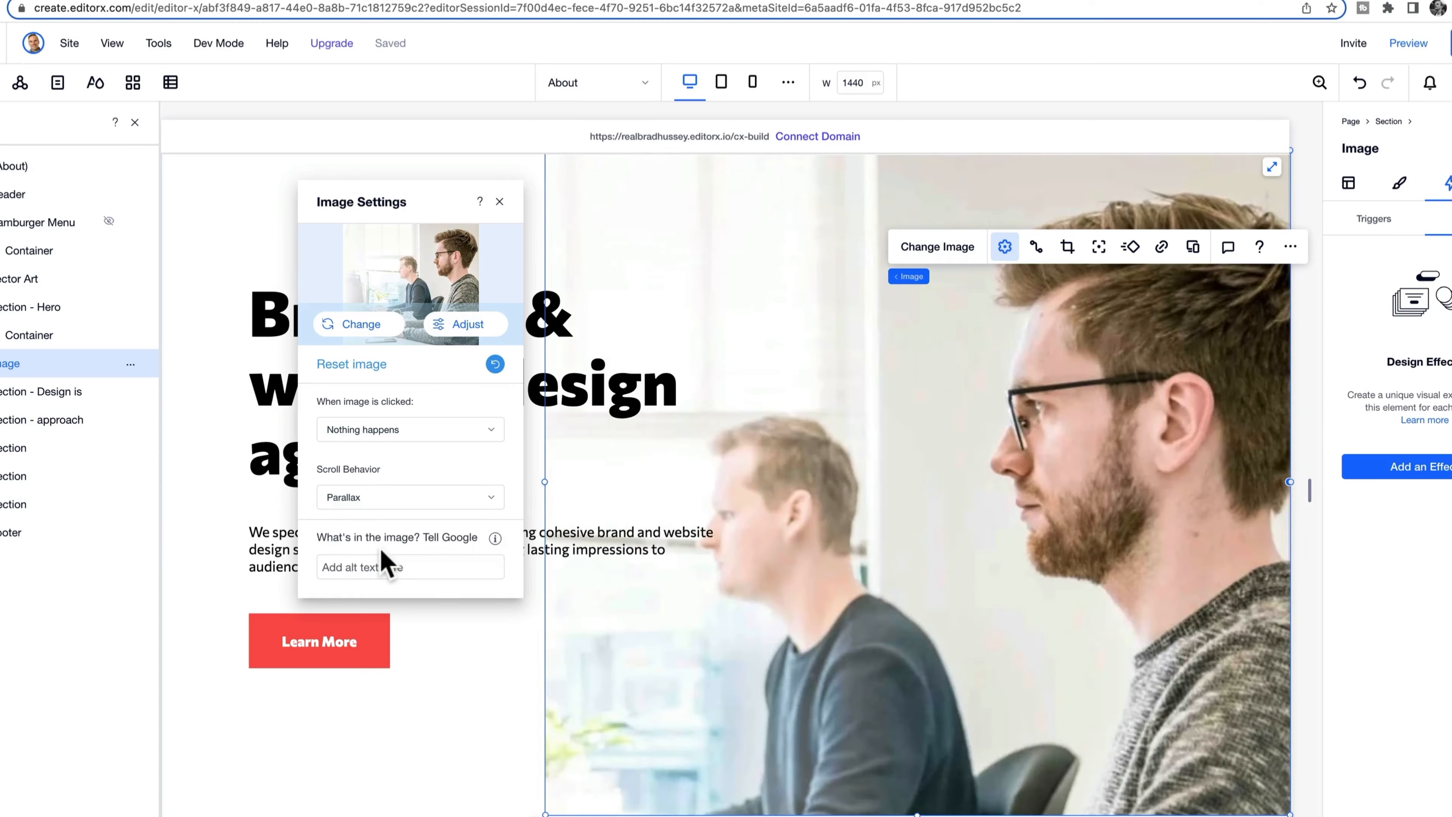
- Preview the page to check the hero image's parallax effect while scrolling, and return to editing
{"action": "left_click", "coordinate": [1407, 44]}
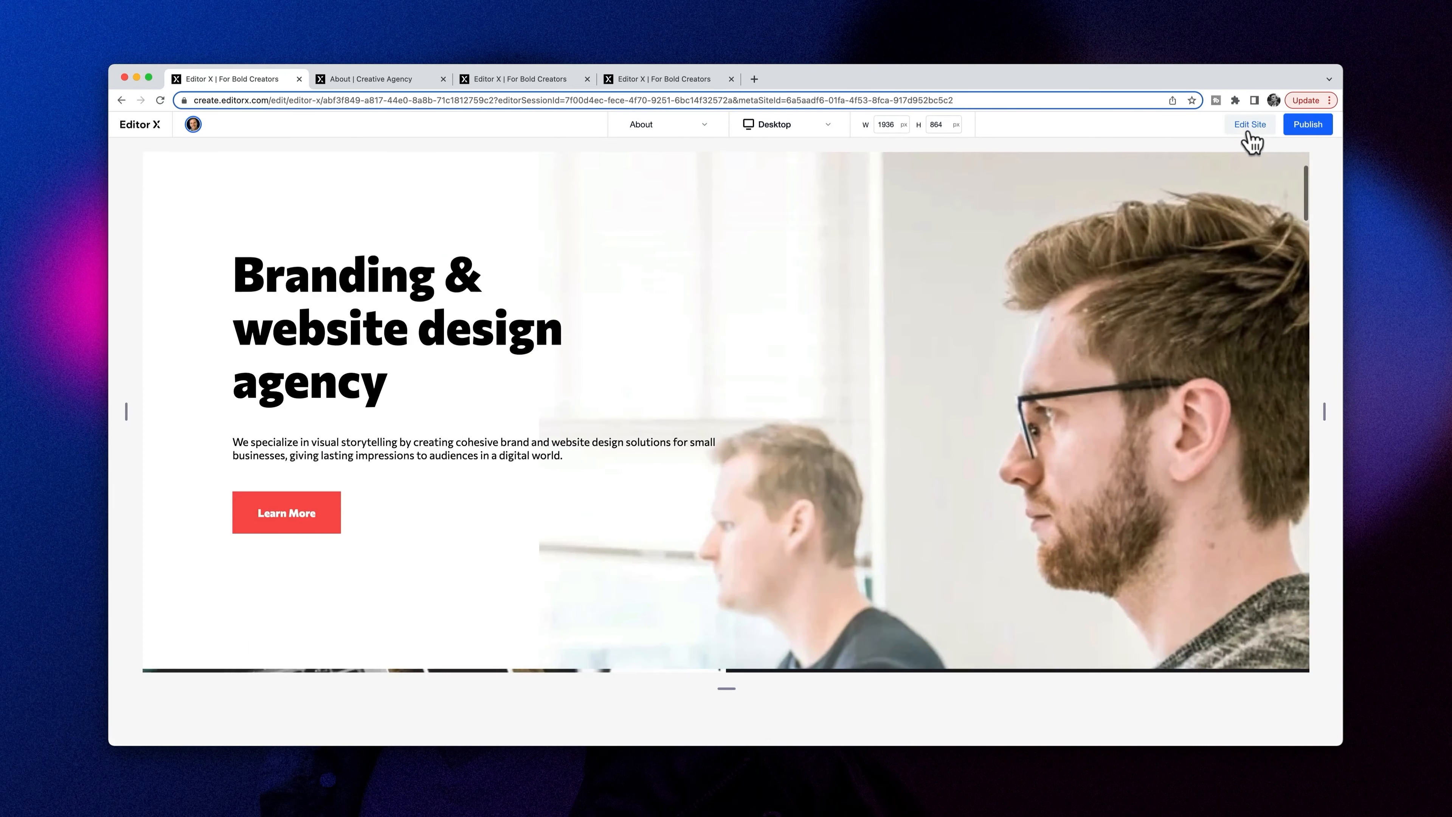
{"action": "scroll", "coordinate": [1112, 399], "scroll_direction": "down", "scroll_amount": 5}
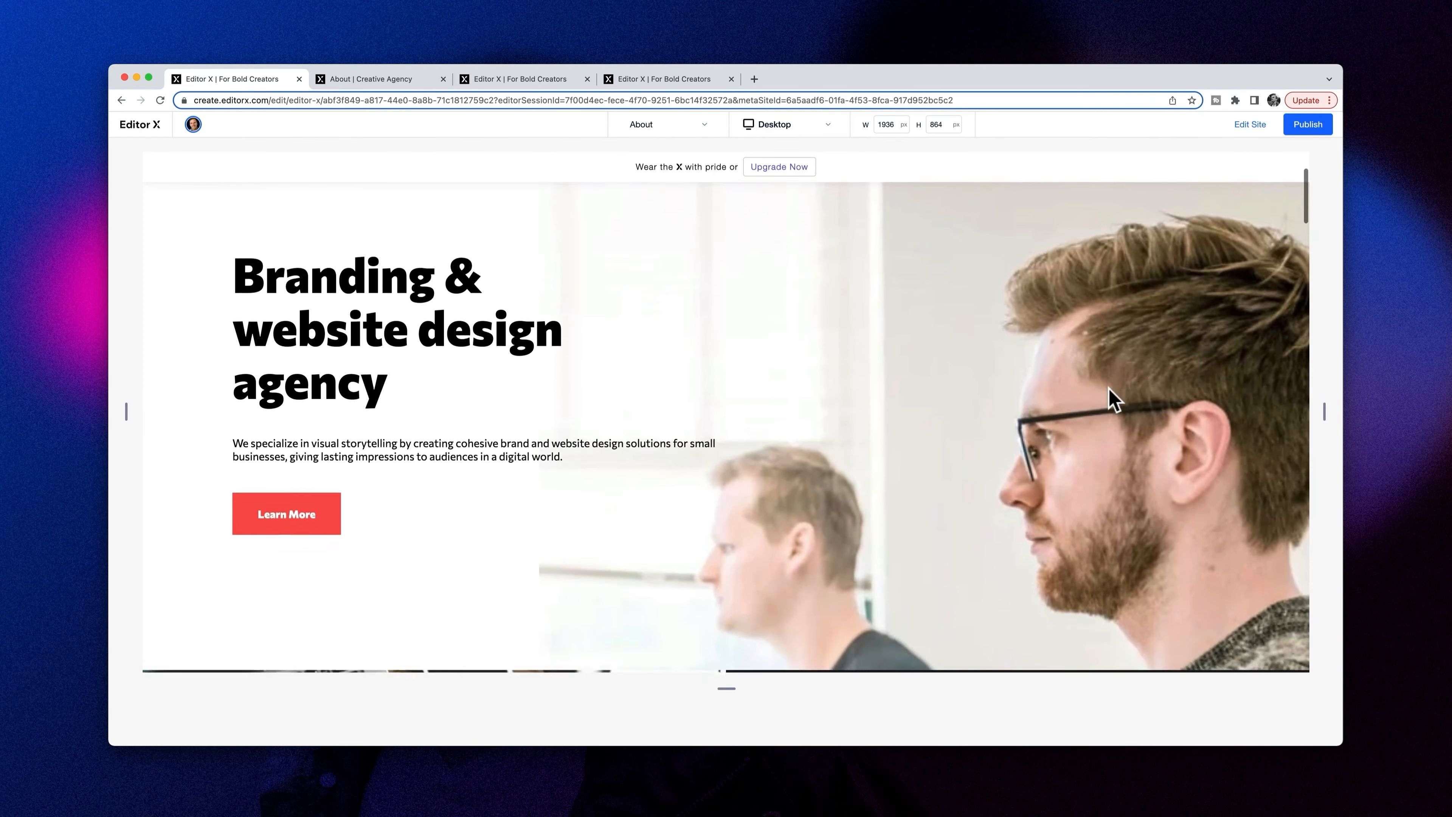
{"action": "scroll", "coordinate": [1112, 399], "scroll_direction": "up", "scroll_amount": 4}
{"action": "scroll", "coordinate": [1115, 398], "scroll_direction": "up", "scroll_amount": 1}
{"action": "scroll", "coordinate": [1115, 399], "scroll_direction": "down", "scroll_amount": 5}
{"action": "scroll", "coordinate": [1115, 399], "scroll_direction": "up", "scroll_amount": 5}
{"action": "left_click", "coordinate": [1251, 124]}
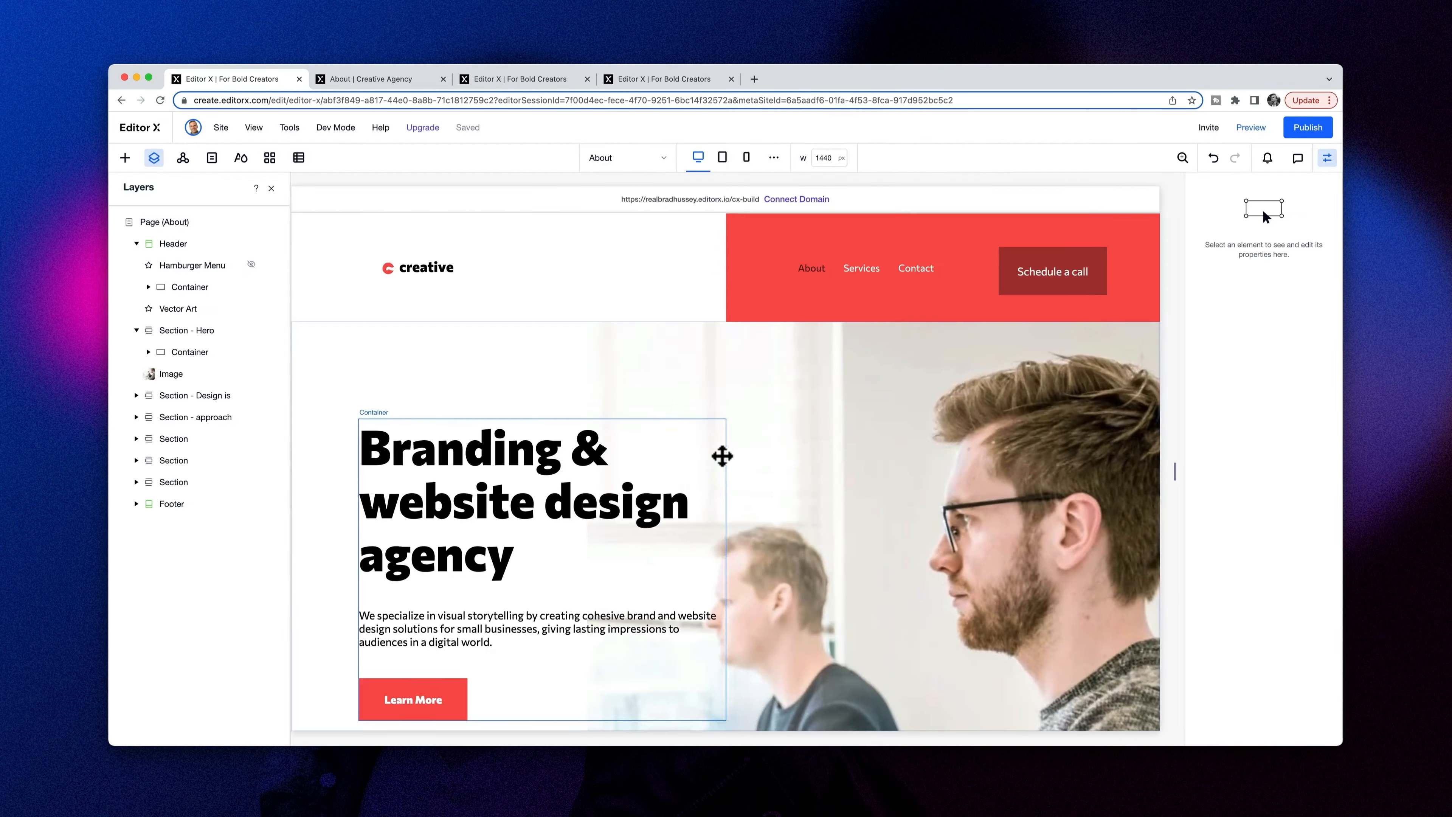
- Apply the Glide-In animation to the hero text container, open its customization settings and play it
{"action": "scroll", "coordinate": [743, 466], "scroll_direction": "down", "scroll_amount": 2}
{"action": "left_click", "coordinate": [454, 397]}
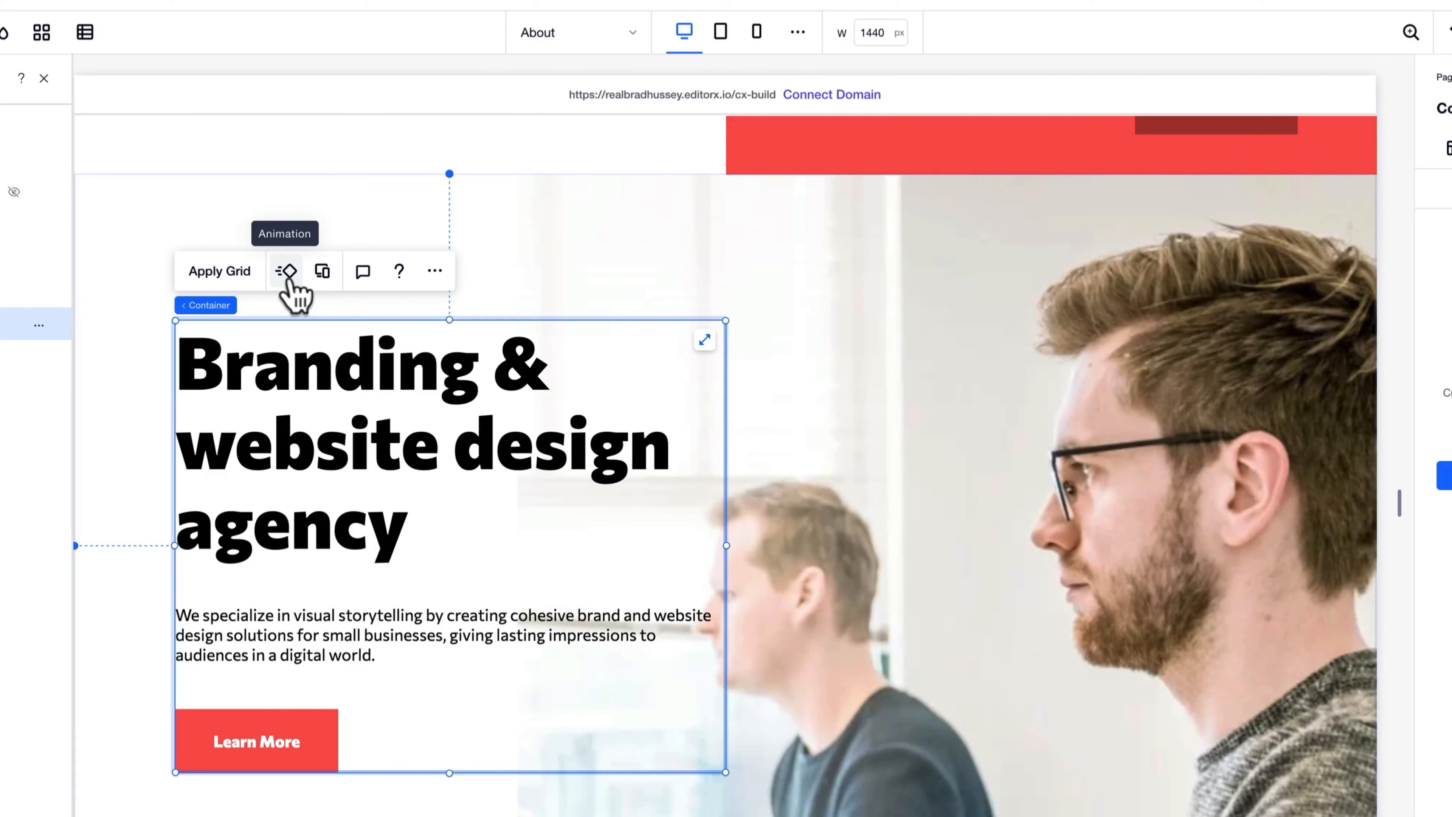
{"action": "left_click", "coordinate": [286, 272]}
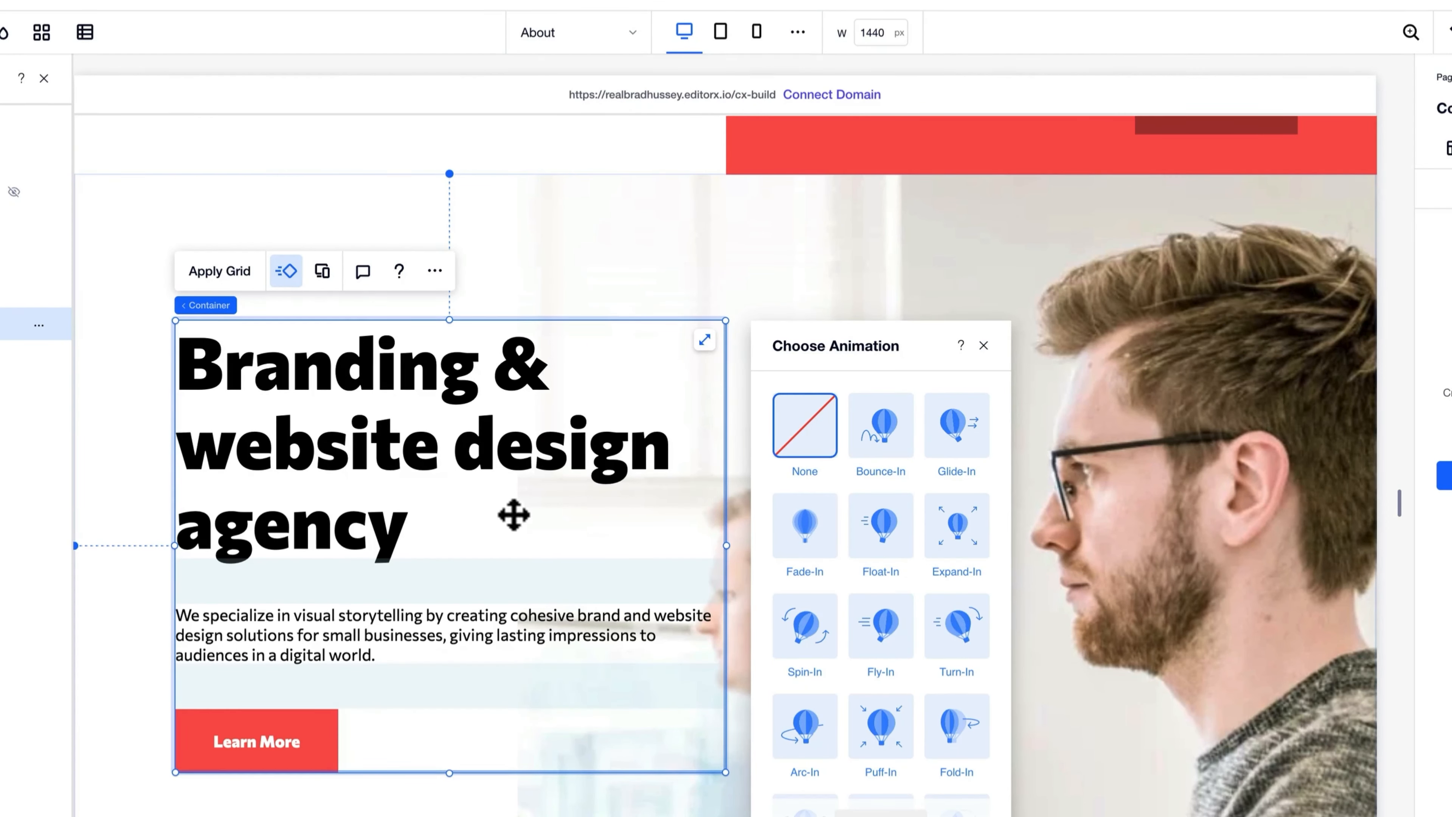
{"action": "left_click_drag", "start_coordinate": [871, 356], "coordinate": [856, 239]}
{"action": "scroll", "coordinate": [993, 432], "scroll_direction": "down", "scroll_amount": 2}
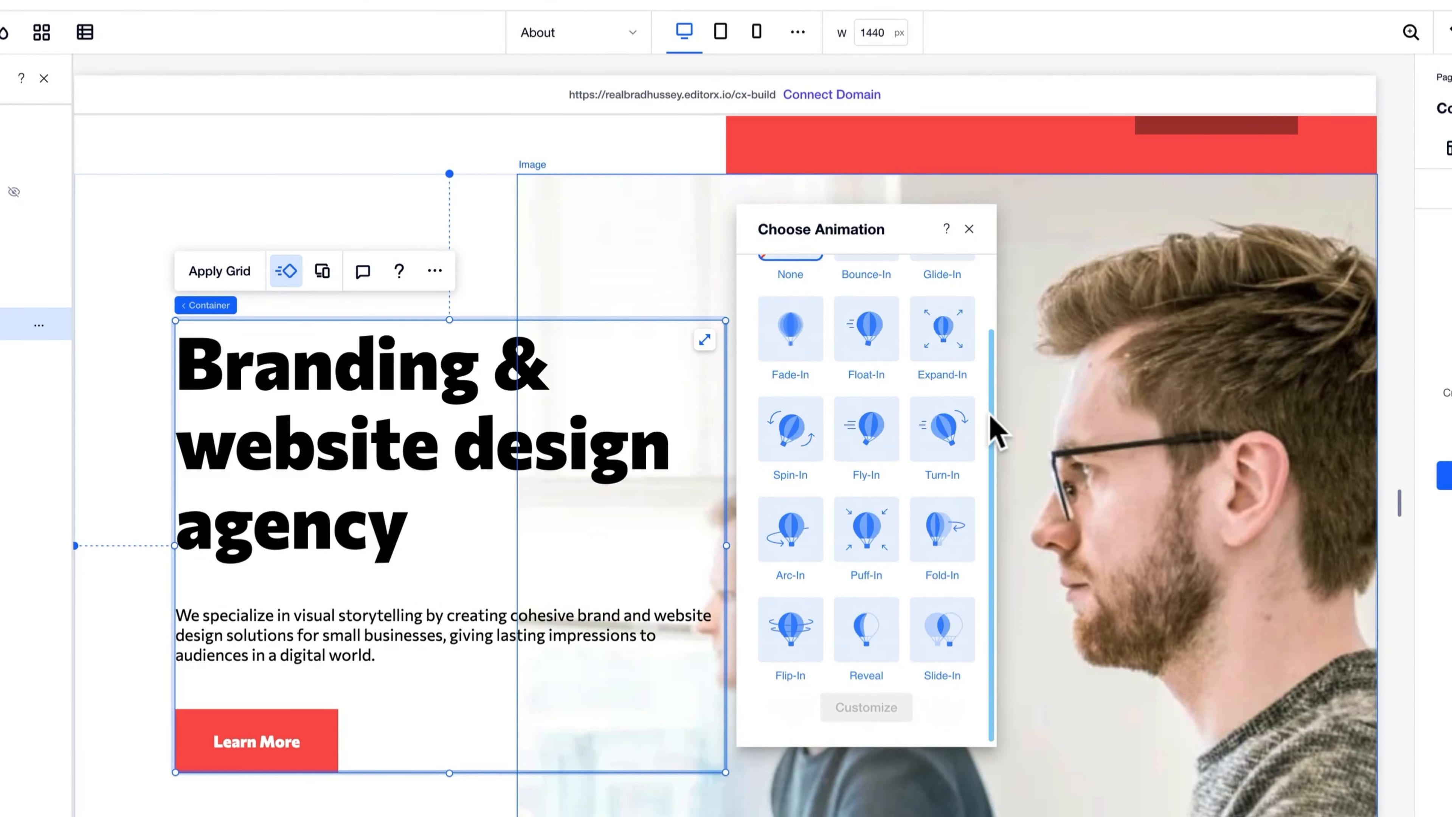
{"action": "scroll", "coordinate": [995, 433], "scroll_direction": "up", "scroll_amount": 2}
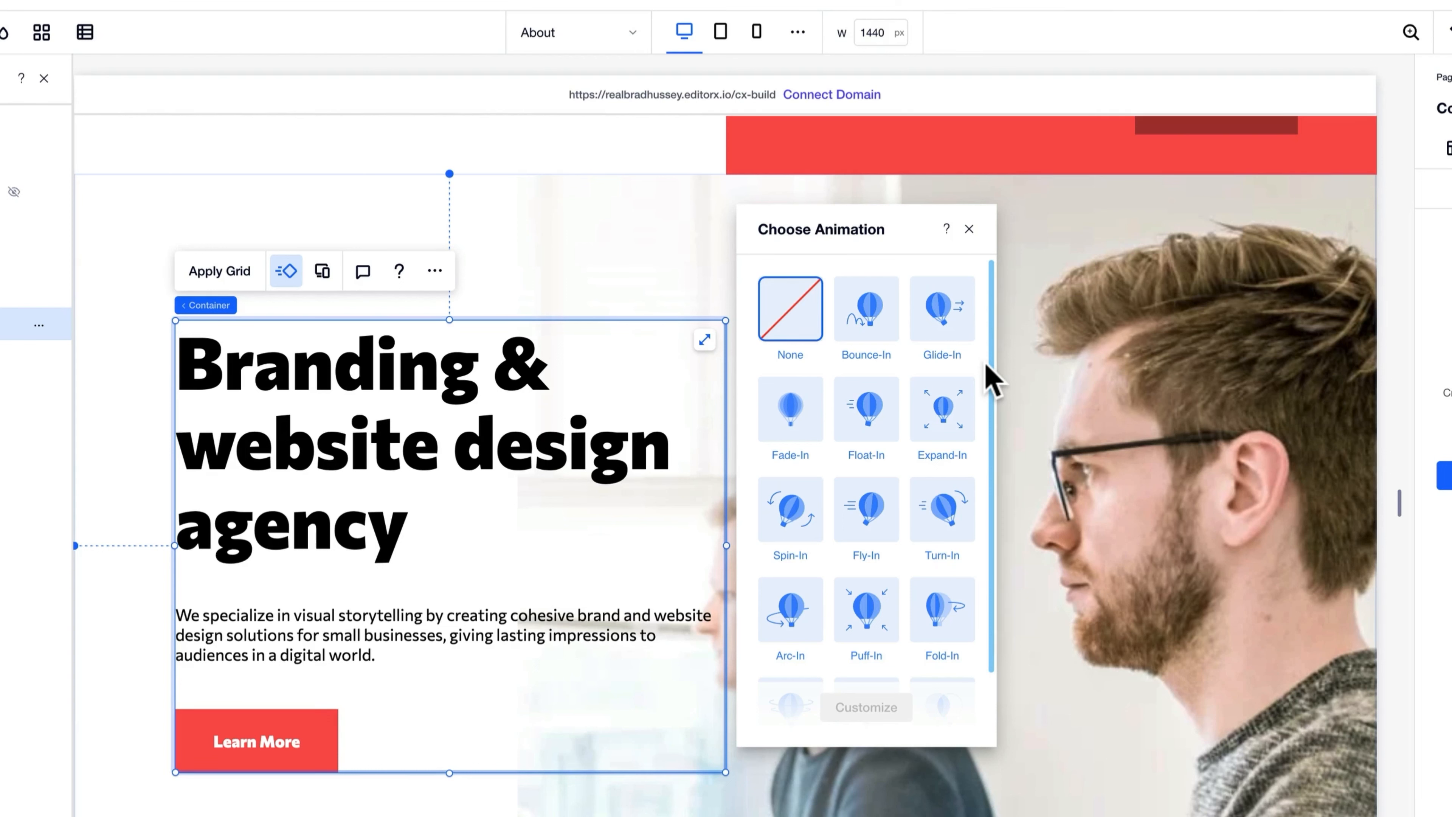
{"action": "left_click", "coordinate": [952, 331]}
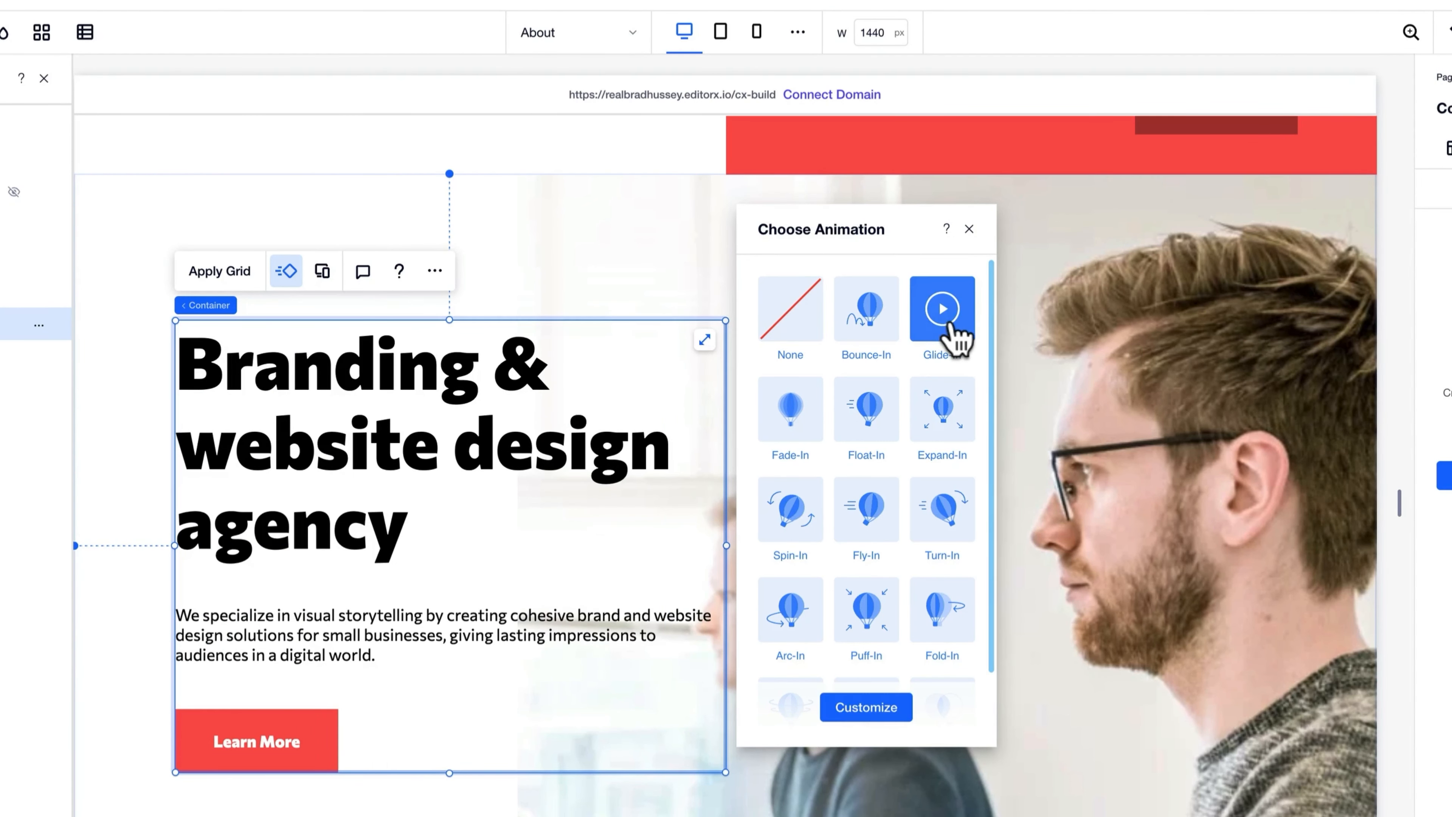
{"action": "left_click", "coordinate": [880, 707]}
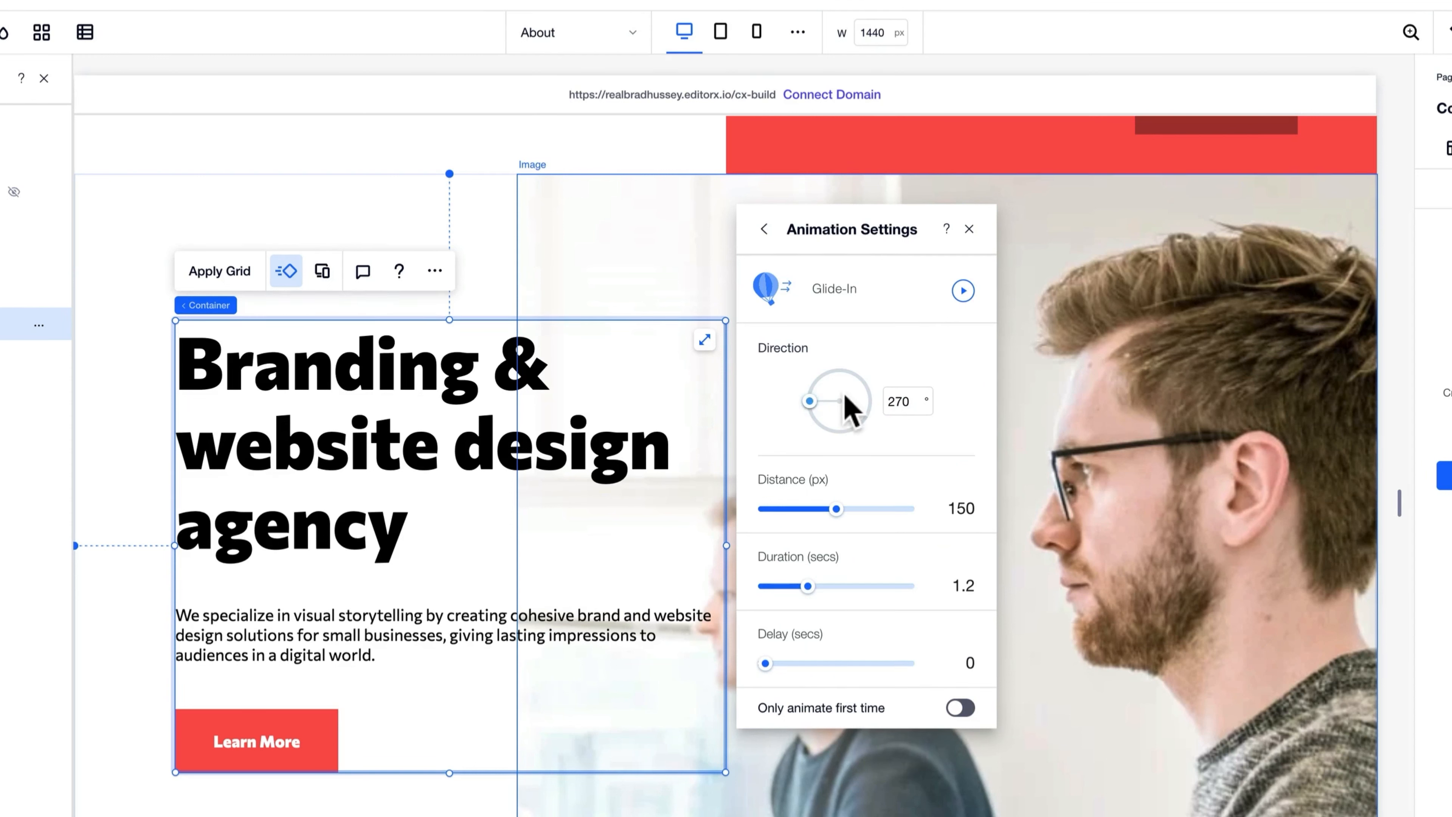
{"action": "left_click", "coordinate": [963, 290]}
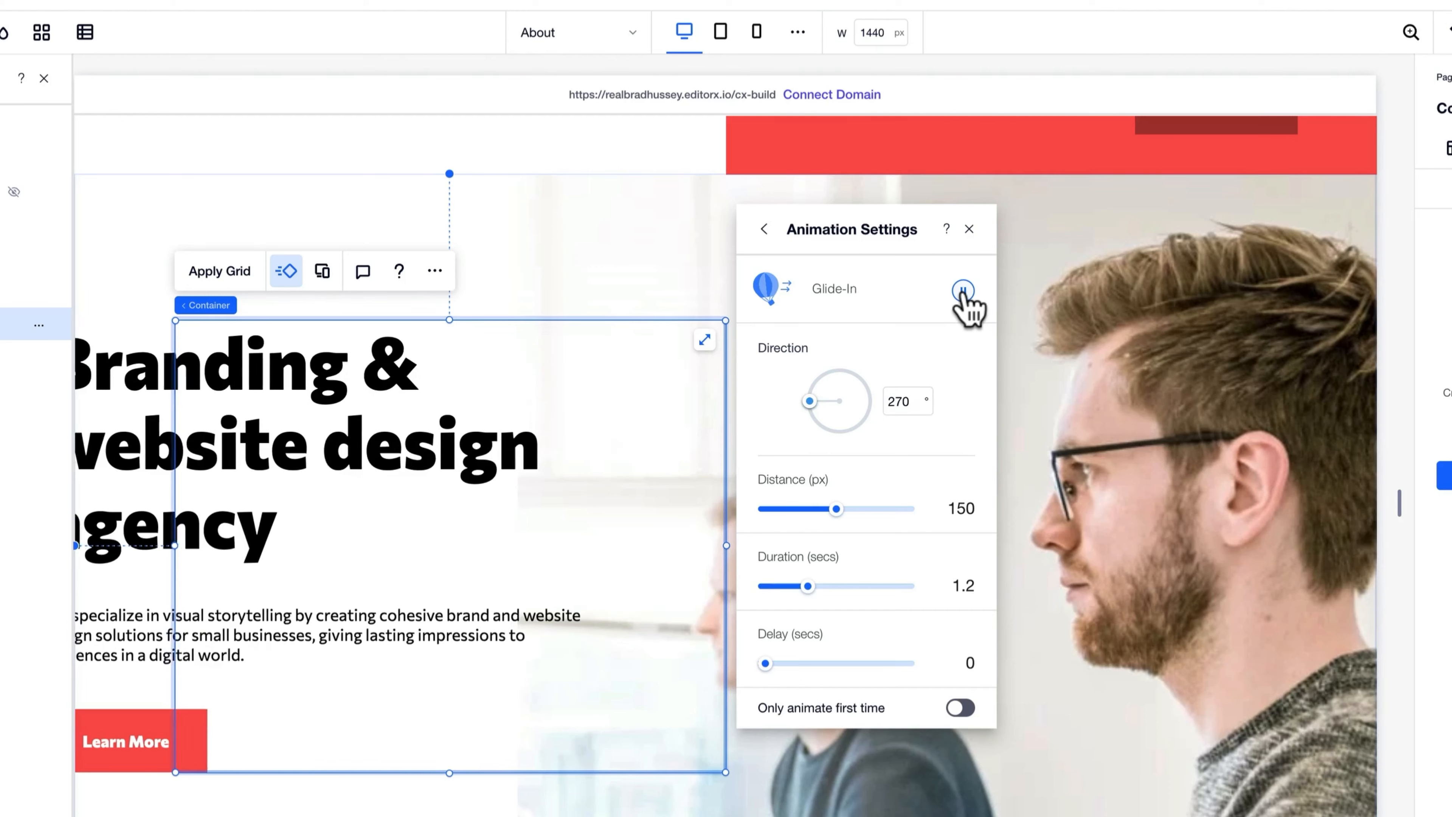
- Try a Glide-In direction of 314° and reset the direction to 270°
{"action": "left_click_drag", "start_coordinate": [810, 401], "coordinate": [818, 380]}
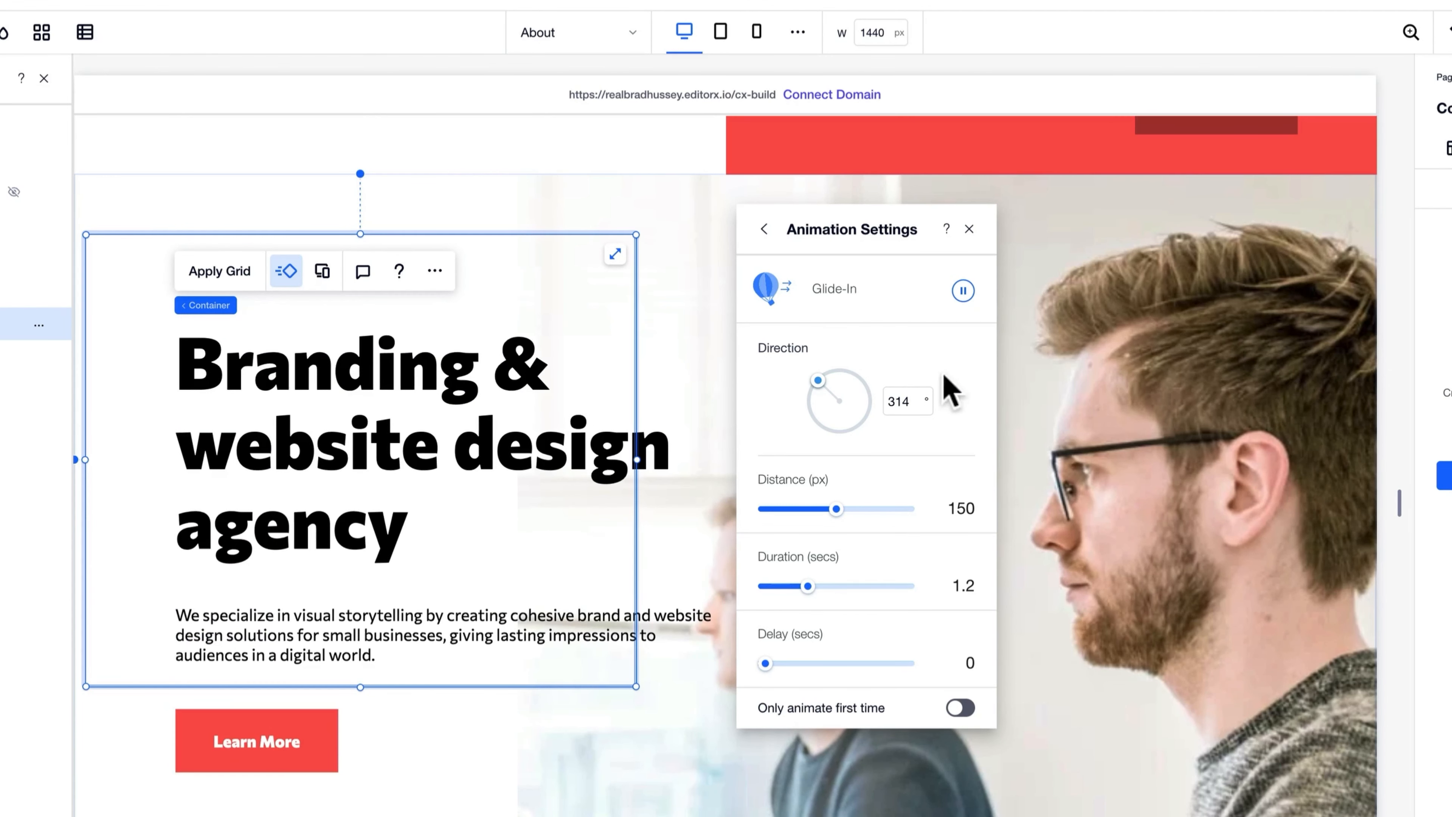
{"action": "left_click", "coordinate": [899, 402]}
{"action": "type", "text": "269"}
{"action": "key", "text": "Return"}
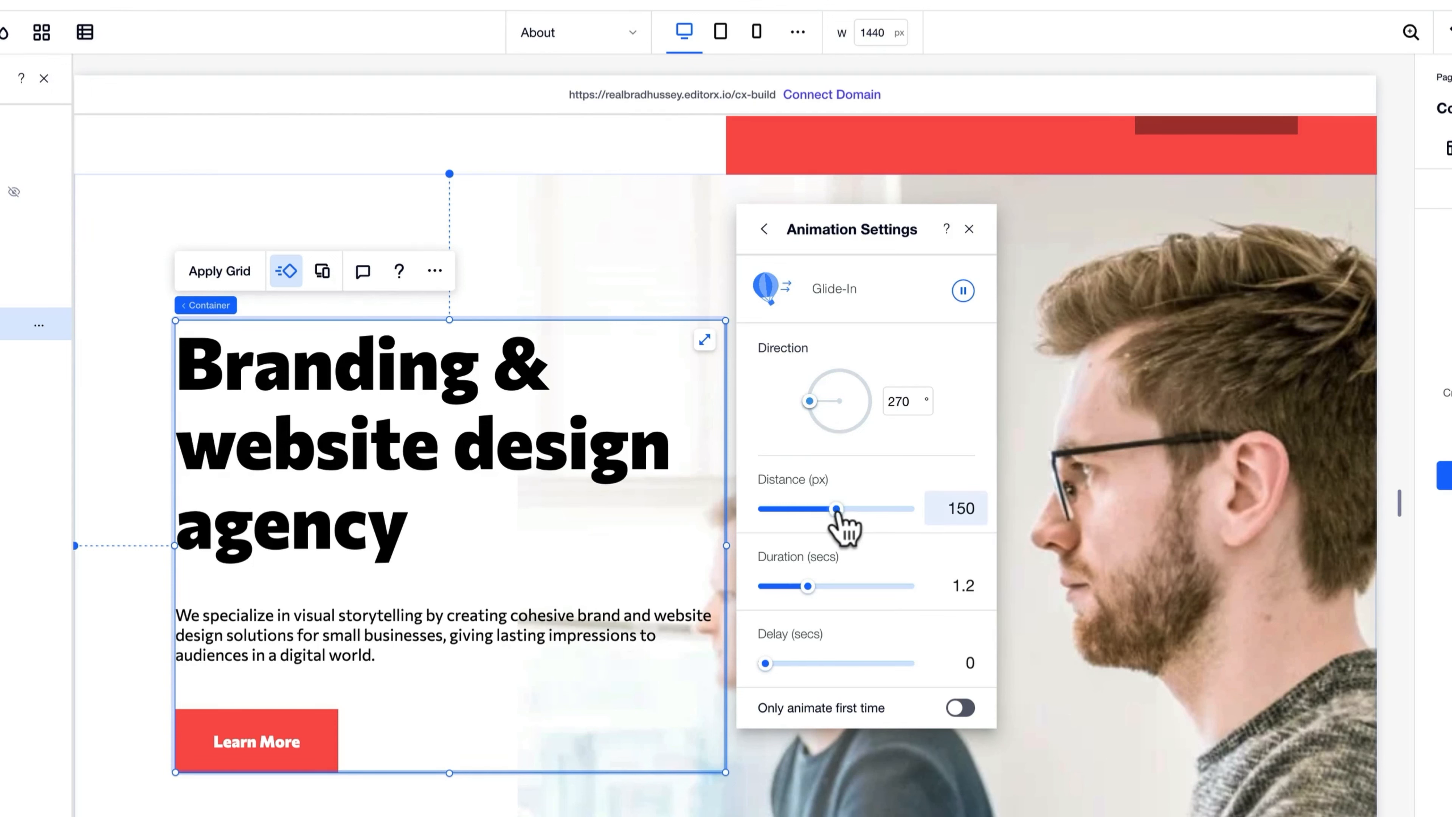
- Try Glide-In distances of 265 px and 38 px, and settle on 114 px
{"action": "left_click_drag", "start_coordinate": [838, 510], "coordinate": [890, 510]}
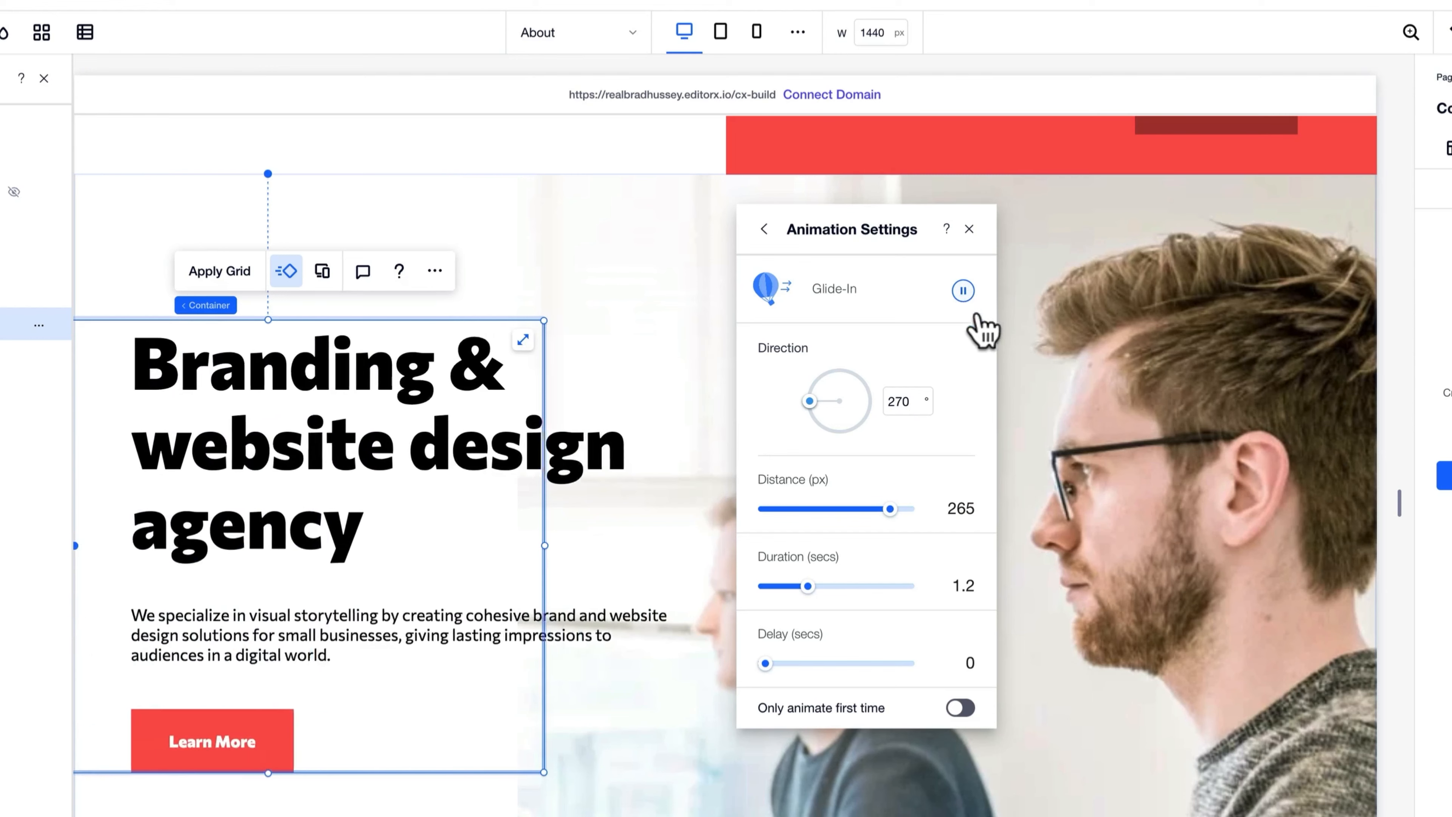
{"action": "left_click_drag", "start_coordinate": [890, 509], "coordinate": [784, 524]}
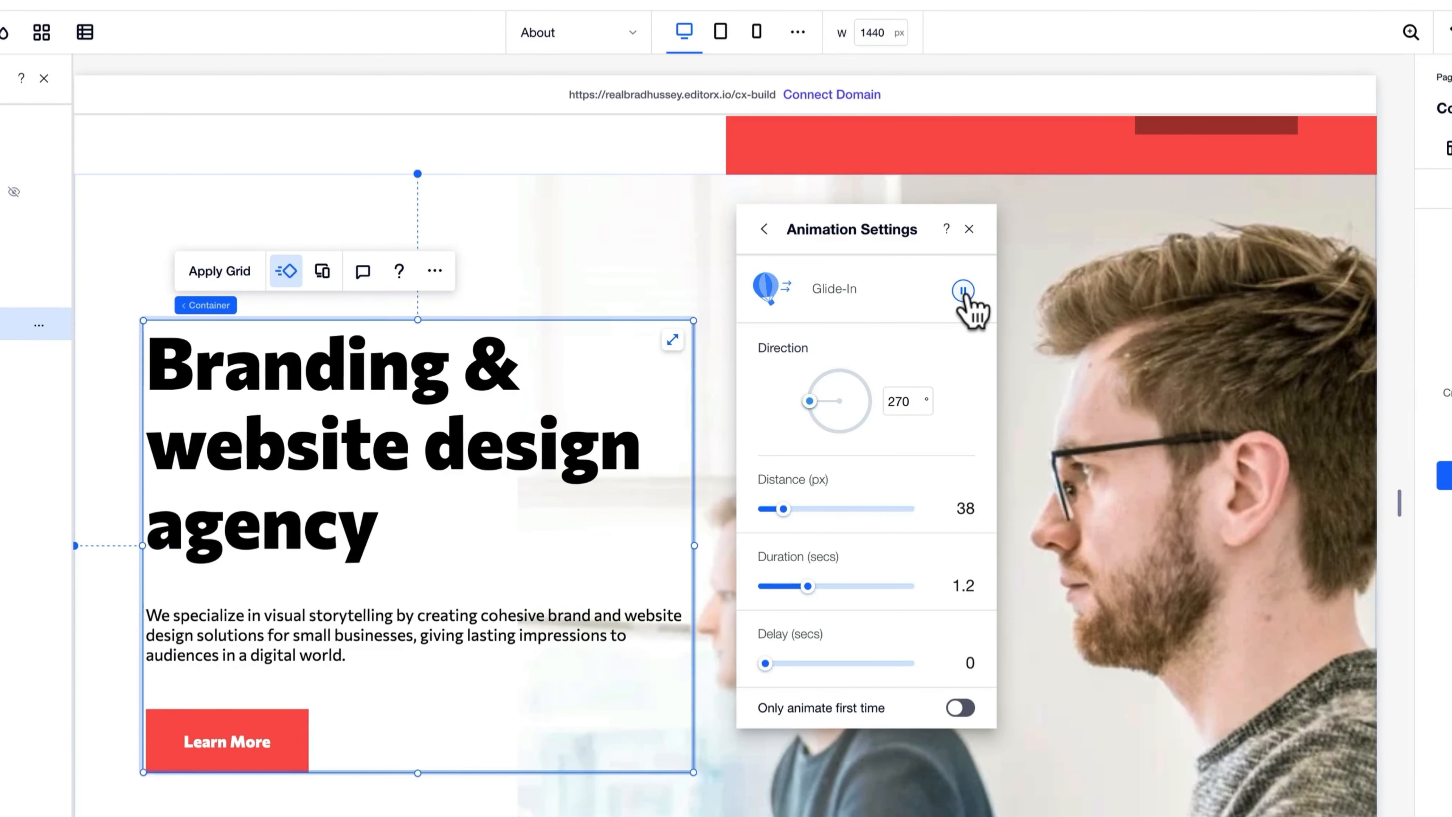
{"action": "mouse_move", "coordinate": [794, 519]}
{"action": "left_mouse_down"}
{"action": "mouse_move", "coordinate": [824, 527]}
{"action": "mouse_move", "coordinate": [821, 511]}
{"action": "left_mouse_up"}
- Set the Glide-In duration to 0.8 seconds and play the animation
{"action": "left_click", "coordinate": [963, 586]}
{"action": "type", "text": "0.8"}
{"action": "key", "text": "Tab"}
{"action": "left_click", "coordinate": [965, 298]}
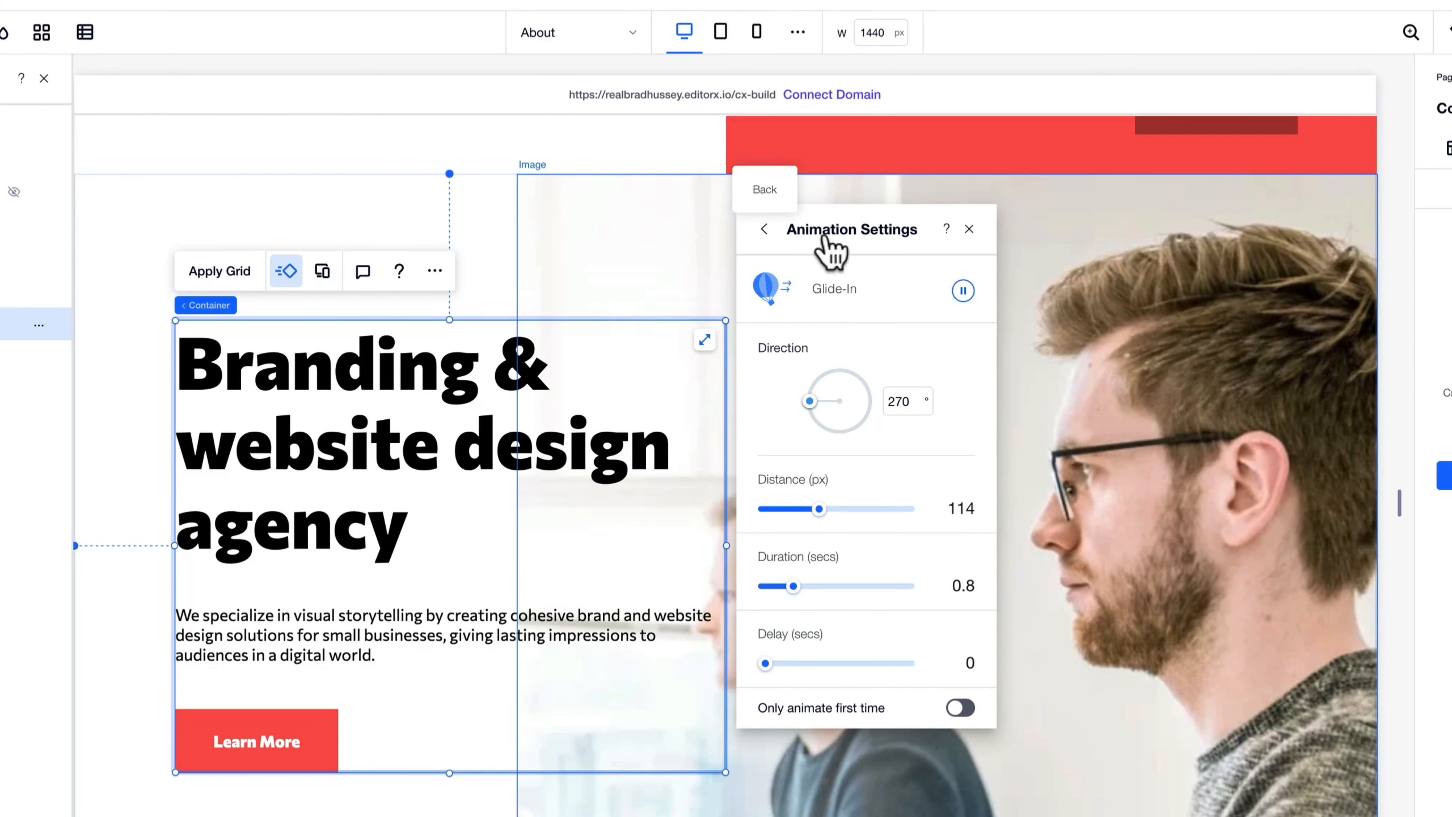
- Switch the hero text container's animation to Fade-In and close the animation settings
{"action": "left_click", "coordinate": [764, 229]}
{"action": "left_click", "coordinate": [805, 341]}
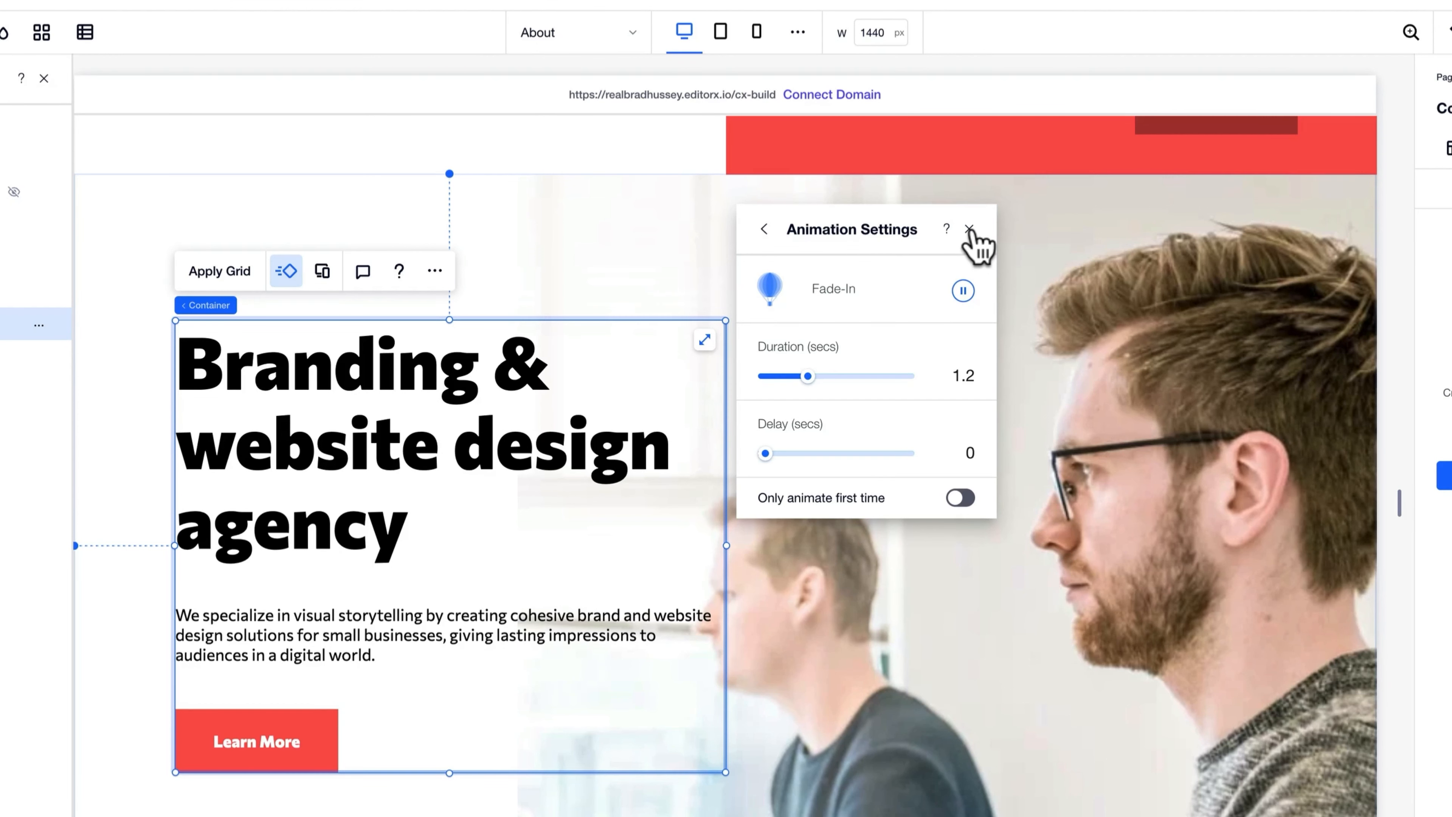
{"action": "left_click", "coordinate": [970, 230]}
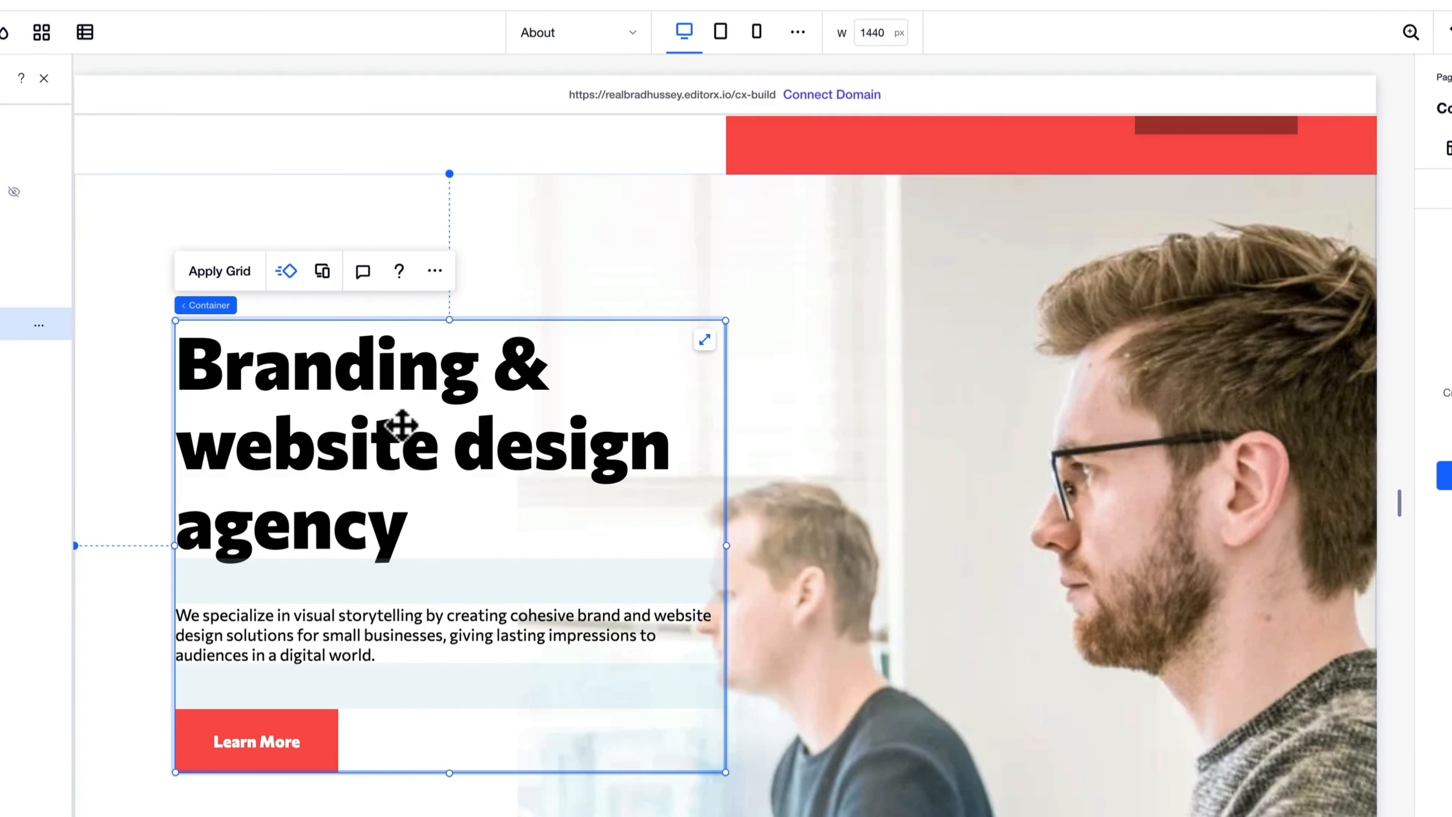
- Preview the page and scroll through the hero section to check the text container's Fade-In animation
{"action": "scroll", "coordinate": [363, 464], "scroll_direction": "down", "scroll_amount": 1}
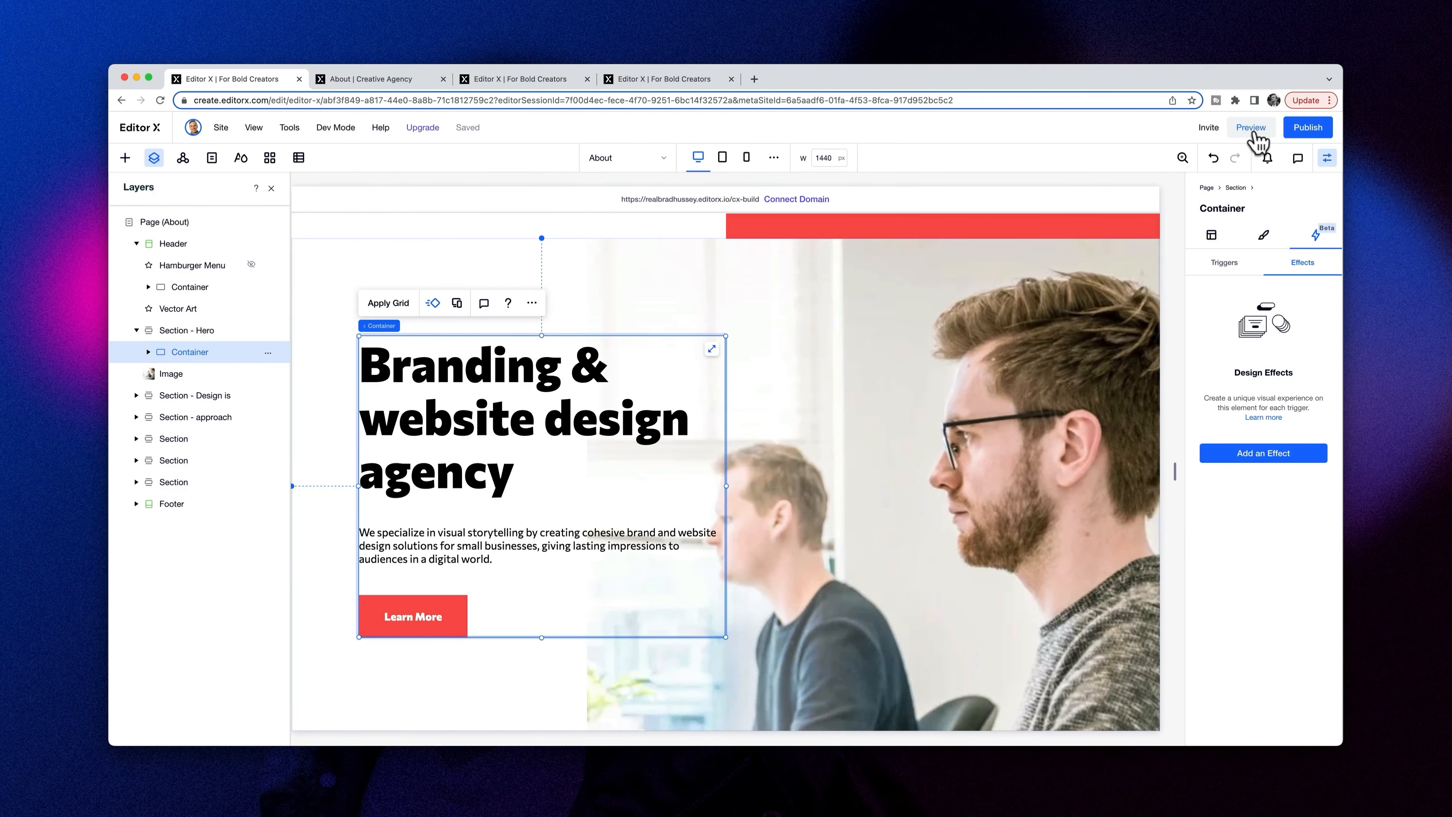
{"action": "left_click", "coordinate": [1252, 129]}
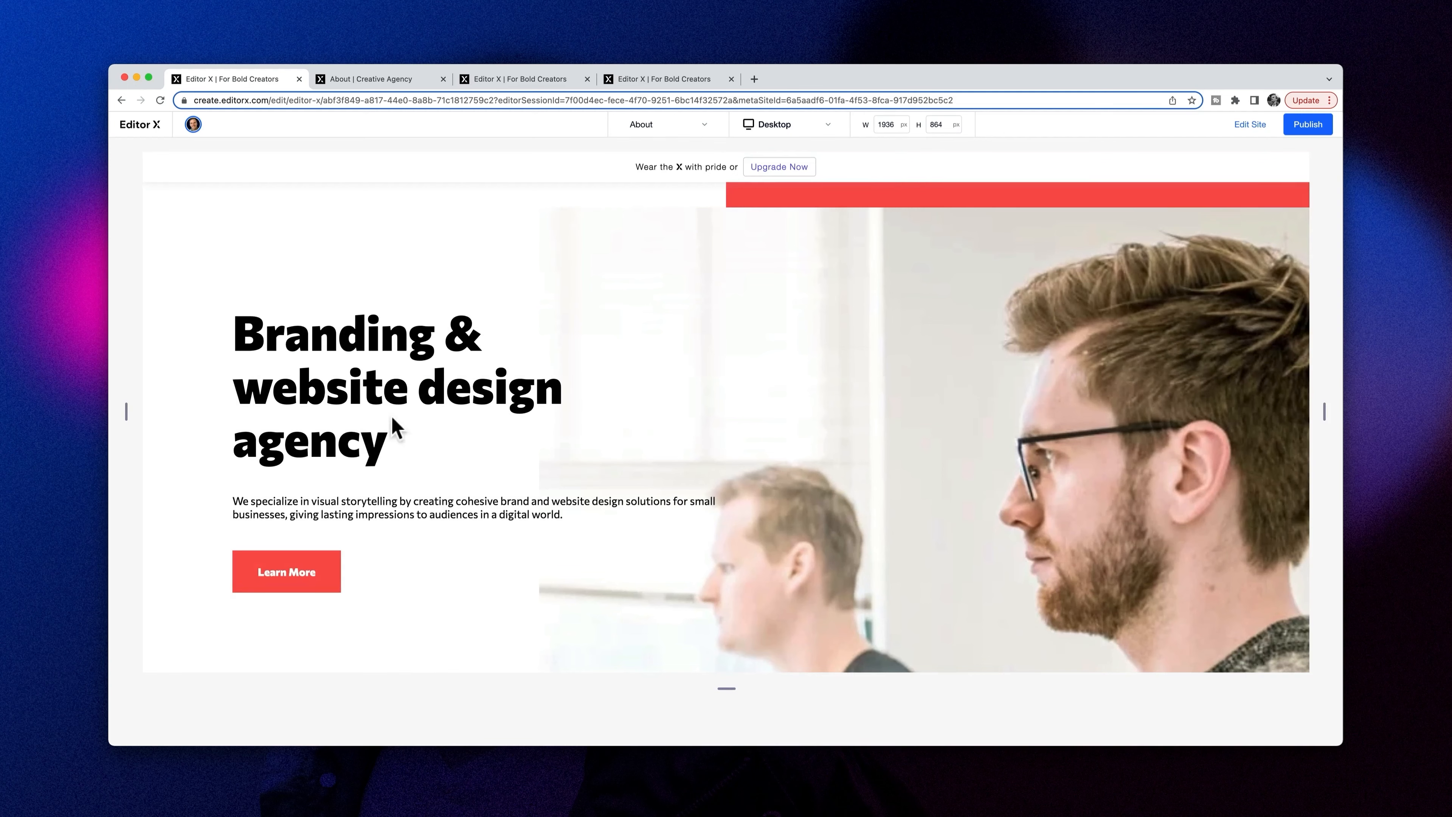
{"action": "scroll", "coordinate": [485, 427], "scroll_direction": "down", "scroll_amount": 3}
{"action": "scroll", "coordinate": [486, 475], "scroll_direction": "up", "scroll_amount": 5}
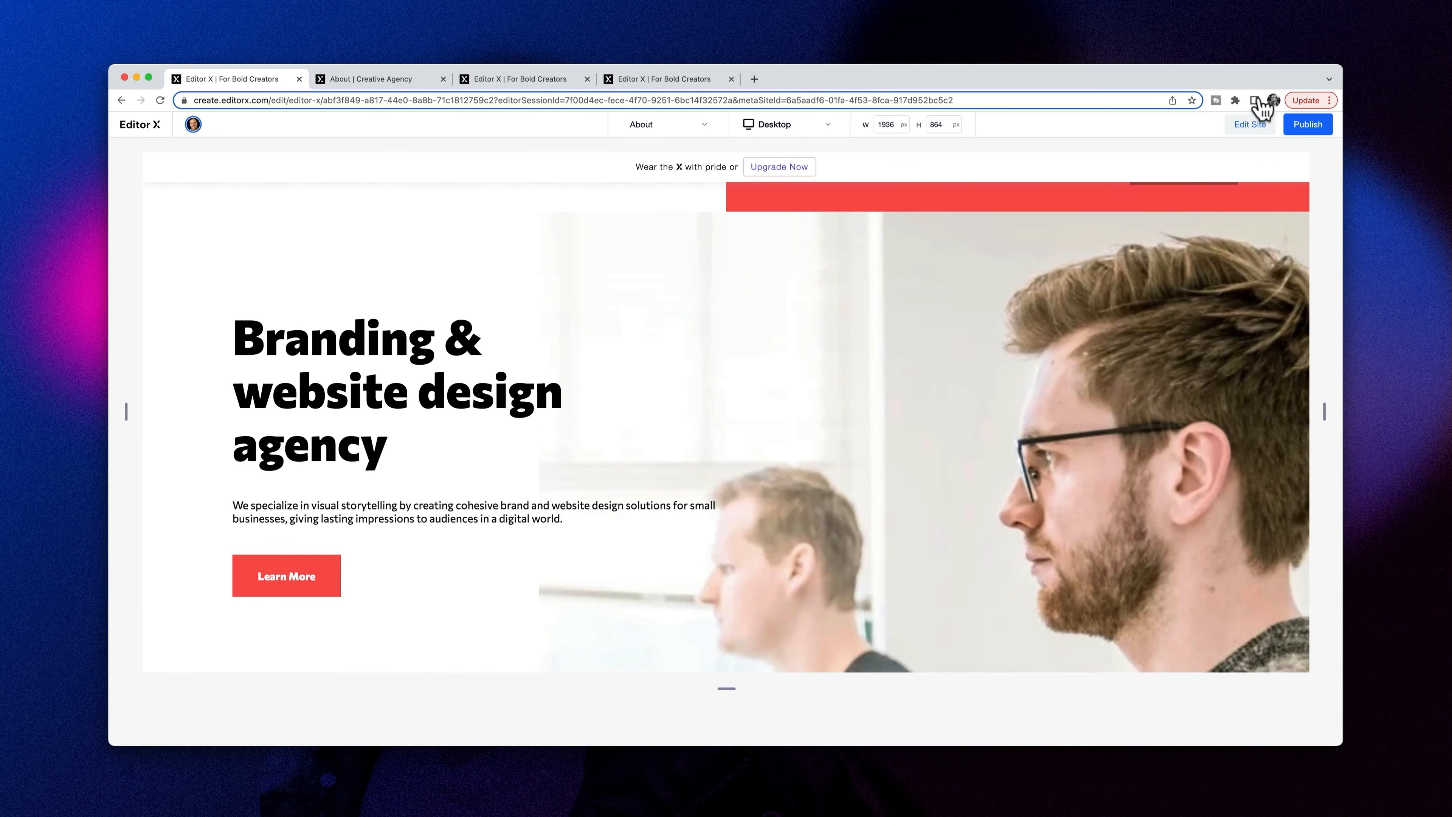
- Back in editing, remove the animation from the hero text container by choosing None
{"action": "left_click", "coordinate": [486, 367]}
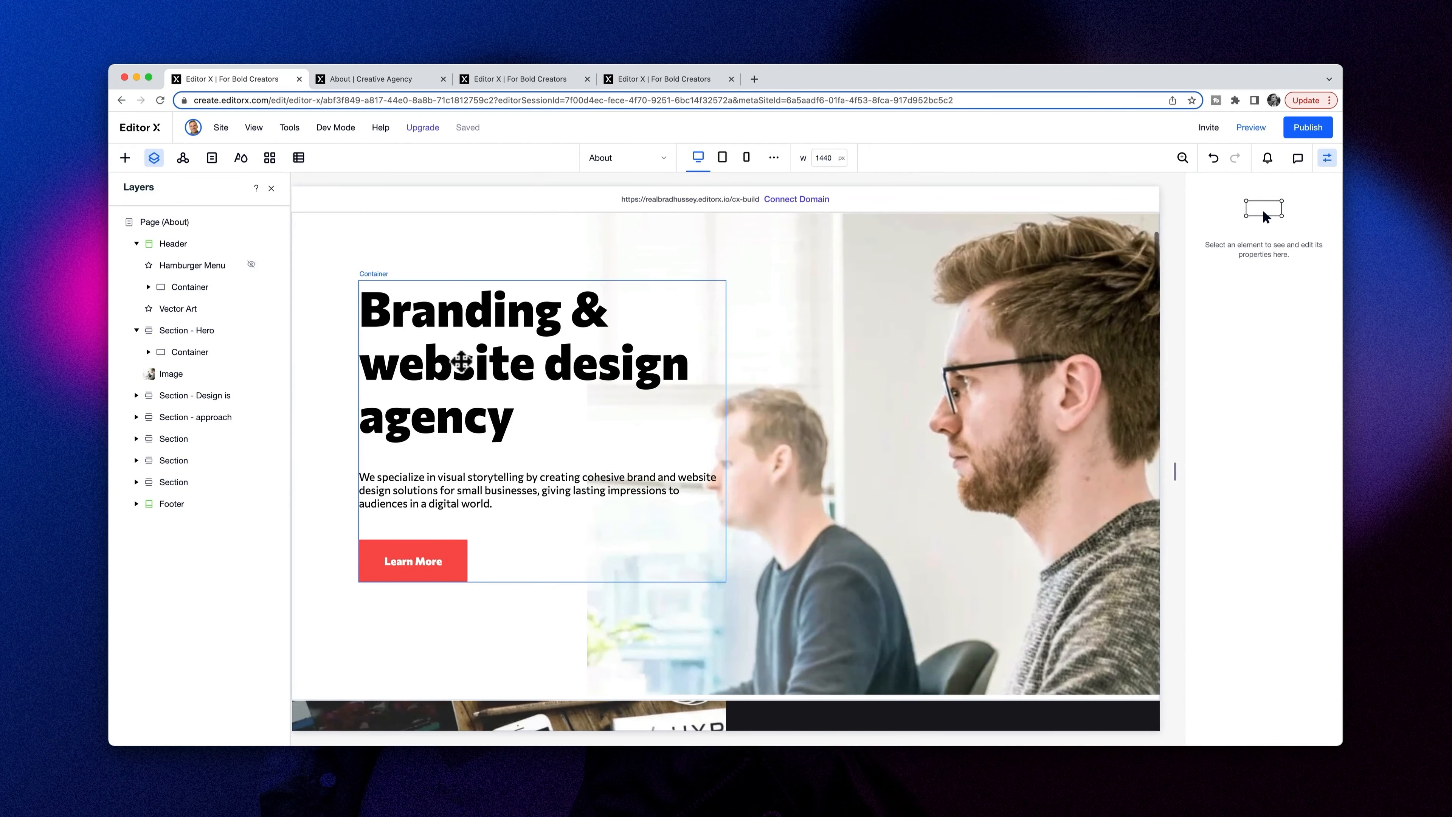
{"action": "left_click", "coordinate": [432, 247]}
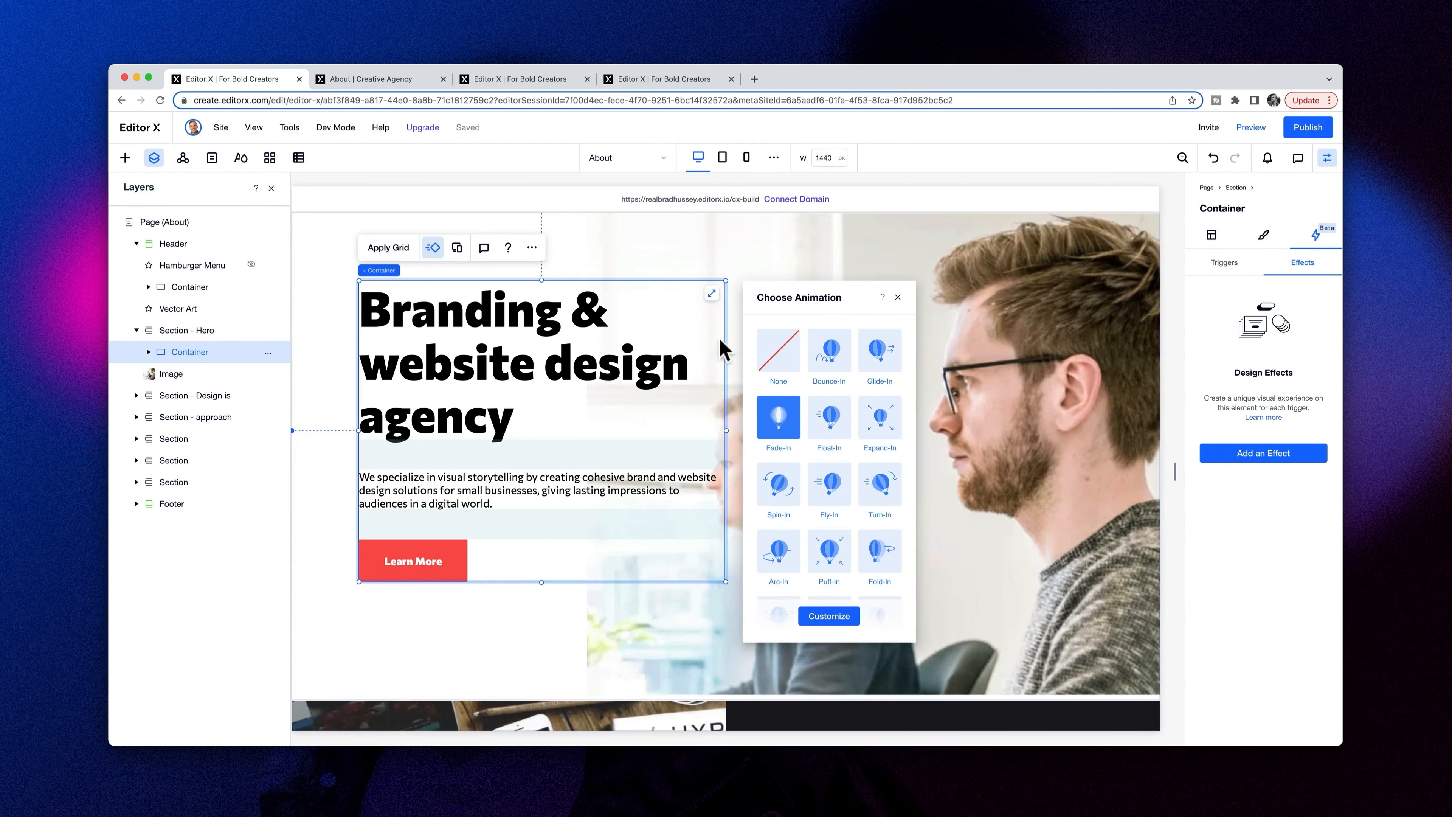
{"action": "left_click", "coordinate": [794, 343]}
{"action": "left_click", "coordinate": [898, 297]}
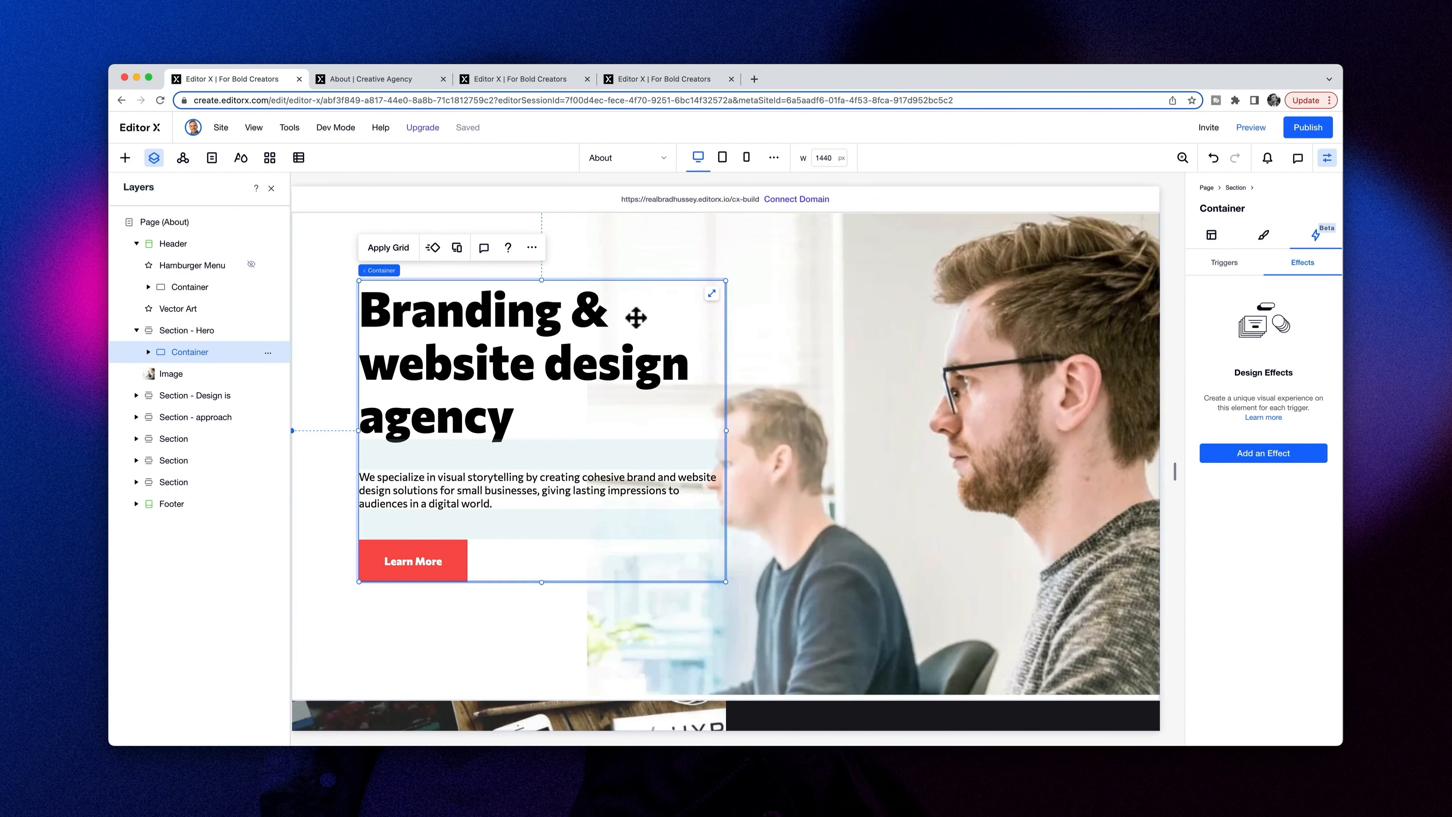
- Give the hero heading "Branding & website design agency" a Float-In animation with the direction From left
{"action": "left_click", "coordinate": [415, 335]}
{"action": "left_click", "coordinate": [516, 335]}
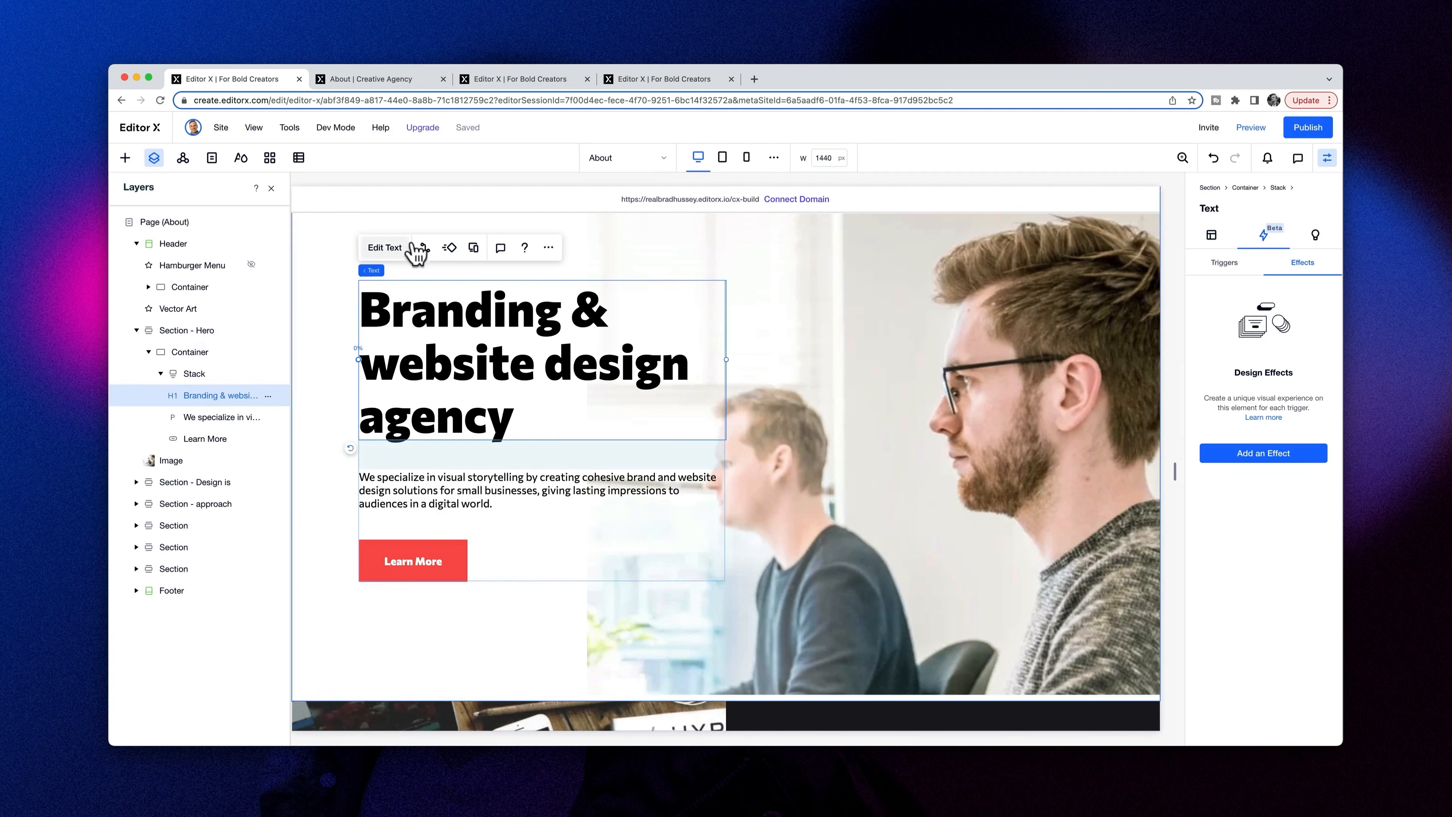
{"action": "left_click", "coordinate": [449, 249]}
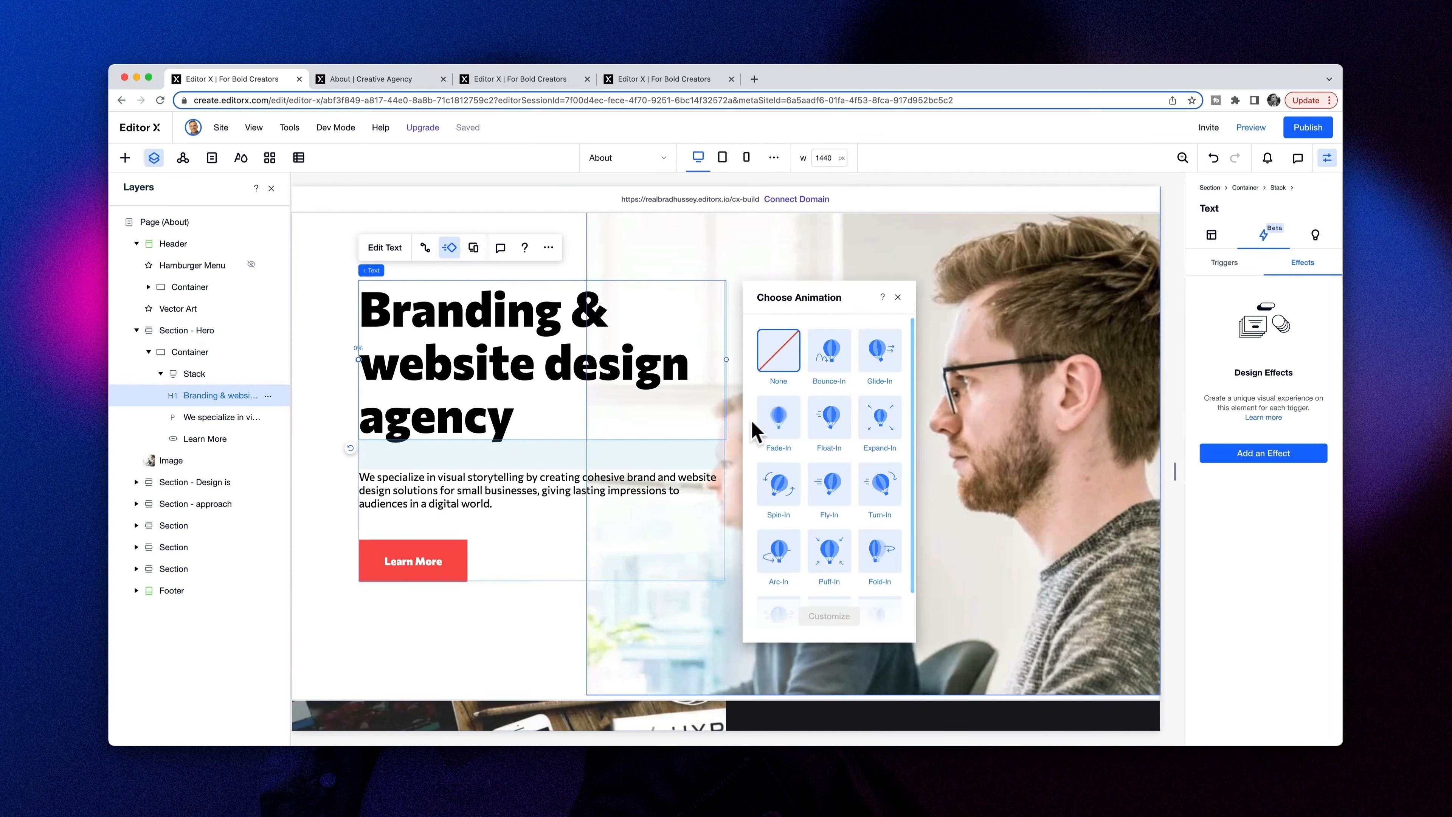
{"action": "left_click", "coordinate": [832, 426]}
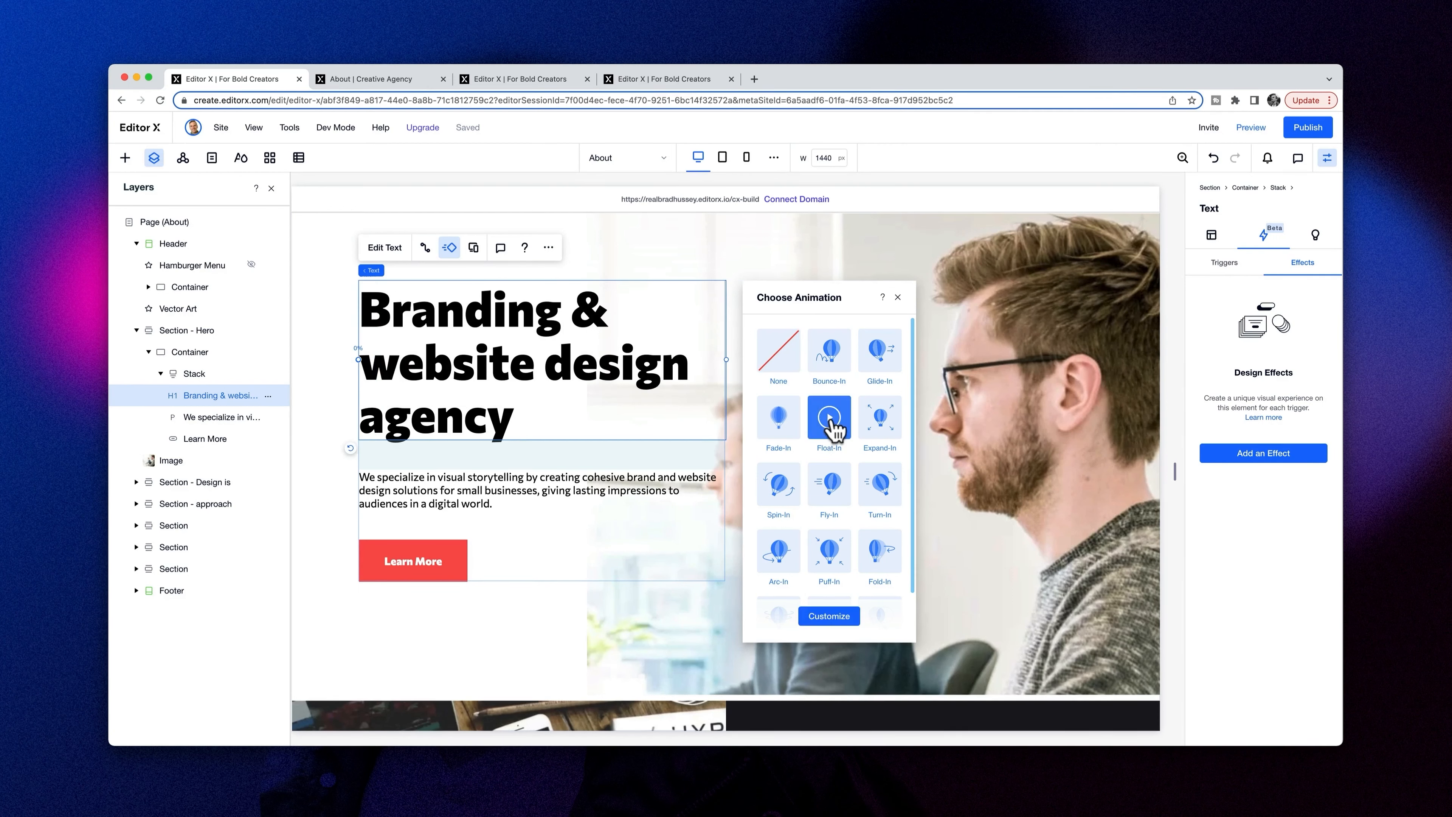
{"action": "left_click", "coordinate": [836, 619]}
{"action": "left_click", "coordinate": [895, 394]}
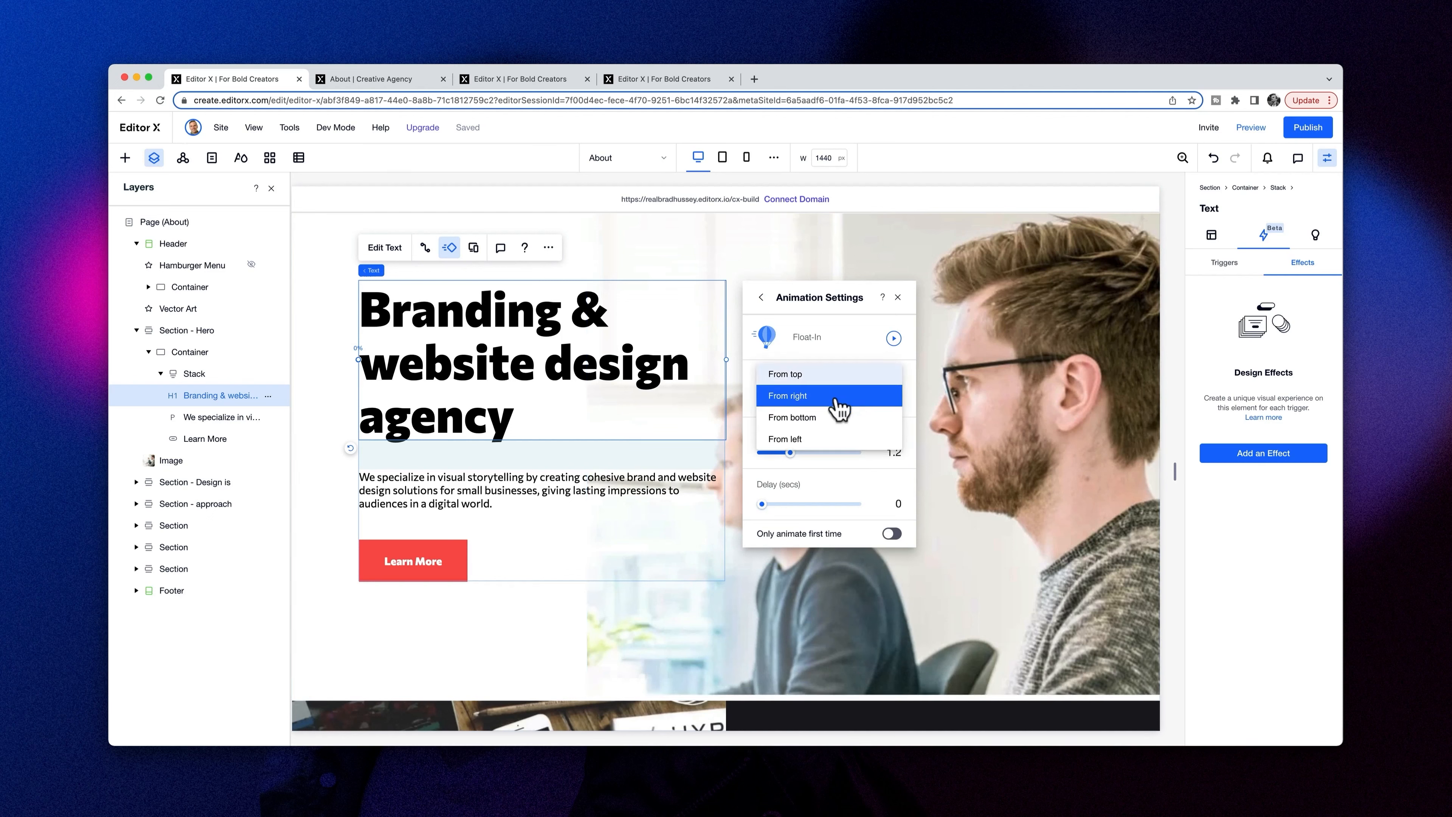
{"action": "left_click", "coordinate": [817, 441]}
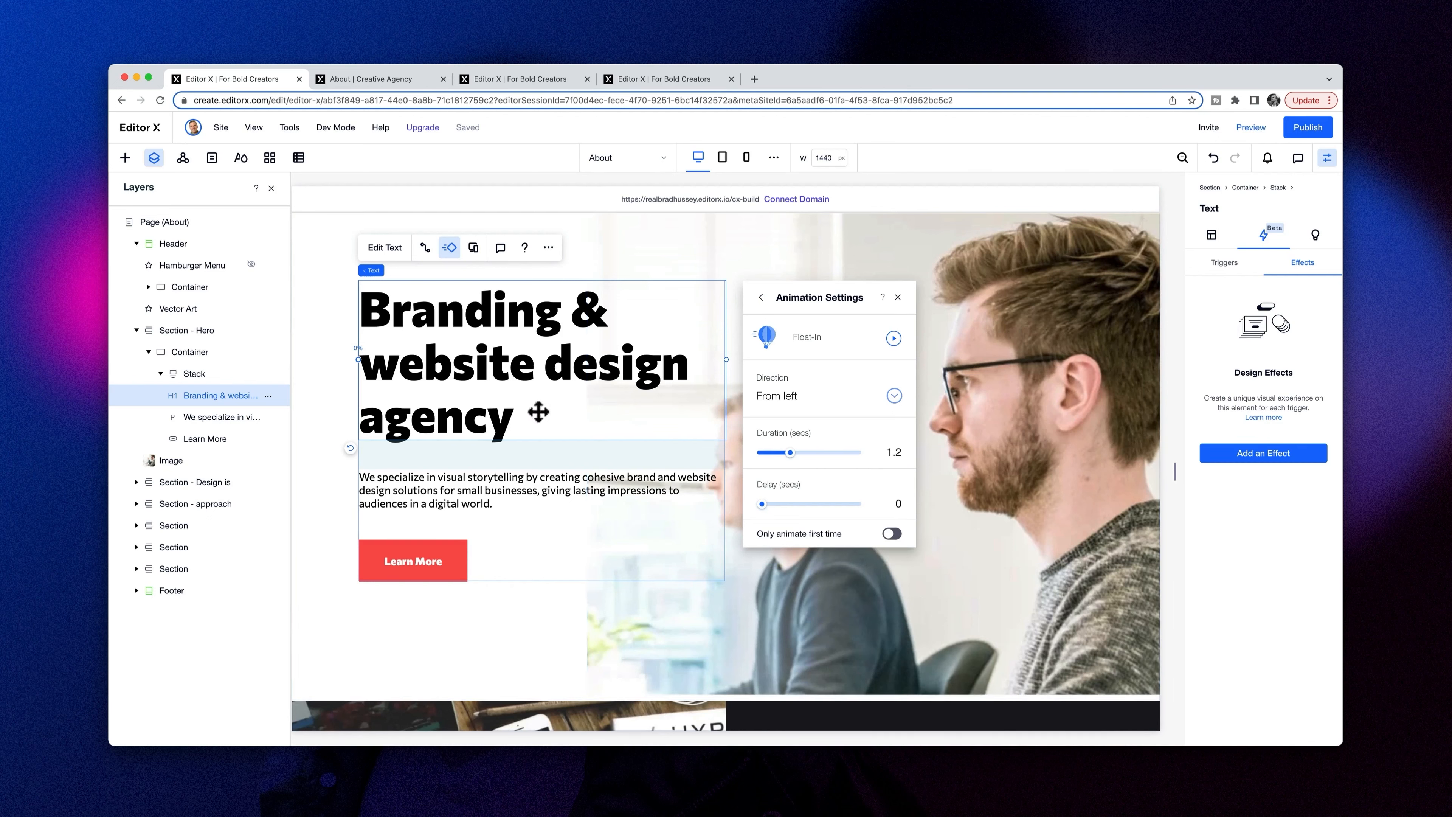
- Give the hero paragraph a Float-In animation coming from the left with a 0.3-second delay
{"action": "left_click", "coordinate": [492, 491]}
{"action": "left_click", "coordinate": [449, 436]}
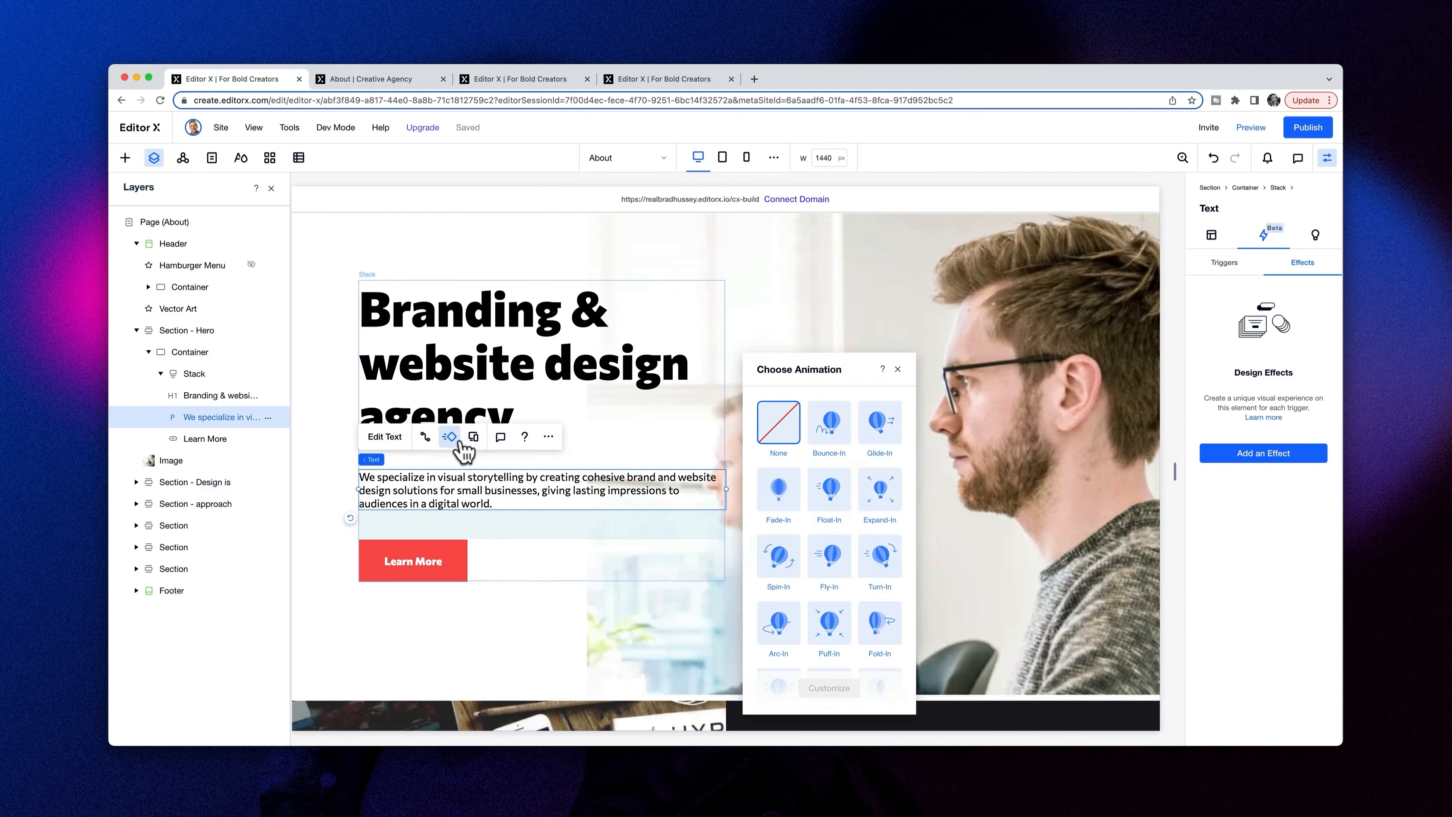
{"action": "left_click", "coordinate": [834, 506]}
{"action": "left_click", "coordinate": [829, 688]}
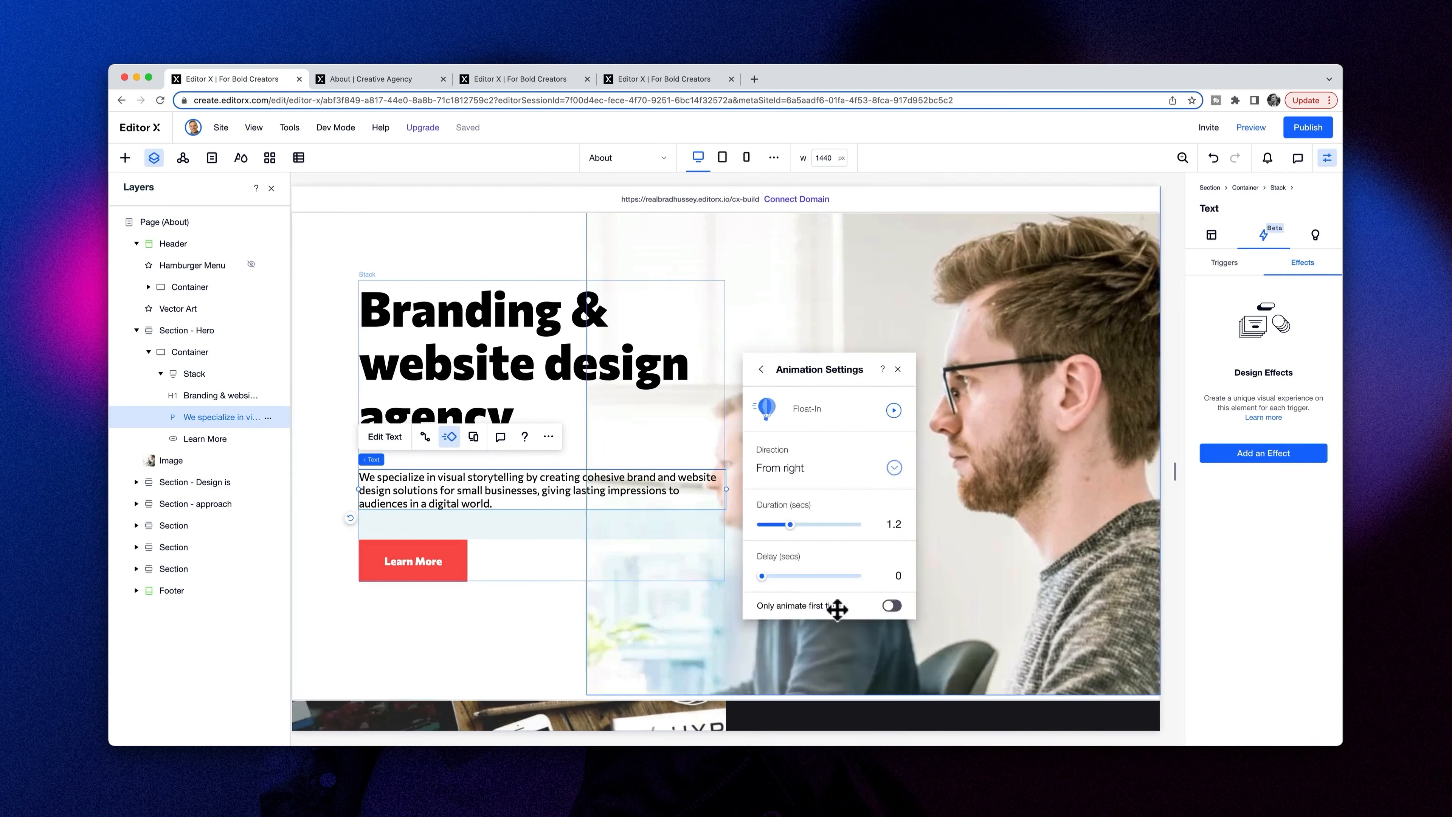
{"action": "left_click", "coordinate": [870, 480]}
{"action": "left_click", "coordinate": [796, 511]}
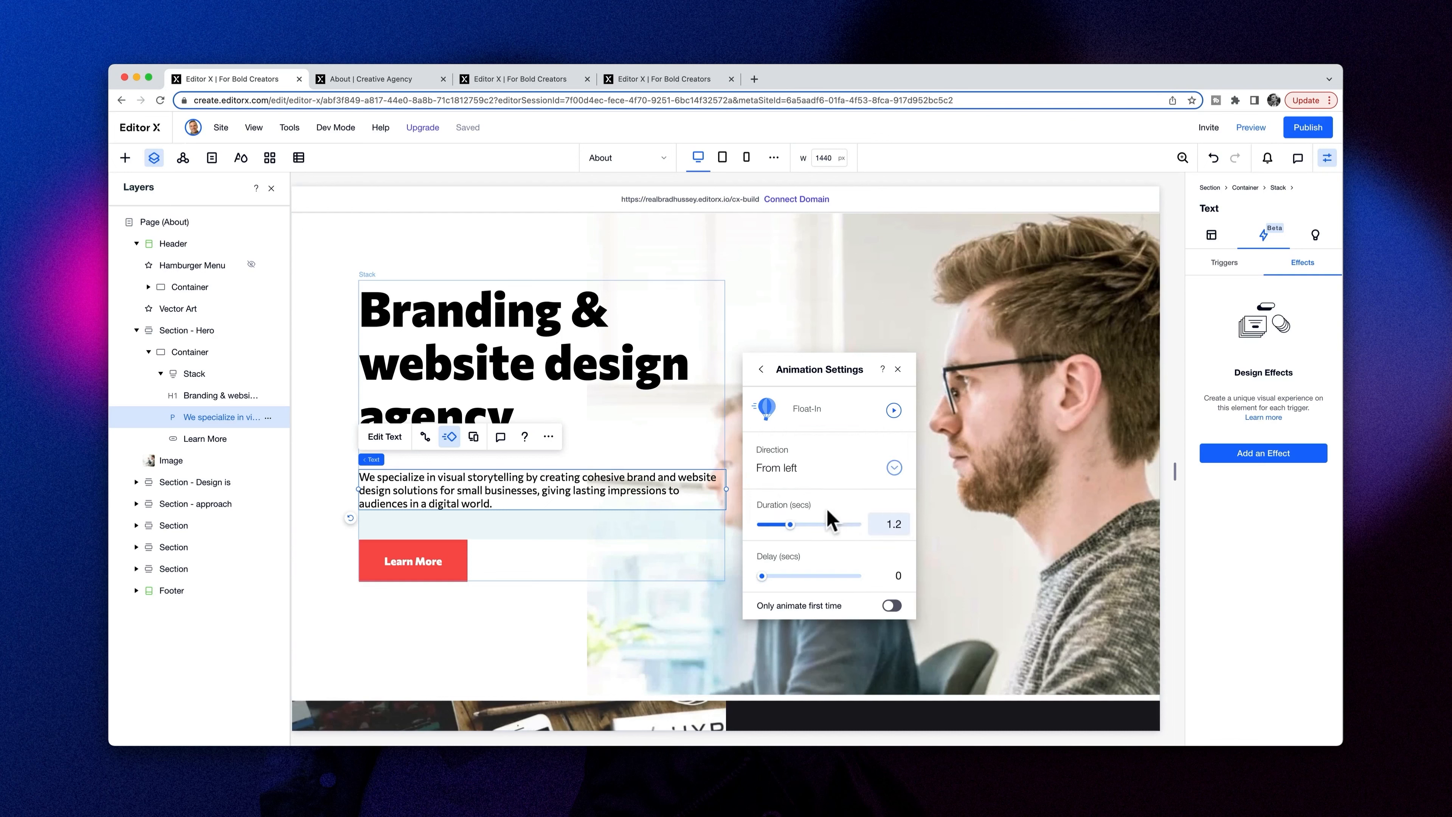
{"action": "left_click", "coordinate": [897, 574]}
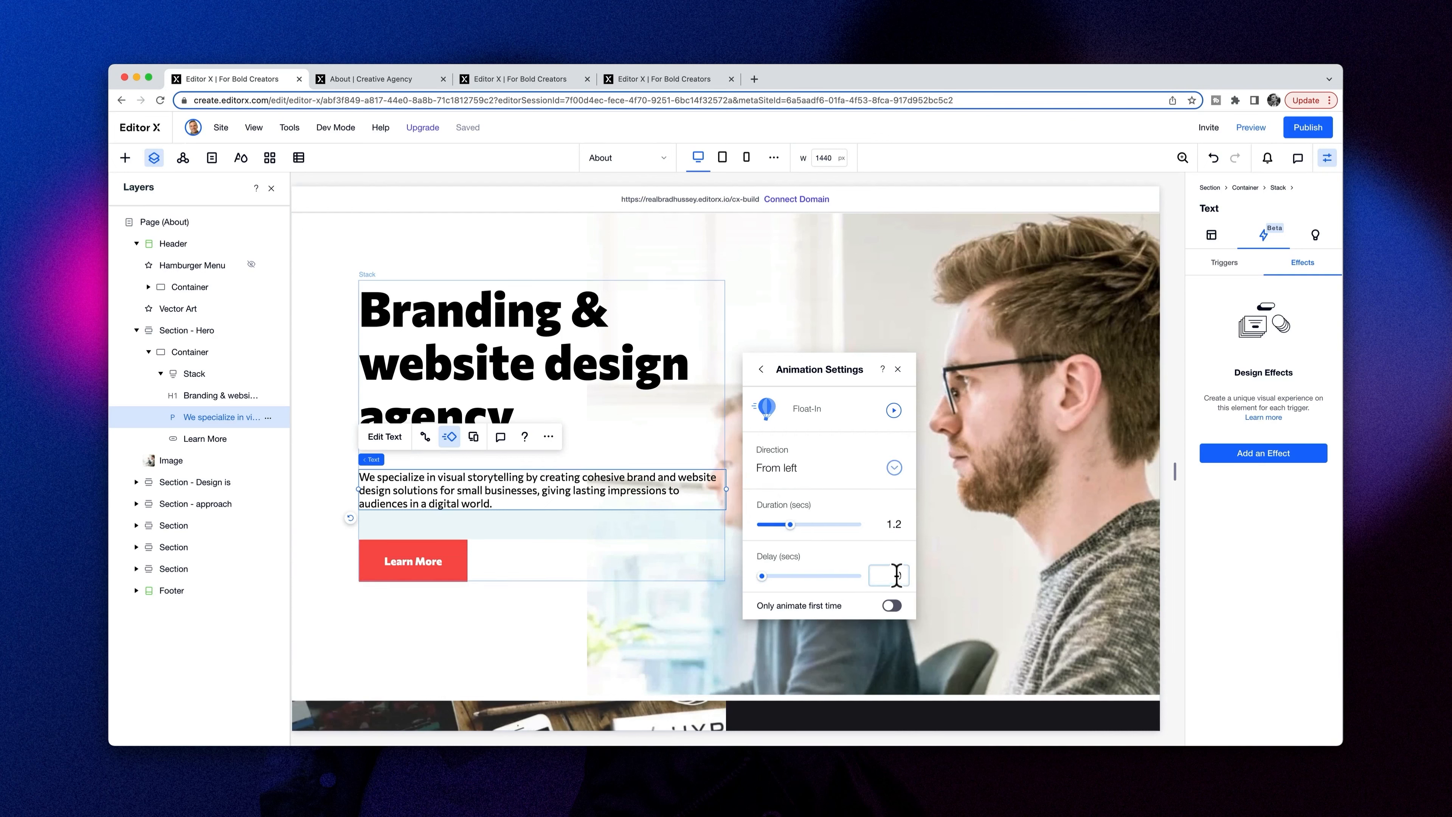
{"action": "type", "text": ".3"}
- Give the Learn More button a Float-In animation coming from the bottom with a 0.6-second delay
{"action": "left_click", "coordinate": [460, 545]}
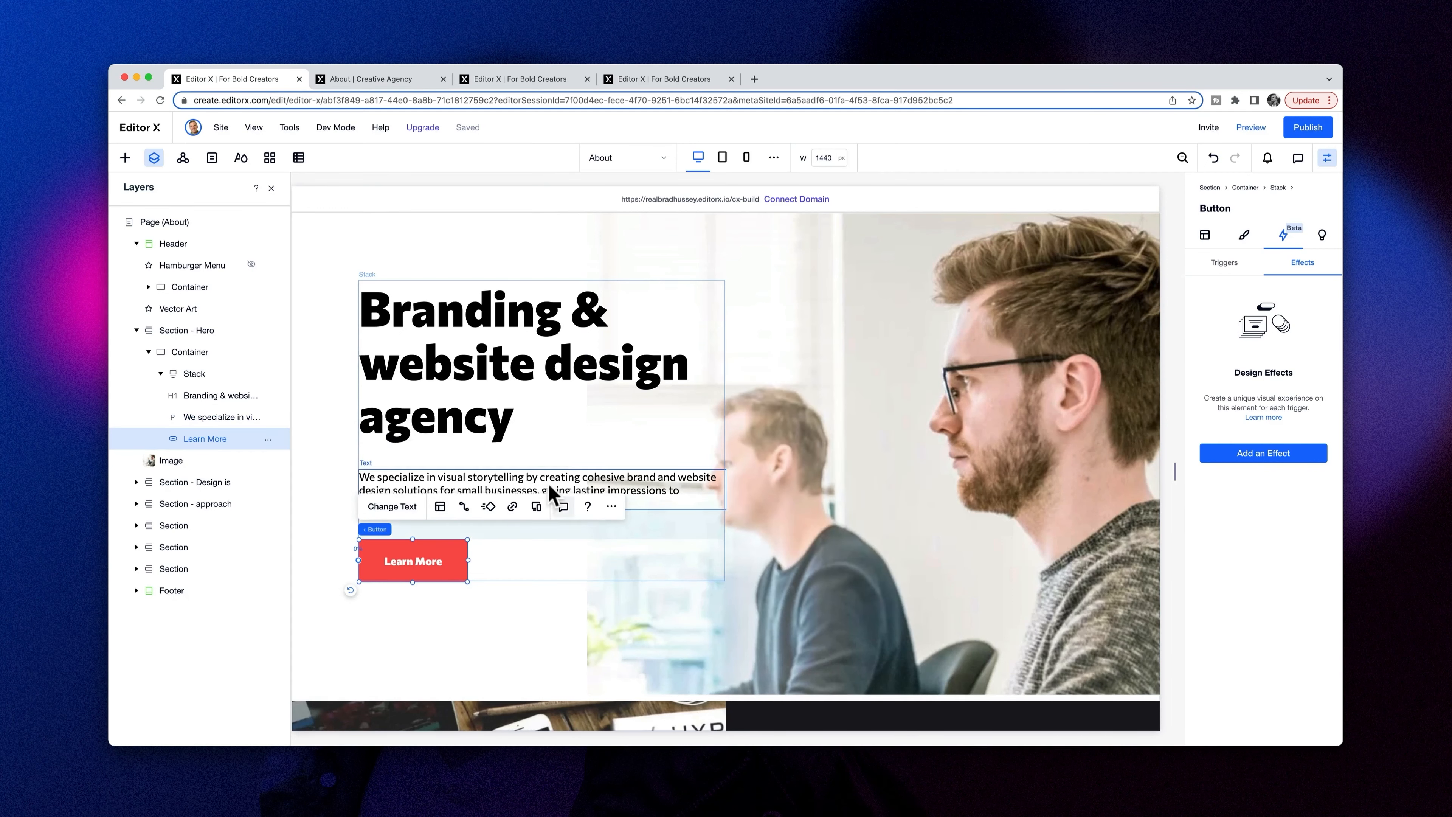
{"action": "left_click", "coordinate": [488, 506]}
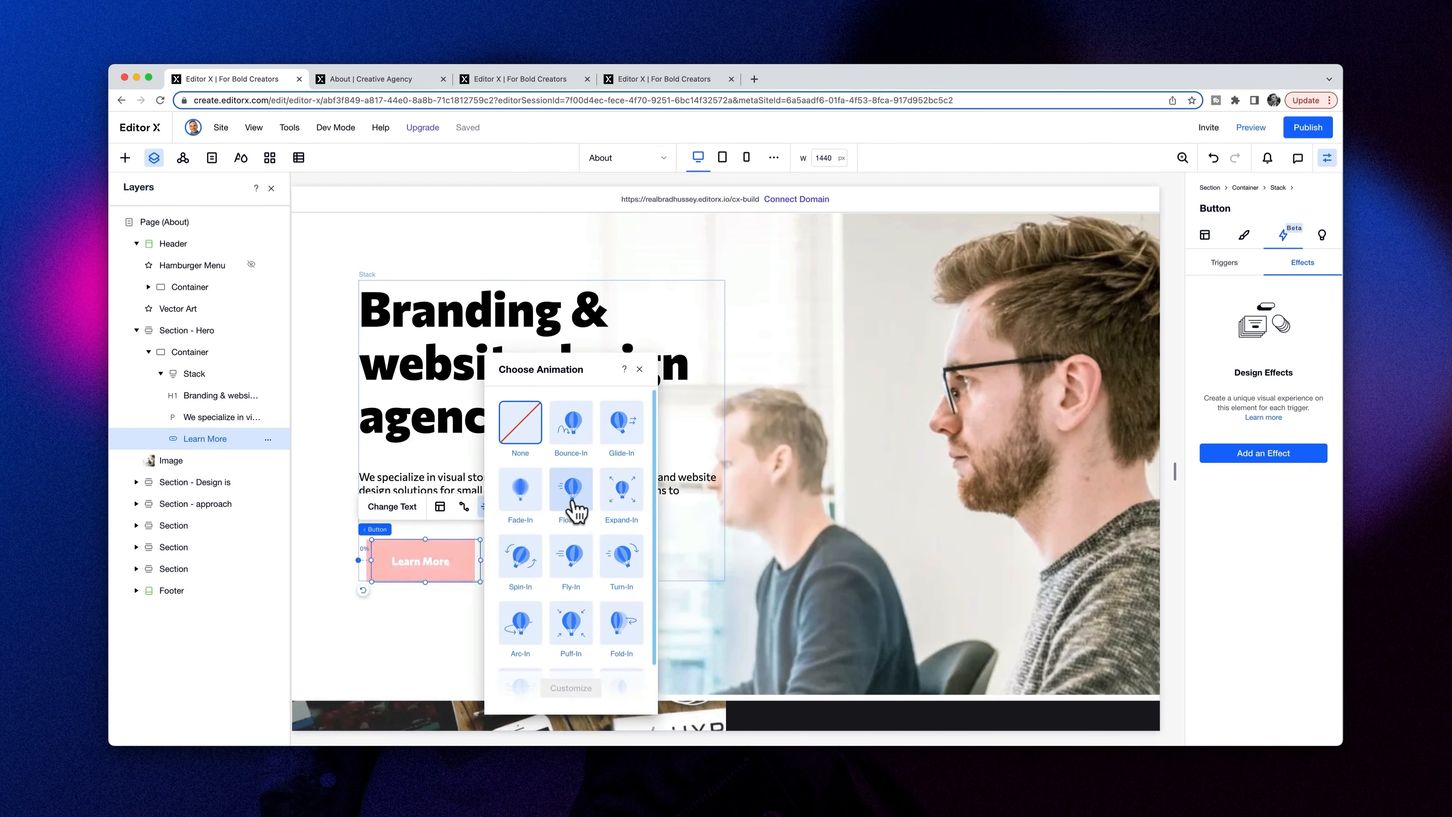
{"action": "left_click", "coordinate": [573, 501]}
{"action": "left_click", "coordinate": [571, 688]}
{"action": "left_click", "coordinate": [567, 468]}
{"action": "left_click", "coordinate": [554, 464]}
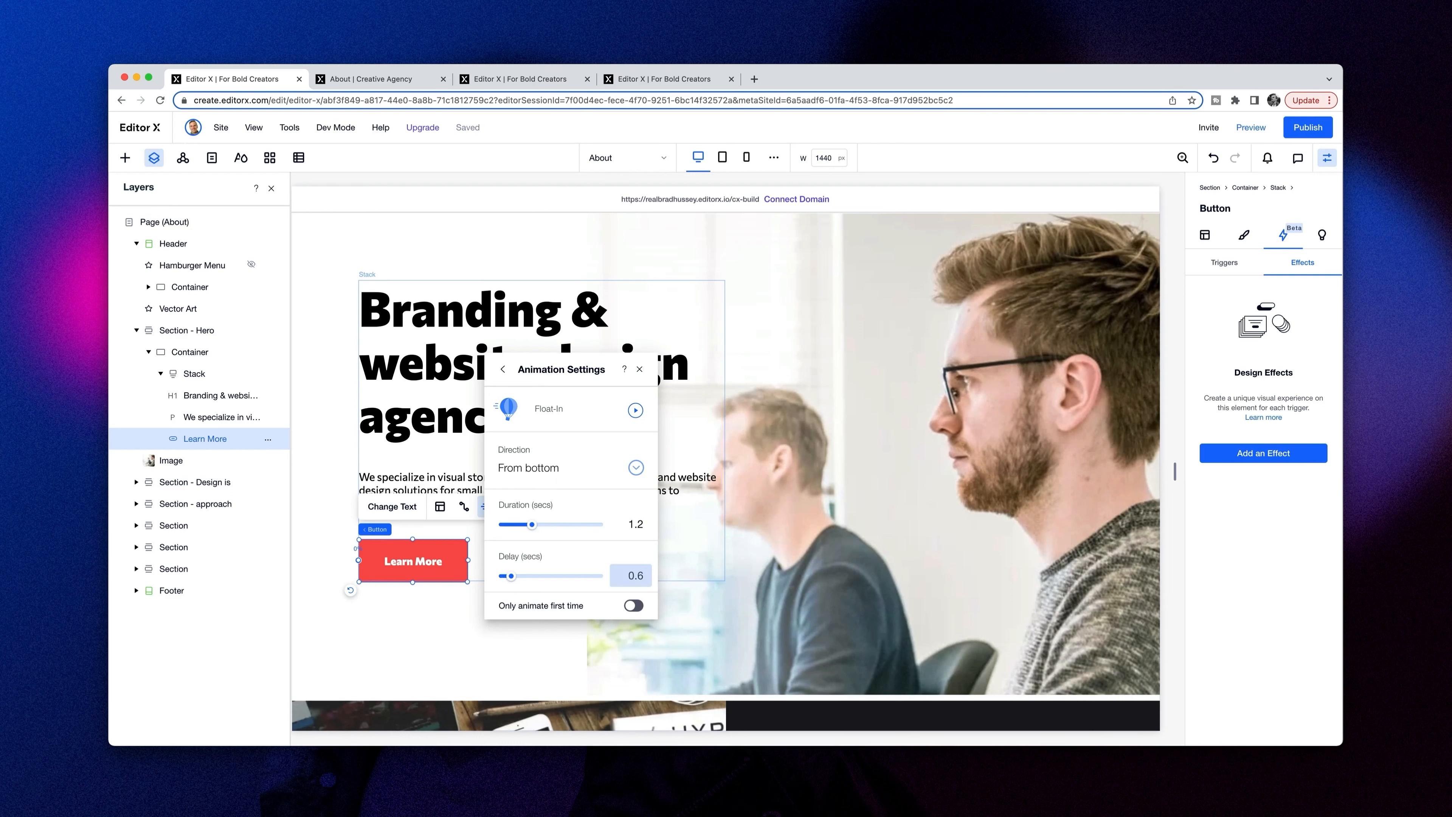
- Change the direction of the hero heading's Float-In animation to From top
{"action": "left_click", "coordinate": [444, 305]}
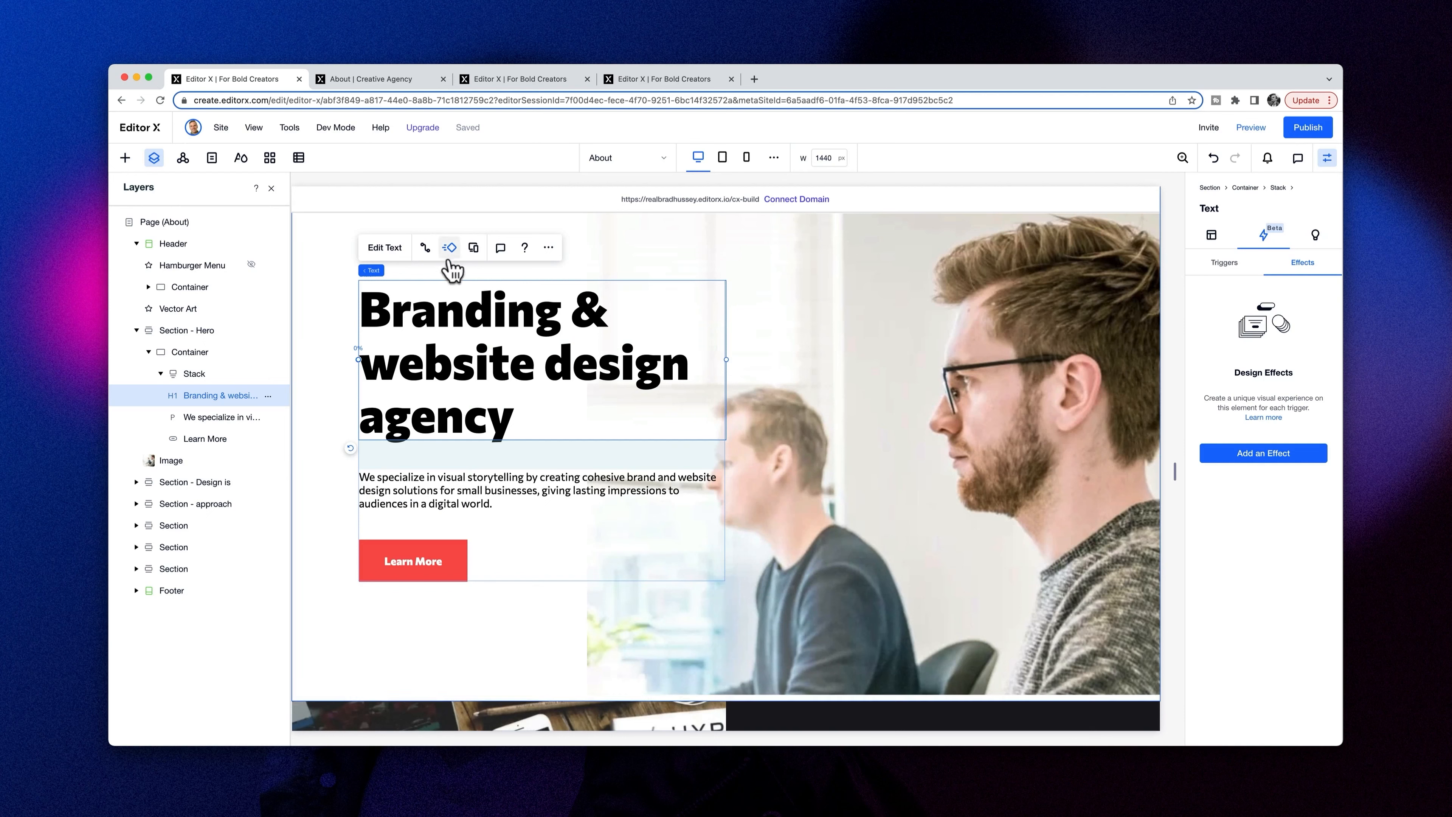
{"action": "left_click", "coordinate": [449, 247]}
{"action": "left_click", "coordinate": [843, 413]}
{"action": "left_click", "coordinate": [841, 623]}
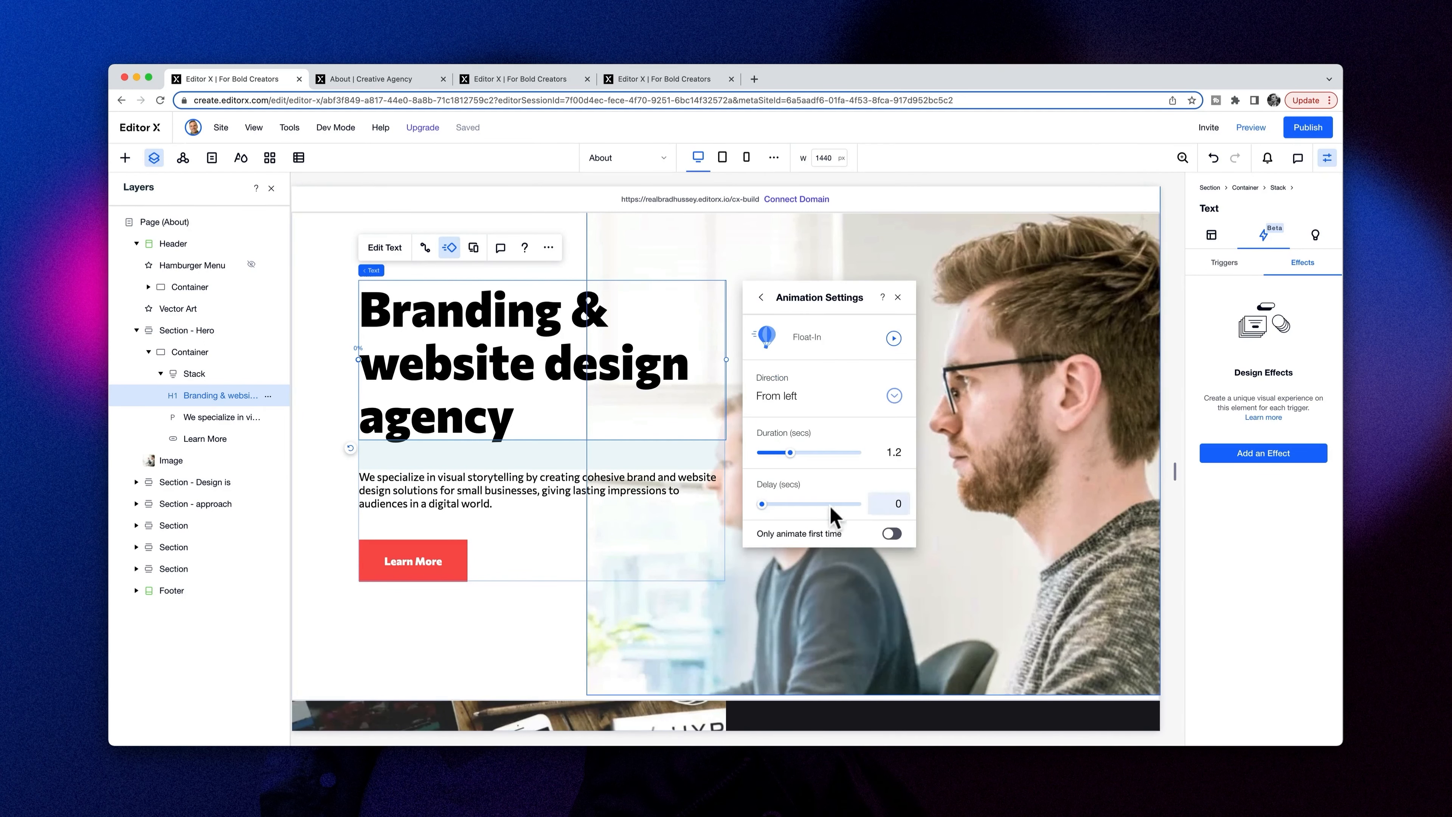
{"action": "left_click", "coordinate": [811, 395]}
{"action": "left_click", "coordinate": [801, 328]}
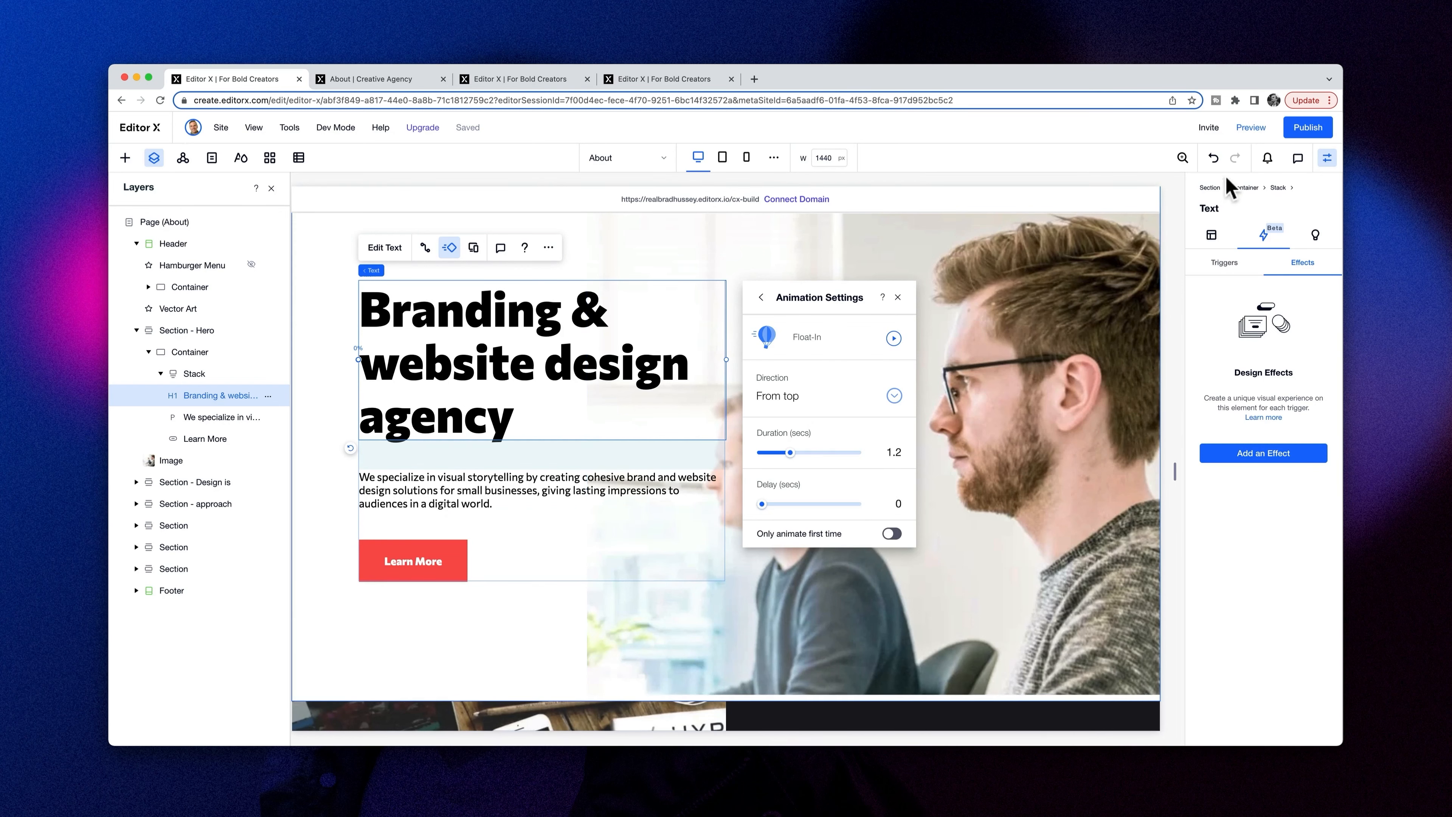
- Preview the page and scroll through the hero section to check the heading, paragraph and button animations
{"action": "left_click", "coordinate": [1252, 127]}
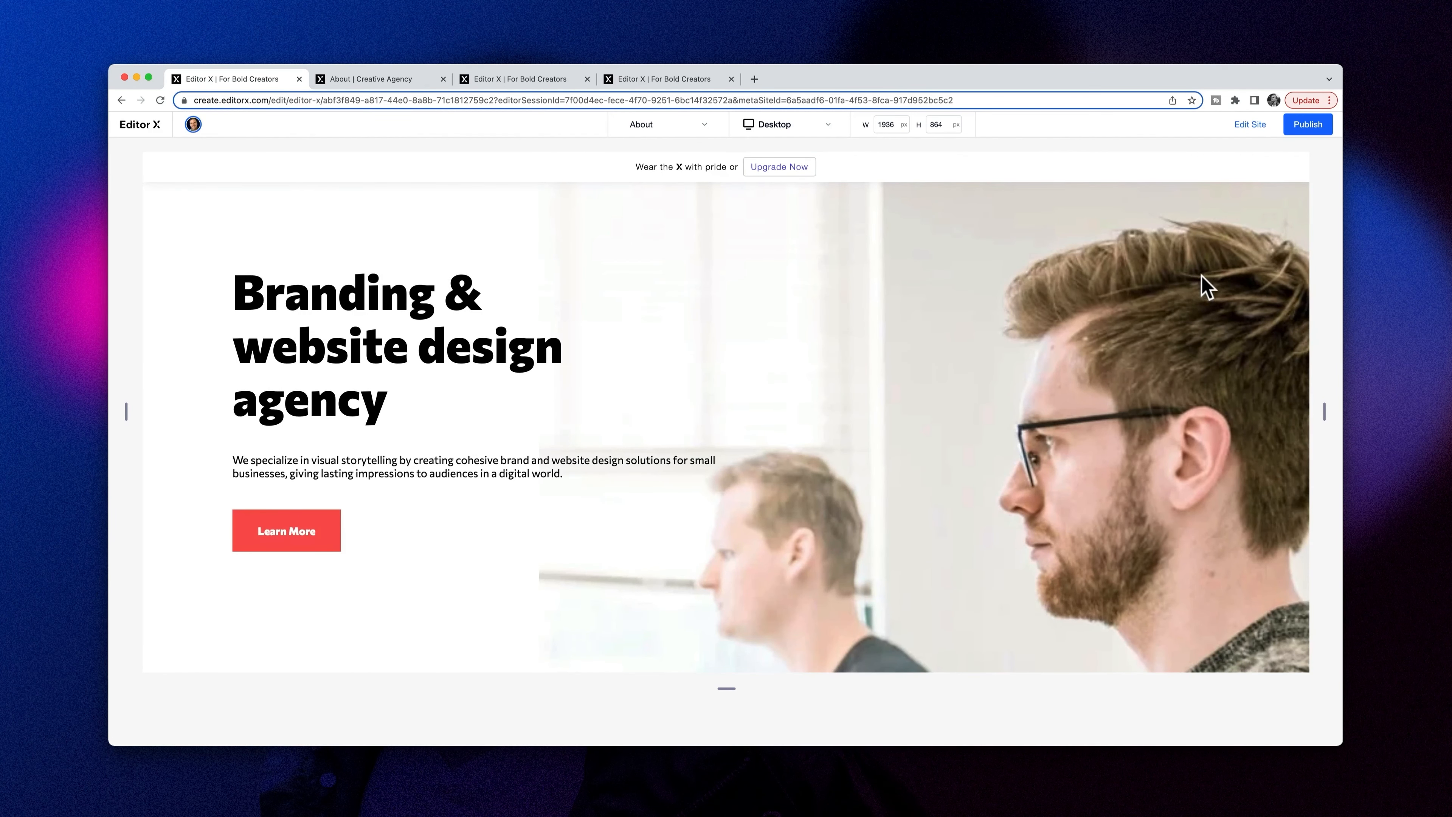
{"action": "scroll", "coordinate": [974, 408], "scroll_direction": "up", "scroll_amount": 2}
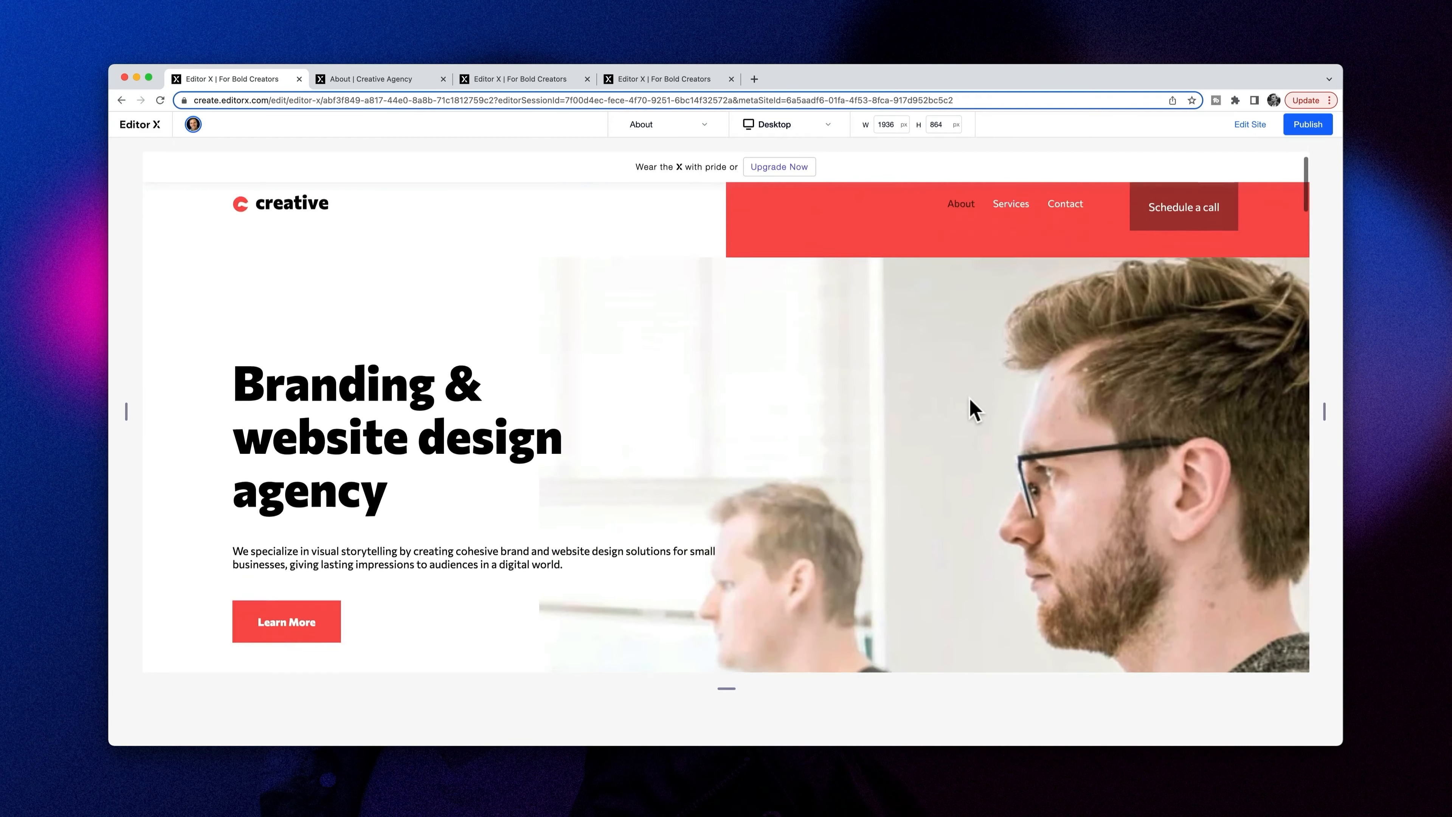
{"action": "scroll", "coordinate": [974, 408], "scroll_direction": "down", "scroll_amount": 3}
{"action": "scroll", "coordinate": [1040, 418], "scroll_direction": "up", "scroll_amount": 3}
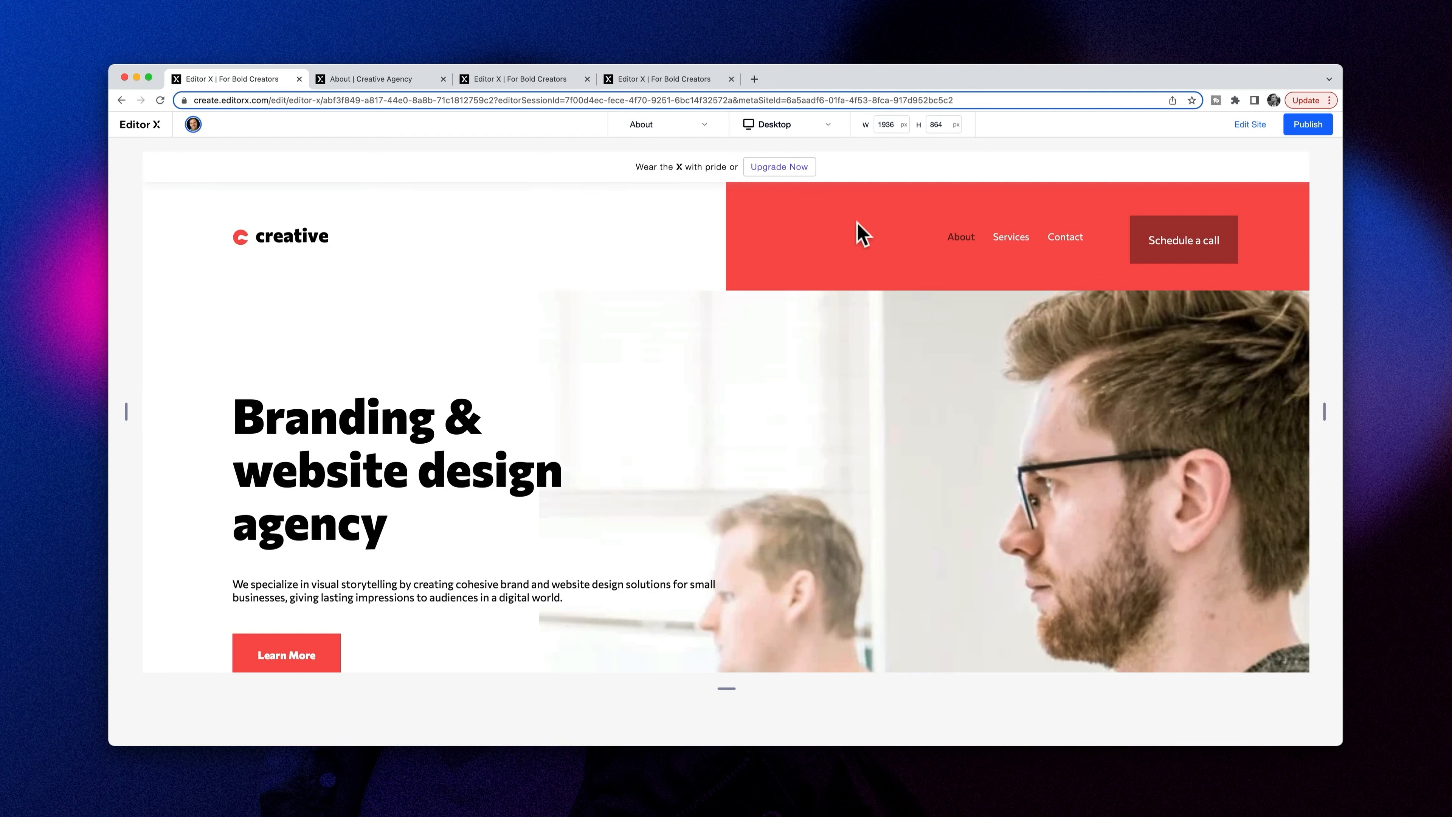
- Return to editing and choose the Float-In animation for the creative logo in the header
{"action": "left_click", "coordinate": [1255, 127]}
{"action": "scroll", "coordinate": [557, 350], "scroll_direction": "up", "scroll_amount": 3}
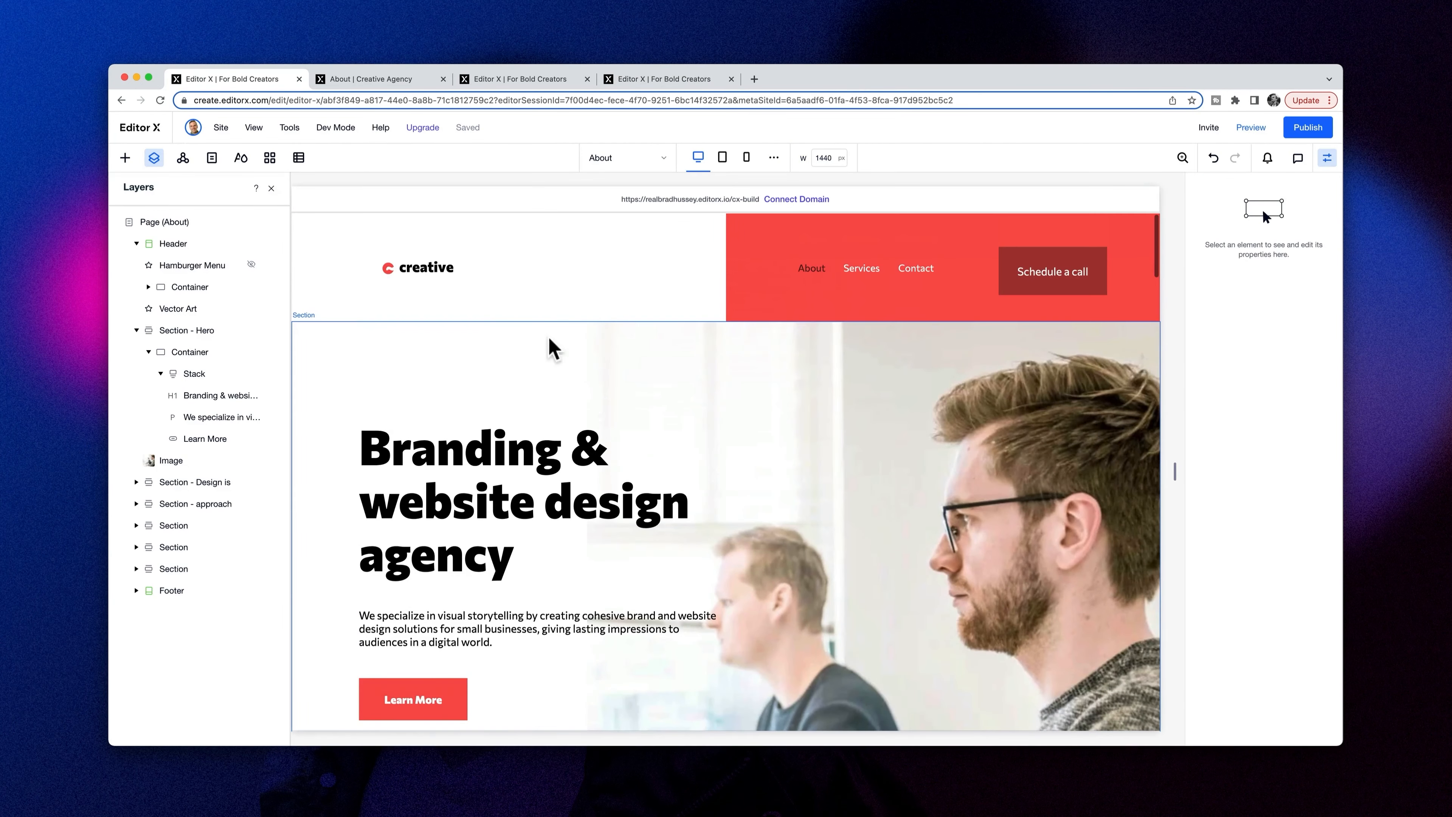
{"action": "left_click", "coordinate": [443, 281]}
{"action": "left_click", "coordinate": [420, 269]}
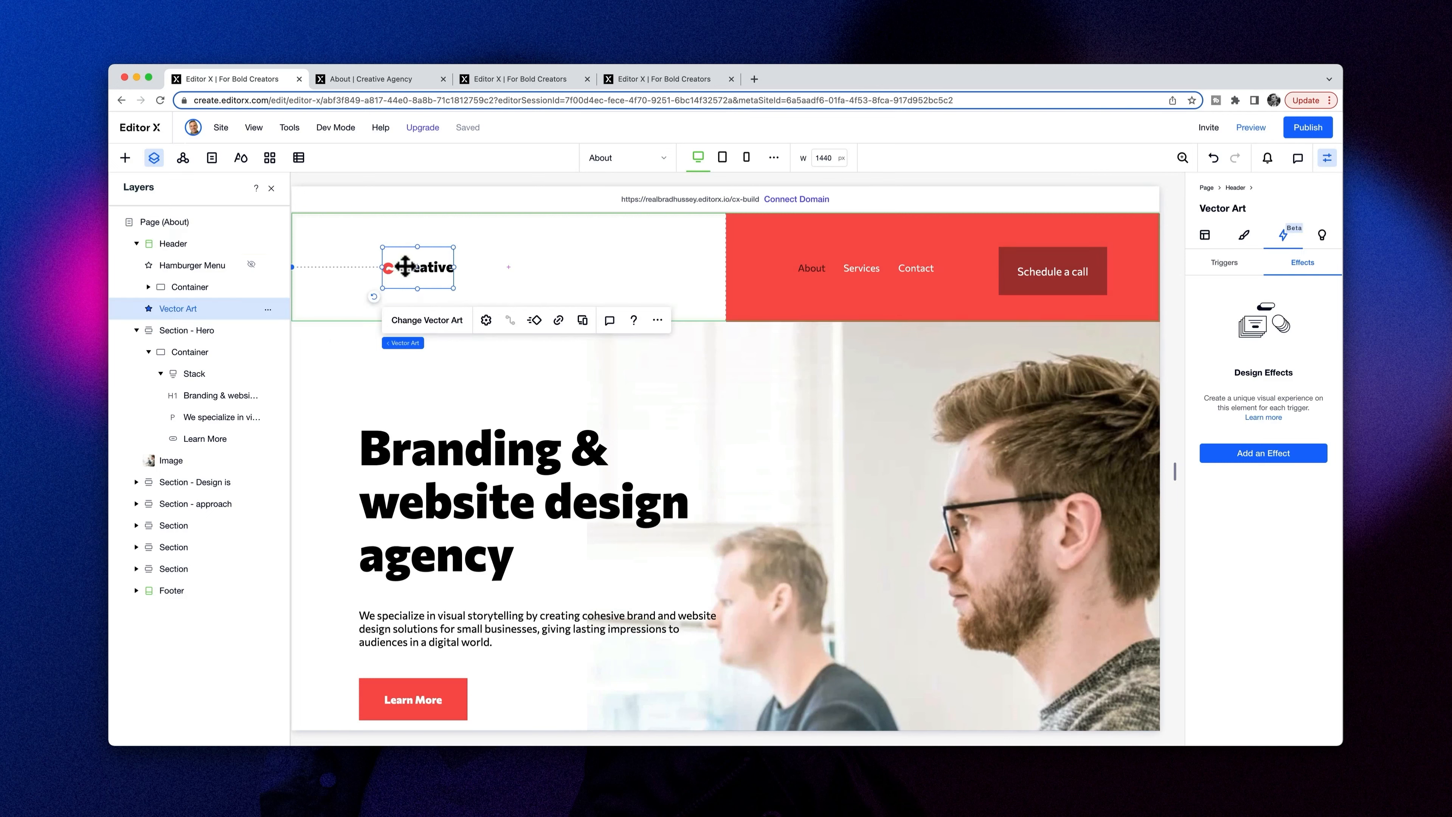
{"action": "left_click", "coordinate": [534, 324]}
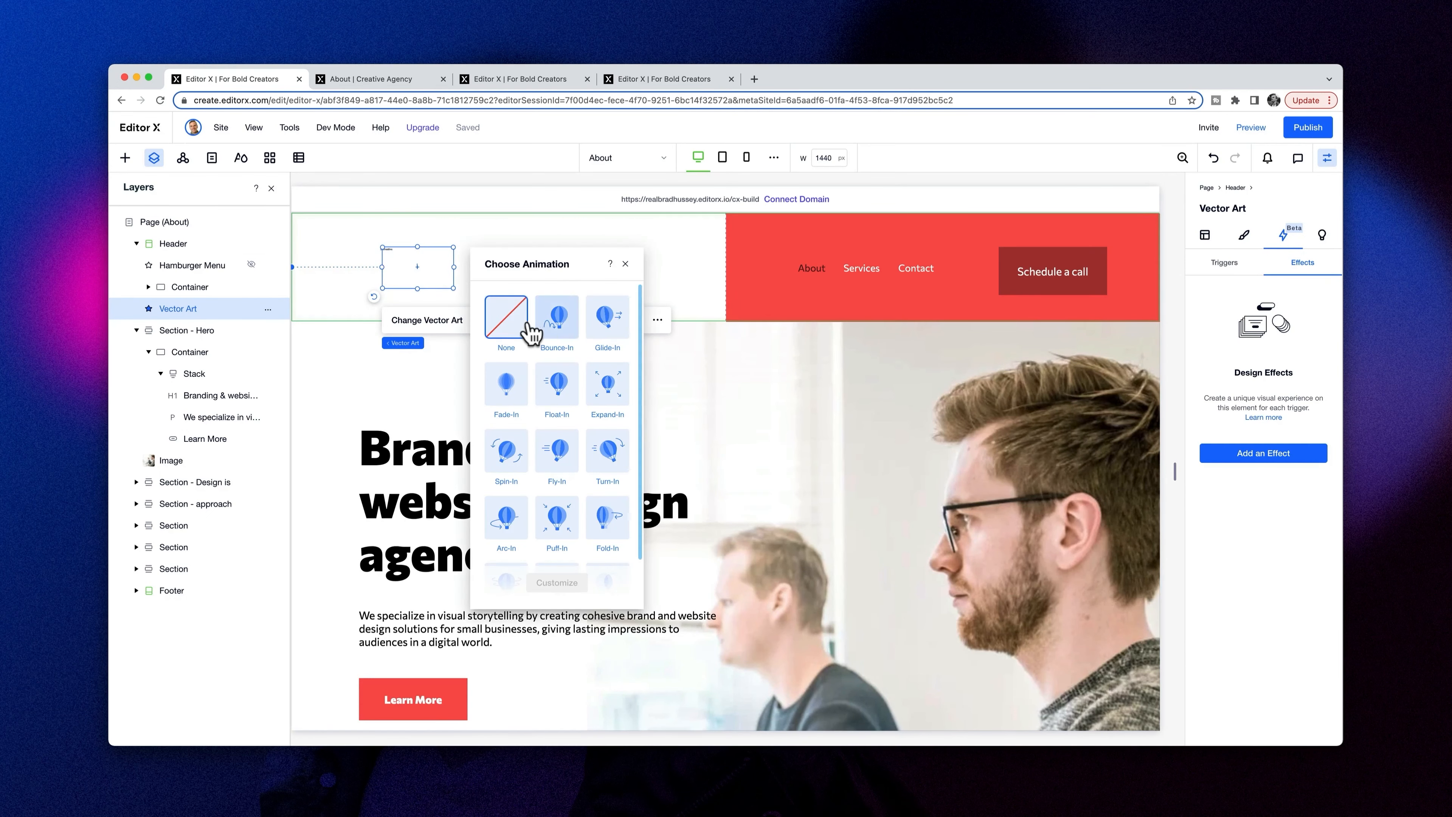
{"action": "left_click", "coordinate": [558, 383]}
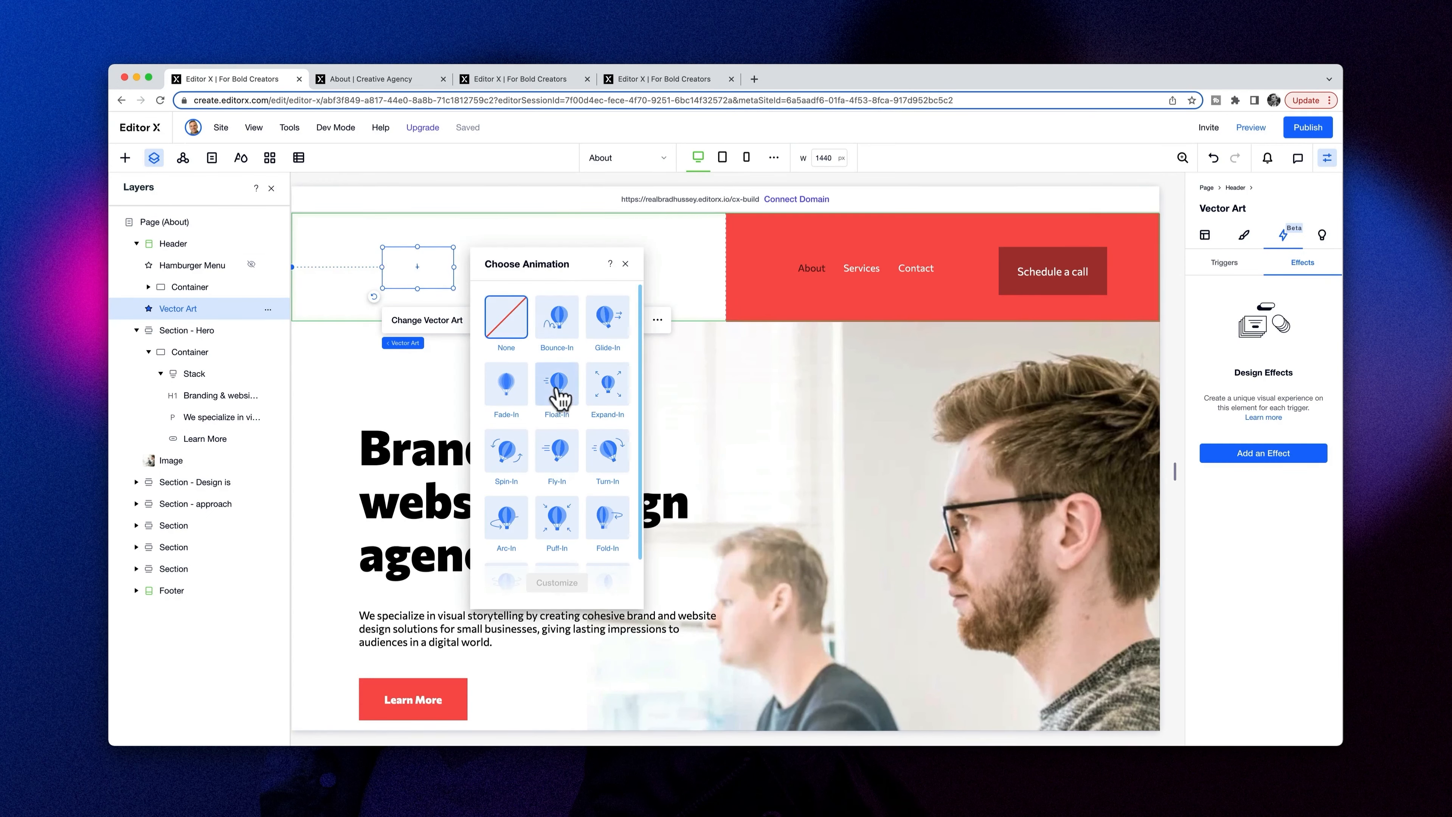
- Give the red header container a Glide-In animation, adjusting its direction and playing it
{"action": "left_click", "coordinate": [834, 298]}
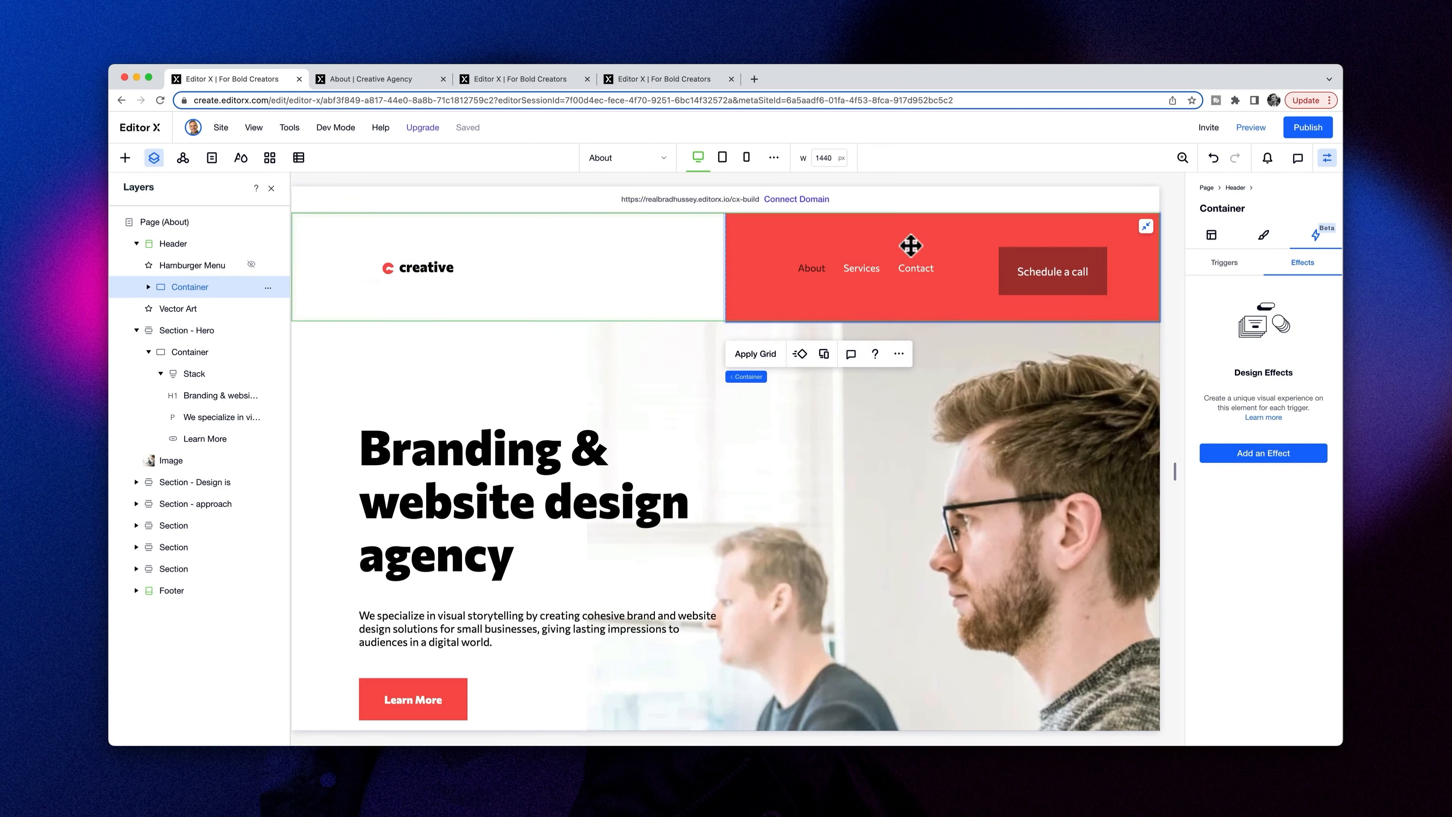
{"action": "left_click", "coordinate": [800, 354]}
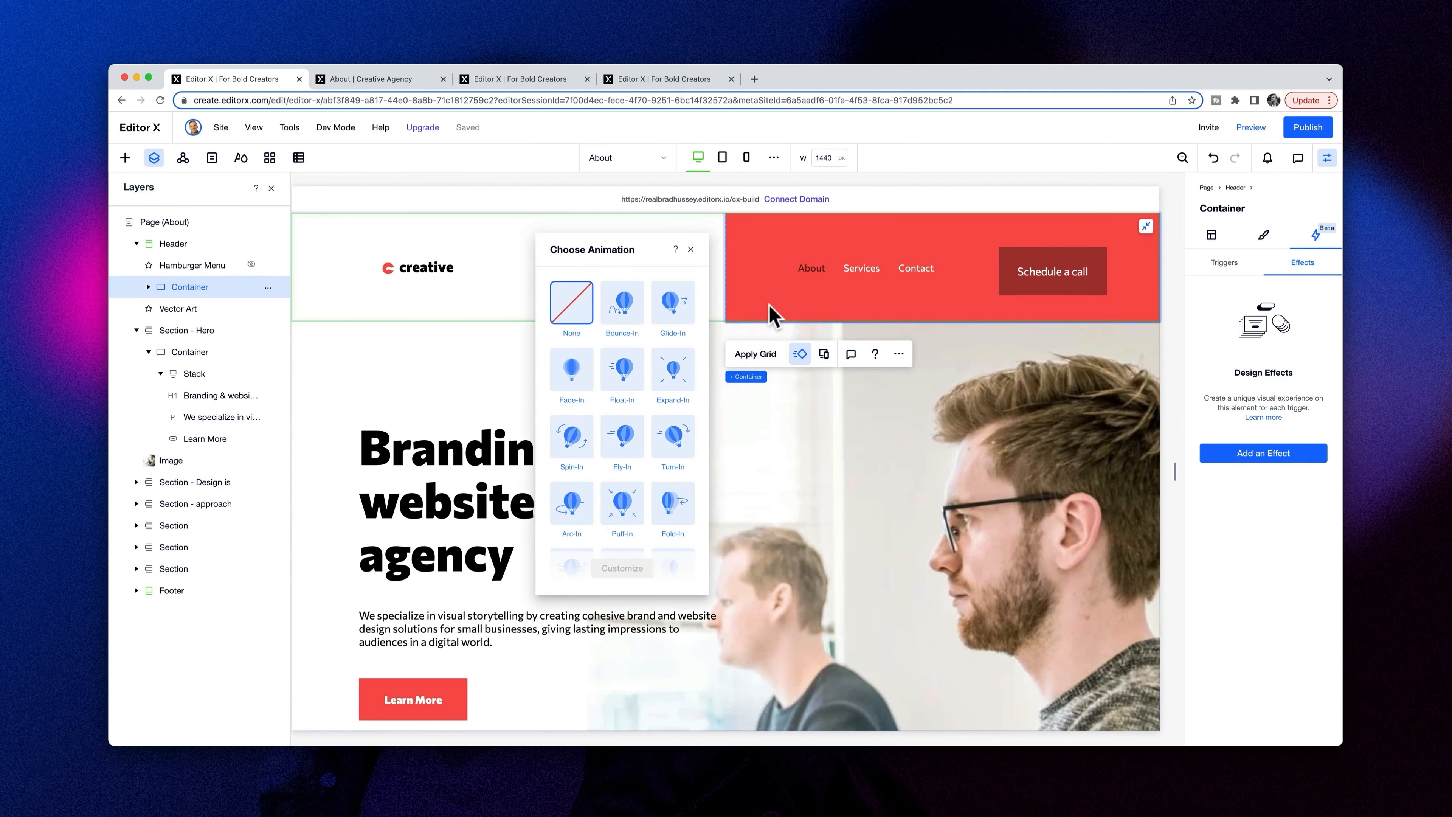
{"action": "left_click", "coordinate": [674, 302]}
{"action": "left_click", "coordinate": [622, 567]}
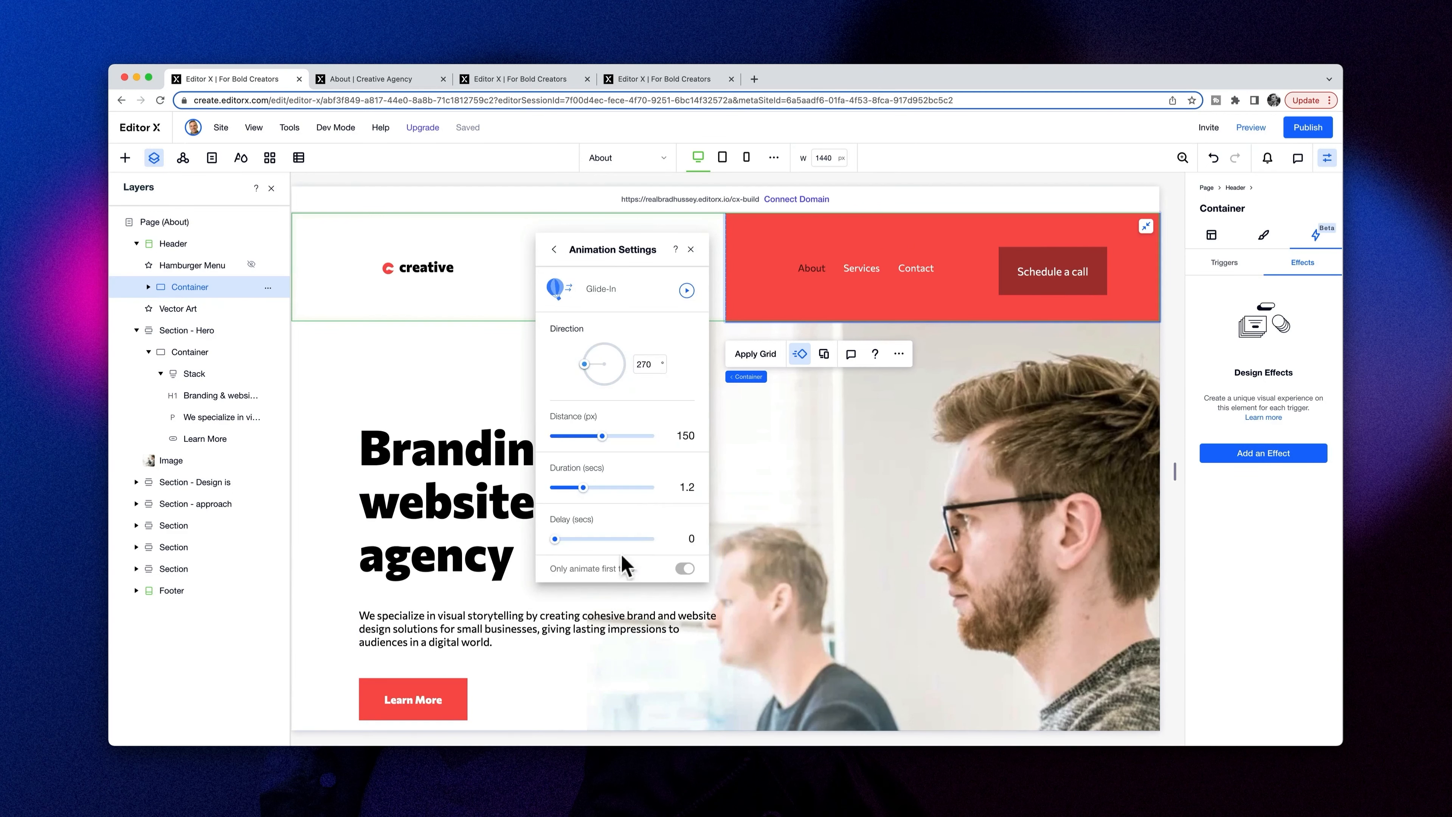
{"action": "left_click_drag", "start_coordinate": [590, 356], "coordinate": [598, 344]}
{"action": "left_click", "coordinate": [687, 290]}
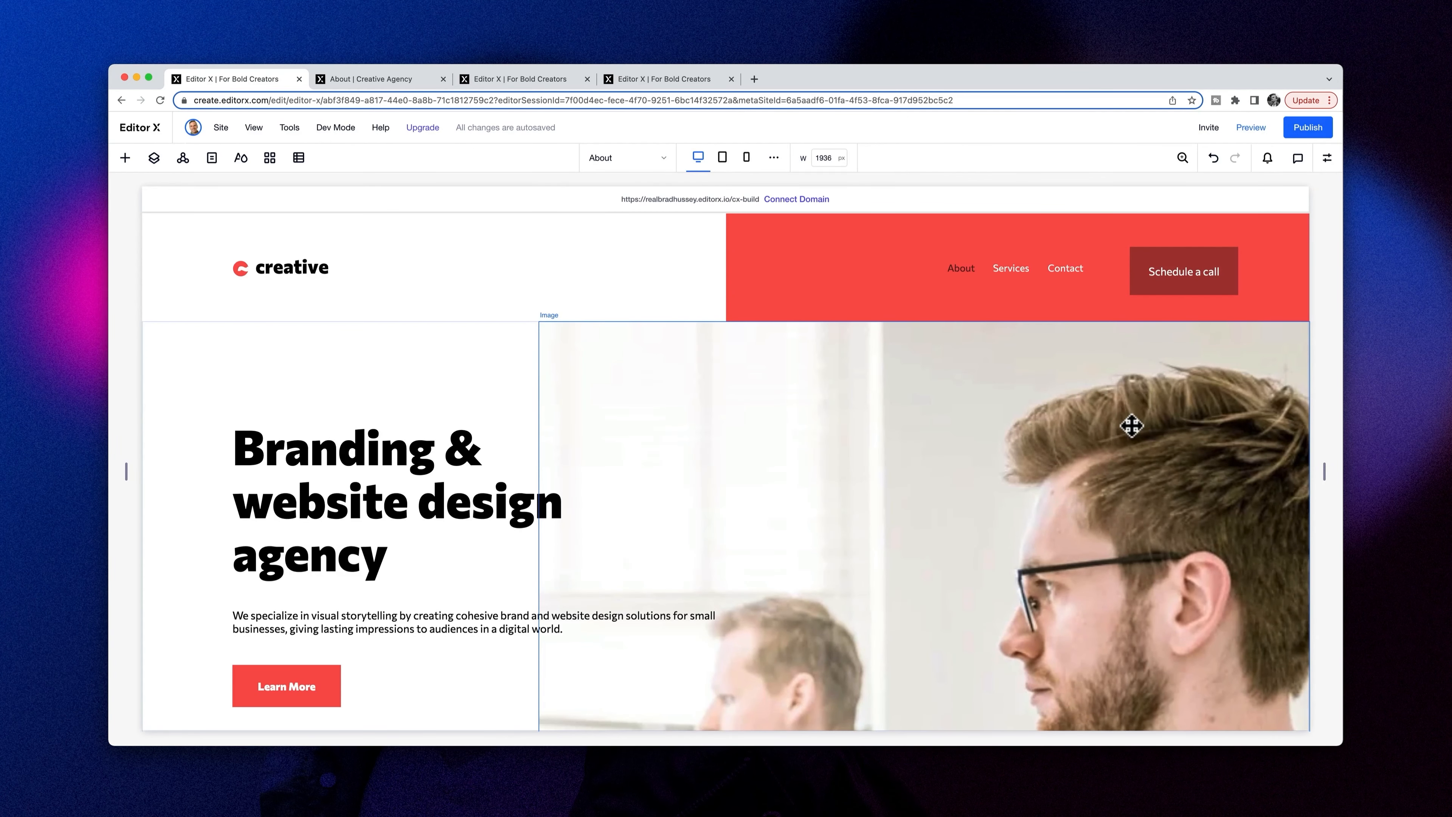
- Set the dark "Design is strategic." container's animation to Glide-In with a 90° direction and close its settings
{"action": "scroll", "coordinate": [1132, 425], "scroll_direction": "down", "scroll_amount": 10}
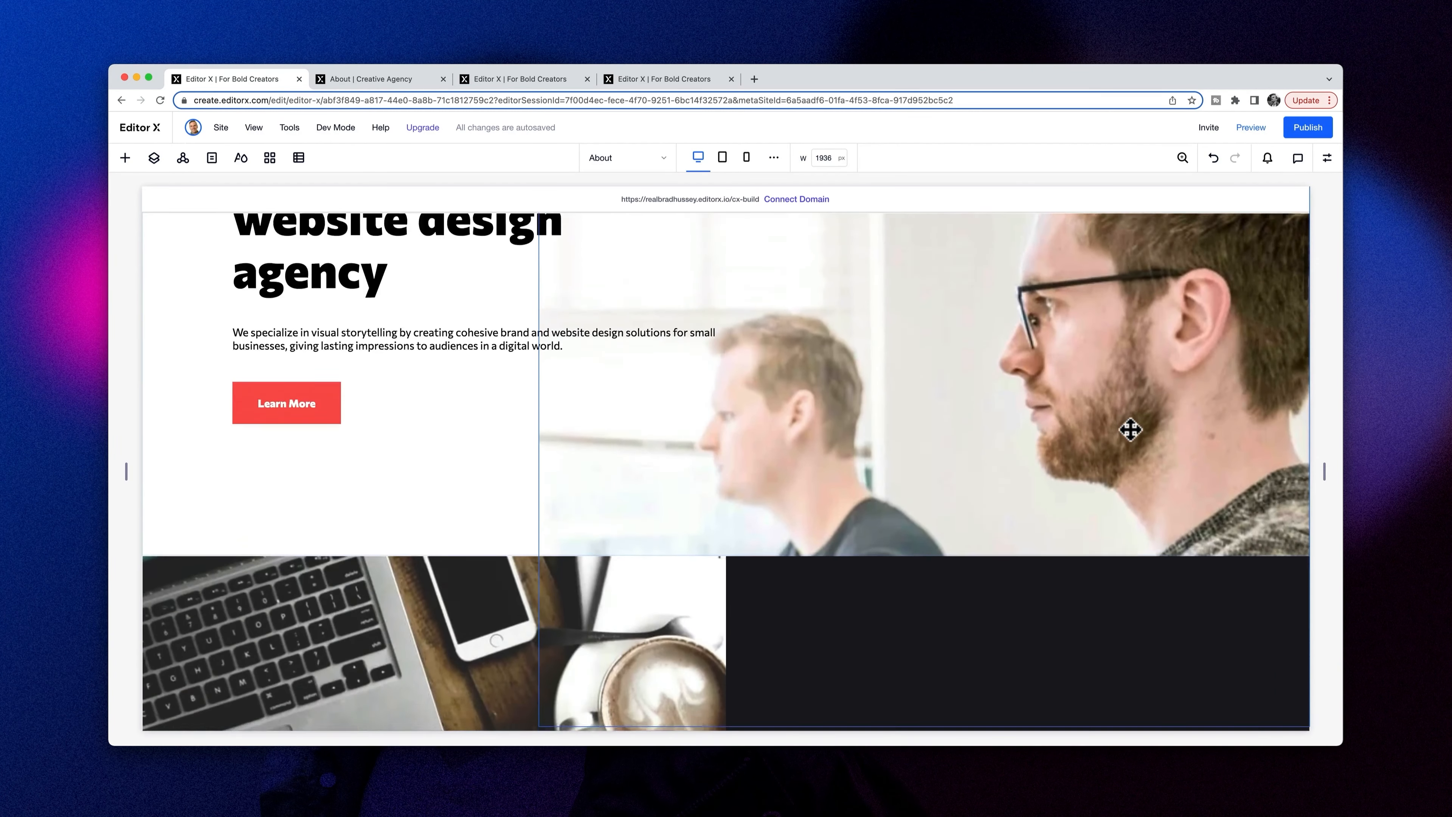
{"action": "scroll", "coordinate": [1134, 426], "scroll_direction": "down", "scroll_amount": 2}
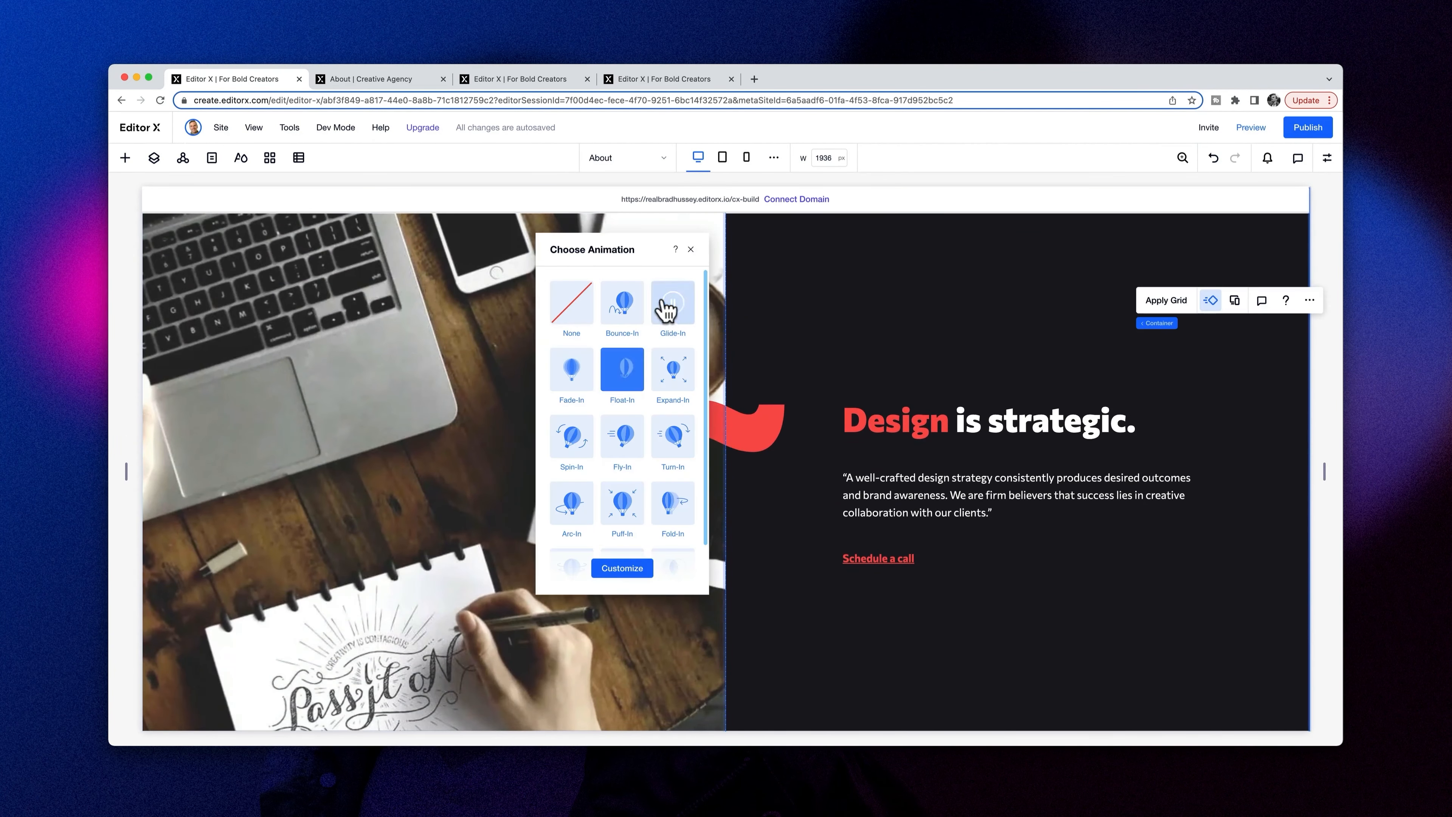
{"action": "left_click", "coordinate": [673, 303]}
{"action": "left_click", "coordinate": [622, 568]}
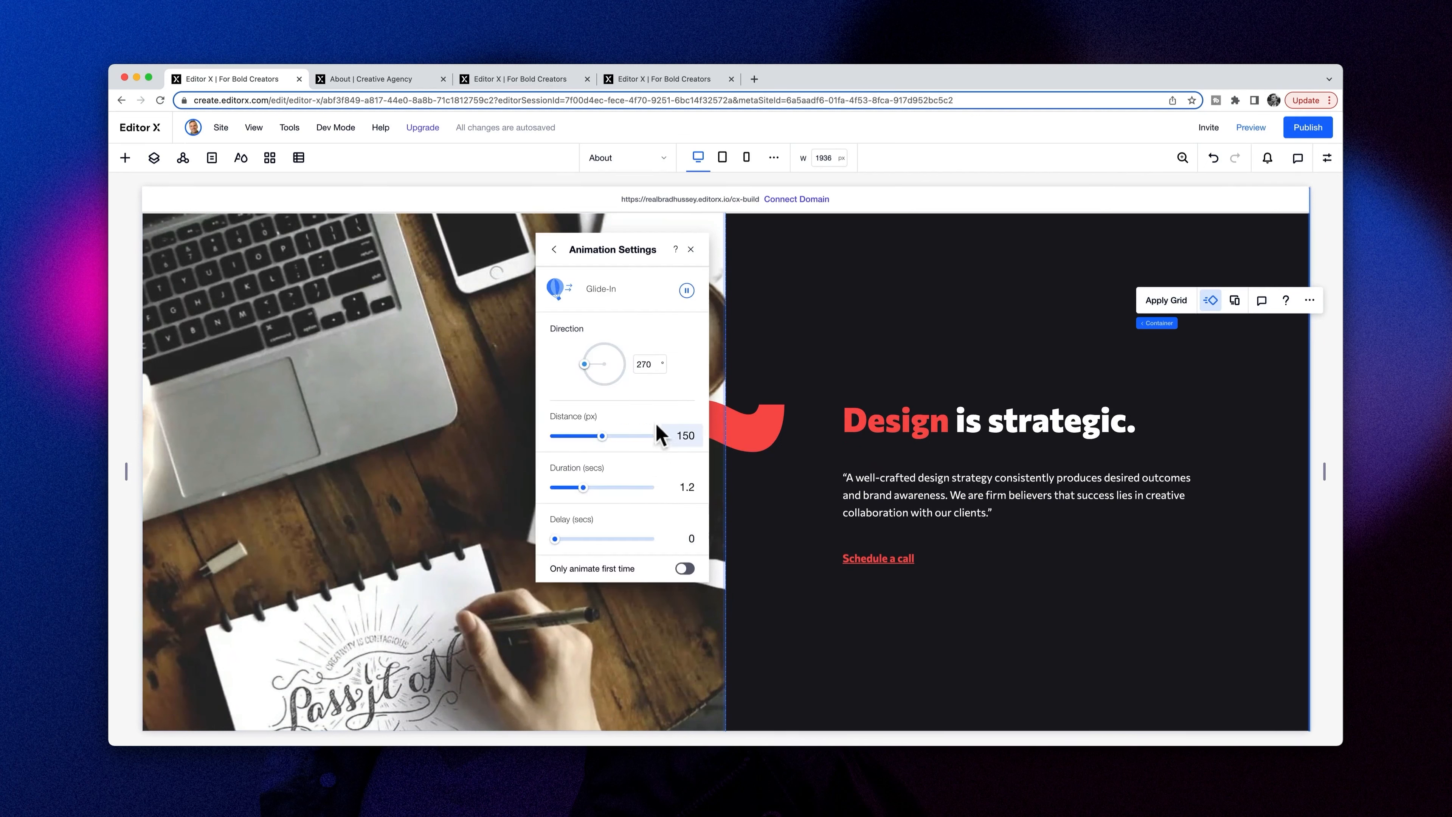
{"action": "left_click", "coordinate": [624, 364]}
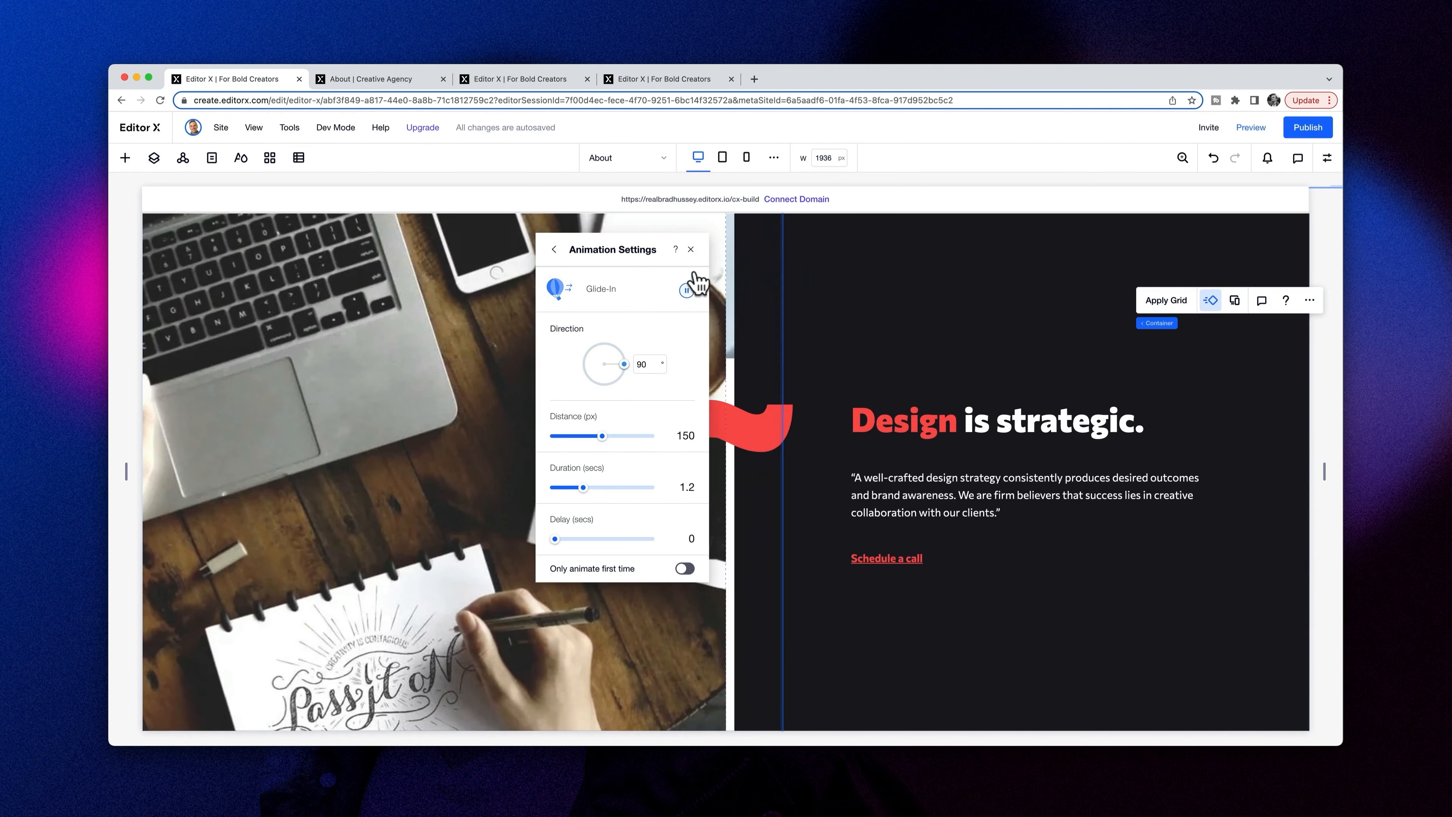
{"action": "left_click", "coordinate": [691, 250]}
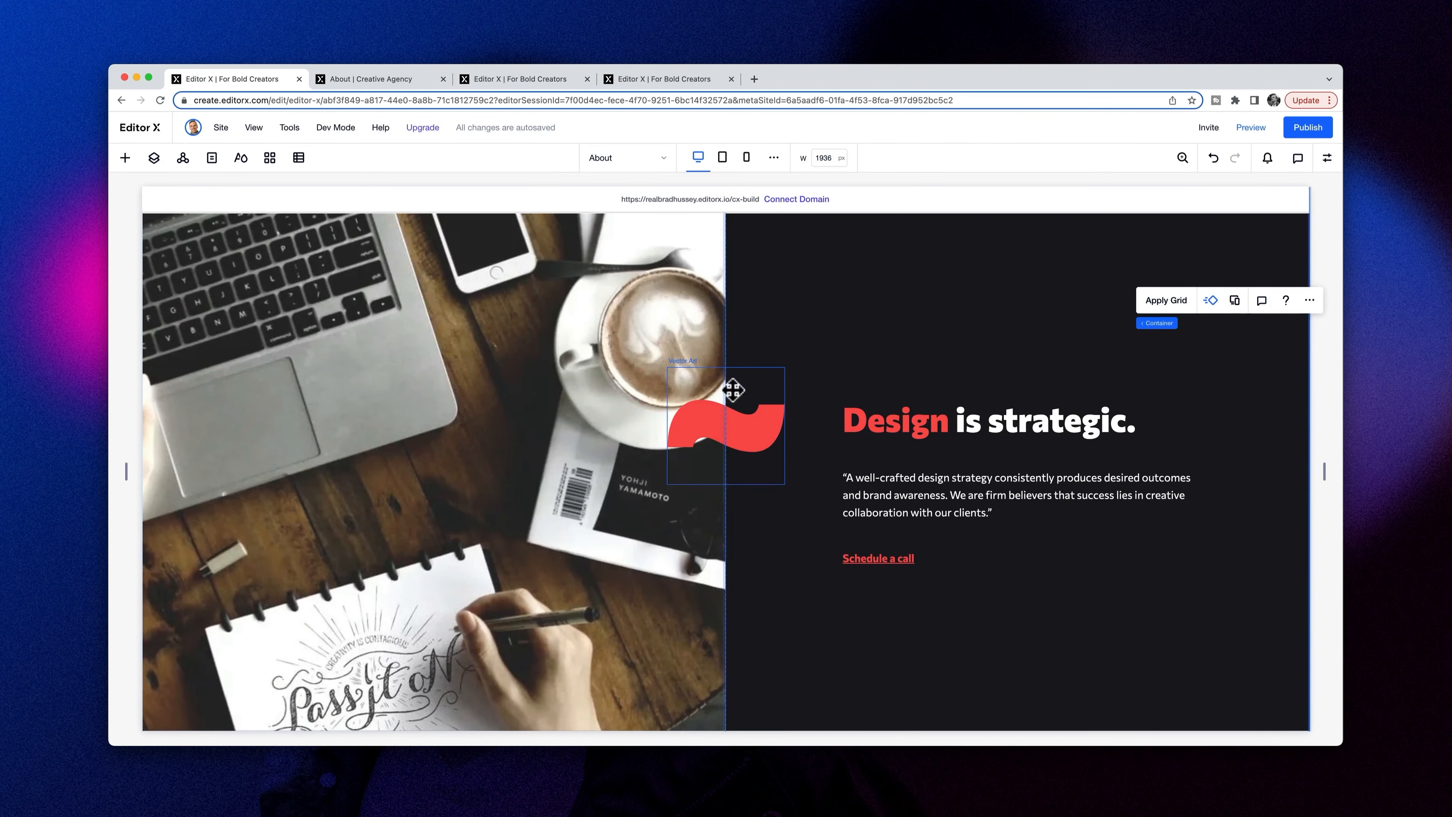
- Give the "Design is strategic." text stack a Fade-In animation with a delay of 1 second and close its settings
{"action": "left_click", "coordinate": [930, 437]}
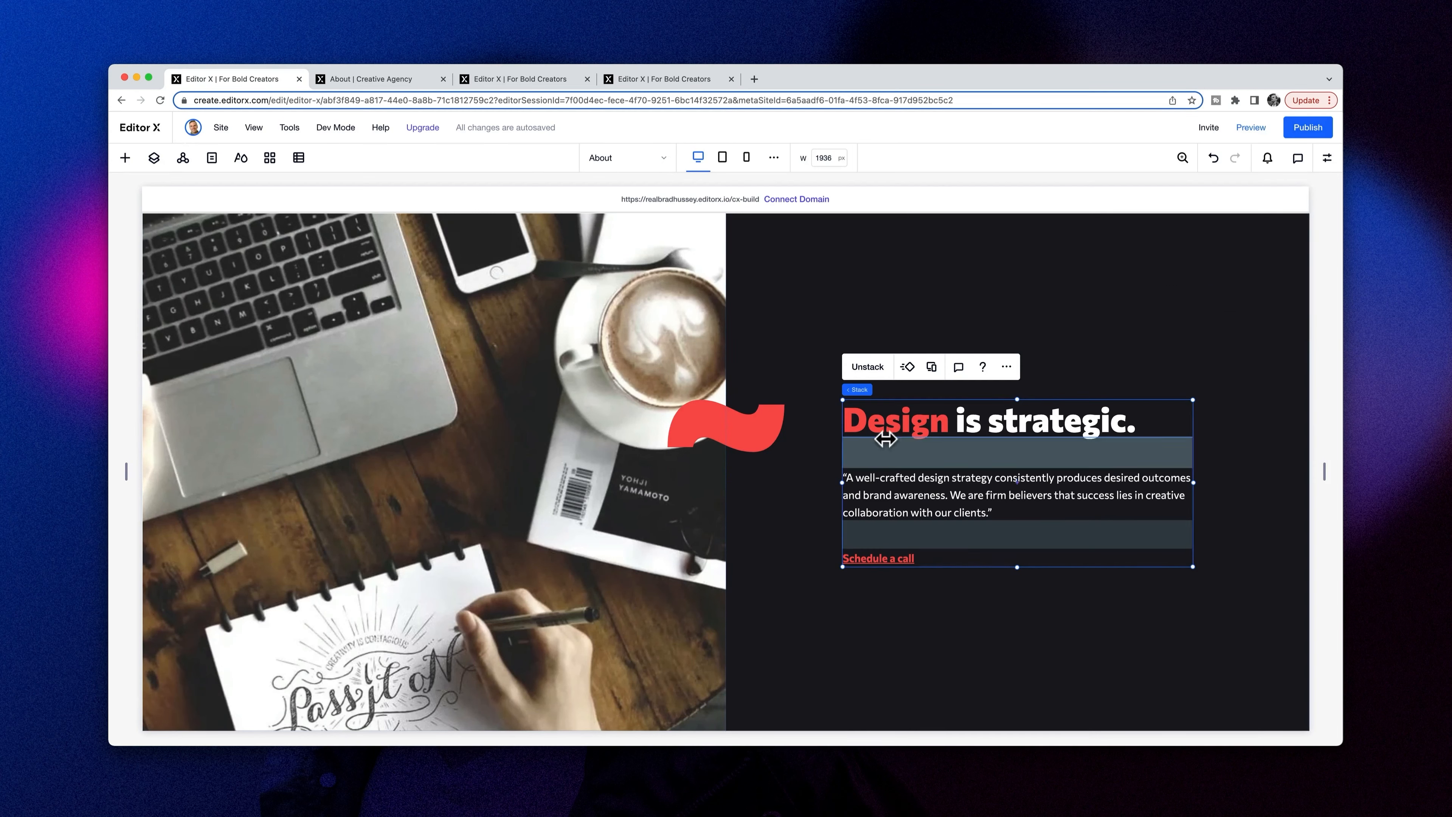
{"action": "left_click", "coordinate": [909, 367]}
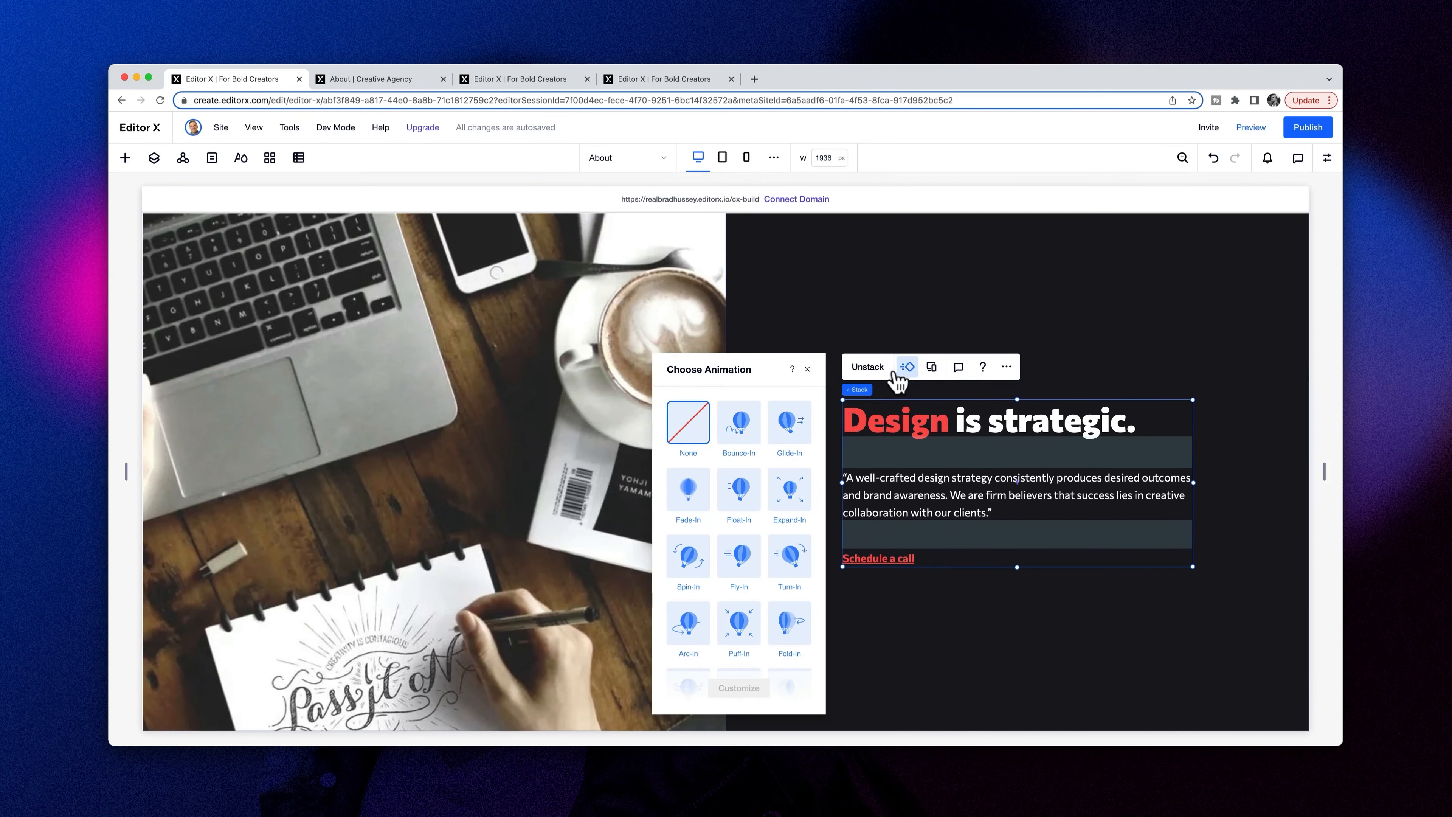
{"action": "left_click", "coordinate": [690, 492]}
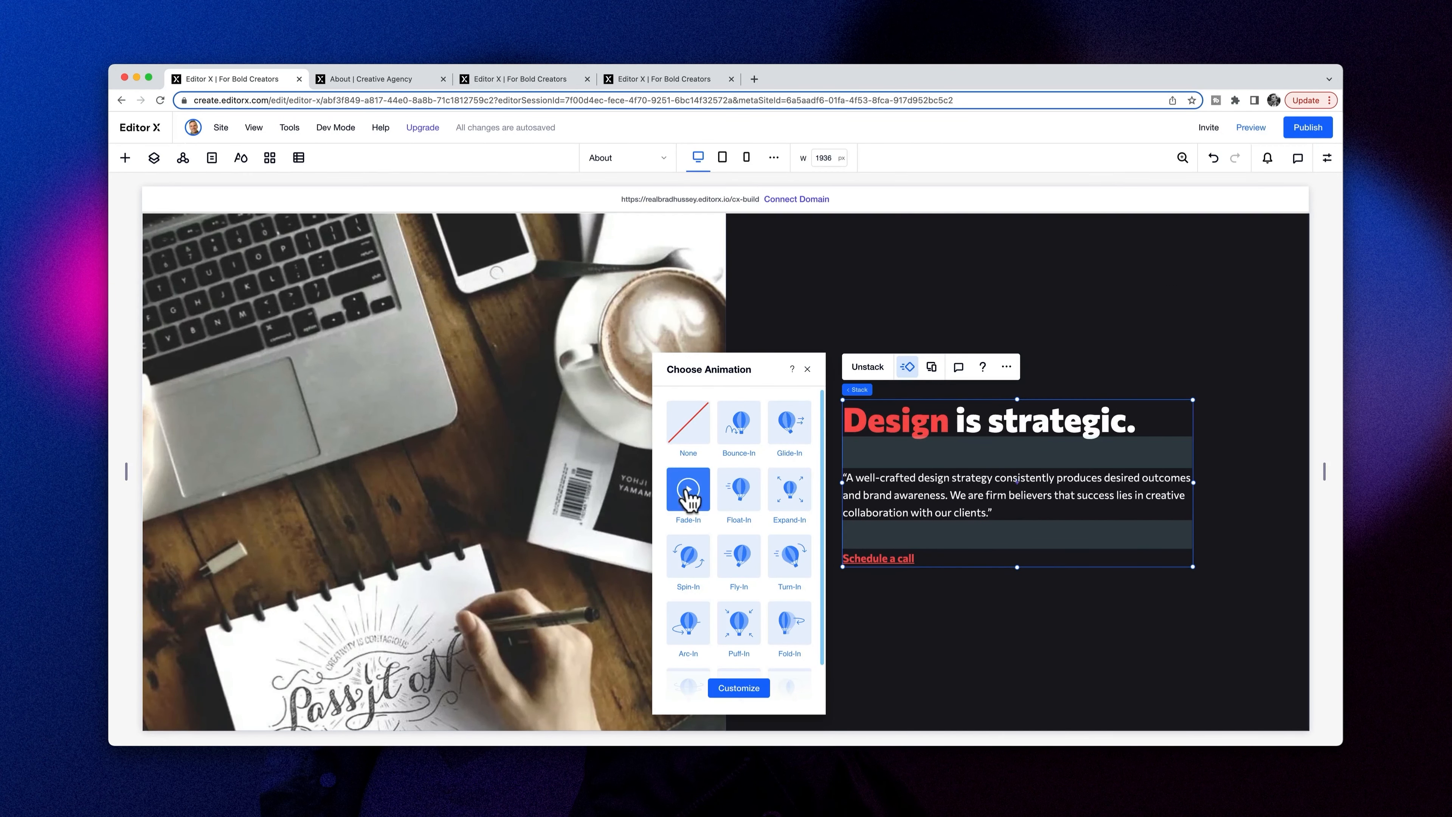
{"action": "left_click", "coordinate": [754, 686]}
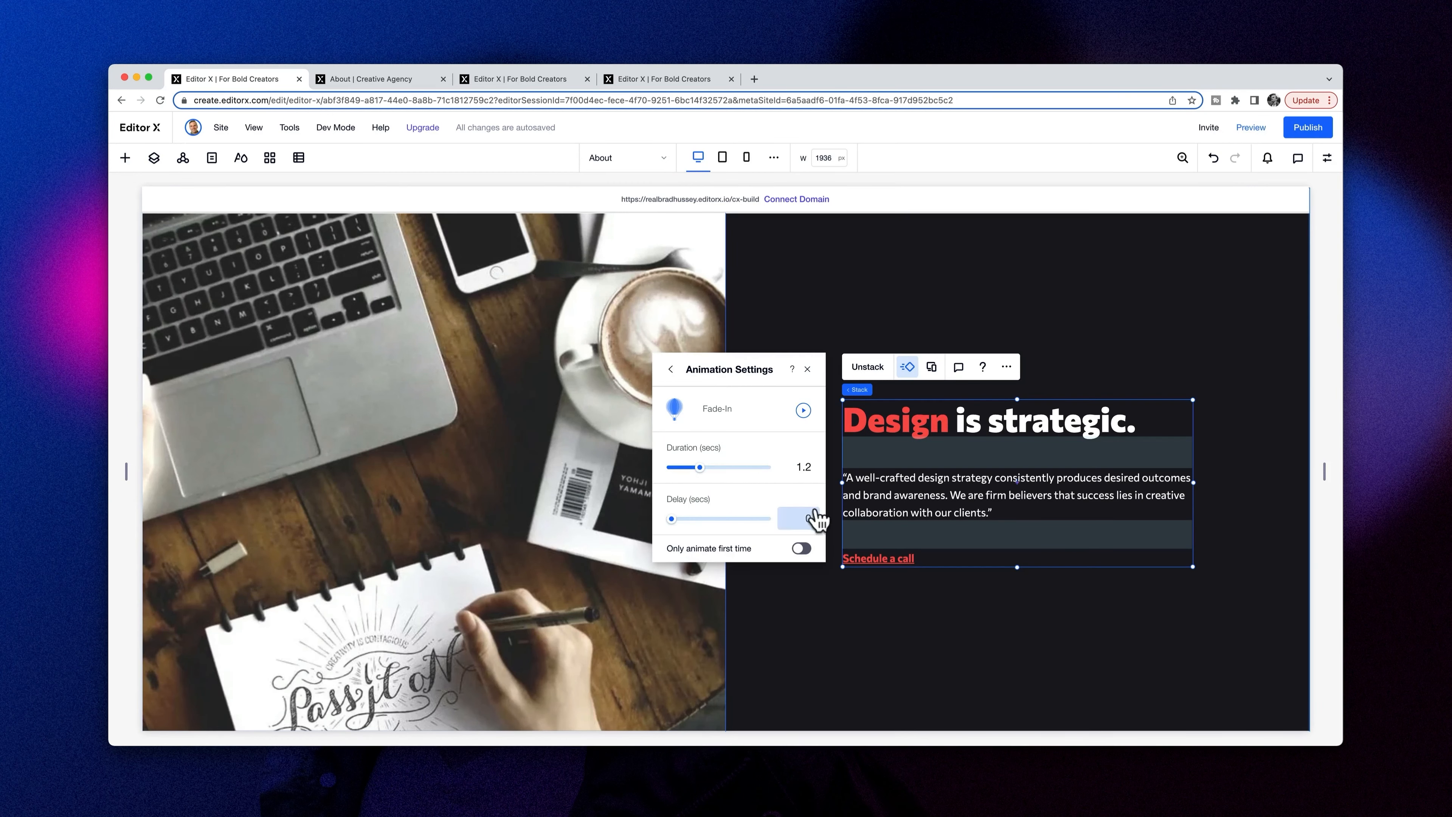
{"action": "left_click", "coordinate": [809, 519]}
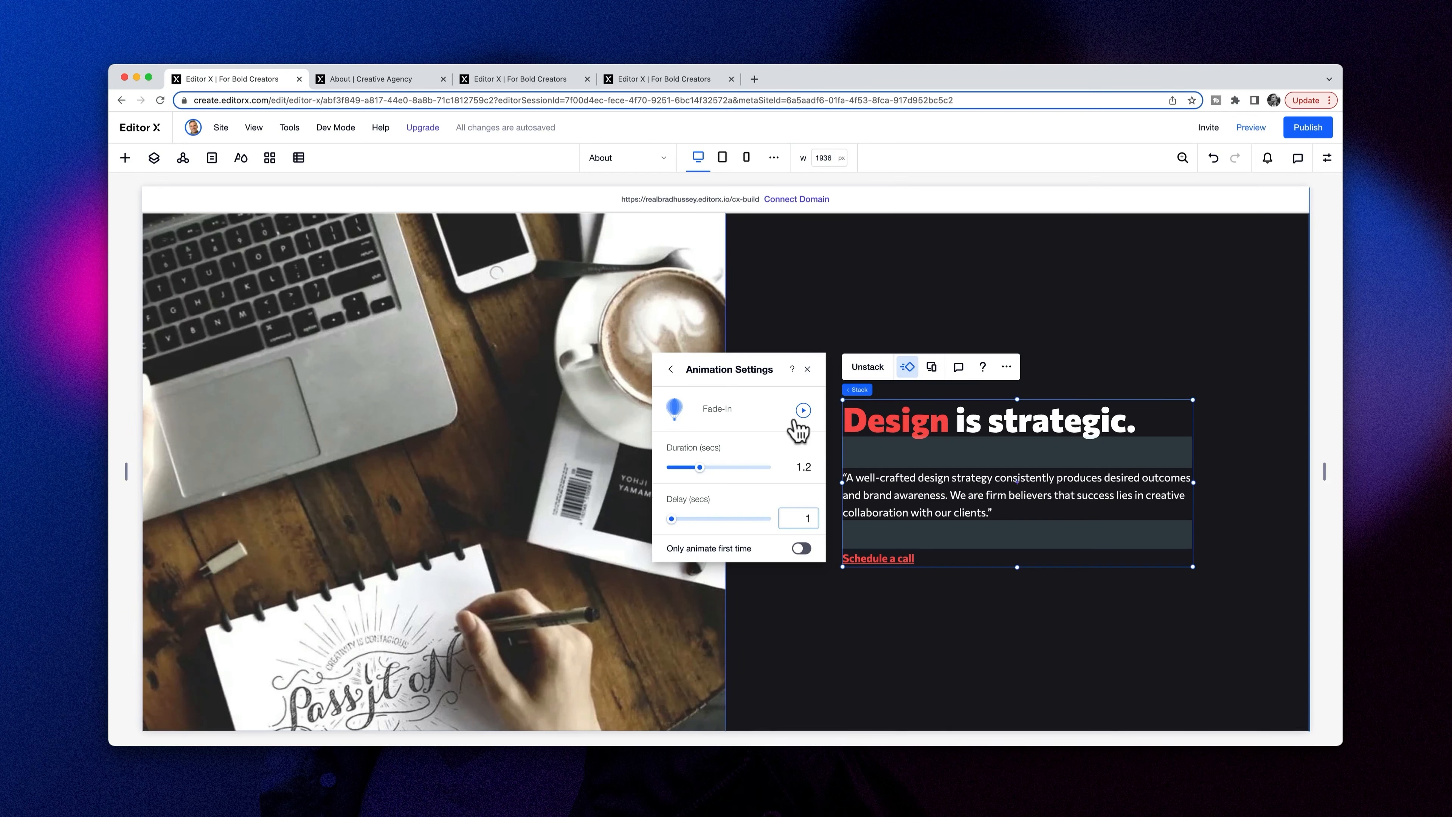
{"action": "left_click", "coordinate": [789, 375]}
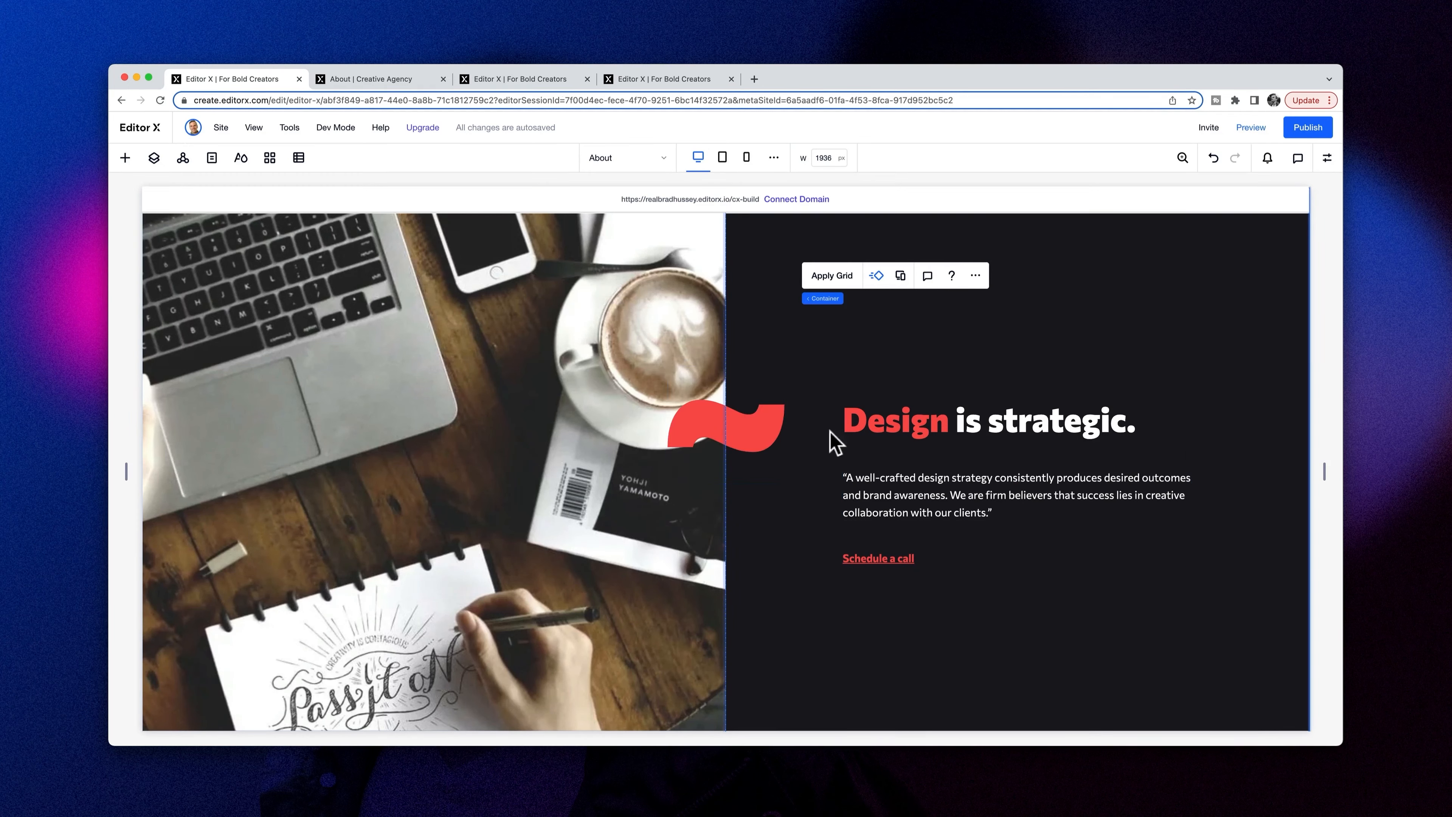
- Apply the Reveal animation to the red wave vector art between the photo and the dark container
{"action": "left_click", "coordinate": [742, 425]}
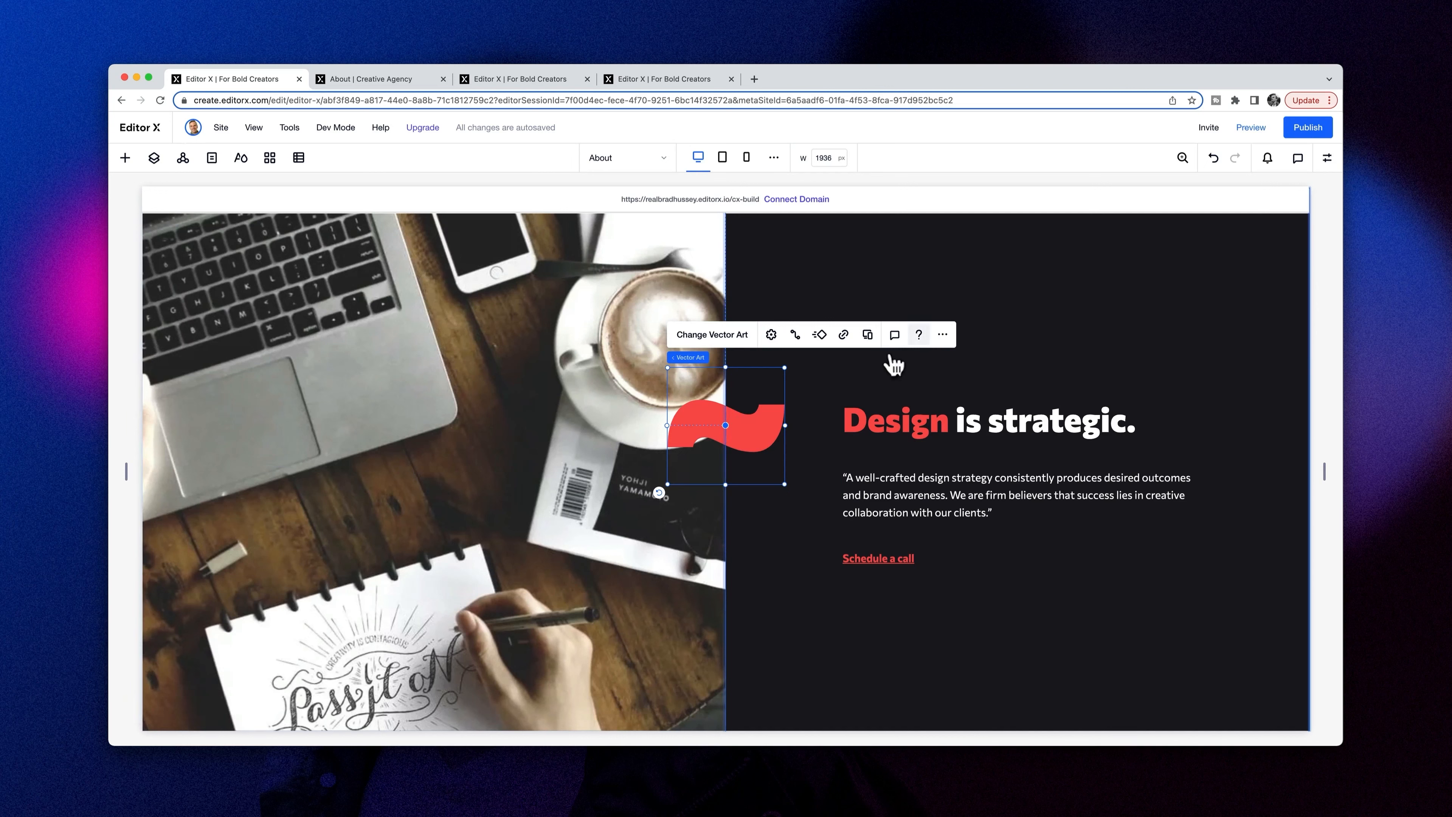
{"action": "left_click", "coordinate": [820, 334]}
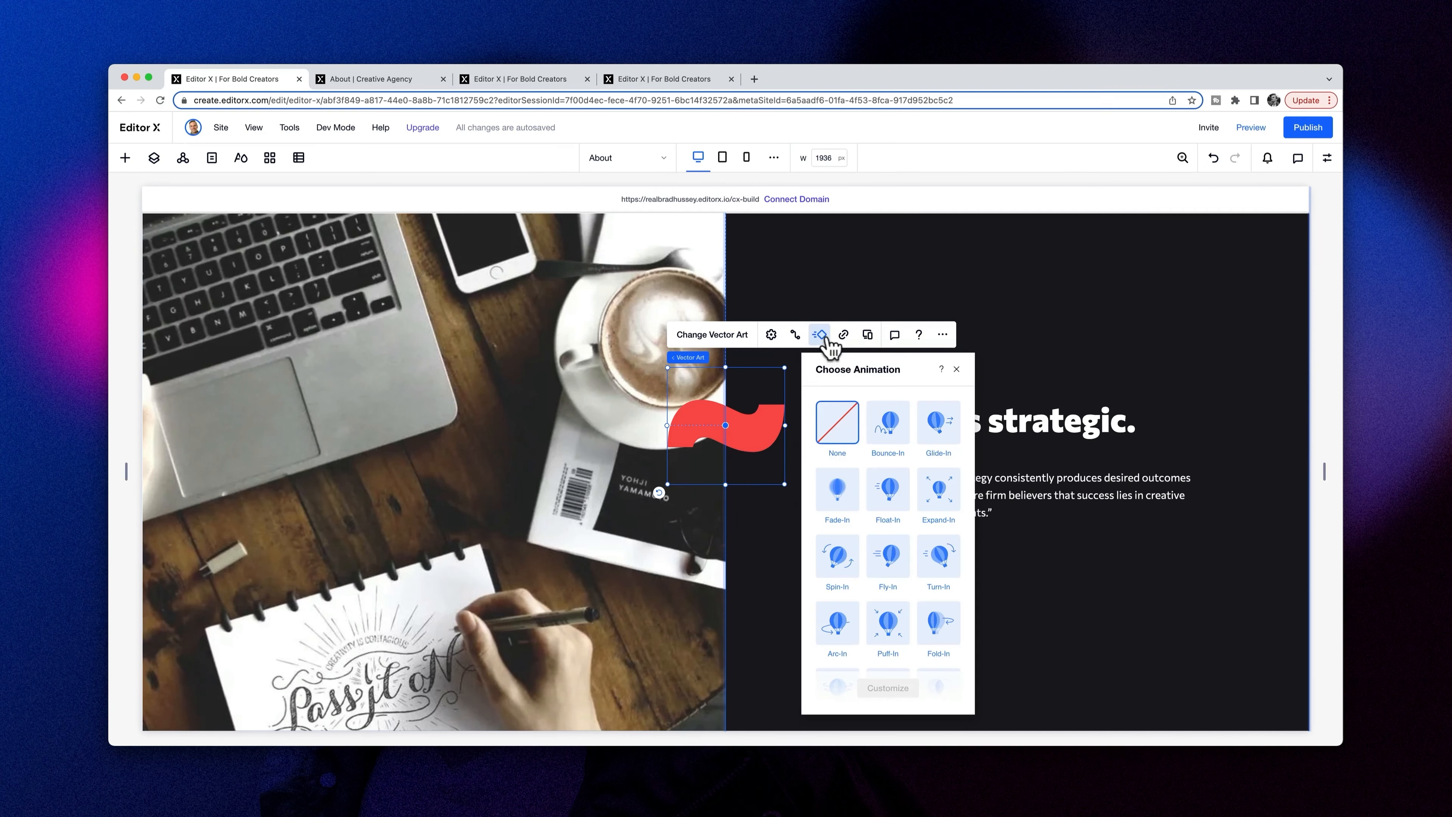
{"action": "scroll", "coordinate": [858, 641], "scroll_direction": "down", "scroll_amount": 1}
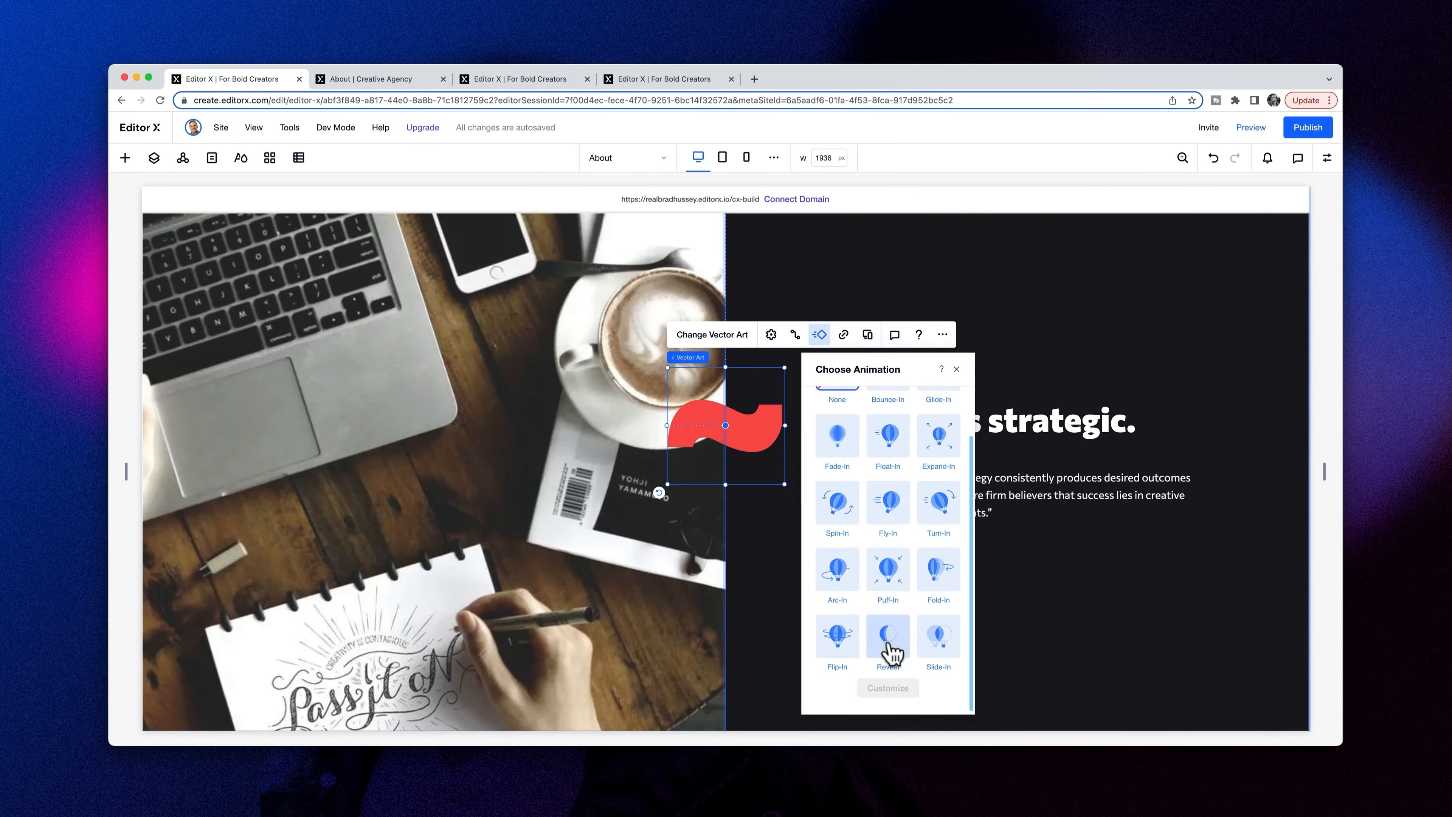
{"action": "left_click", "coordinate": [891, 651]}
{"action": "left_click", "coordinate": [742, 350]}
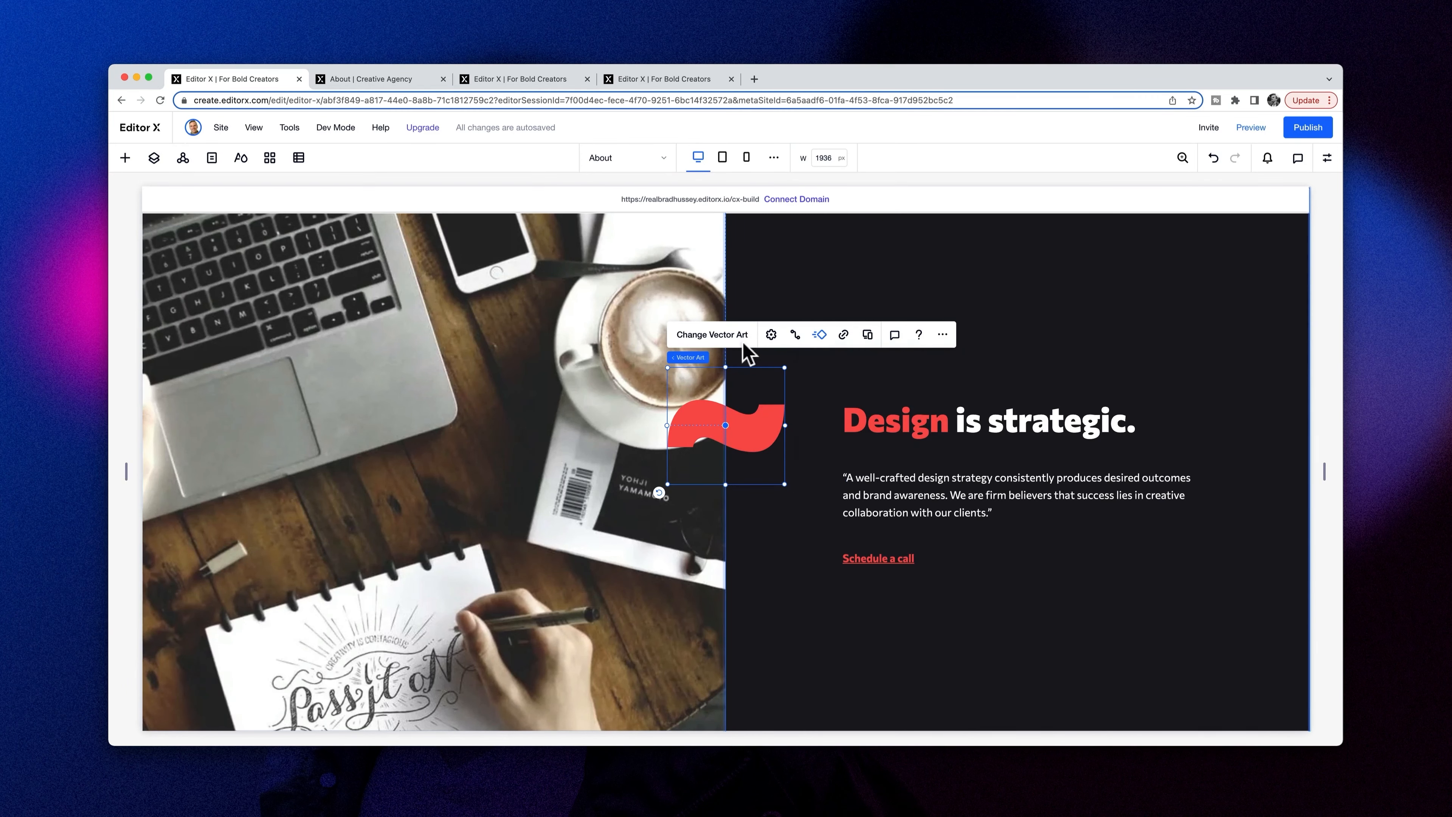
- Give the laptop and coffee photo beside "Design is strategic." a Fade-In animation and preview the section
{"action": "left_click", "coordinate": [517, 312]}
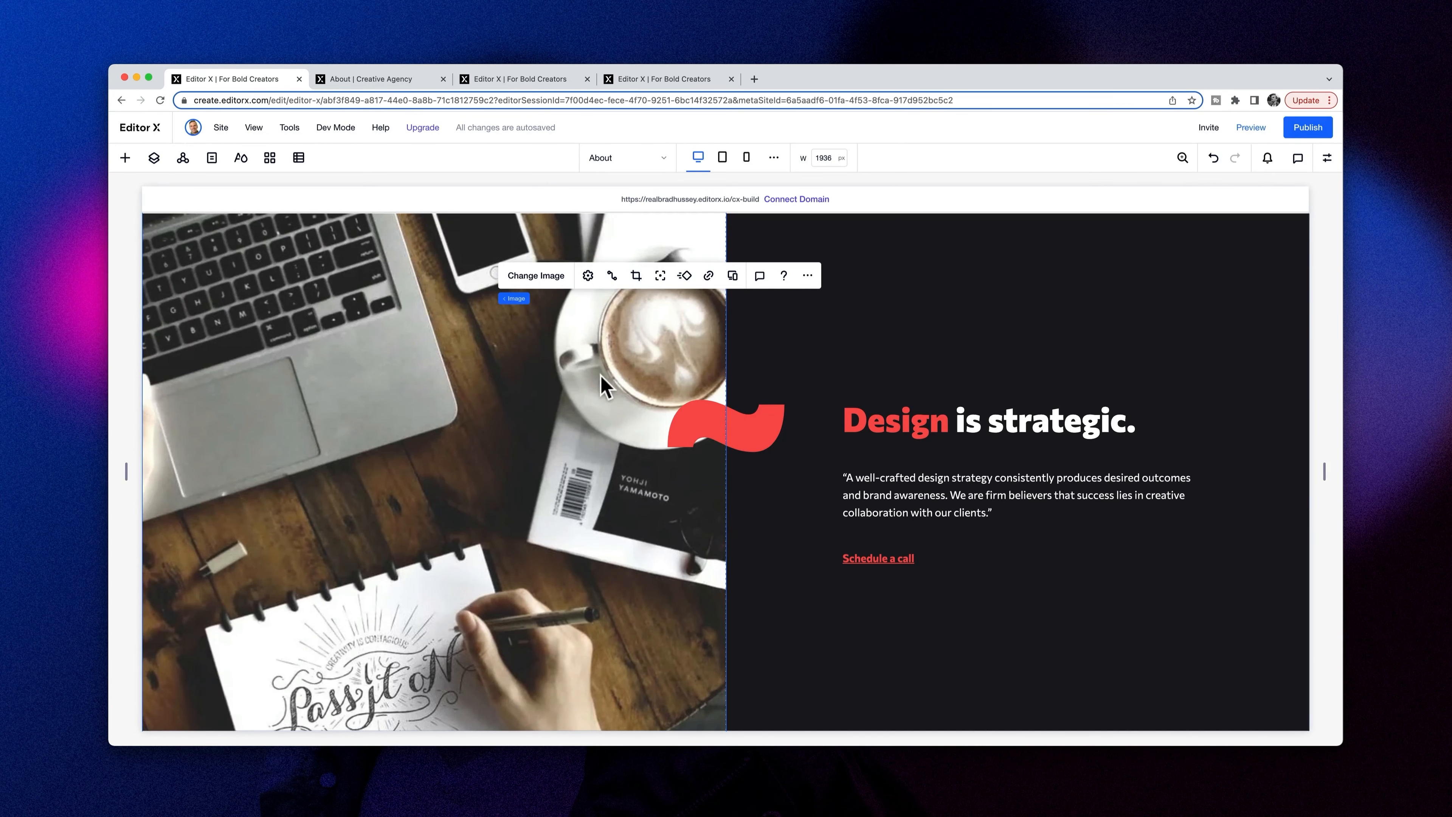
{"action": "scroll", "coordinate": [583, 394], "scroll_direction": "up", "scroll_amount": 1}
{"action": "scroll", "coordinate": [601, 386], "scroll_direction": "up", "scroll_amount": 1}
{"action": "left_click", "coordinate": [688, 296]}
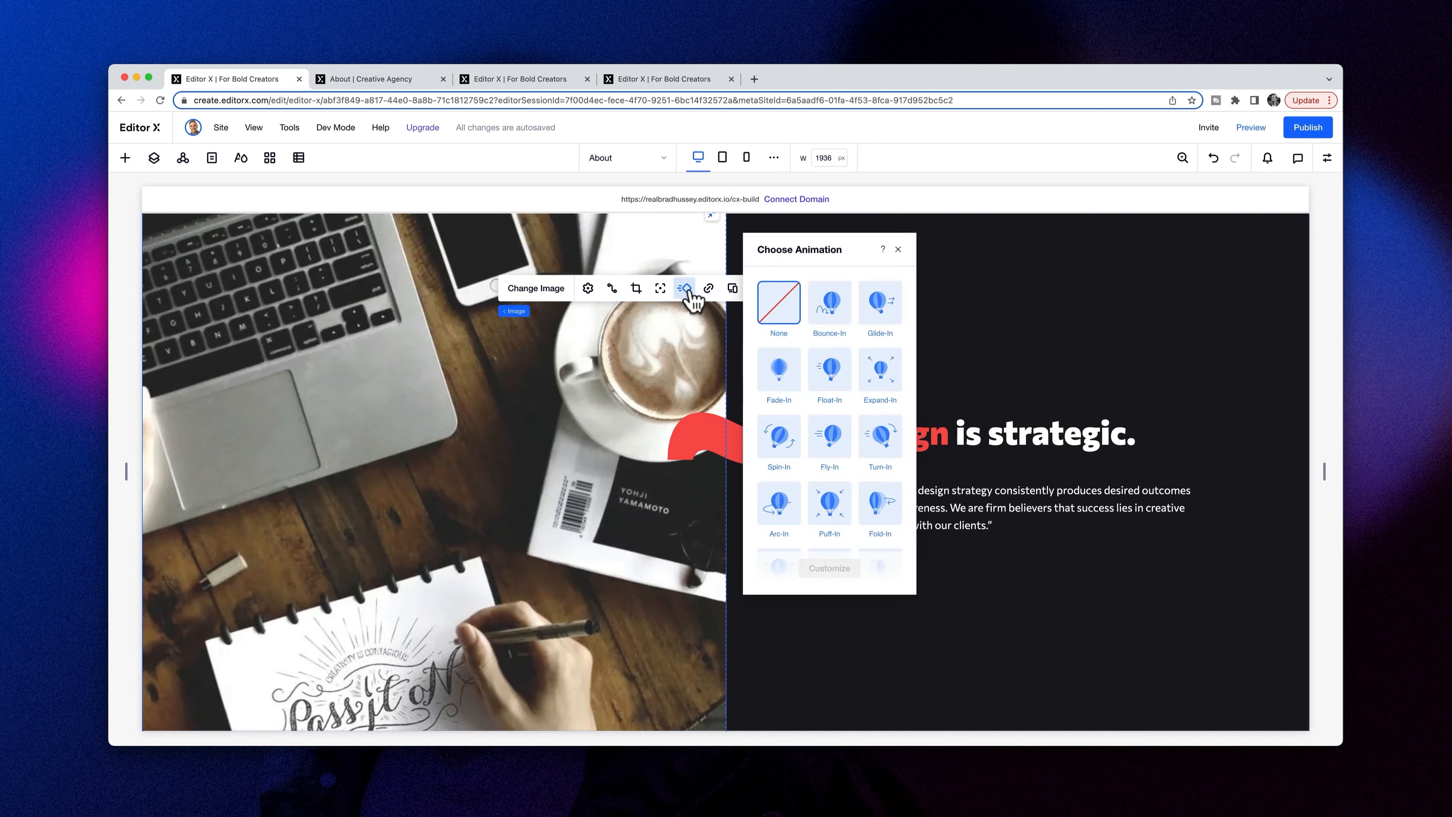
{"action": "left_click", "coordinate": [776, 372]}
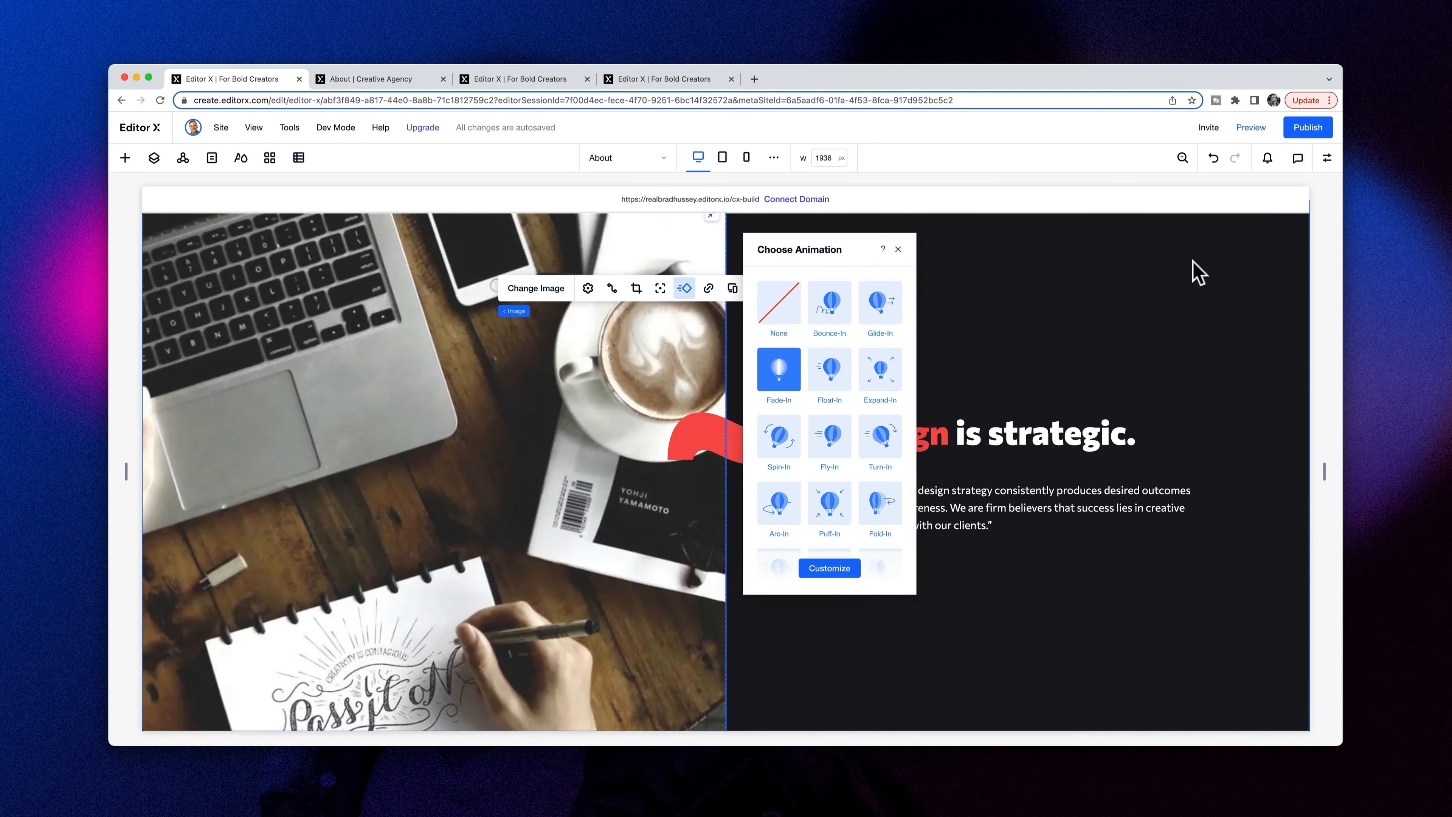
{"action": "left_click", "coordinate": [1251, 128]}
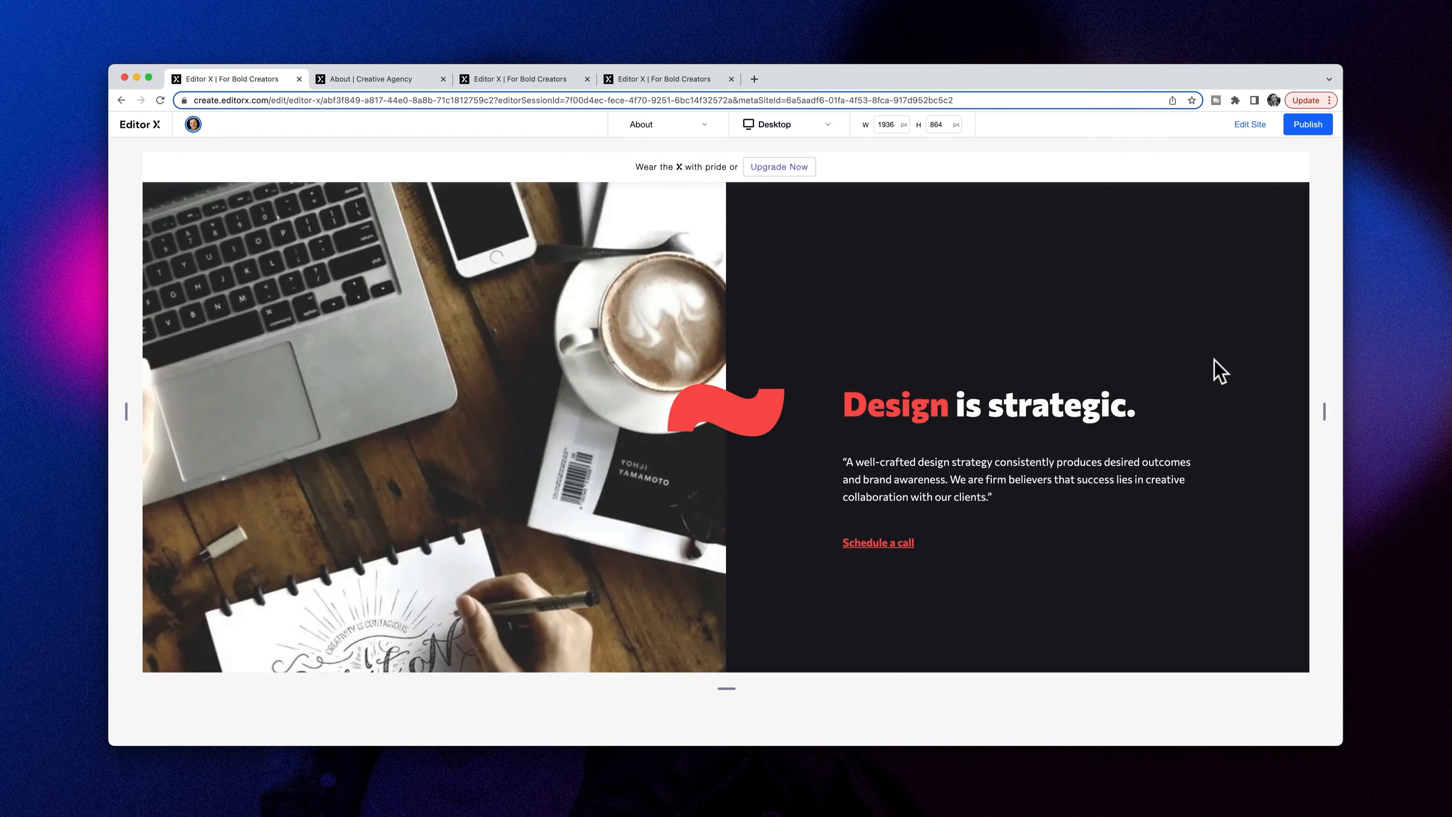
- Return to editing and examine how the "Our approach for creating a winning brand" section scrolls with its numbered items
{"action": "left_click", "coordinate": [1250, 124]}
{"action": "scroll", "coordinate": [966, 532], "scroll_direction": "down", "scroll_amount": 10}
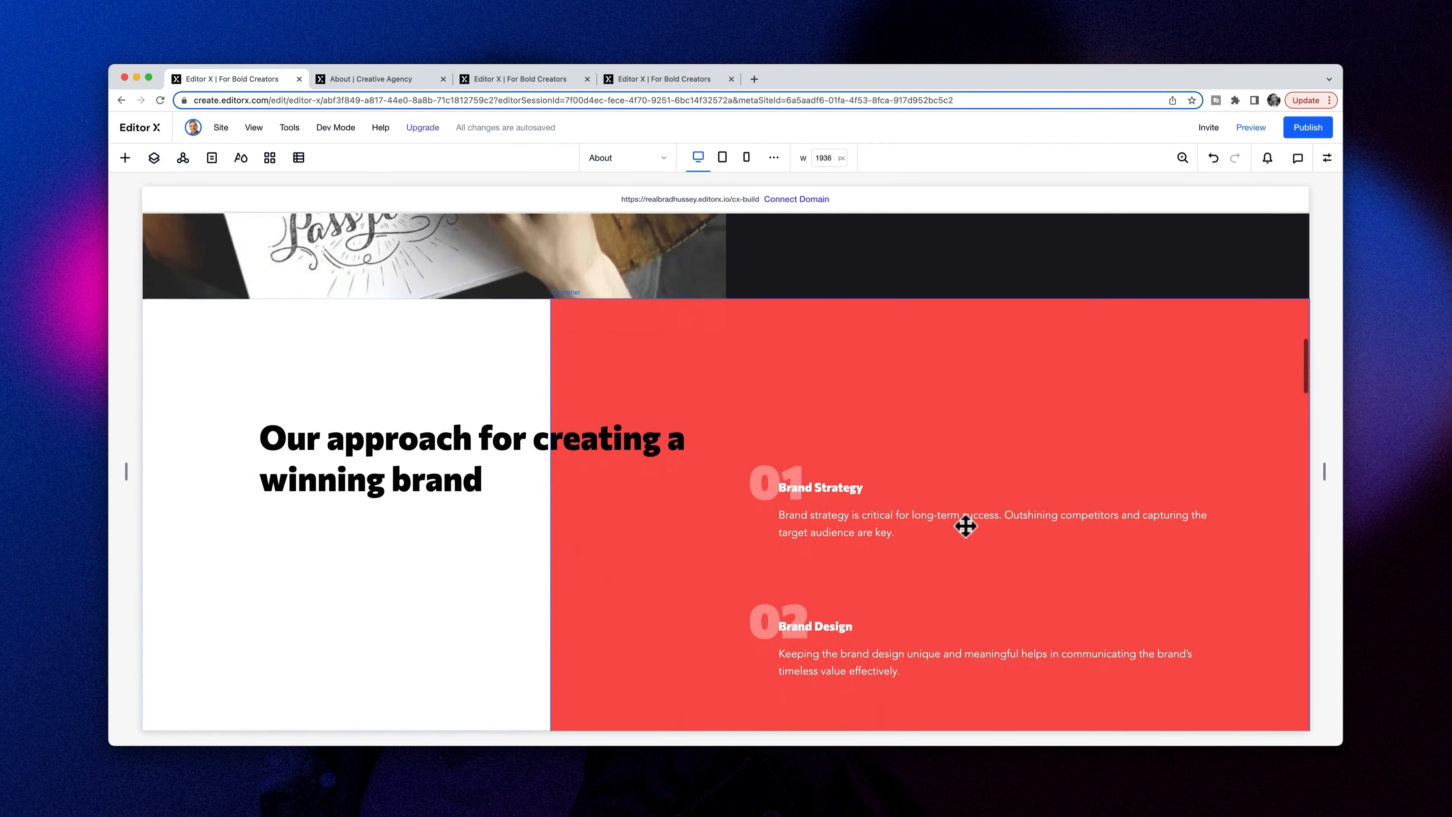
{"action": "scroll", "coordinate": [972, 520], "scroll_direction": "down", "scroll_amount": 2}
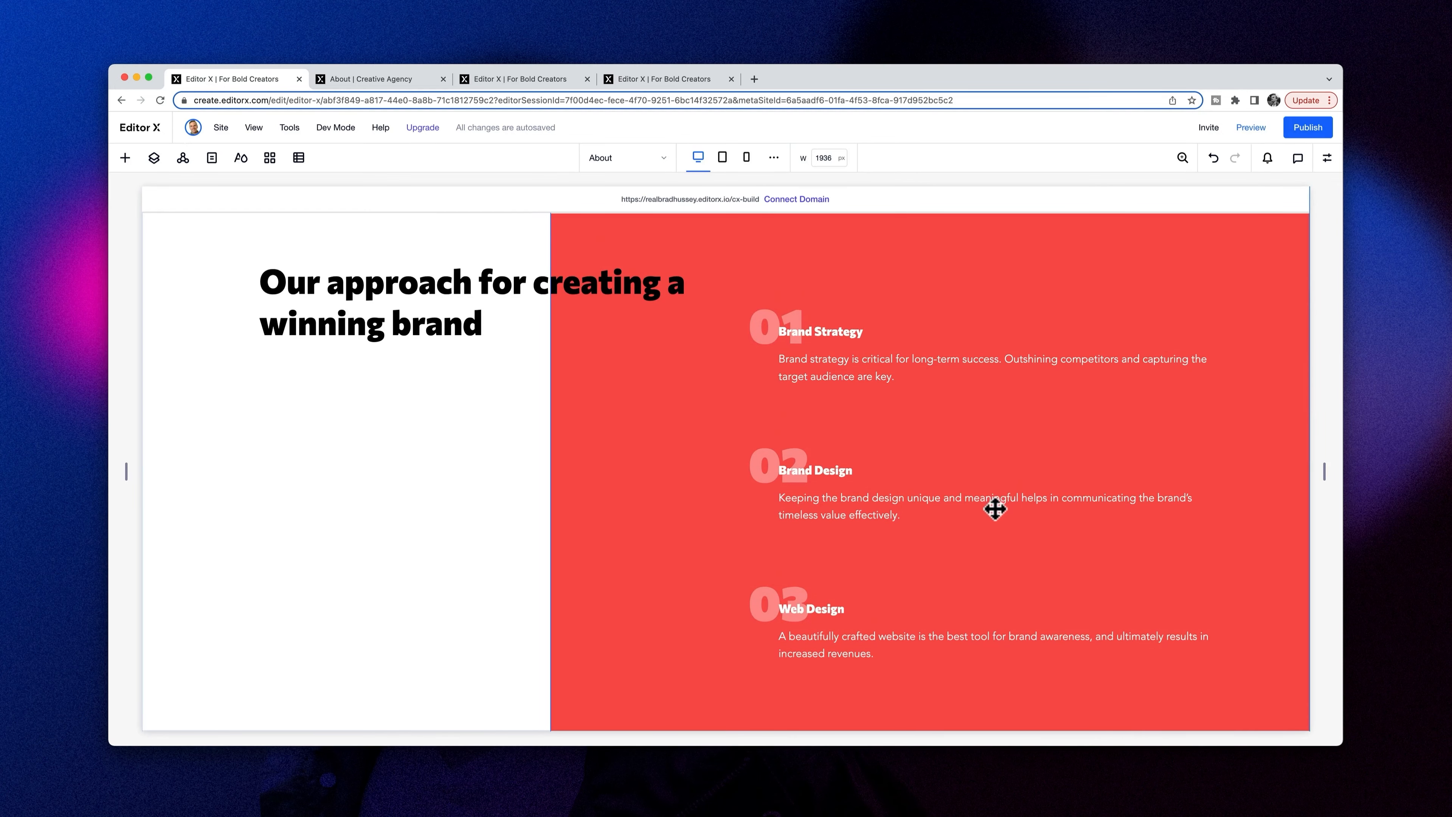
{"action": "scroll", "coordinate": [995, 508], "scroll_direction": "down", "scroll_amount": 1}
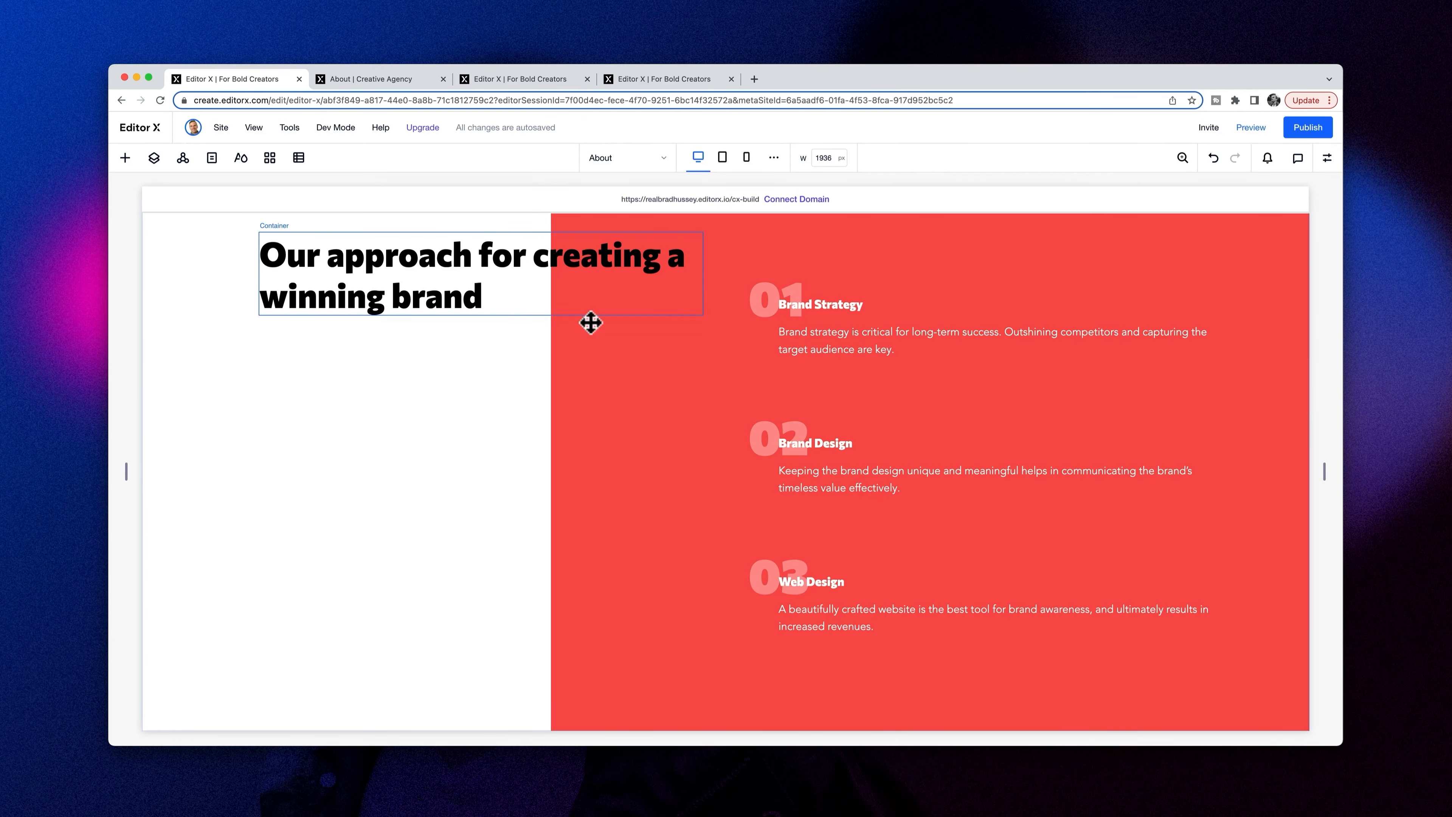
{"action": "scroll", "coordinate": [775, 400], "scroll_direction": "down", "scroll_amount": 5}
{"action": "scroll", "coordinate": [772, 401], "scroll_direction": "down", "scroll_amount": 3}
{"action": "scroll", "coordinate": [772, 399], "scroll_direction": "up", "scroll_amount": 8}
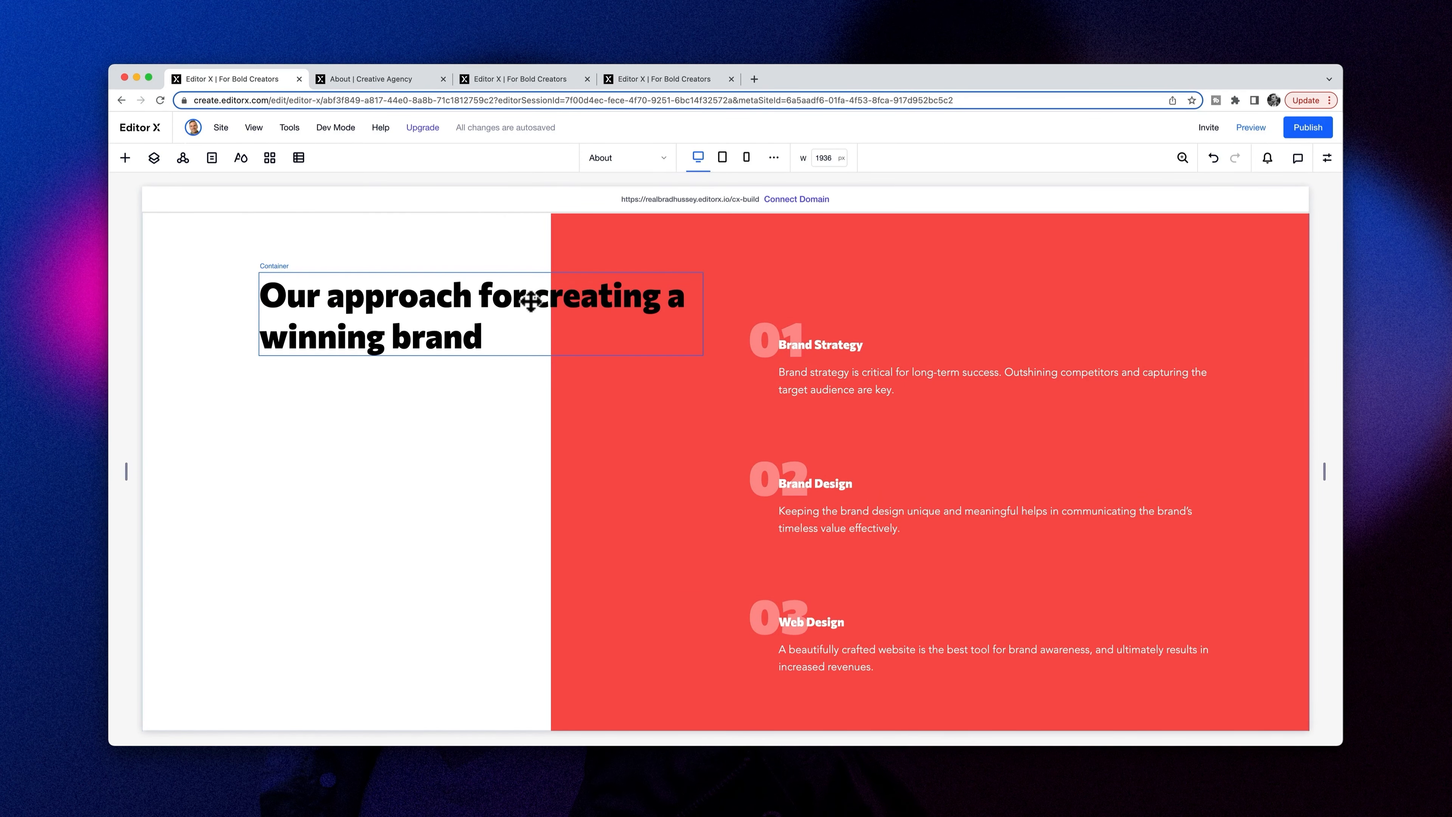
{"action": "scroll", "coordinate": [789, 429], "scroll_direction": "down", "scroll_amount": 4}
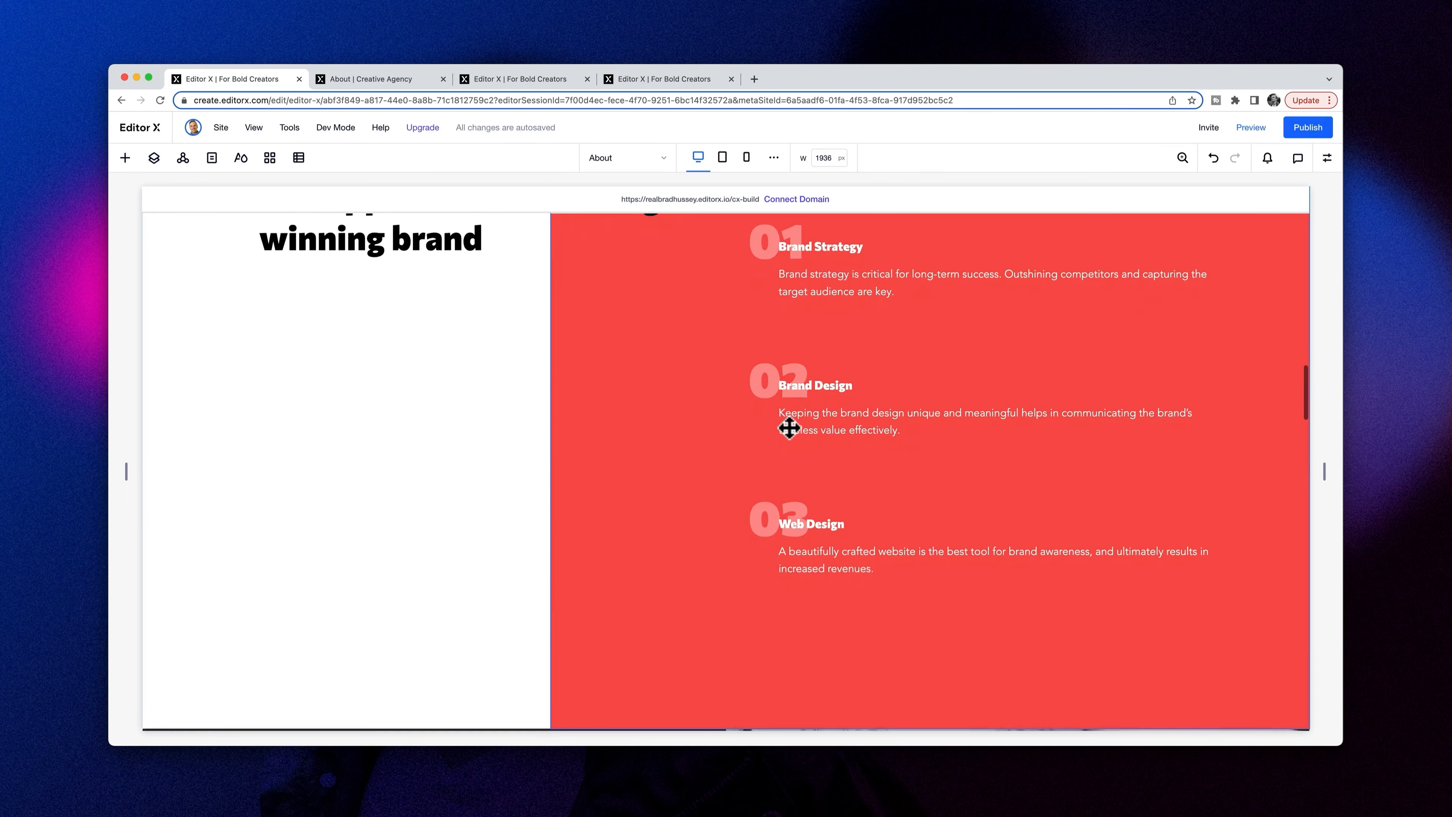
{"action": "scroll", "coordinate": [788, 423], "scroll_direction": "up", "scroll_amount": 5}
{"action": "scroll", "coordinate": [789, 429], "scroll_direction": "down", "scroll_amount": 3}
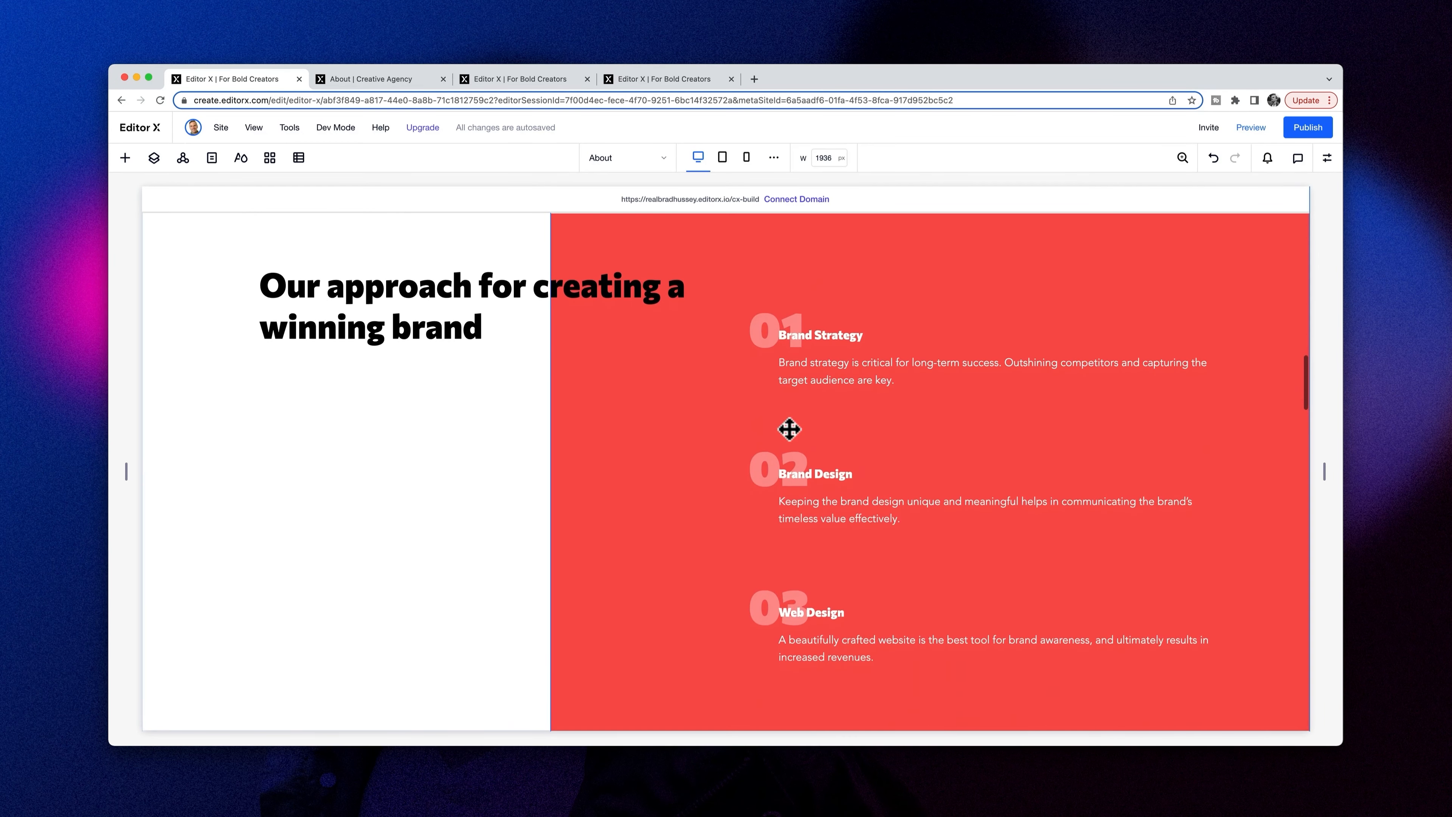
{"action": "scroll", "coordinate": [789, 430], "scroll_direction": "down", "scroll_amount": 3}
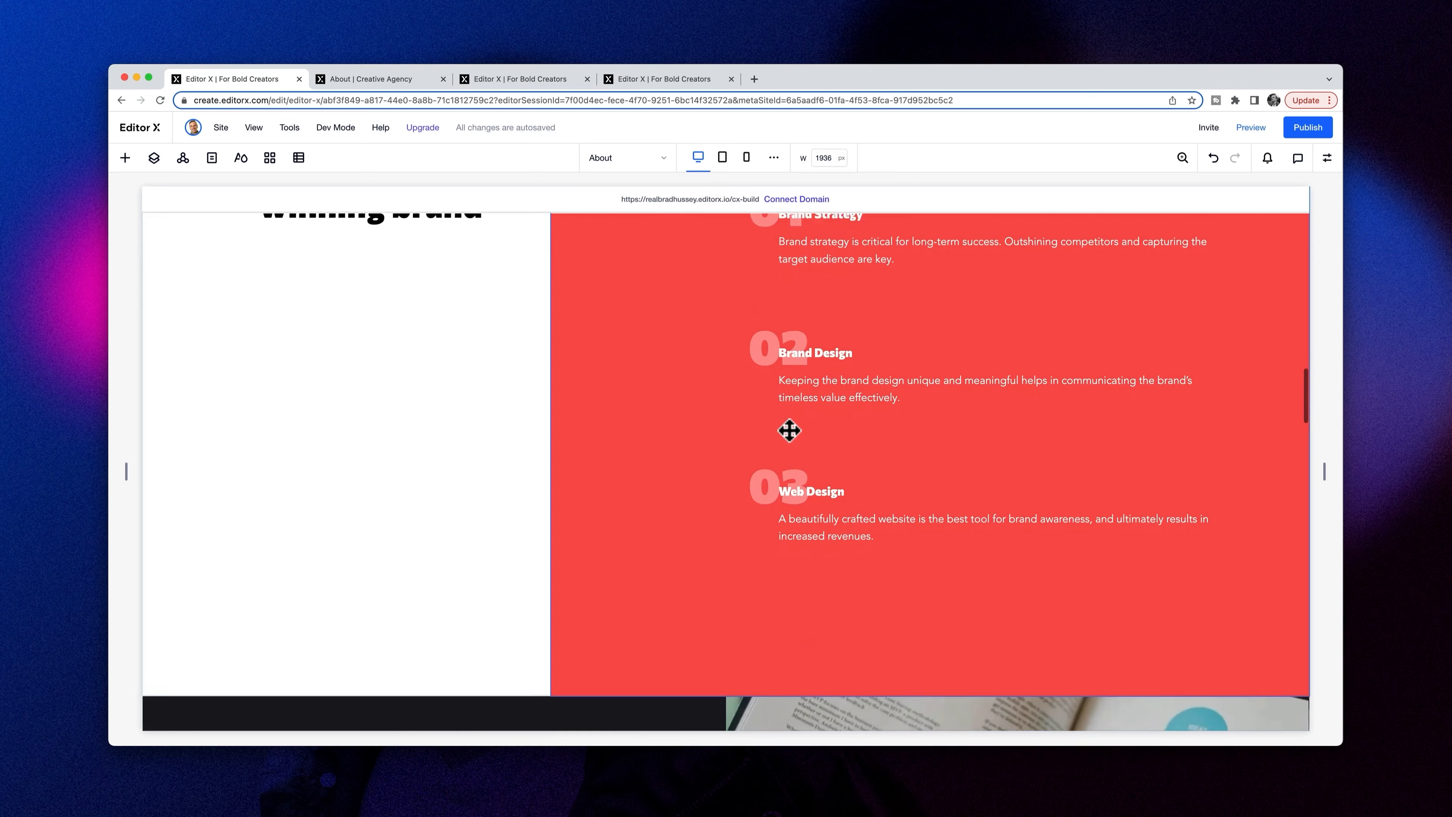
{"action": "scroll", "coordinate": [789, 431], "scroll_direction": "up", "scroll_amount": 2}
{"action": "scroll", "coordinate": [789, 430], "scroll_direction": "up", "scroll_amount": 2}
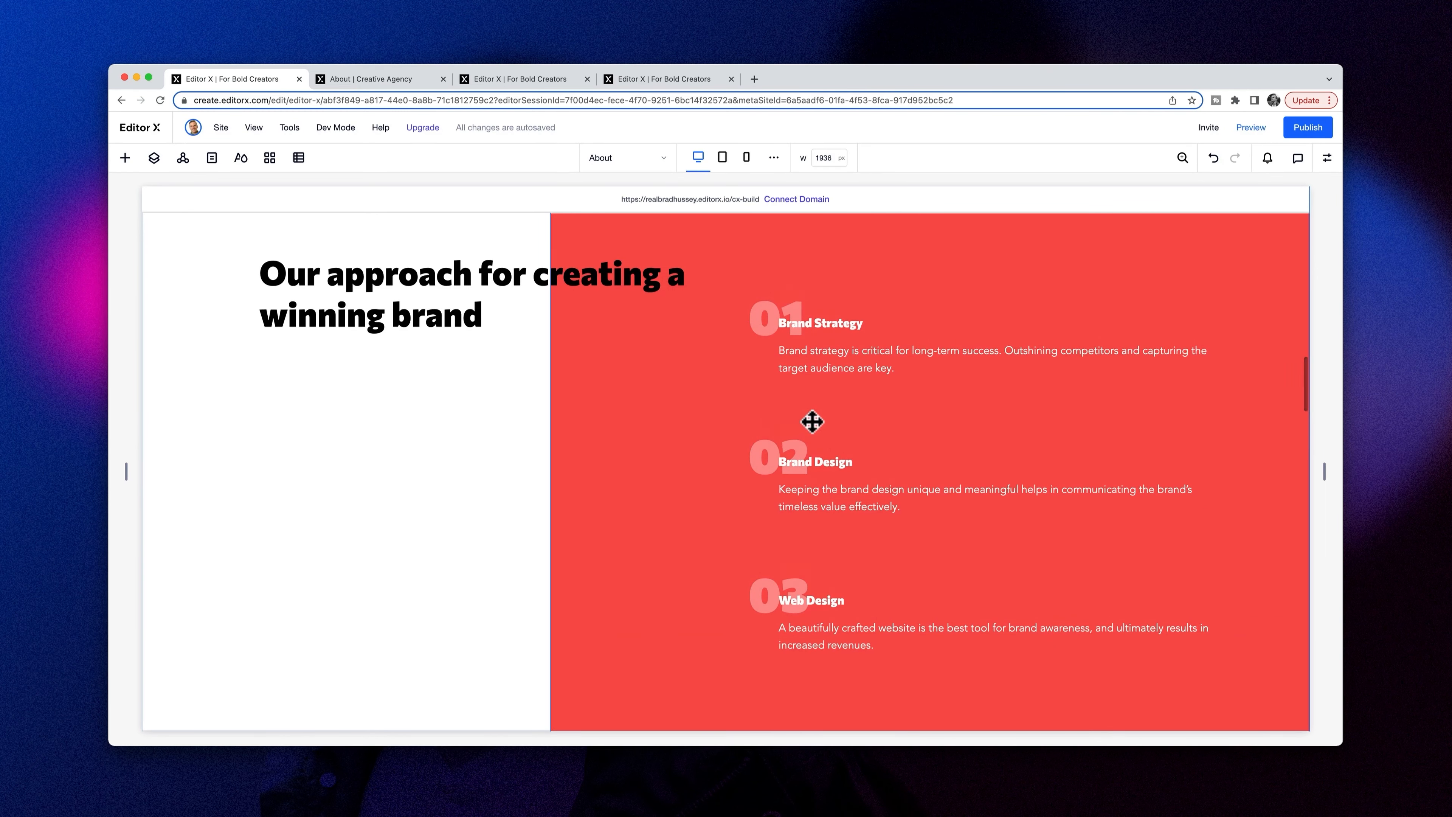
- Set the position type of the "Our approach for creating a winning brand" heading container to Sticky
{"action": "left_click", "coordinate": [462, 288]}
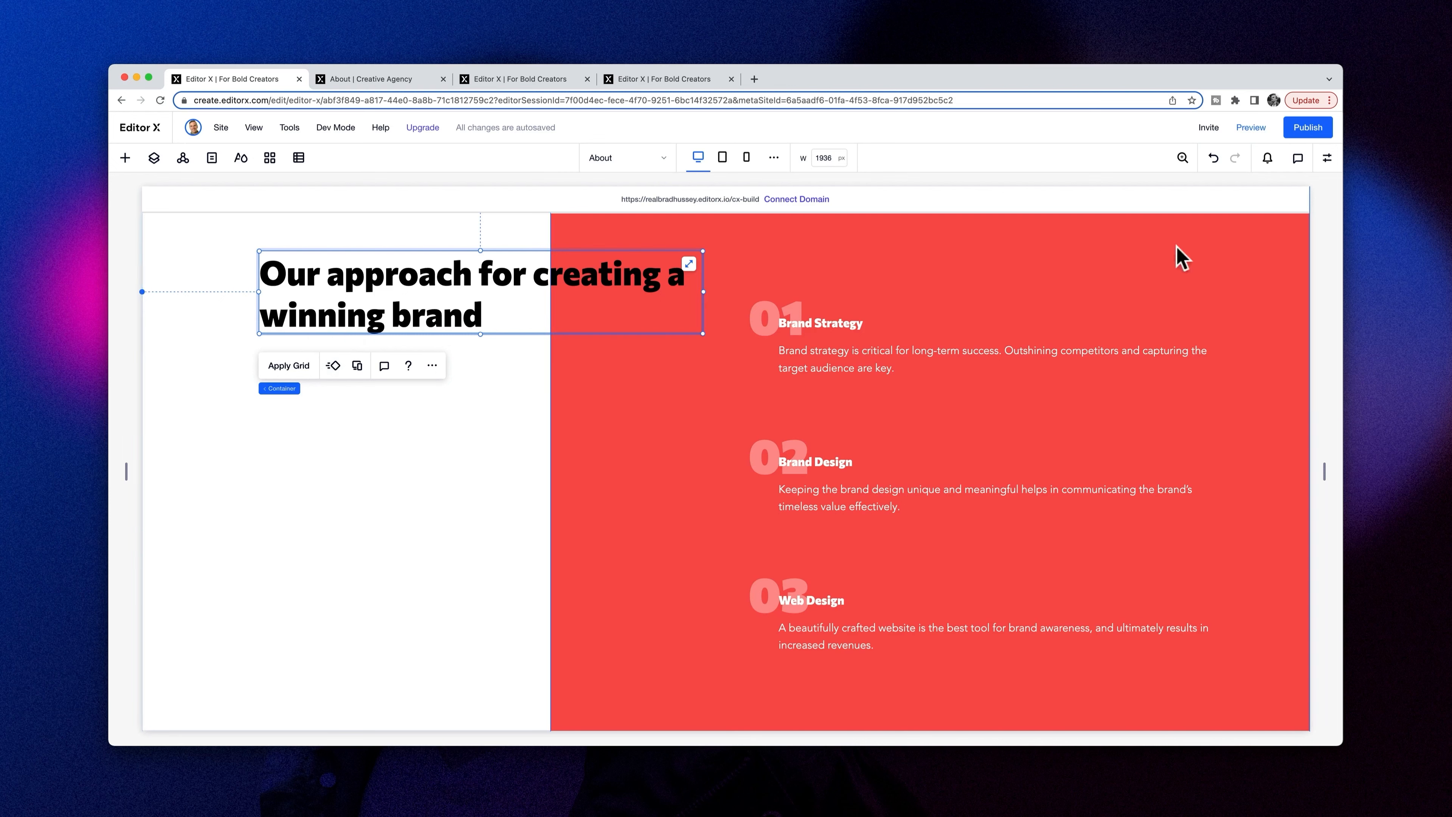
{"action": "left_click", "coordinate": [1328, 160]}
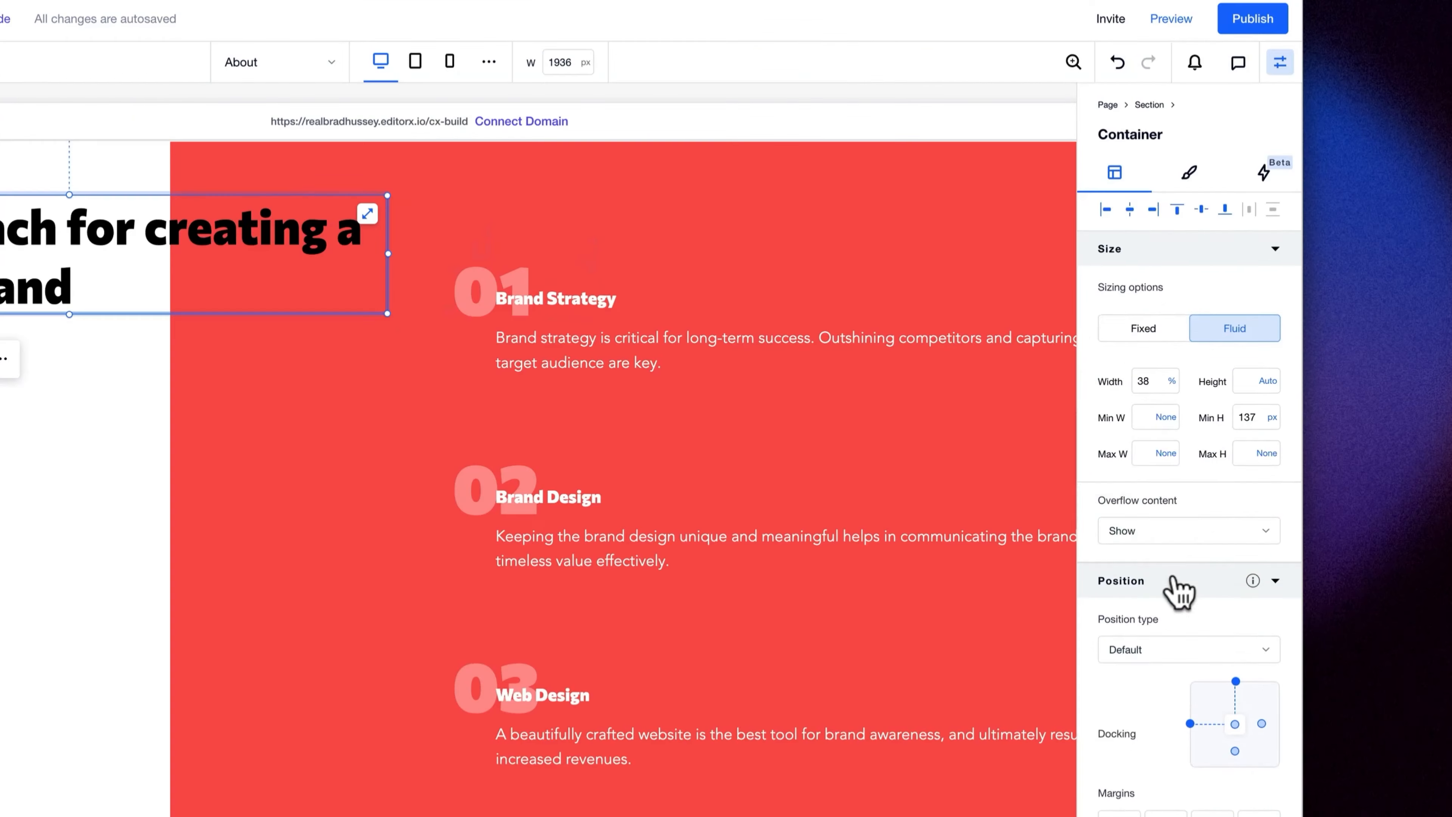
{"action": "scroll", "coordinate": [1258, 520], "scroll_direction": "down", "scroll_amount": 2}
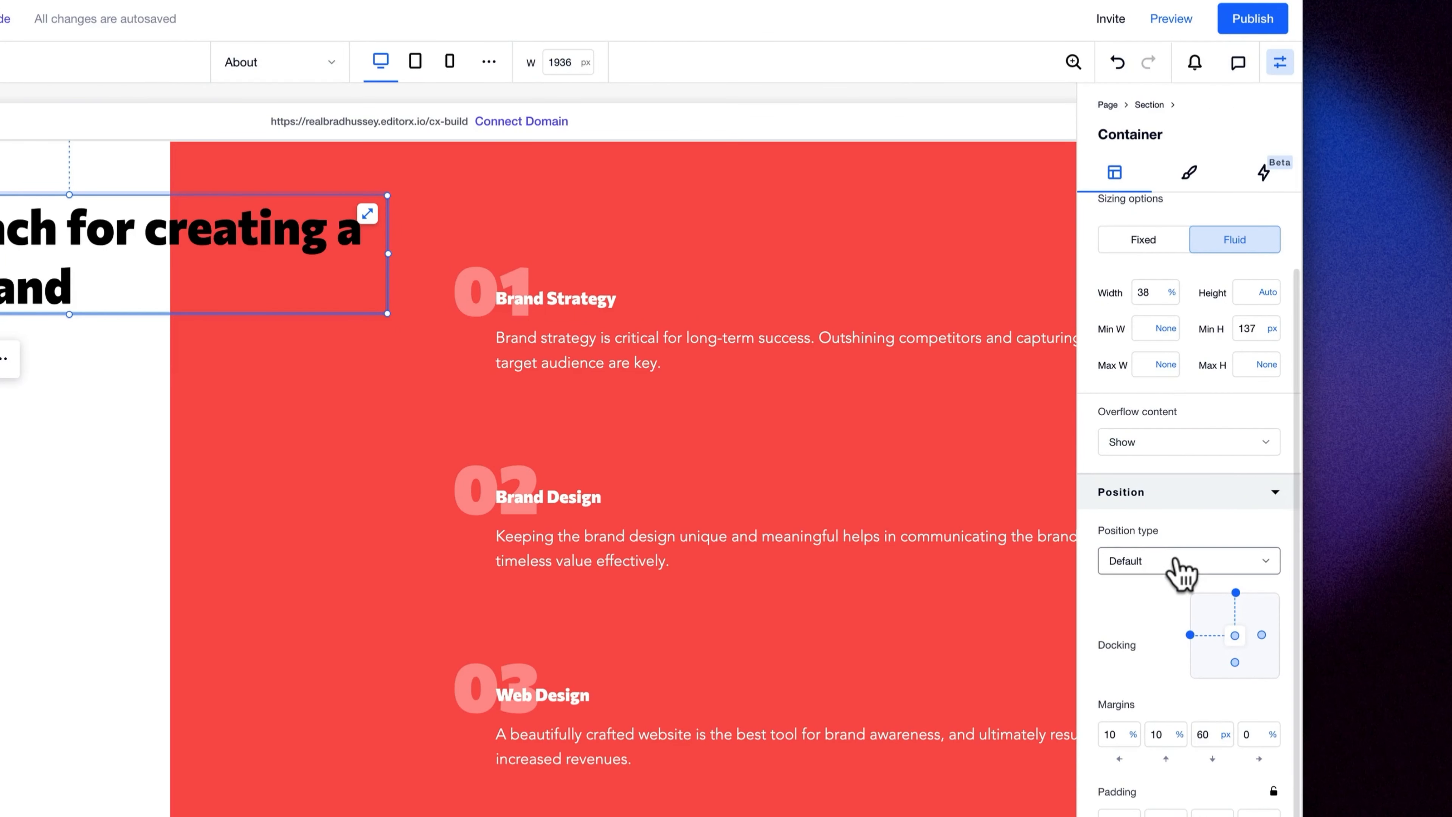
{"action": "left_click", "coordinate": [1180, 572]}
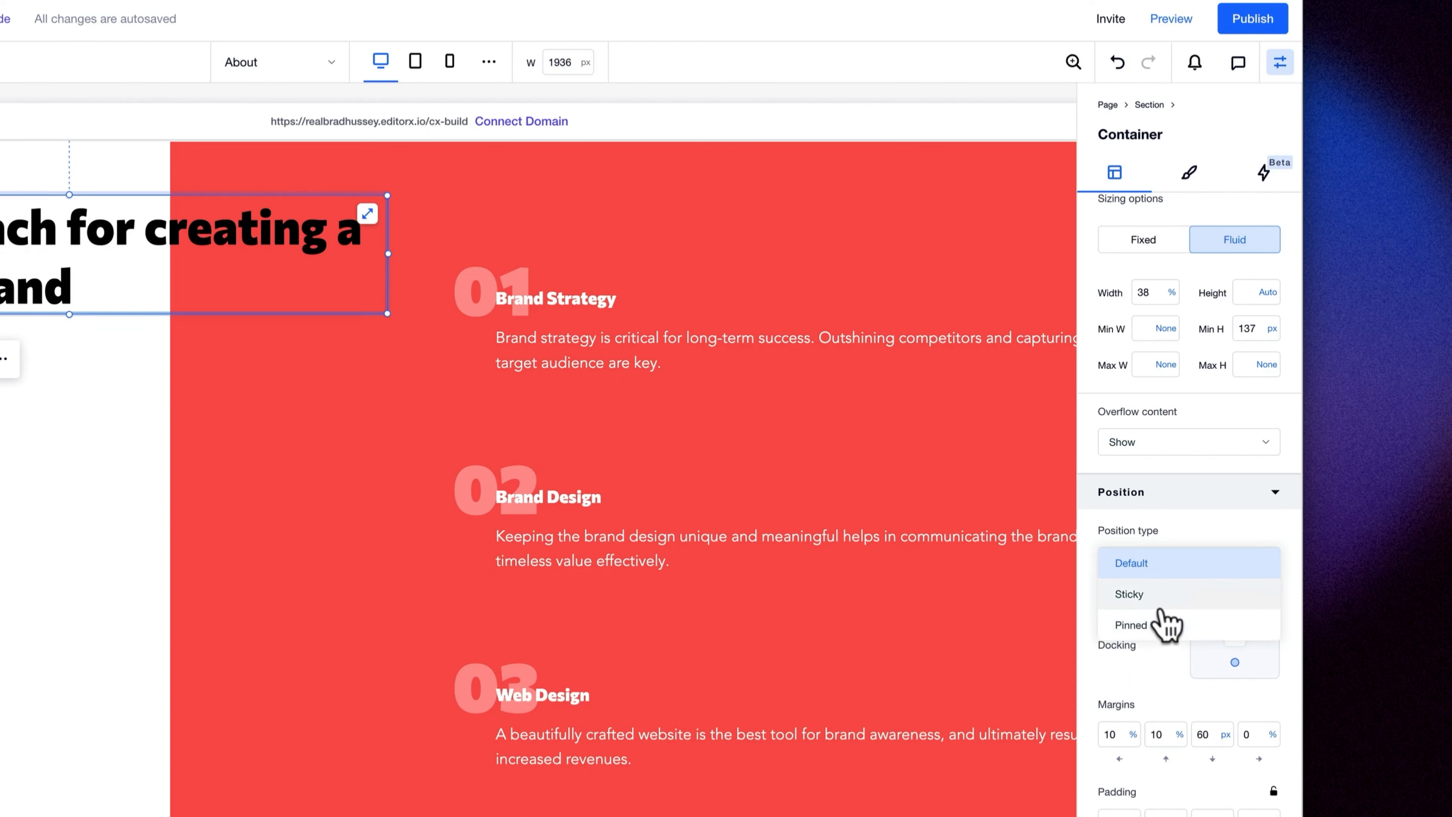
{"action": "left_click", "coordinate": [1161, 595]}
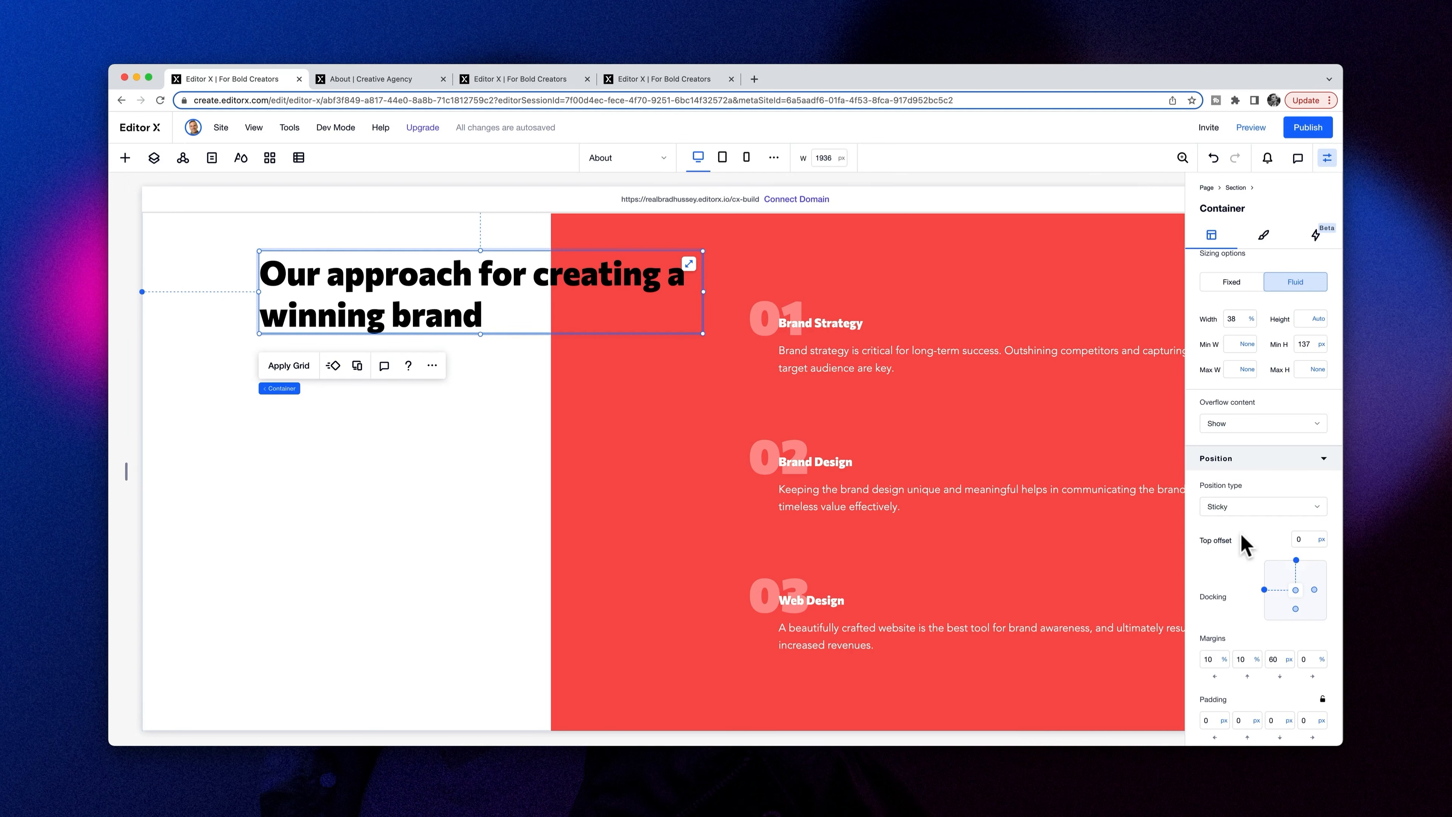
- Set a top offset for the sticky "Our approach for creating a winning brand" heading container
{"action": "scroll", "coordinate": [1247, 547], "scroll_direction": "down", "scroll_amount": 3}
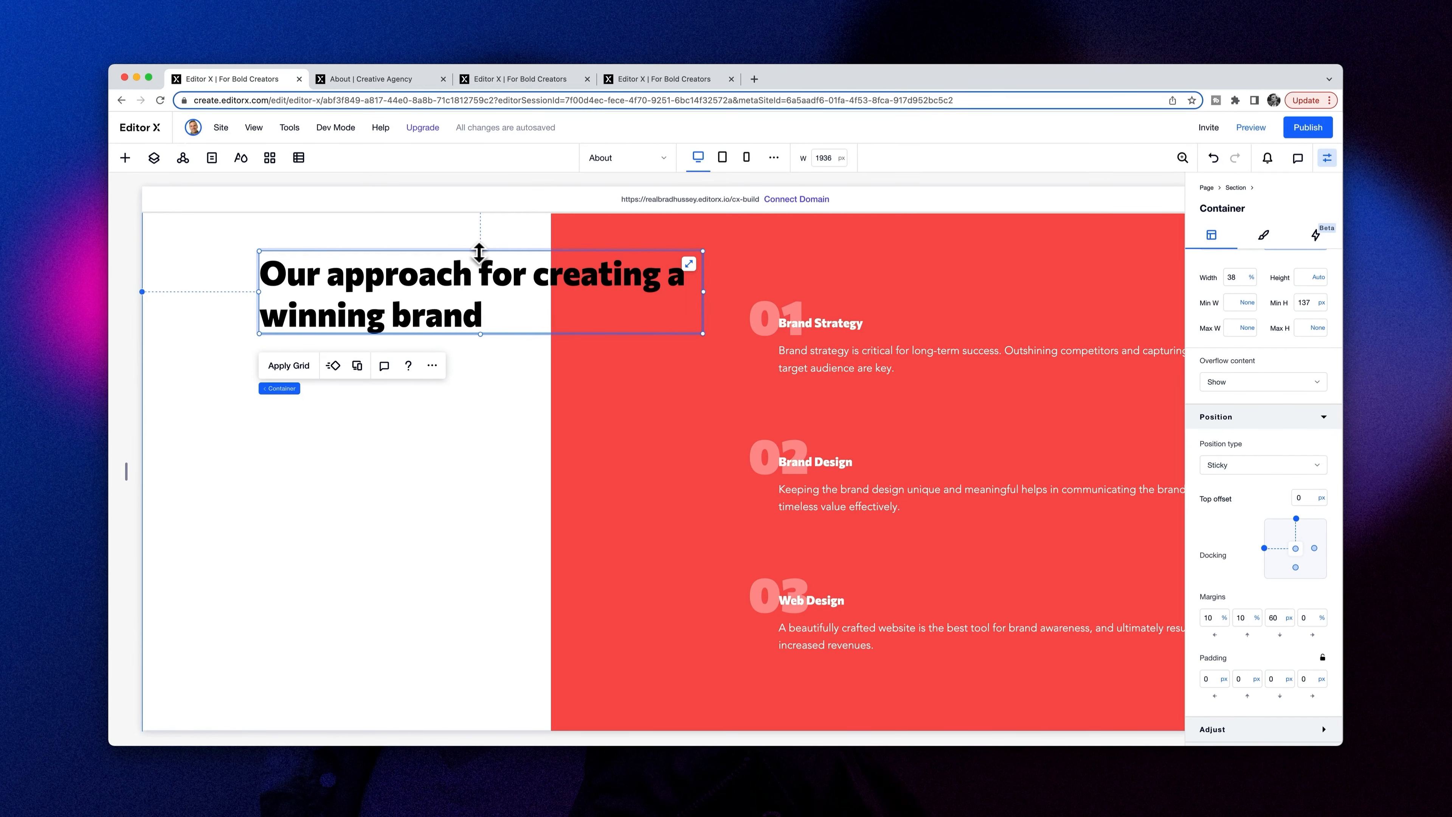
{"action": "scroll", "coordinate": [495, 266], "scroll_direction": "down", "scroll_amount": 2}
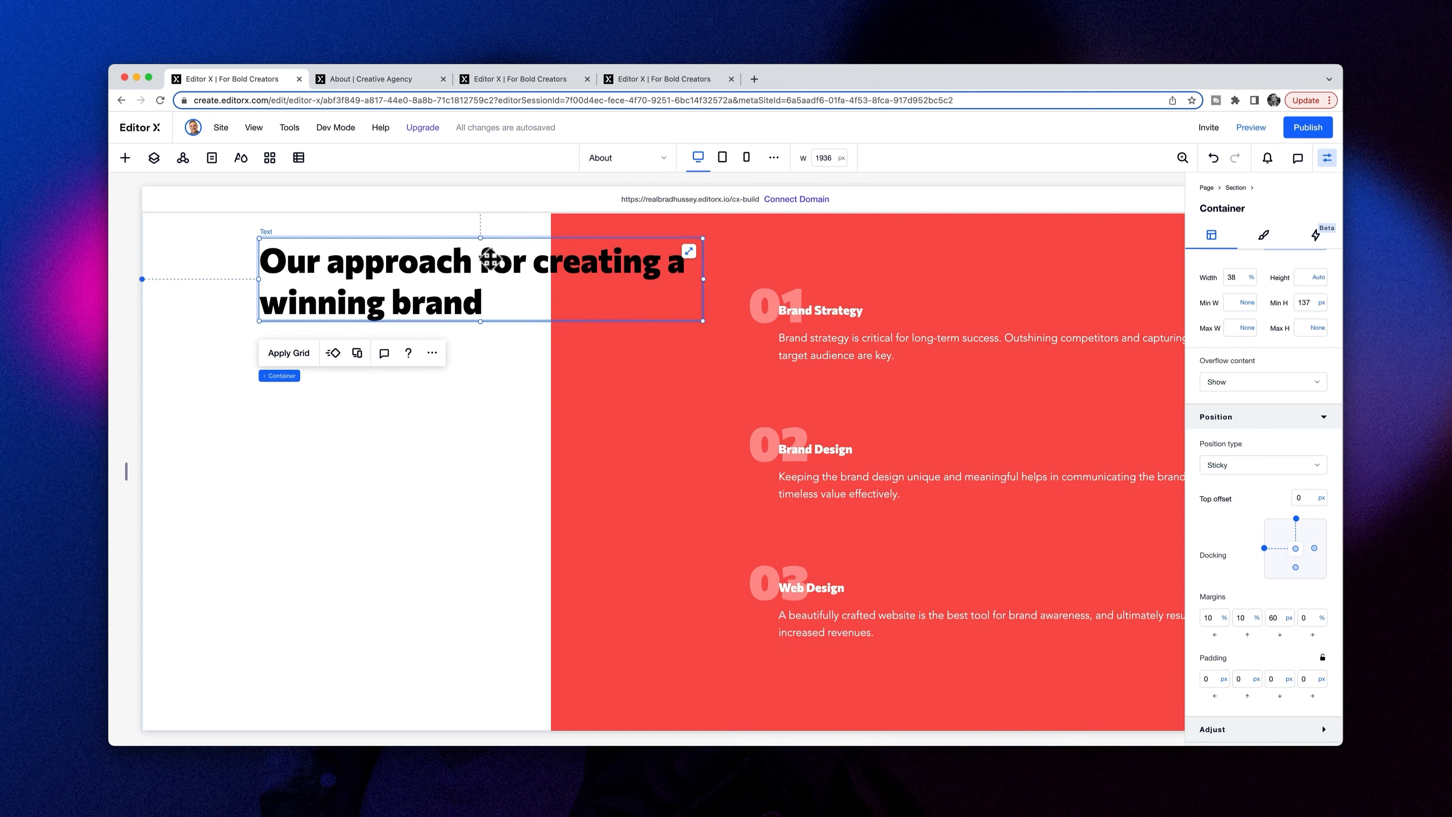
{"action": "scroll", "coordinate": [511, 303], "scroll_direction": "down", "scroll_amount": 3}
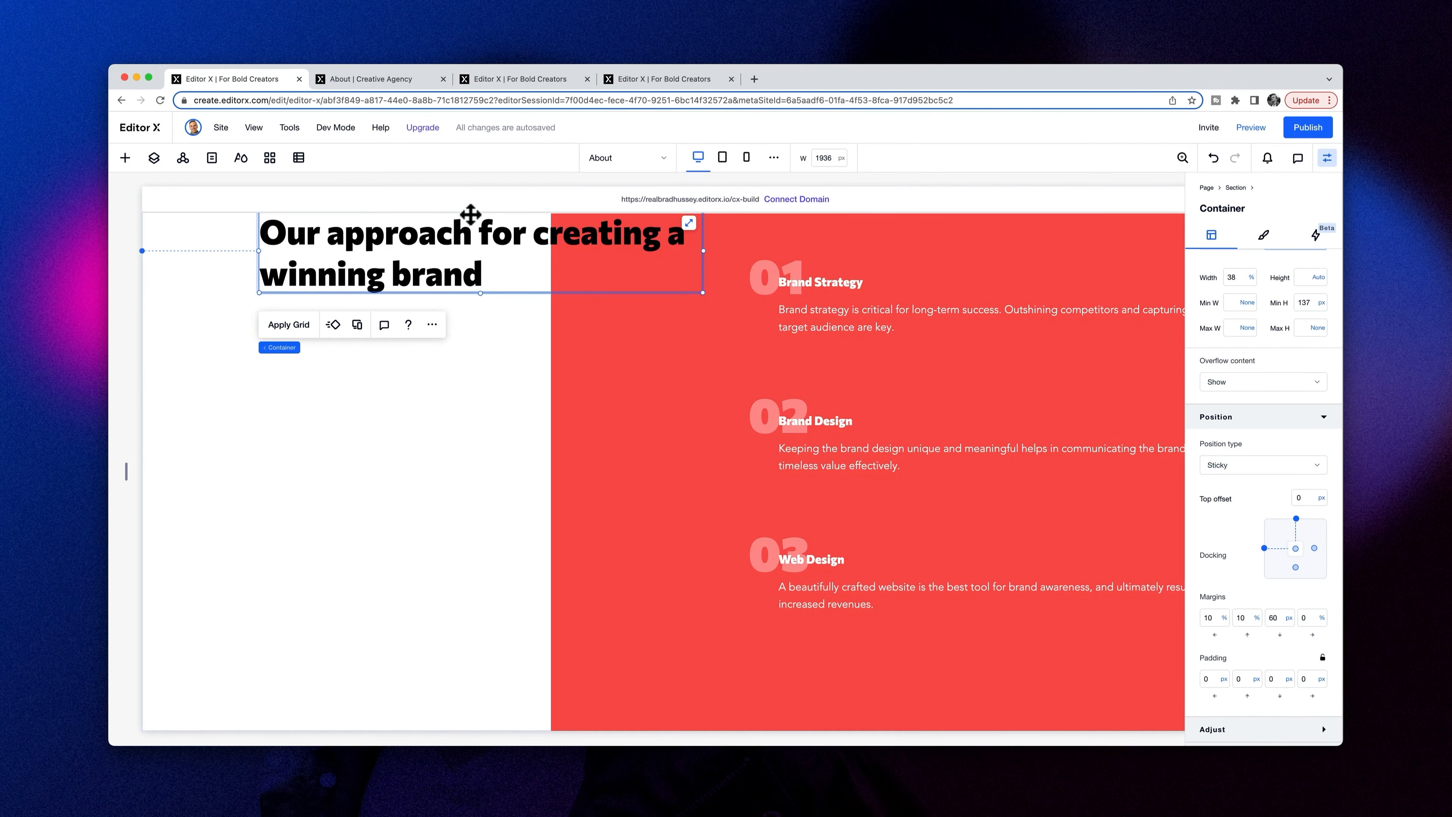
{"action": "scroll", "coordinate": [487, 241], "scroll_direction": "up", "scroll_amount": 2}
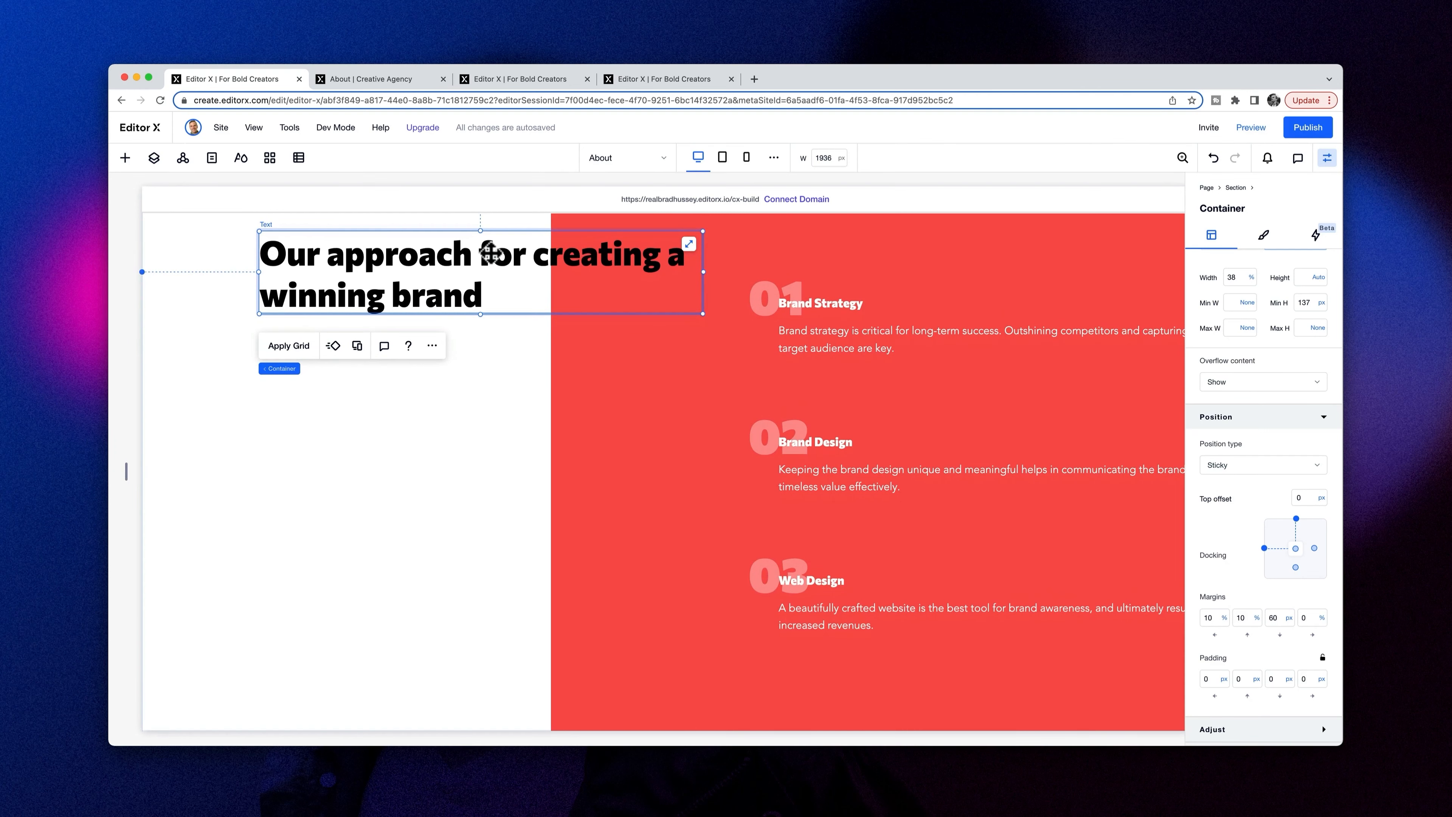
{"action": "left_click", "coordinate": [1300, 497]}
{"action": "key", "text": "Return"}
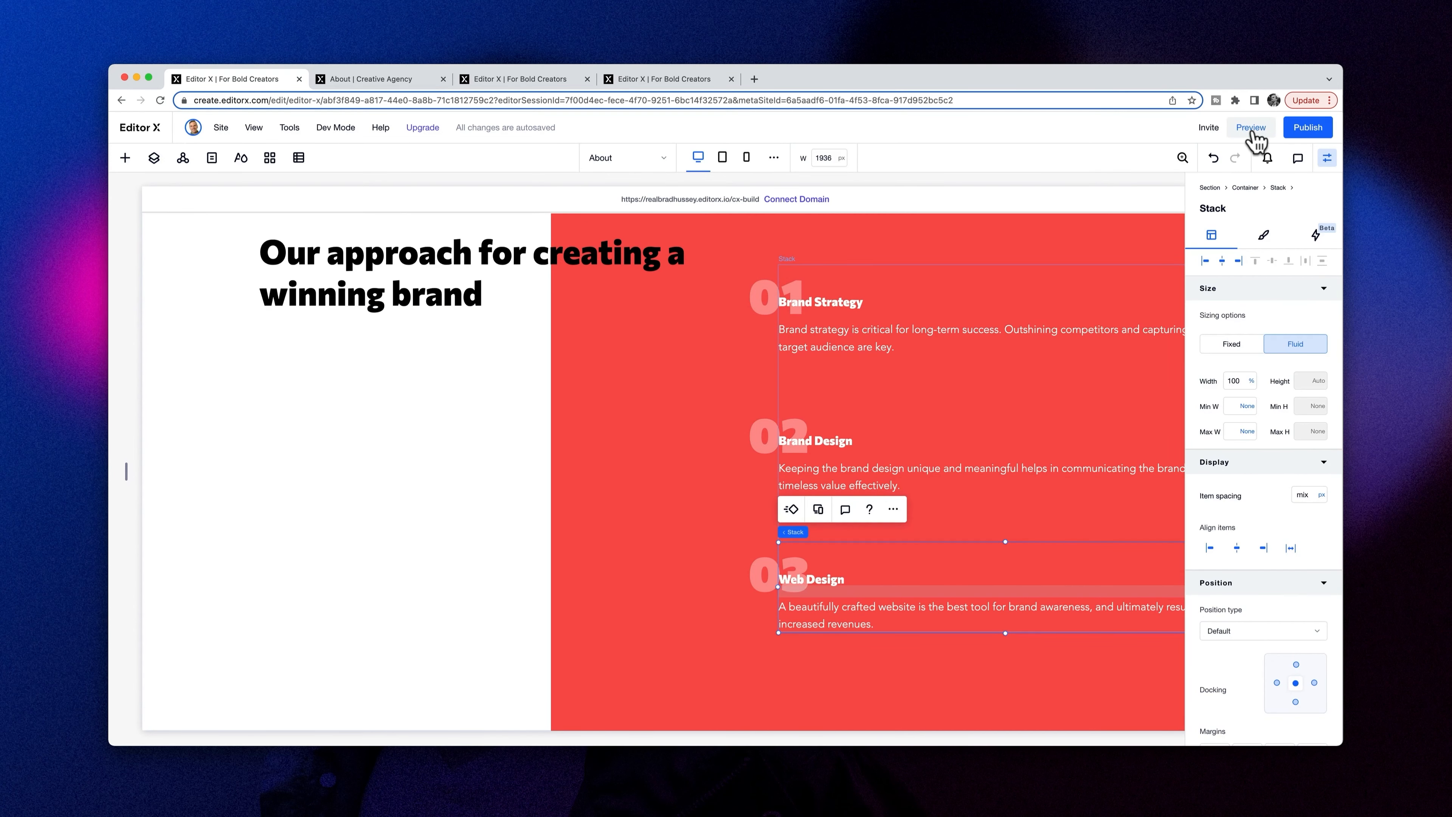
- Preview the page and scroll through the "Our approach" section to check the heading's sticky behaviour
{"action": "left_click", "coordinate": [1251, 128]}
{"action": "scroll", "coordinate": [1099, 389], "scroll_direction": "down", "scroll_amount": 3}
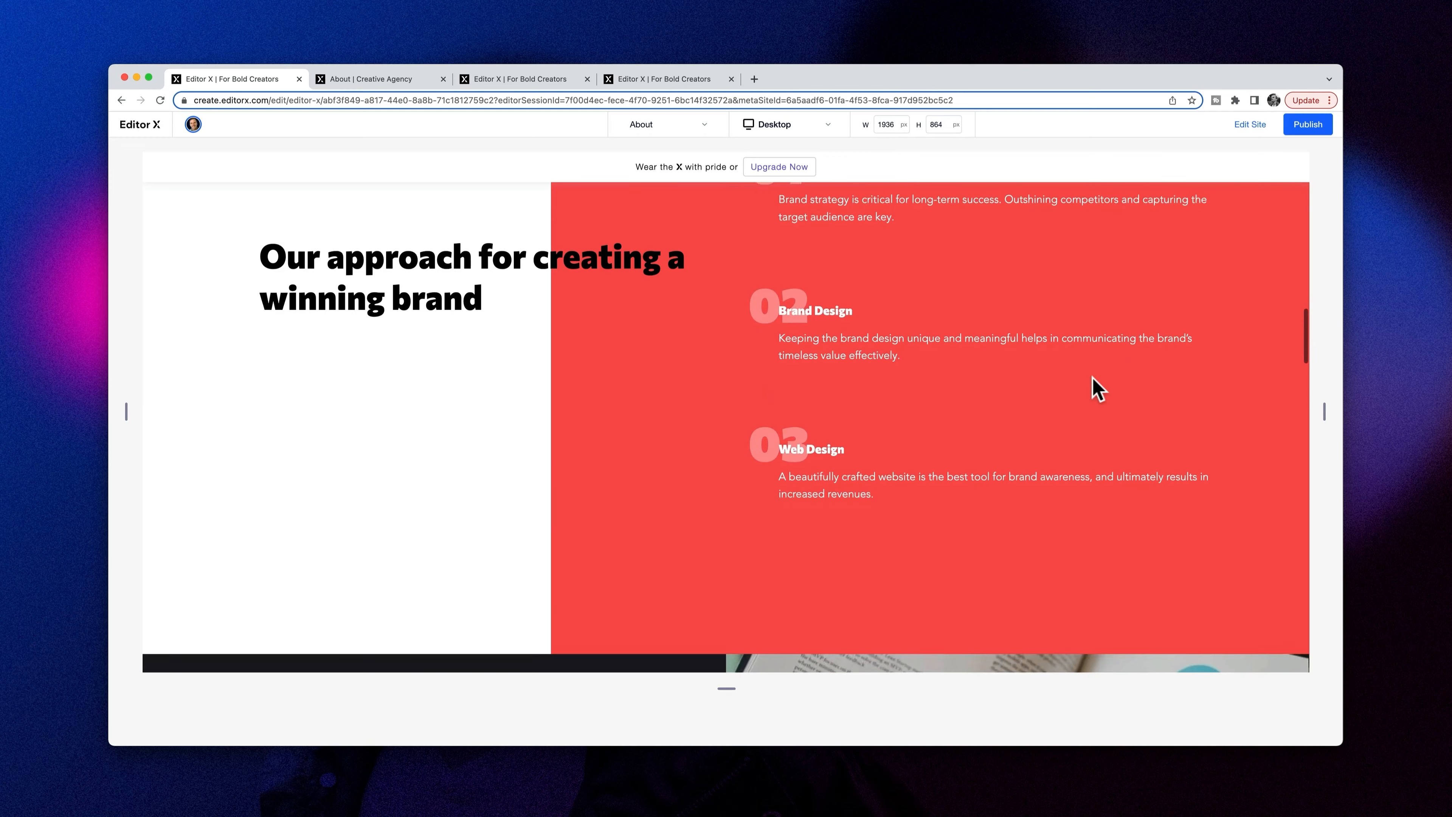
{"action": "scroll", "coordinate": [1098, 389], "scroll_direction": "down", "scroll_amount": 4}
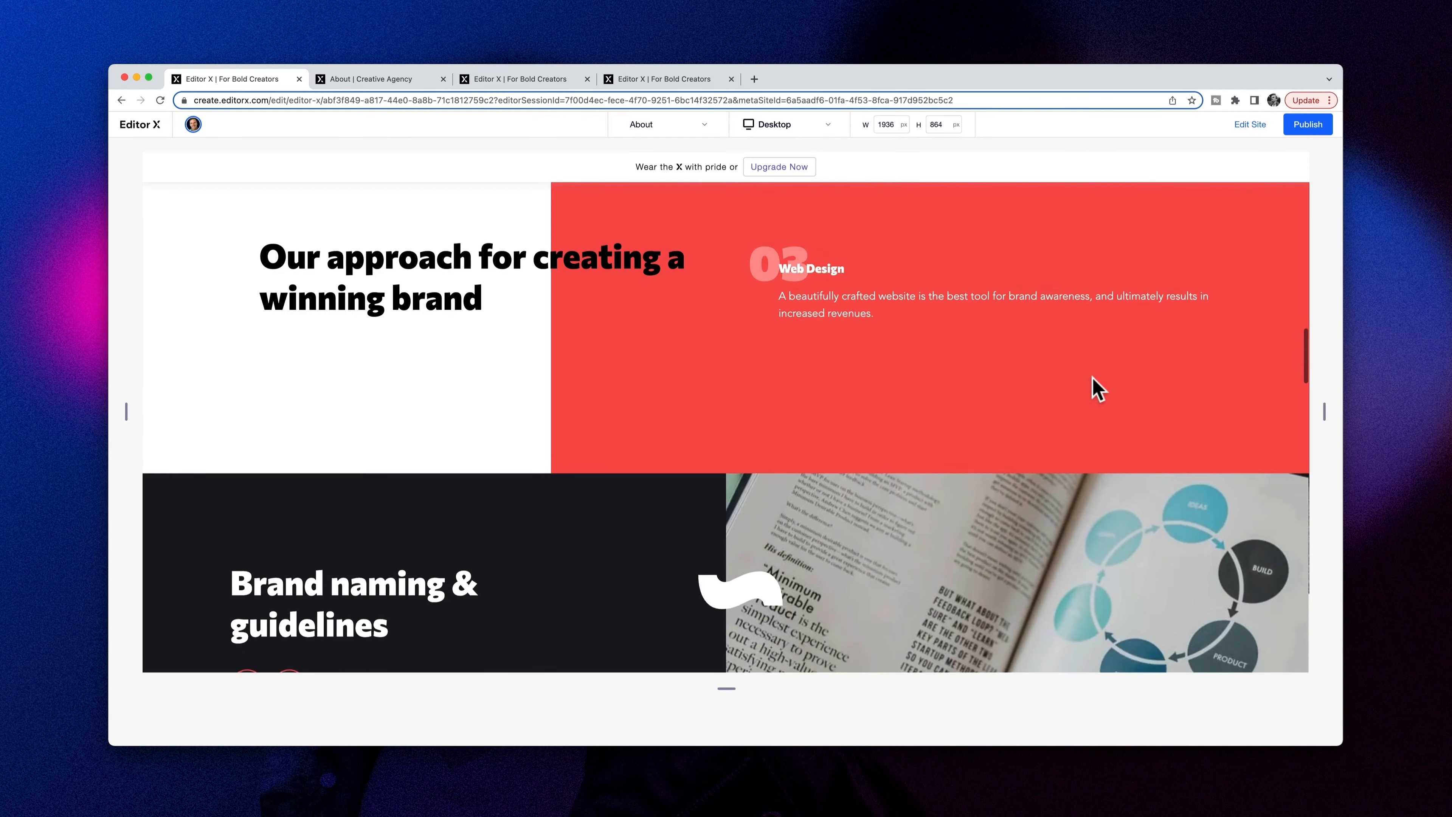
{"action": "scroll", "coordinate": [1098, 389], "scroll_direction": "up", "scroll_amount": 6}
{"action": "scroll", "coordinate": [1098, 389], "scroll_direction": "up", "scroll_amount": 2}
{"action": "scroll", "coordinate": [1098, 389], "scroll_direction": "down", "scroll_amount": 4}
{"action": "scroll", "coordinate": [1098, 389], "scroll_direction": "down", "scroll_amount": 5}
{"action": "scroll", "coordinate": [1095, 387], "scroll_direction": "down", "scroll_amount": 5}
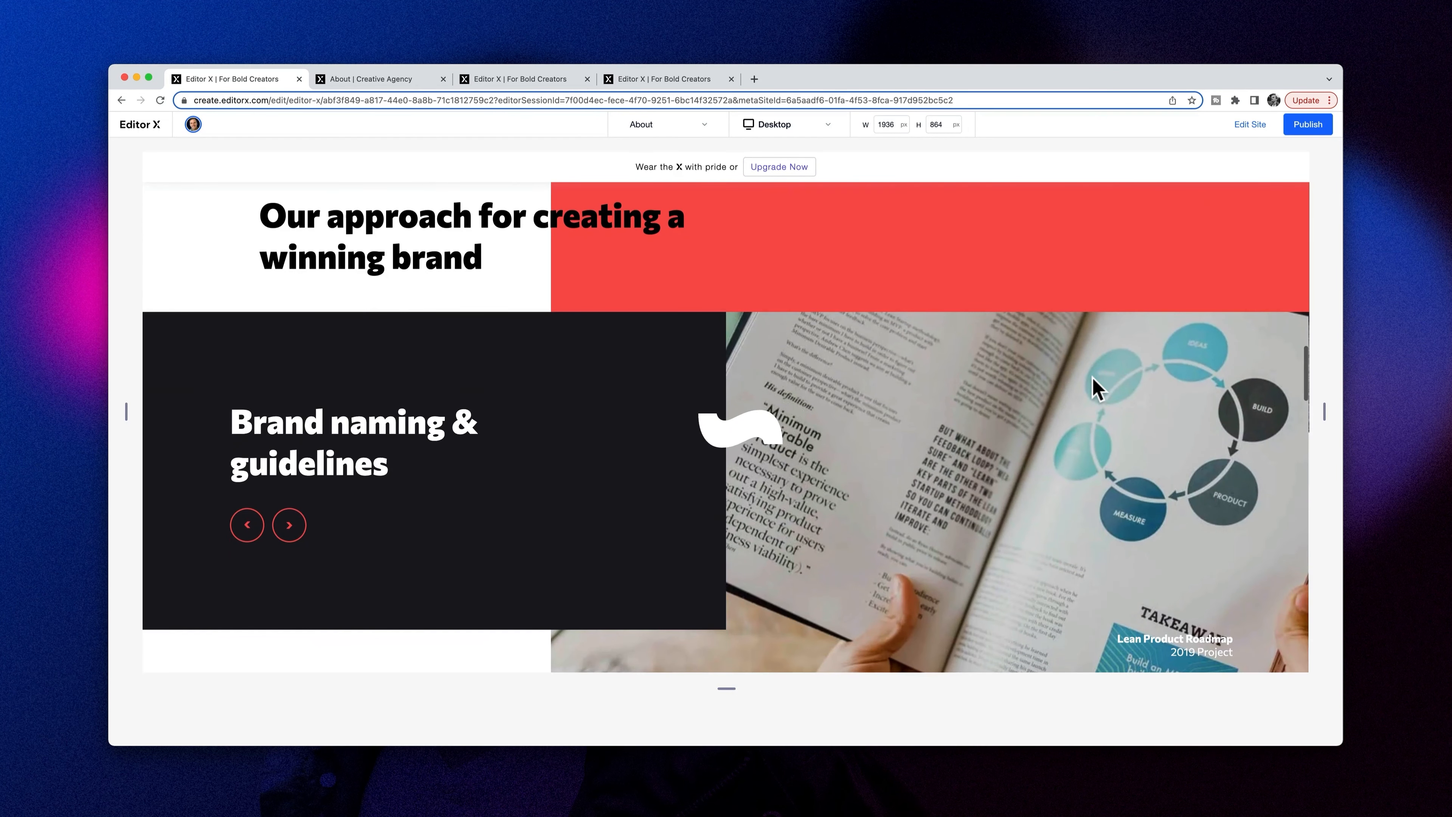
- Scroll back and forth between the numbered items and the "Brand naming & guidelines" area in the preview, and return to editing
{"action": "scroll", "coordinate": [1095, 388], "scroll_direction": "up", "scroll_amount": 5}
{"action": "scroll", "coordinate": [1093, 389], "scroll_direction": "up", "scroll_amount": 2}
{"action": "scroll", "coordinate": [1093, 389], "scroll_direction": "down", "scroll_amount": 4}
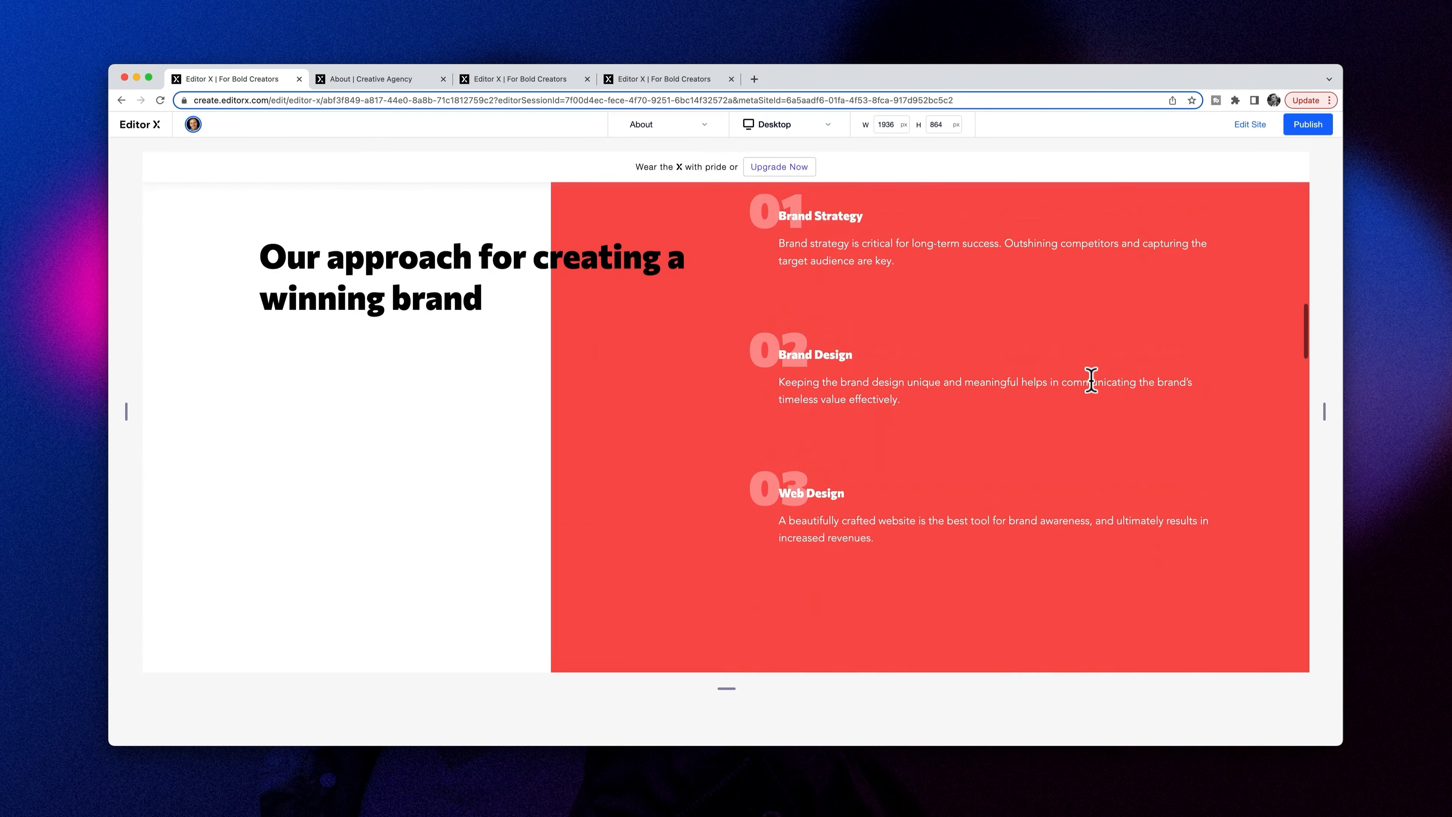
{"action": "scroll", "coordinate": [1092, 382], "scroll_direction": "up", "scroll_amount": 2}
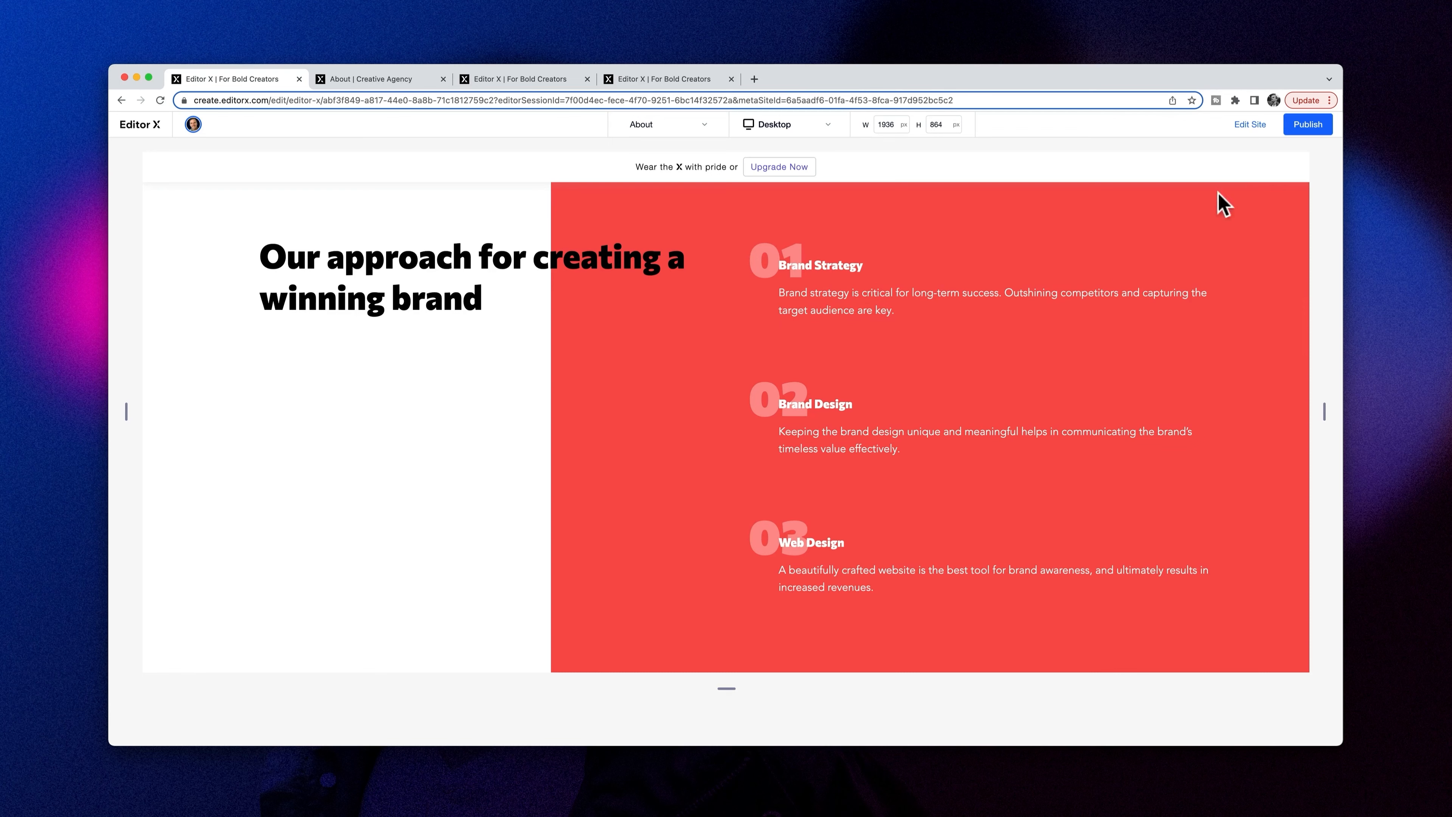
{"action": "left_click", "coordinate": [1249, 131]}
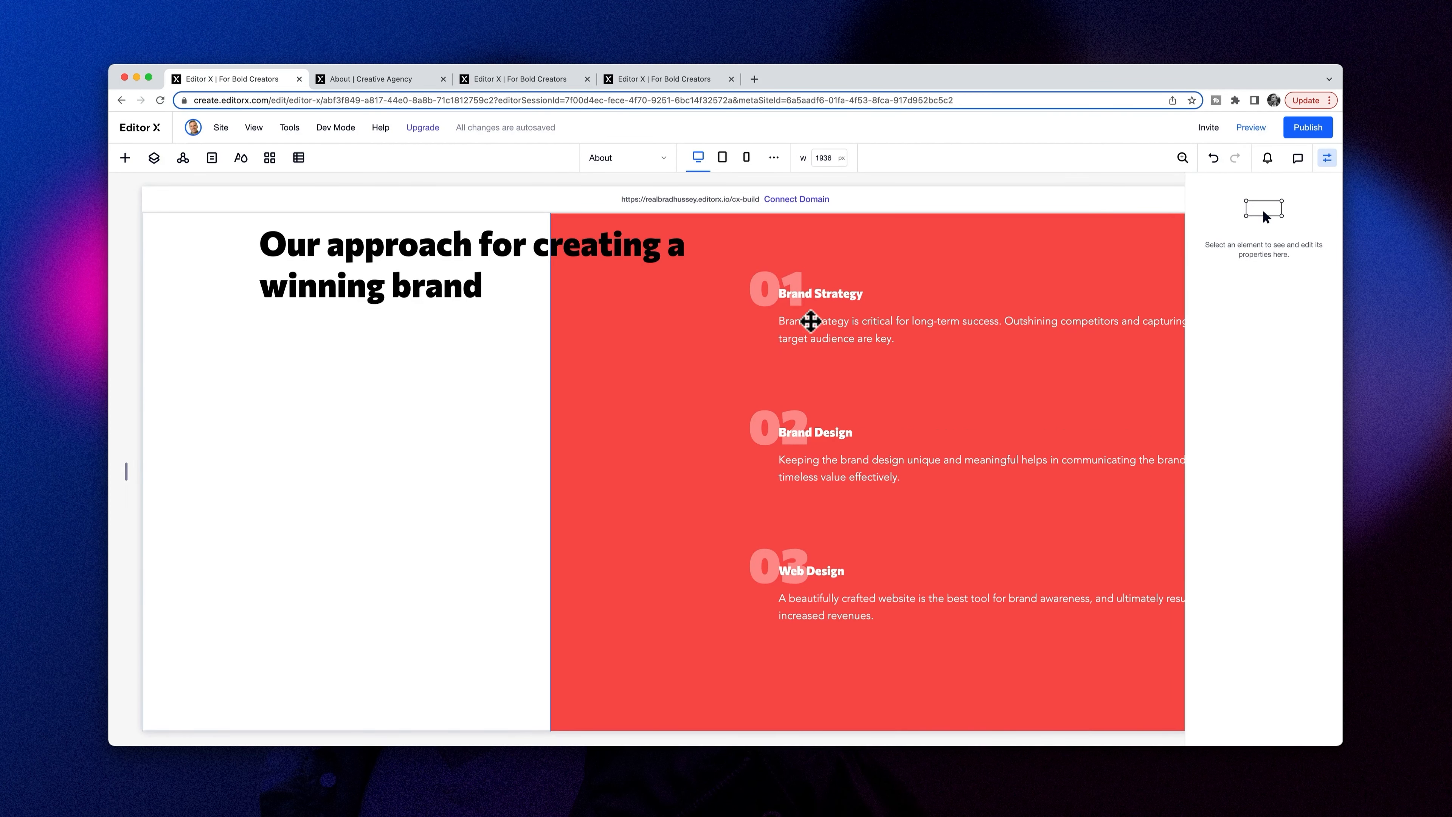
- Apply a Fade-In animation to the "Brand Strategy" item's stack
{"action": "left_click", "coordinate": [824, 318]}
{"action": "left_click", "coordinate": [836, 325]}
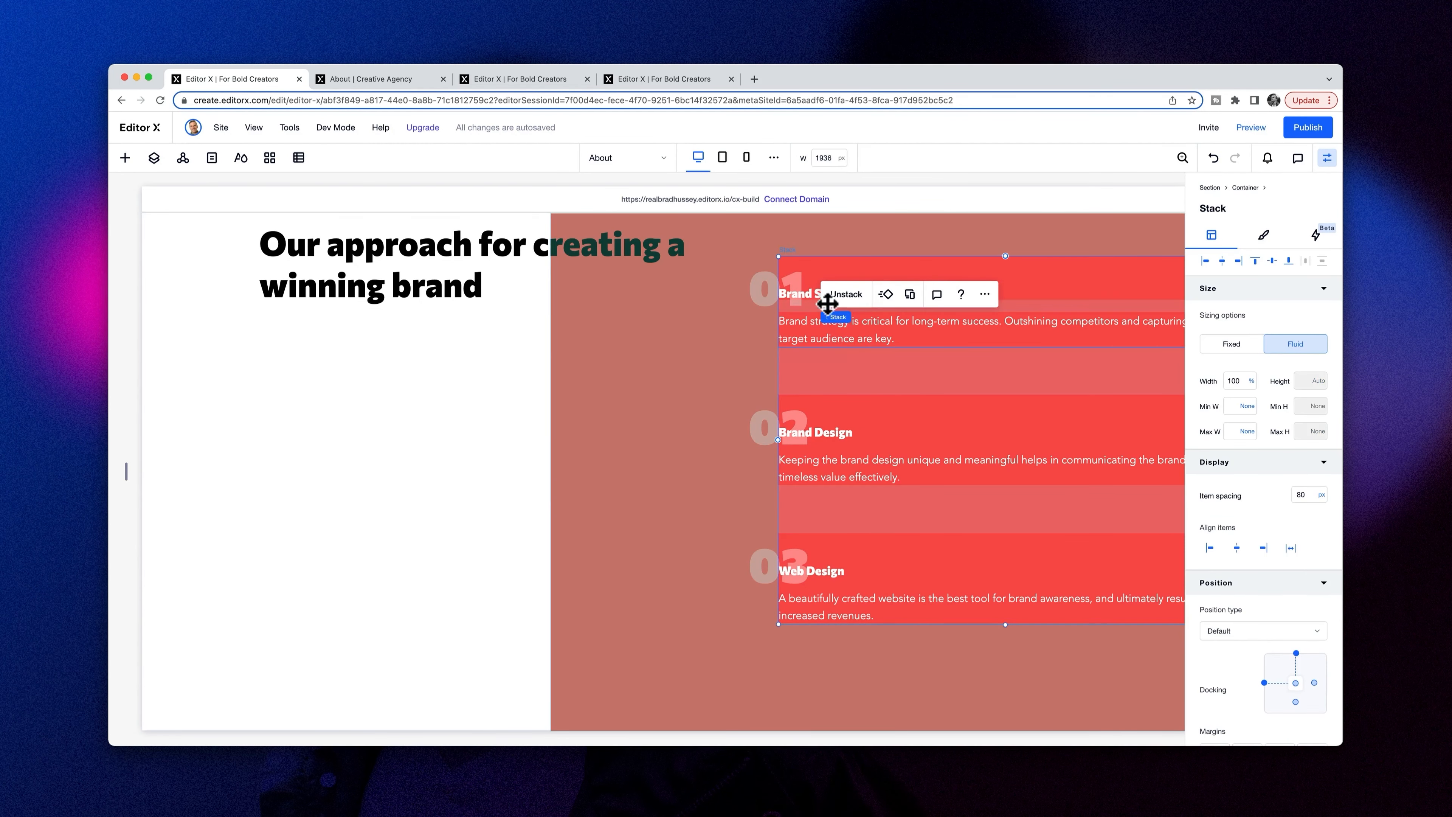
{"action": "left_click", "coordinate": [805, 279]}
{"action": "left_click_drag", "start_coordinate": [805, 281], "coordinate": [809, 375]}
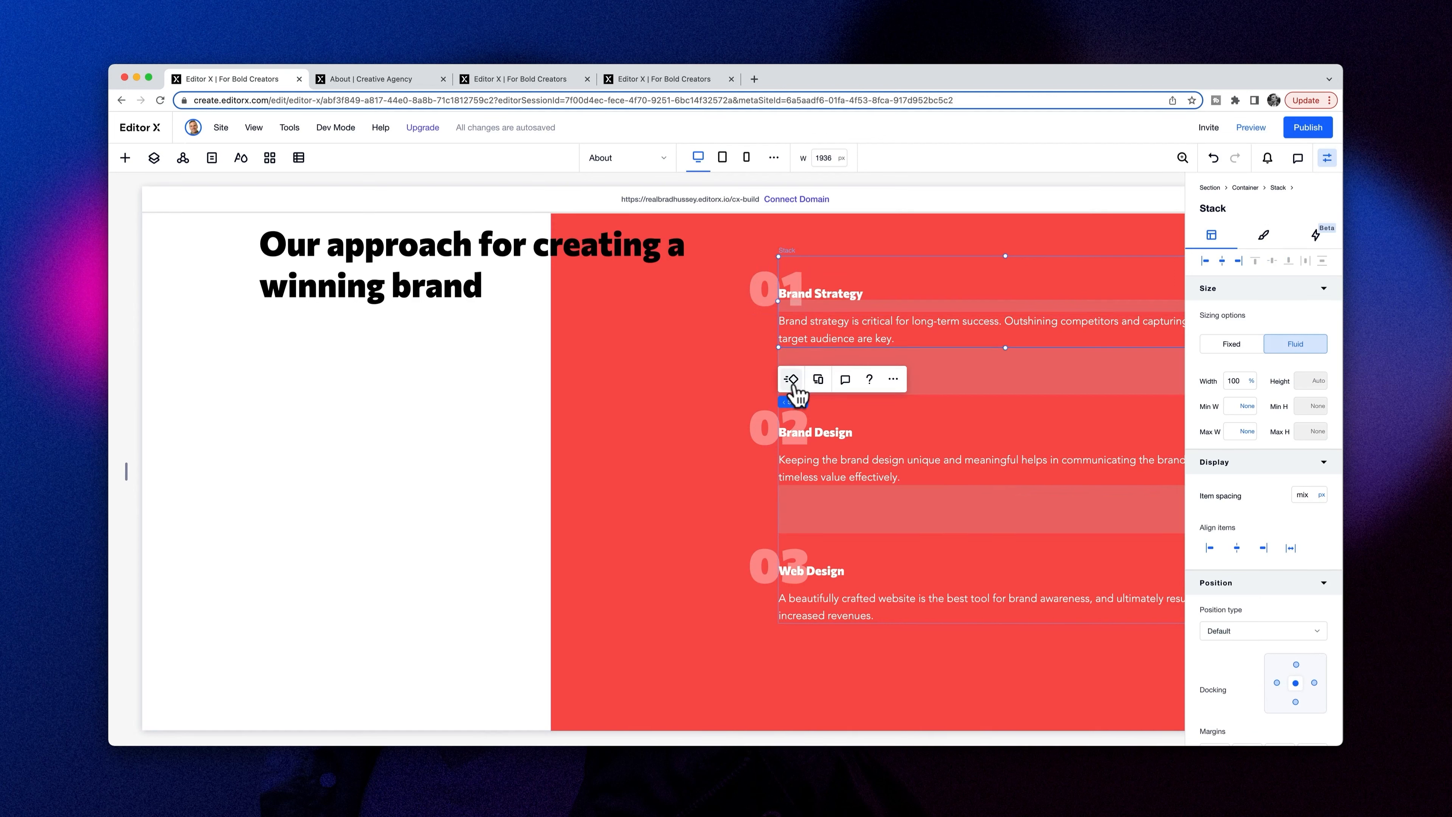
{"action": "left_click", "coordinate": [792, 380]}
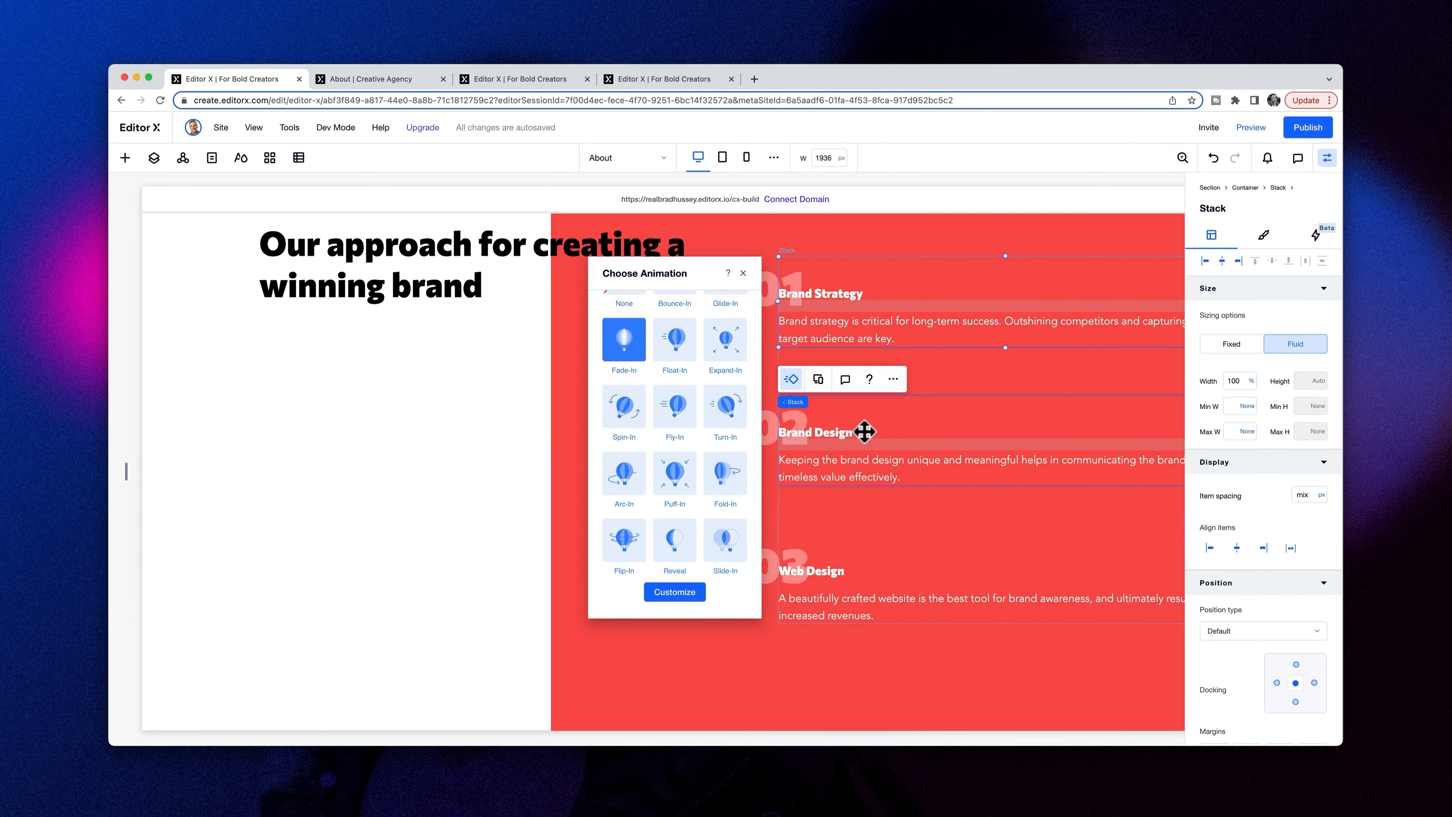
- Apply a Fade-In animation with a 0.4-second delay to the "Brand Design" item's stack
{"action": "left_click", "coordinate": [889, 428]}
{"action": "left_click_drag", "start_coordinate": [889, 427], "coordinate": [837, 382]}
{"action": "left_click", "coordinate": [792, 363]}
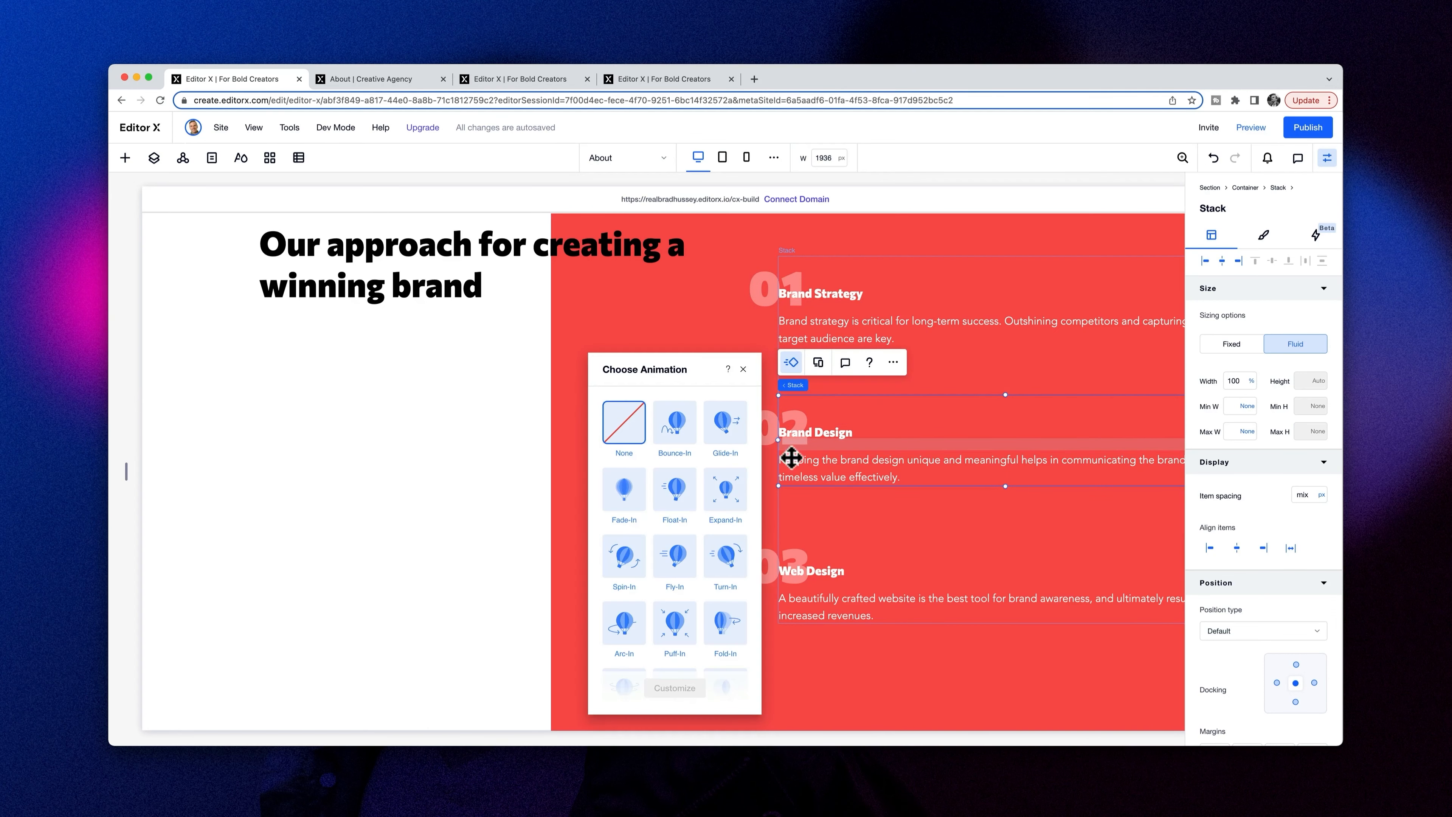
{"action": "left_click", "coordinate": [626, 495]}
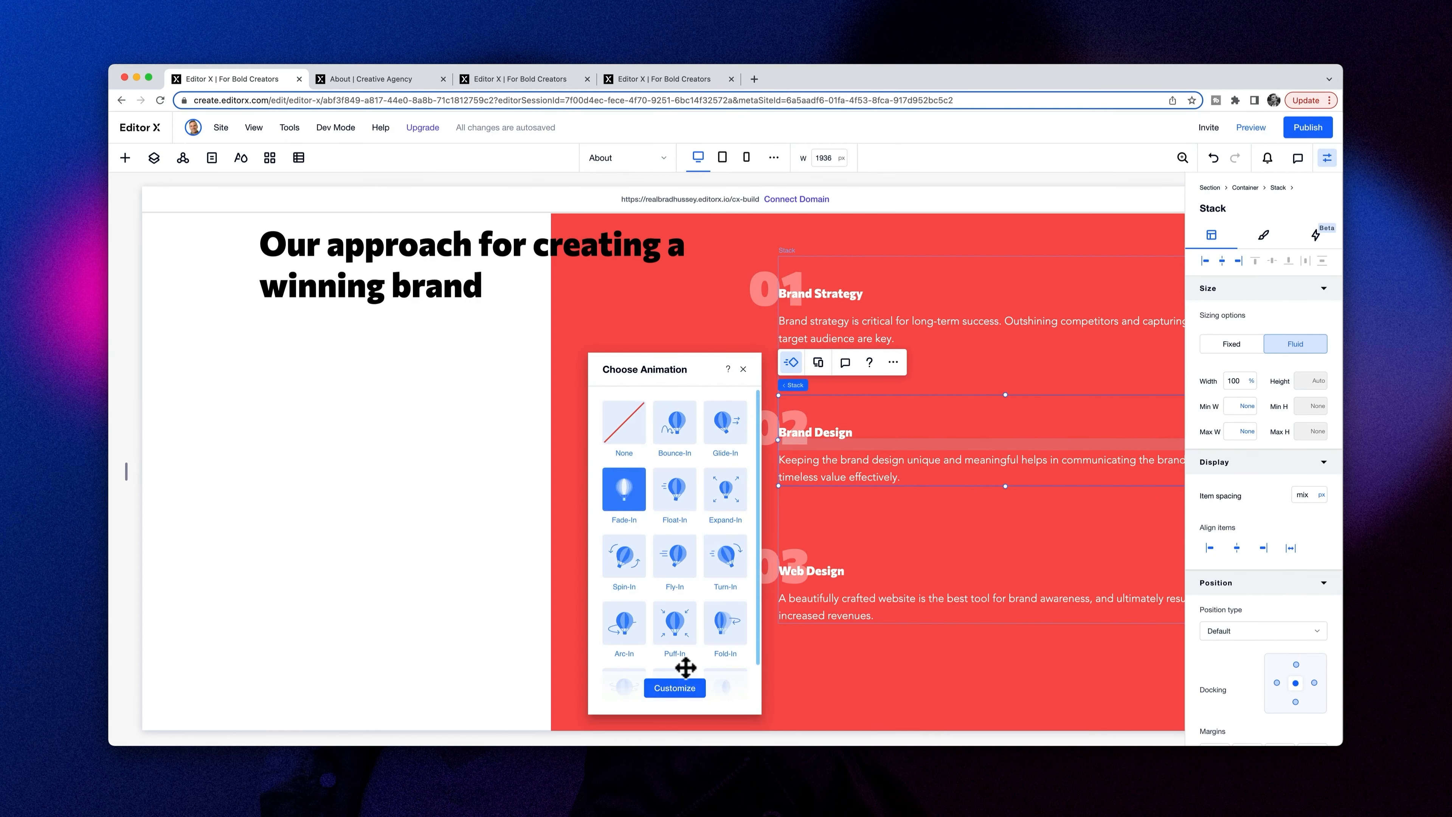
{"action": "left_click", "coordinate": [682, 687]}
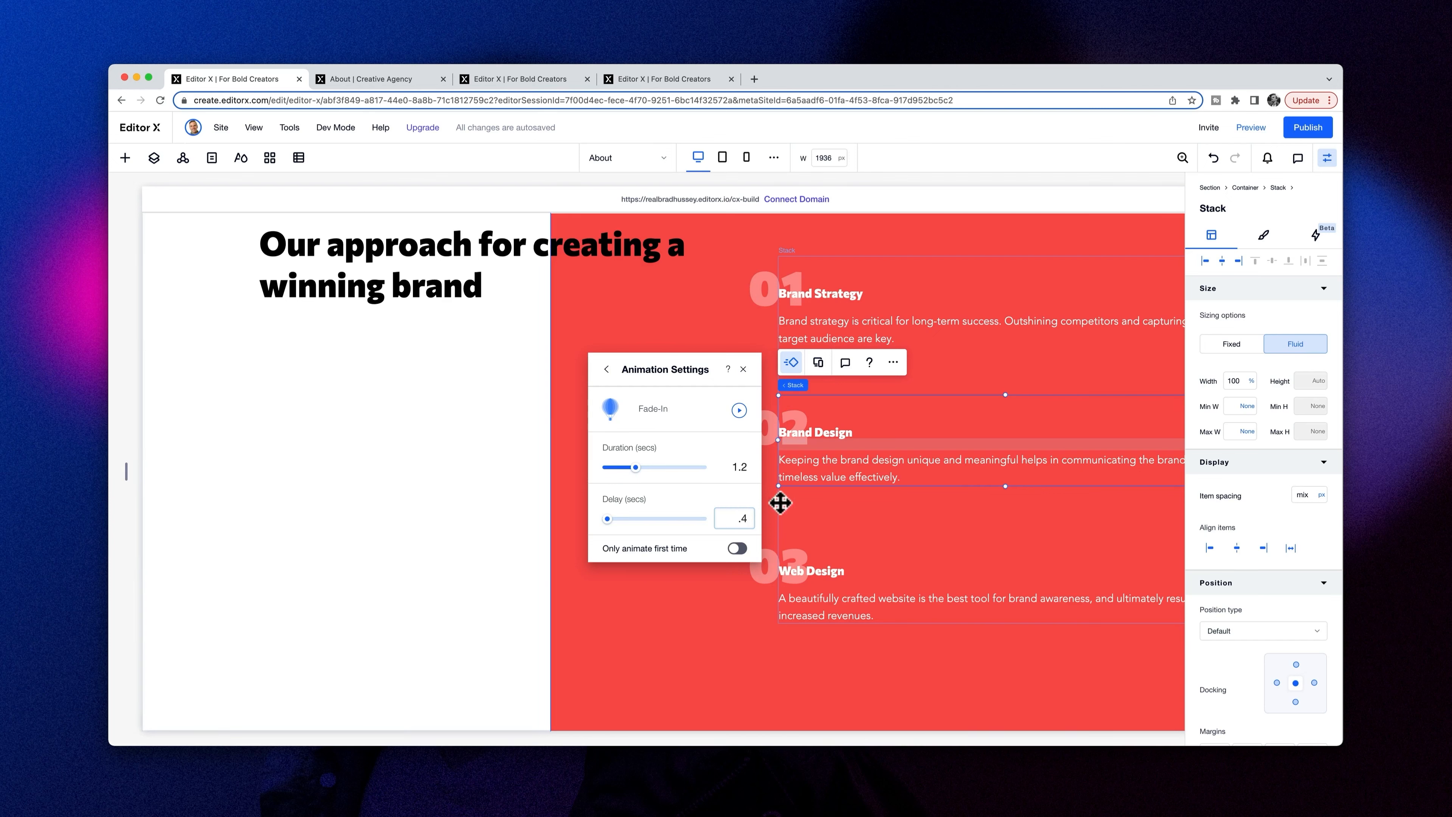
- Apply a Fade-In animation with a 0.8-second delay to the "Web Design" item's stack
{"action": "left_click", "coordinate": [850, 571]}
{"action": "left_click", "coordinate": [798, 502]}
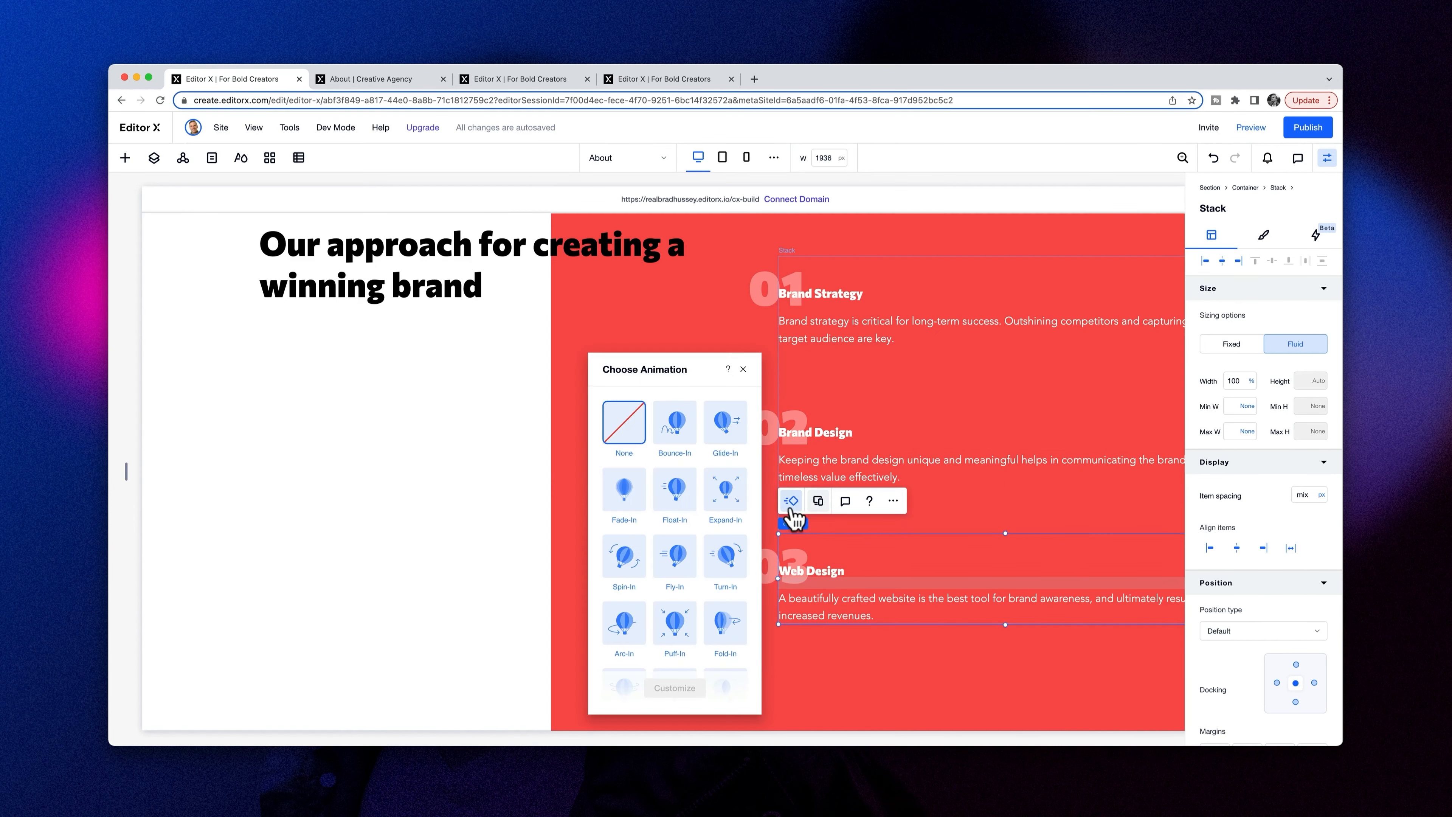
{"action": "left_click", "coordinate": [629, 497]}
{"action": "left_click", "coordinate": [686, 689]}
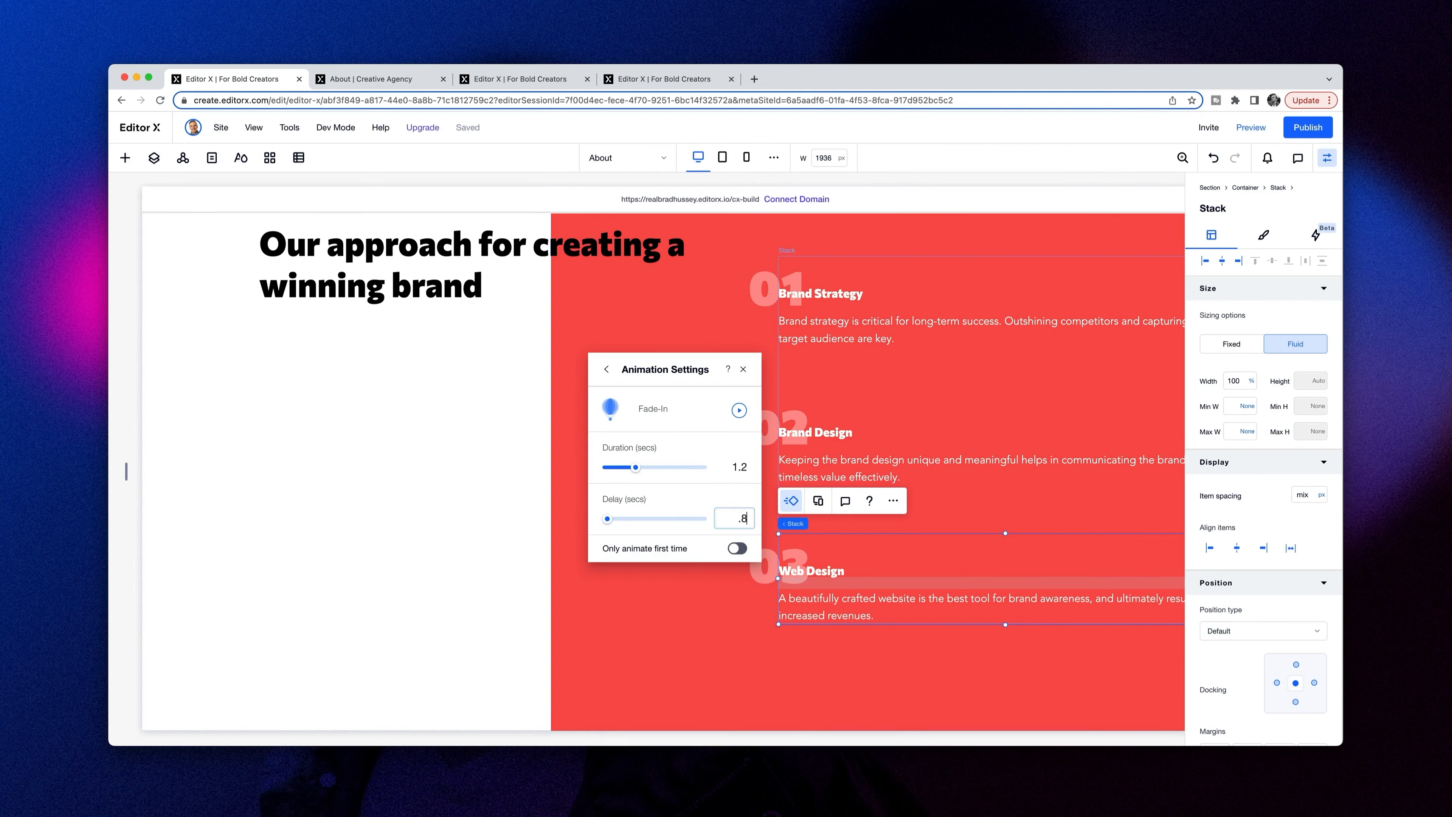
{"action": "key", "text": "Return"}
{"action": "left_click", "coordinate": [743, 370]}
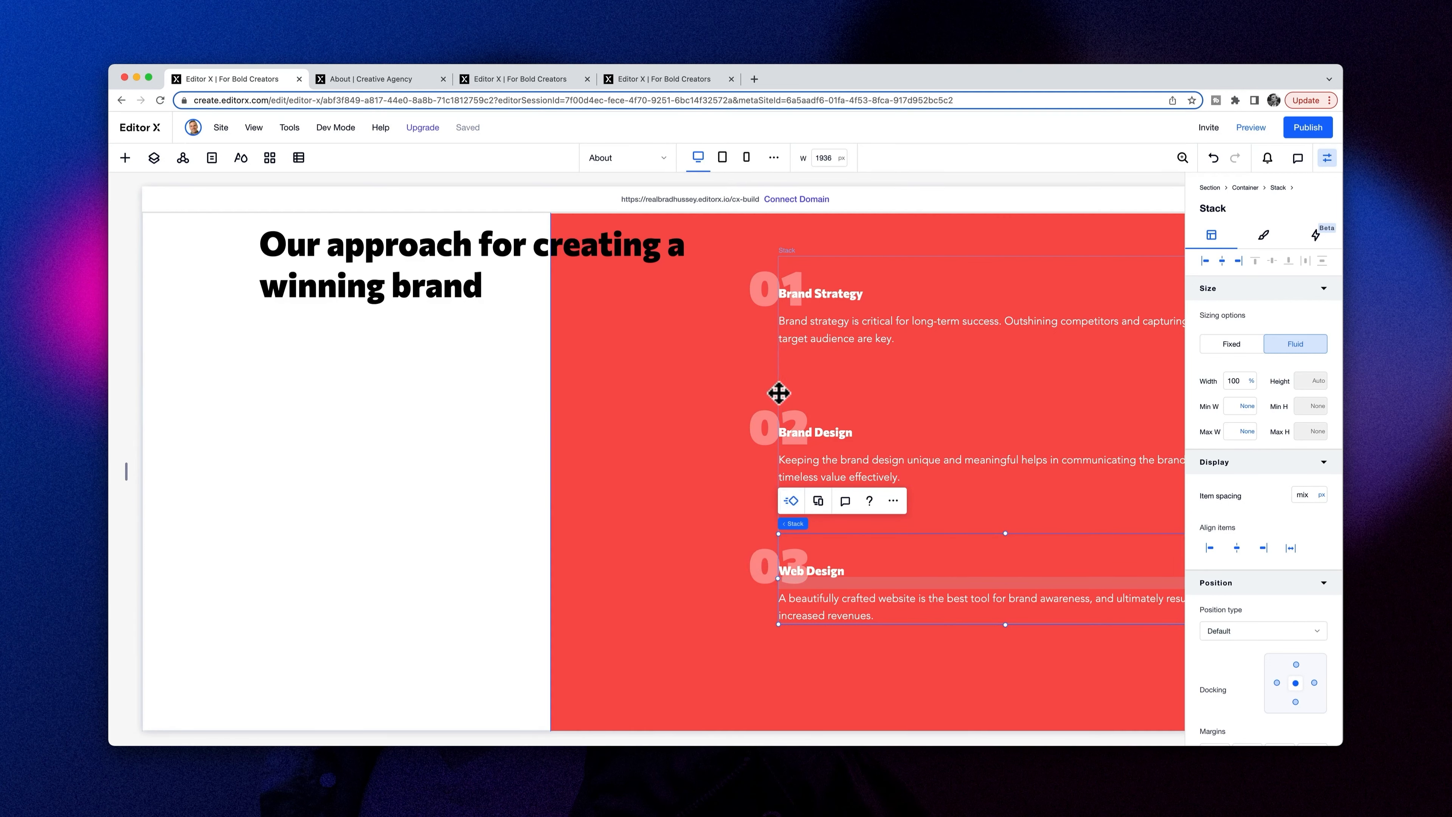
- Preview the staggered fade-ins of the three numbered items and scroll on to the "Brand naming & guidelines" section
{"action": "left_click", "coordinate": [1236, 137]}
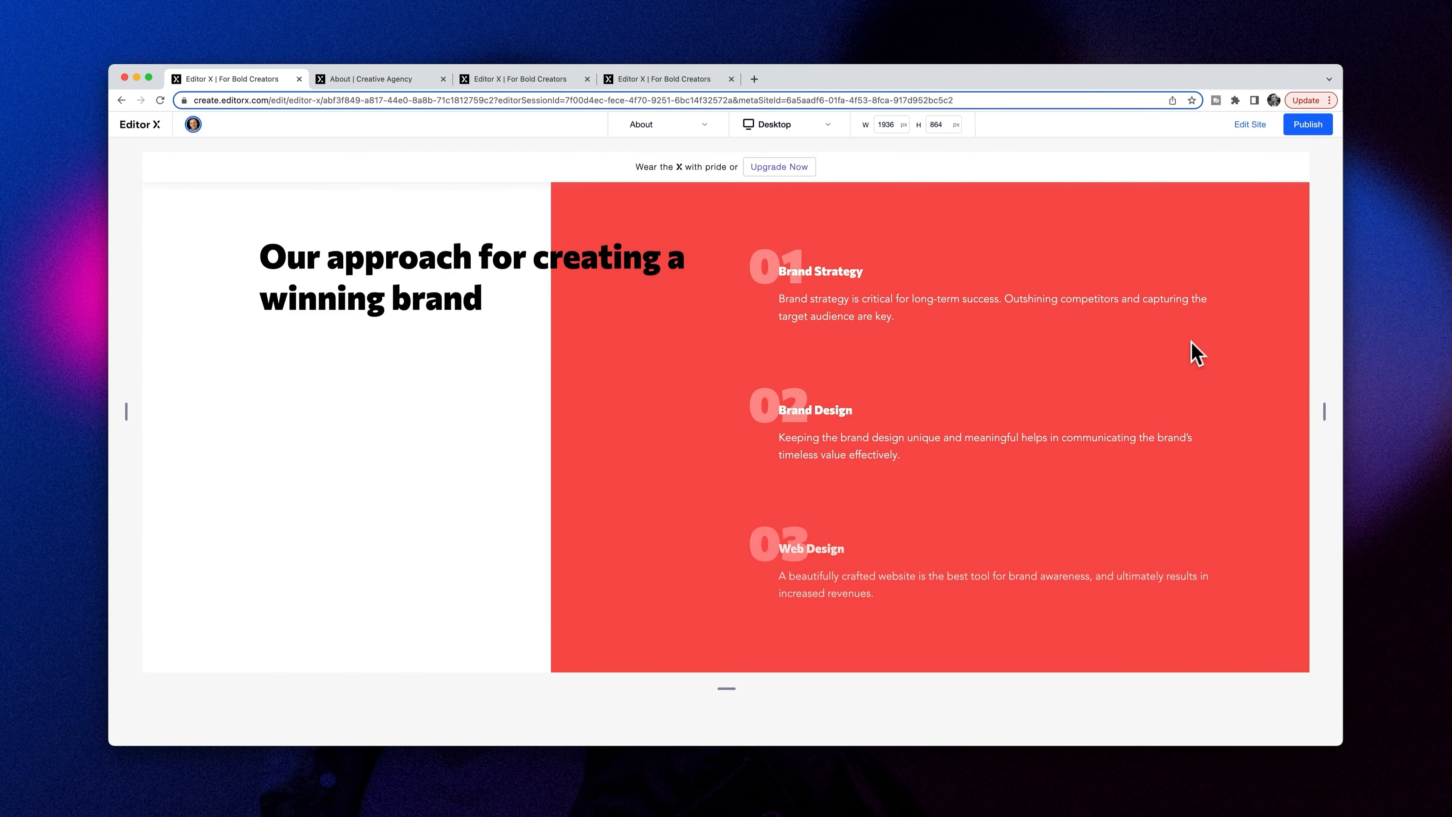
{"action": "scroll", "coordinate": [1197, 354], "scroll_direction": "down", "scroll_amount": 5}
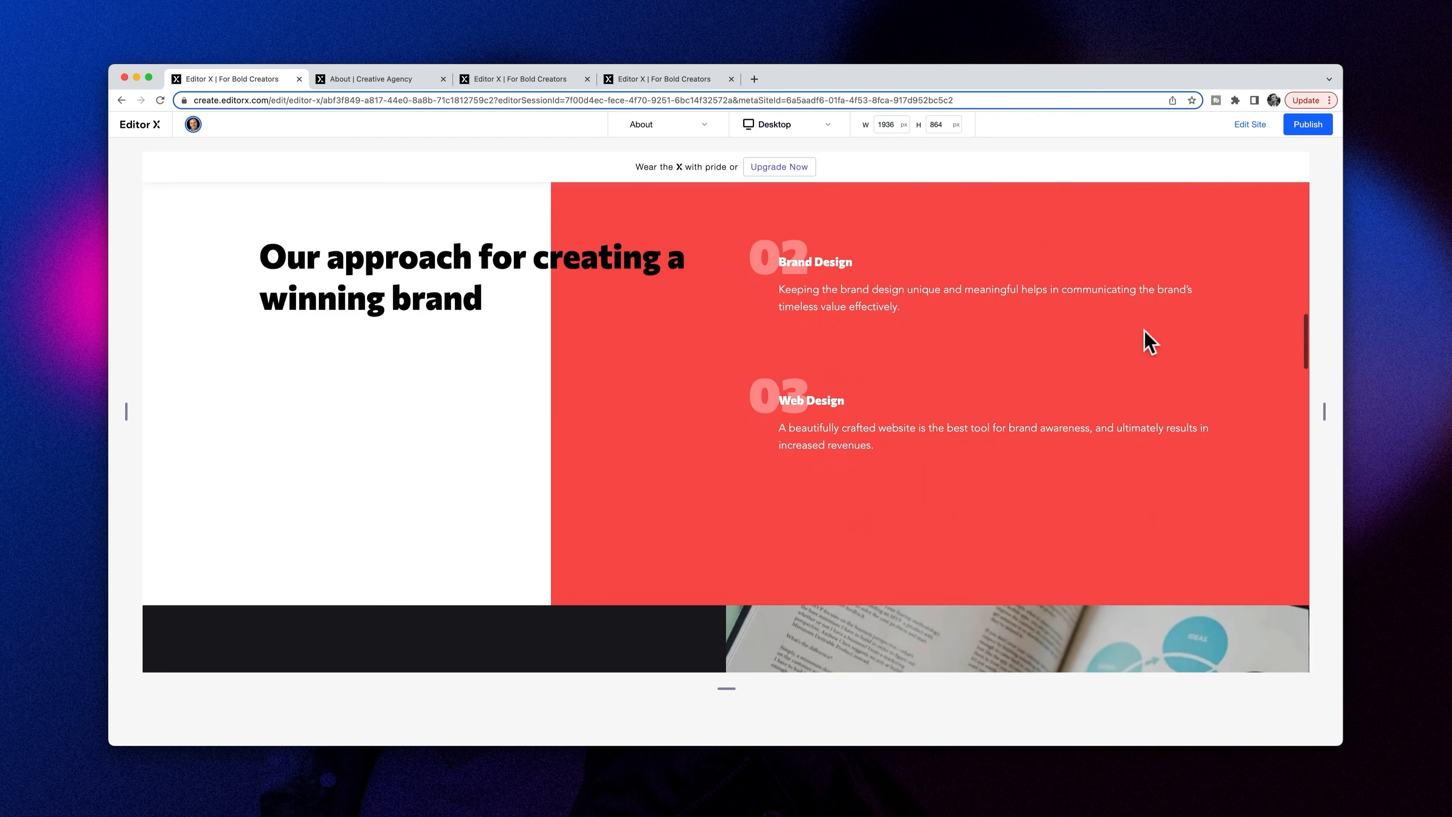
{"action": "scroll", "coordinate": [413, 236], "scroll_direction": "down", "scroll_amount": 5}
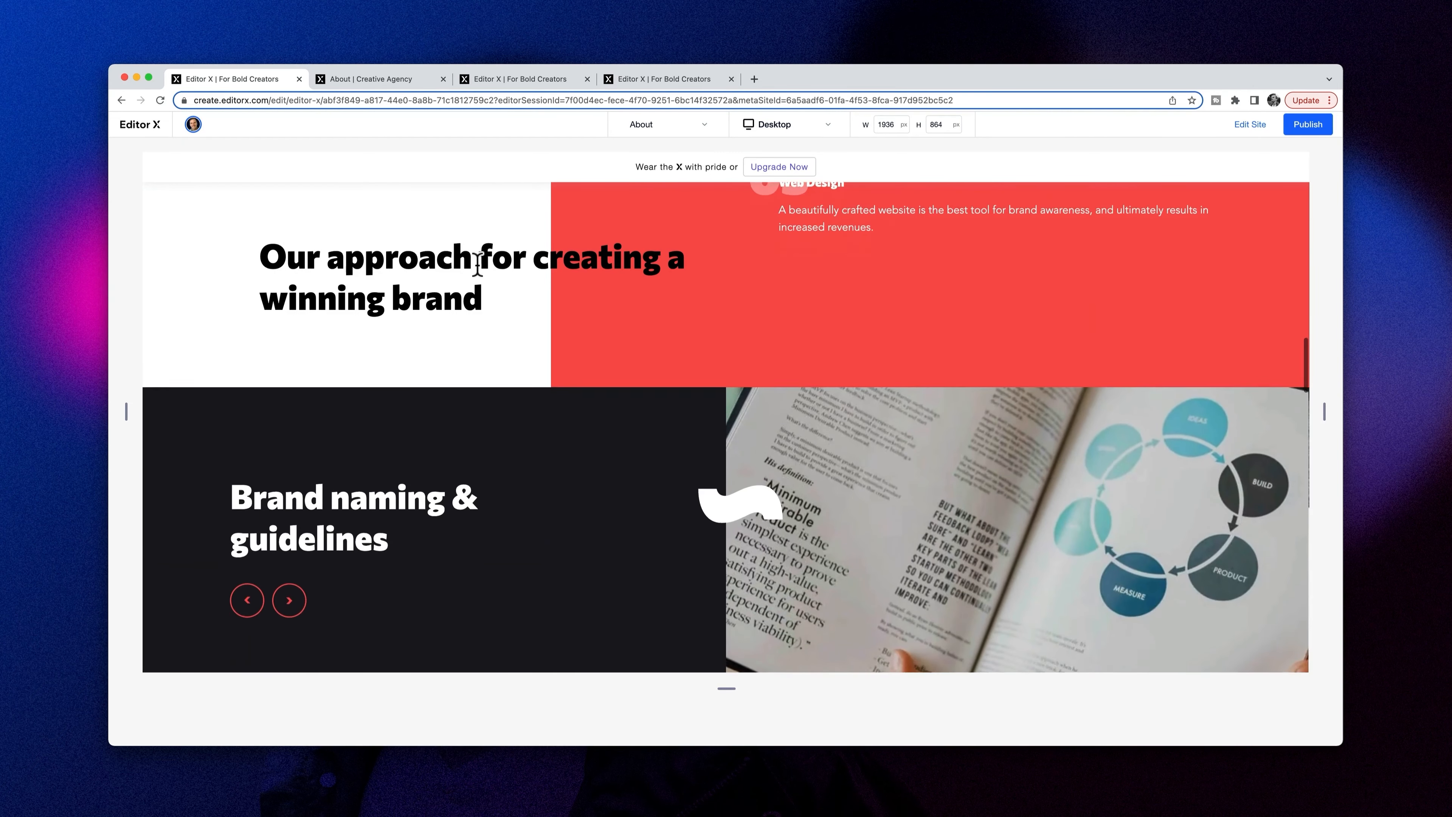
{"action": "scroll", "coordinate": [527, 279], "scroll_direction": "down", "scroll_amount": 2}
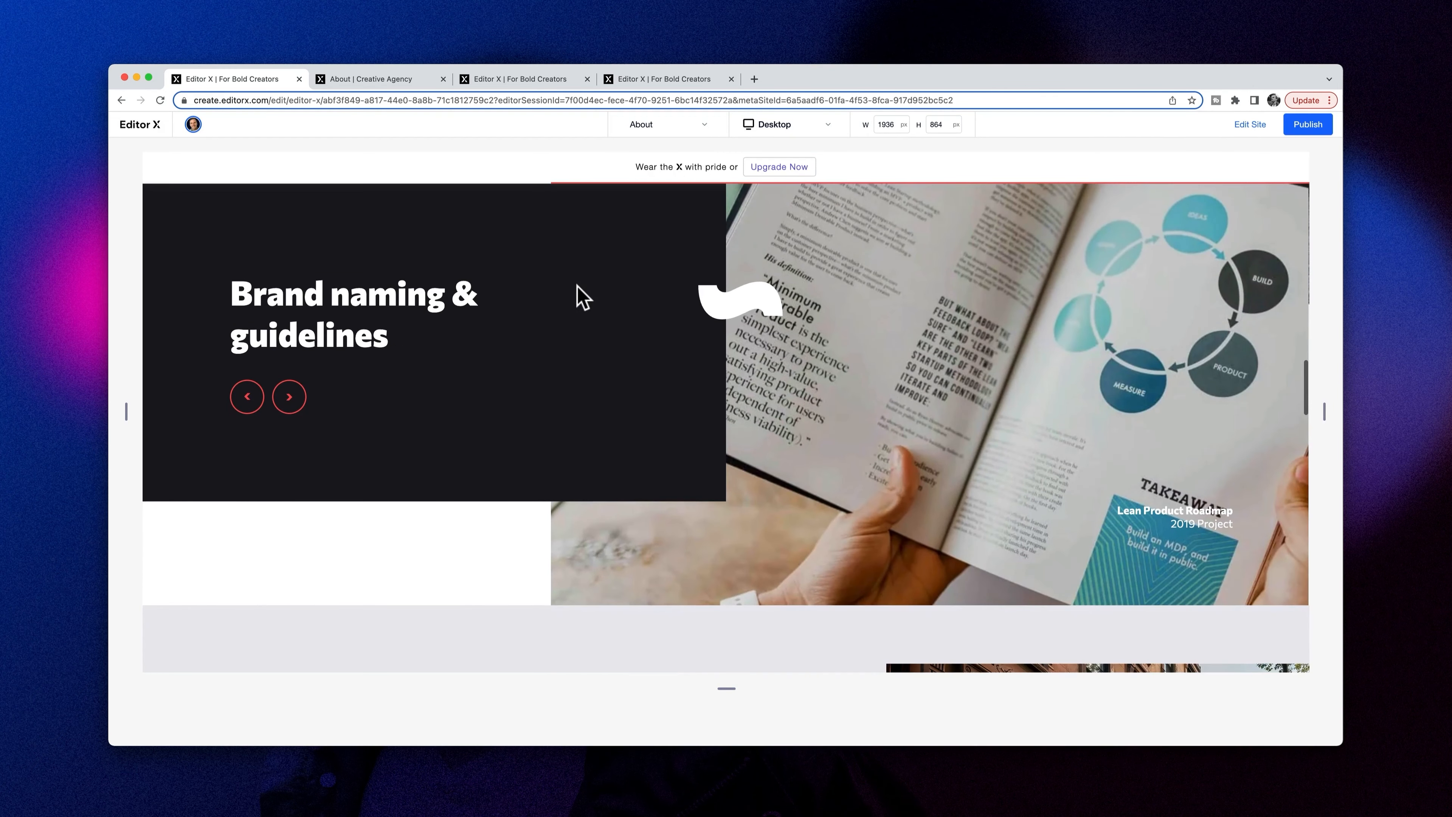
{"action": "scroll", "coordinate": [921, 364], "scroll_direction": "up", "scroll_amount": 1}
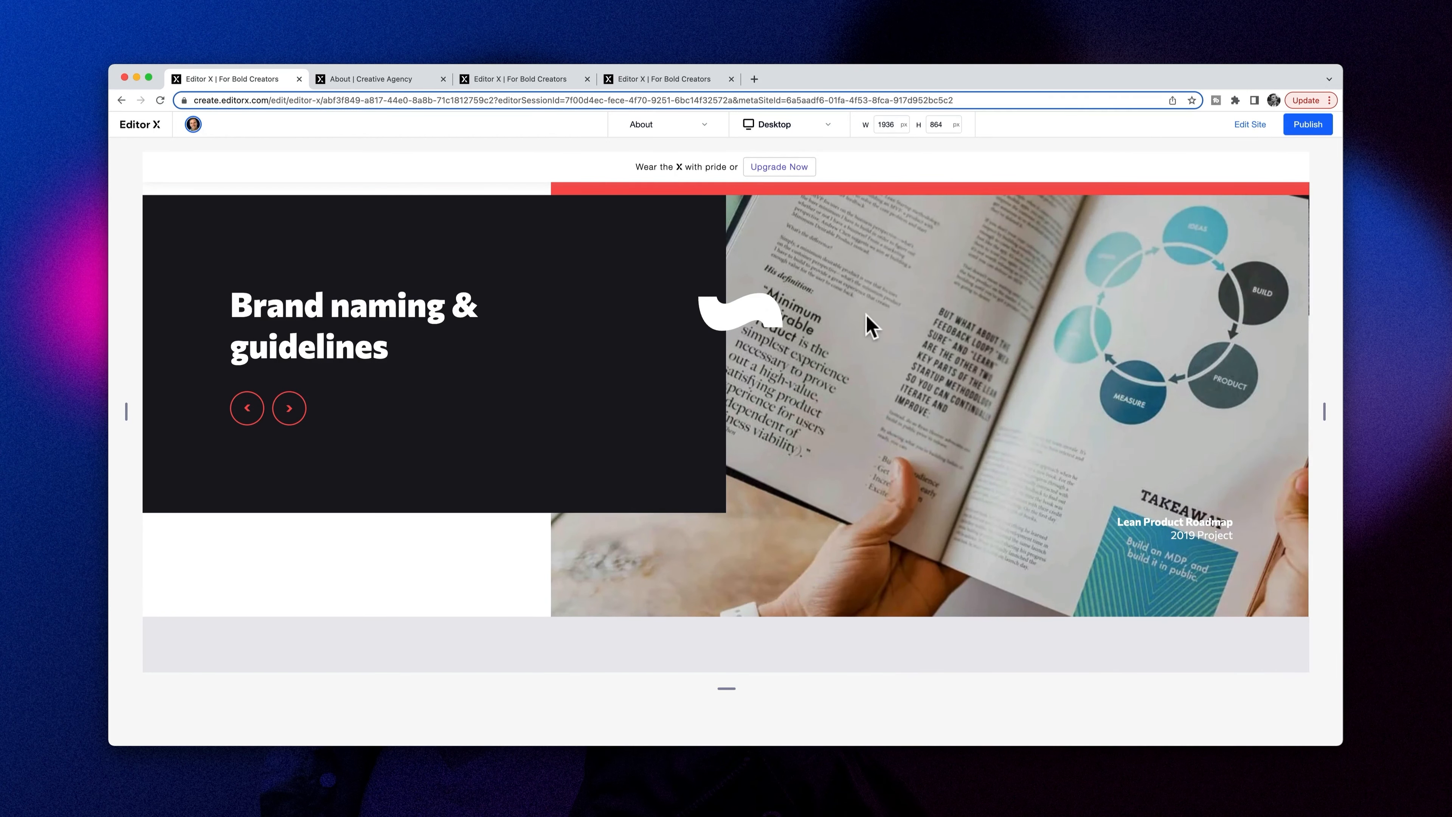
{"action": "scroll", "coordinate": [875, 329], "scroll_direction": "down", "scroll_amount": 1}
{"action": "scroll", "coordinate": [881, 331], "scroll_direction": "up", "scroll_amount": 2}
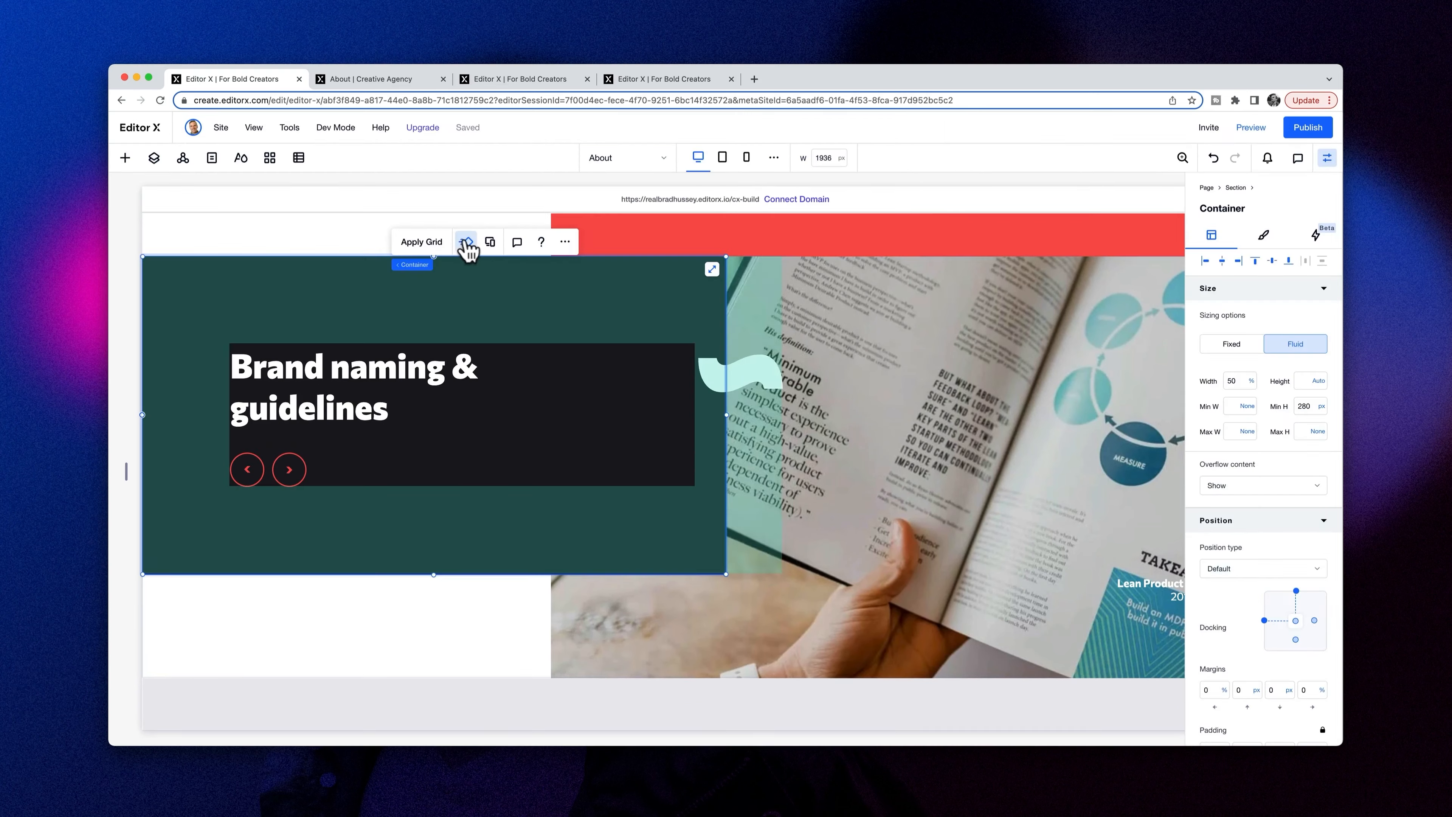
- Apply a Float-In animation coming from the left to the dark "Brand naming & guidelines" container
{"action": "left_click", "coordinate": [466, 241]}
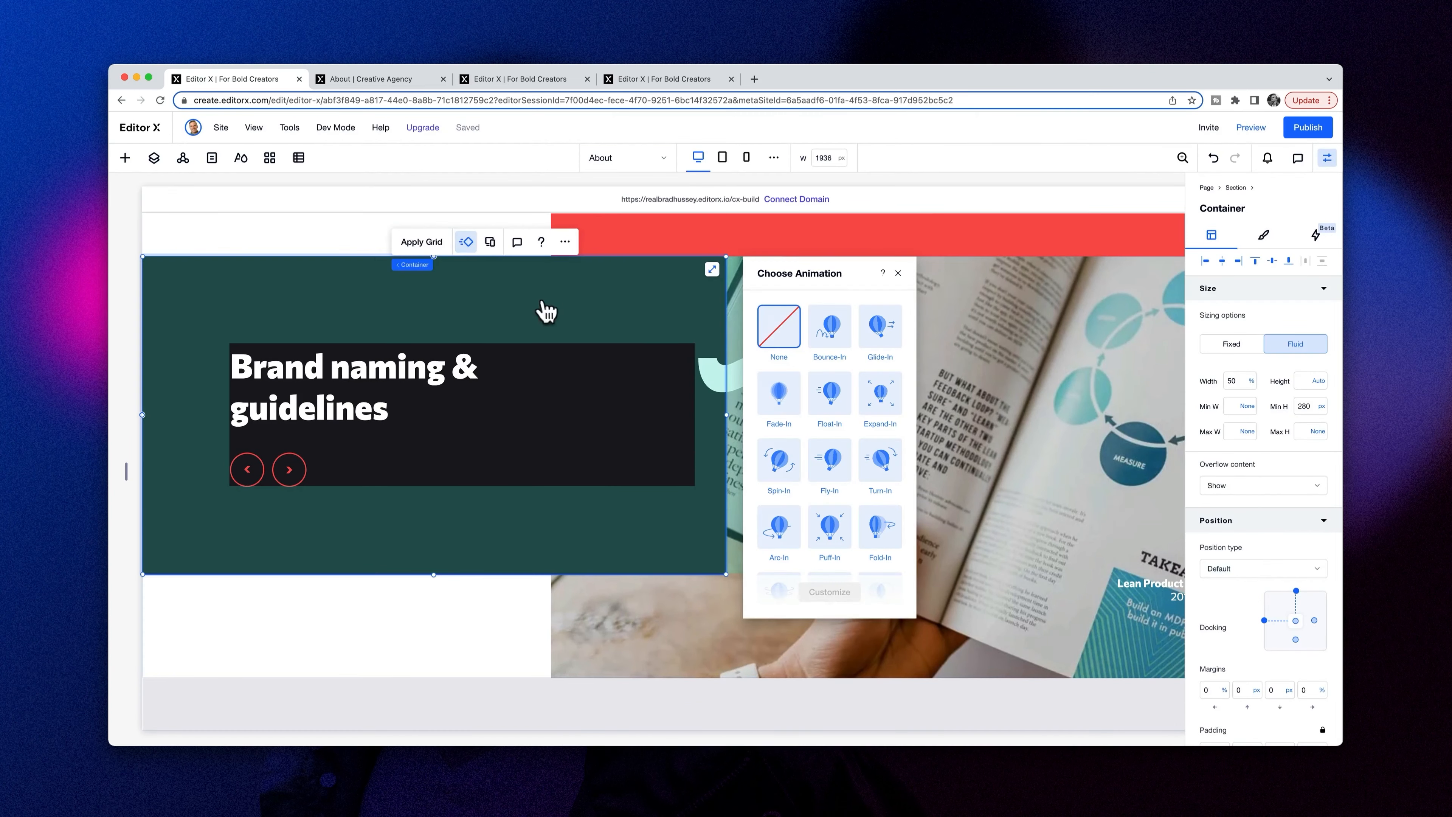
{"action": "left_click", "coordinate": [830, 410]}
{"action": "left_click", "coordinate": [830, 592]}
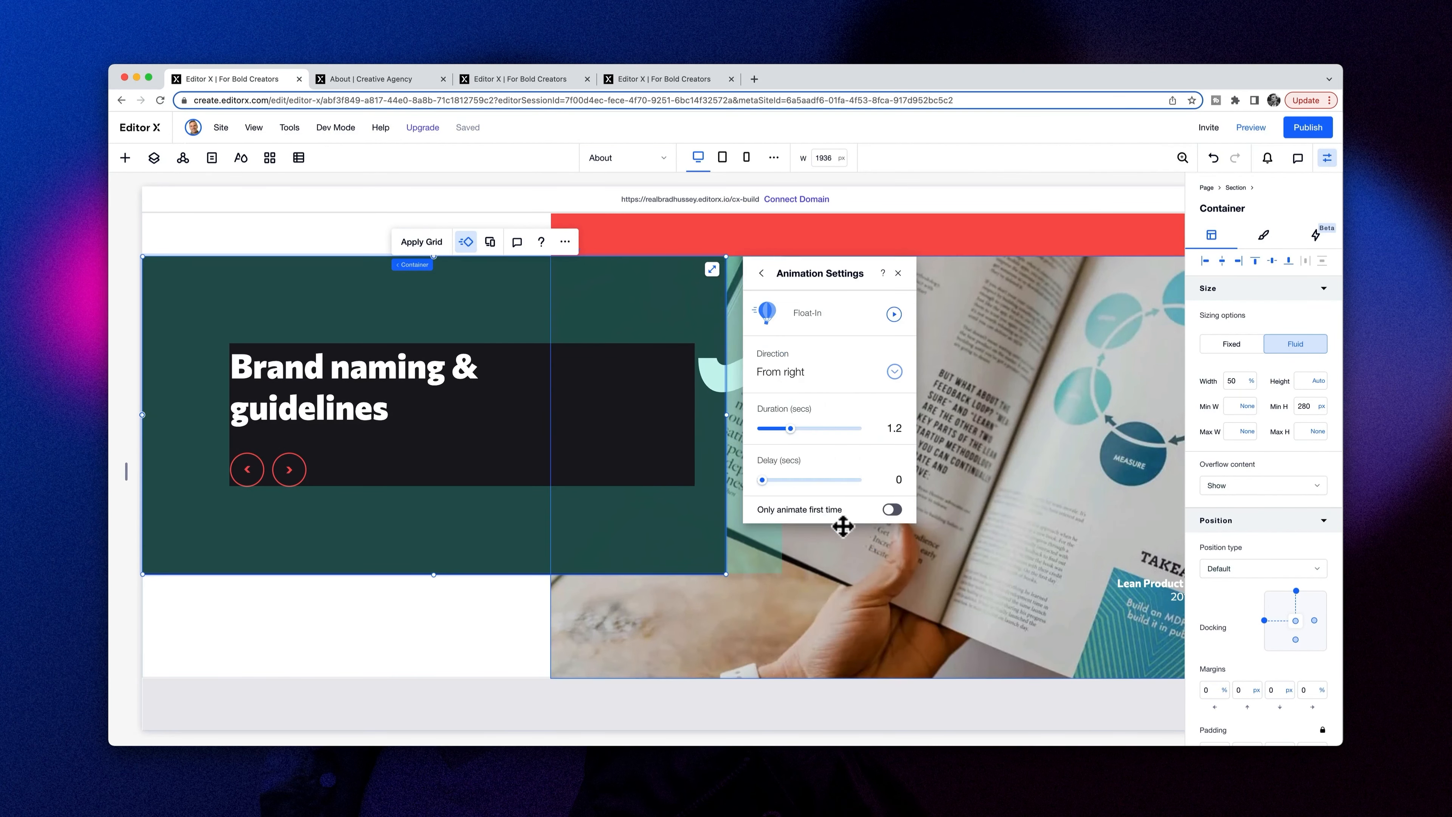
{"action": "left_click", "coordinate": [818, 373]}
{"action": "left_click", "coordinate": [808, 414]}
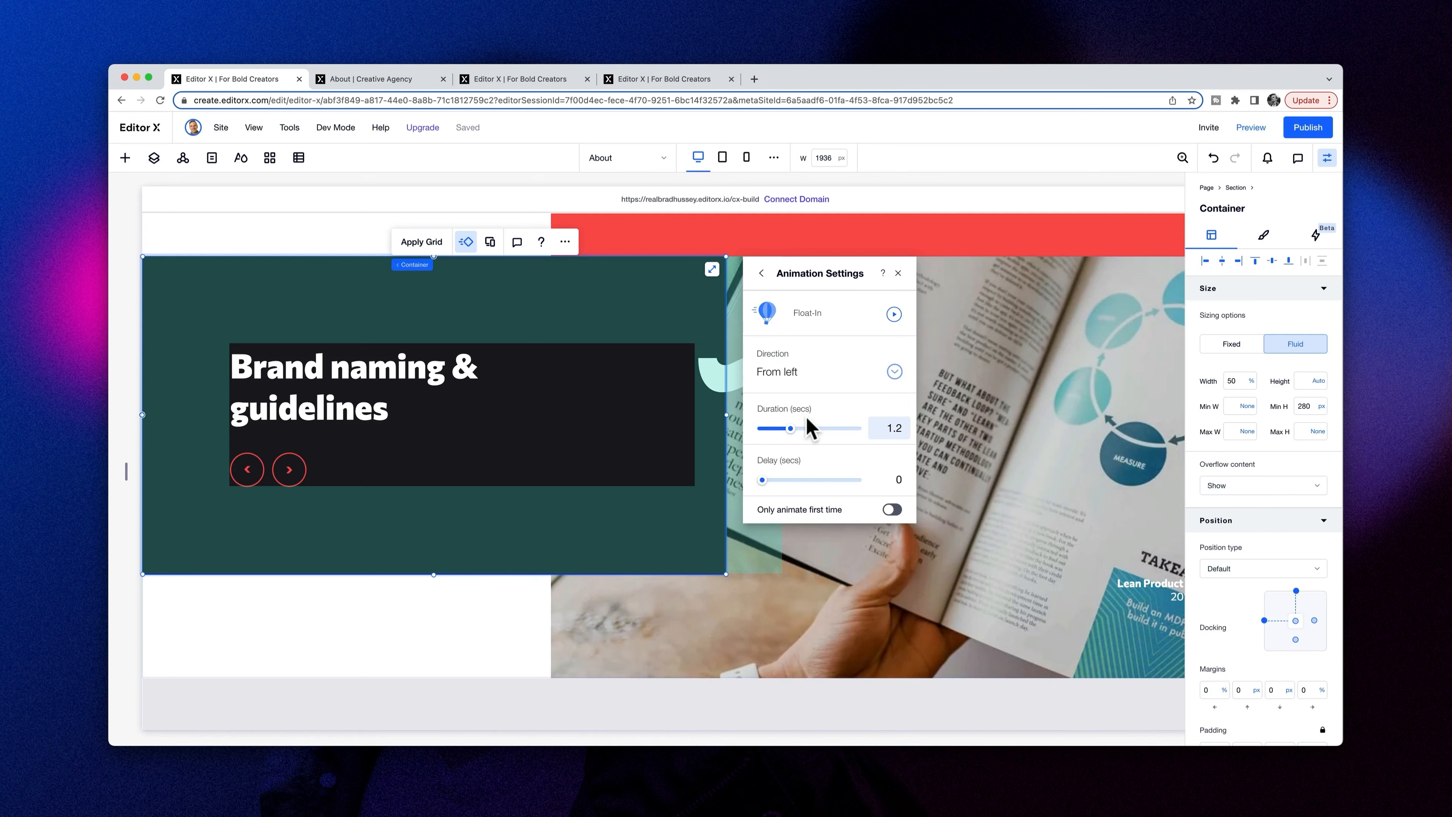
- Apply a Glide-In animation to the open-book image container and adjust its direction so it enters from the right
{"action": "left_click", "coordinate": [1040, 354]}
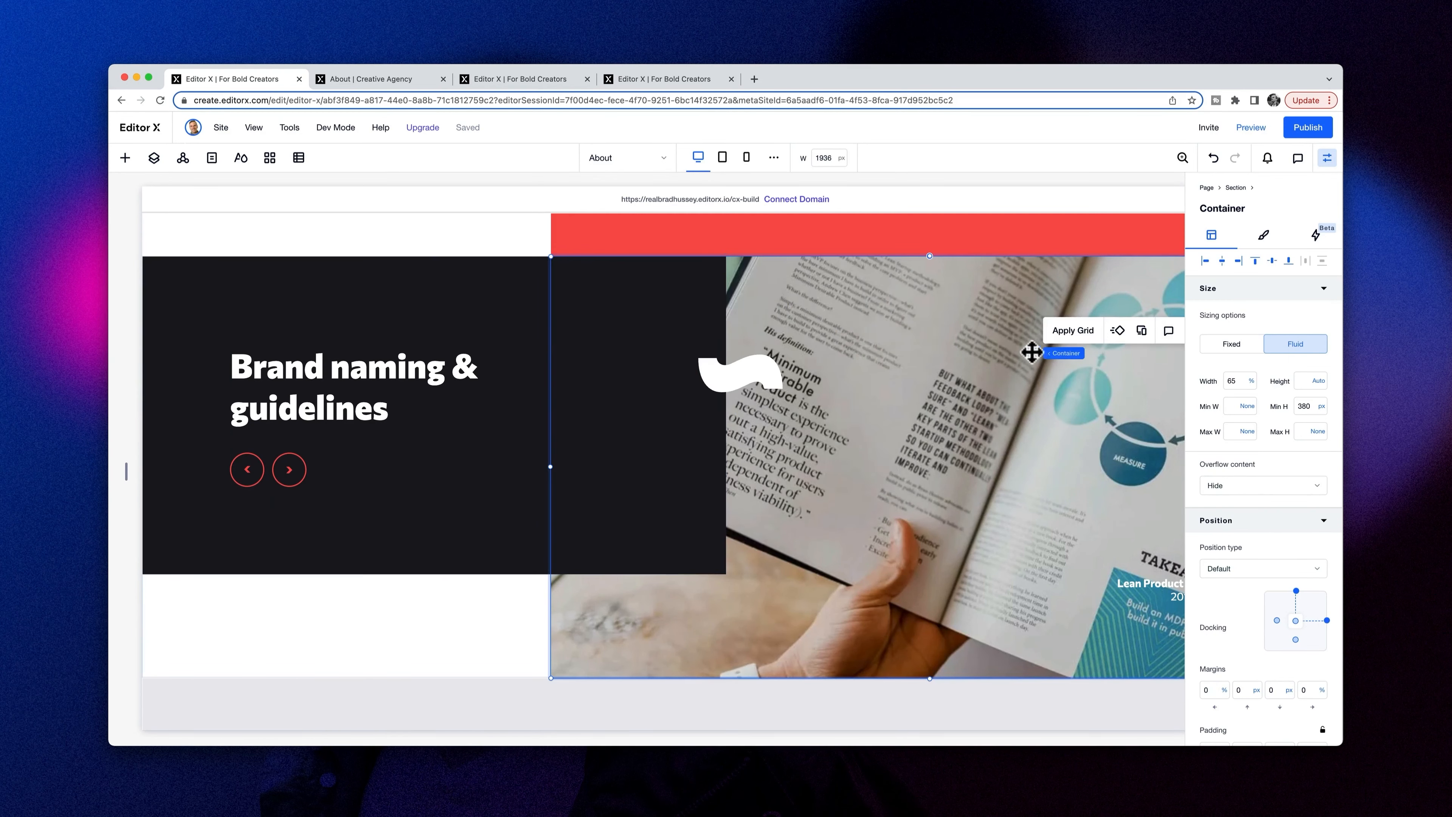
{"action": "left_click", "coordinate": [1117, 330]}
{"action": "left_click", "coordinate": [503, 480]}
{"action": "left_click", "coordinate": [452, 592]}
{"action": "left_click_drag", "start_coordinate": [409, 389], "coordinate": [466, 392]}
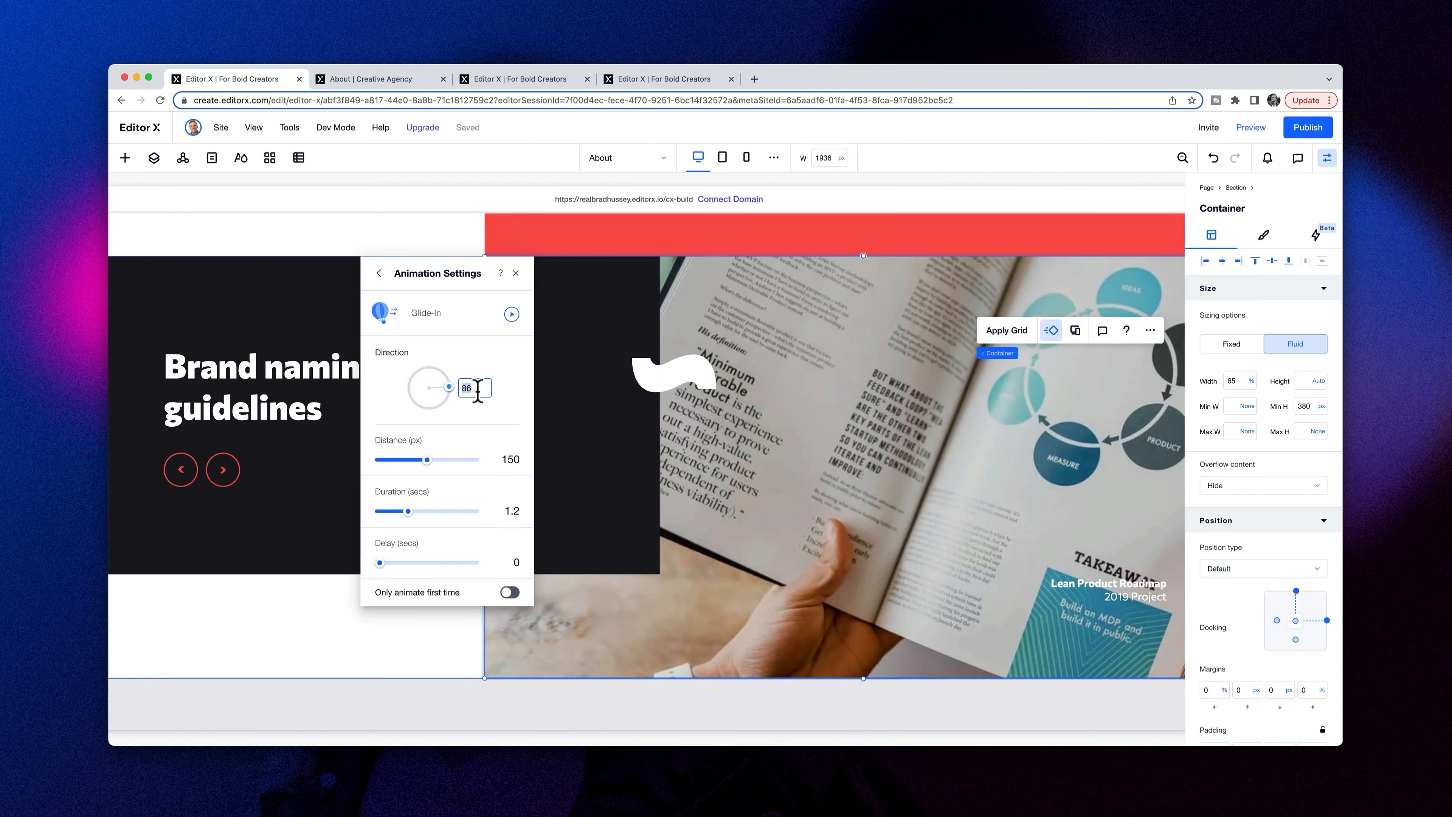
- Apply a Fade-In animation with a 1-second delay to the white squiggle vector art
{"action": "left_click", "coordinate": [686, 378]}
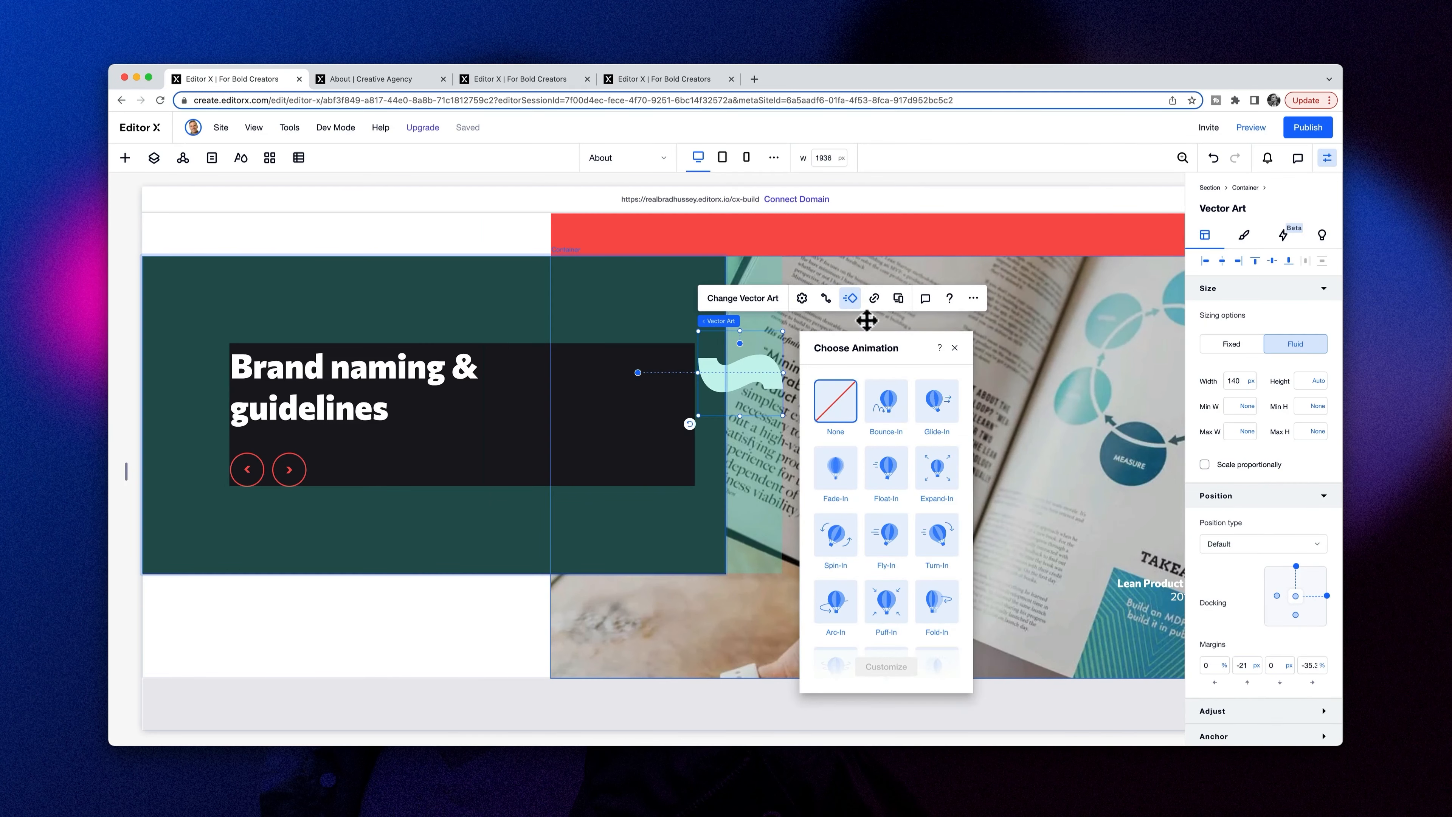
{"action": "left_click", "coordinate": [836, 467]}
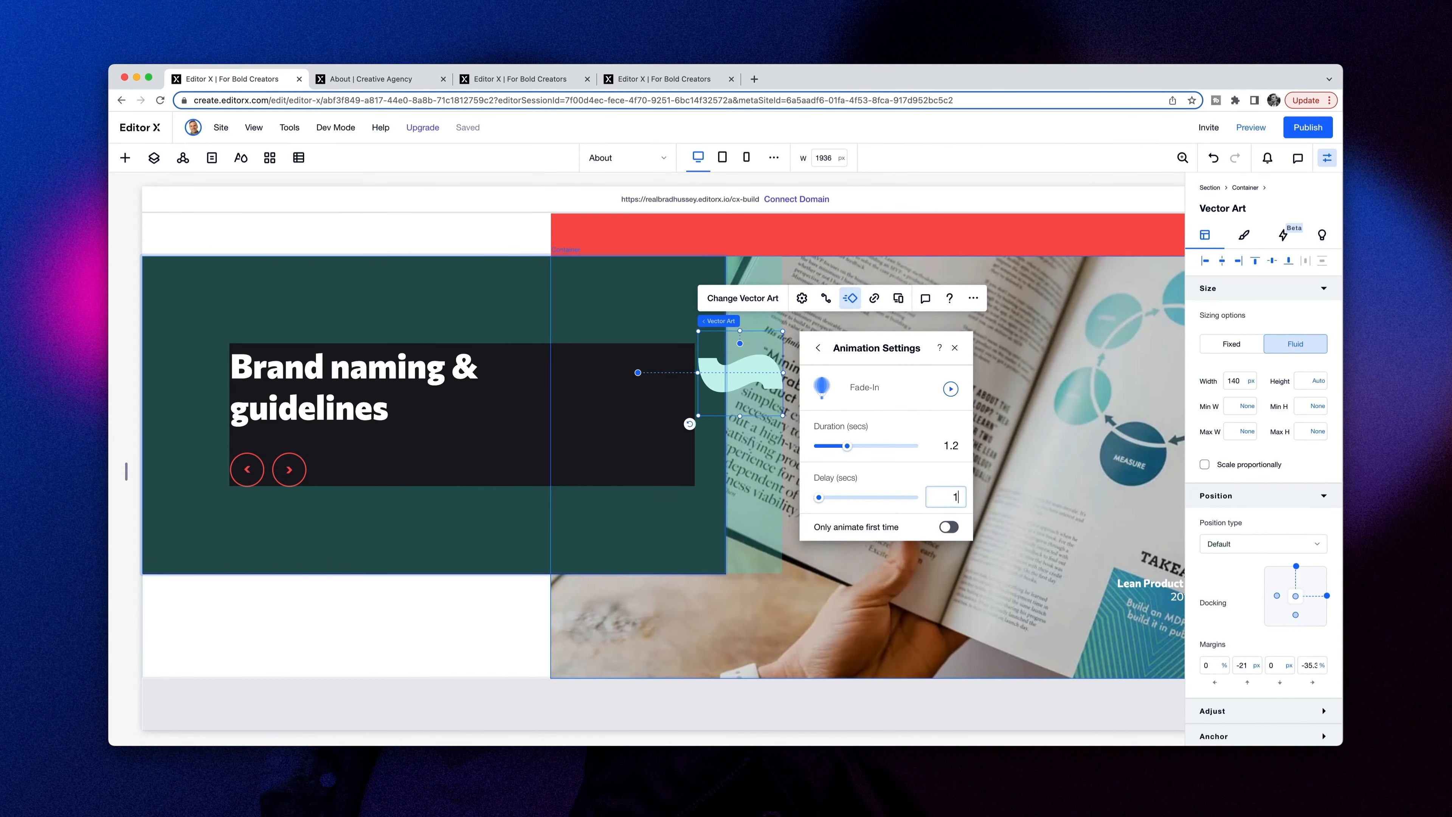
{"action": "left_click", "coordinate": [1009, 465]}
- Preview the entrance animations of the "Brand naming & guidelines" section and return to editing
{"action": "left_click", "coordinate": [1251, 127]}
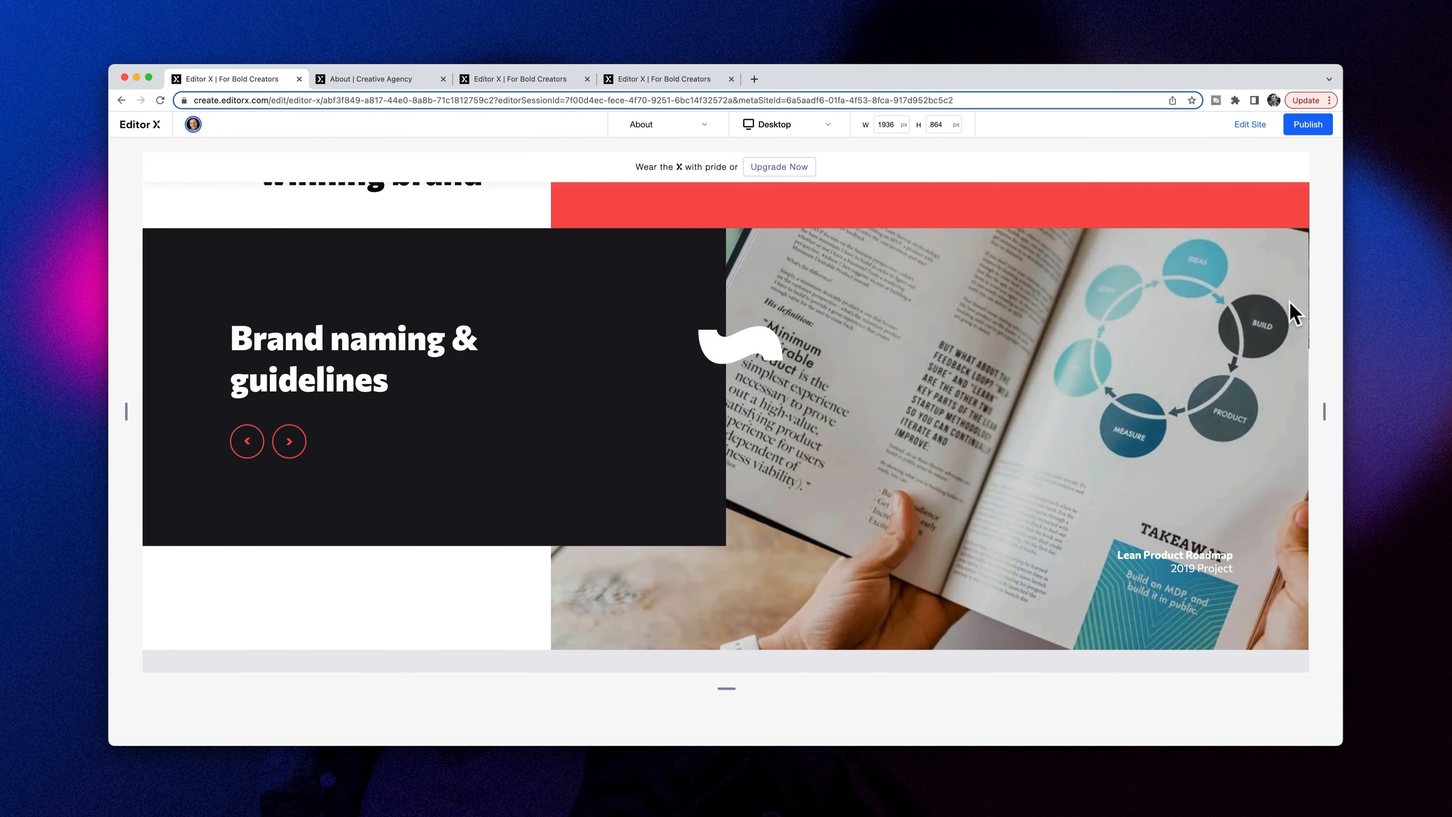
{"action": "scroll", "coordinate": [1086, 349], "scroll_direction": "down", "scroll_amount": 2}
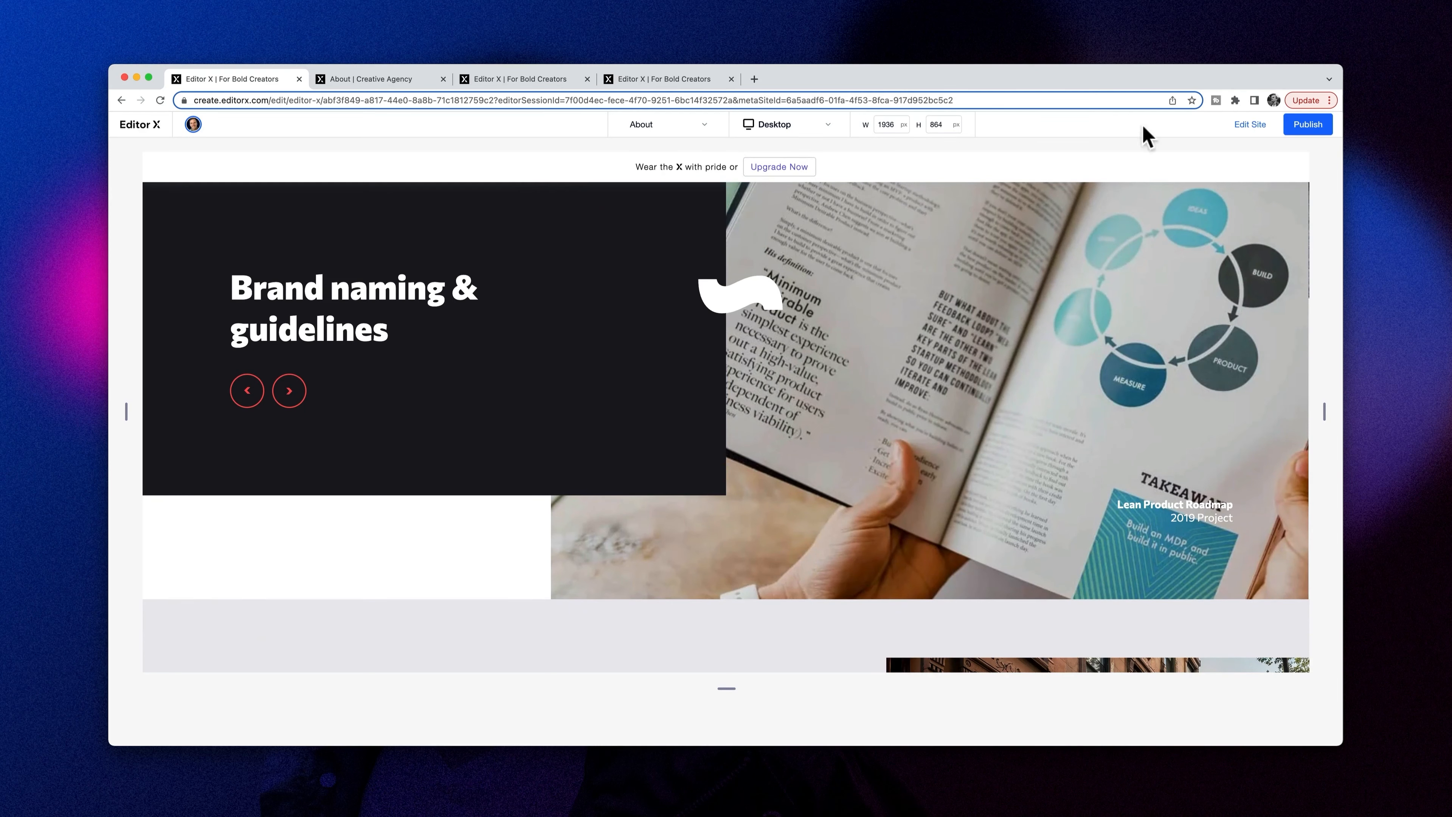
{"action": "left_click", "coordinate": [1275, 122]}
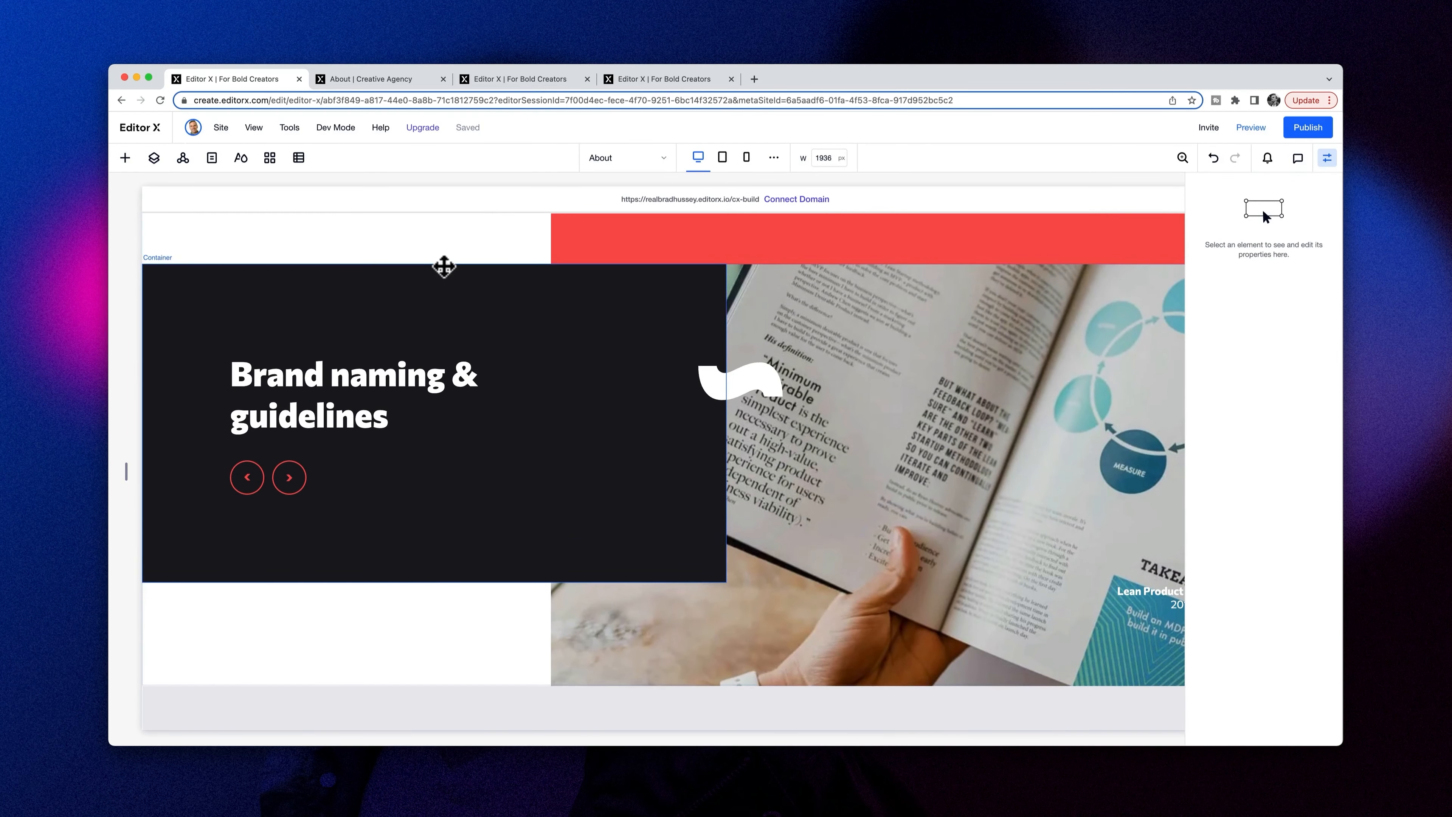
- Set the position type of the dark "Brand naming & guidelines" container to Sticky
{"action": "left_click", "coordinate": [444, 270]}
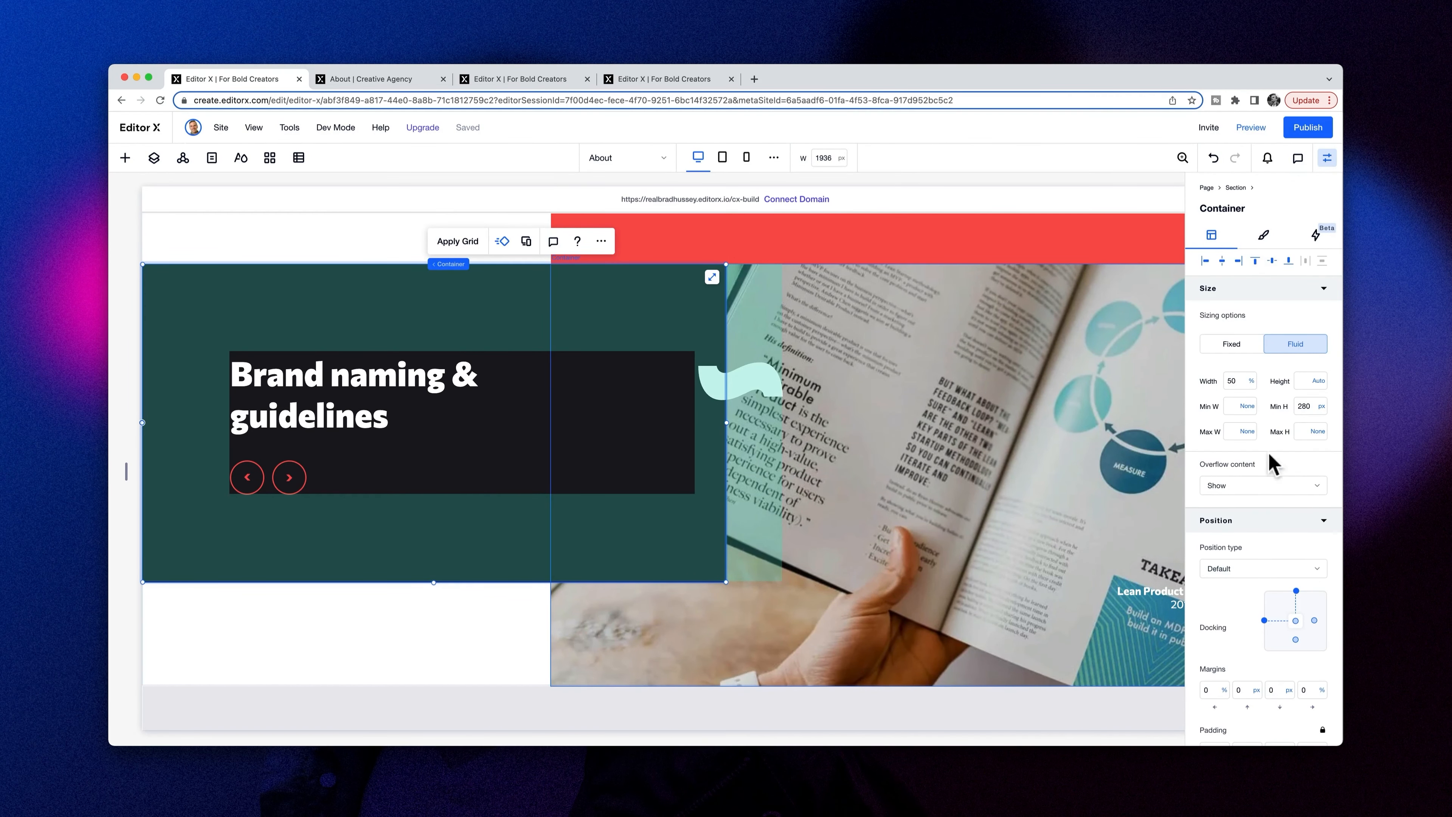
{"action": "scroll", "coordinate": [1259, 540], "scroll_direction": "down", "scroll_amount": 2}
{"action": "left_click", "coordinate": [1256, 516]}
{"action": "left_click", "coordinate": [1241, 543]}
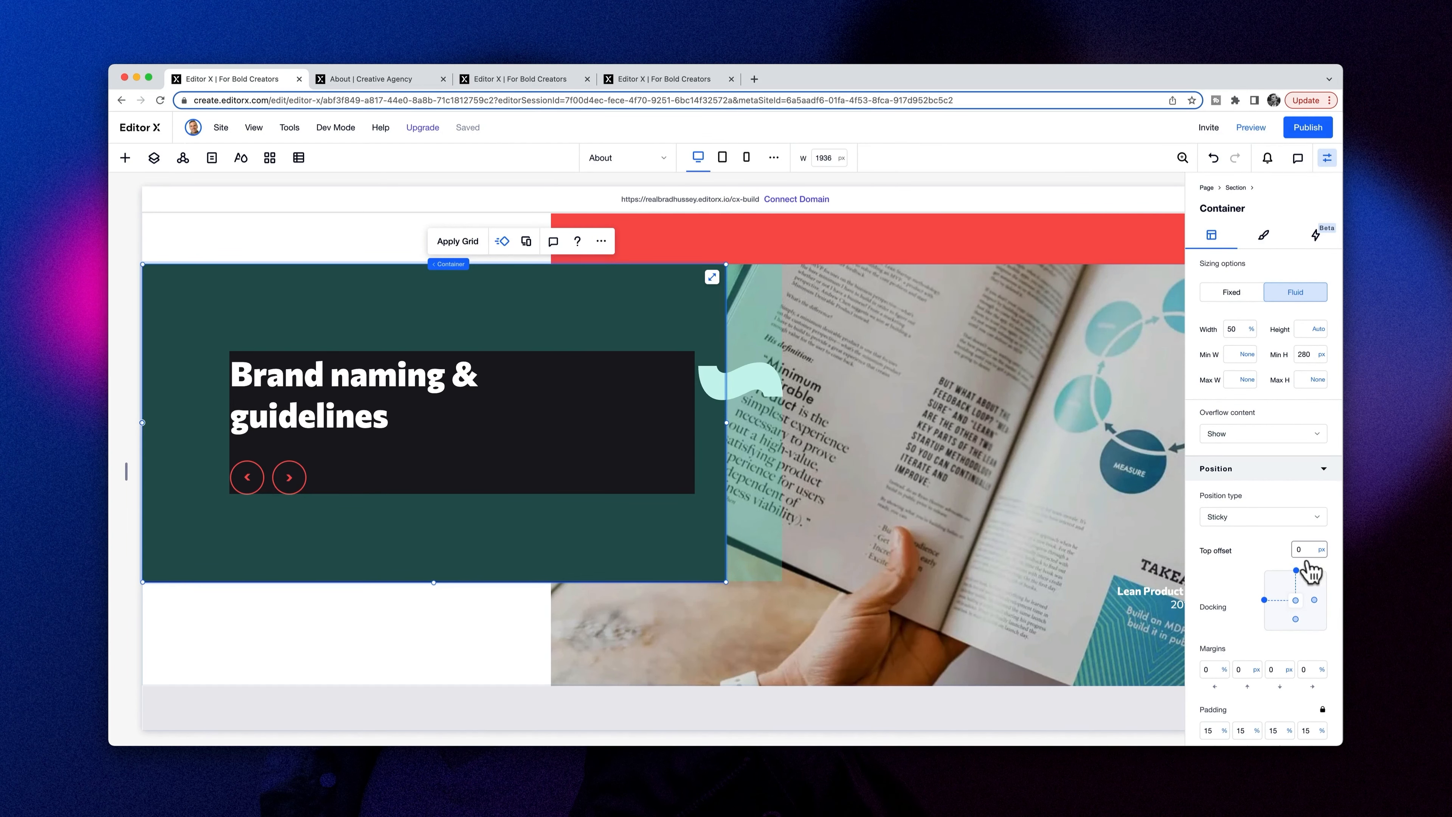
- Preview the "Brand naming & guidelines" section and scroll to check the dark container's sticky behaviour against the image
{"action": "scroll", "coordinate": [538, 269], "scroll_direction": "down", "scroll_amount": 2}
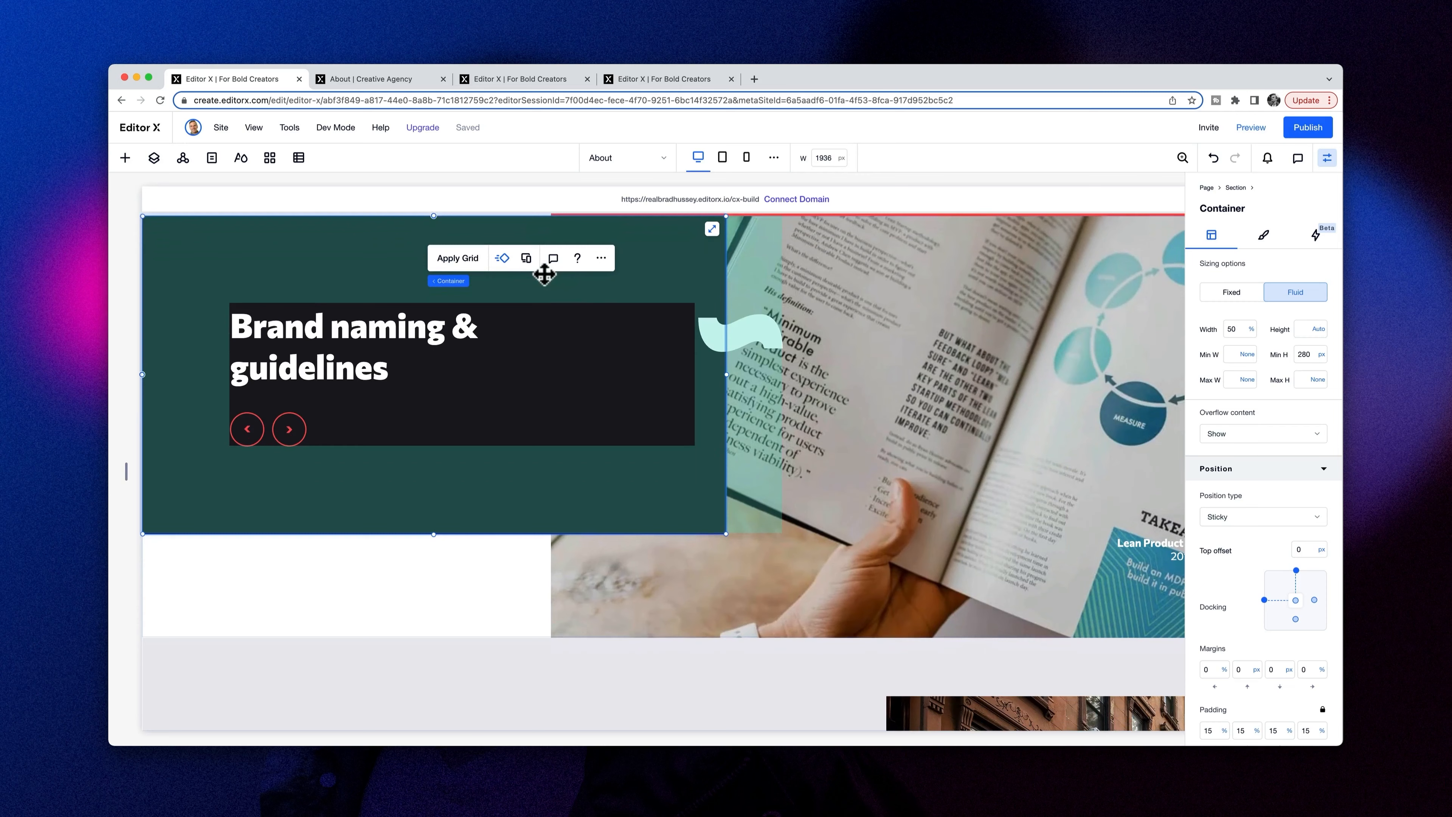
{"action": "left_click", "coordinate": [1251, 127]}
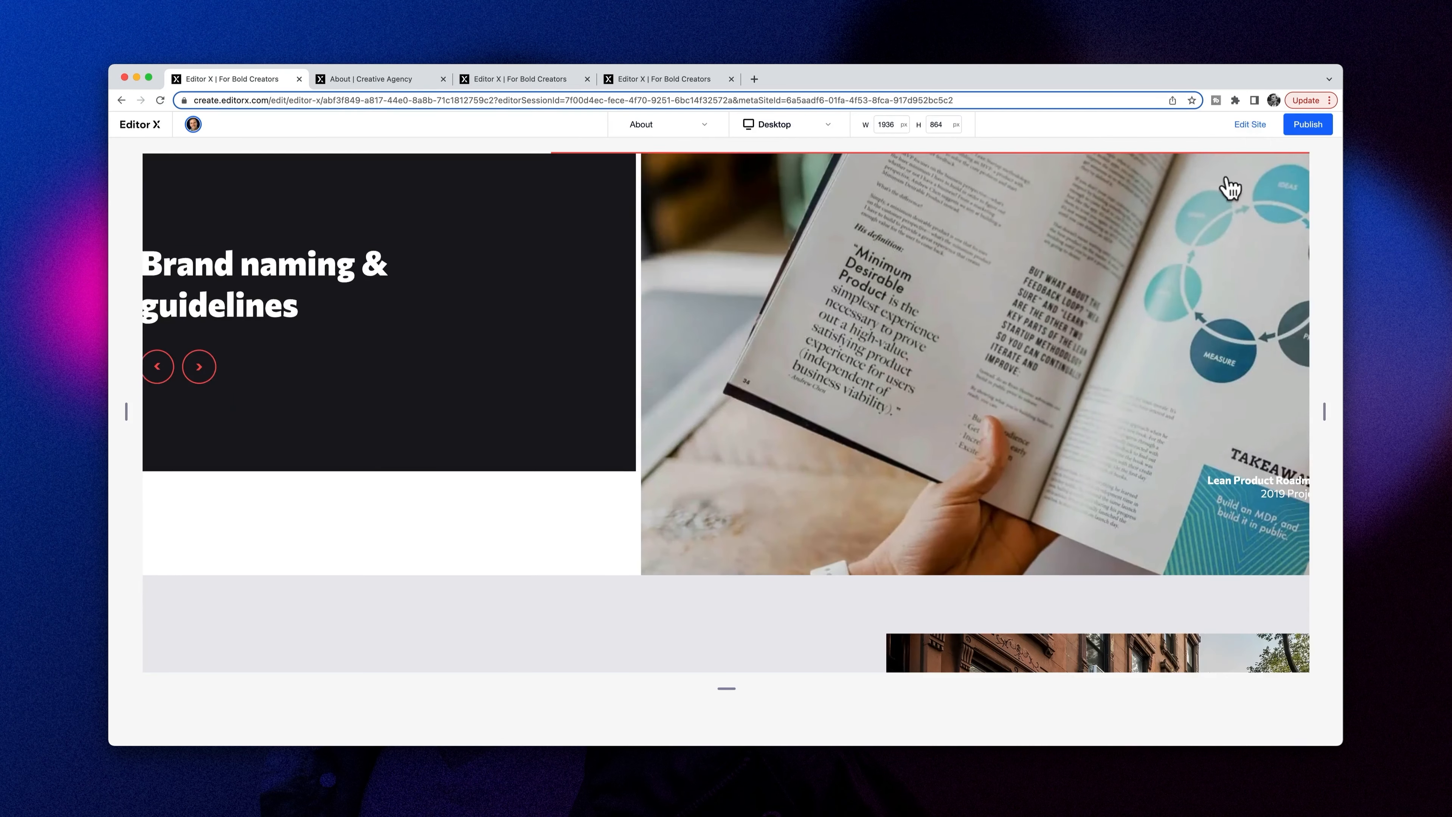
{"action": "scroll", "coordinate": [1207, 372], "scroll_direction": "down", "scroll_amount": 2}
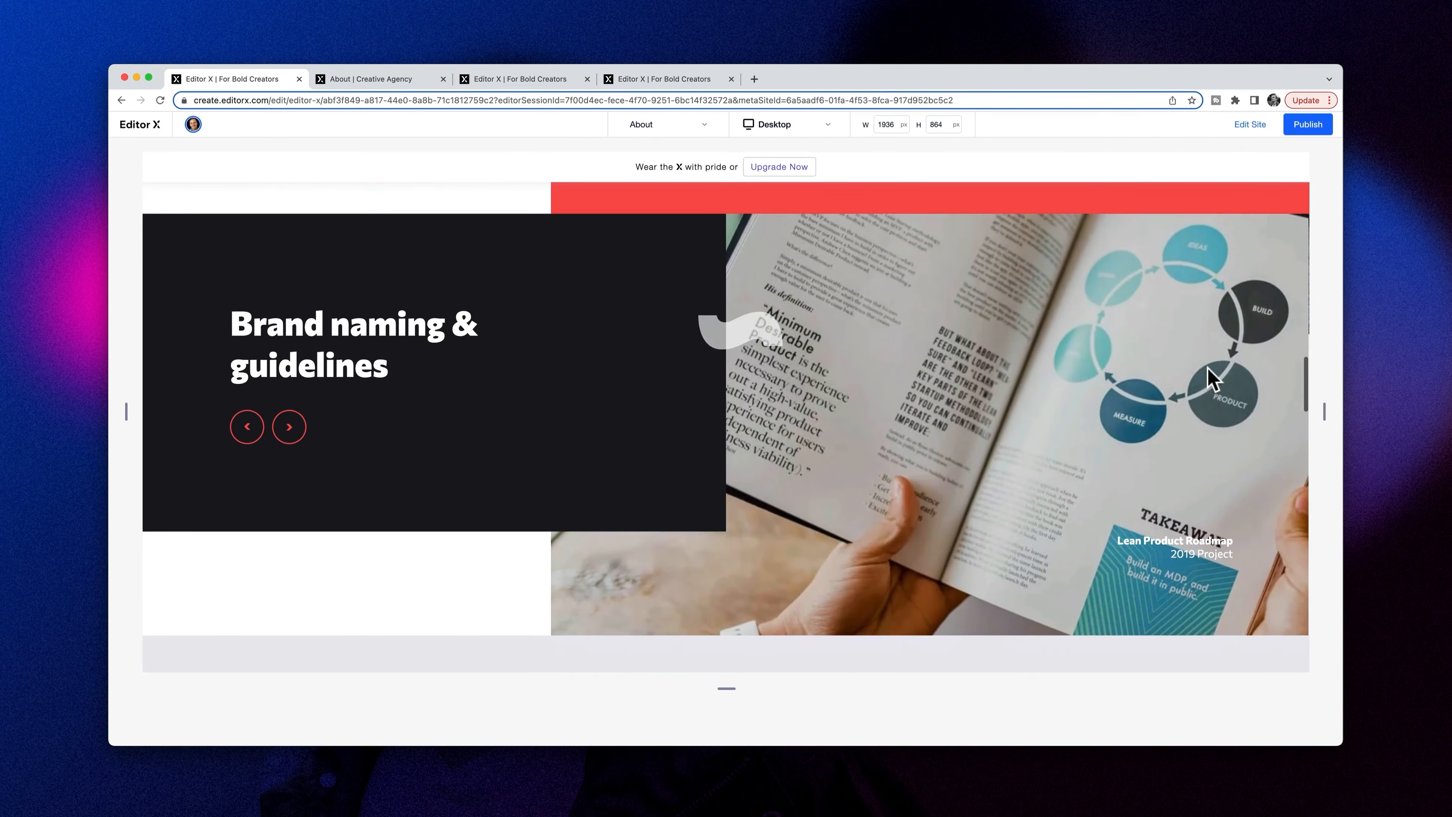
{"action": "scroll", "coordinate": [1212, 377], "scroll_direction": "down", "scroll_amount": 3}
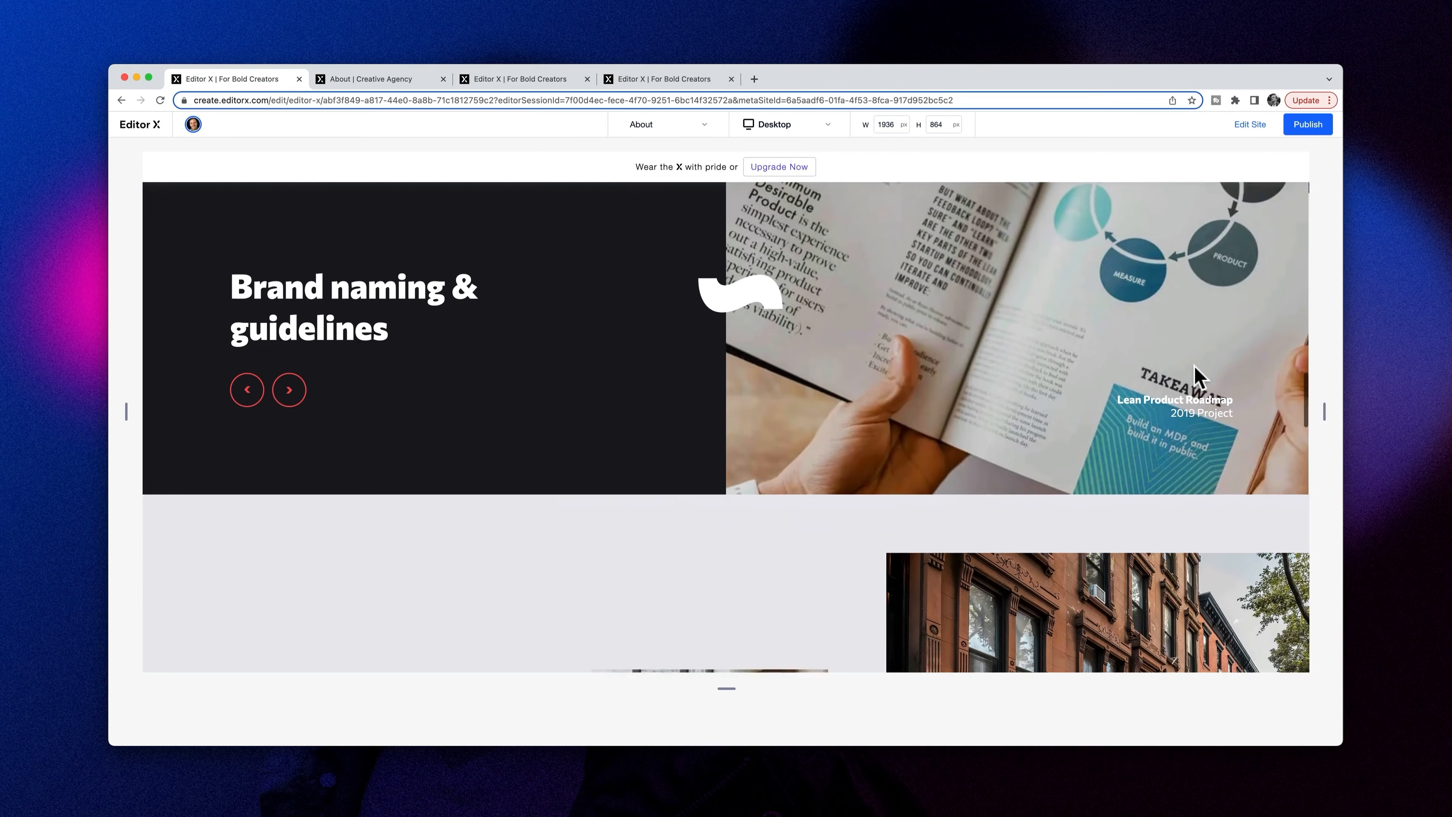
{"action": "scroll", "coordinate": [1126, 352], "scroll_direction": "up", "scroll_amount": 2}
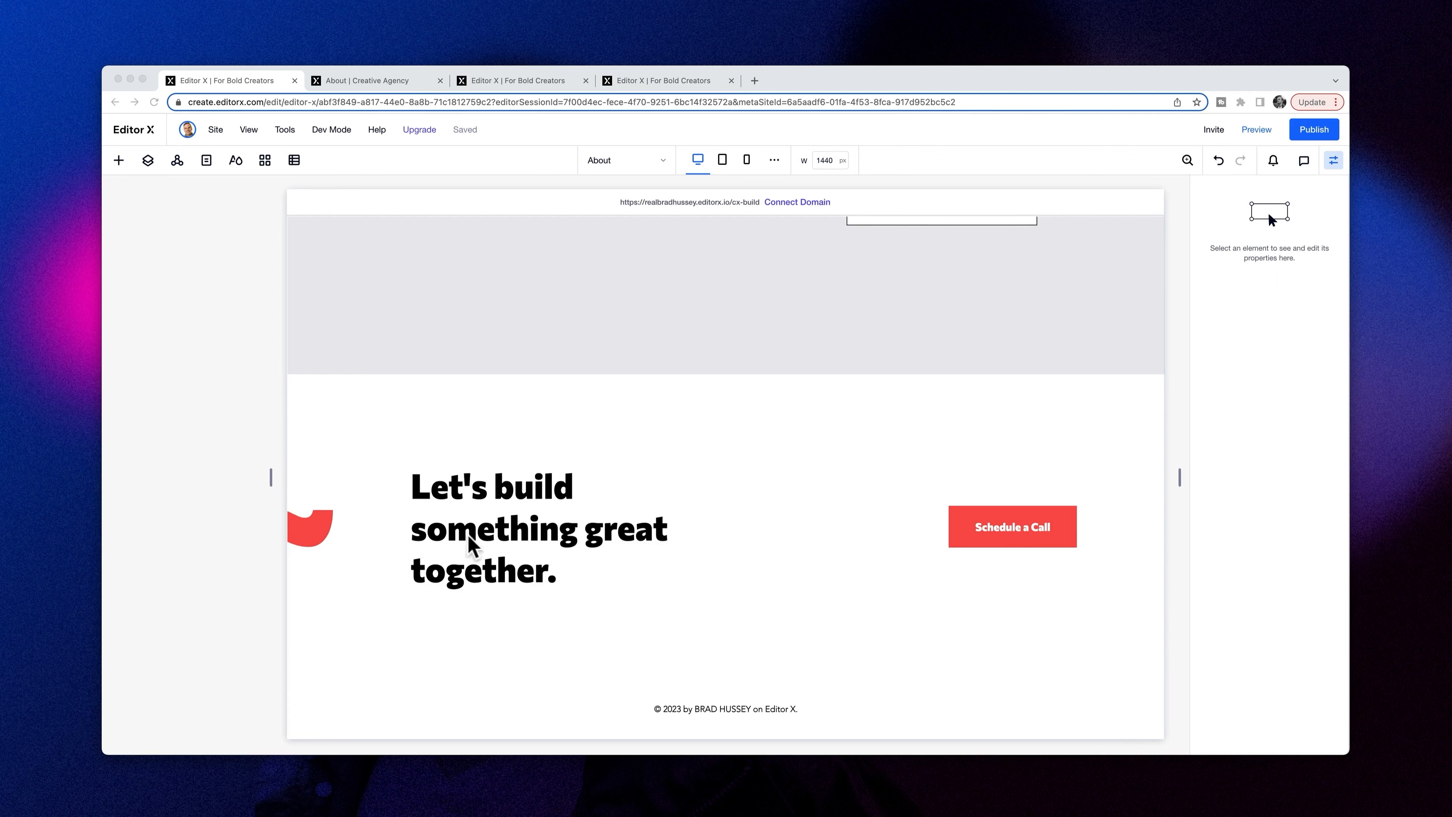
- Try a Float-In animation from the left on the red squiggle vector art beside the "Let's build something great together." heading
{"action": "left_click", "coordinate": [304, 522]}
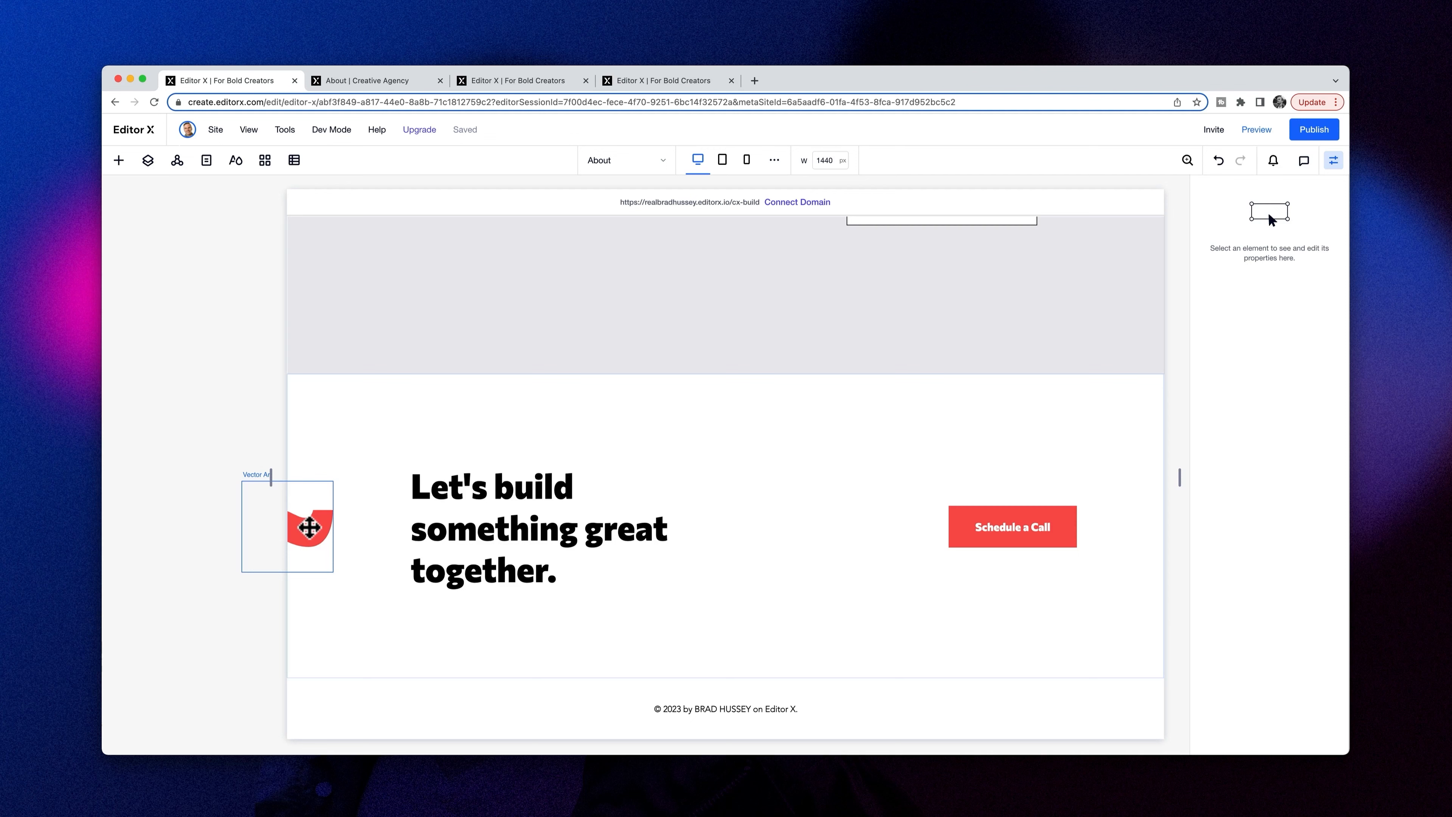
{"action": "left_click", "coordinate": [309, 527]}
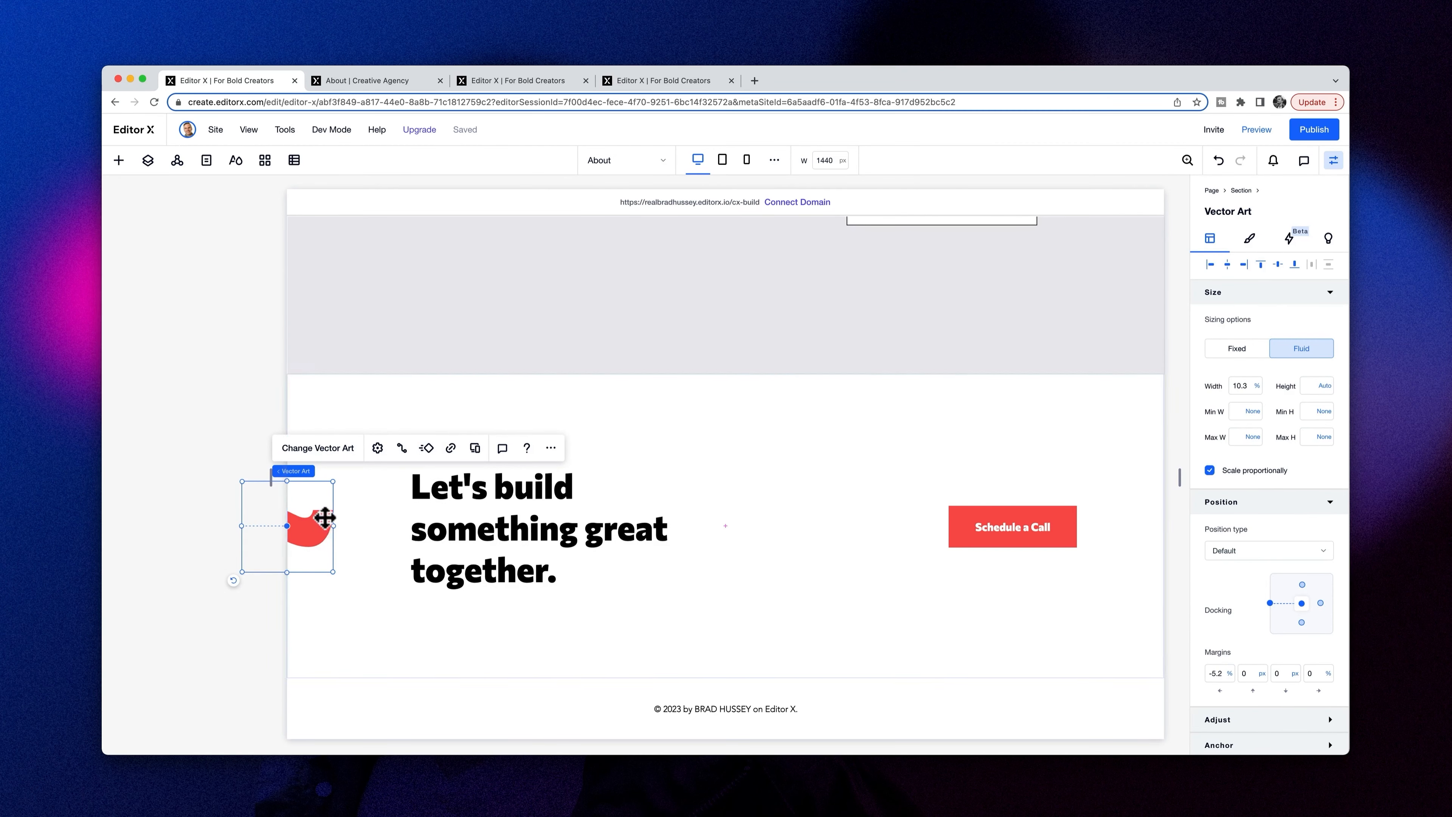
{"action": "left_click", "coordinate": [427, 448]}
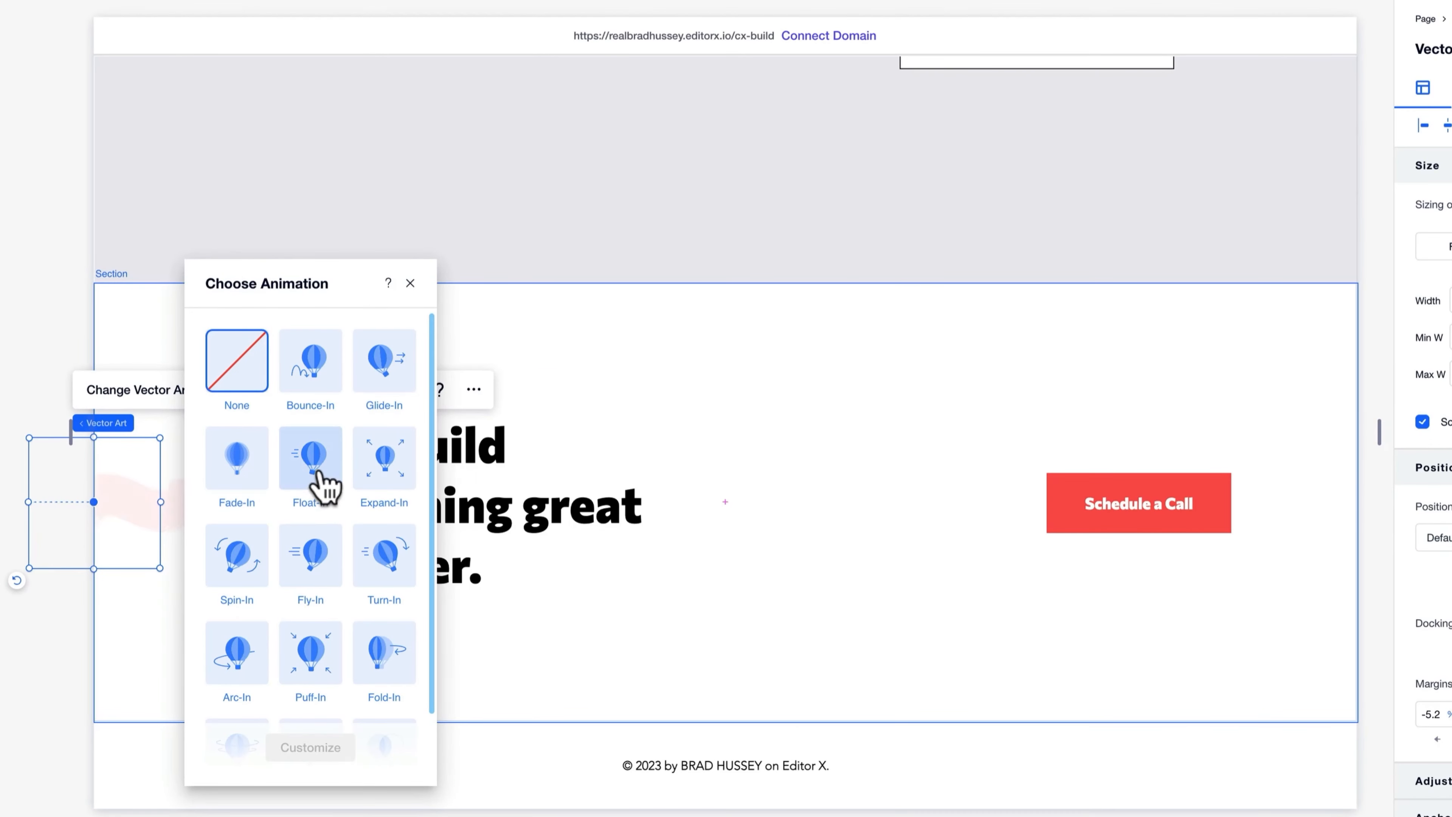
{"action": "left_click", "coordinate": [326, 487]}
{"action": "left_click", "coordinate": [311, 747]}
{"action": "left_click", "coordinate": [269, 427]}
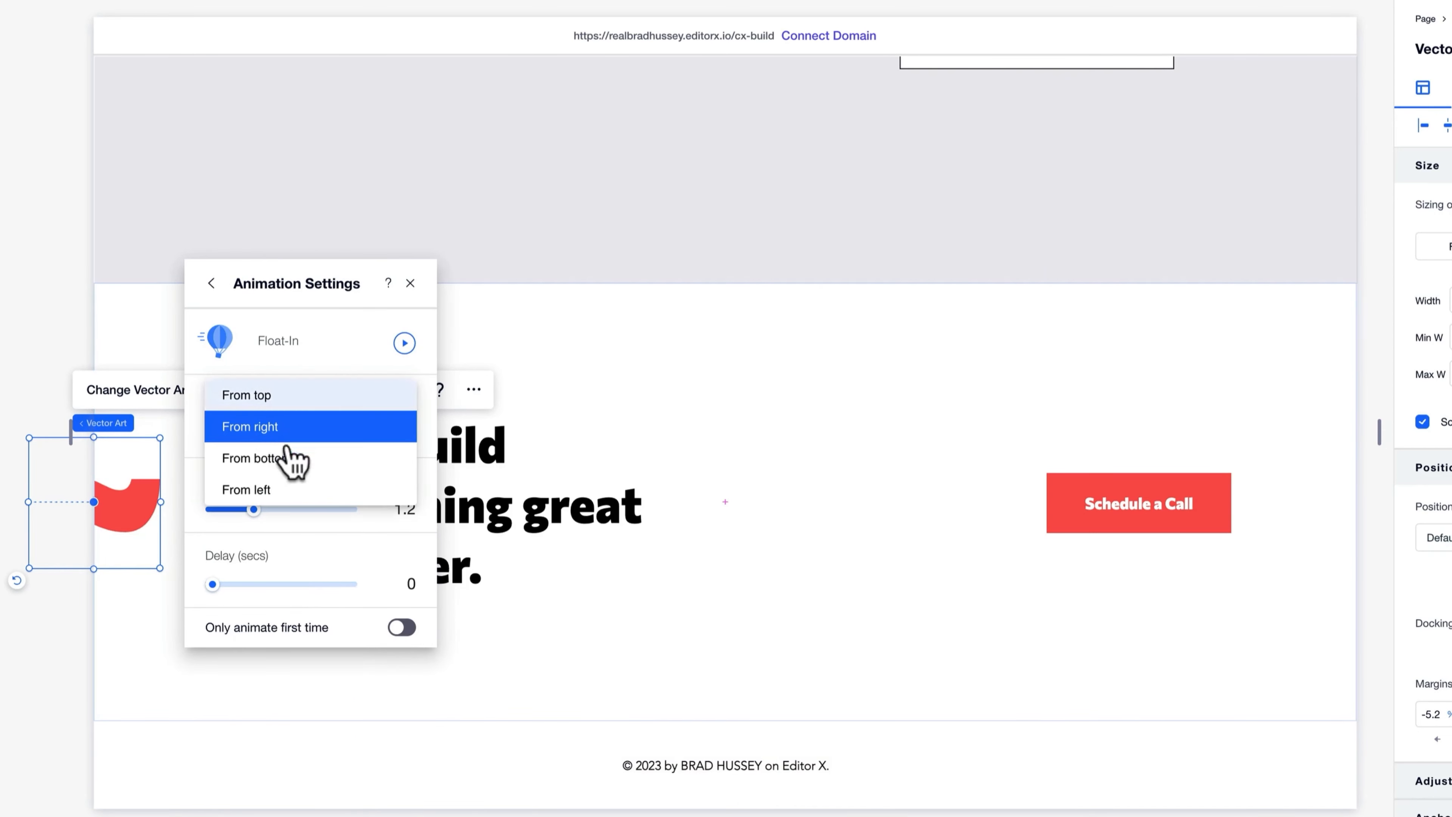
{"action": "left_click", "coordinate": [303, 490]}
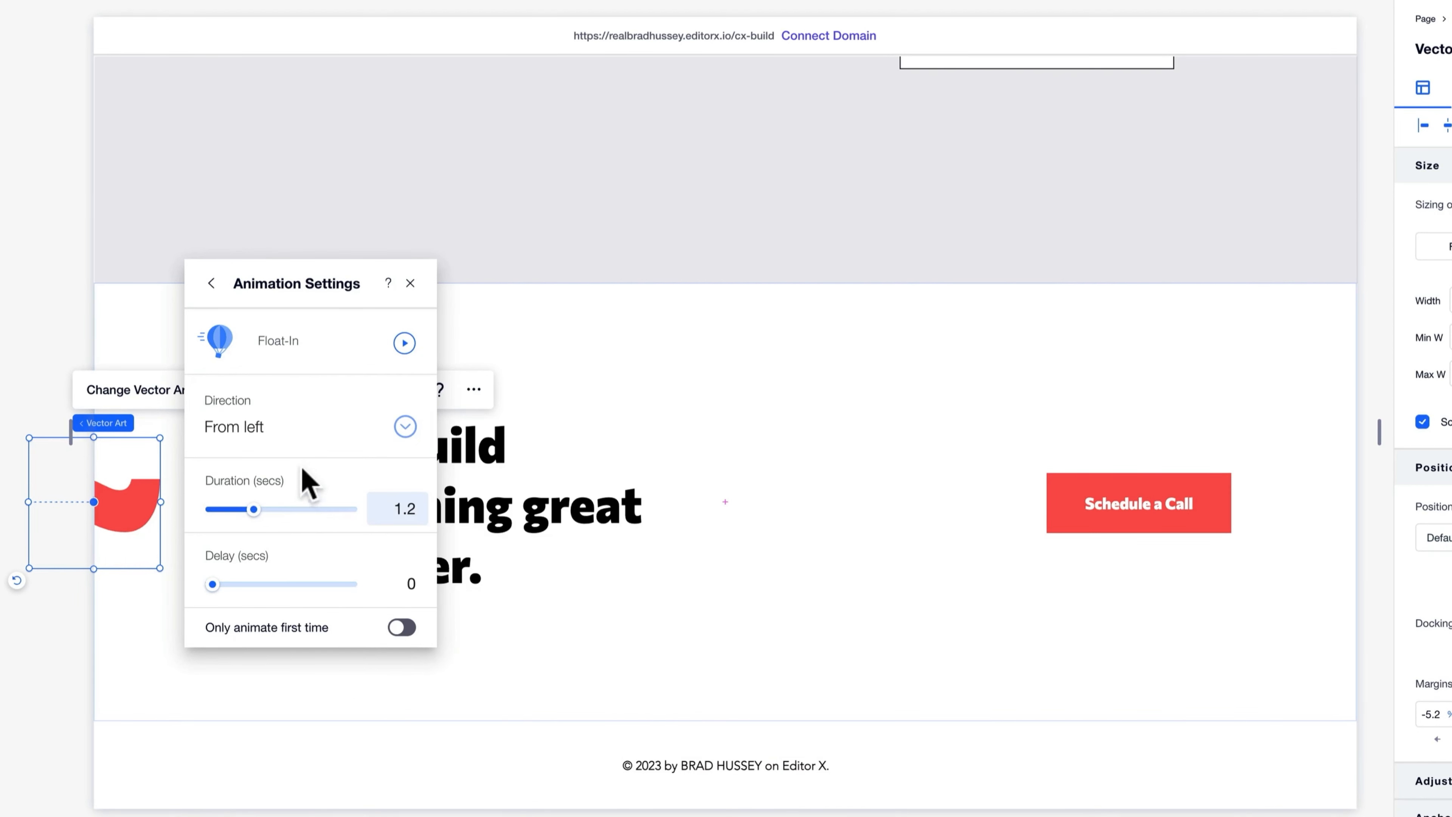
- Change the red squiggle vector art's animation to Reveal from the left
{"action": "left_click", "coordinate": [211, 282]}
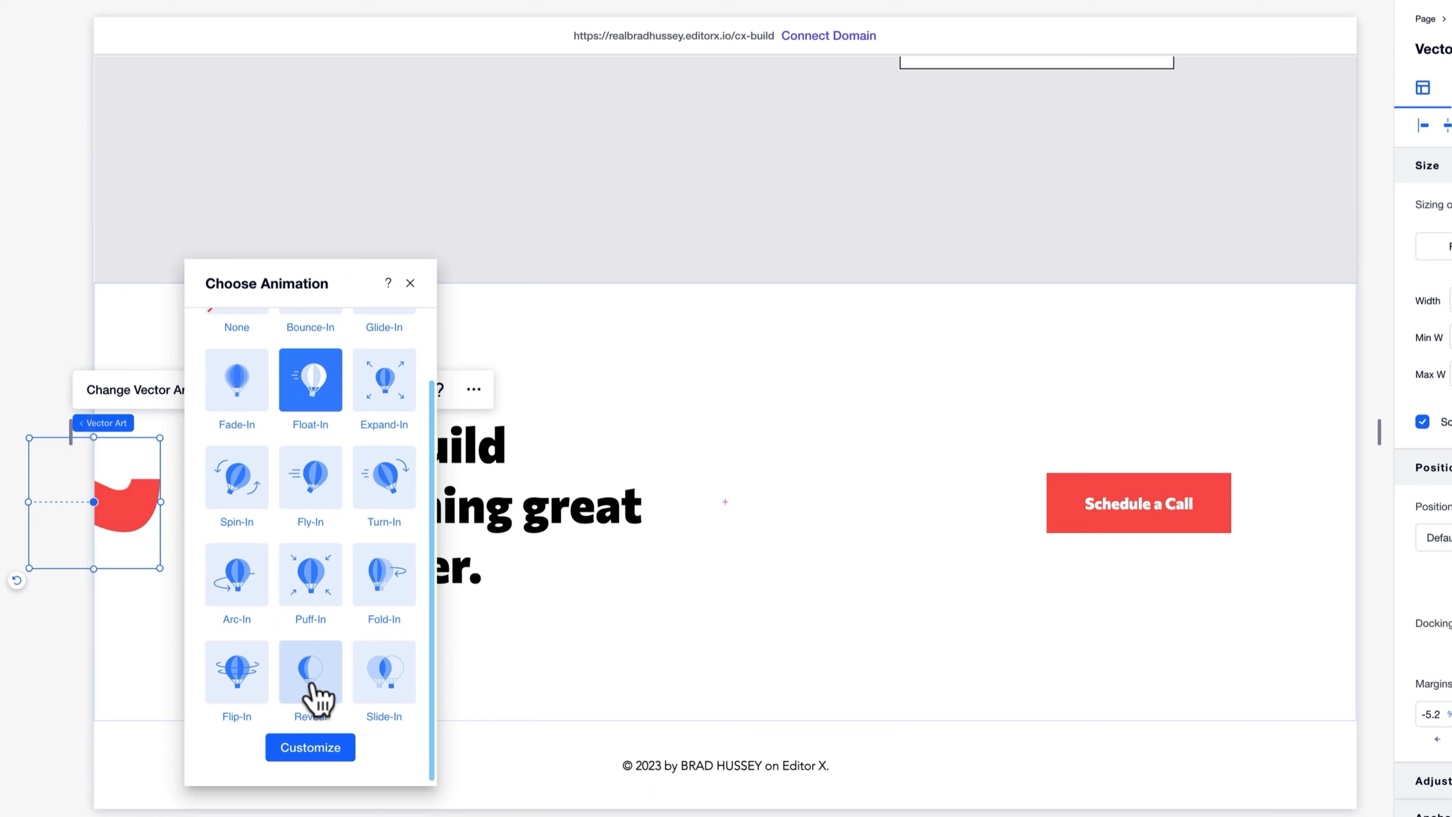
{"action": "left_click", "coordinate": [314, 687]}
{"action": "left_click", "coordinate": [332, 752]}
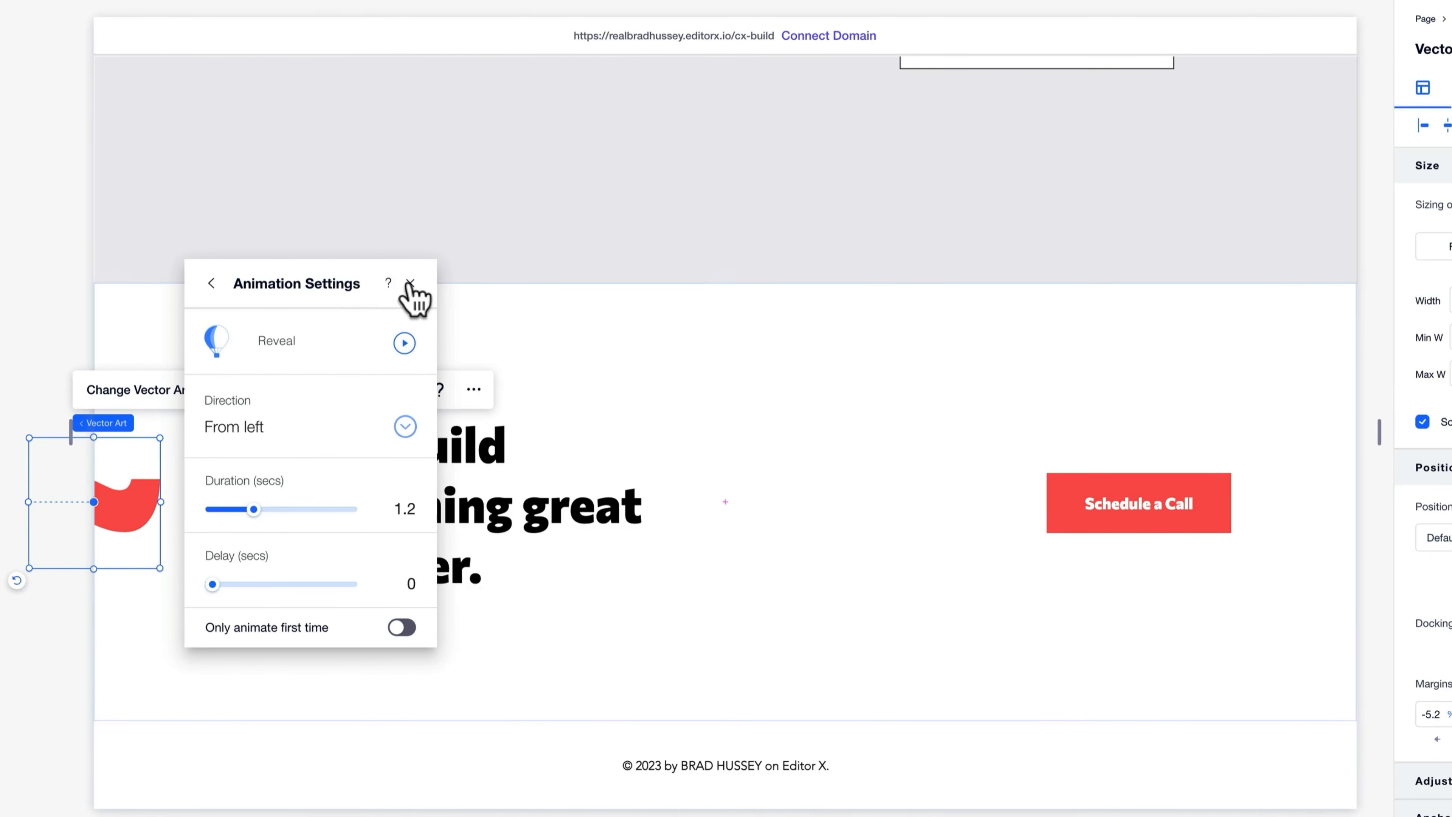
{"action": "left_click", "coordinate": [410, 285]}
- Open the entrance animation choices for the "Let's build something great together." heading
{"action": "left_click", "coordinate": [451, 489]}
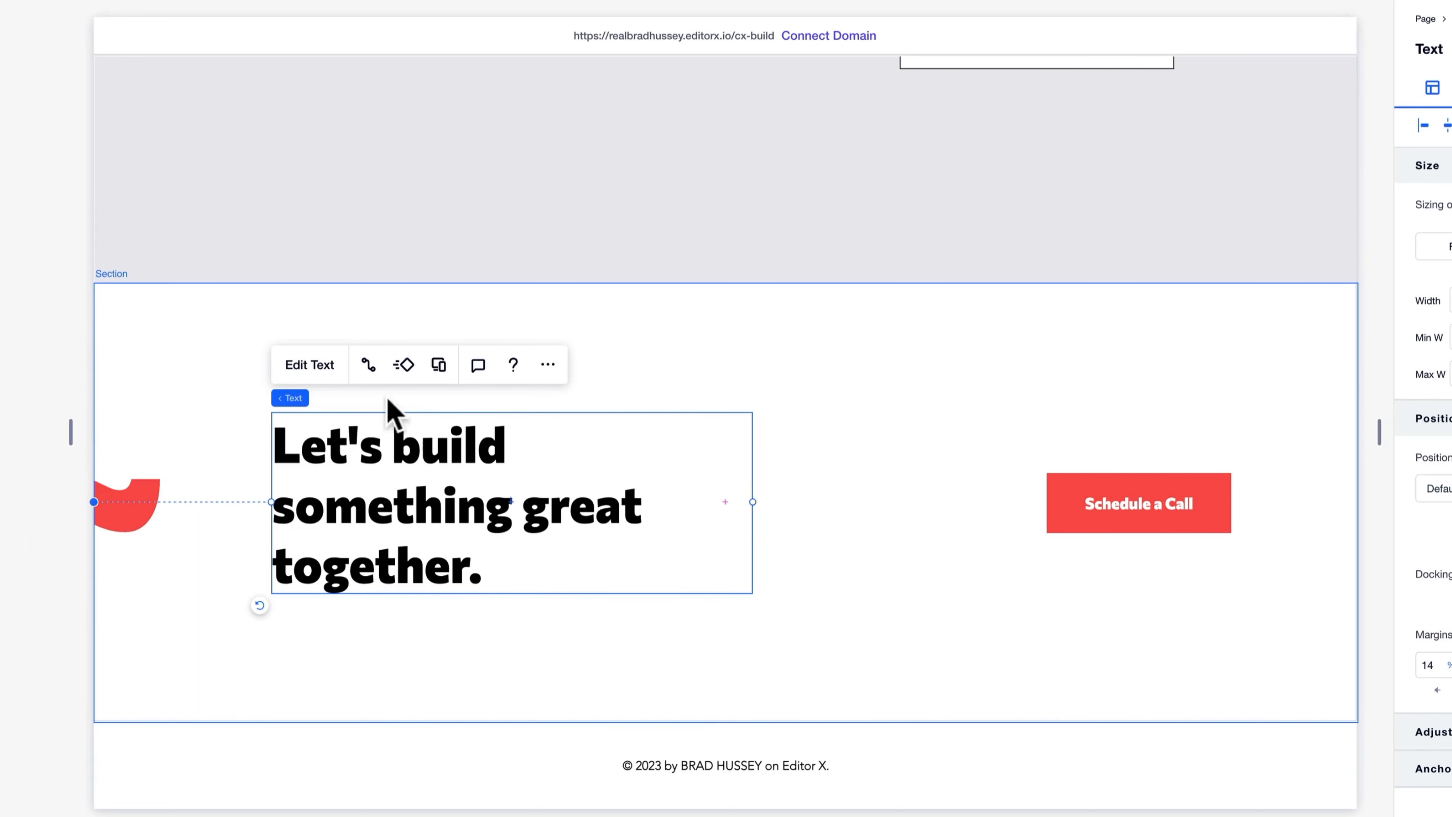
{"action": "left_click", "coordinate": [401, 366]}
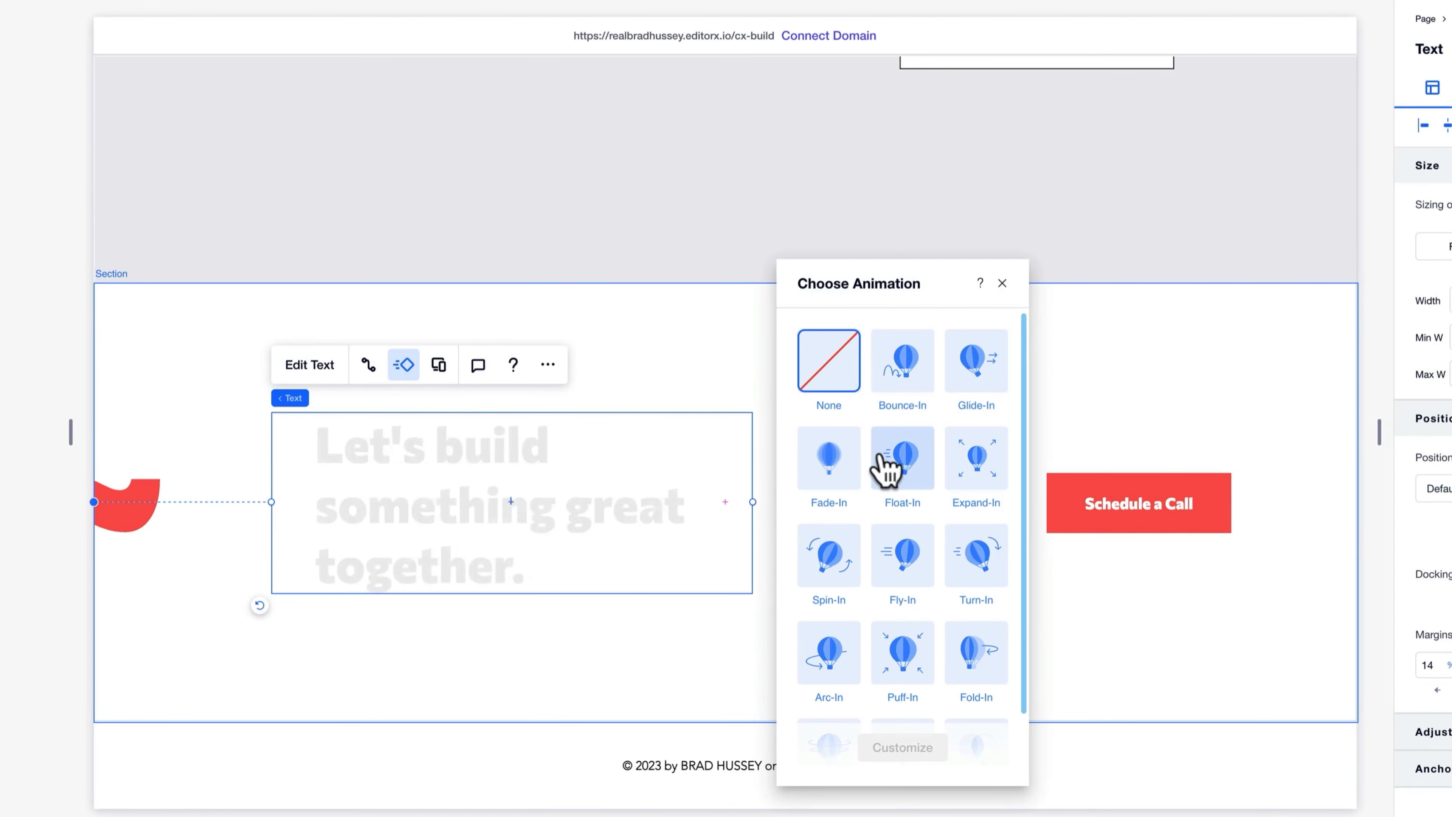
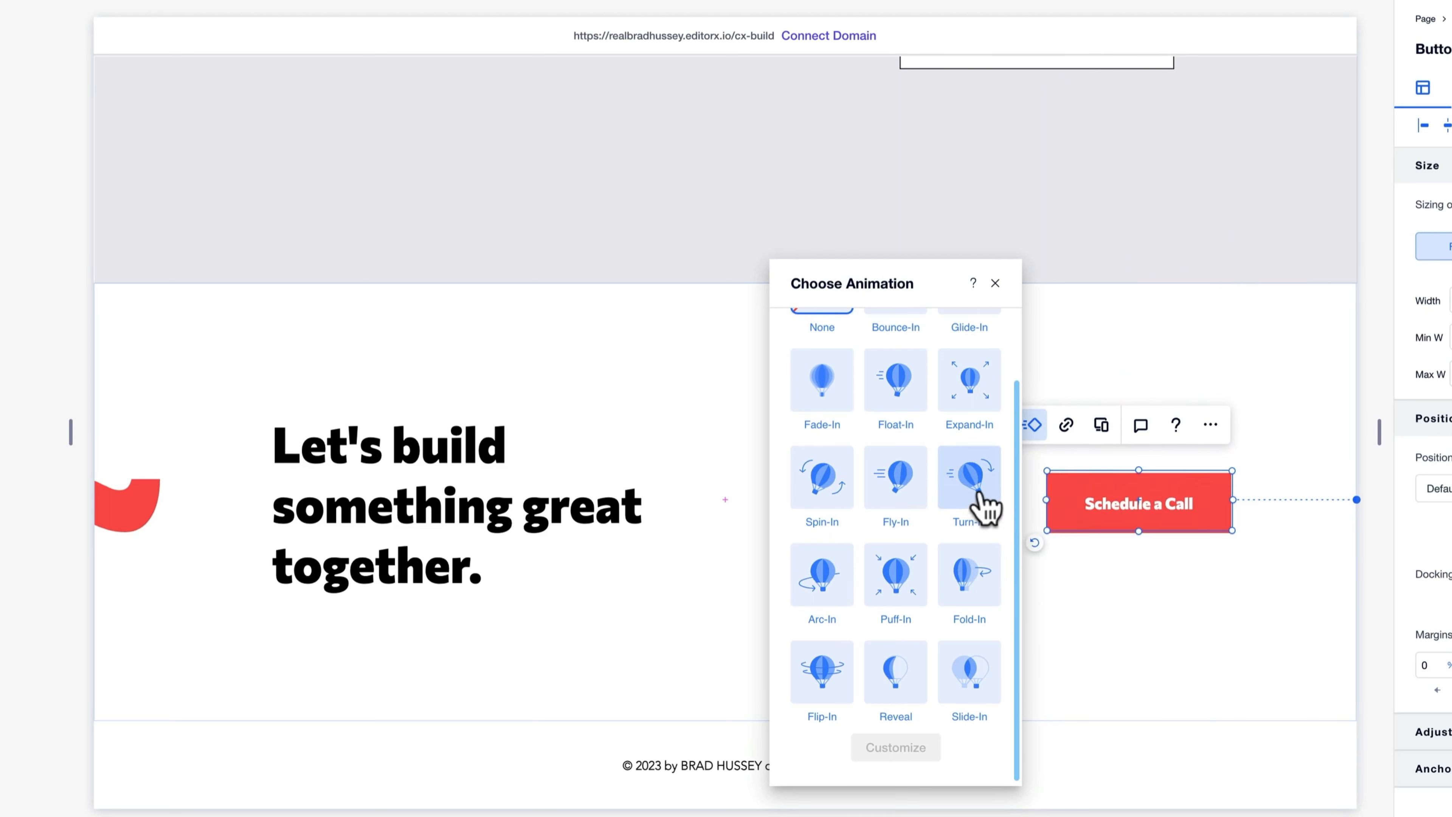
- Apply a Turn-In animation to the "Schedule a Call" button, testing it from the left before returning the direction to From right
{"action": "left_click", "coordinate": [906, 748]}
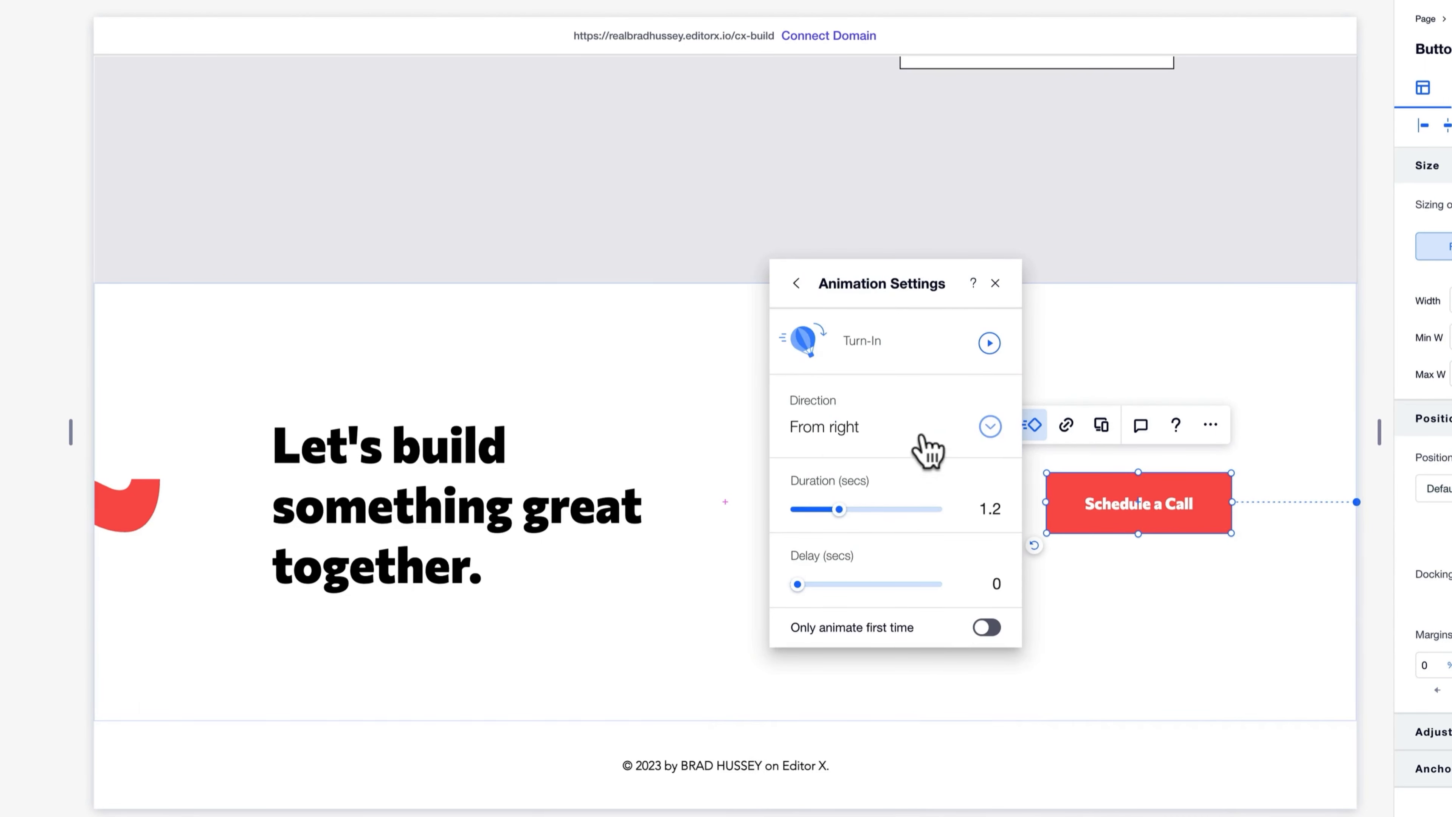
{"action": "left_click", "coordinate": [930, 444]}
{"action": "left_click", "coordinate": [905, 459]}
{"action": "left_click", "coordinate": [998, 346]}
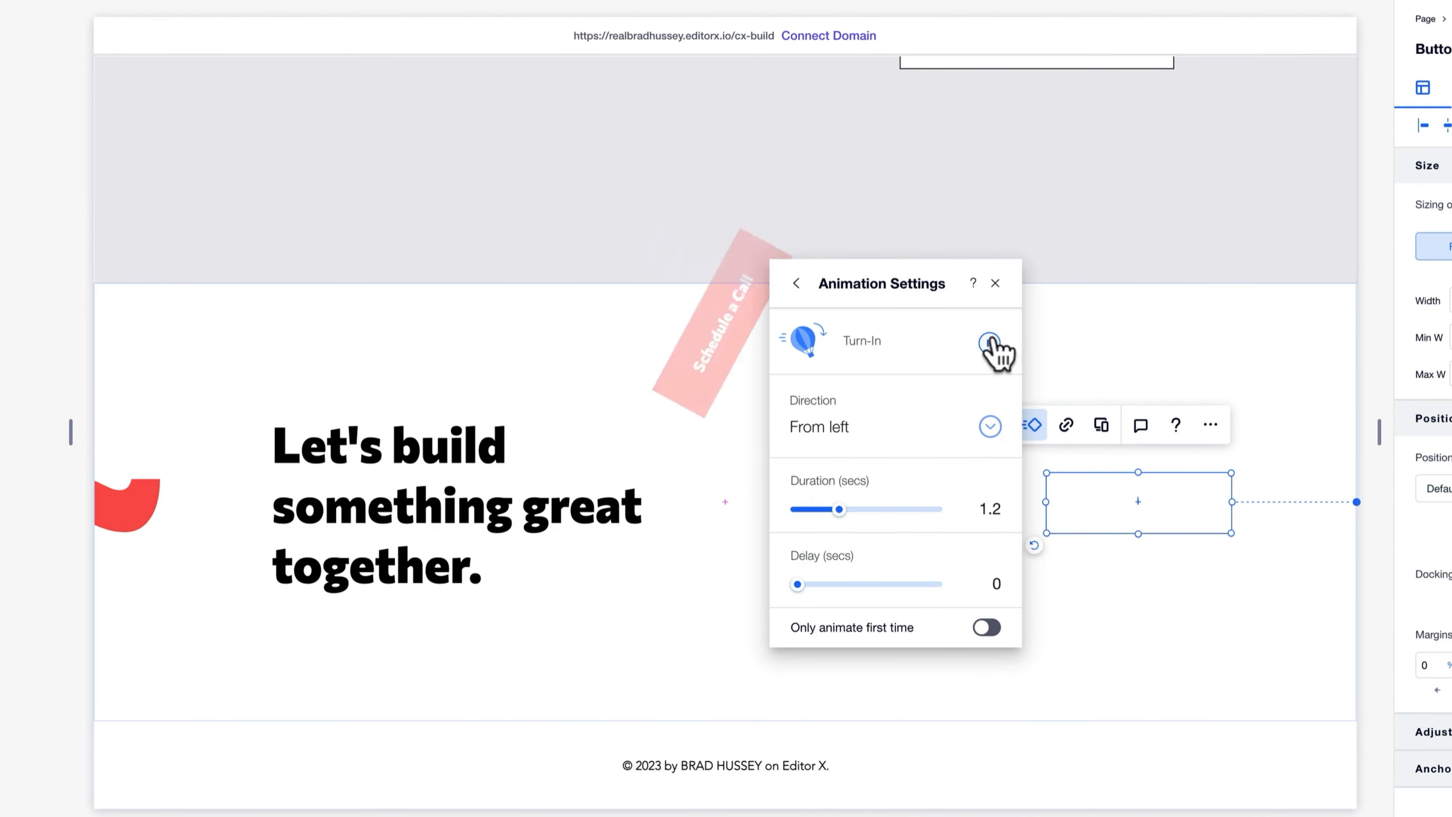
{"action": "left_click", "coordinate": [858, 434]}
{"action": "left_click", "coordinate": [866, 395]}
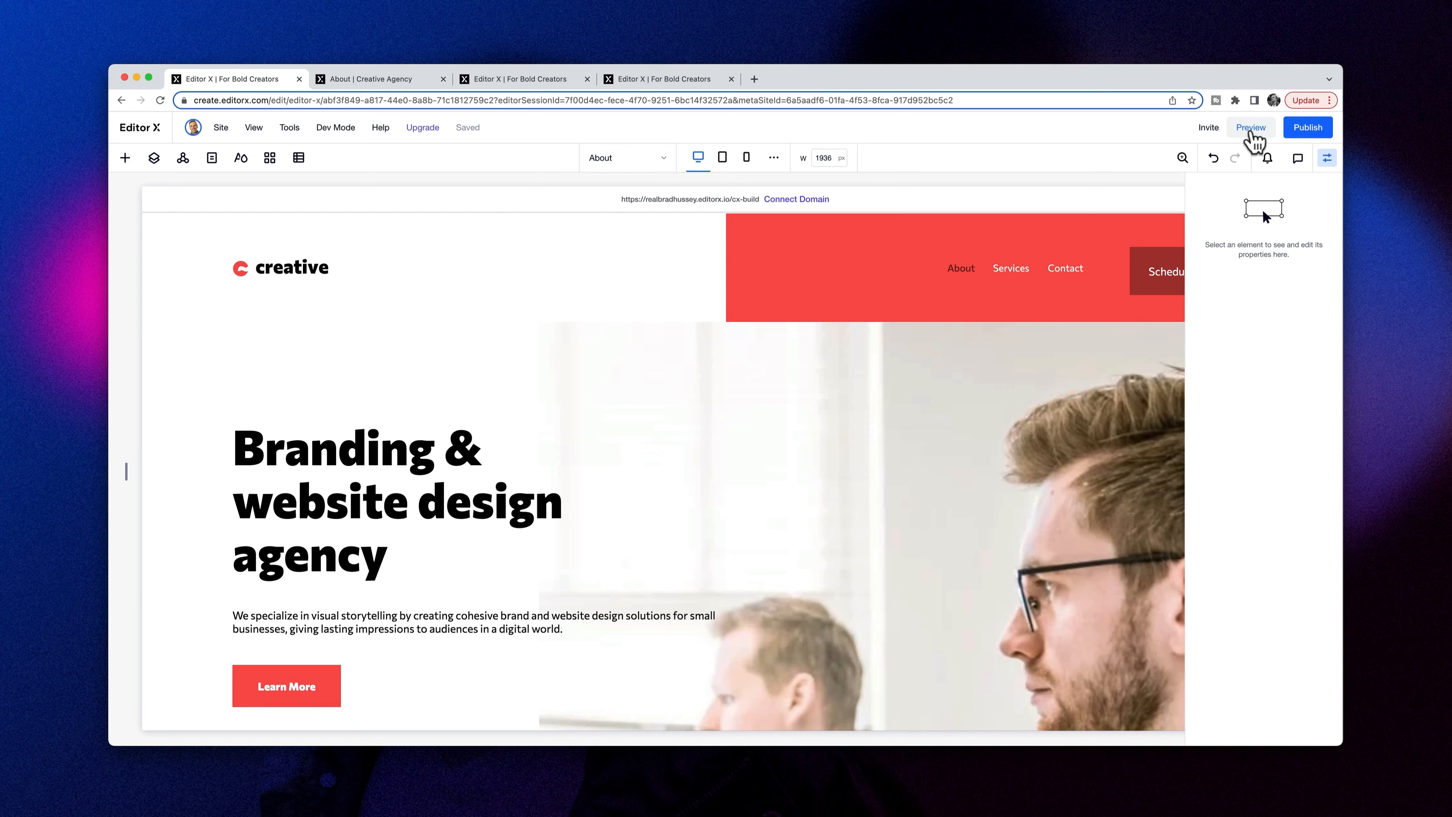
- Preview the About page and check the animations of the header, the hero and the "Design is strategic." section
{"action": "left_click", "coordinate": [1252, 128]}
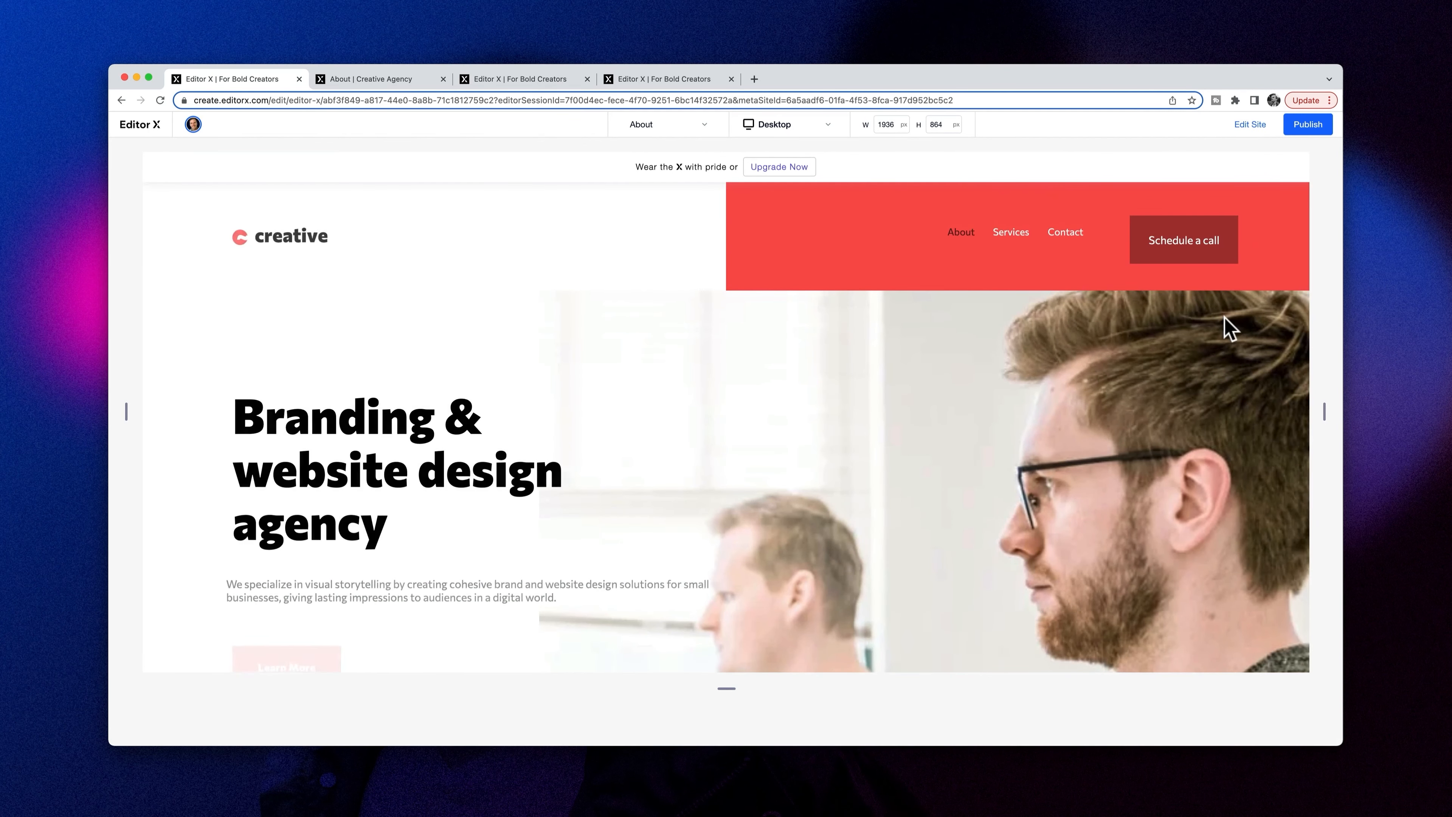
{"action": "scroll", "coordinate": [1225, 320], "scroll_direction": "down", "scroll_amount": 1}
{"action": "scroll", "coordinate": [1225, 322], "scroll_direction": "up", "scroll_amount": 1}
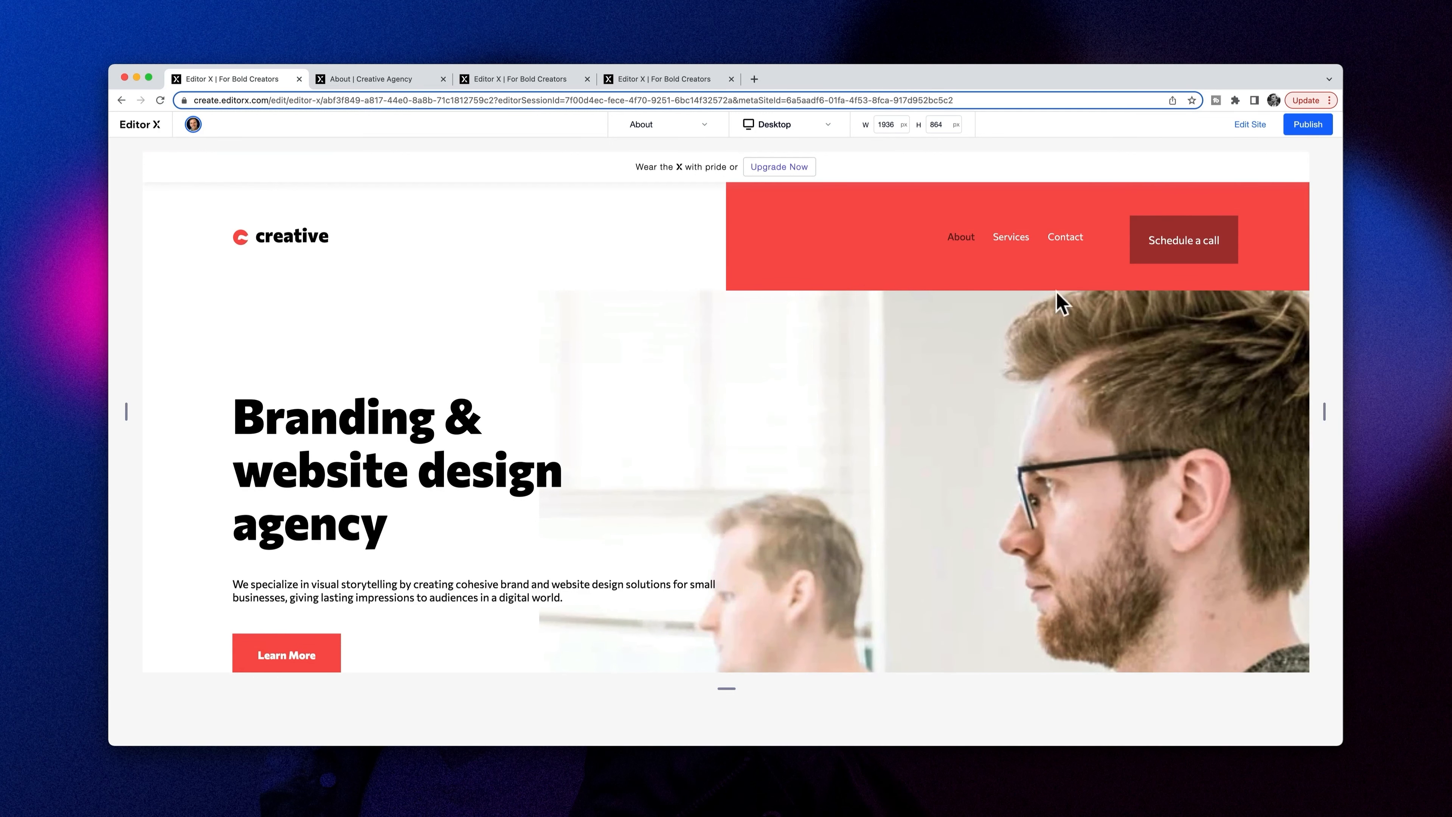
{"action": "scroll", "coordinate": [1007, 294], "scroll_direction": "down", "scroll_amount": 5}
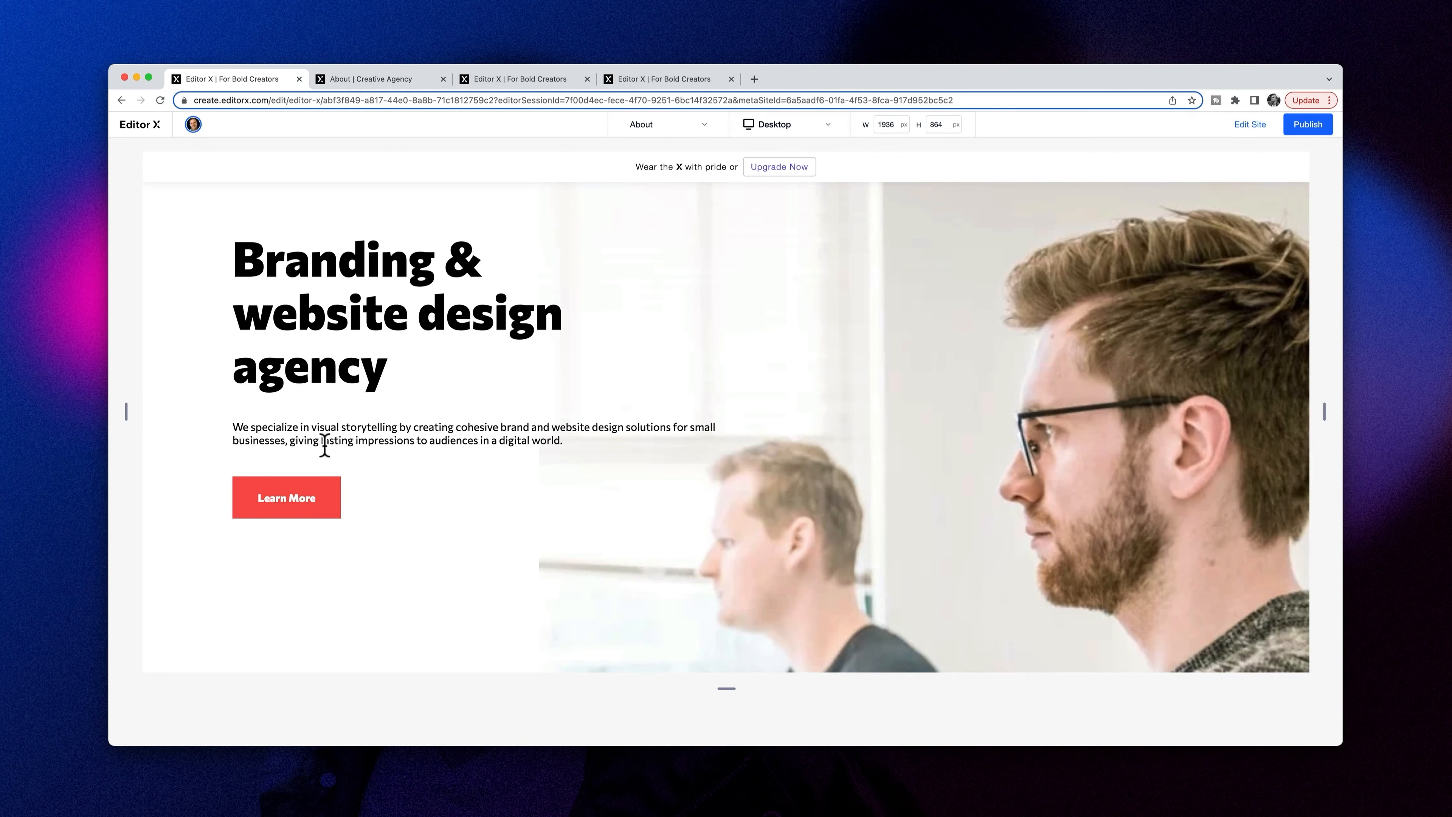
{"action": "scroll", "coordinate": [543, 499], "scroll_direction": "down", "scroll_amount": 5}
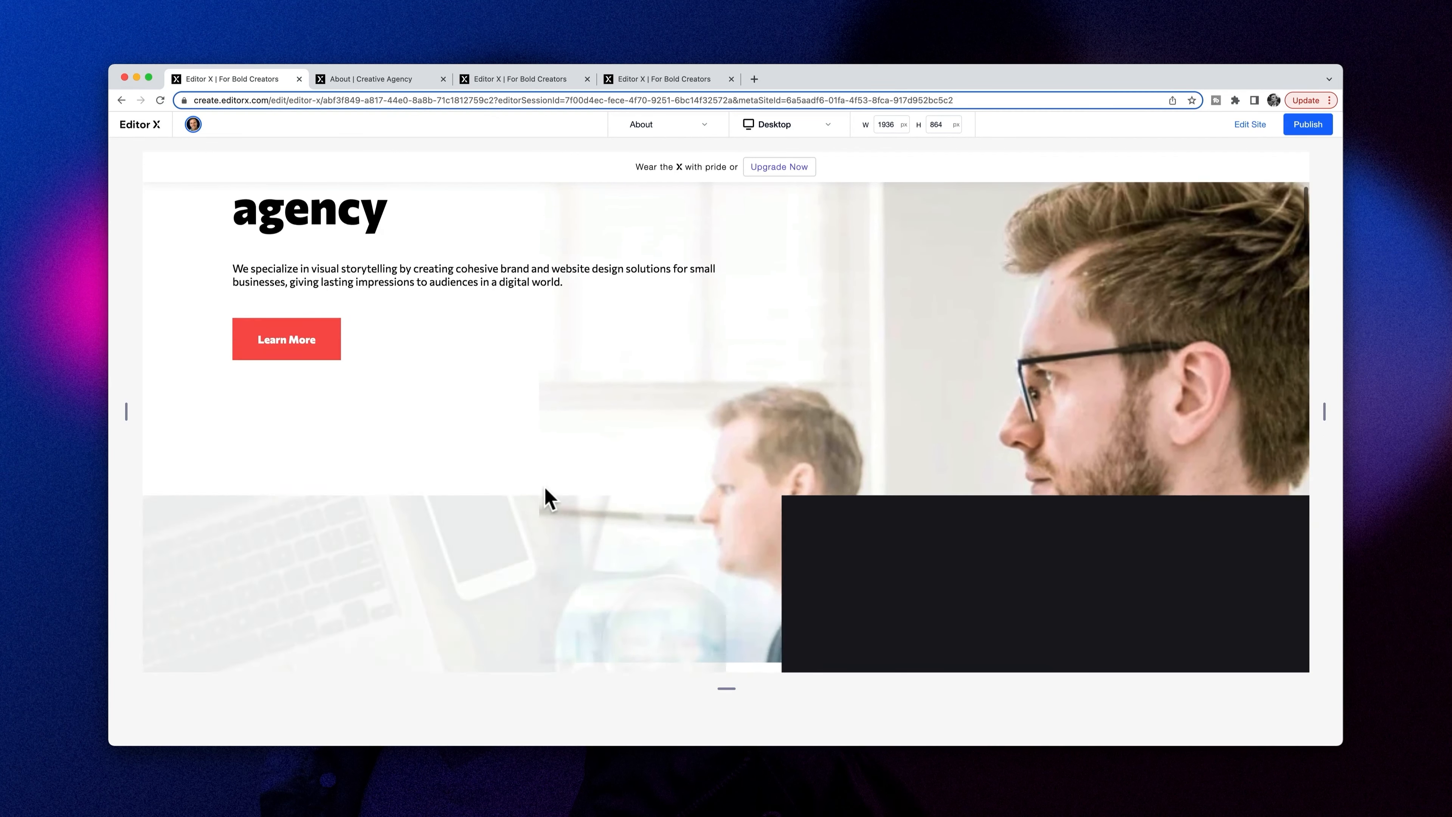
{"action": "scroll", "coordinate": [546, 496], "scroll_direction": "down", "scroll_amount": 15}
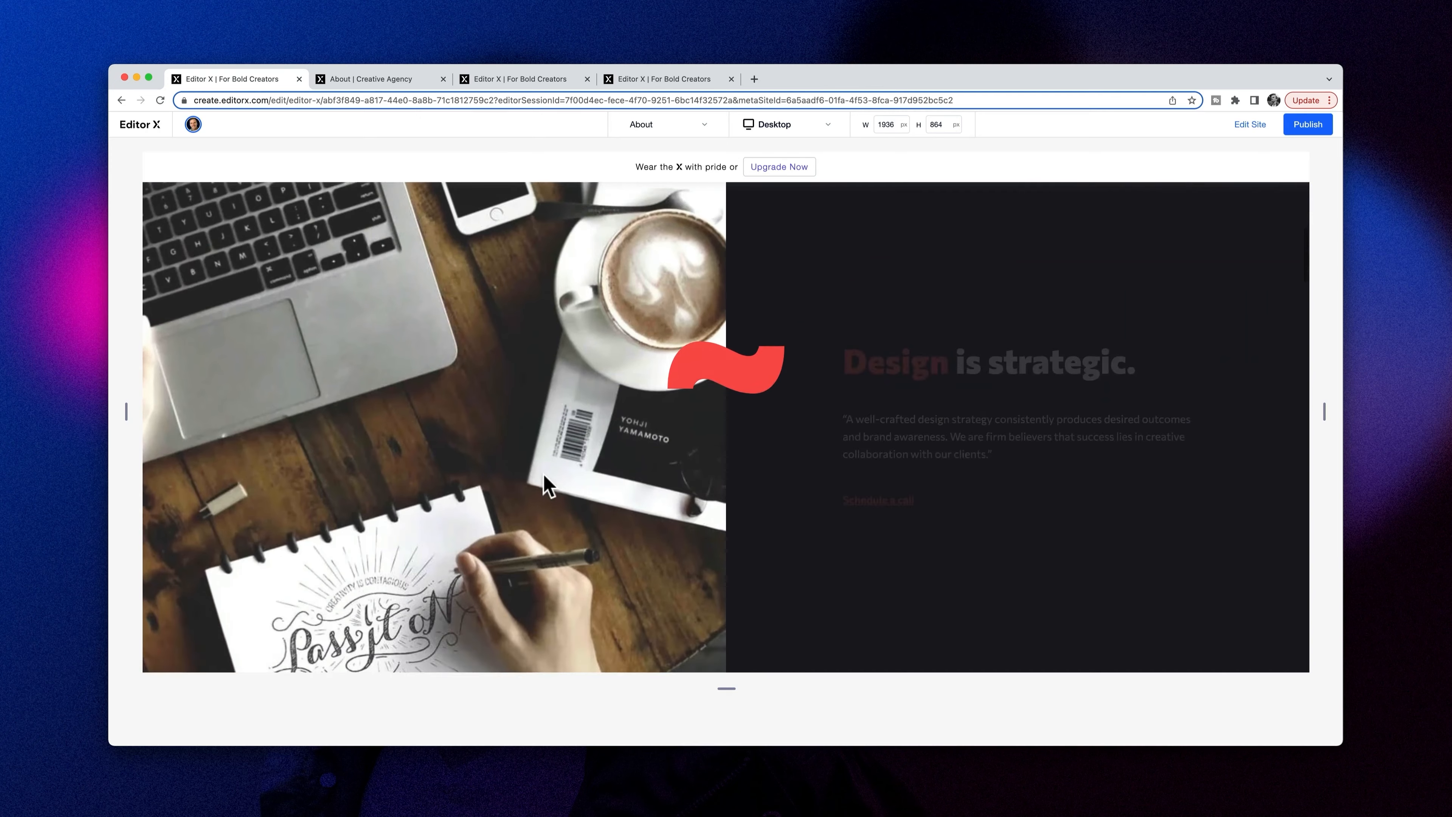
{"action": "scroll", "coordinate": [552, 484], "scroll_direction": "down", "scroll_amount": 13}
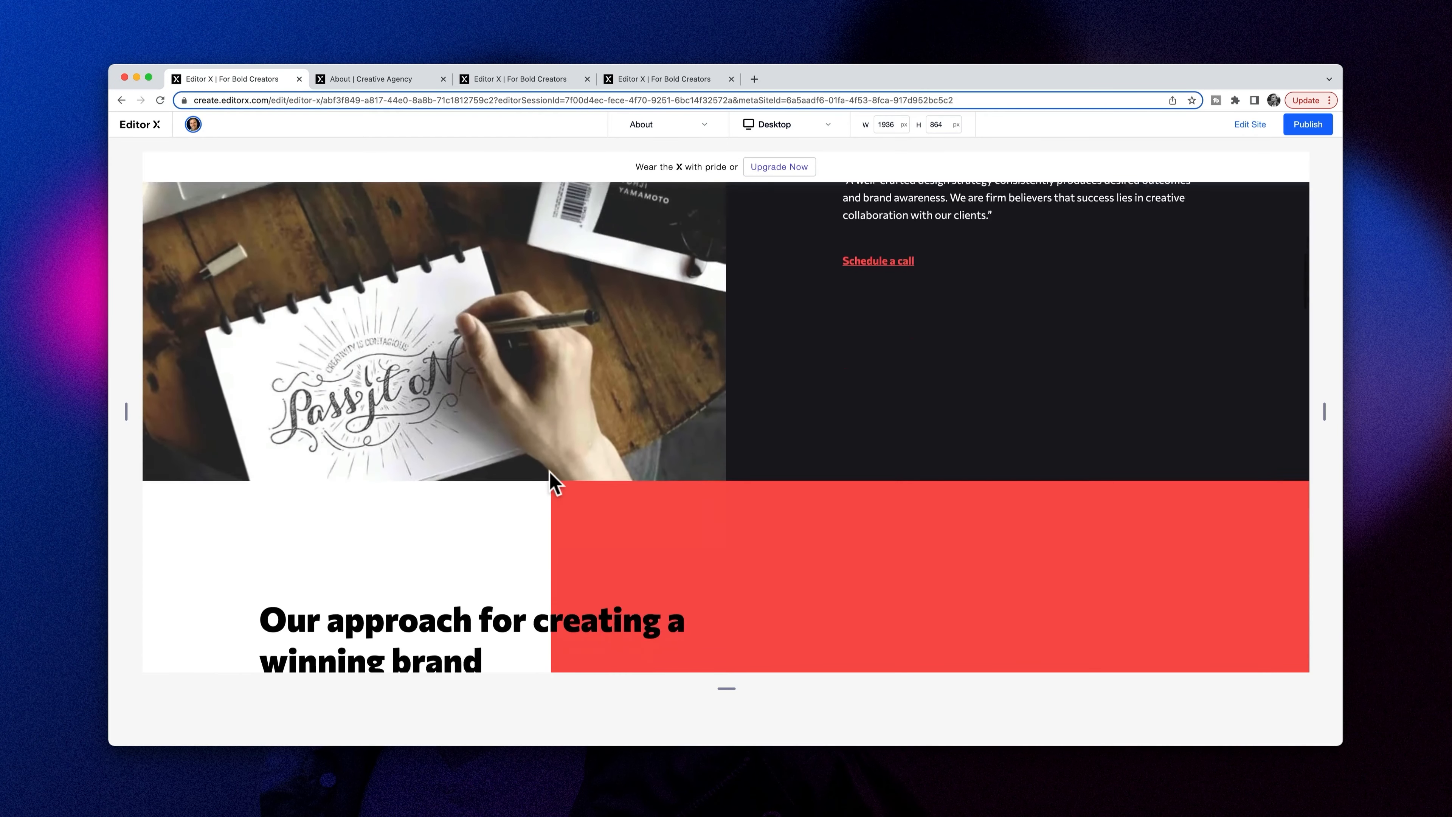
- Check the sticky heading and entrance effects in the approach and "Brand naming & guidelines" sections, and return to the page top
{"action": "scroll", "coordinate": [552, 483], "scroll_direction": "down", "scroll_amount": 11}
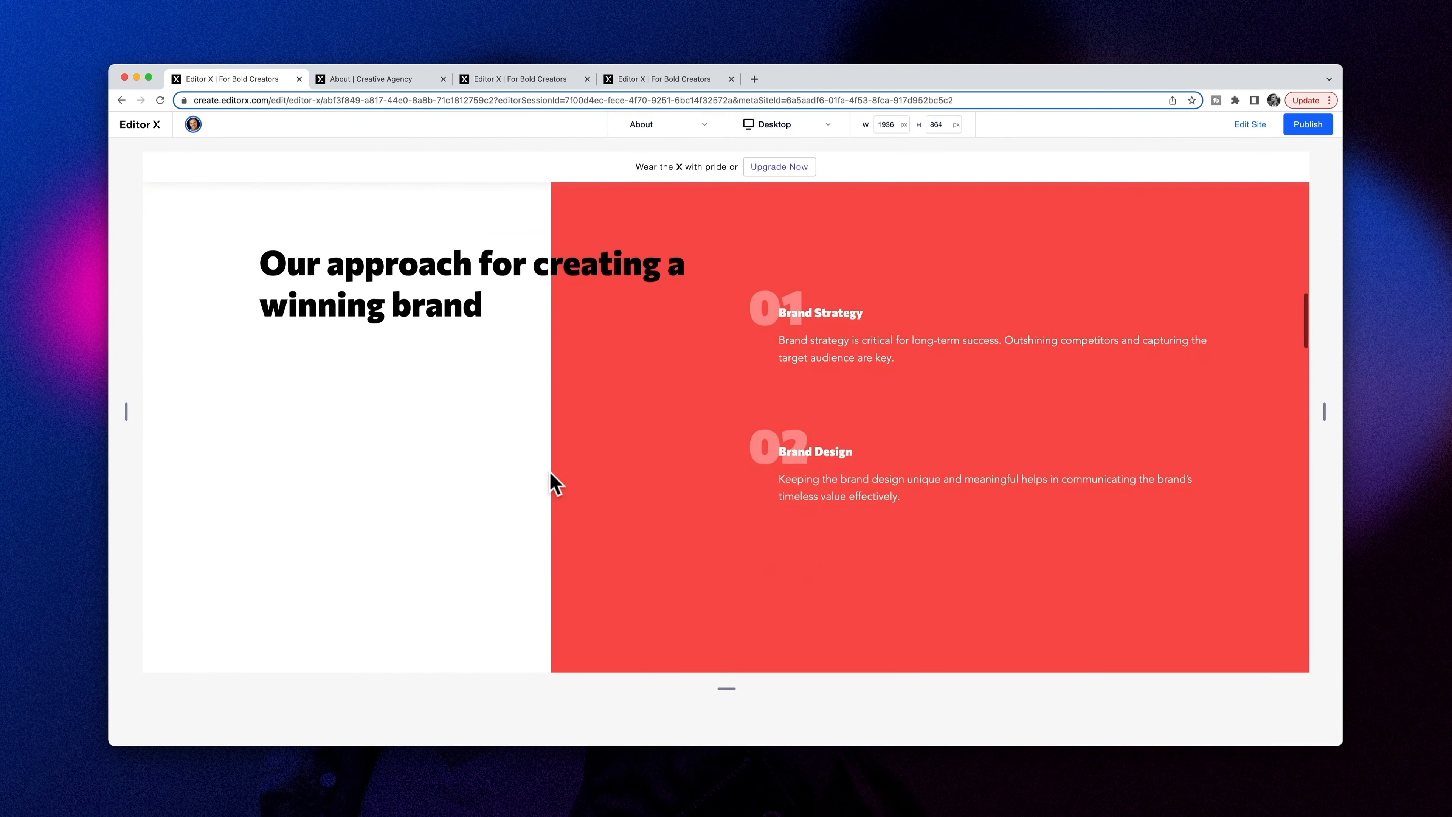
{"action": "scroll", "coordinate": [552, 484], "scroll_direction": "down", "scroll_amount": 7}
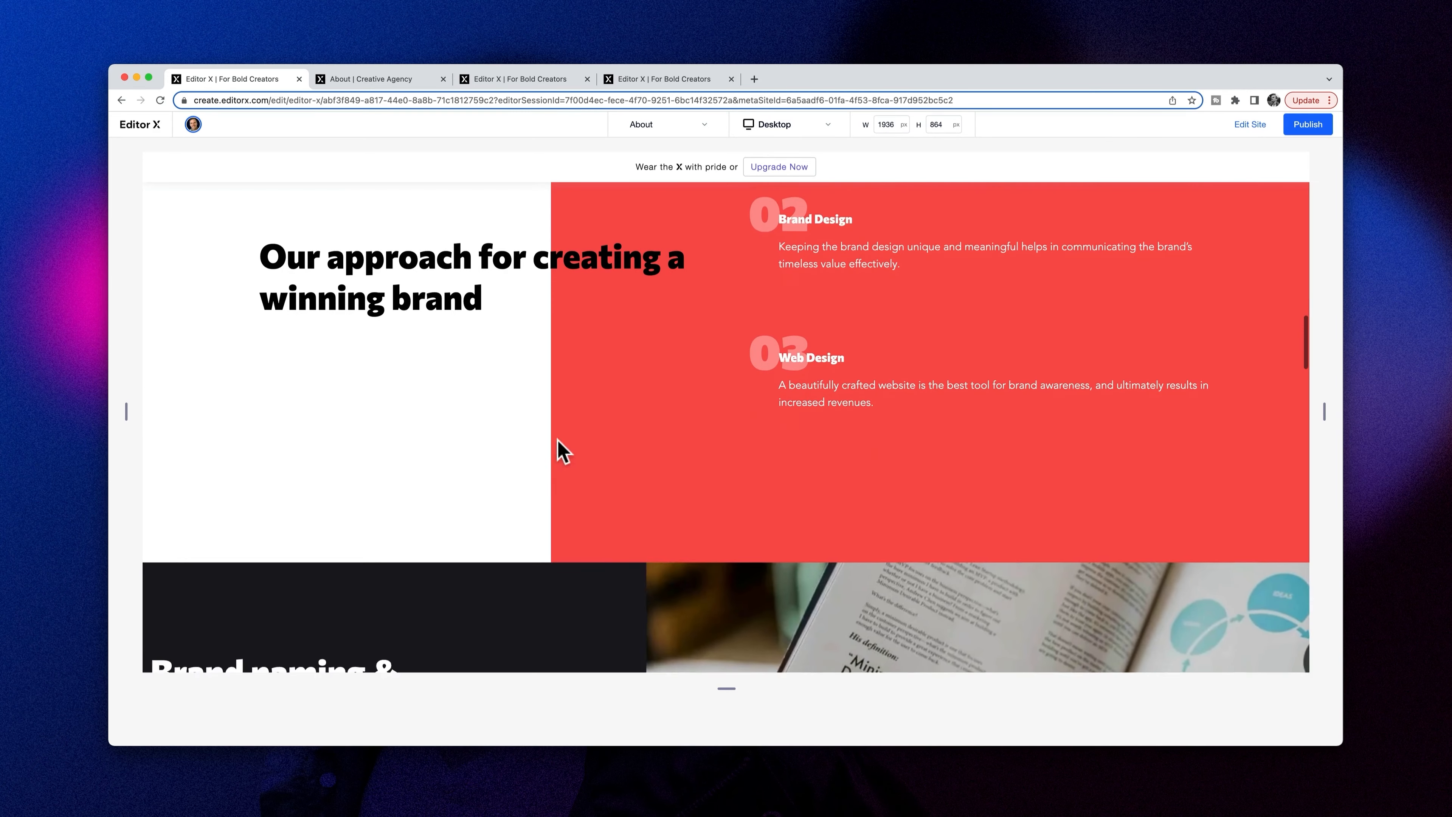
{"action": "scroll", "coordinate": [577, 363], "scroll_direction": "down", "scroll_amount": 8}
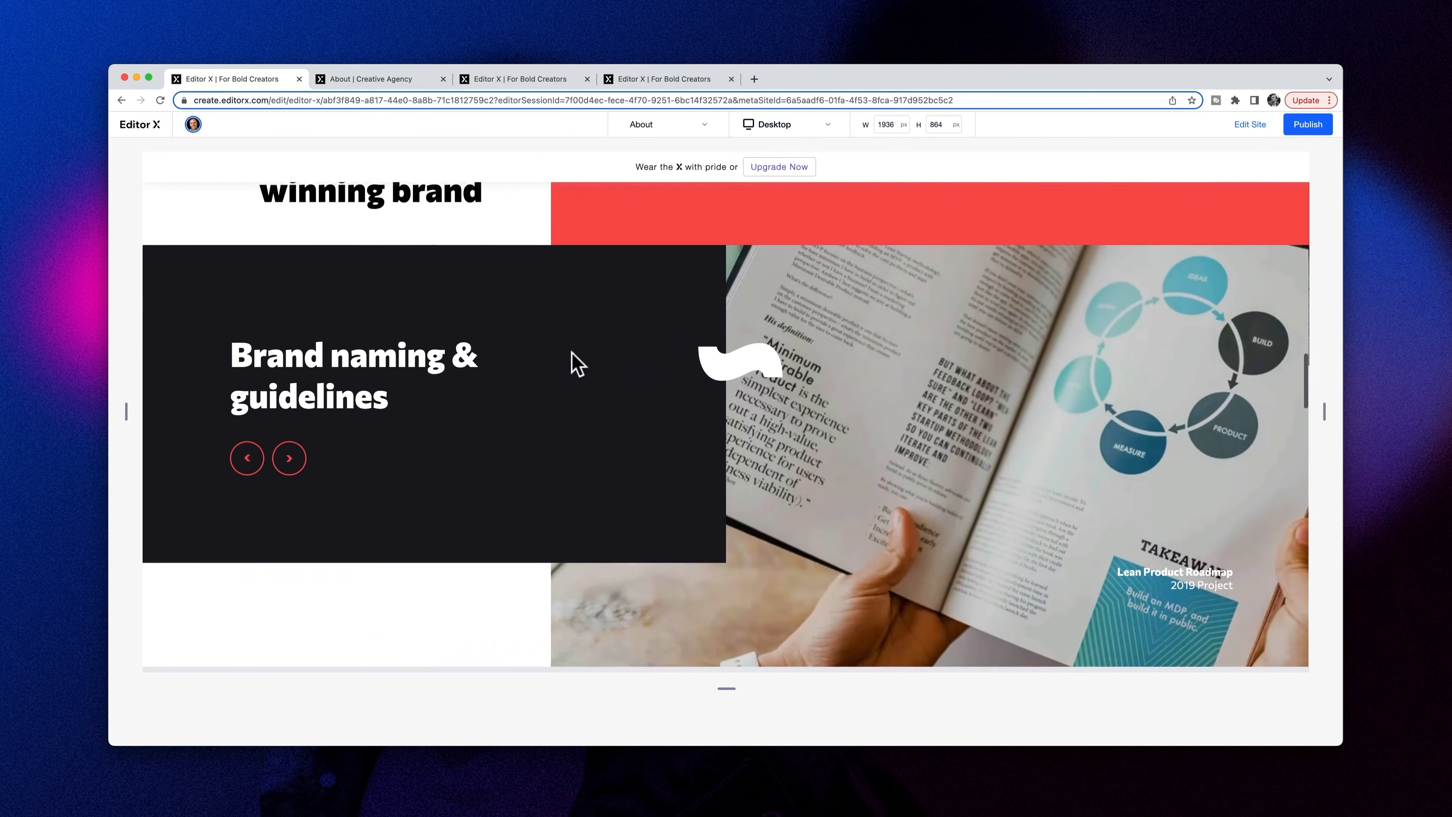
{"action": "scroll", "coordinate": [742, 399], "scroll_direction": "down", "scroll_amount": 3}
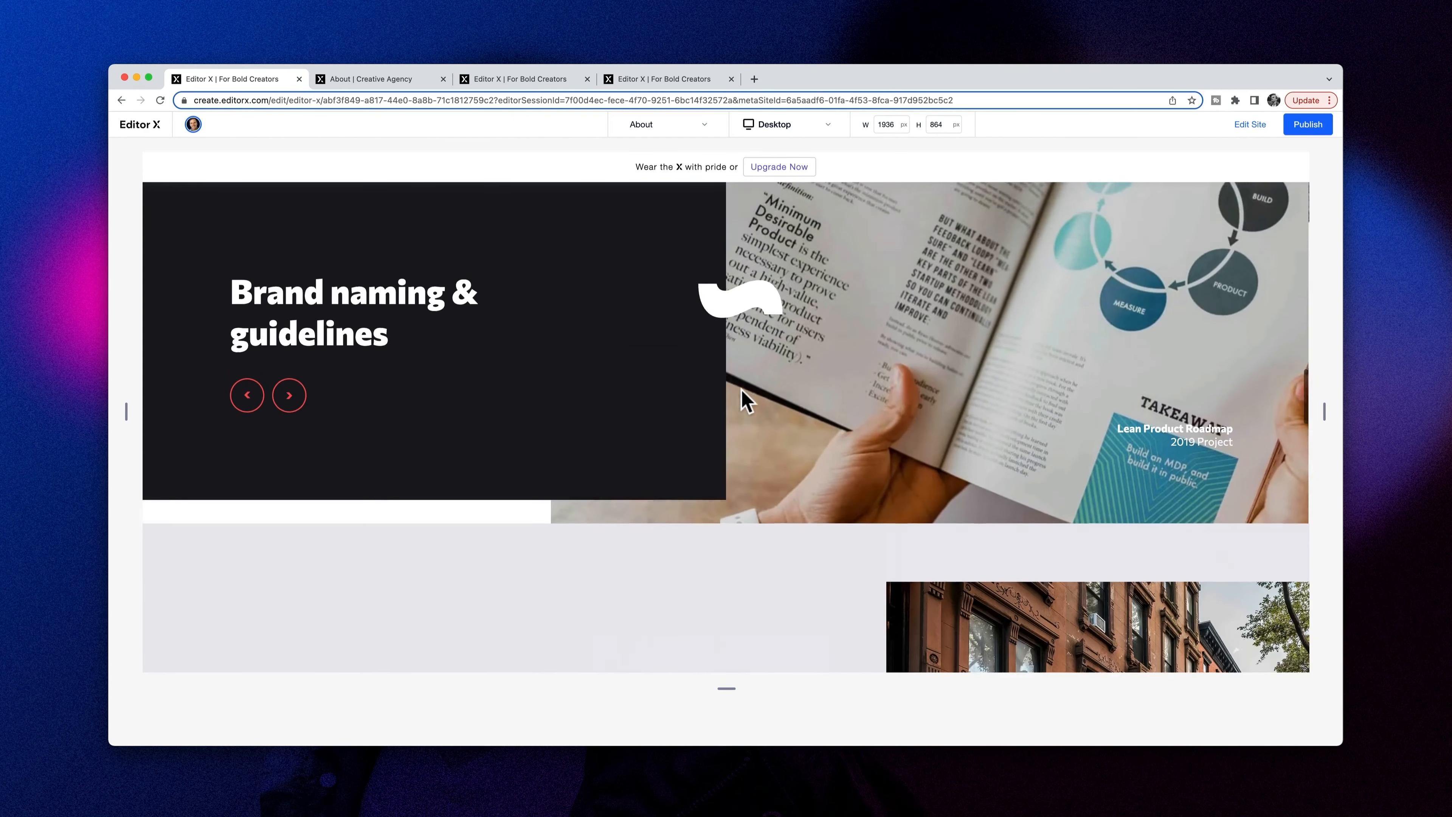
{"action": "scroll", "coordinate": [742, 399], "scroll_direction": "up", "scroll_amount": 3}
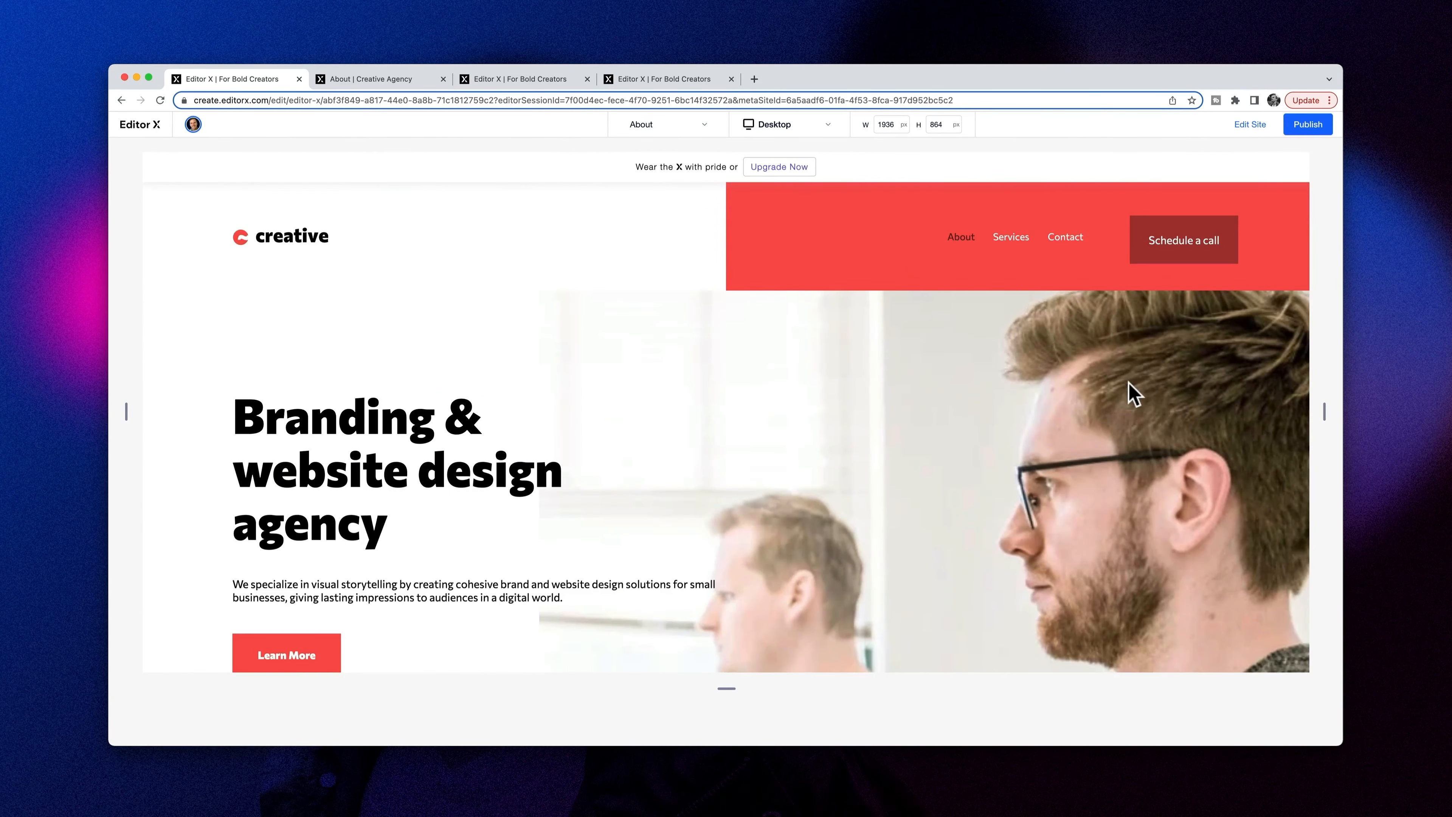
{"action": "scroll", "coordinate": [1128, 376], "scroll_direction": "down", "scroll_amount": 2}
{"action": "scroll", "coordinate": [1128, 376], "scroll_direction": "up", "scroll_amount": 2}
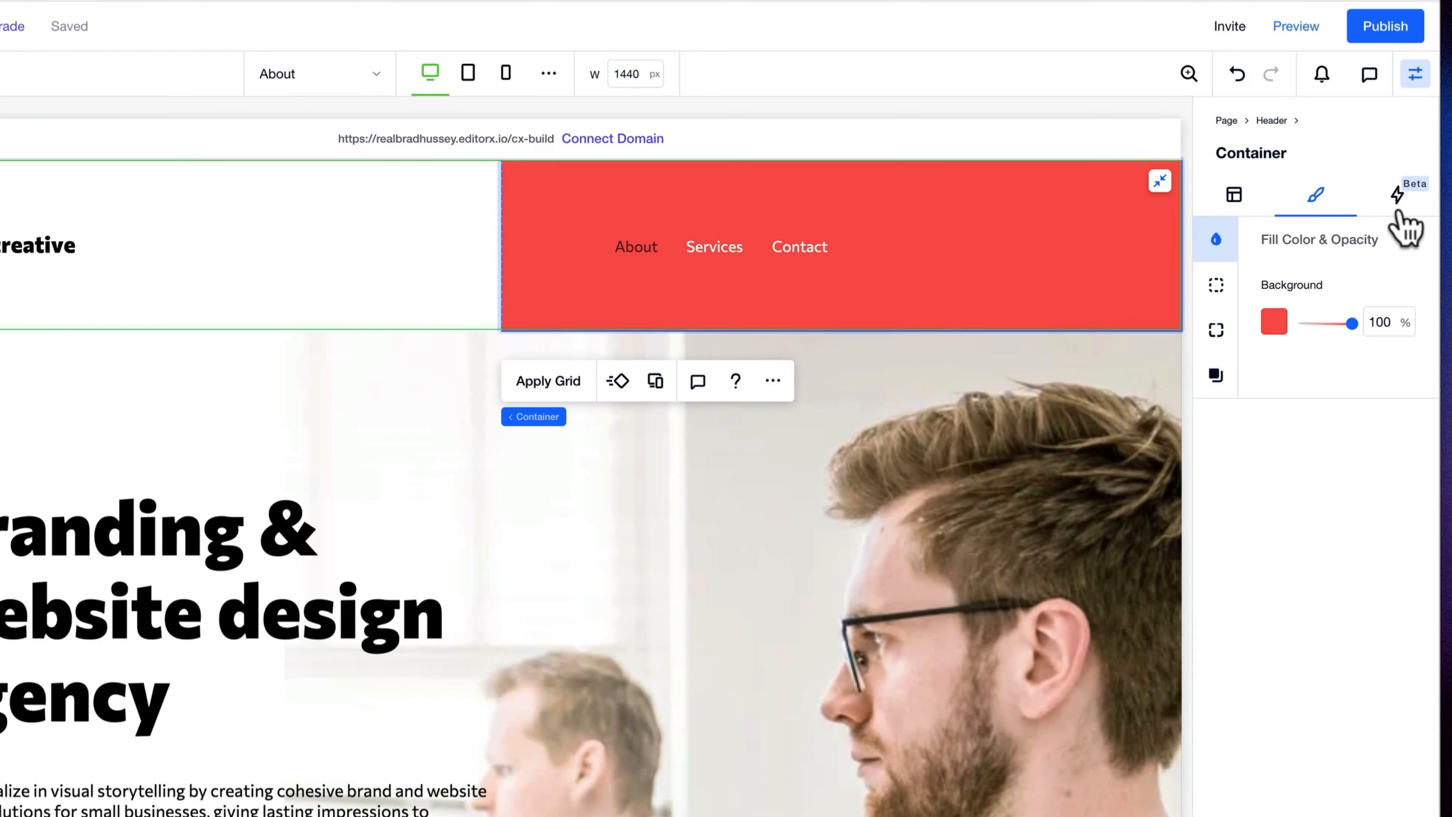
- Examine the trigger and effect interaction settings of the red header container
{"action": "left_click", "coordinate": [1400, 203]}
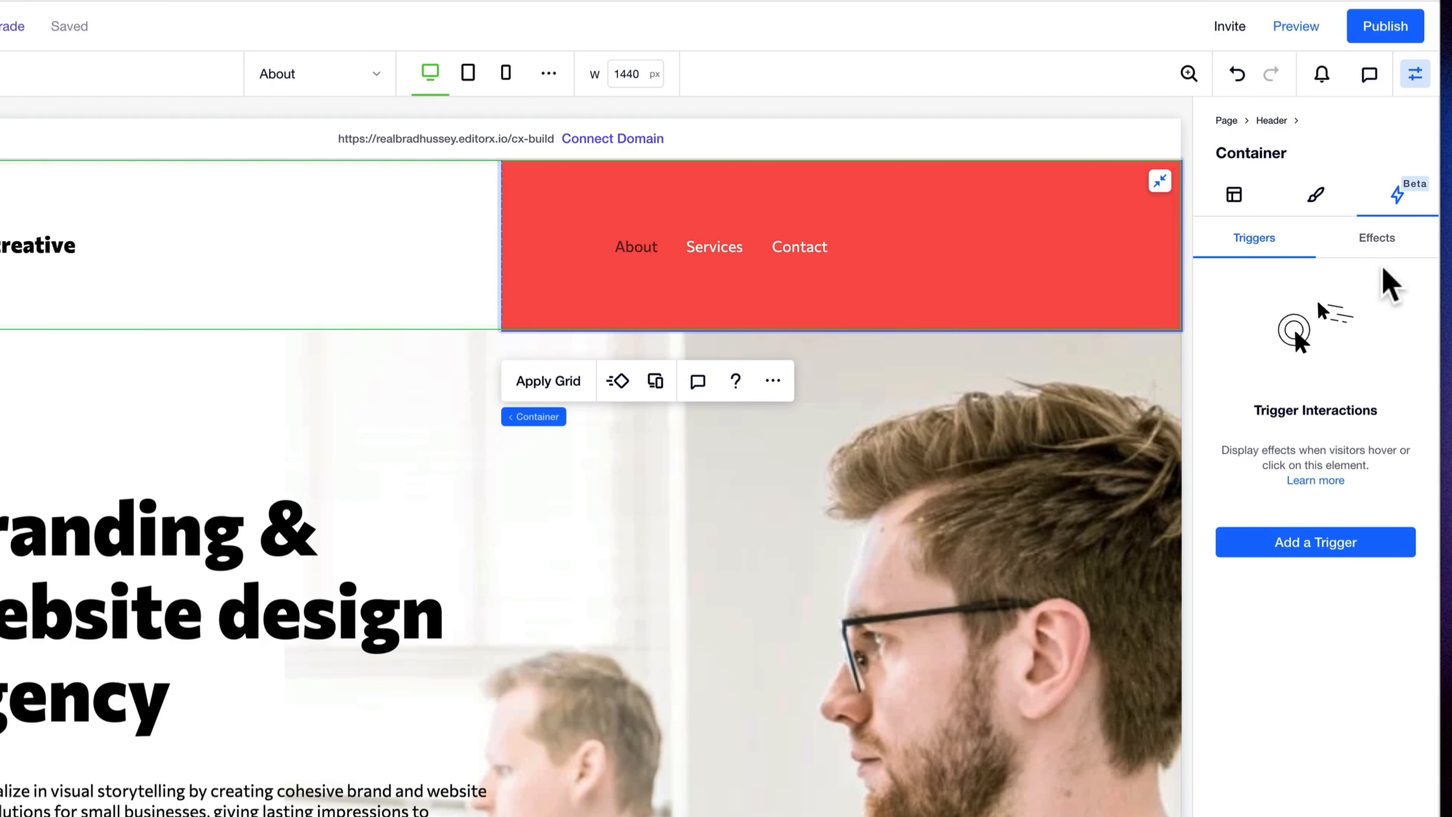
{"action": "left_click", "coordinate": [1375, 247]}
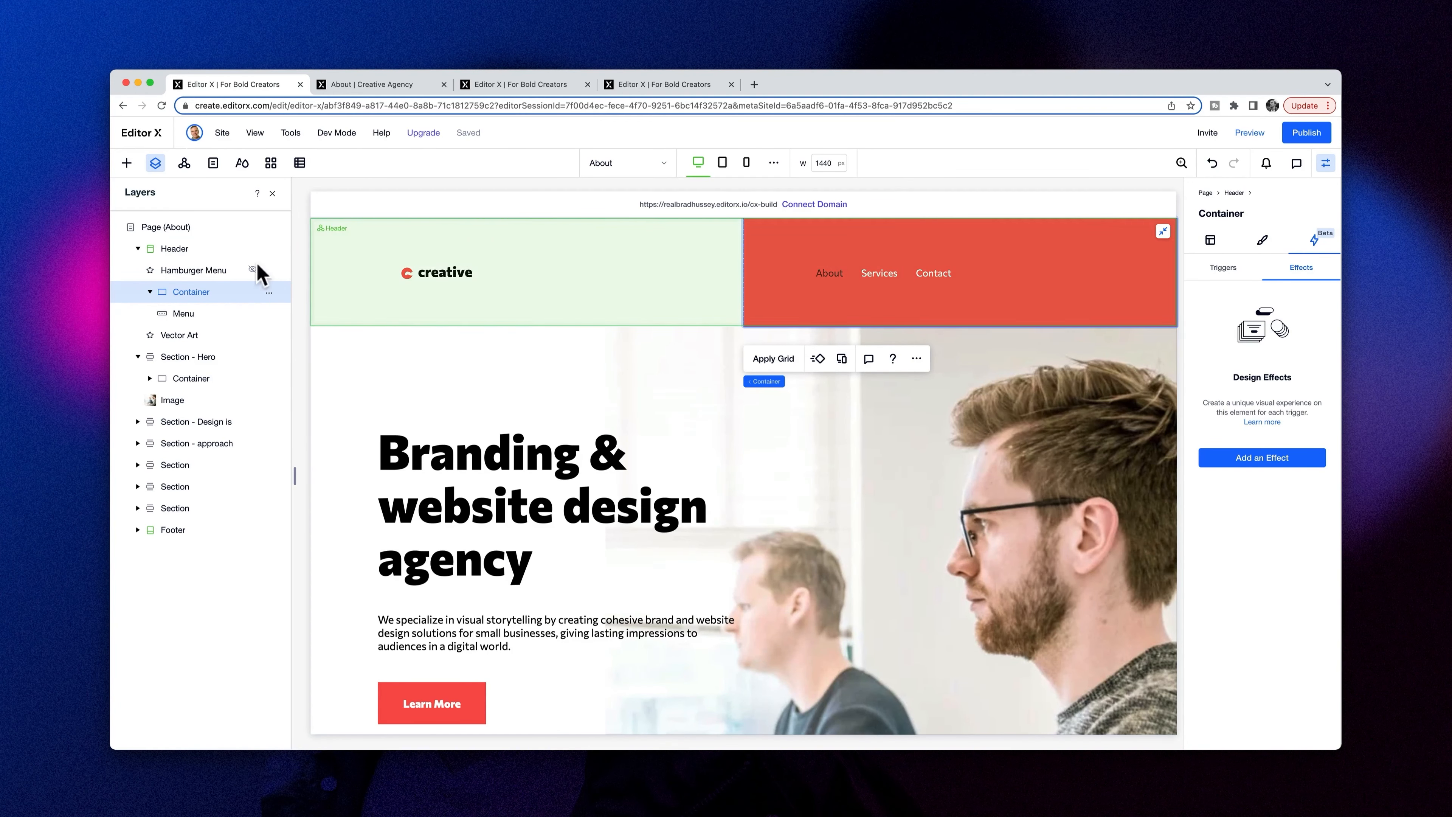
- Add a button to the red header container, beside the Contact menu item
{"action": "left_click", "coordinate": [127, 165]}
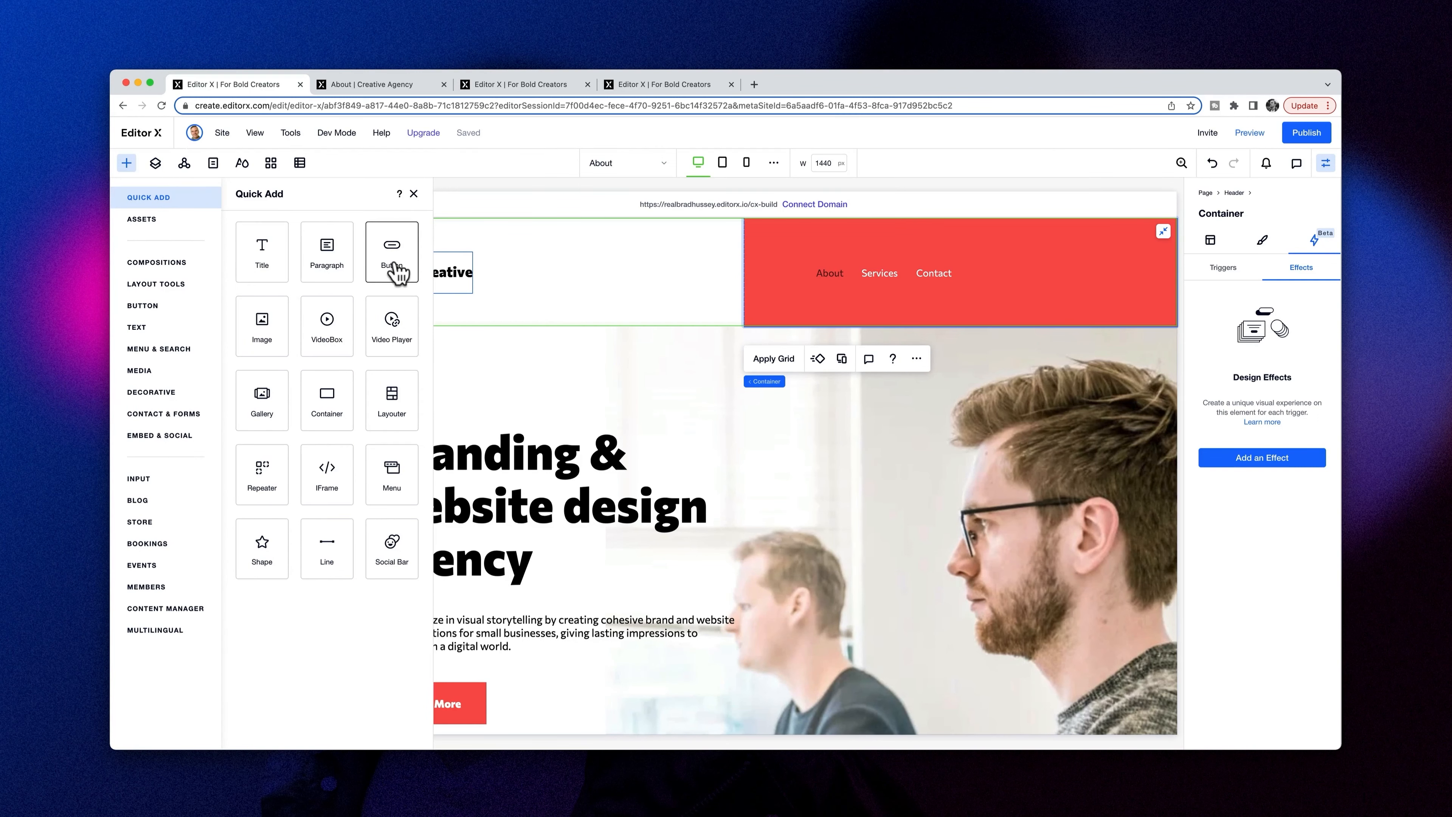
{"action": "left_click_drag", "start_coordinate": [397, 271], "coordinate": [1075, 277]}
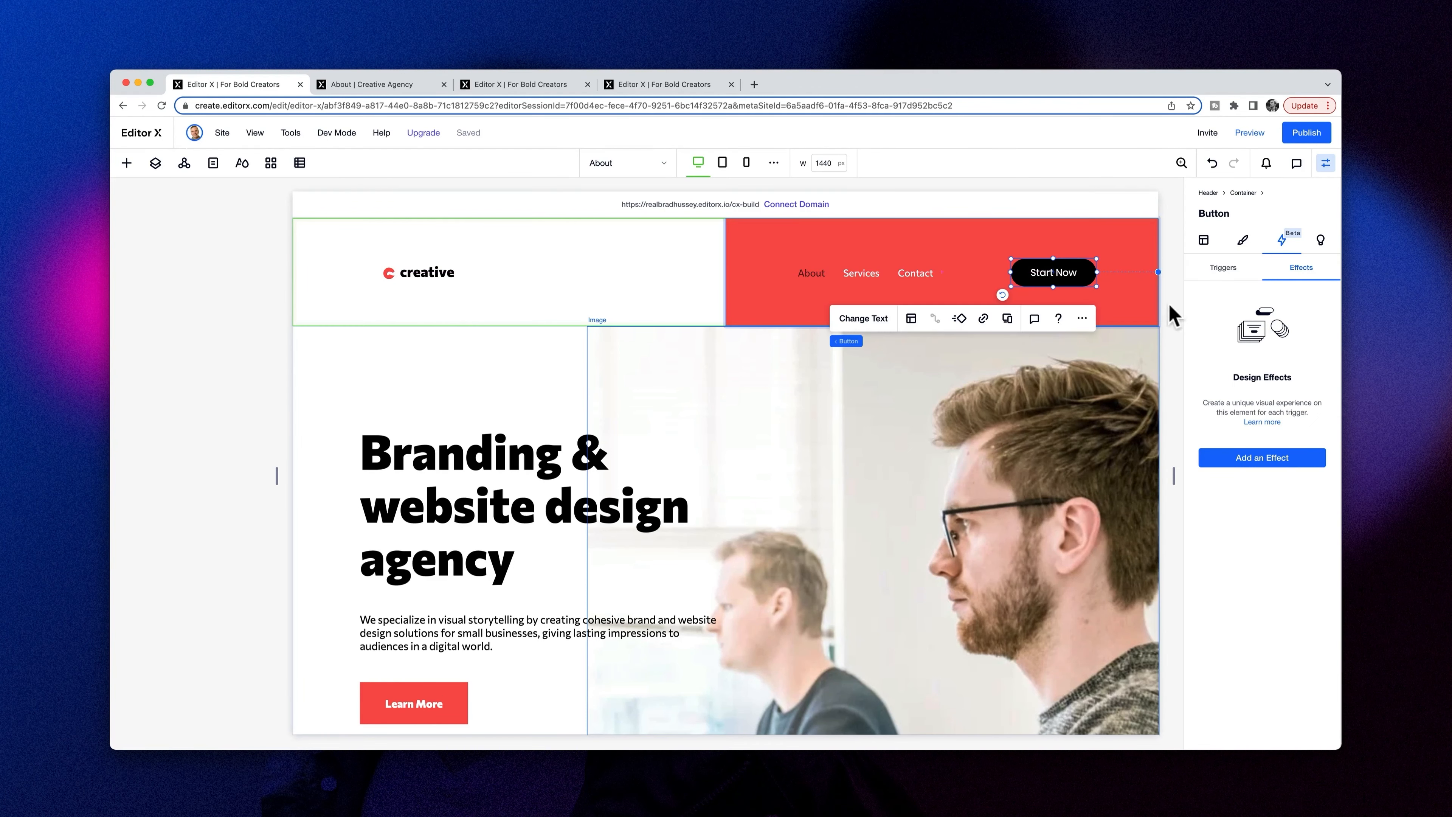
{"action": "left_click", "coordinate": [1180, 320]}
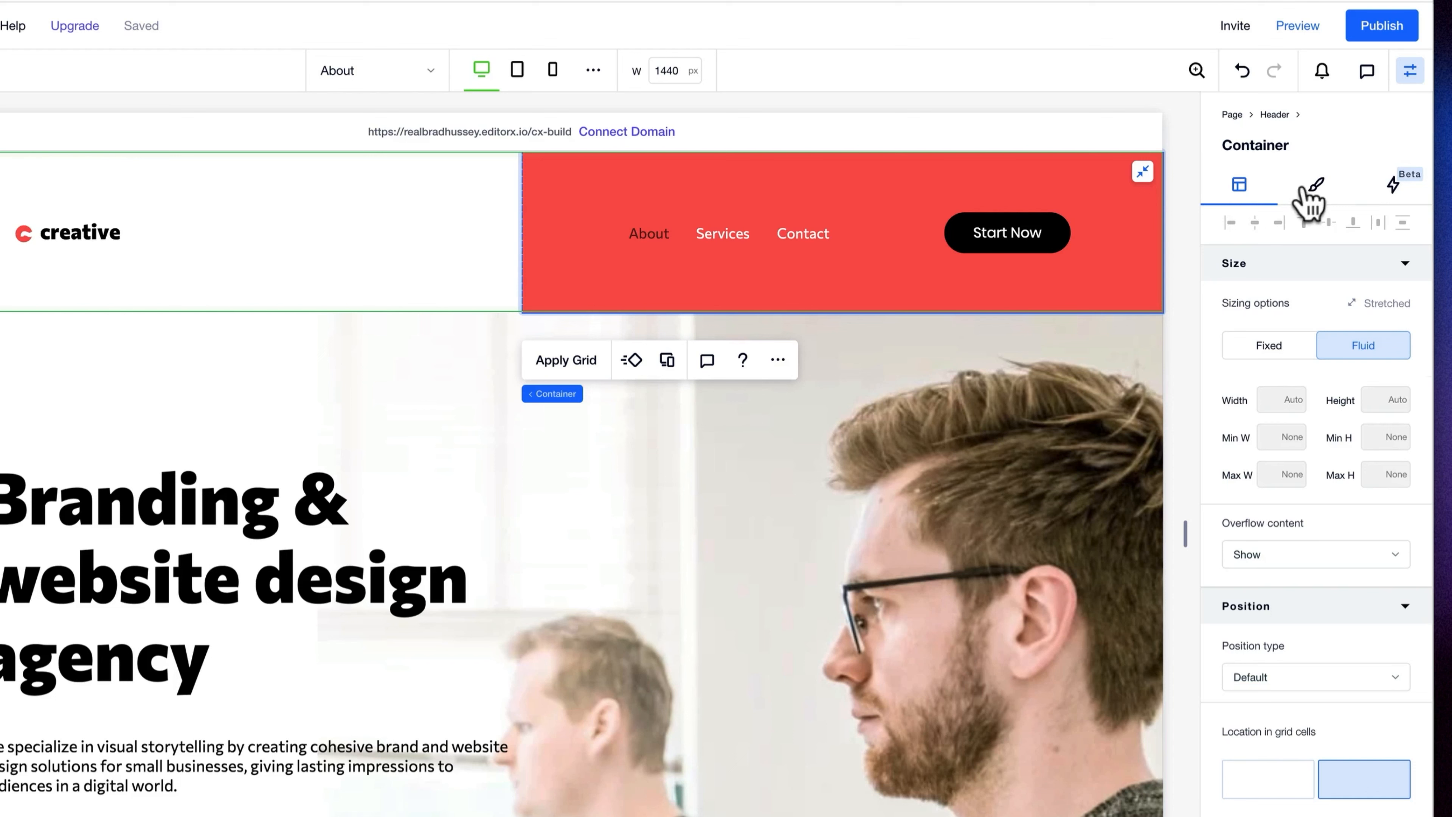
- Try the red theme color #F94F4F as the regular background fill of the header's "Start Now" button
{"action": "left_click", "coordinate": [1267, 235]}
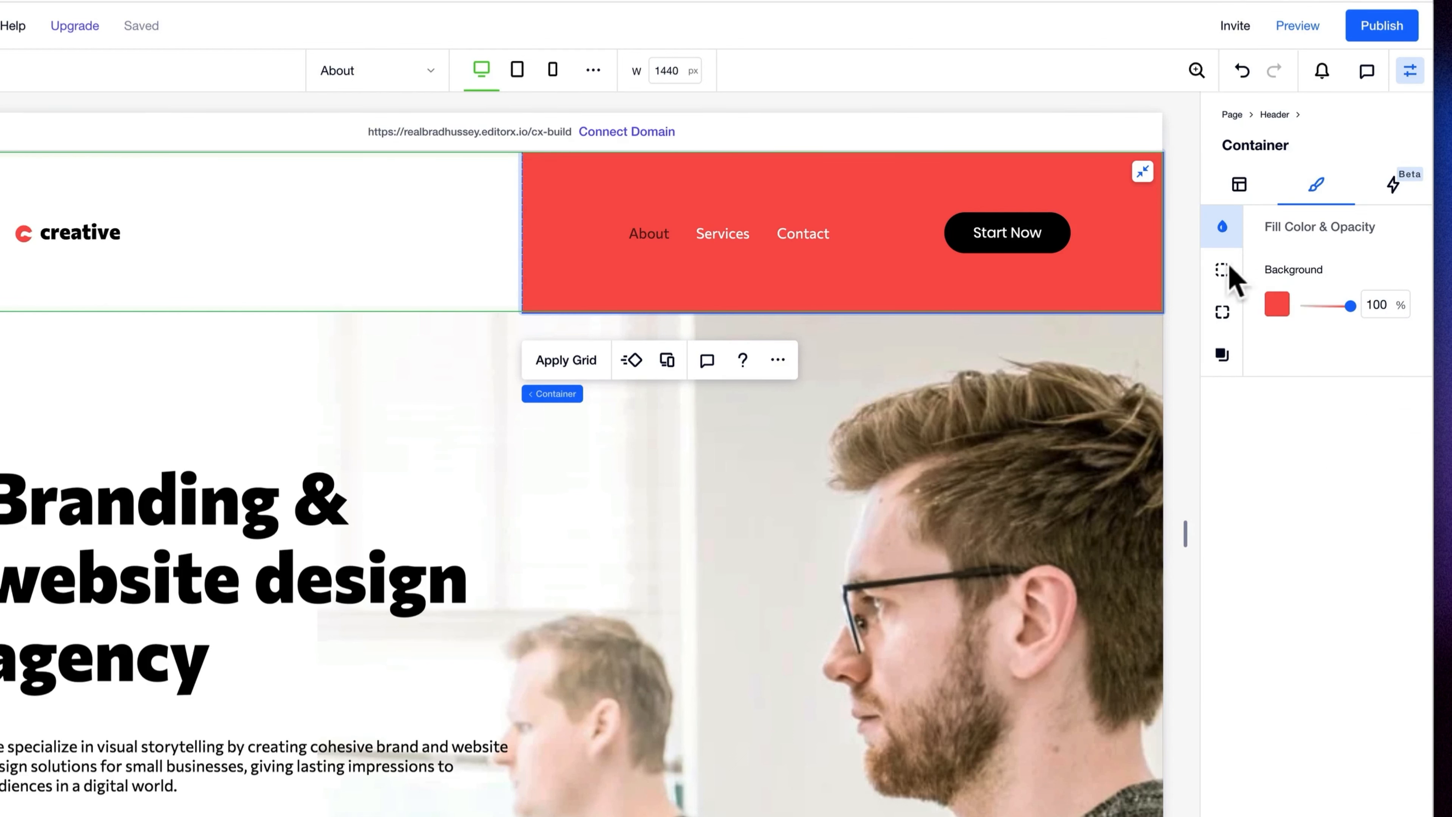
{"action": "left_click", "coordinate": [1007, 231]}
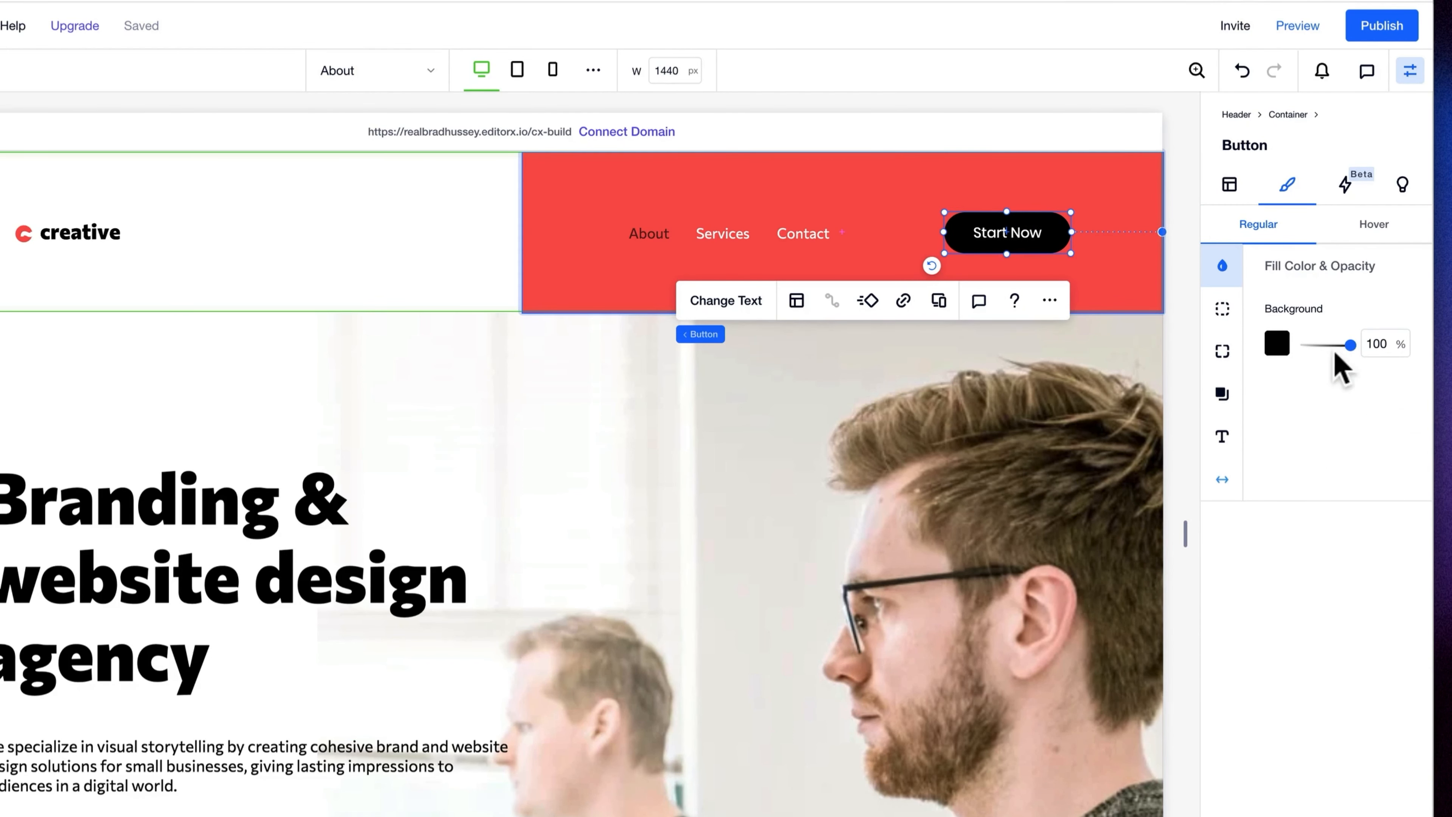
{"action": "left_click", "coordinate": [1276, 345]}
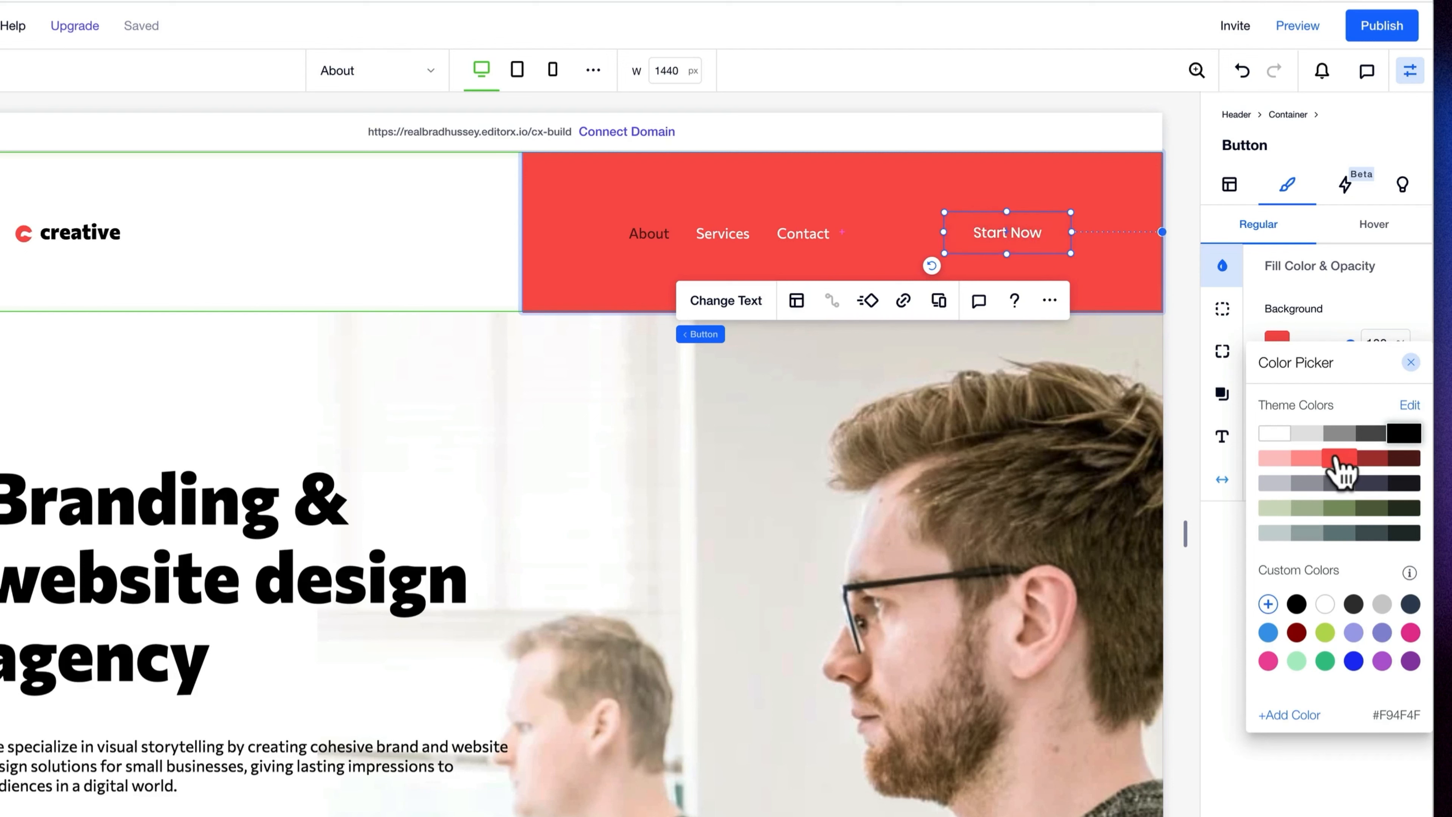
{"action": "left_click", "coordinate": [1359, 293]}
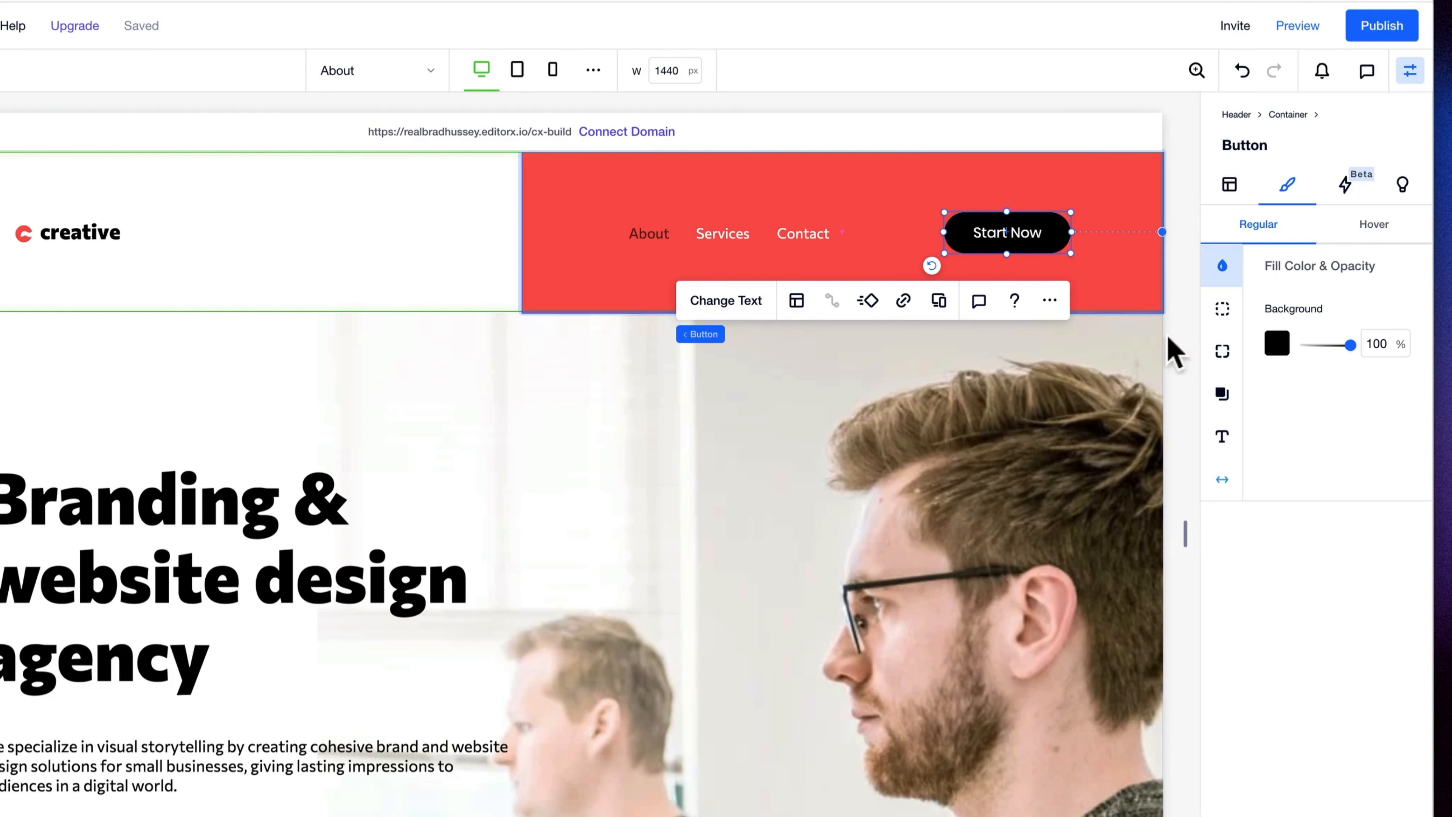
- Set the "Start Now" button's hover background fill to the green theme color #556342
{"action": "left_click", "coordinate": [1367, 228]}
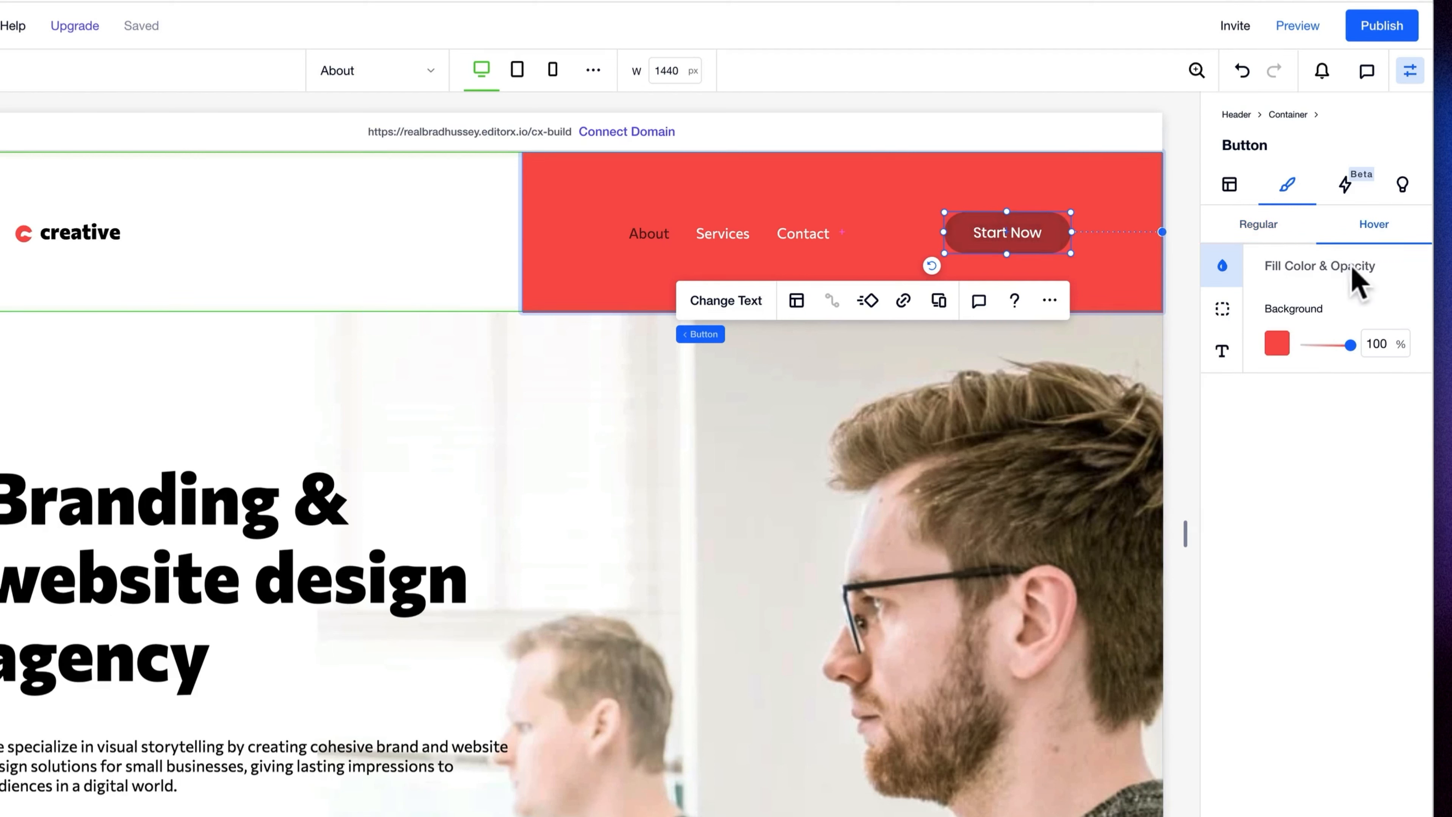
{"action": "left_click", "coordinate": [1281, 349]}
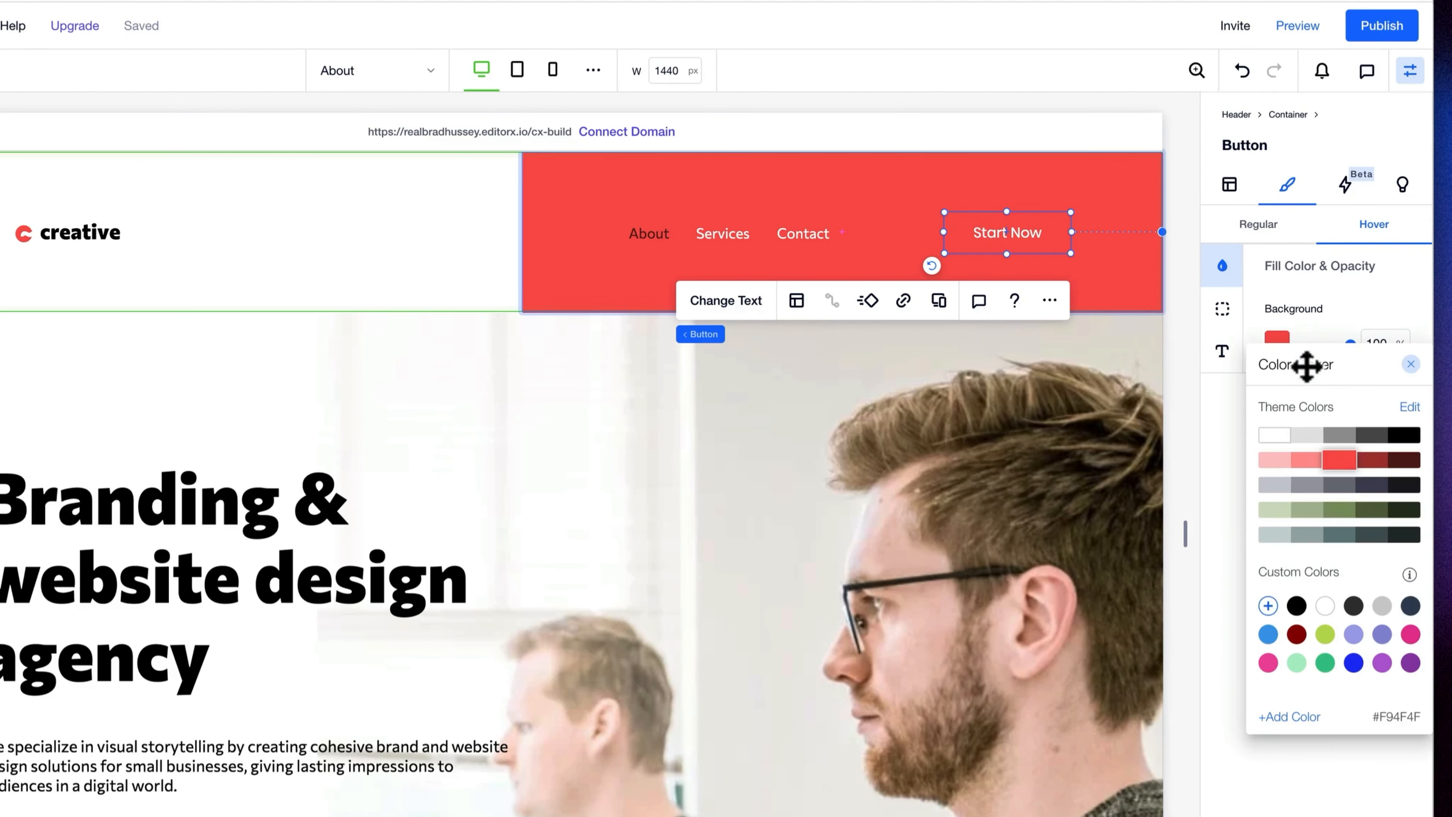
{"action": "left_click", "coordinate": [1366, 512]}
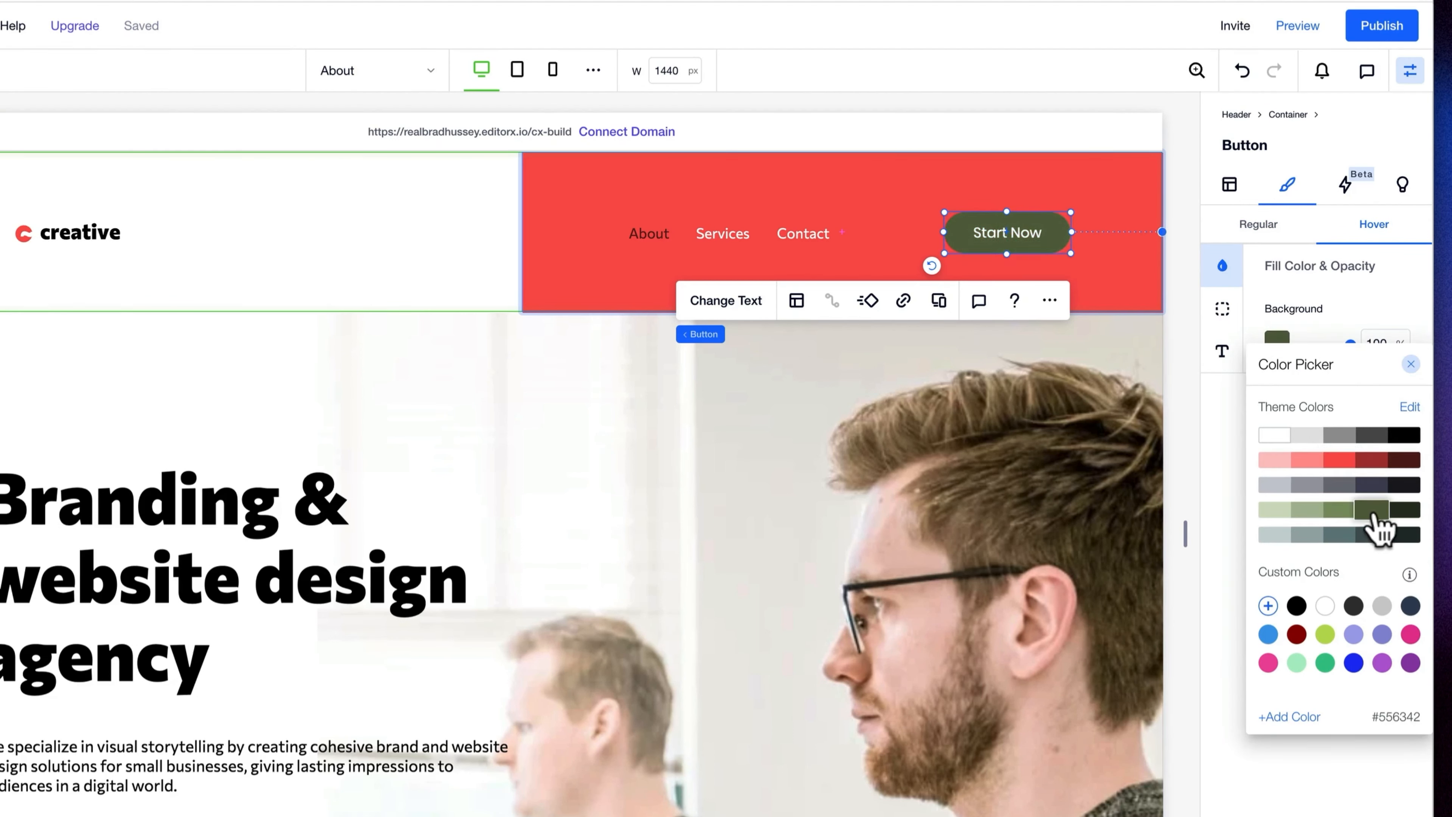
- Preview the "Start Now" button in the page header and return to editing
{"action": "left_click", "coordinate": [1298, 27]}
{"action": "scroll", "coordinate": [1247, 143], "scroll_direction": "down", "scroll_amount": 2}
{"action": "scroll", "coordinate": [1244, 163], "scroll_direction": "up", "scroll_amount": 2}
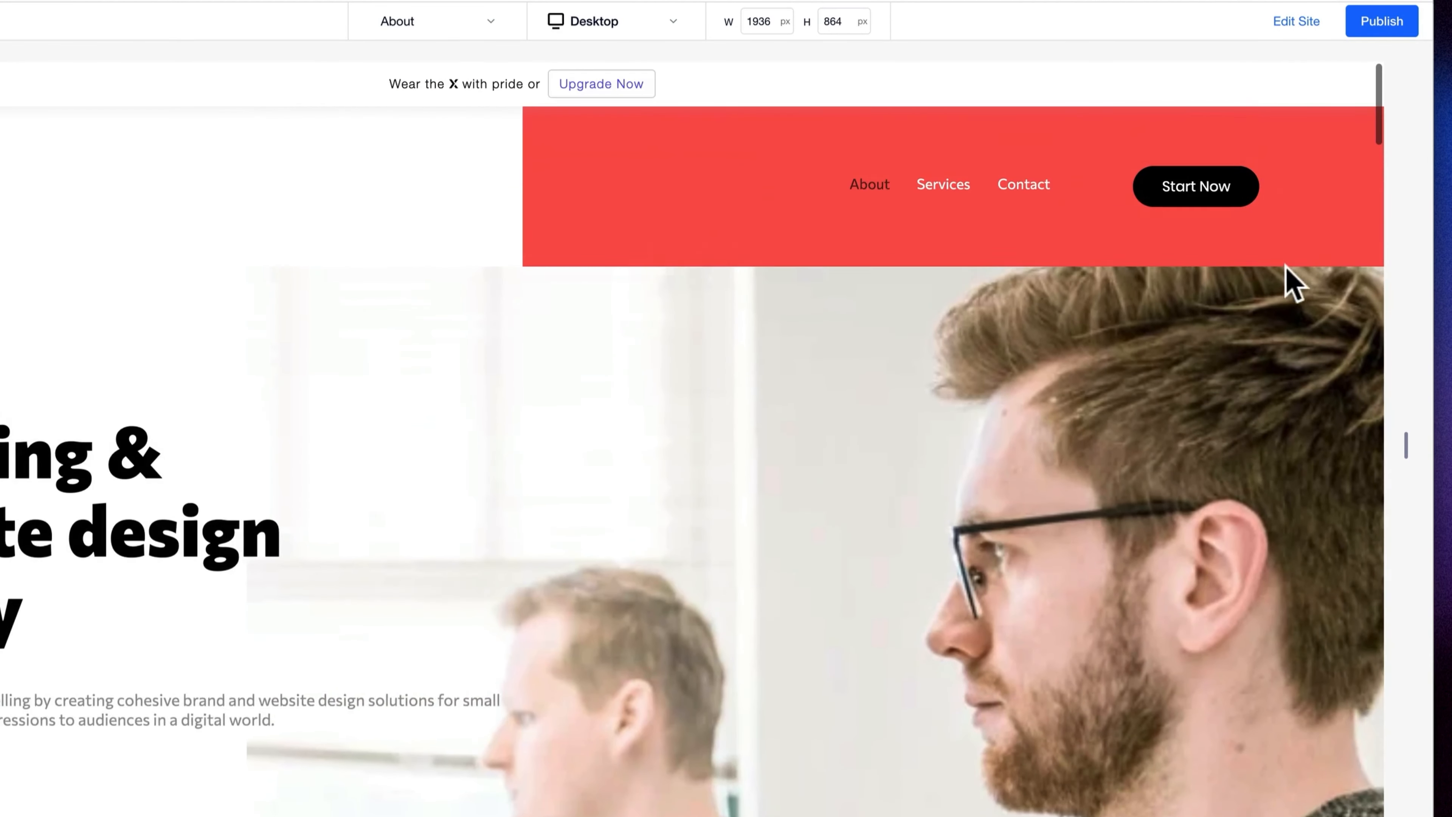
{"action": "left_click", "coordinate": [1300, 23]}
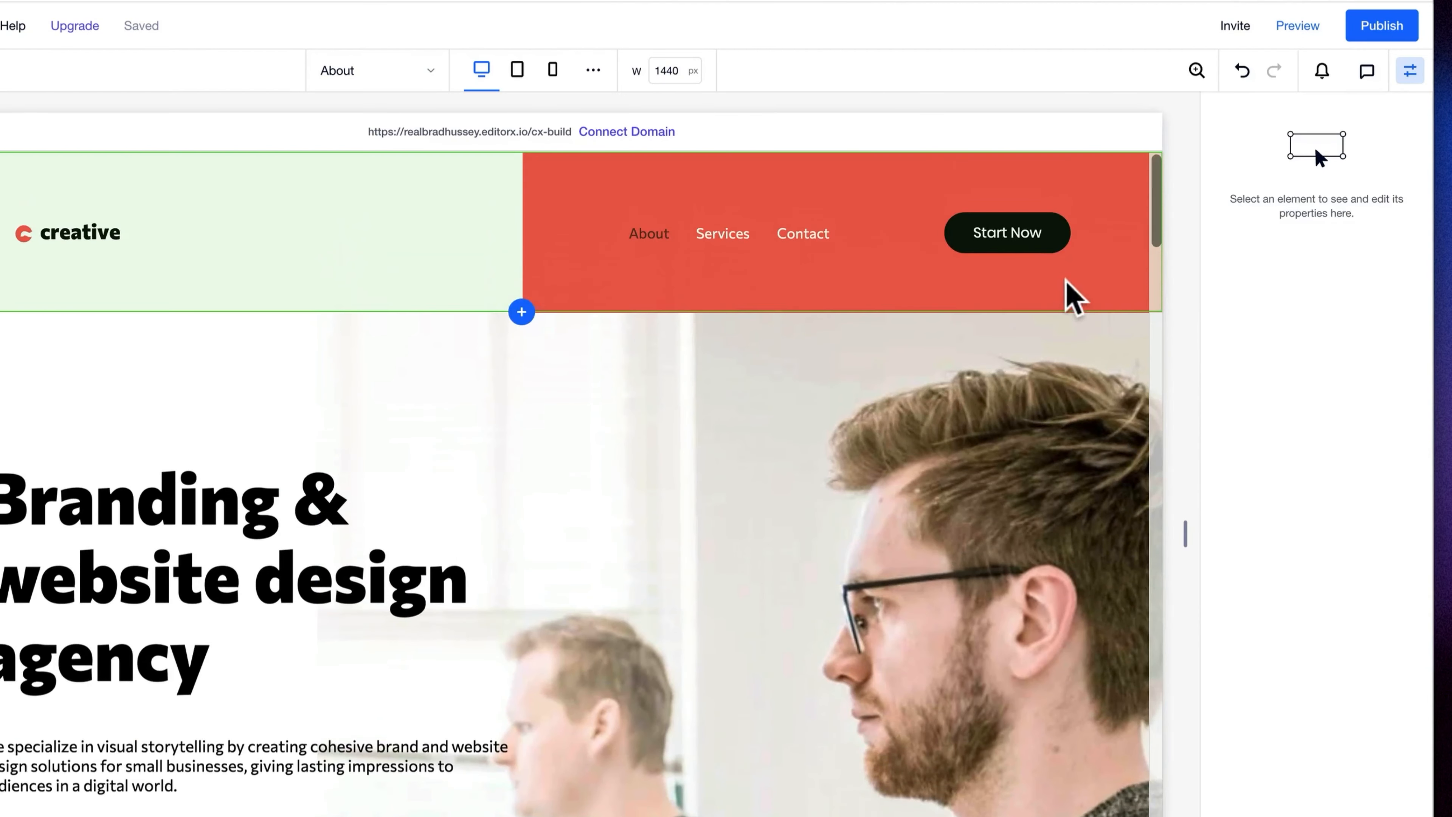
- Set the regular background fill opacity of the header's "Start Now" button to 0%
{"action": "left_click", "coordinate": [1052, 243]}
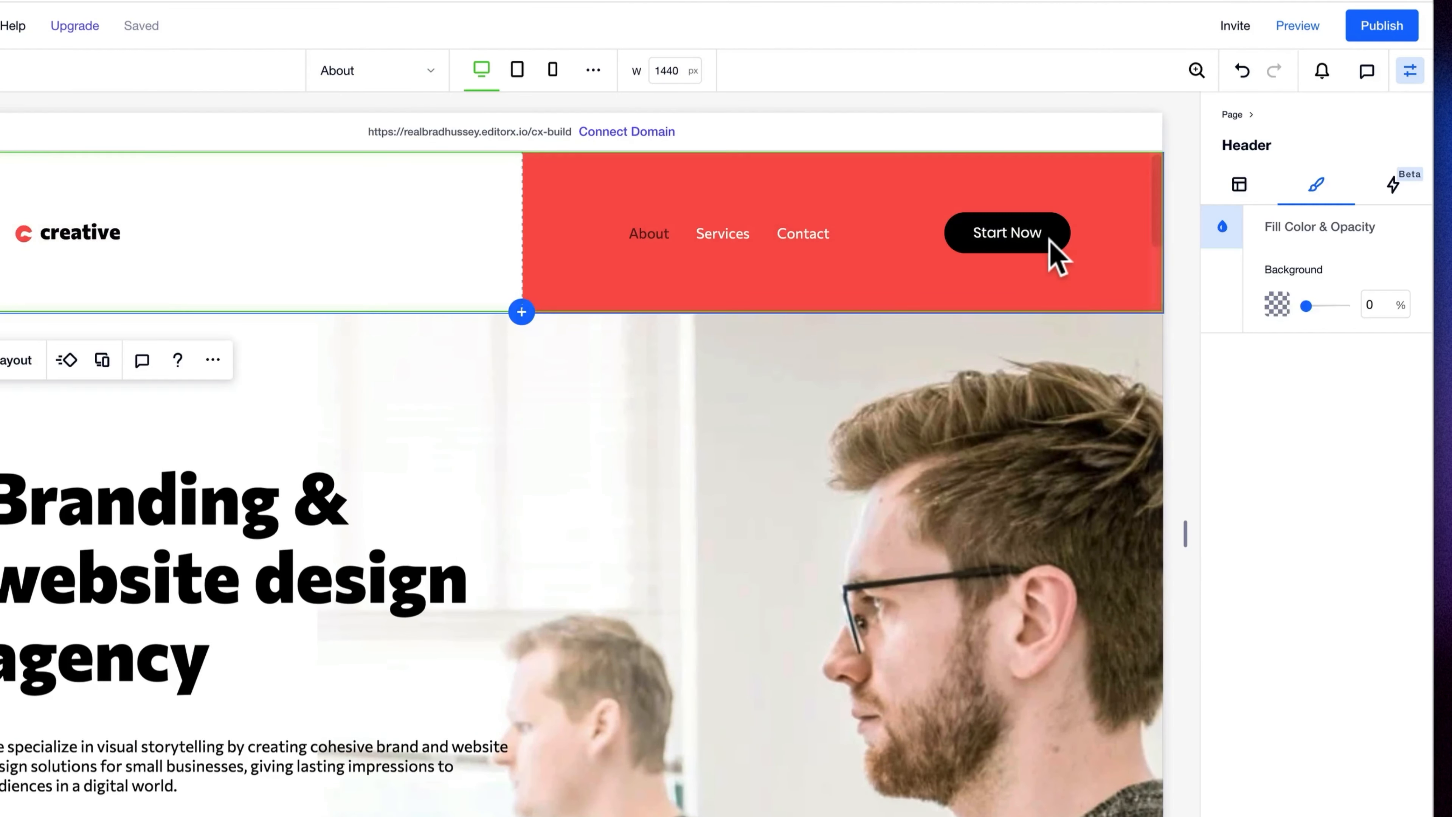
{"action": "left_click", "coordinate": [1045, 240]}
{"action": "left_click", "coordinate": [1049, 247]}
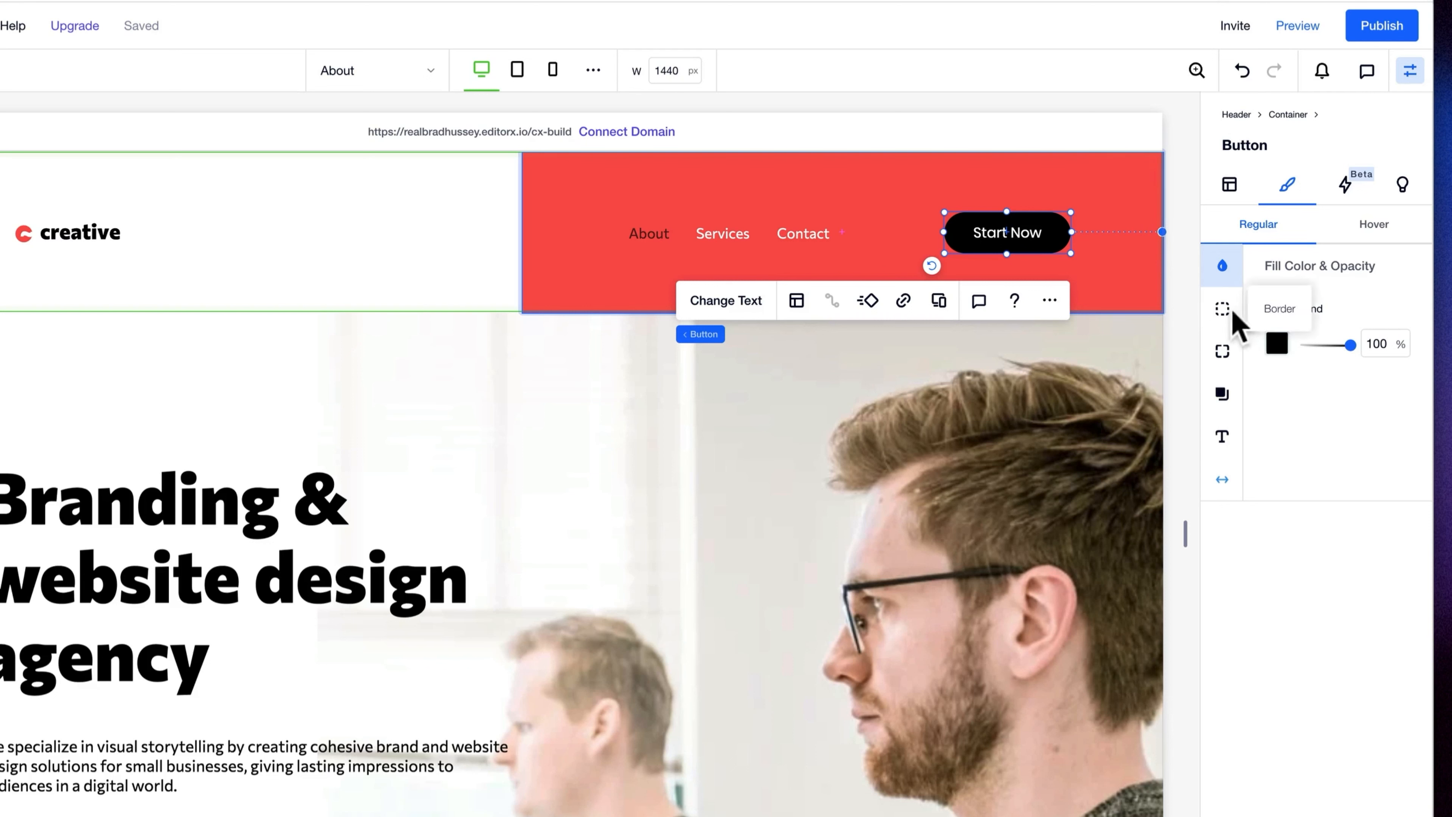
{"action": "left_click_drag", "start_coordinate": [1344, 345], "coordinate": [1245, 367]}
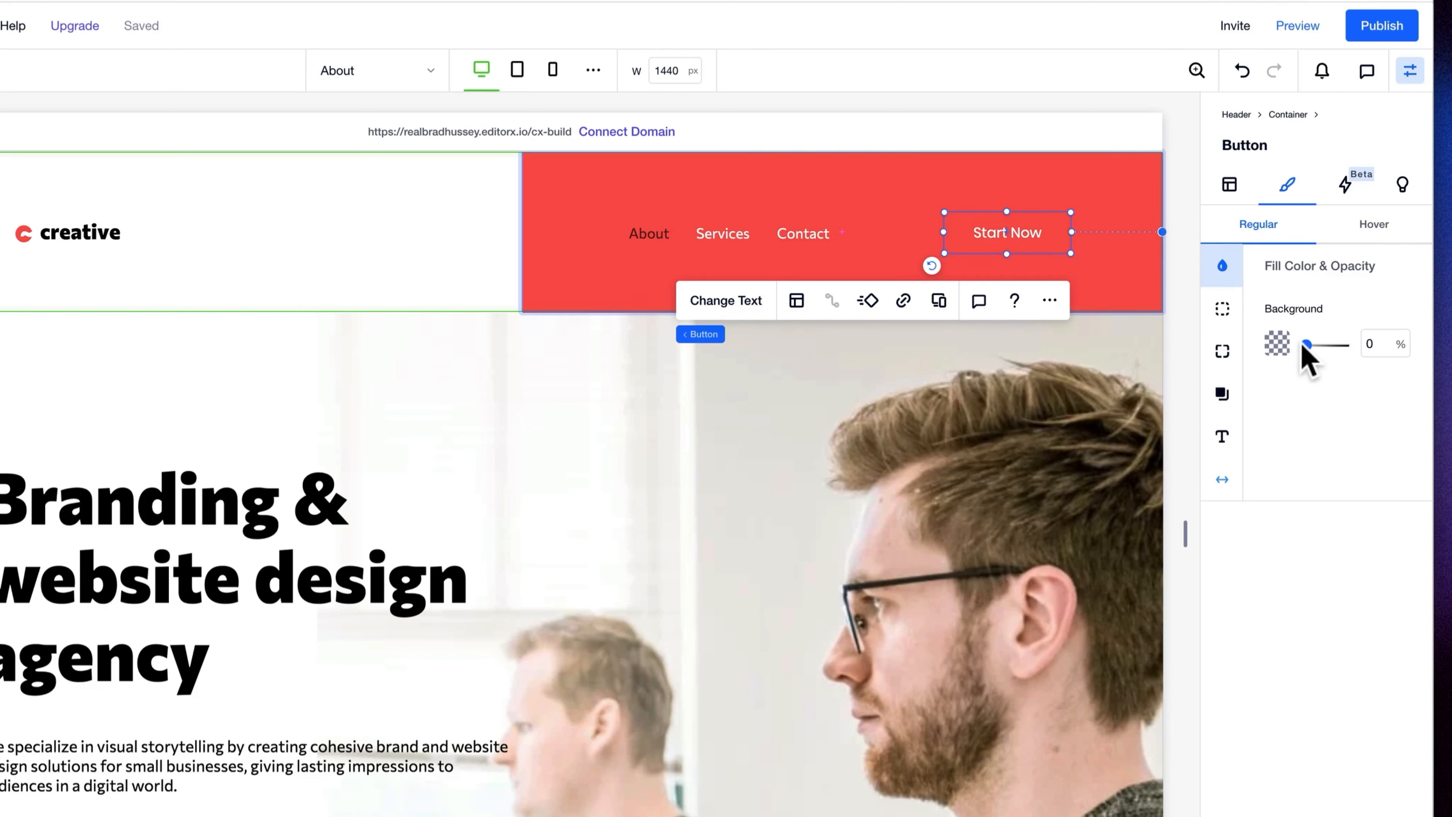
- Give the "Start Now" button a regular border 2 px wide in the dark red theme color
{"action": "left_click", "coordinate": [1220, 308]}
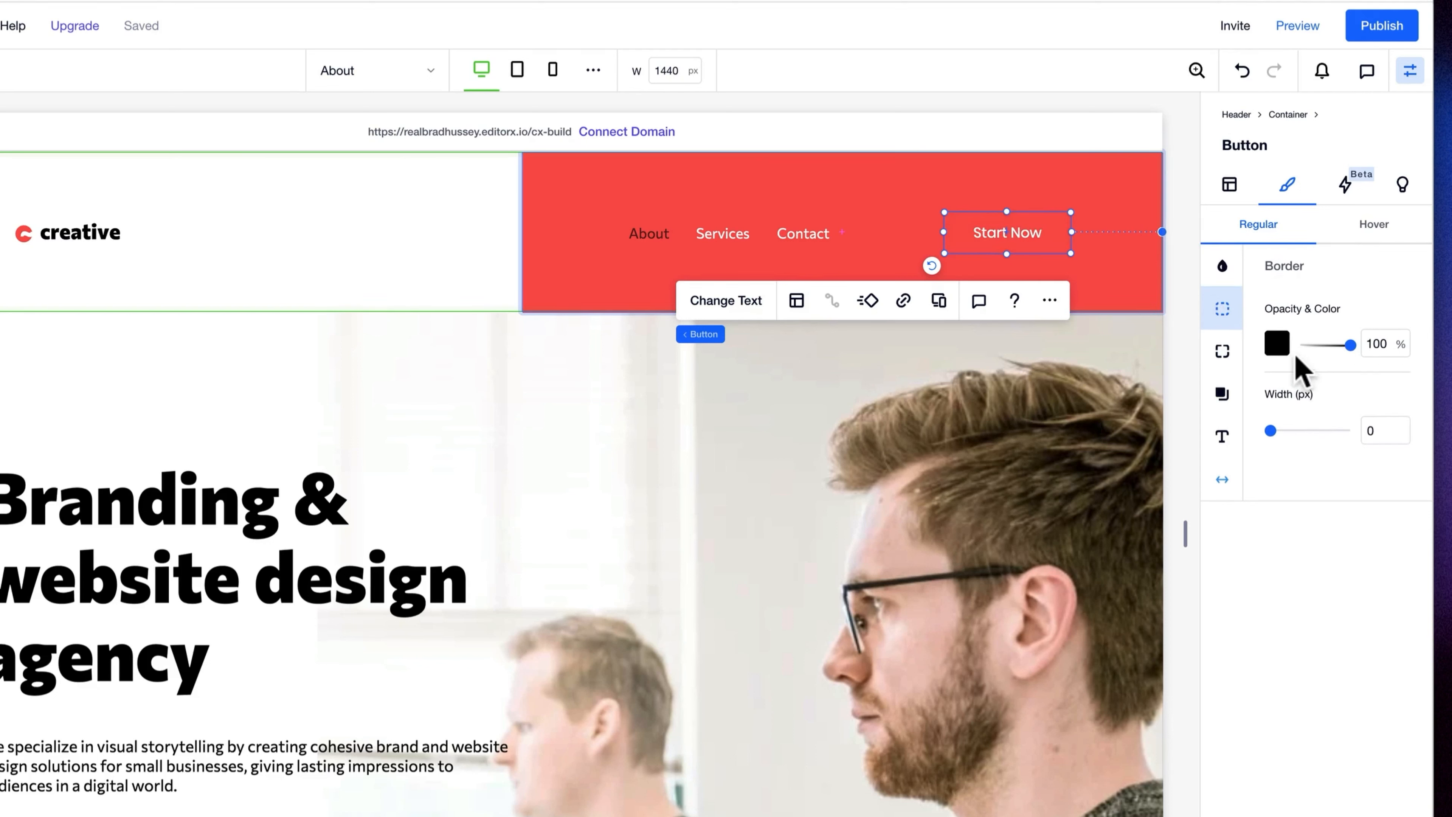
{"action": "left_click", "coordinate": [1279, 344]}
{"action": "left_click", "coordinate": [1369, 460]}
{"action": "left_click", "coordinate": [1380, 331]}
{"action": "left_click", "coordinate": [1387, 430]}
{"action": "type", "text": "2"}
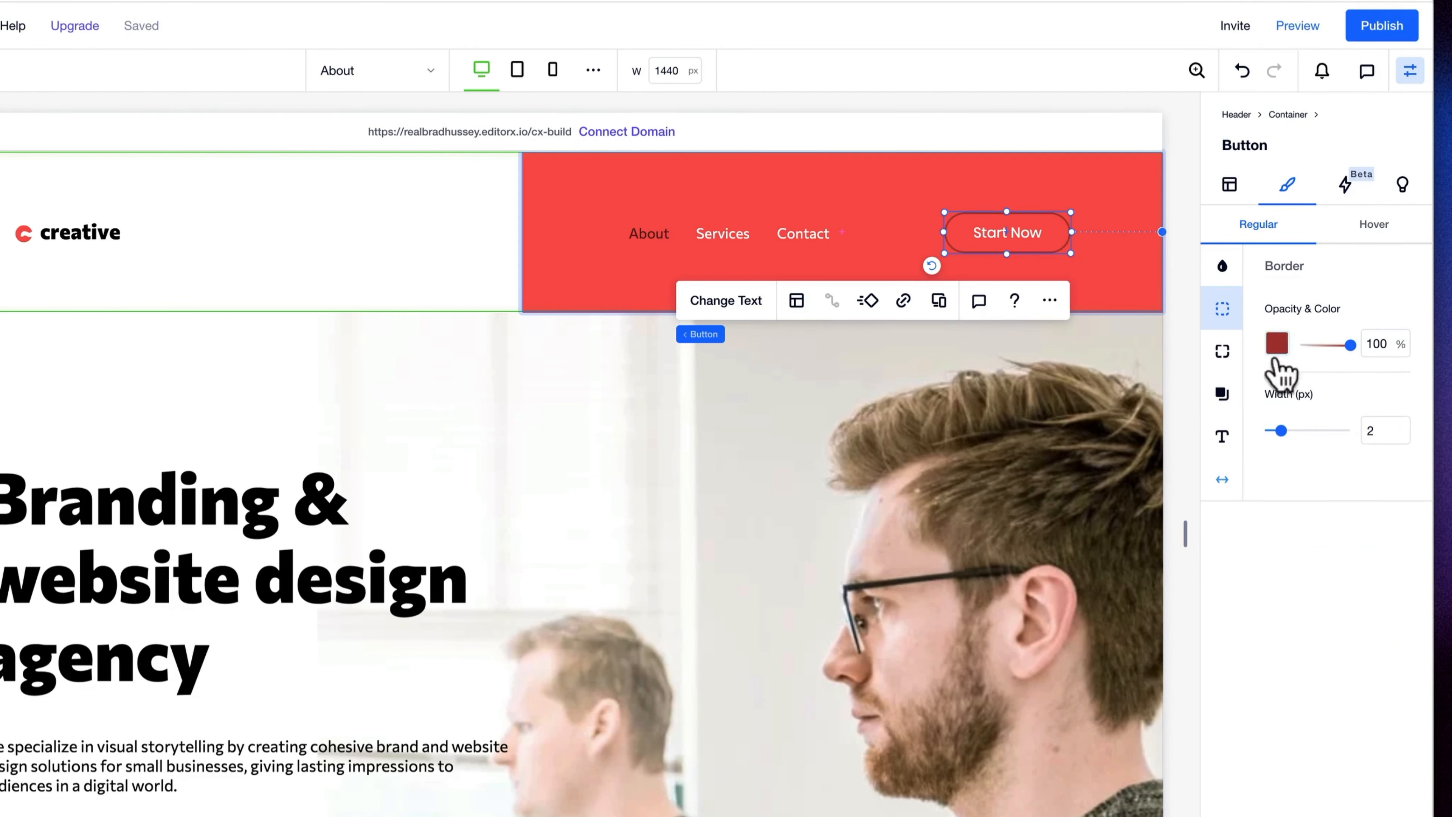
- Set all corner radii of the "Start Now" button to 0 px
{"action": "left_click", "coordinate": [1223, 351]}
{"action": "left_click", "coordinate": [1291, 334]}
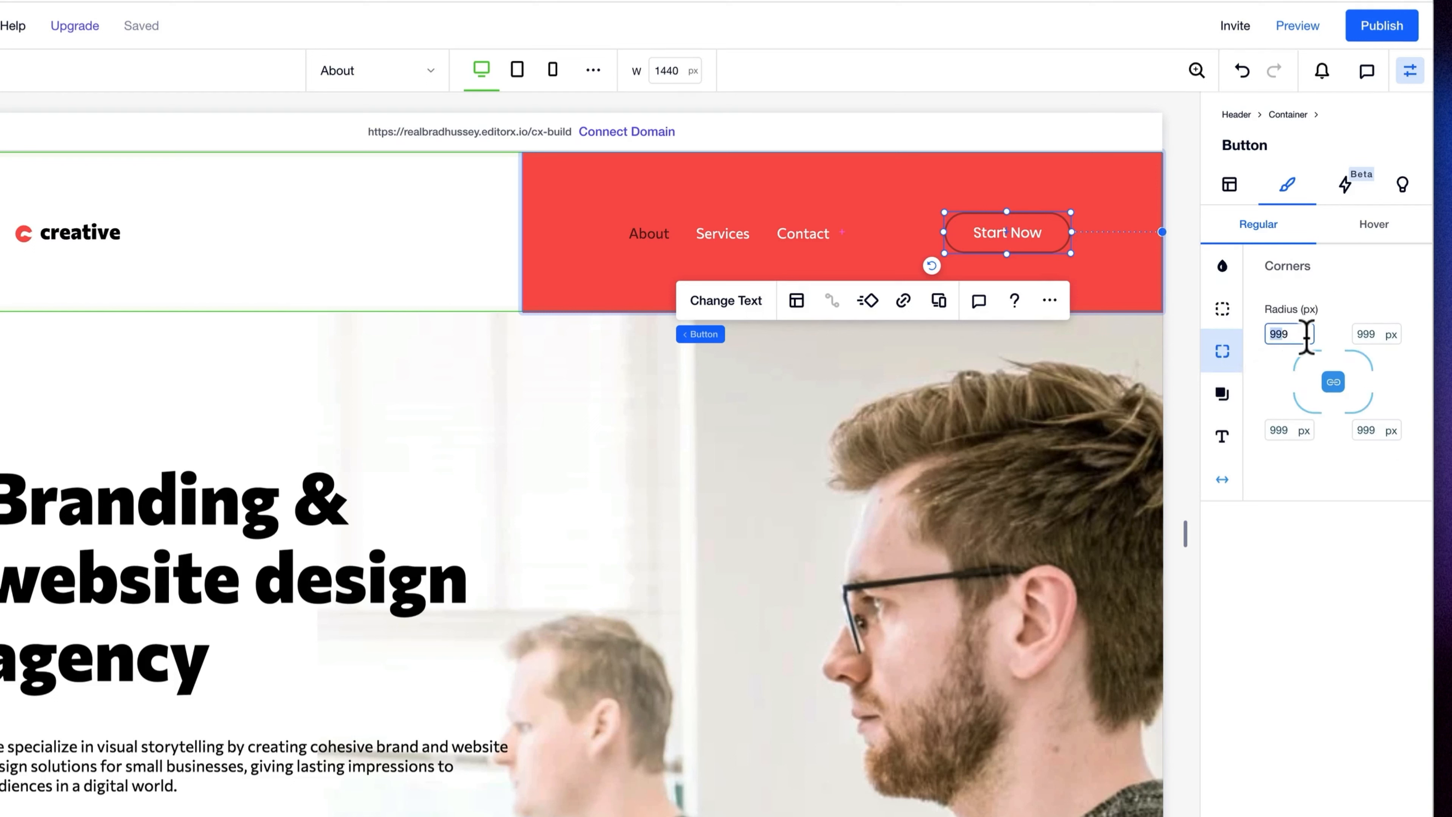
{"action": "type", "text": "0"}
{"action": "key", "text": "Tab"}
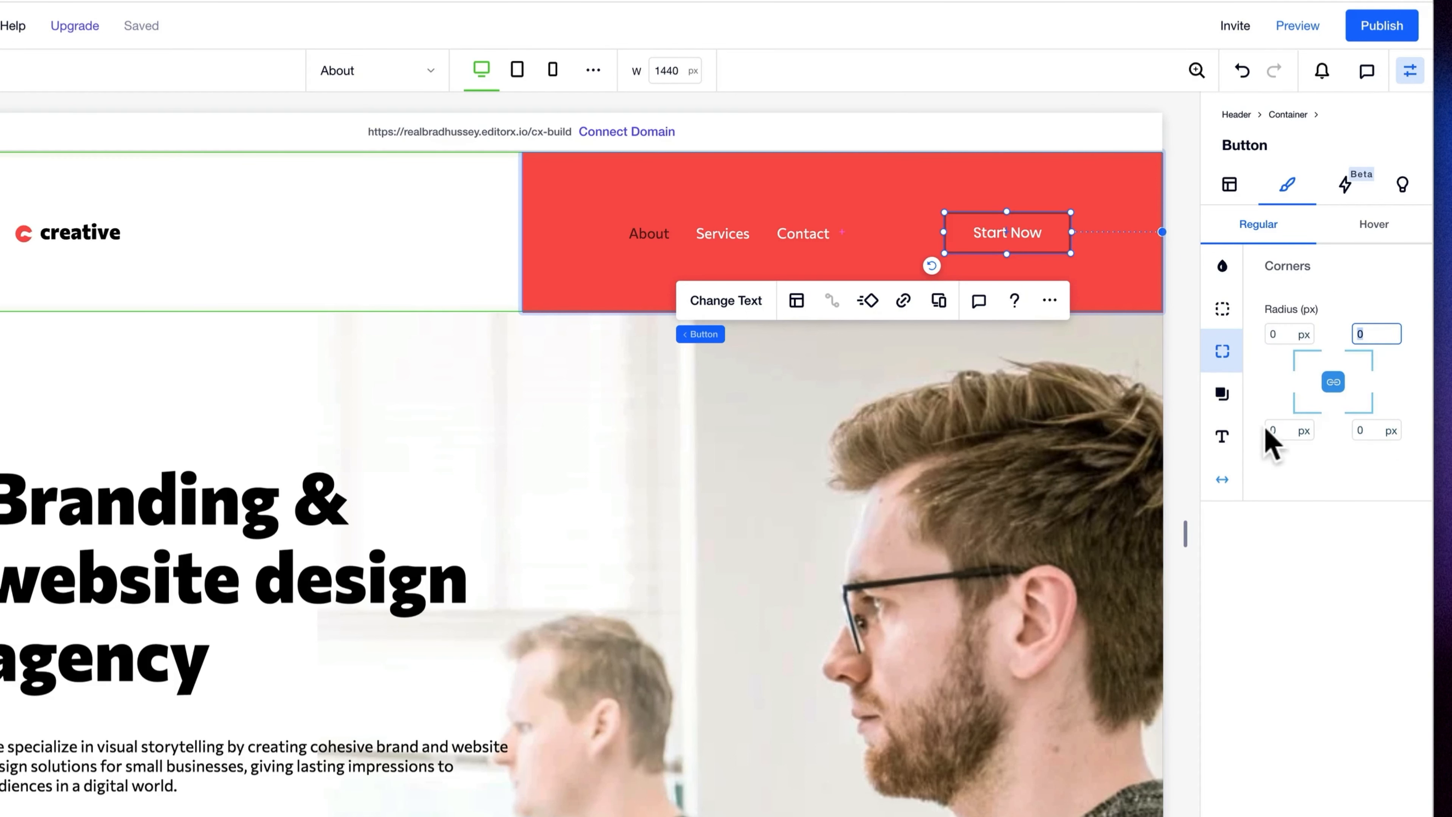
- Examine the "Start Now" button's shadow and fill settings and its hover border settings
{"action": "left_click", "coordinate": [1223, 395]}
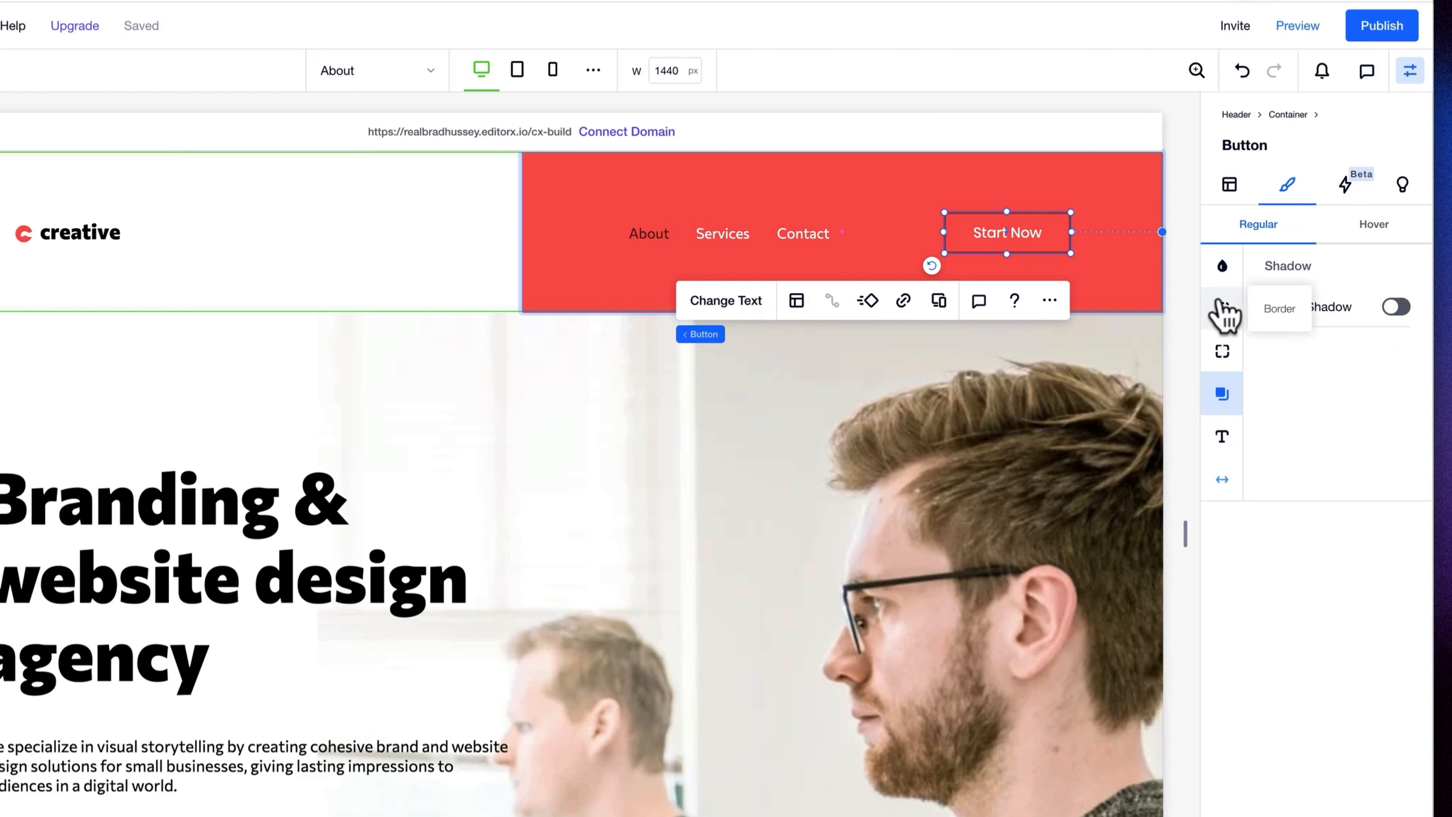
{"action": "left_click", "coordinate": [1207, 272]}
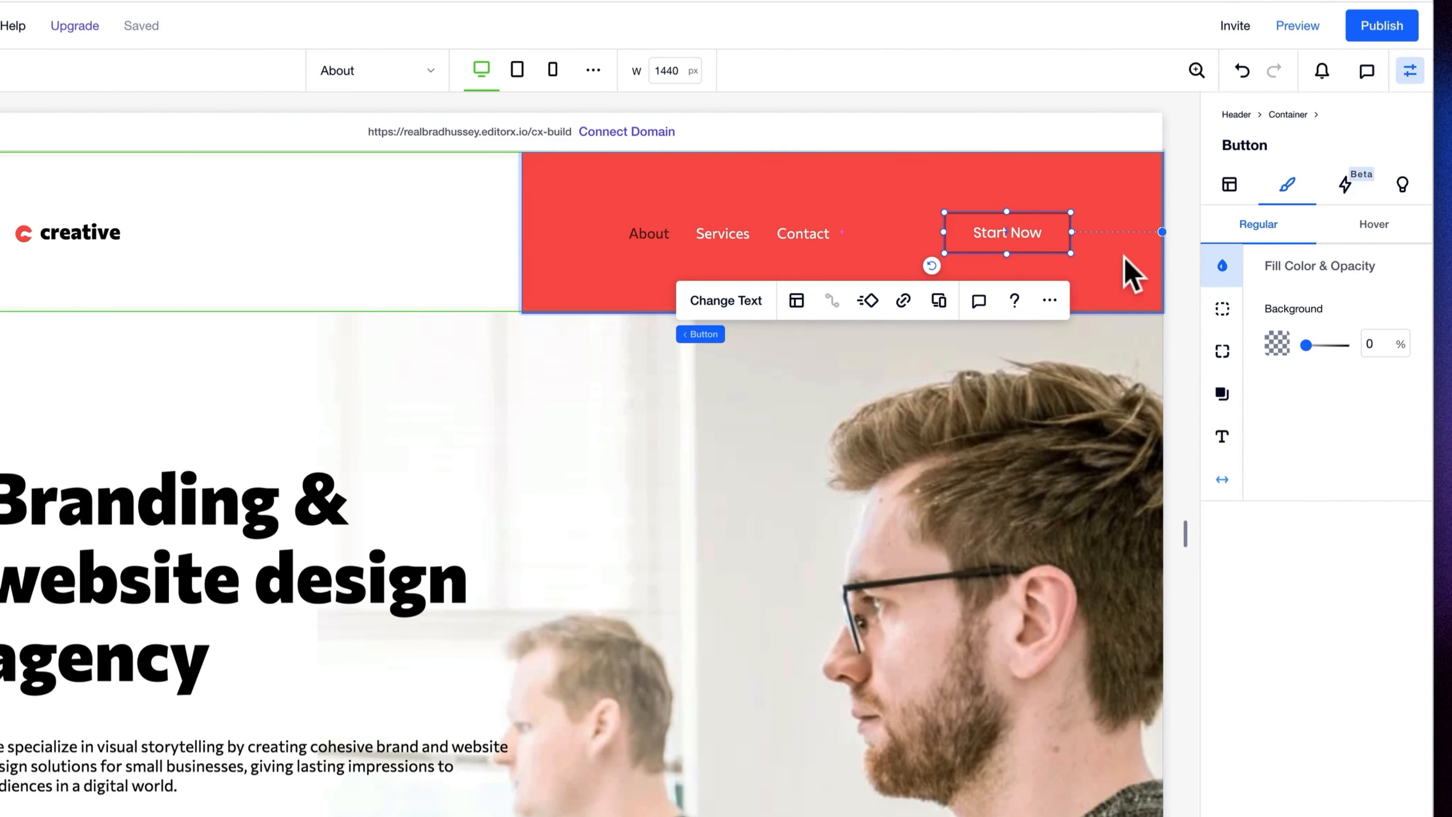
{"action": "left_click", "coordinate": [1183, 200]}
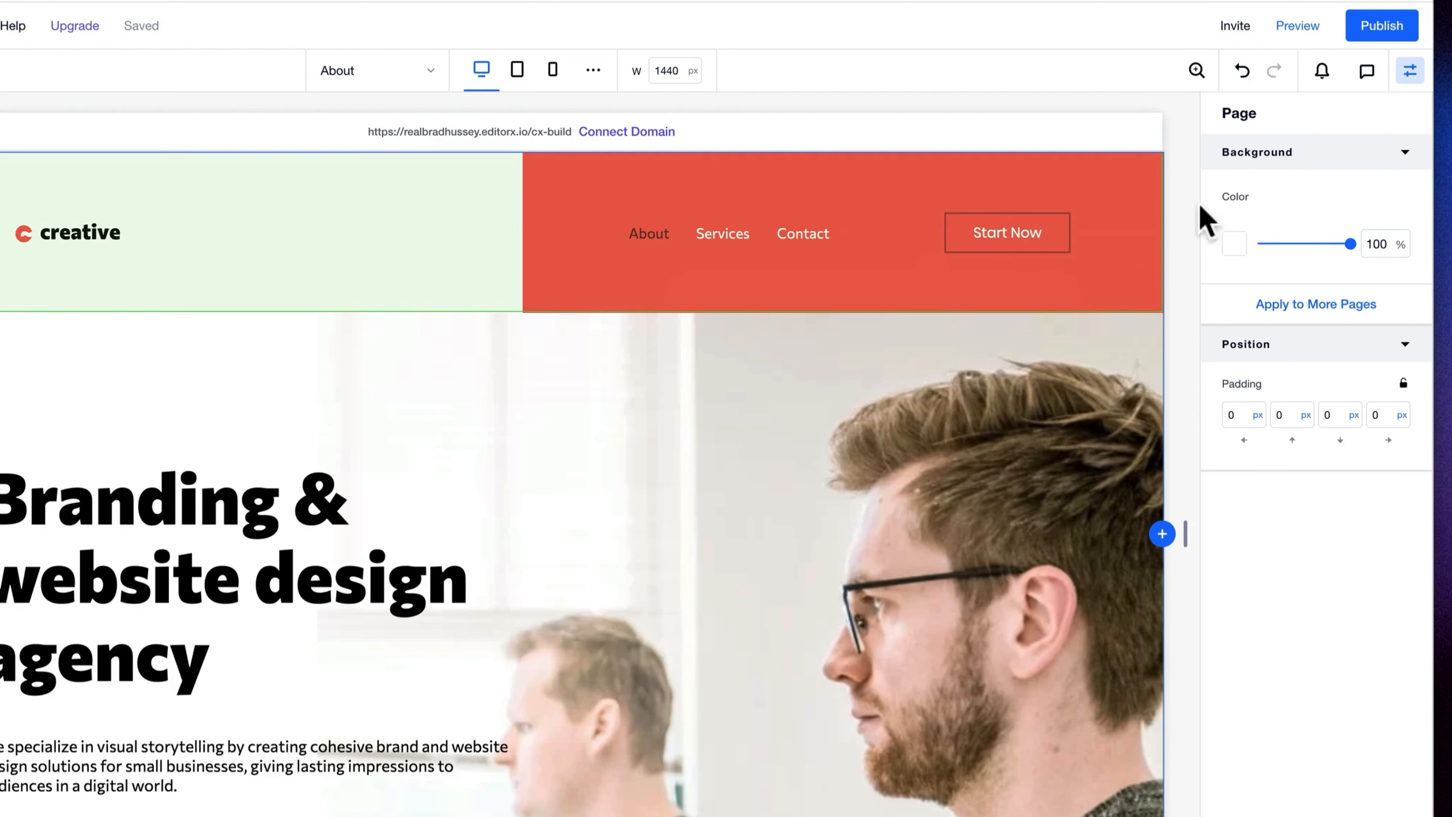
{"action": "left_click", "coordinate": [1017, 240]}
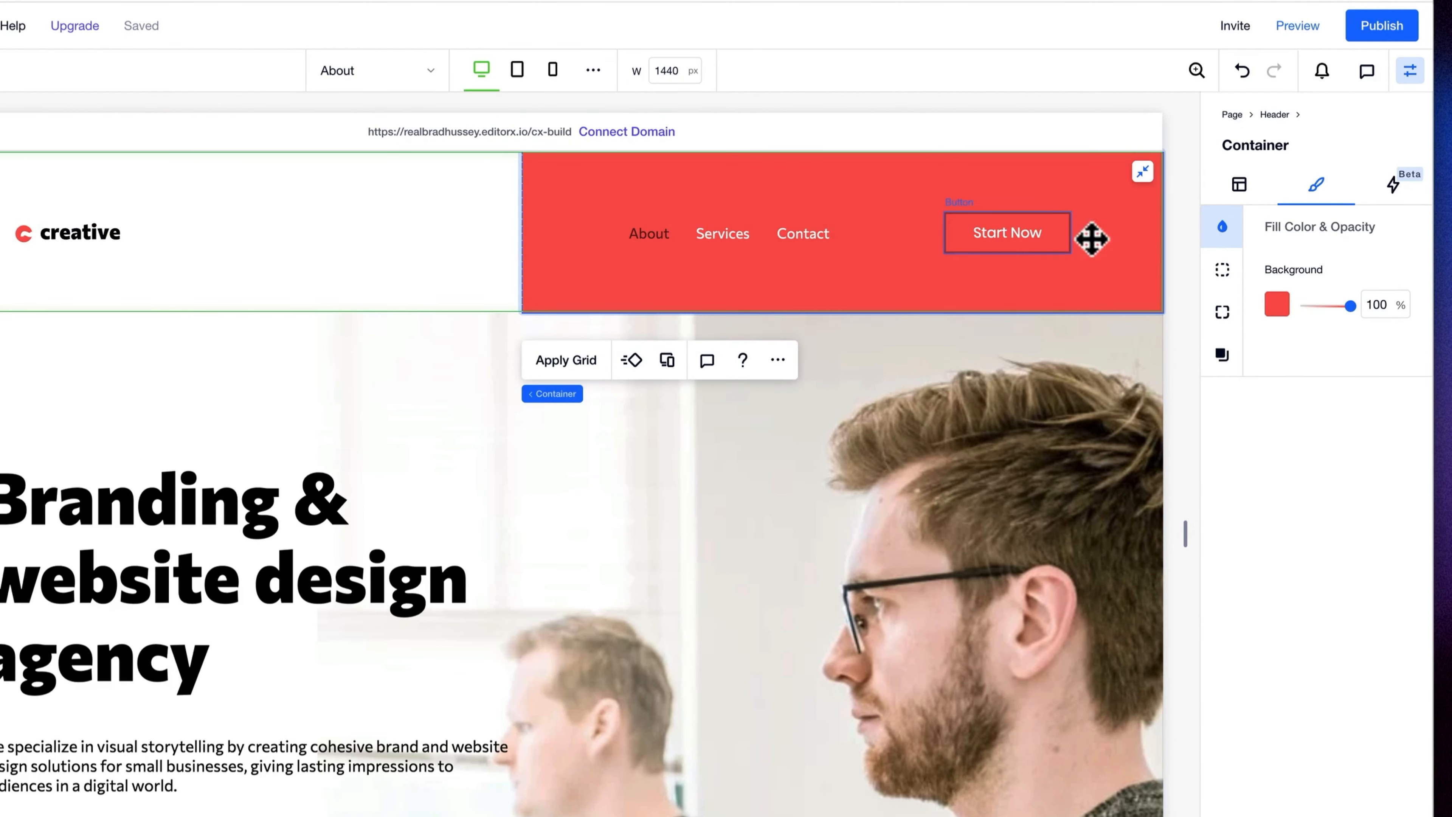
{"action": "left_click", "coordinate": [1067, 235]}
{"action": "left_click", "coordinate": [1358, 229]}
{"action": "left_click", "coordinate": [1222, 309]}
{"action": "left_click", "coordinate": [1277, 234]}
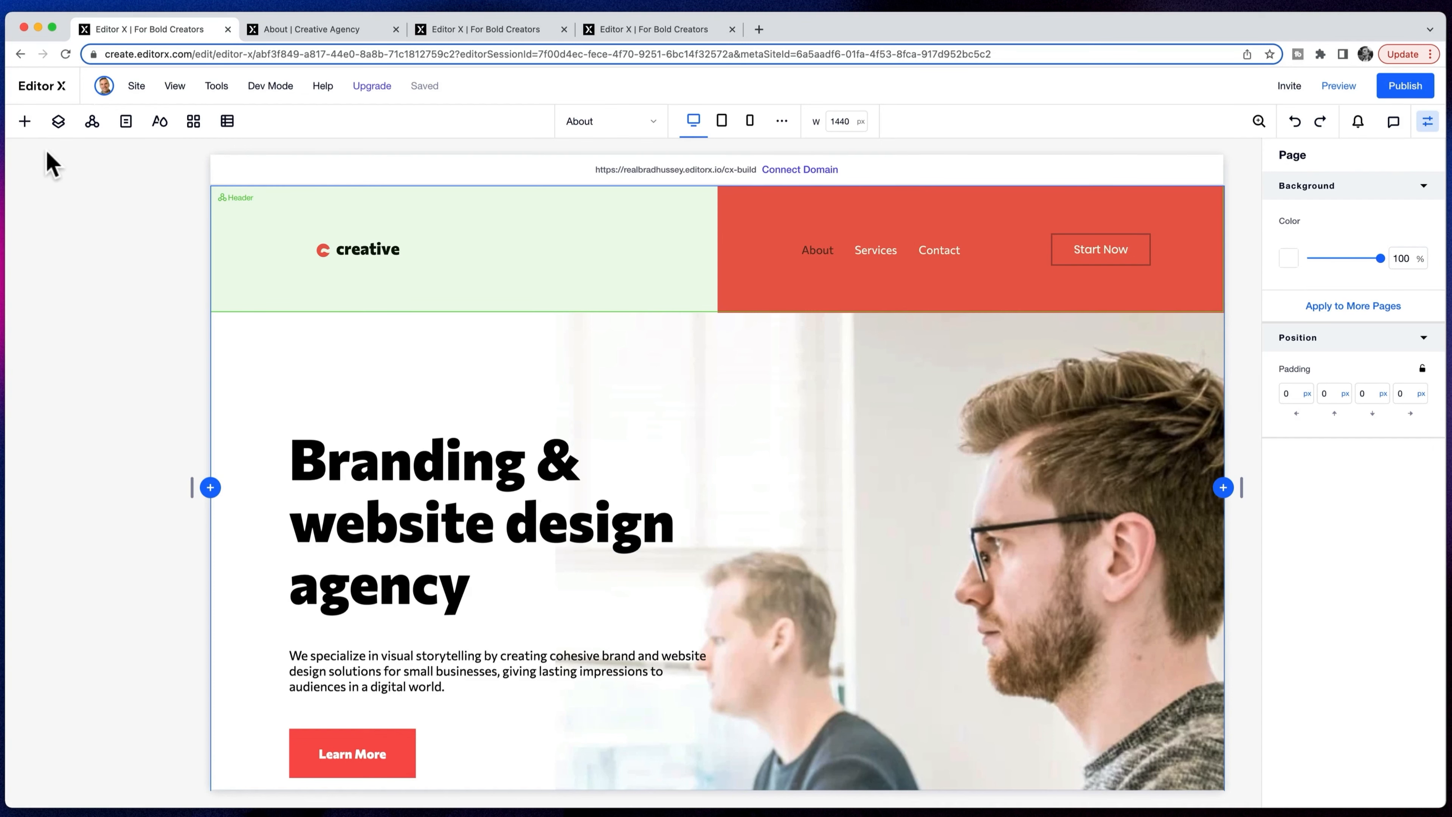
- Add a container to the red header area and move the "Start Now" button into it by cutting and pasting
{"action": "left_click", "coordinate": [25, 122]}
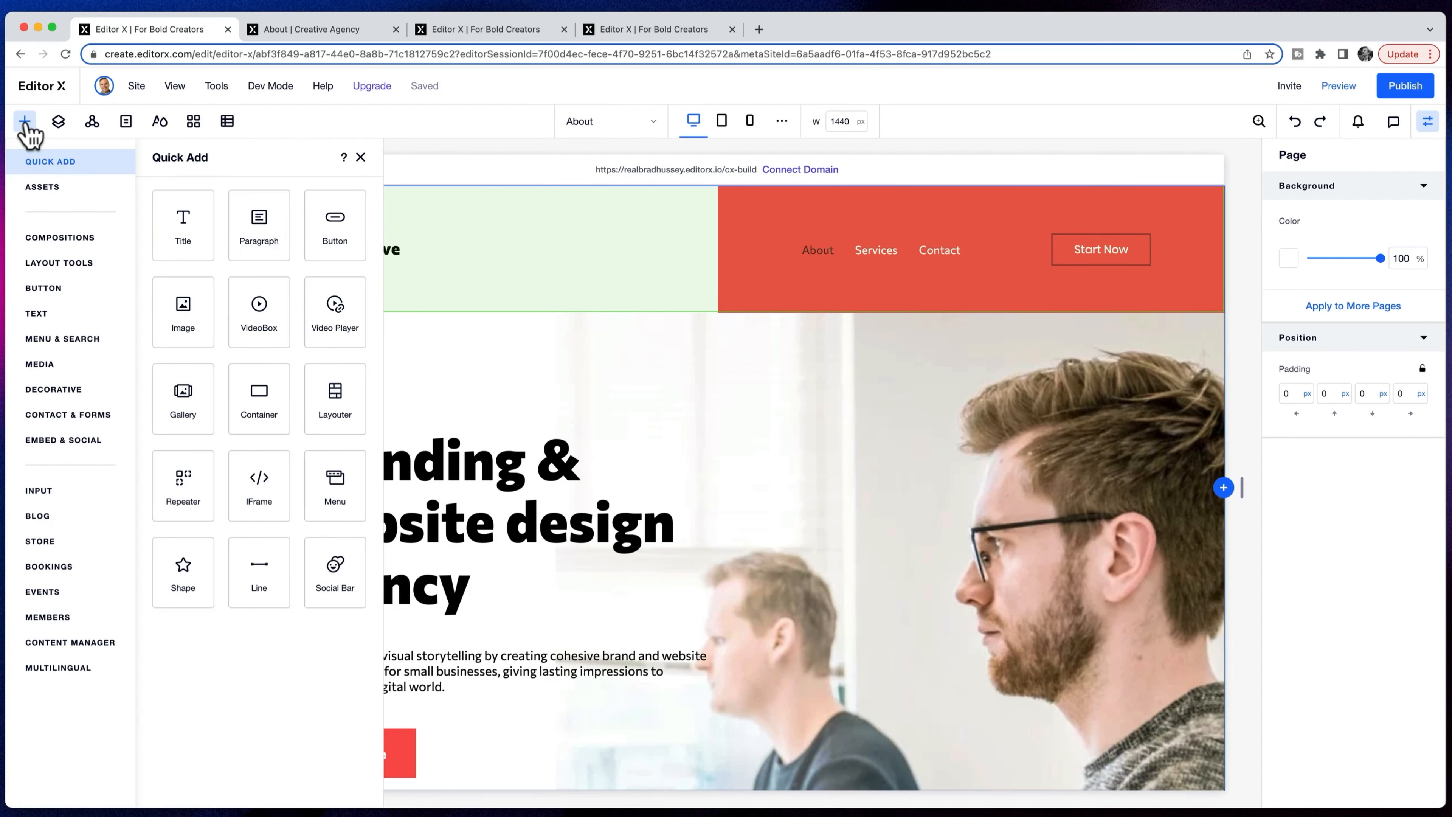
{"action": "left_click_drag", "start_coordinate": [259, 399], "coordinate": [1005, 273]}
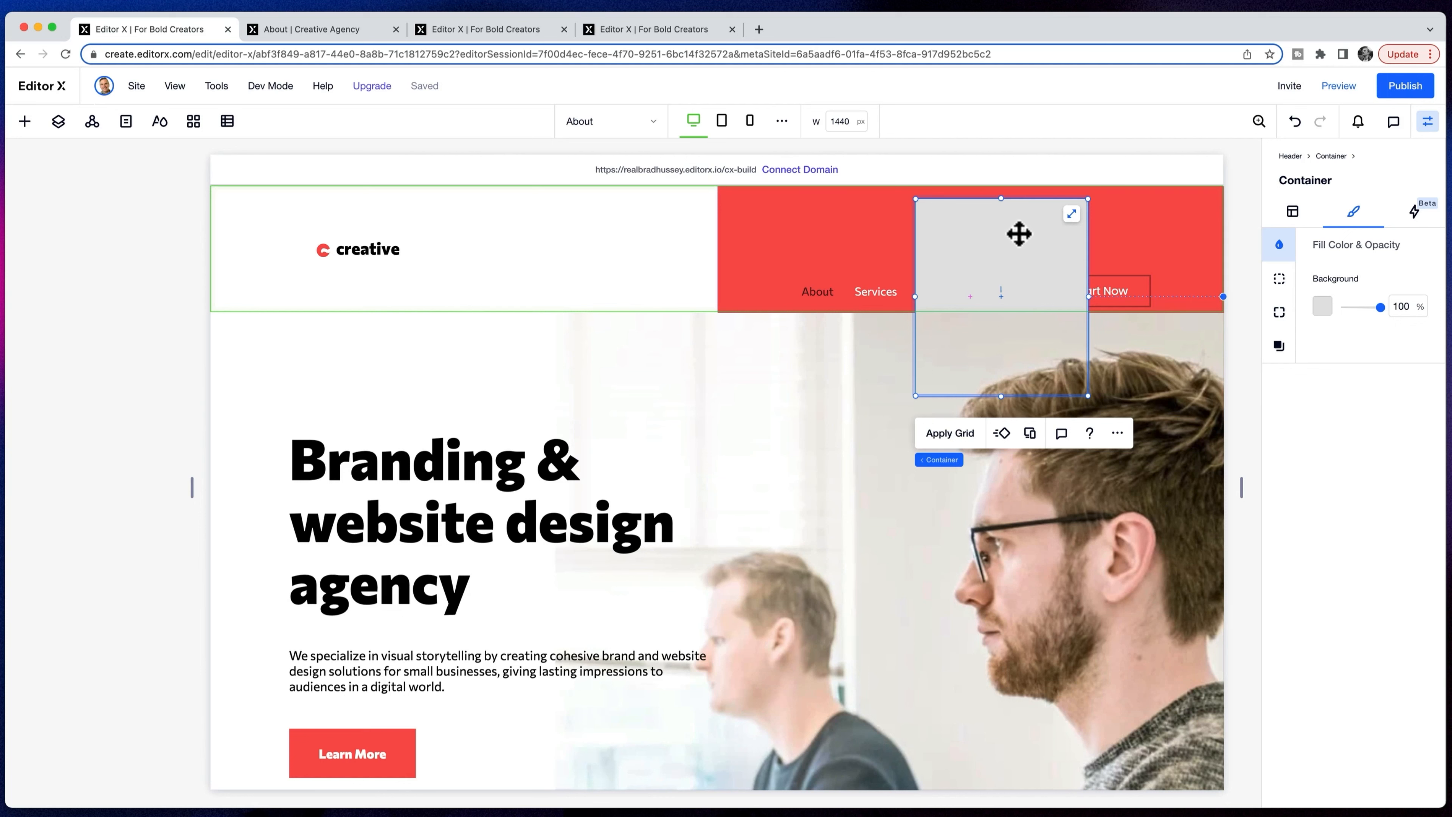
{"action": "left_click", "coordinate": [1147, 287]}
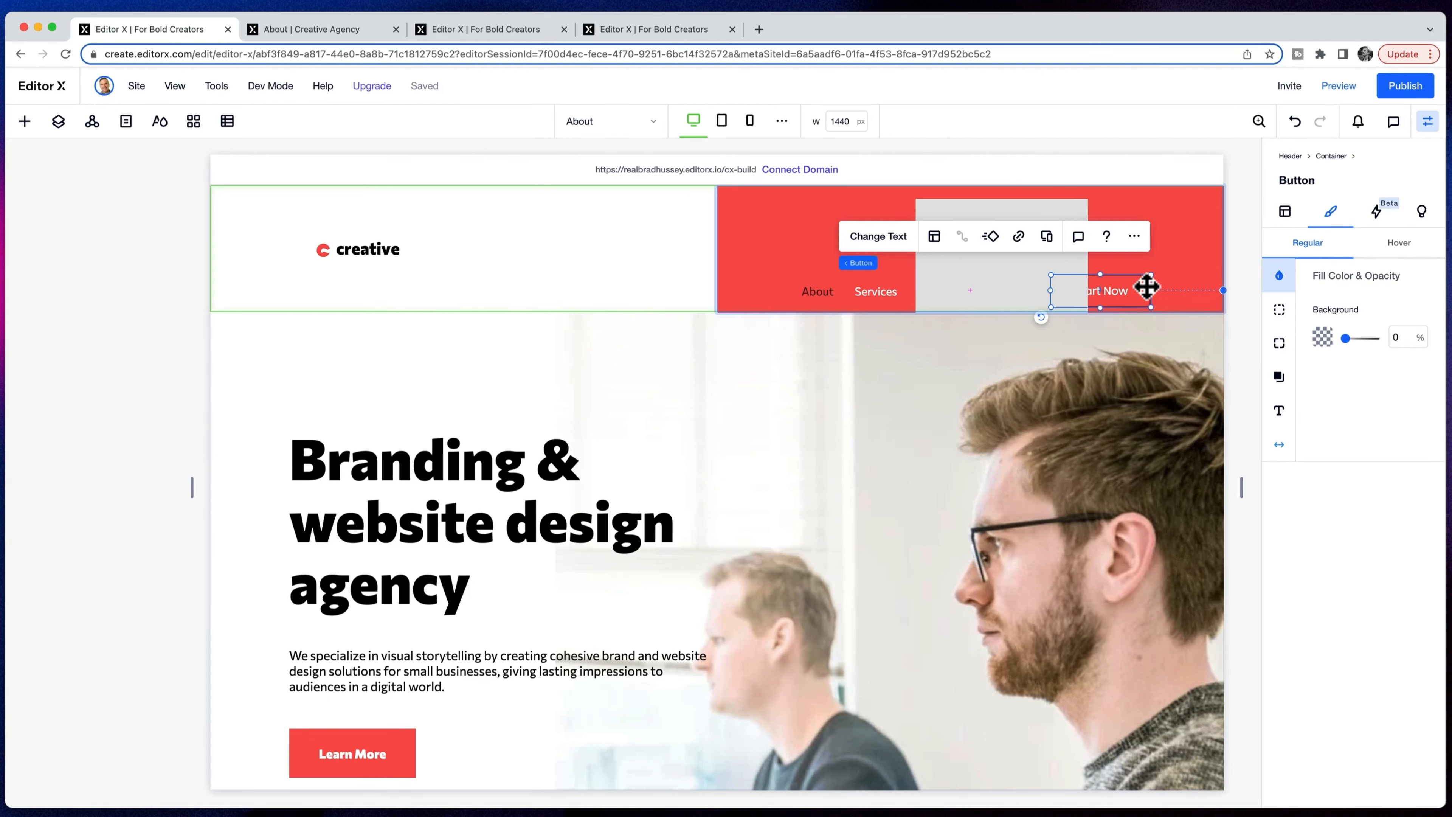
{"action": "right_click", "coordinate": [1143, 286]}
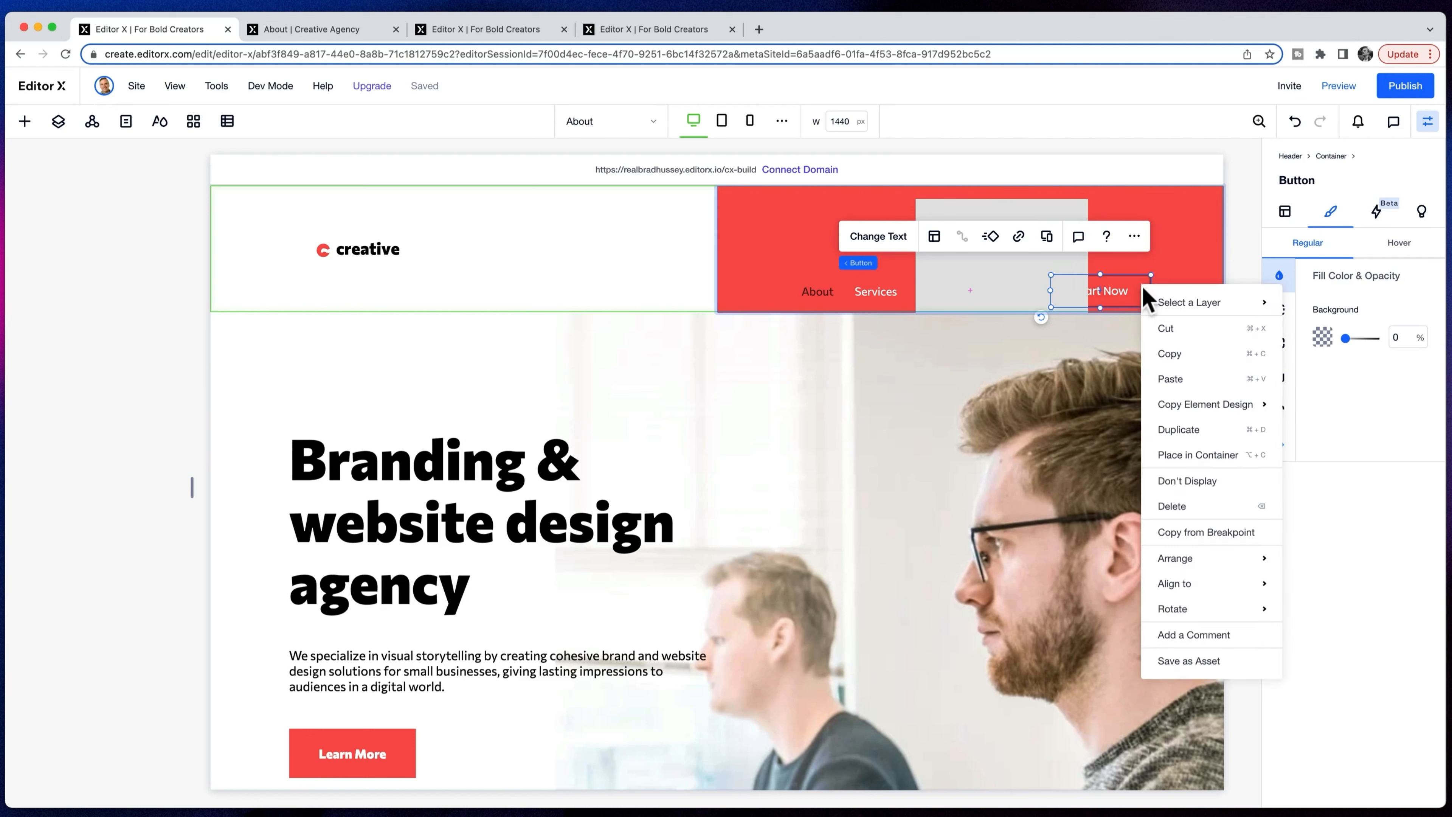
{"action": "left_click", "coordinate": [1200, 335]}
{"action": "left_click", "coordinate": [1004, 256]}
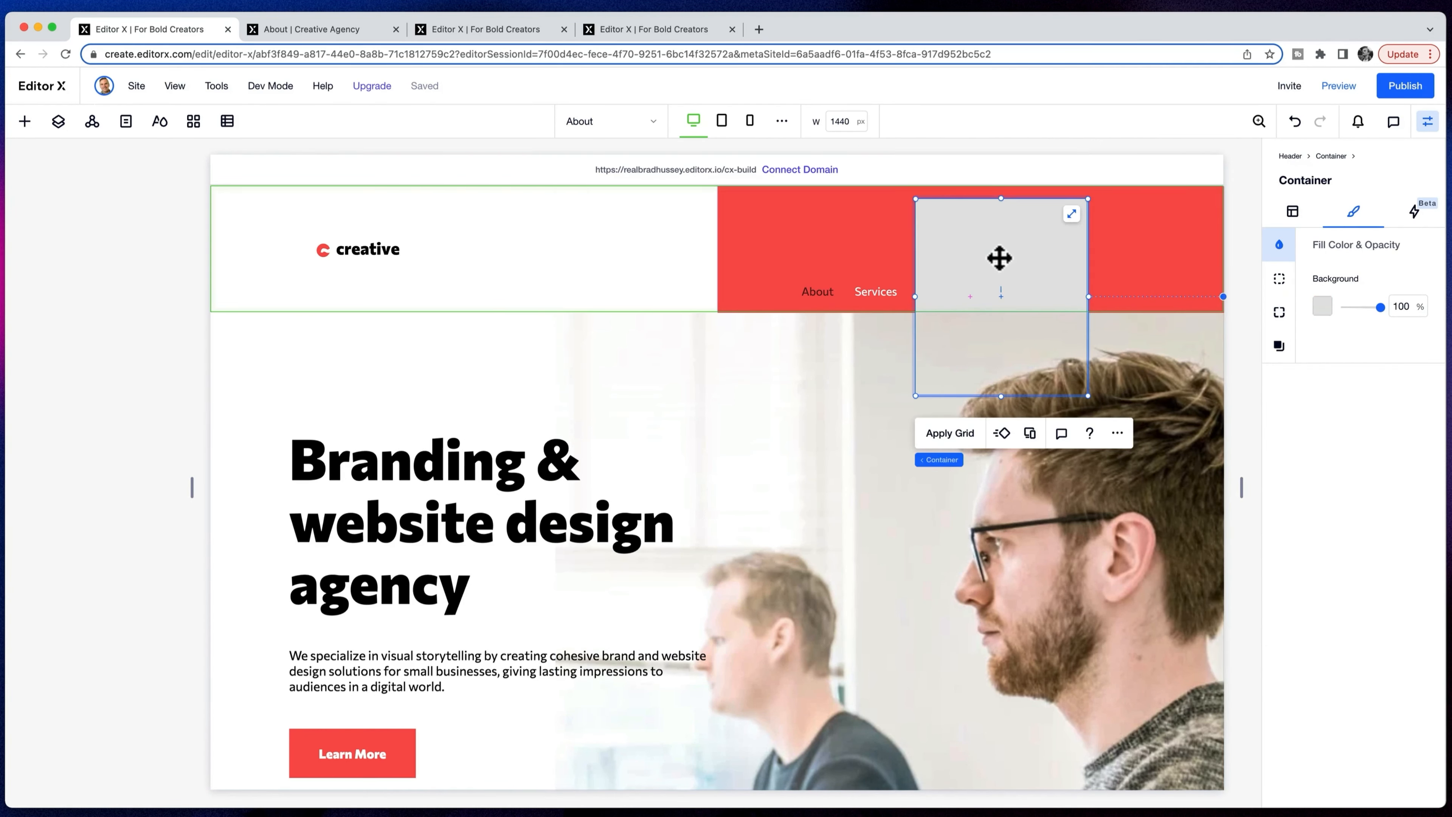
{"action": "right_click", "coordinate": [1000, 259]}
{"action": "left_click", "coordinate": [1058, 378]}
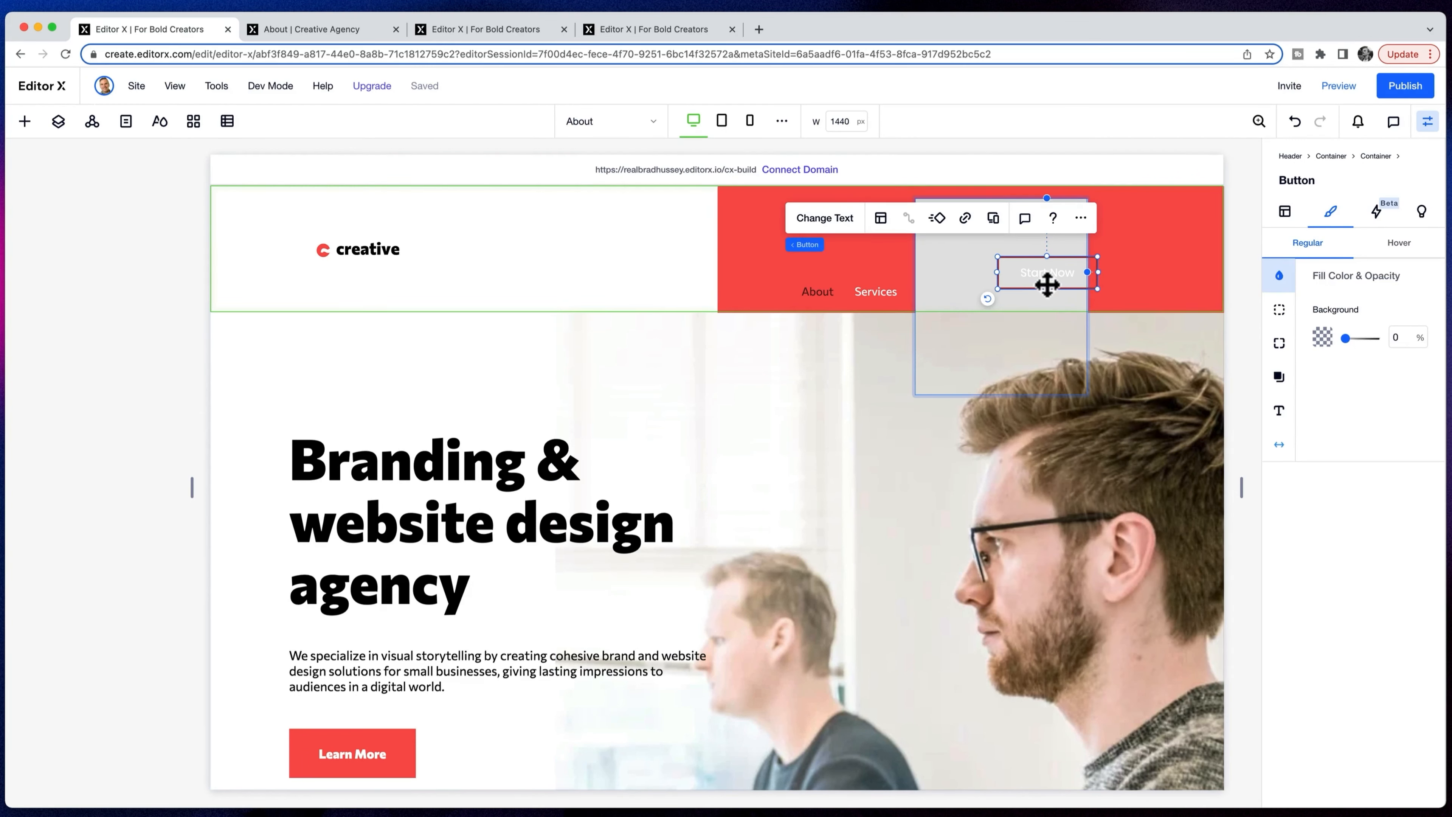
- Align the "Start Now" button to the top-left corner of its new container
{"action": "left_click", "coordinate": [1282, 213]}
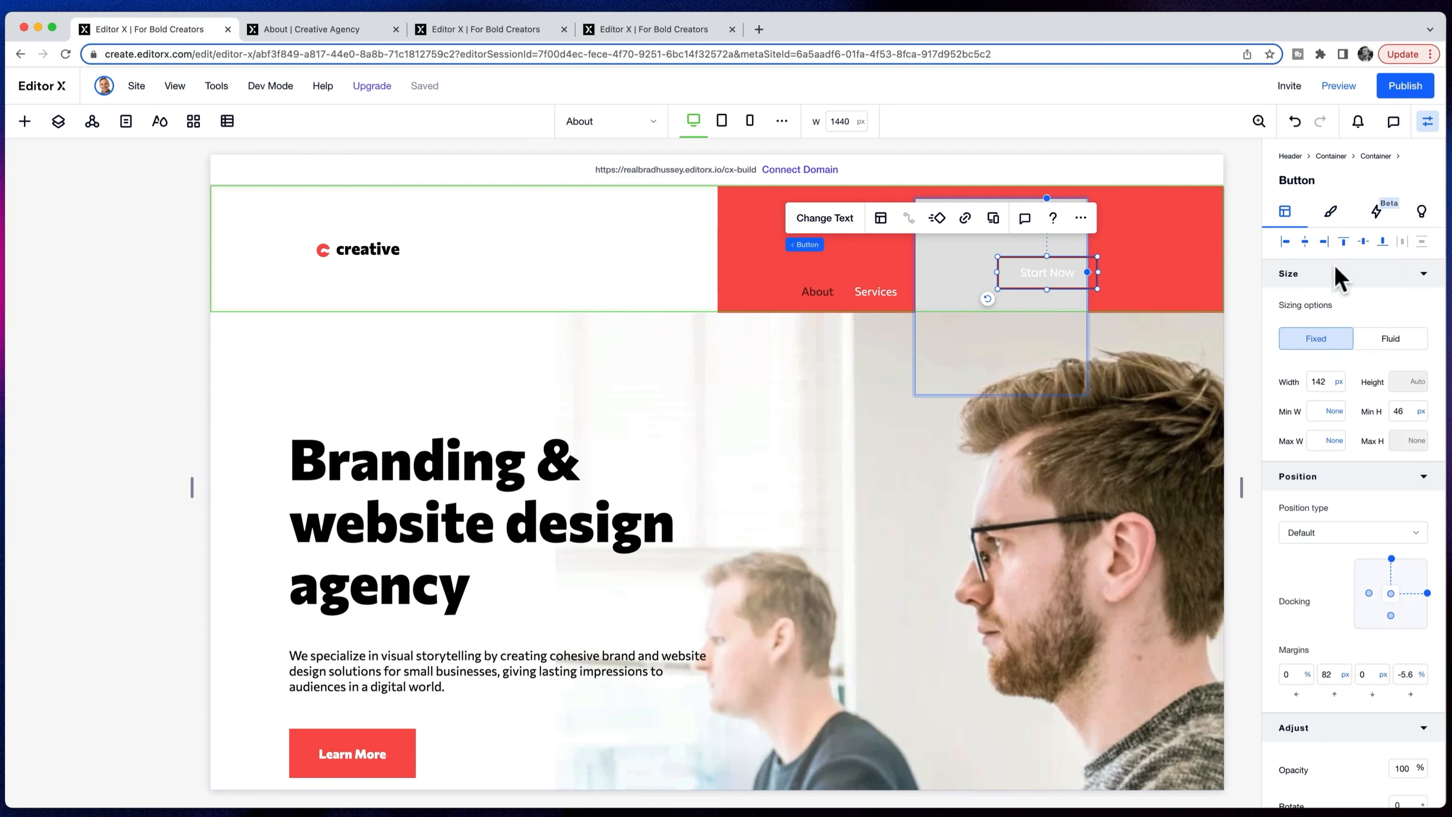
{"action": "left_click", "coordinate": [1286, 241]}
{"action": "left_click", "coordinate": [1344, 242]}
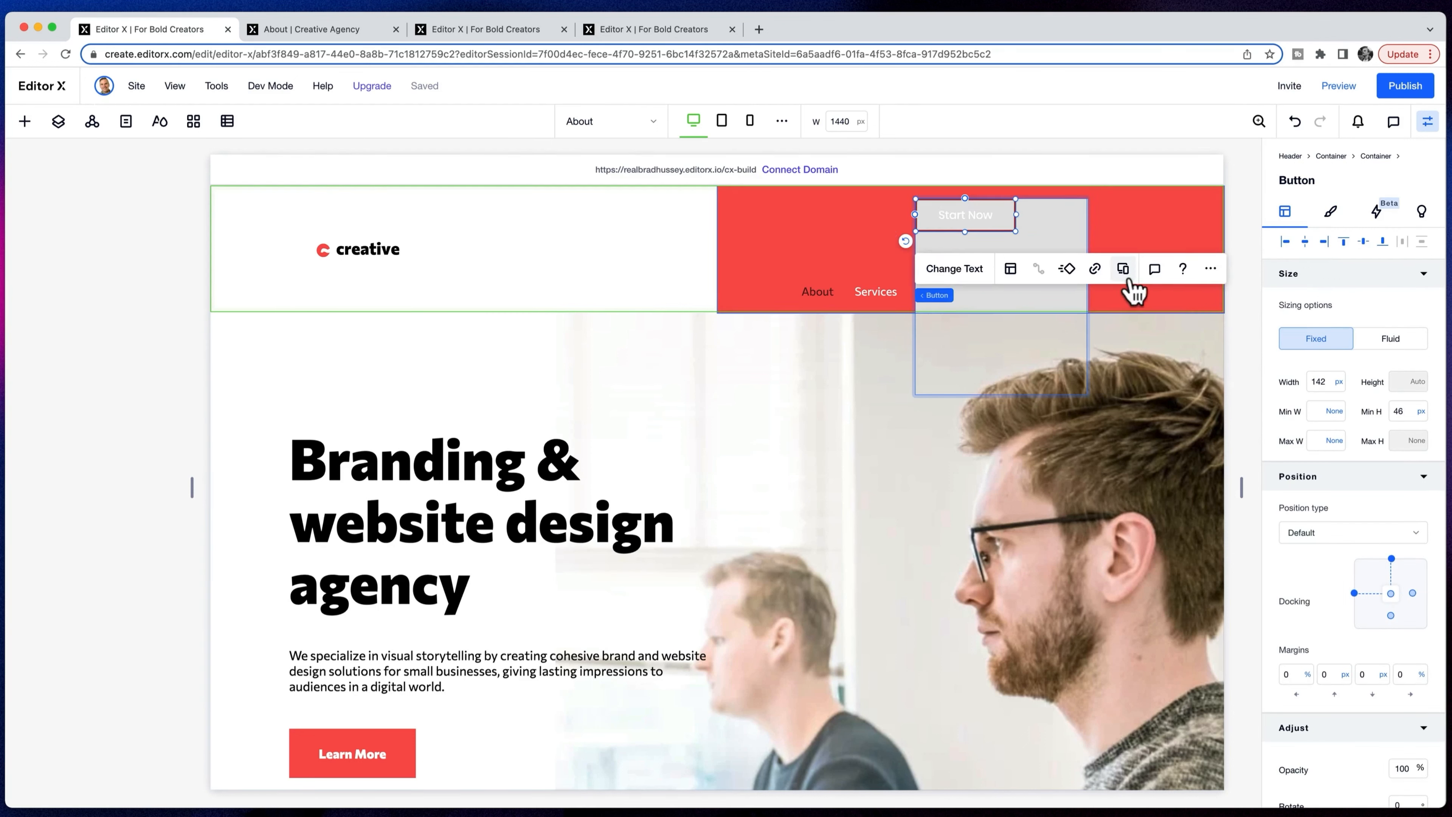
- Size the button's container to a fixed width of 142 px and height of 46 px, with no minimum height
{"action": "left_click", "coordinate": [1063, 216]}
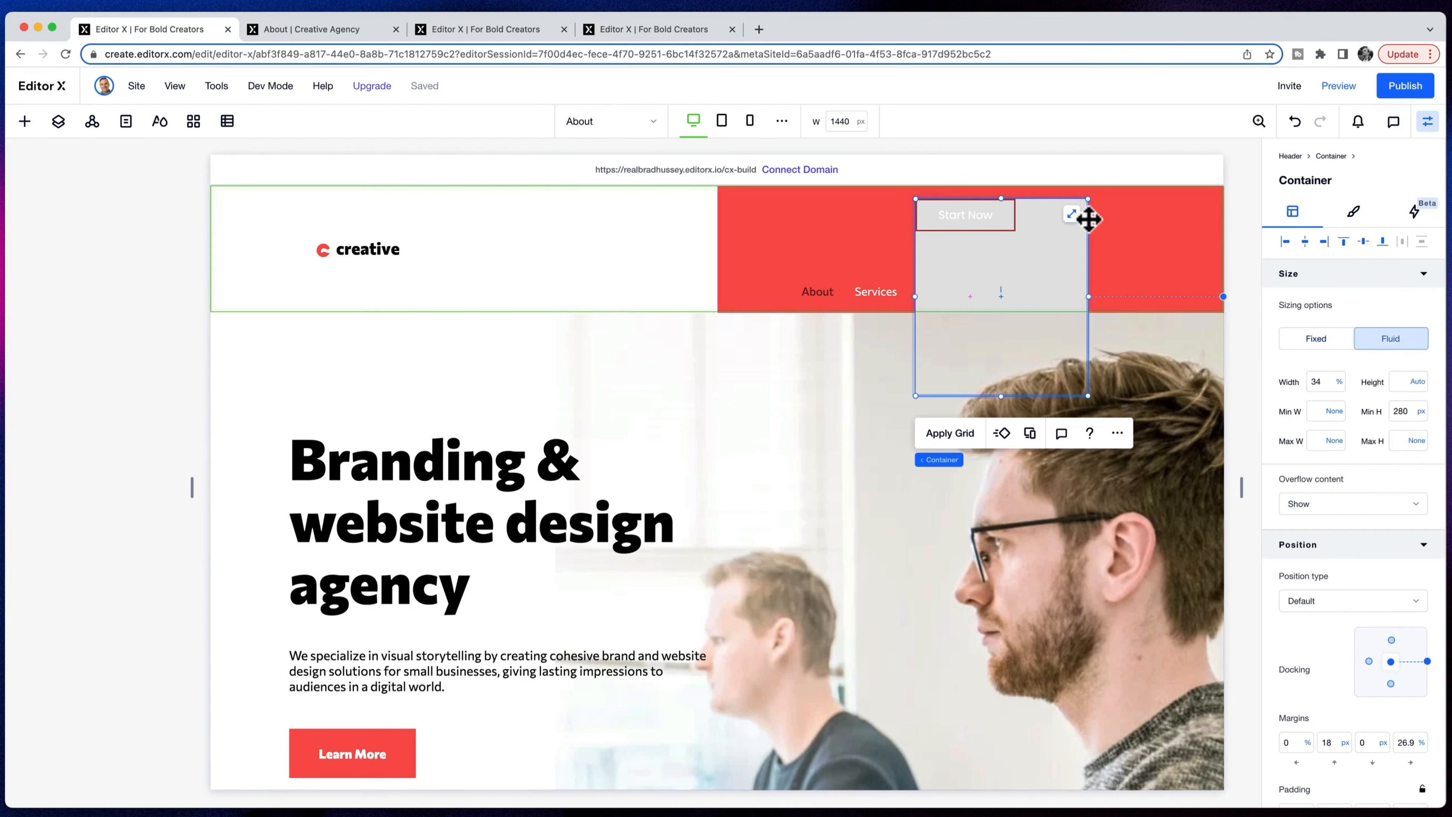
{"action": "left_click", "coordinate": [1000, 229]}
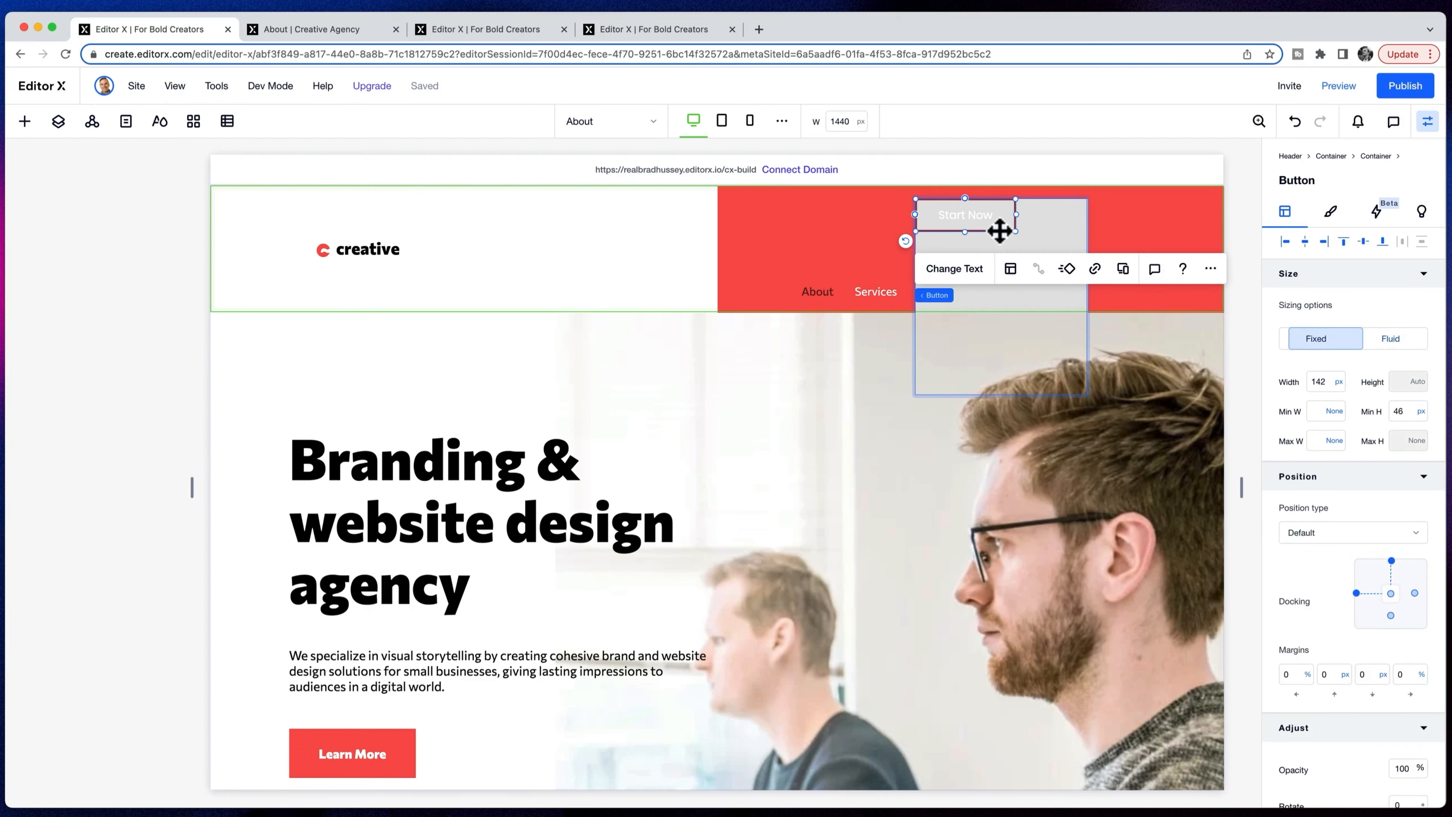
{"action": "left_click", "coordinate": [1061, 240]}
{"action": "left_click", "coordinate": [1318, 381]}
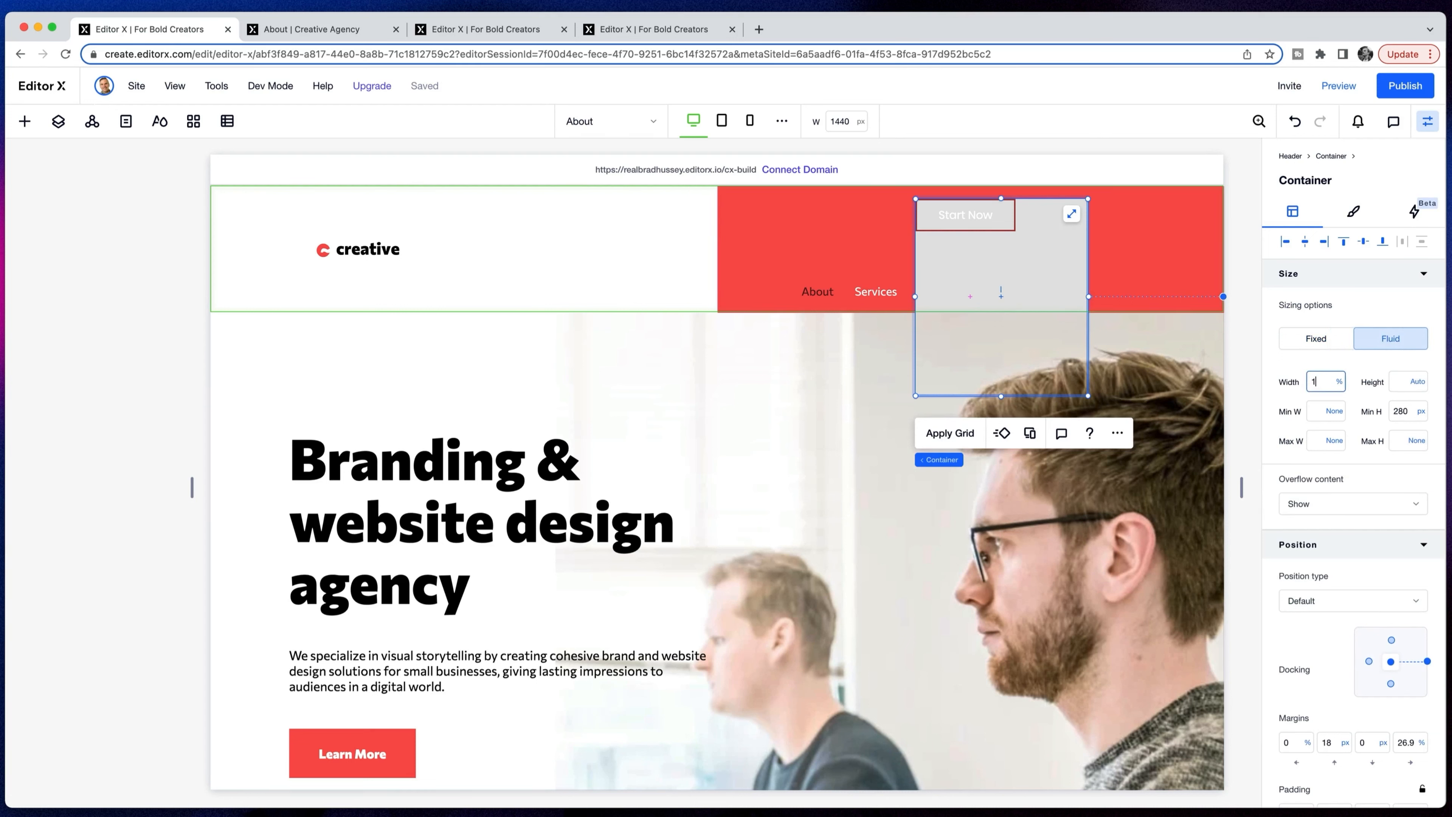
{"action": "key", "text": "Tab"}
{"action": "left_click", "coordinate": [1398, 384]}
{"action": "type", "text": "46"}
{"action": "left_click", "coordinate": [1402, 410]}
{"action": "key", "text": "BackSpace"}
{"action": "left_click", "coordinate": [1258, 293]}
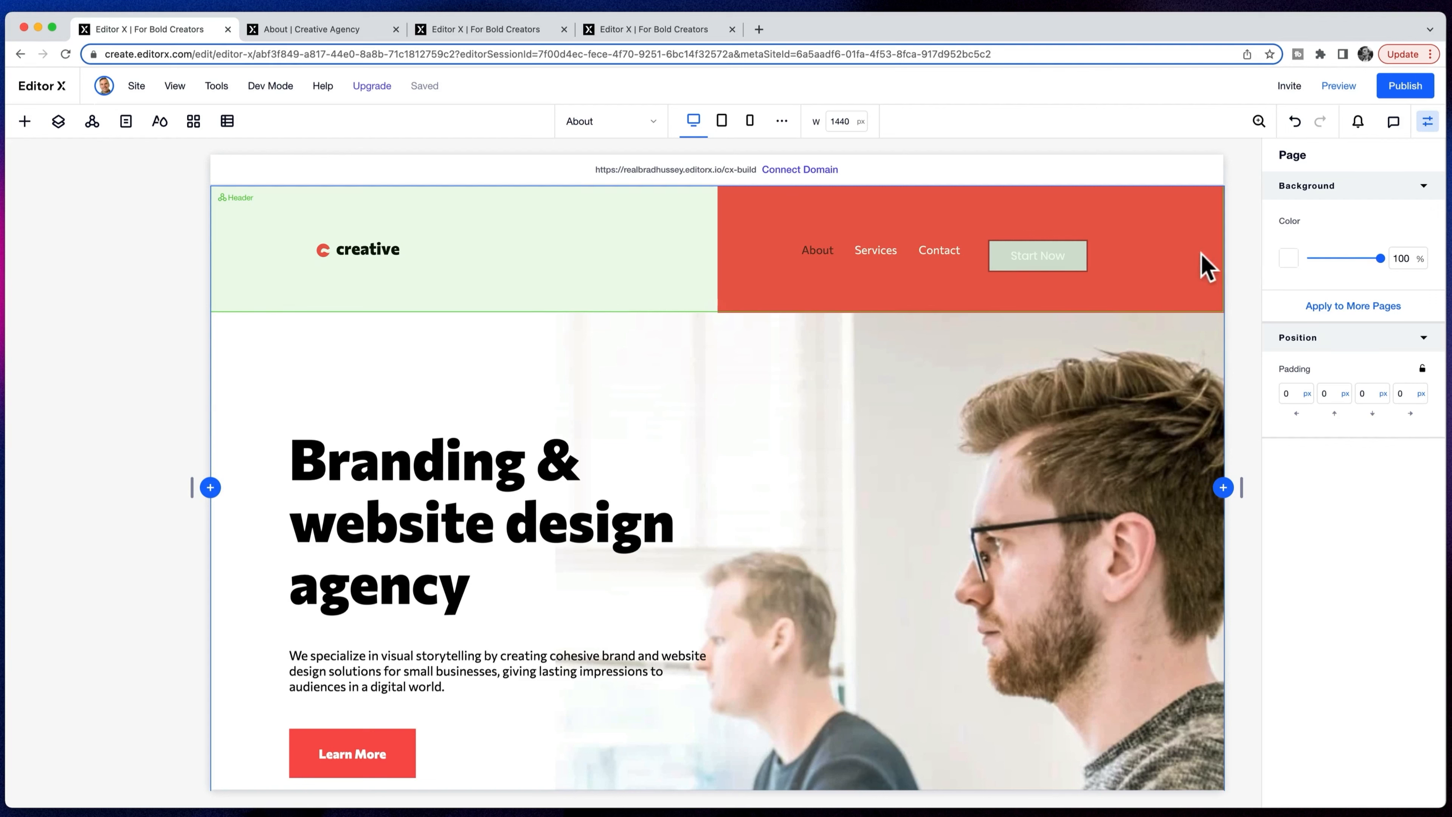
- Set the background fill opacity of the container around the "Start Now" button to 0%
{"action": "left_click", "coordinate": [1070, 264]}
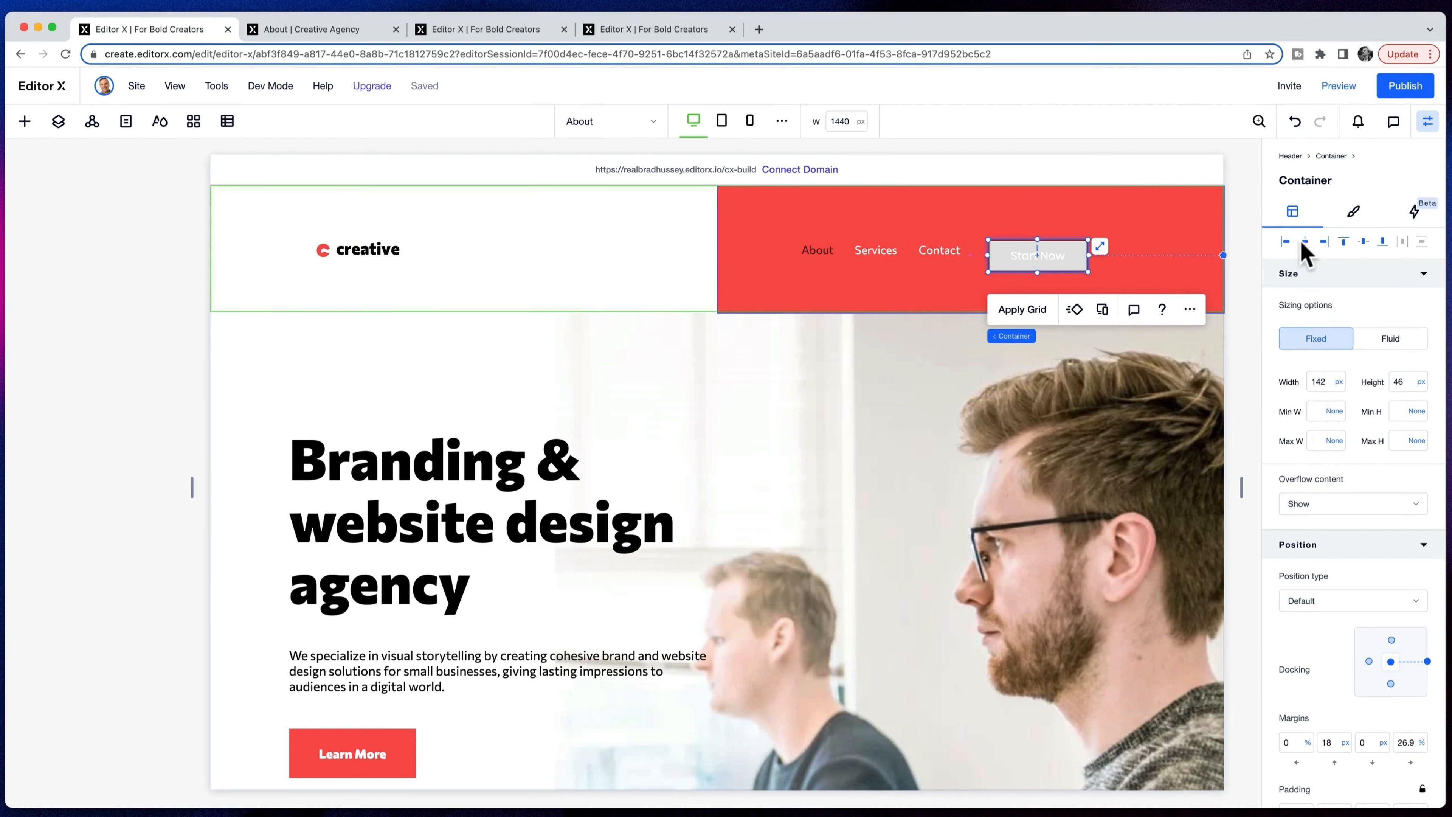
{"action": "left_click", "coordinate": [1354, 213]}
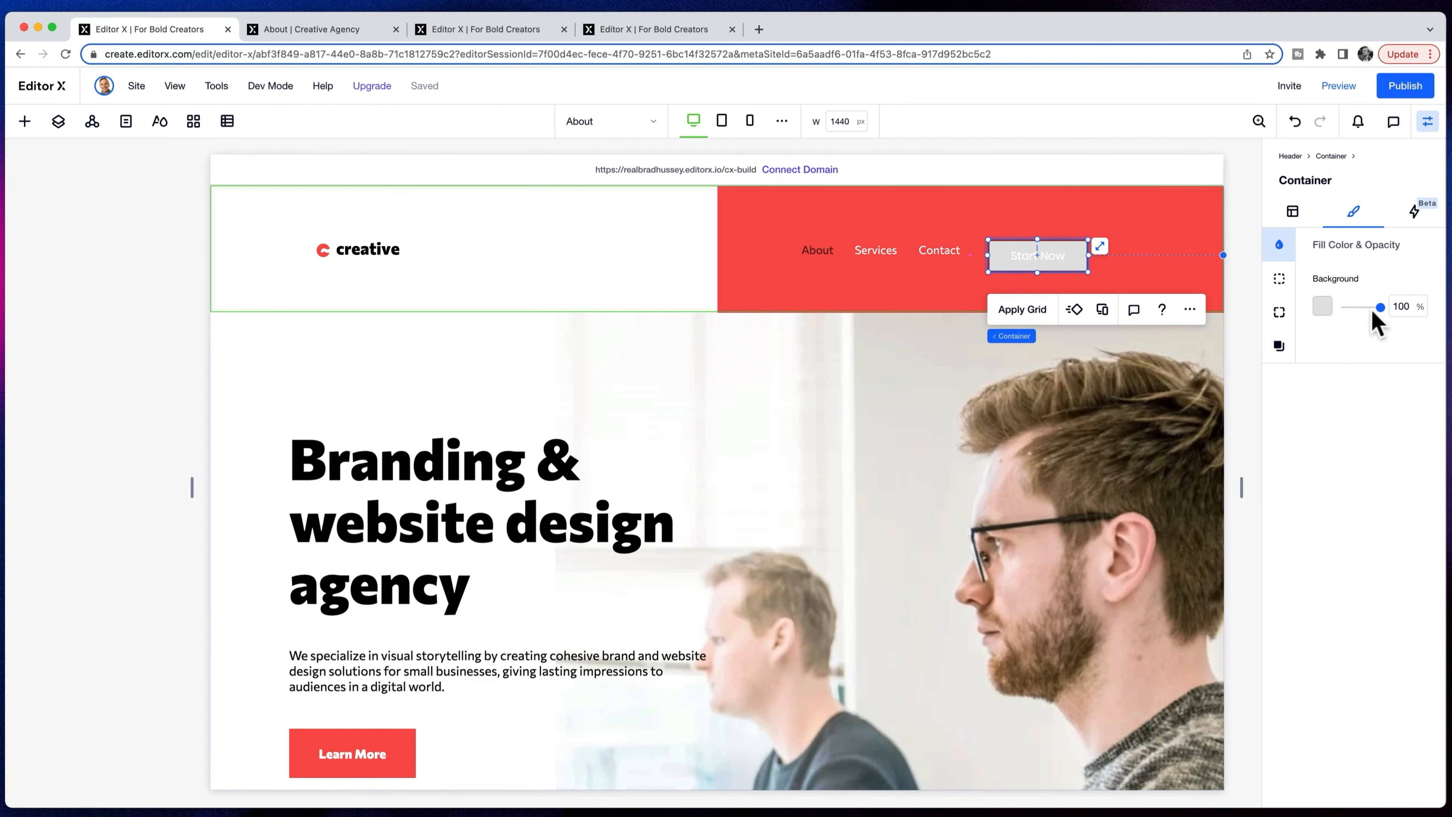
{"action": "left_click_drag", "start_coordinate": [1381, 312], "coordinate": [1312, 313]}
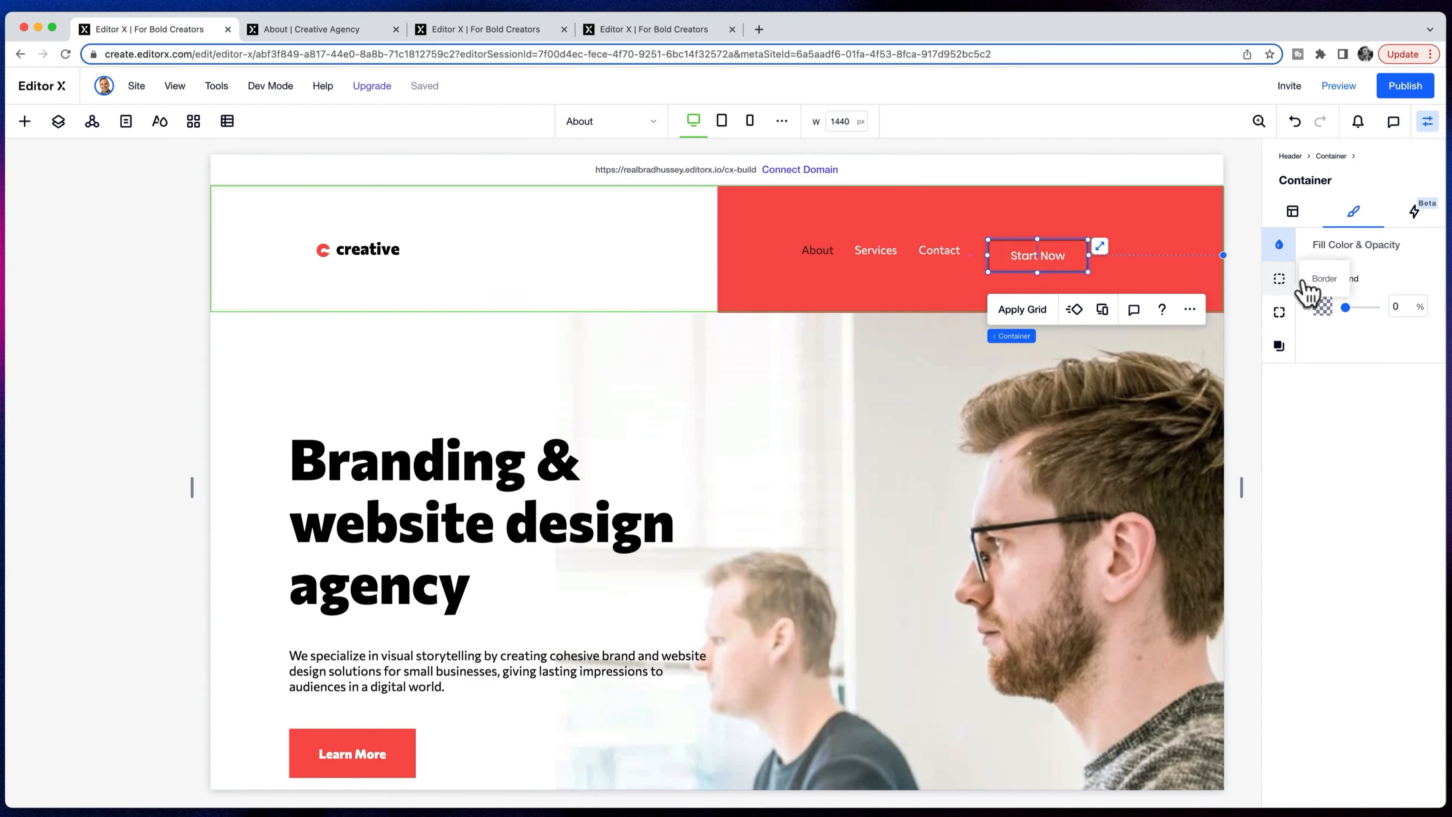
- Check the border, corner, shadow and layout settings of the button's container, and deselect it
{"action": "left_click", "coordinate": [1279, 278]}
{"action": "left_click", "coordinate": [1280, 314]}
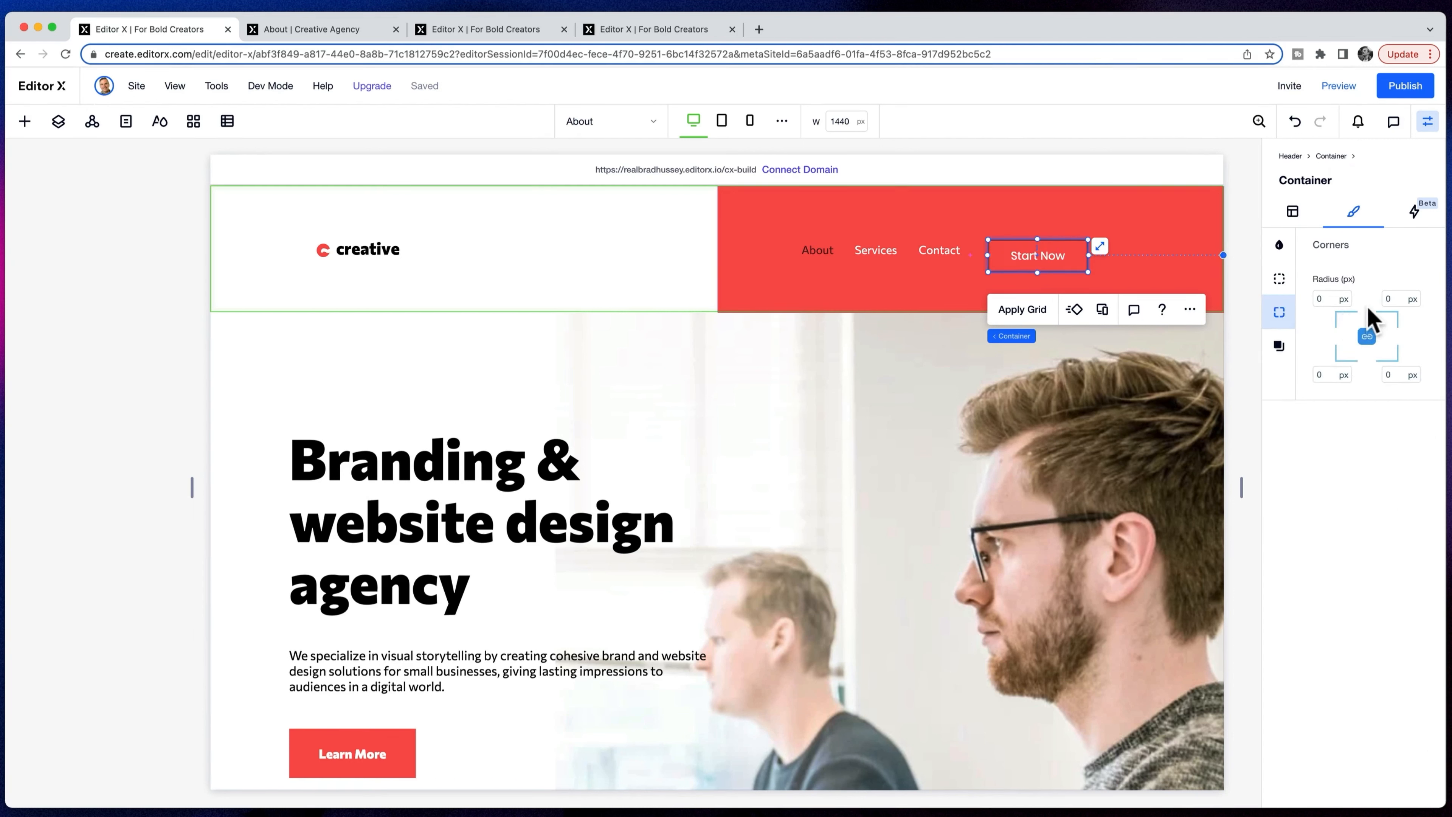
{"action": "left_click", "coordinate": [1281, 347]}
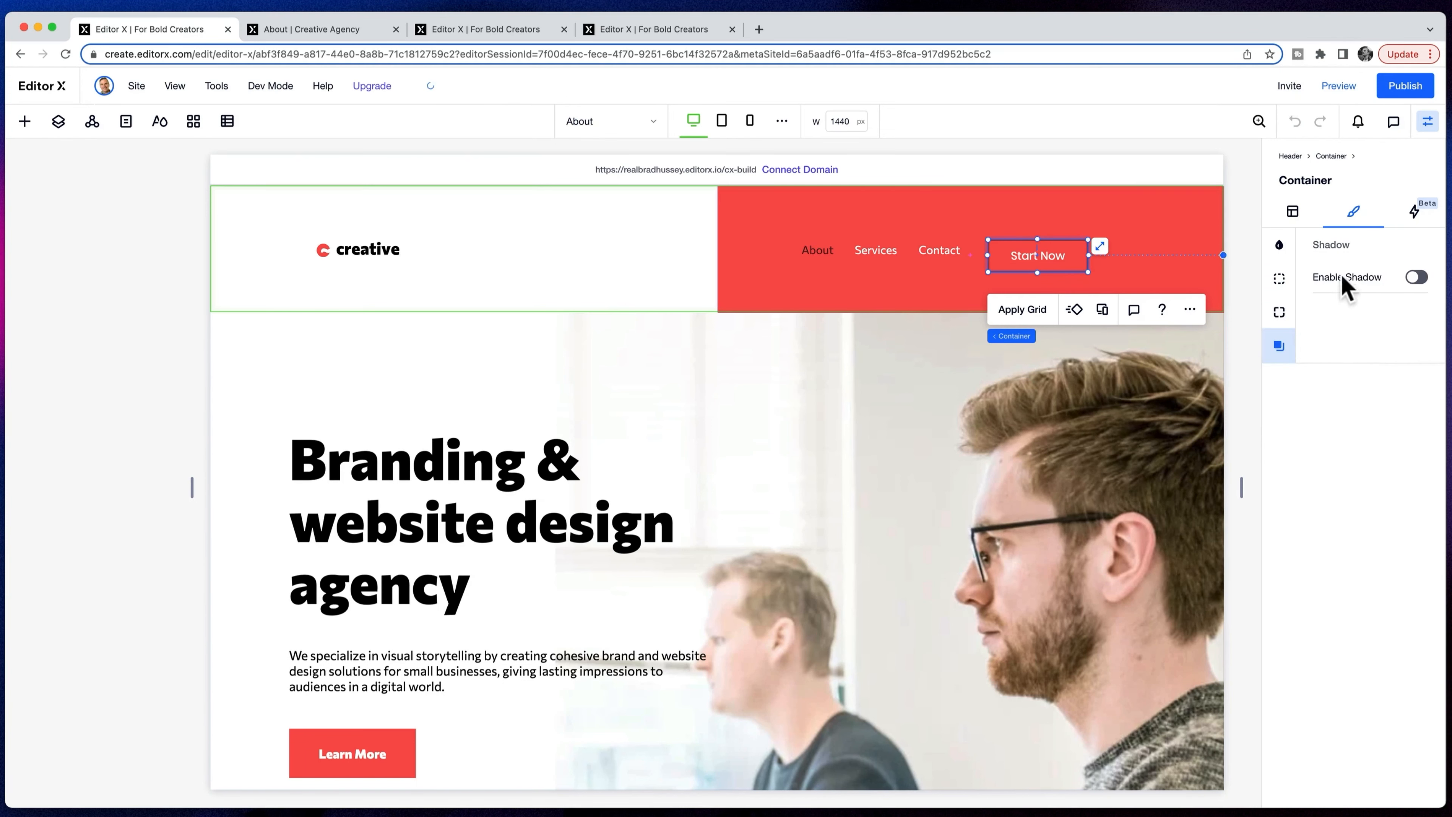
{"action": "left_click", "coordinate": [1280, 246]}
{"action": "left_click", "coordinate": [1293, 211]}
{"action": "left_click", "coordinate": [1245, 309]}
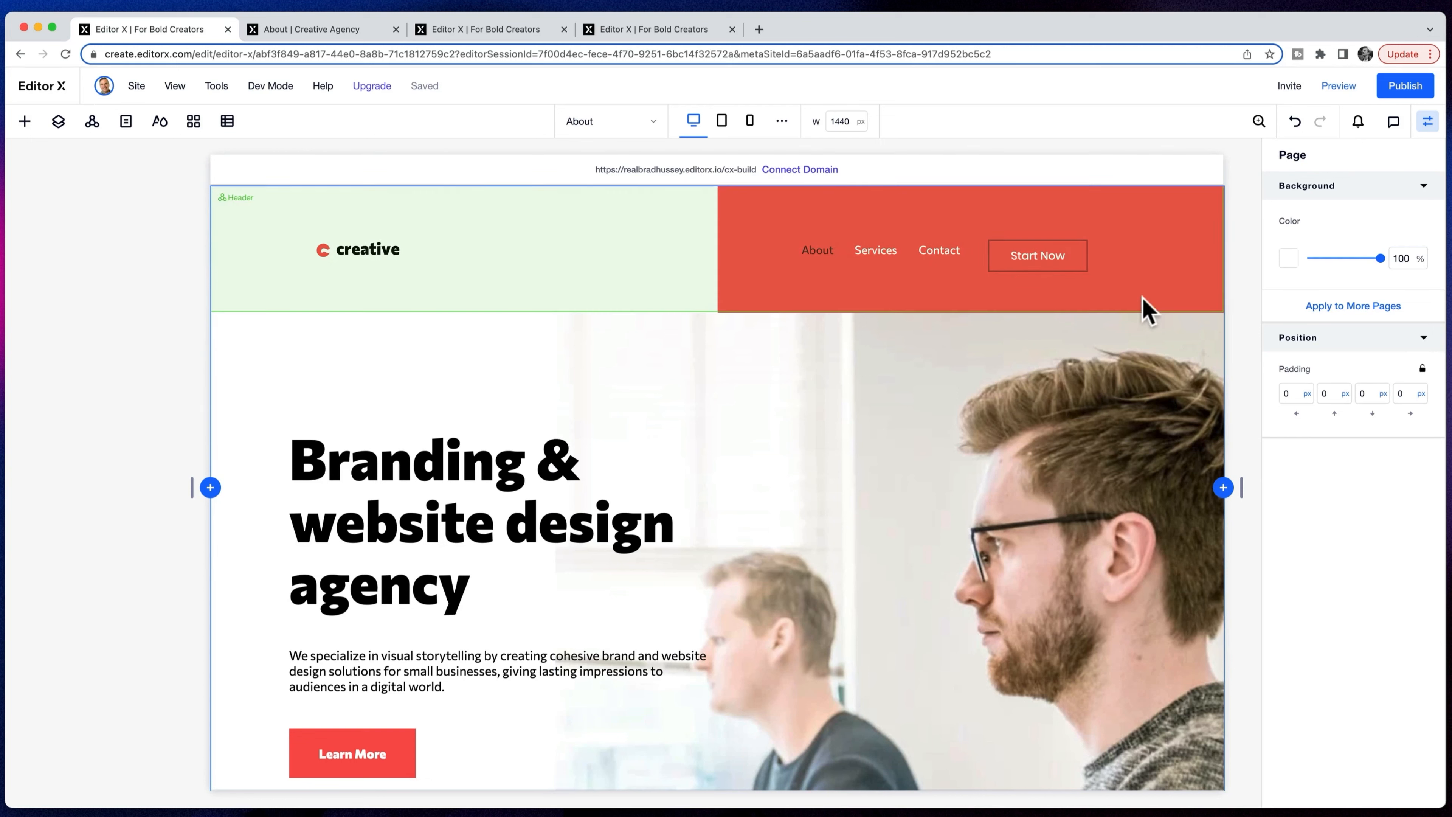
- Center the "Start Now" button's container vertically in the red header container and align it right with a 10% right margin
{"action": "left_click", "coordinate": [58, 120]}
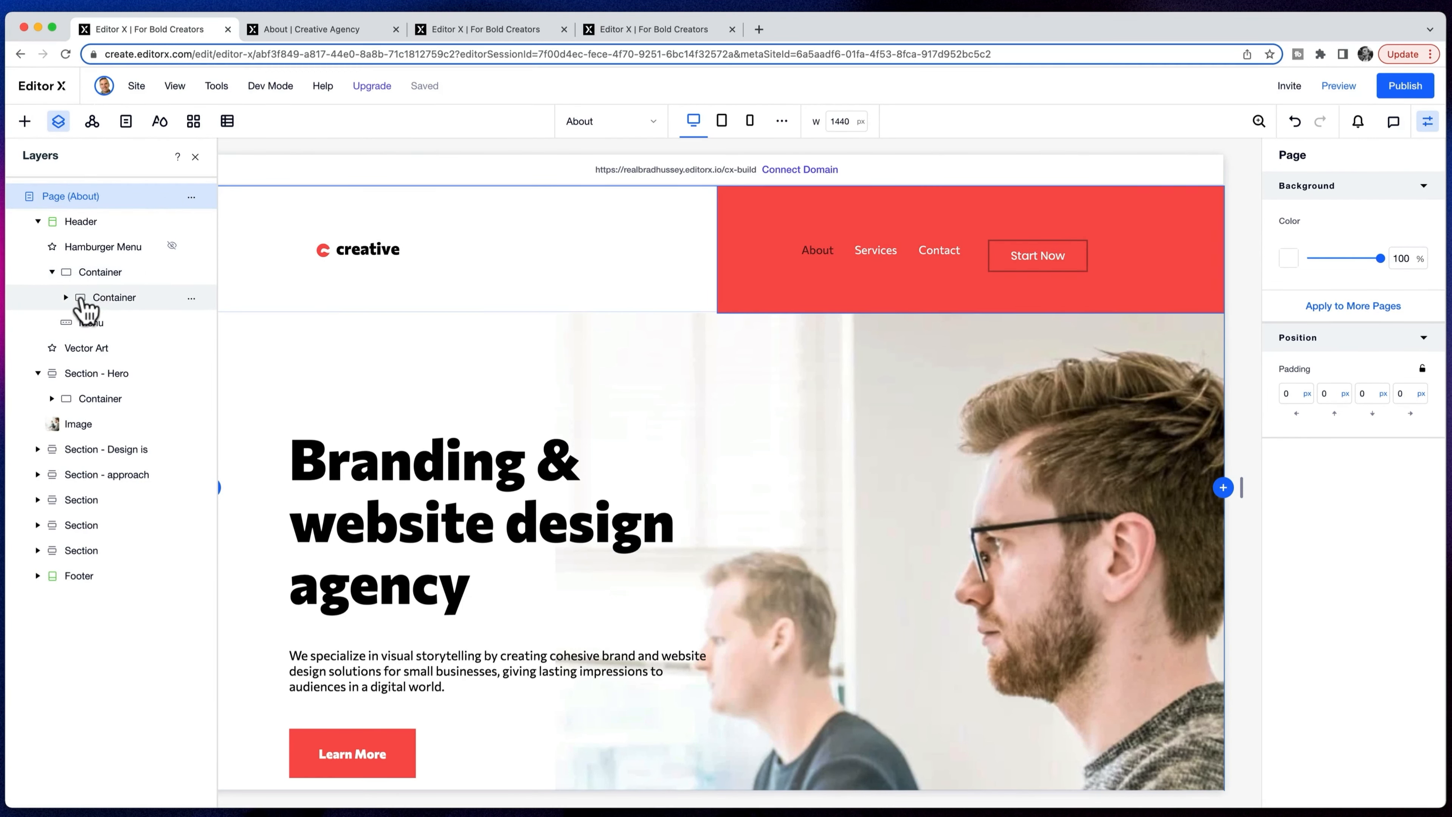
{"action": "left_click", "coordinate": [83, 309]}
{"action": "left_click", "coordinate": [66, 298]}
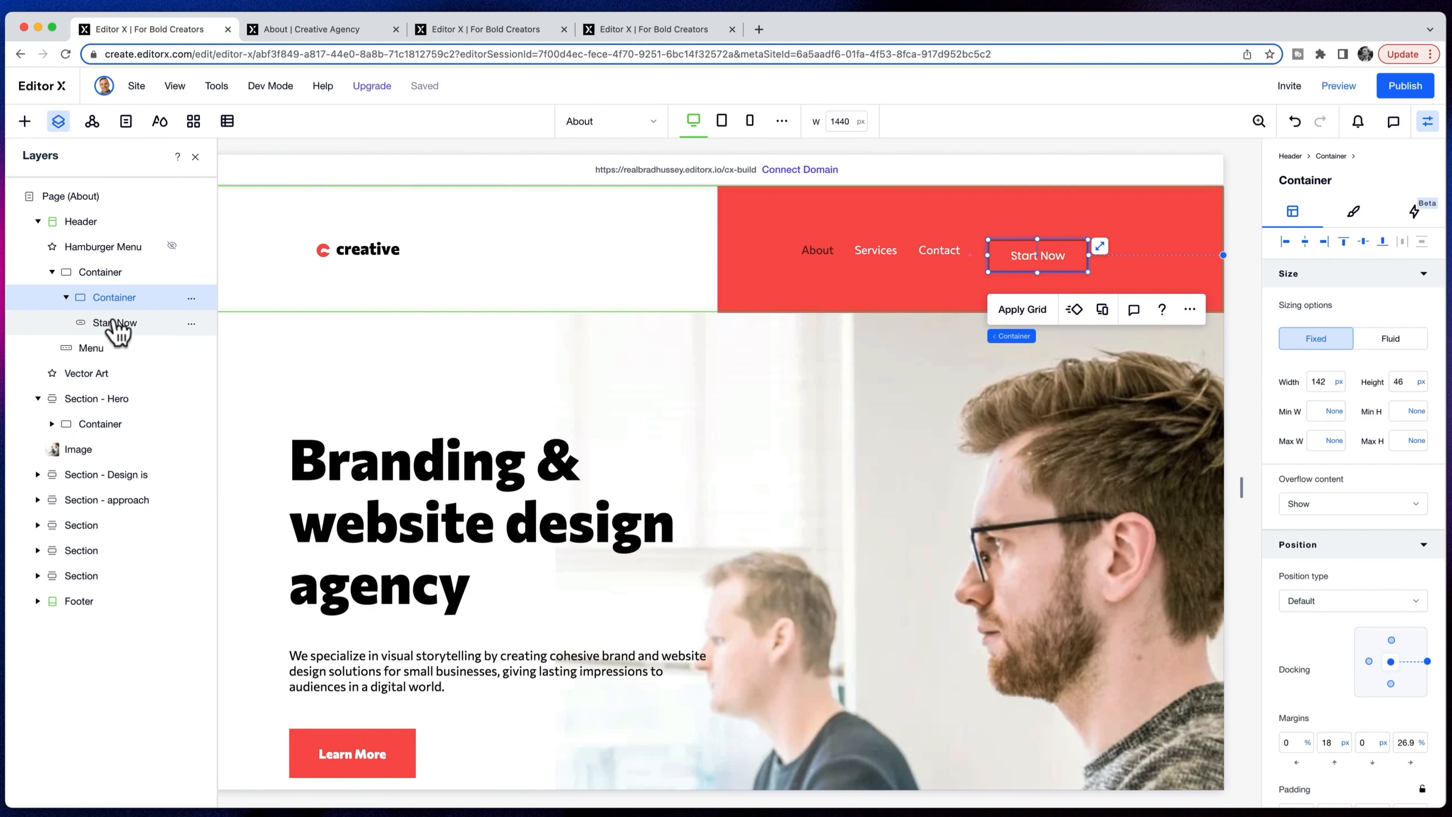
{"action": "left_click", "coordinate": [114, 324]}
{"action": "left_click", "coordinate": [115, 300]}
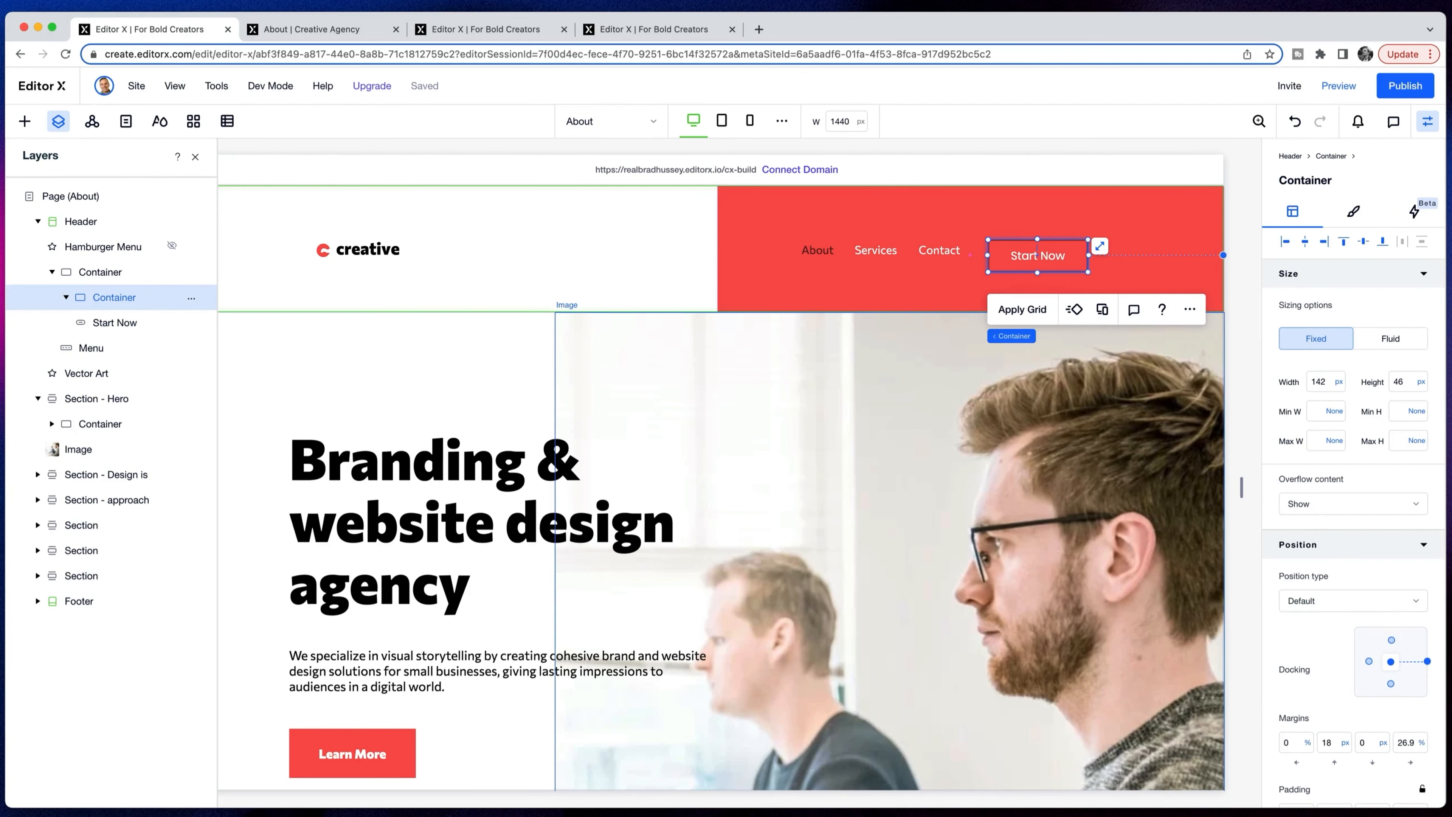
{"action": "left_click", "coordinate": [1366, 242]}
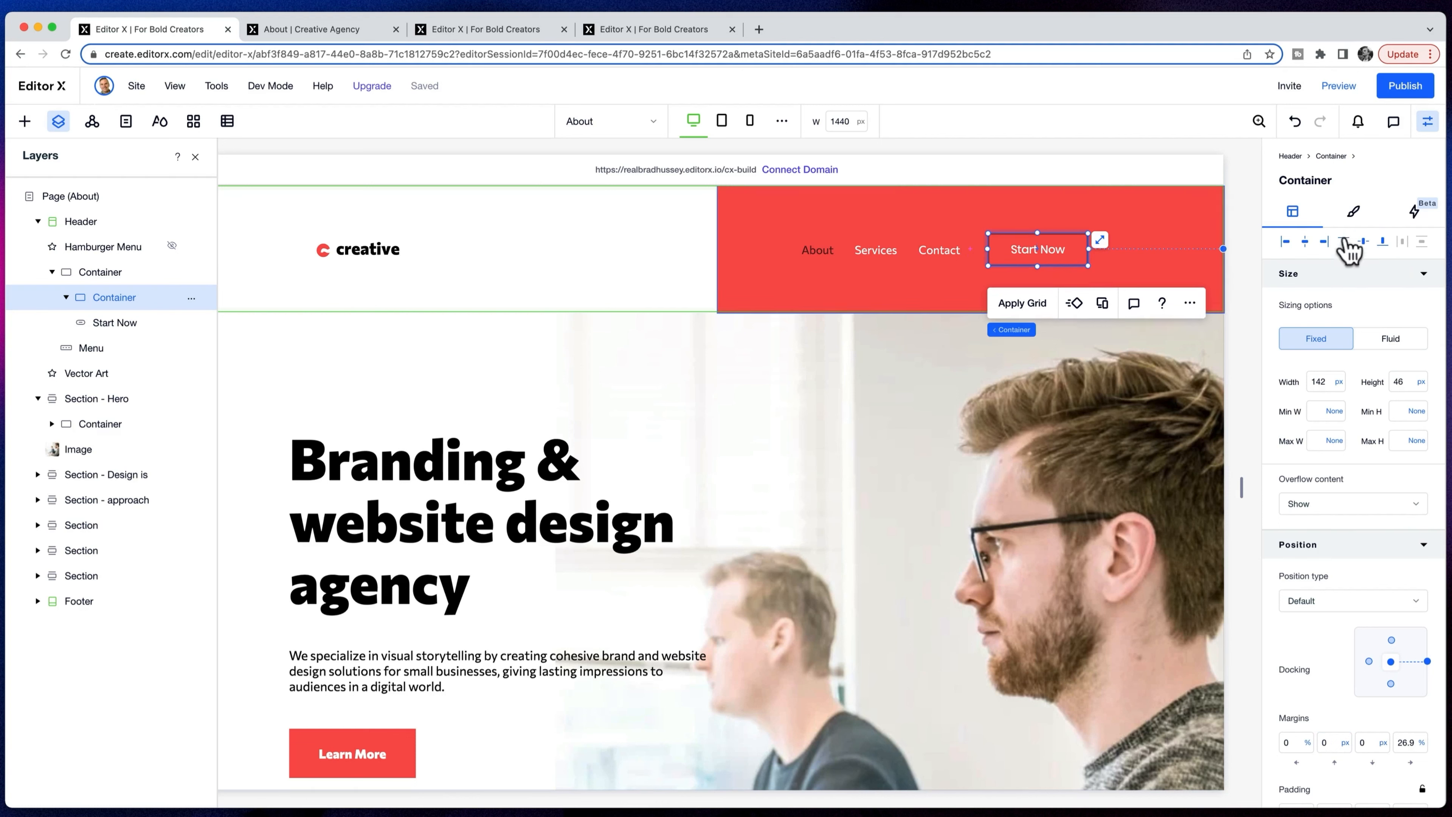
{"action": "left_click", "coordinate": [1323, 242]}
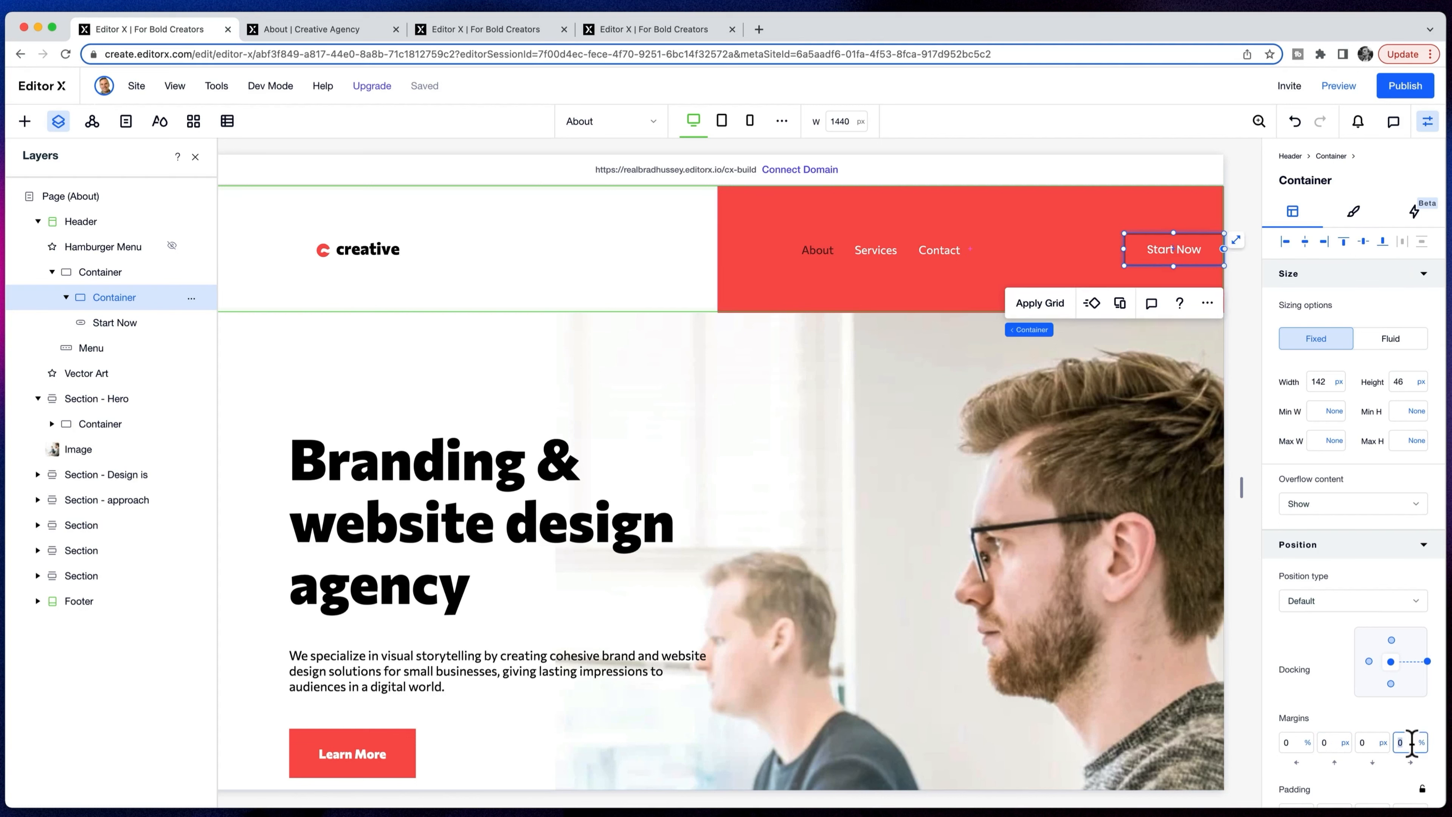
{"action": "left_click", "coordinate": [1252, 273]}
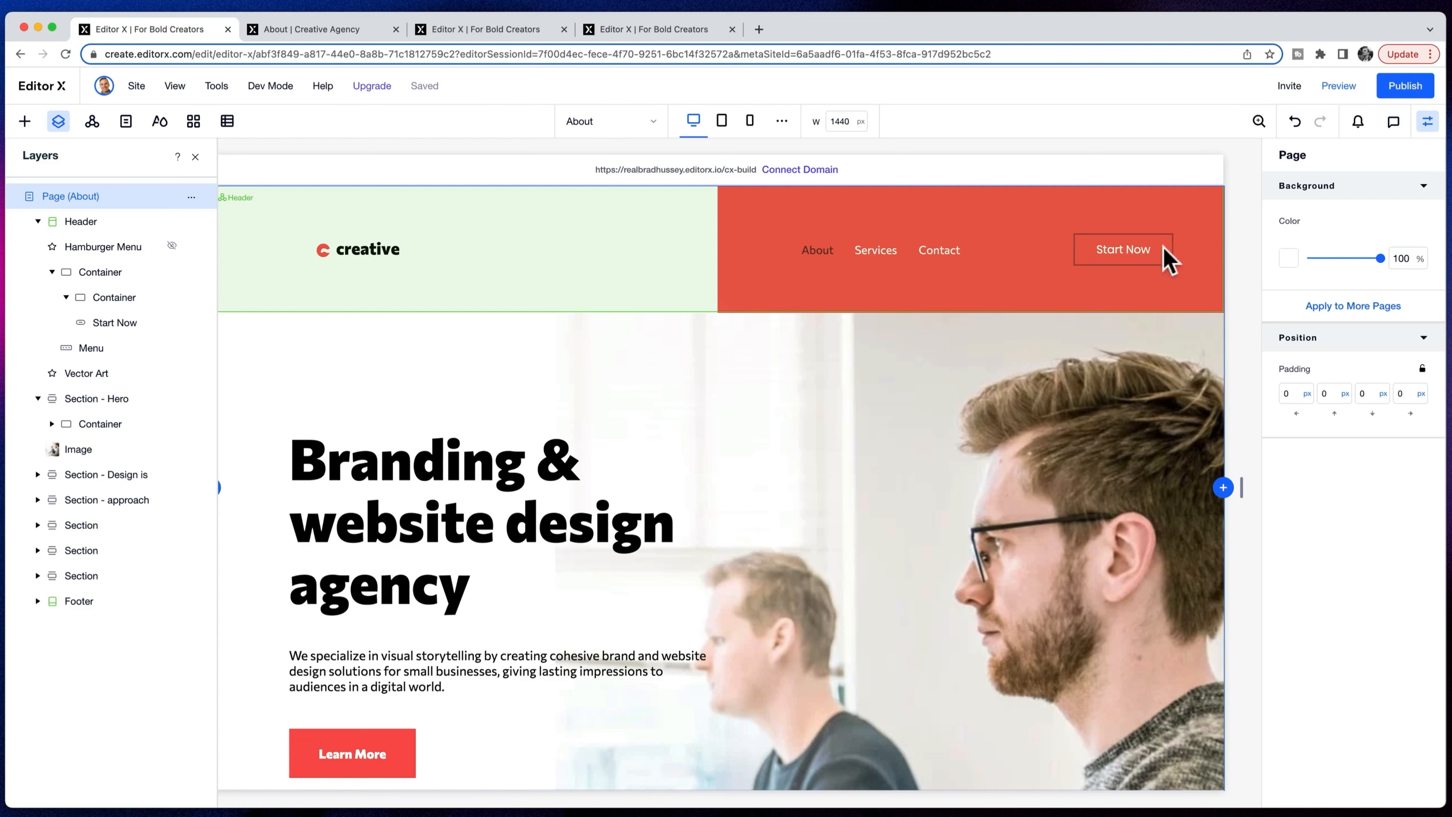
- Add a black square basic shape inside the "Start Now" button's container
{"action": "left_click", "coordinate": [109, 299]}
{"action": "left_click", "coordinate": [22, 122]}
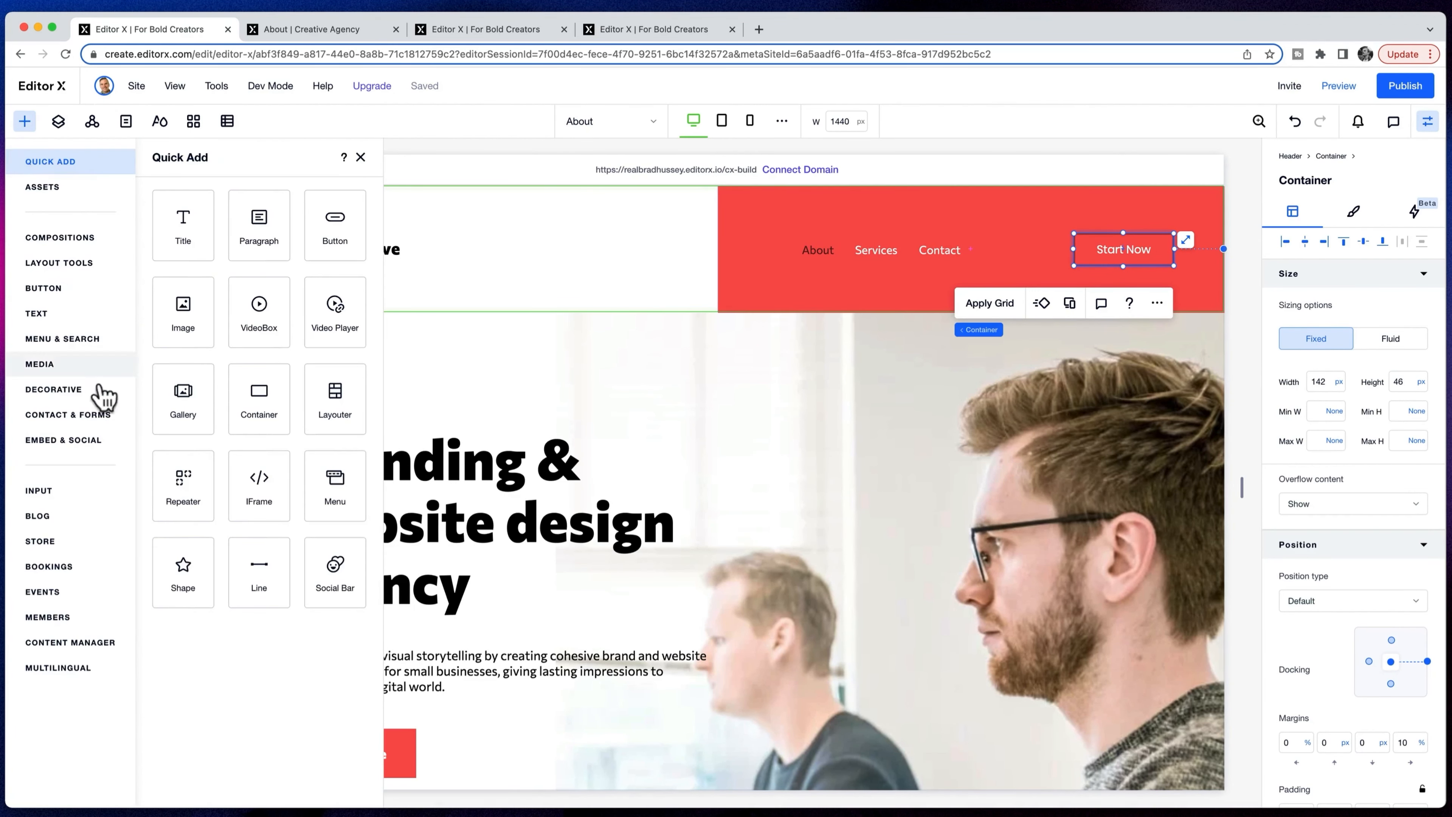
{"action": "left_click_drag", "start_coordinate": [194, 585], "coordinate": [1099, 259]}
{"action": "left_click", "coordinate": [806, 281]}
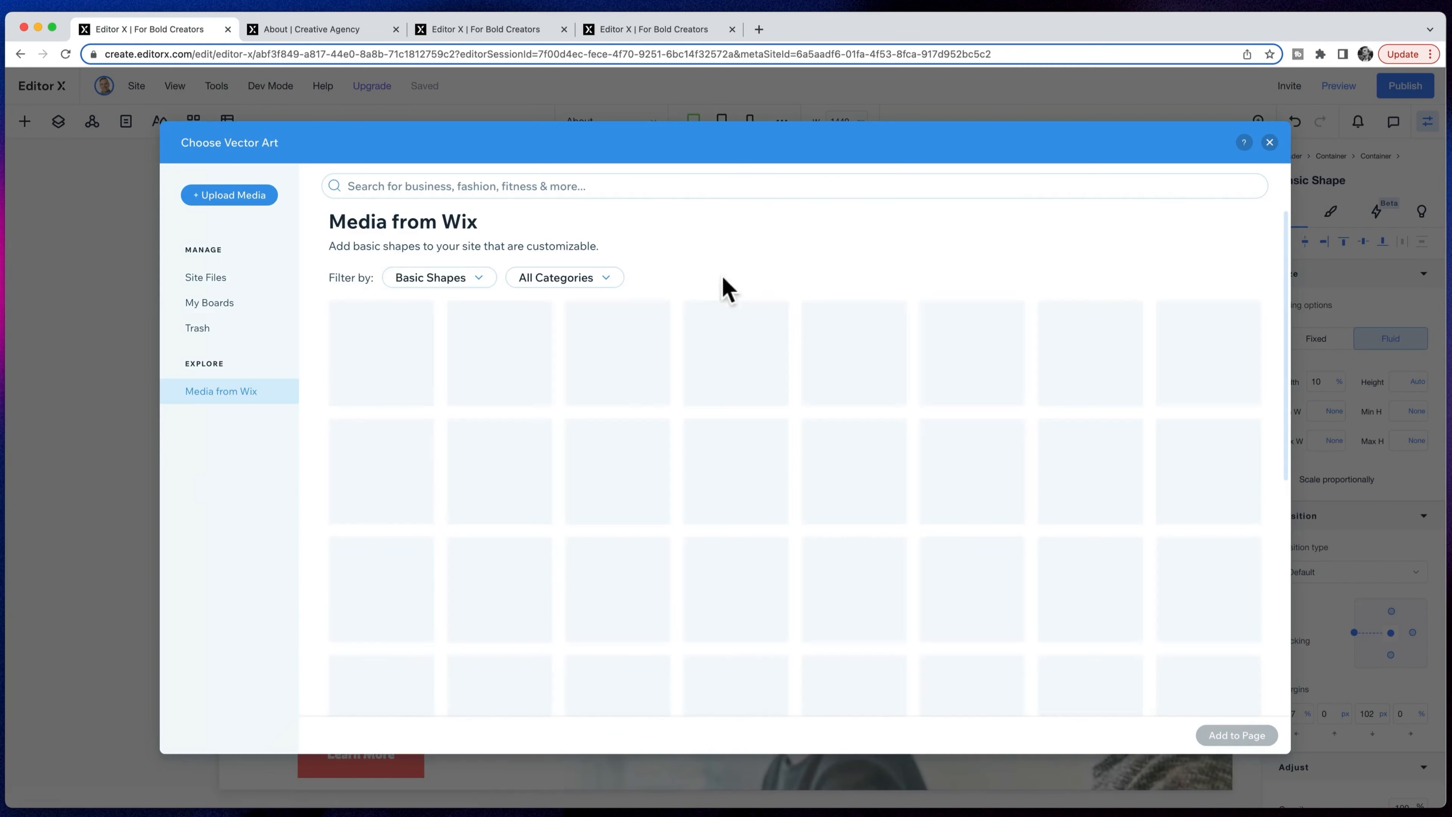
{"action": "left_click", "coordinate": [503, 367]}
{"action": "left_click", "coordinate": [1250, 739]}
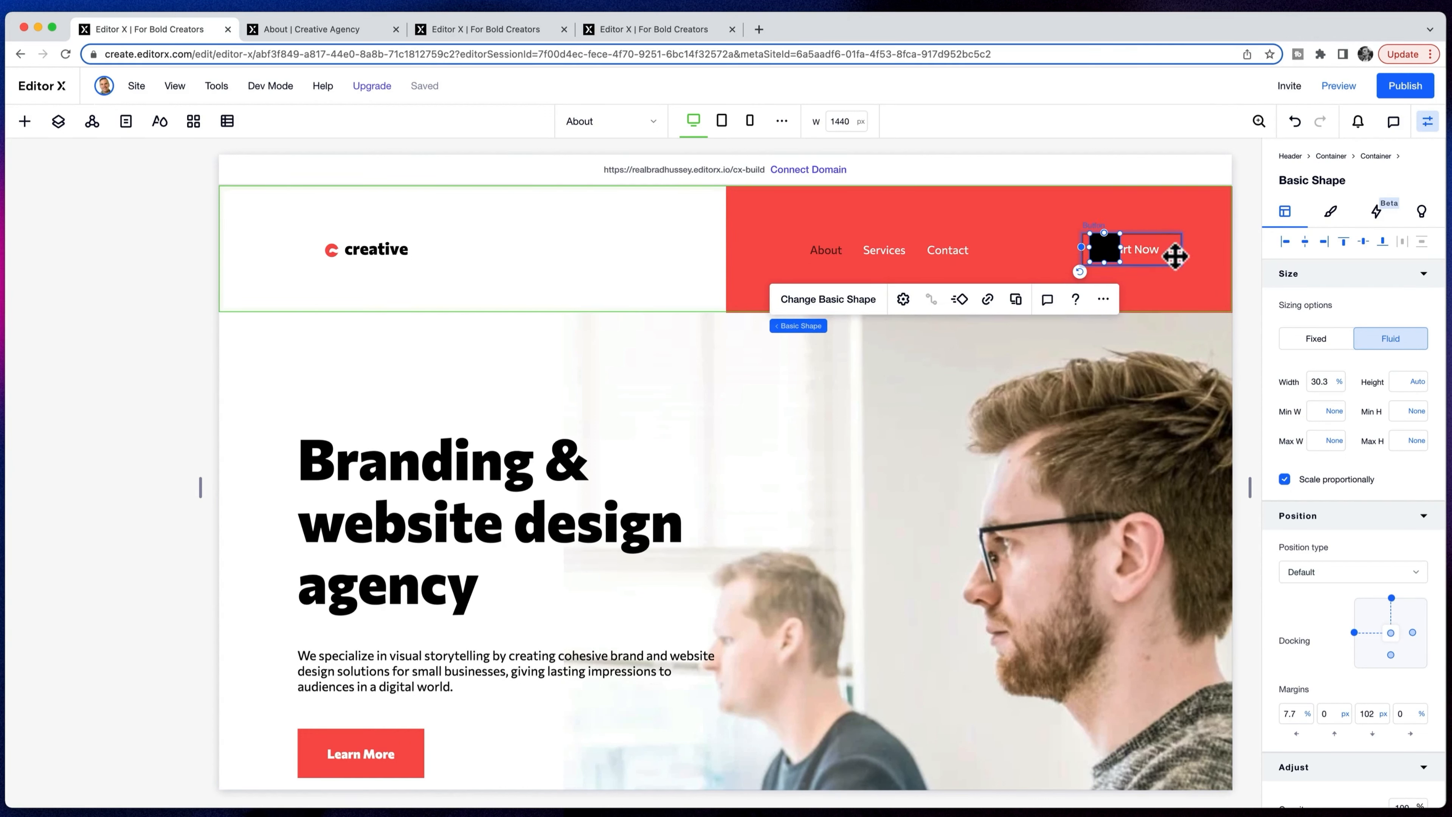
- Stretch the black shape to 141% width and 89 px height, and place it behind the "Start Now" button in the layer order
{"action": "left_click_drag", "start_coordinate": [1121, 262], "coordinate": [1219, 298]}
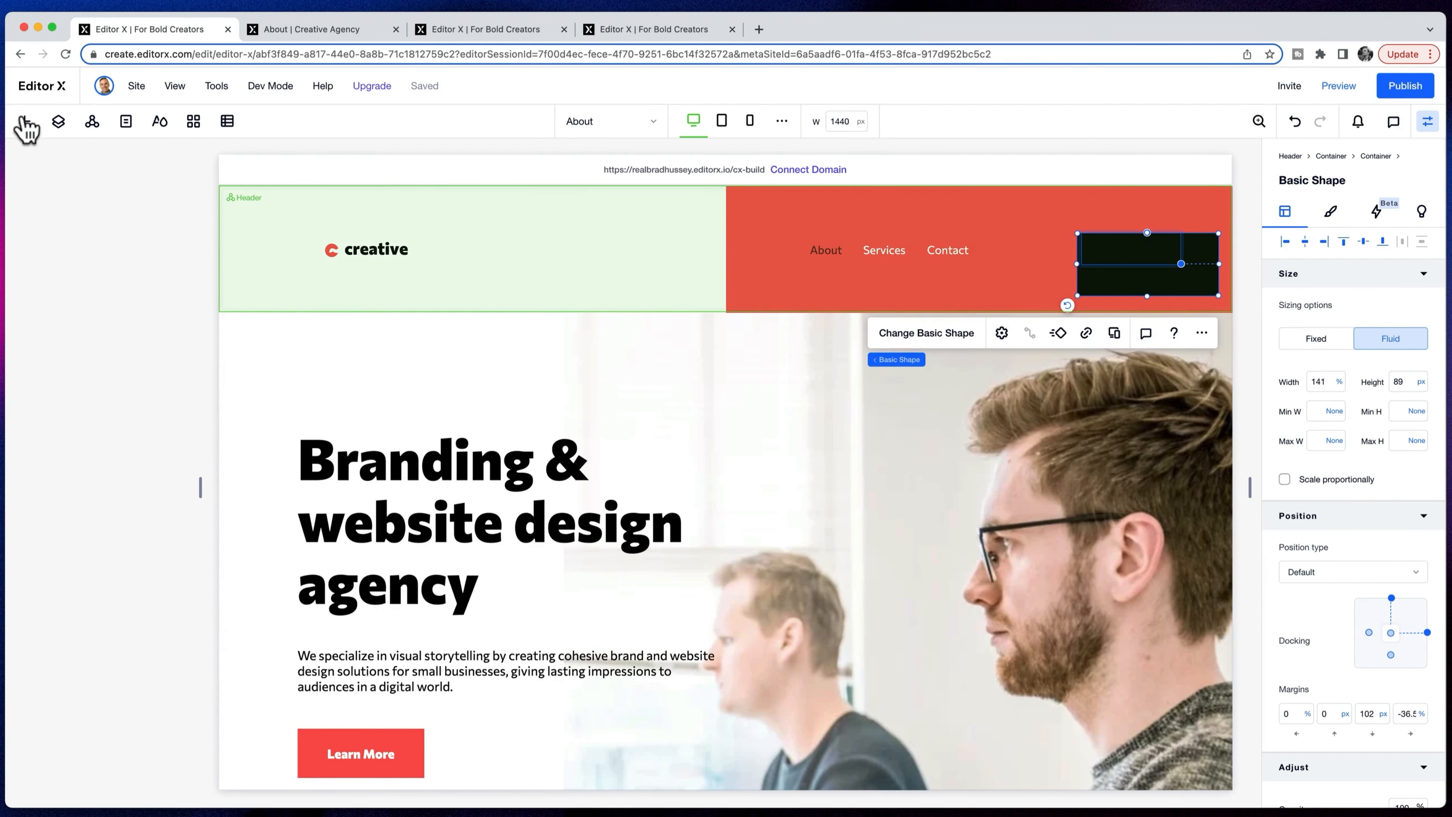
{"action": "left_click", "coordinate": [58, 121]}
{"action": "left_click_drag", "start_coordinate": [114, 338], "coordinate": [117, 359]}
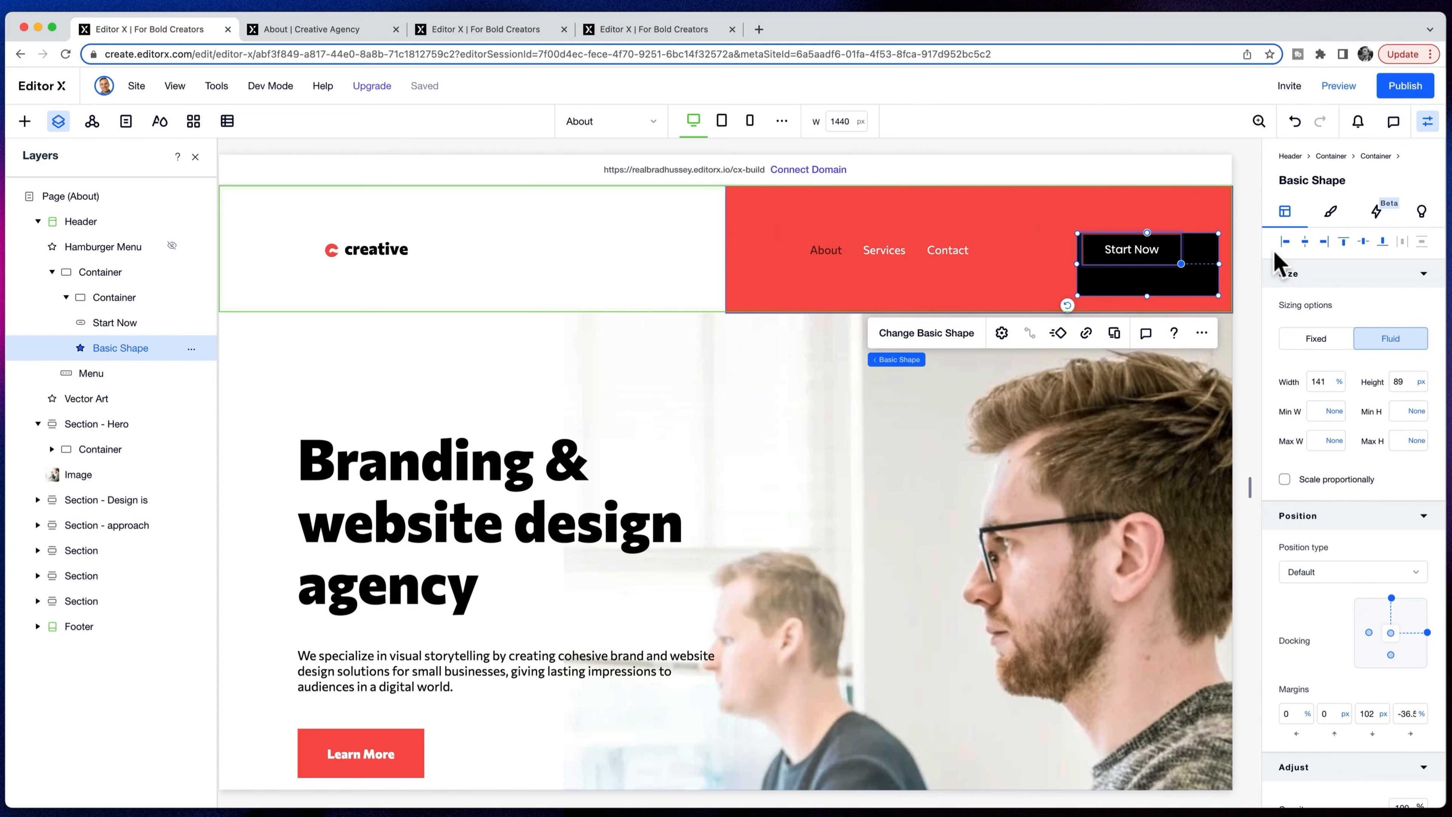
{"action": "left_click", "coordinate": [1255, 255]}
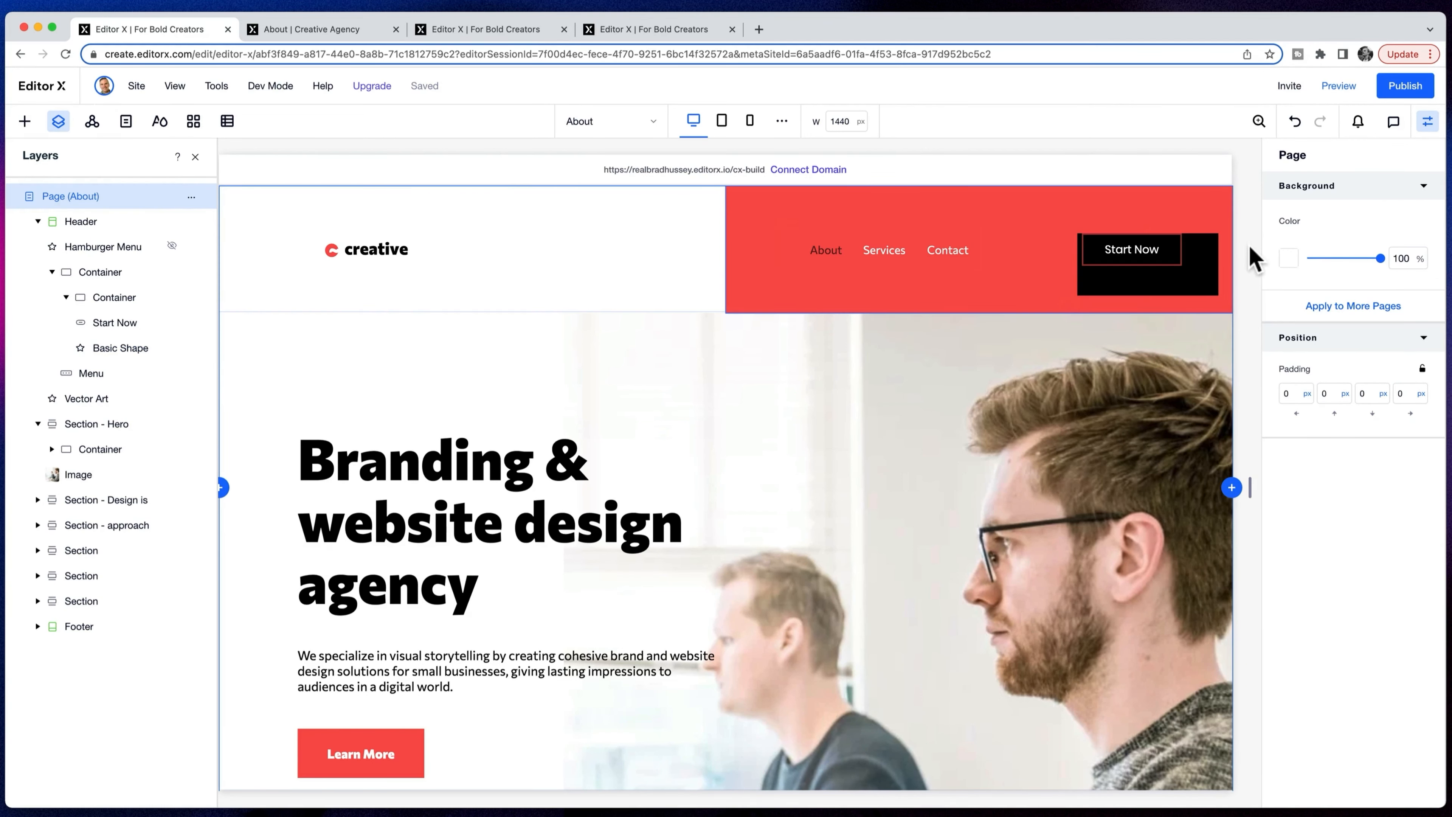
- Set the overflow content of the "Start Now" button's container to Hide
{"action": "left_click", "coordinate": [1167, 272]}
{"action": "left_click", "coordinate": [115, 302]}
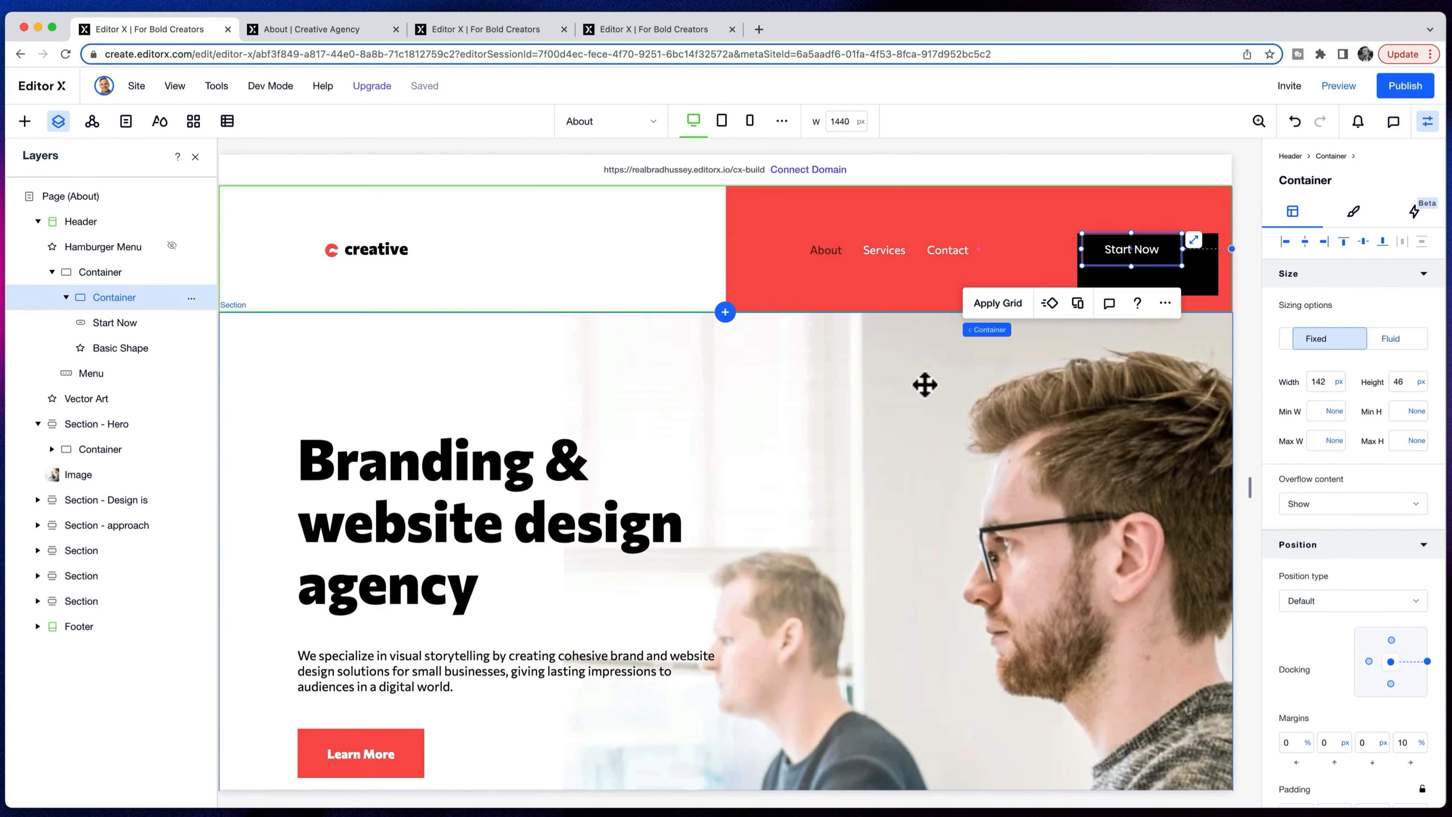
{"action": "left_click", "coordinate": [1331, 497]}
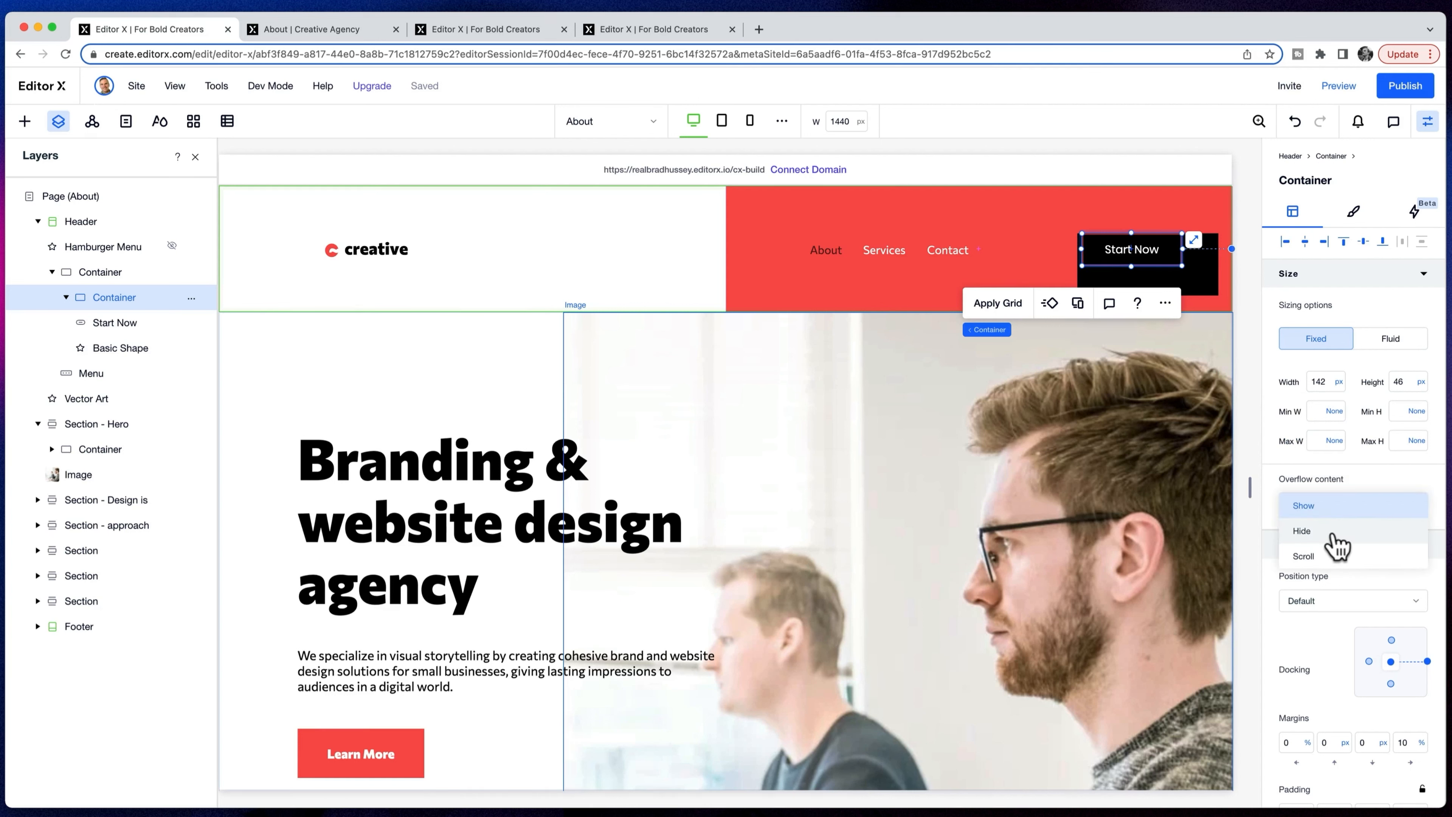
{"action": "left_click", "coordinate": [1332, 533]}
{"action": "left_click", "coordinate": [1259, 177]}
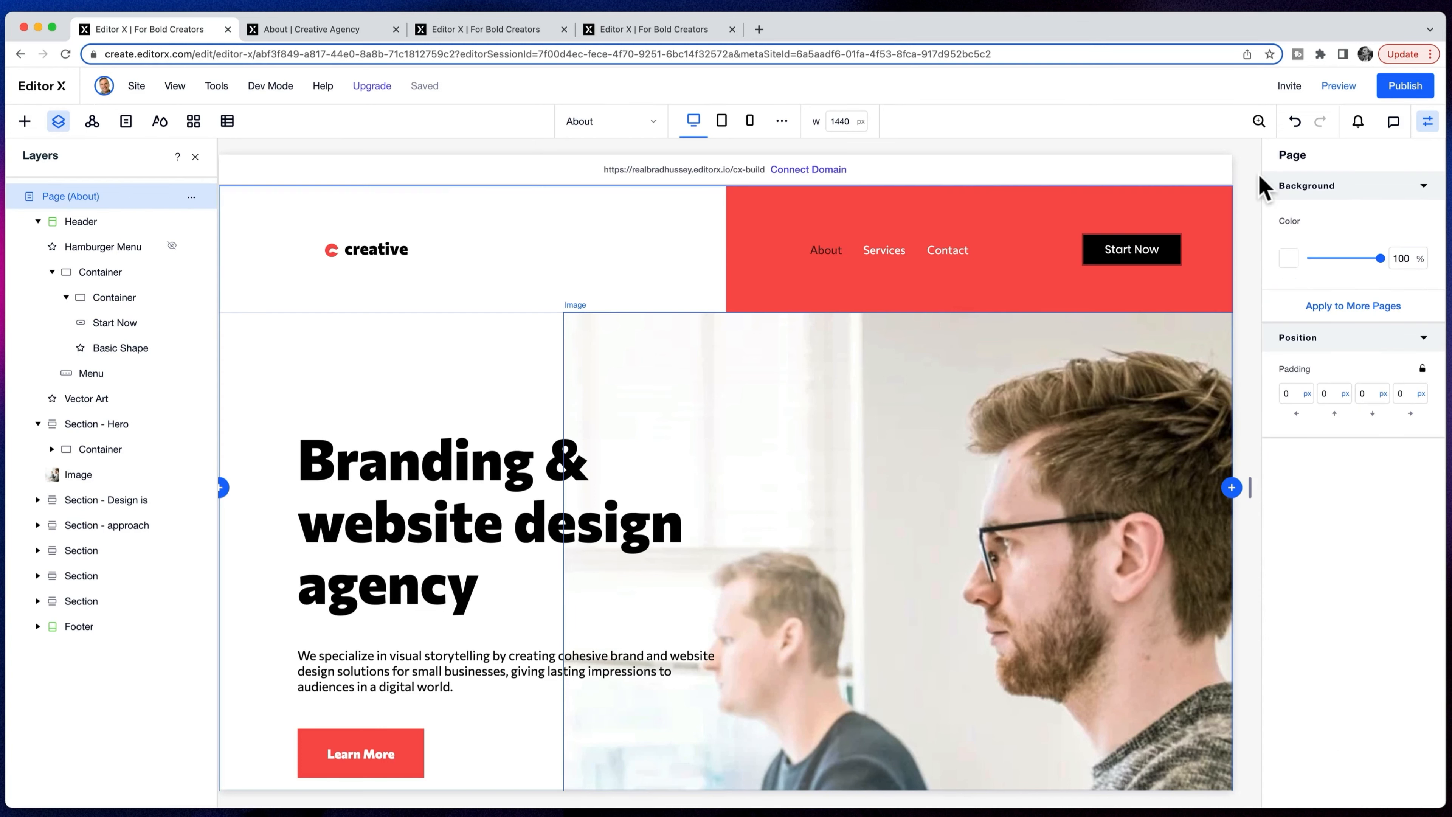
- Align the basic shape to its container's left edge and dock it to the left instead of the right
{"action": "left_click", "coordinate": [104, 350]}
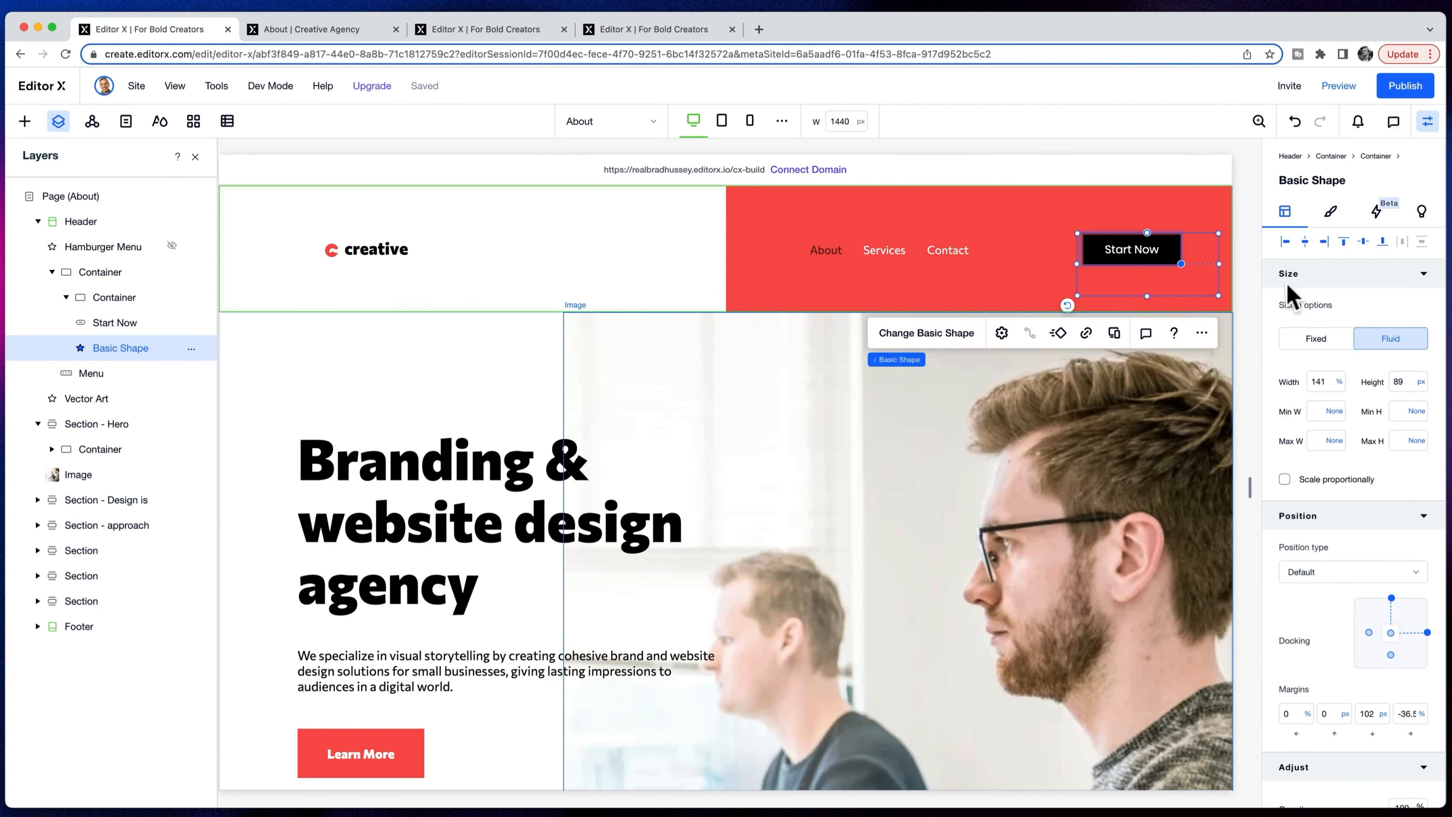
{"action": "left_click", "coordinate": [1289, 243]}
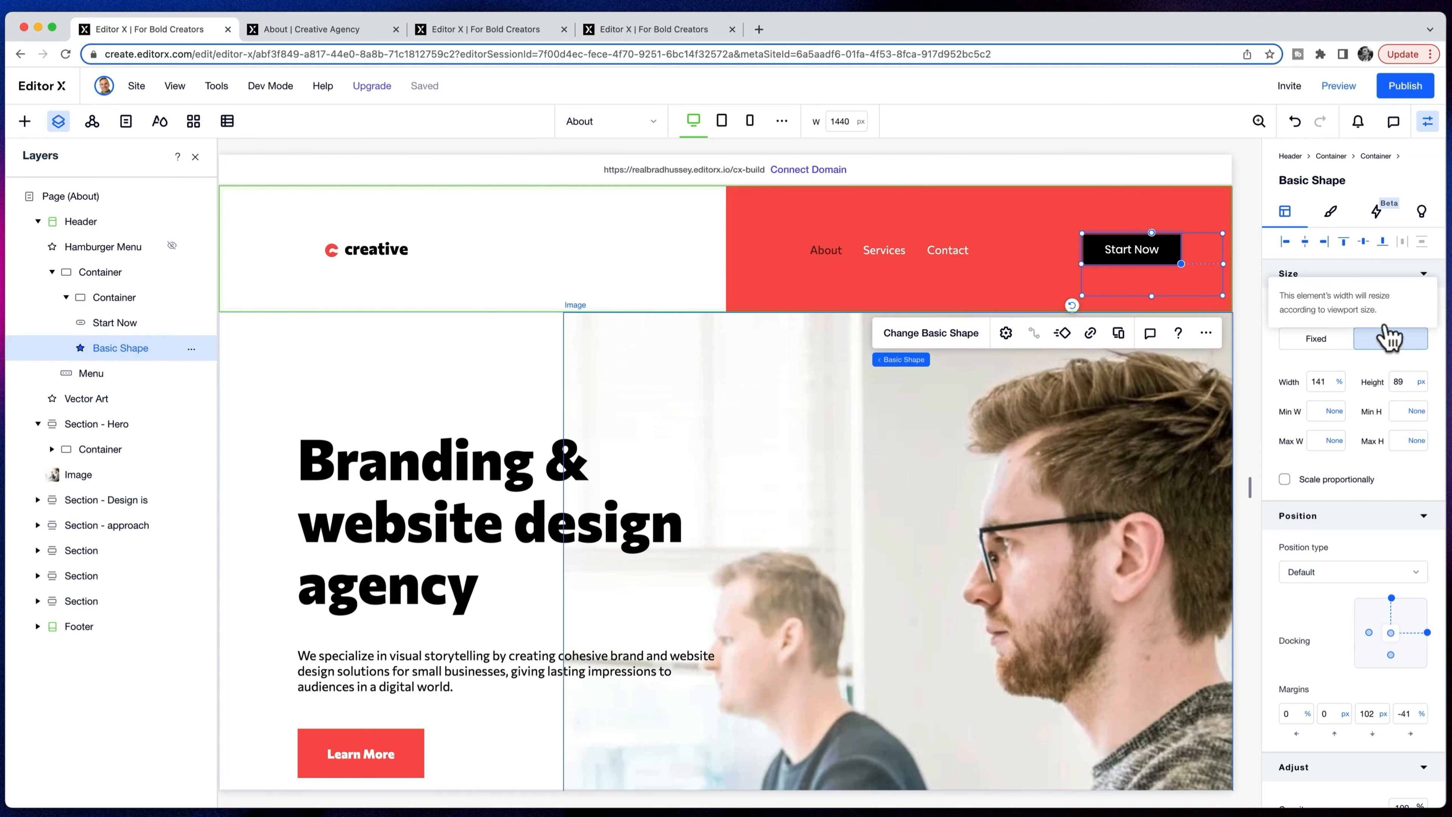
{"action": "left_click", "coordinate": [1369, 632]}
{"action": "left_click", "coordinate": [1428, 632]}
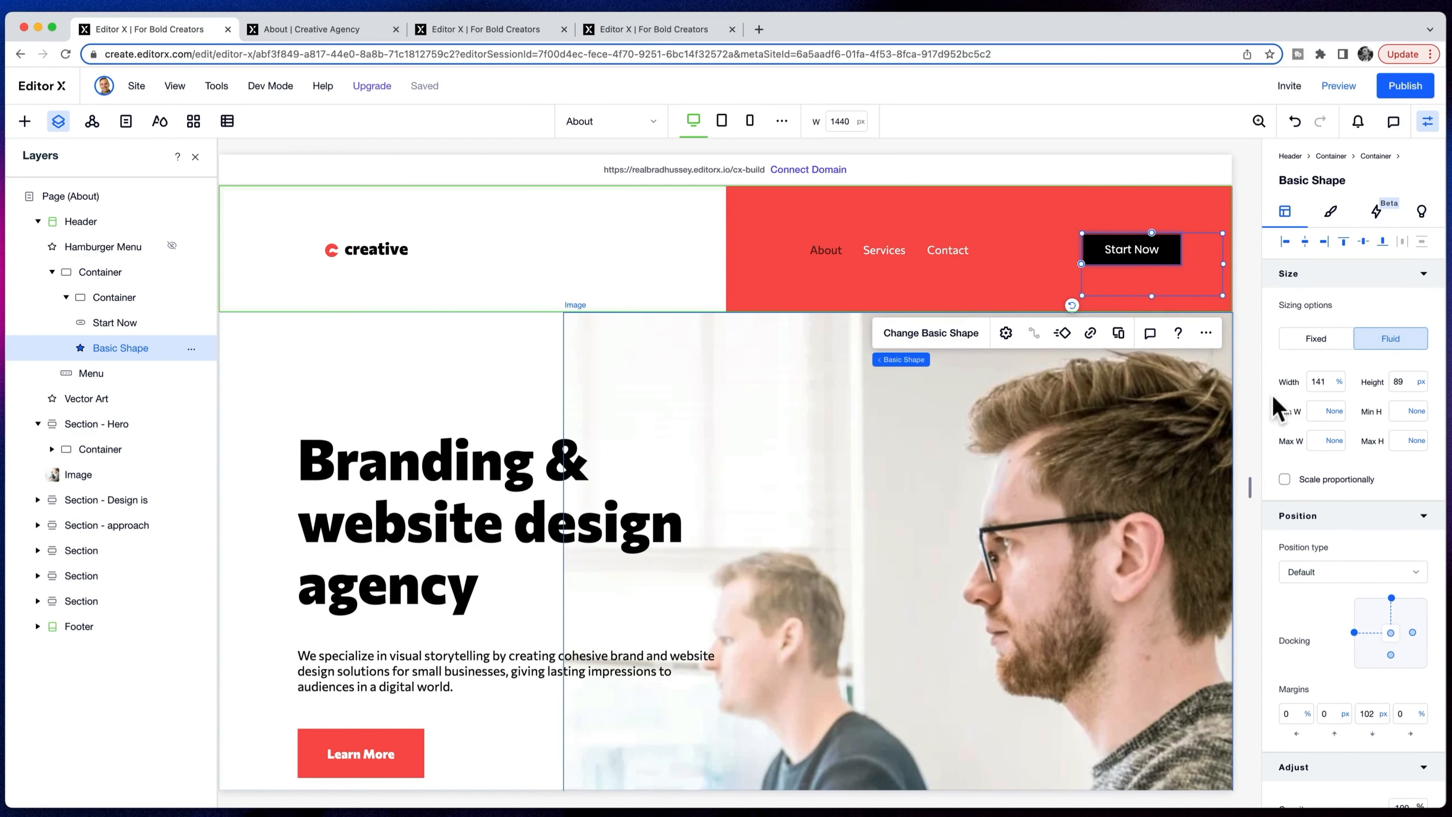
- Set the basic shape's left margin to 100% and deselect it
{"action": "scroll", "coordinate": [1244, 394], "scroll_direction": "right", "scroll_amount": 1}
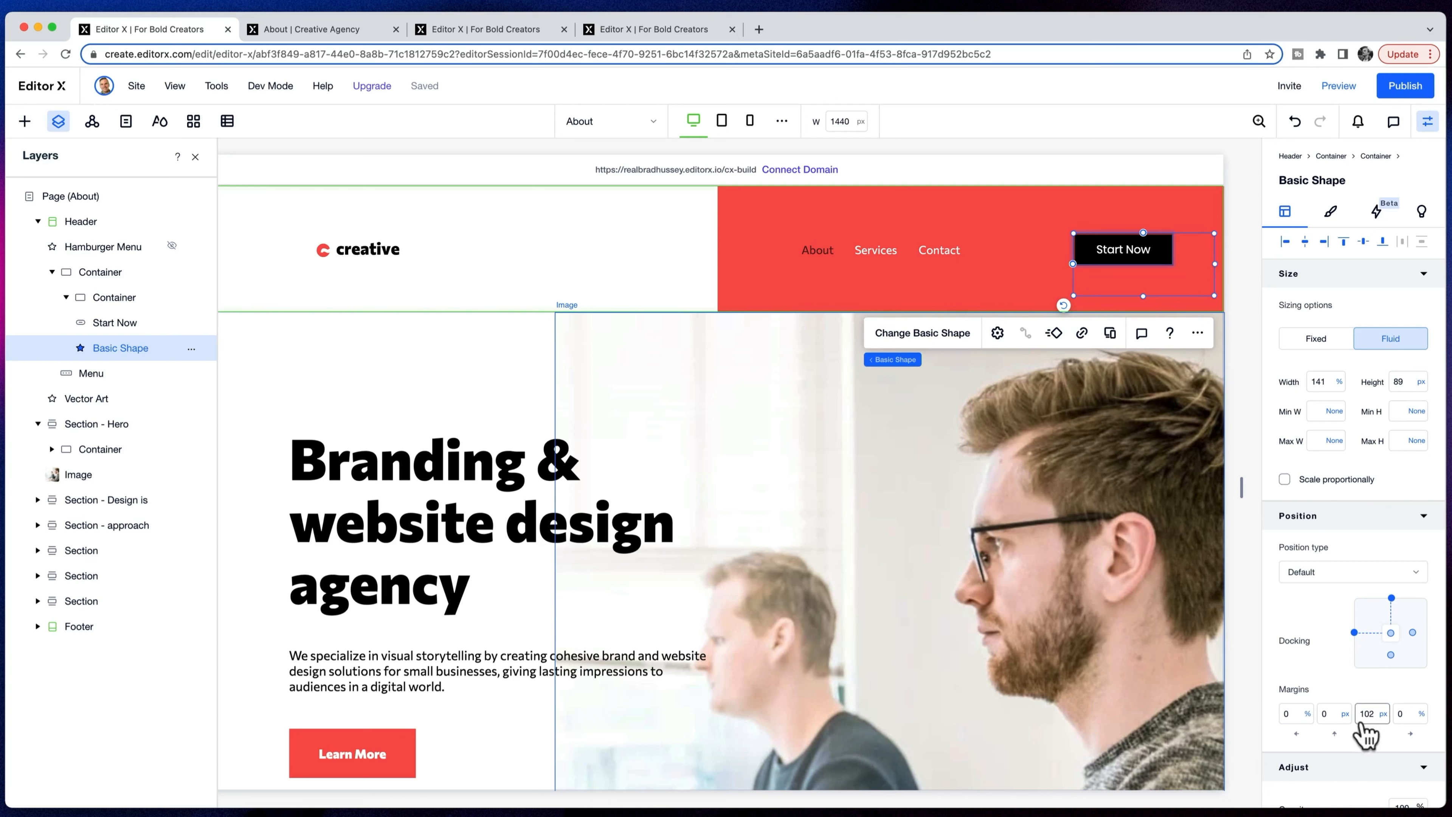
{"action": "left_click", "coordinate": [1292, 715]}
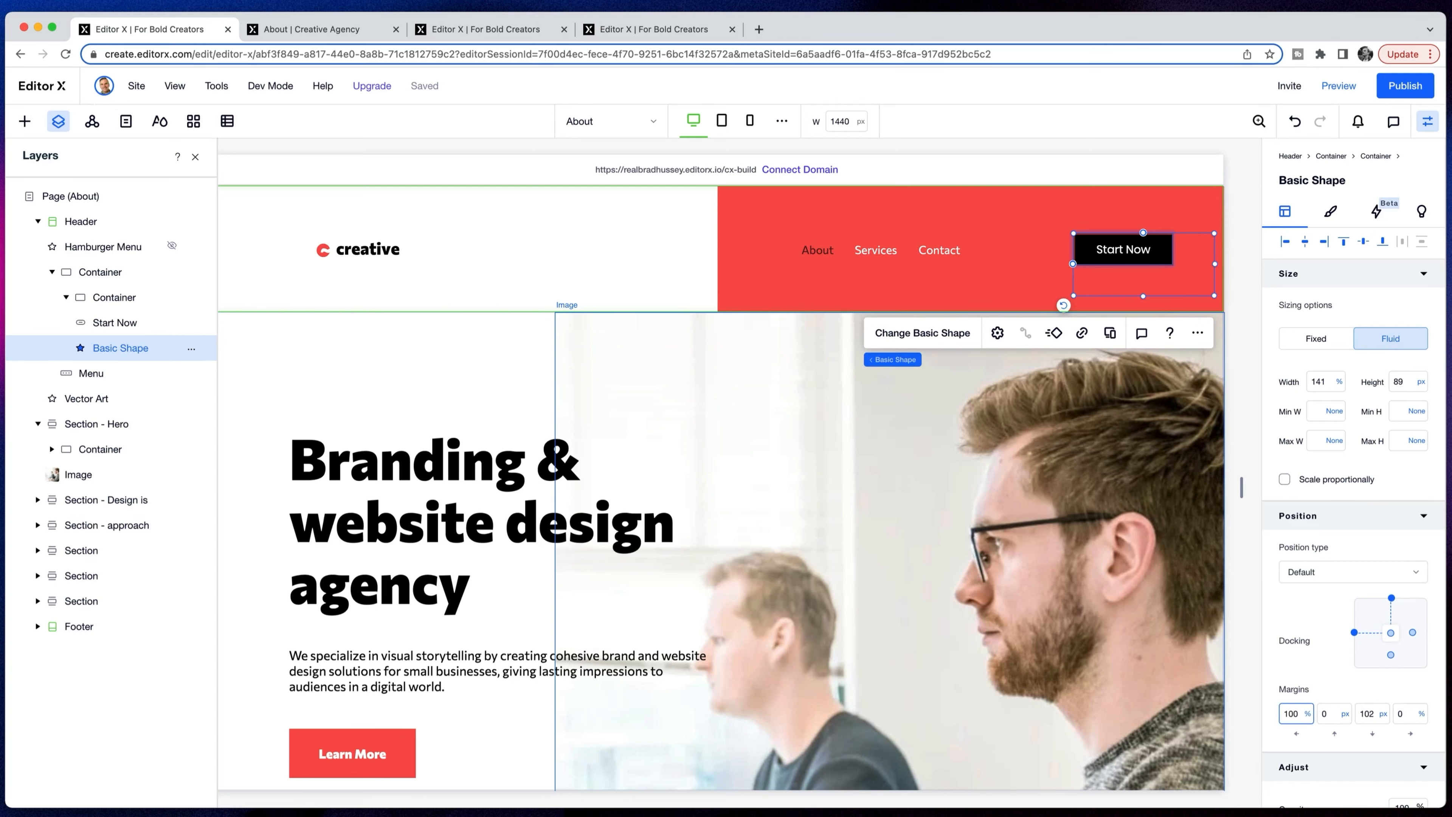
{"action": "type", "text": "100"}
{"action": "key", "text": "Return"}
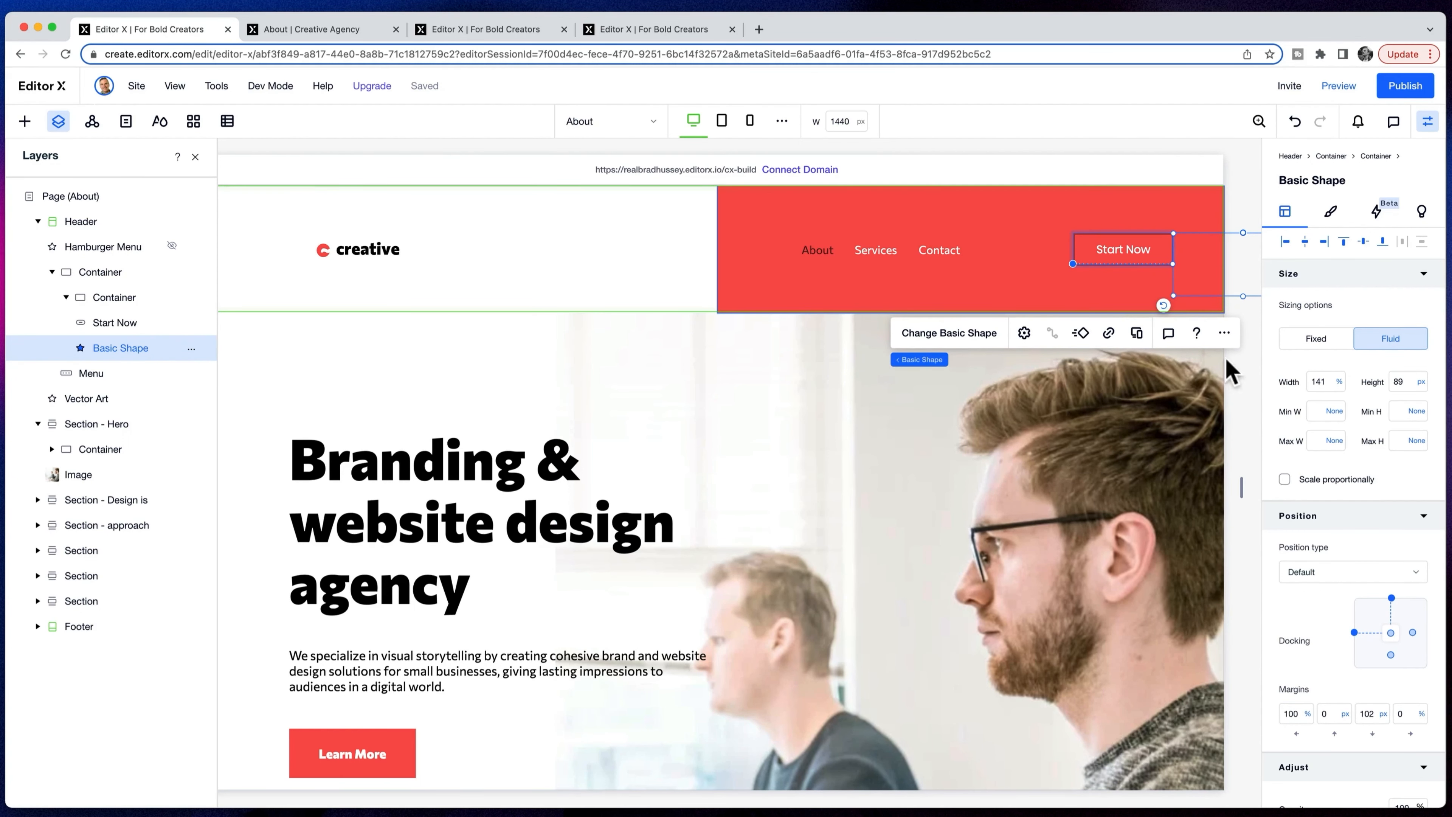
{"action": "scroll", "coordinate": [1225, 360], "scroll_direction": "down", "scroll_amount": 1}
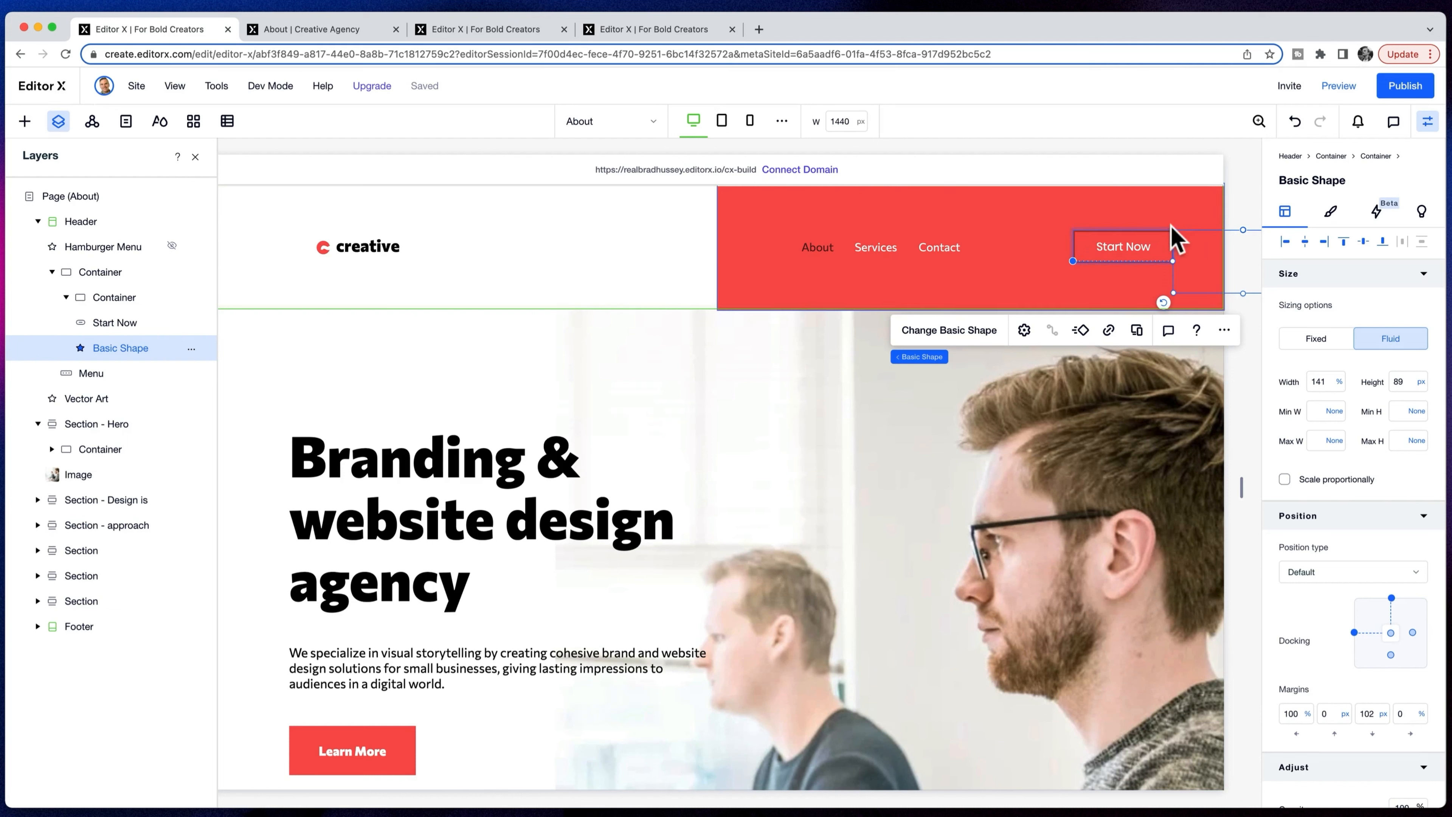
{"action": "left_click", "coordinate": [1257, 375]}
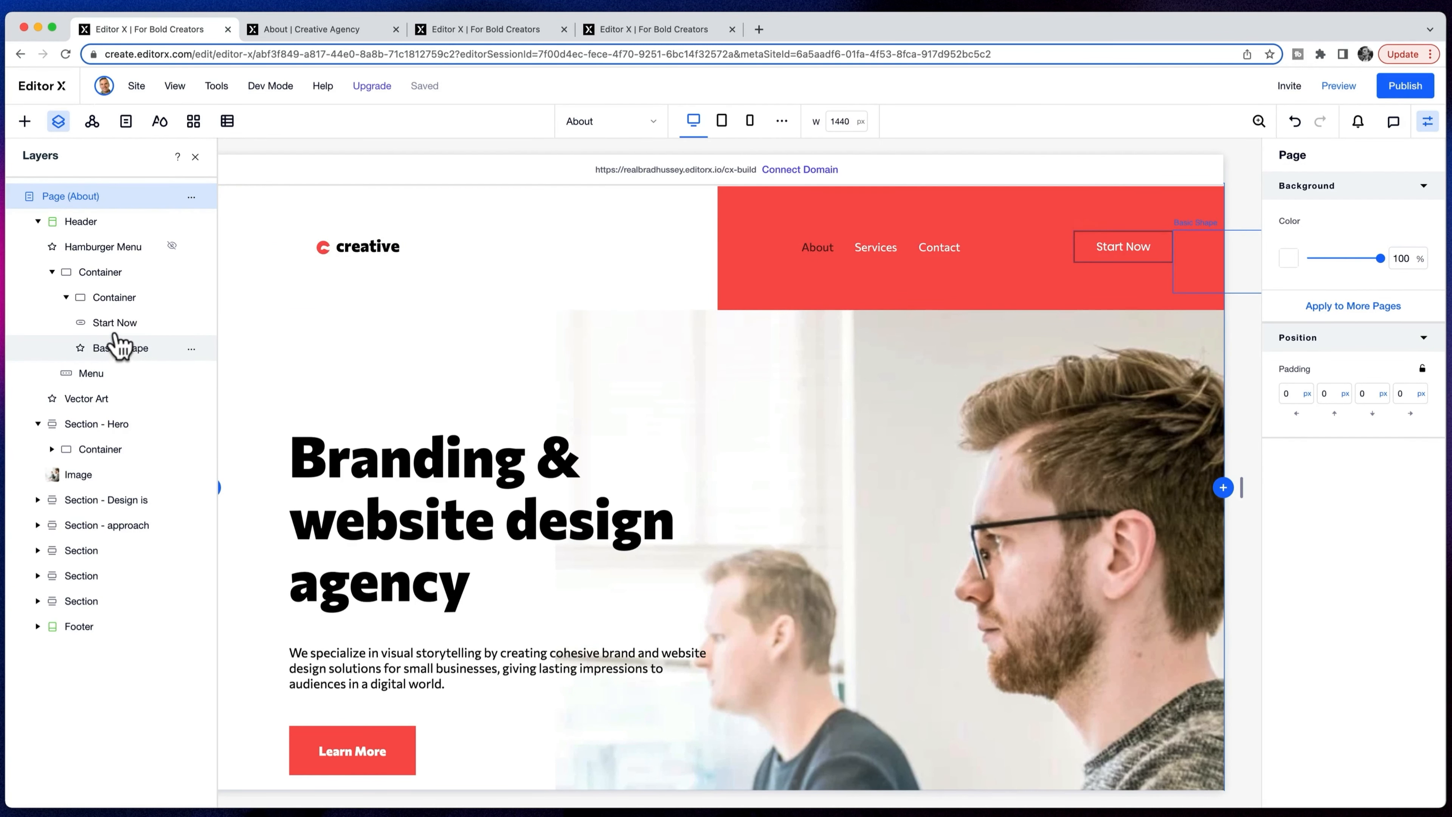
- Add a hover trigger to the "Start Now" button and choose the basic shape on the canvas as the affected element
{"action": "left_click", "coordinate": [1146, 247]}
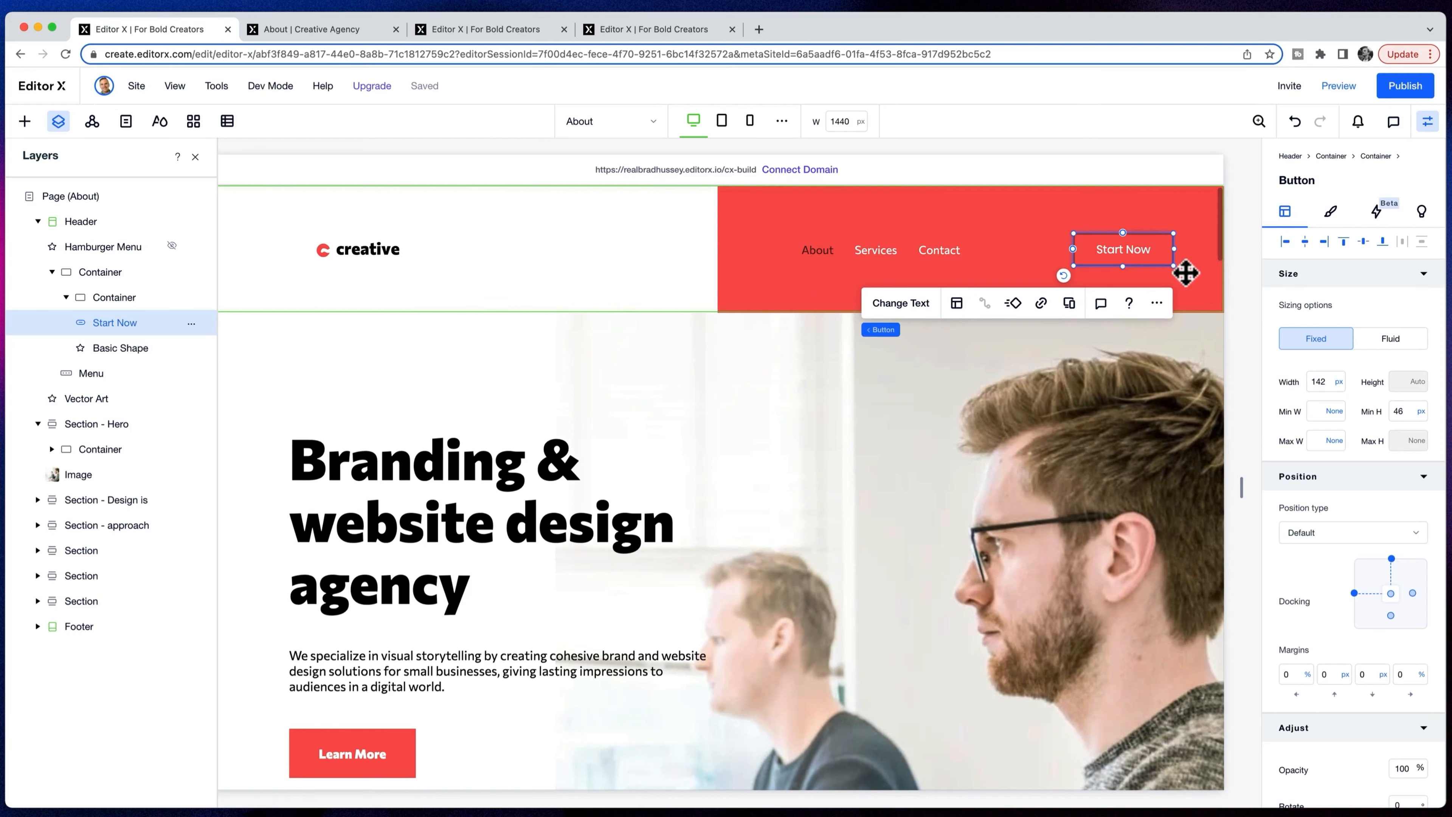
{"action": "left_click", "coordinate": [1378, 213]}
{"action": "left_click", "coordinate": [1308, 245]}
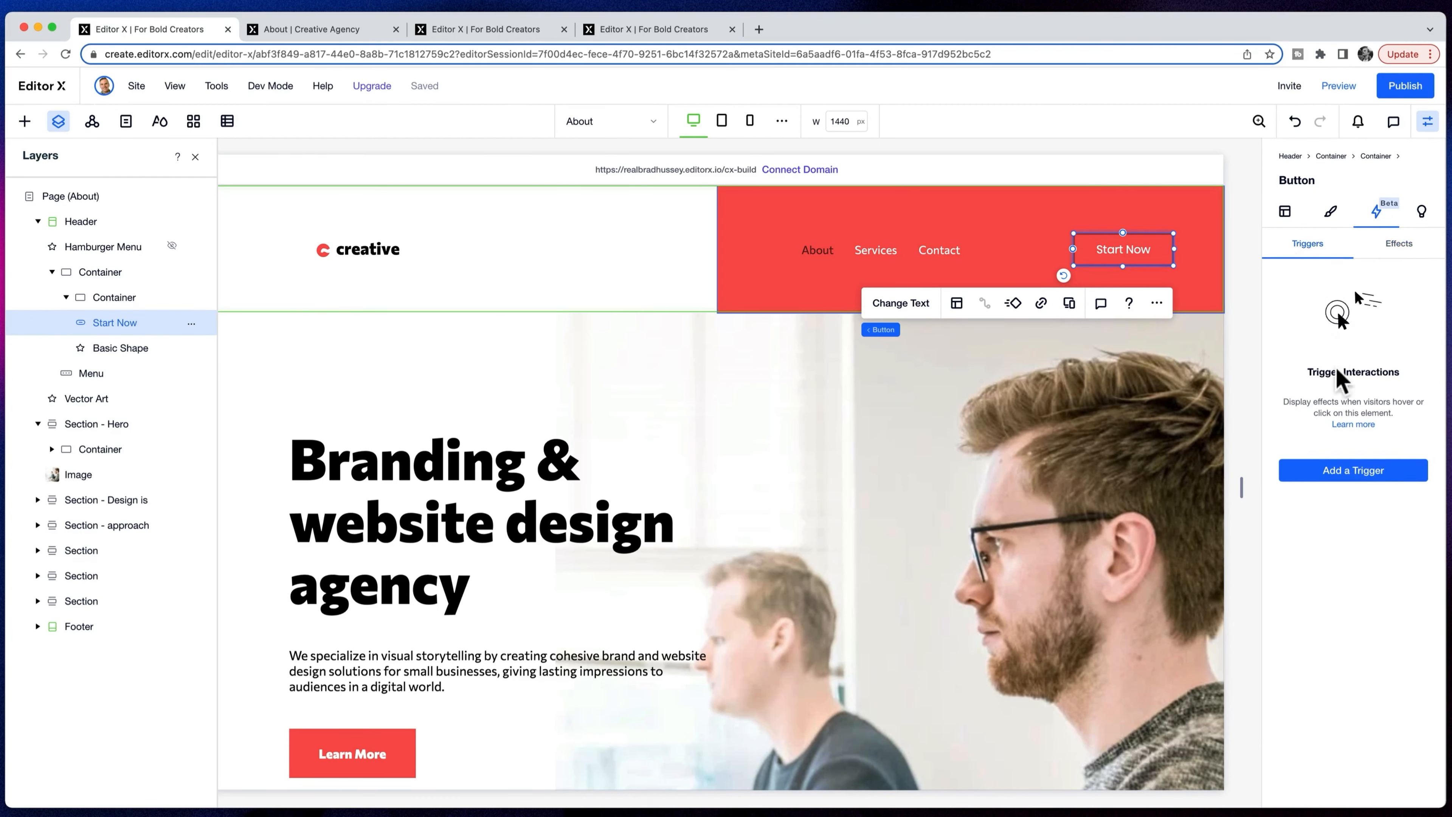
{"action": "left_click", "coordinate": [1372, 469]}
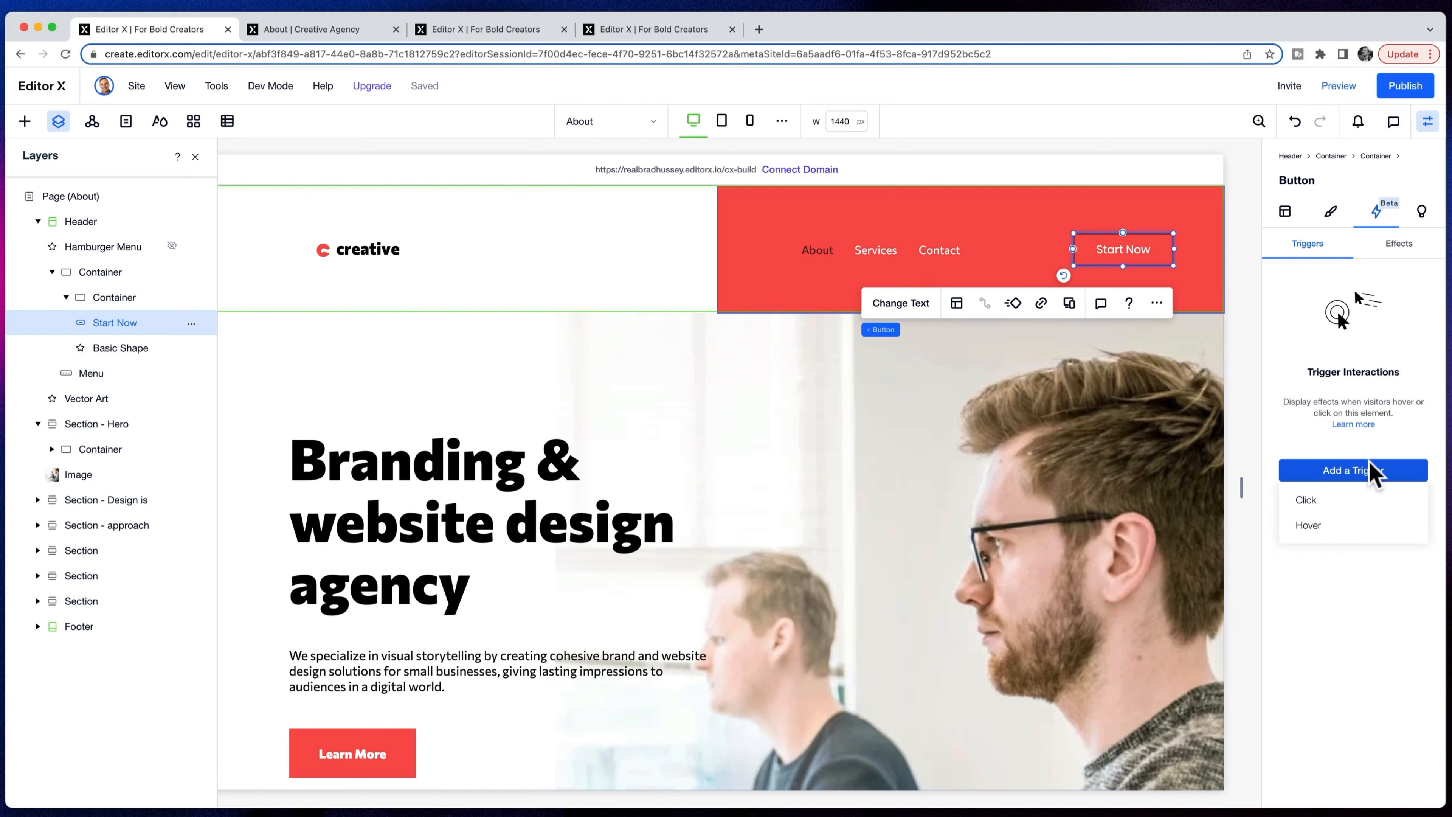
{"action": "left_click", "coordinate": [1310, 525]}
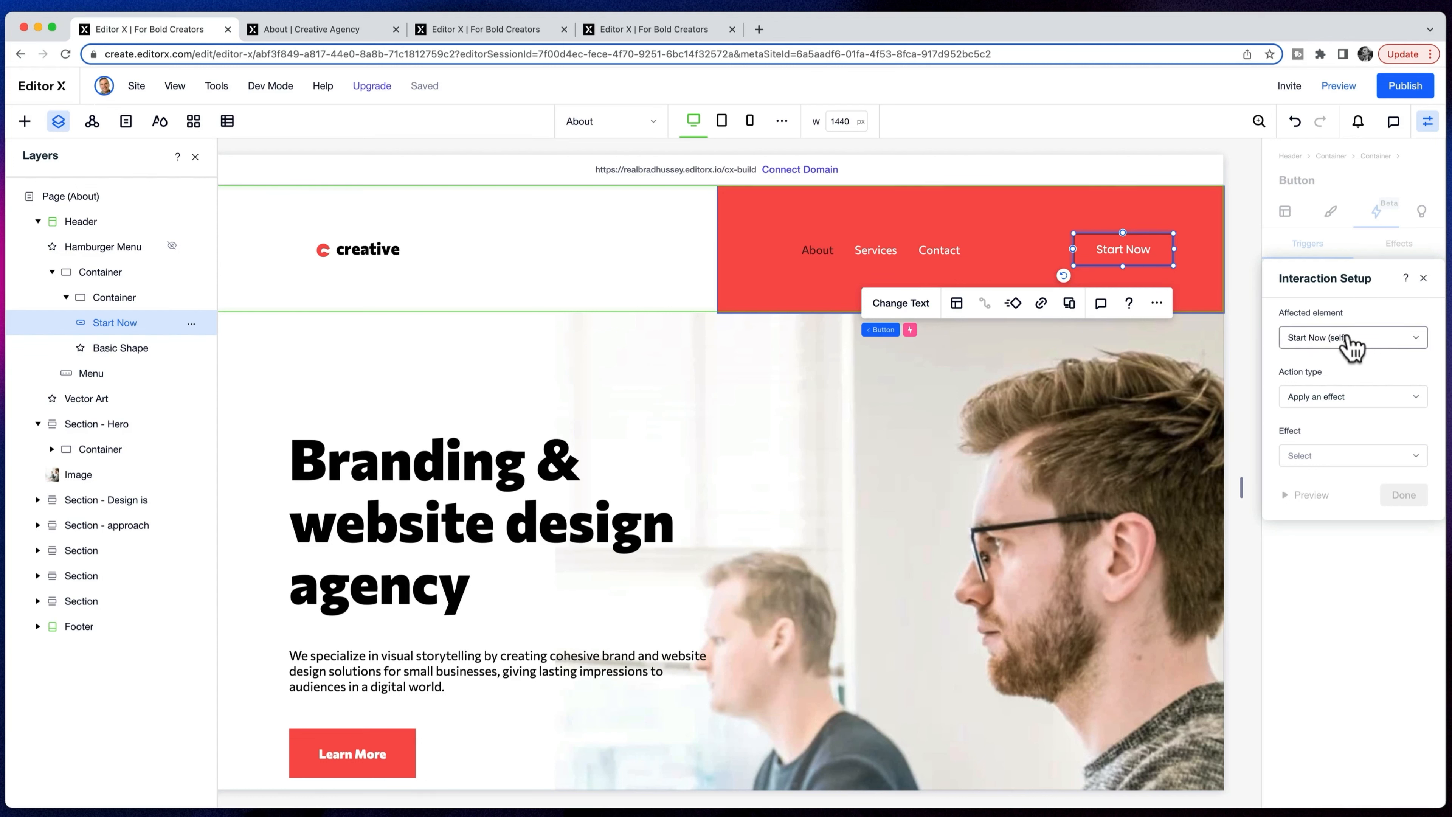
{"action": "left_click", "coordinate": [1389, 343]}
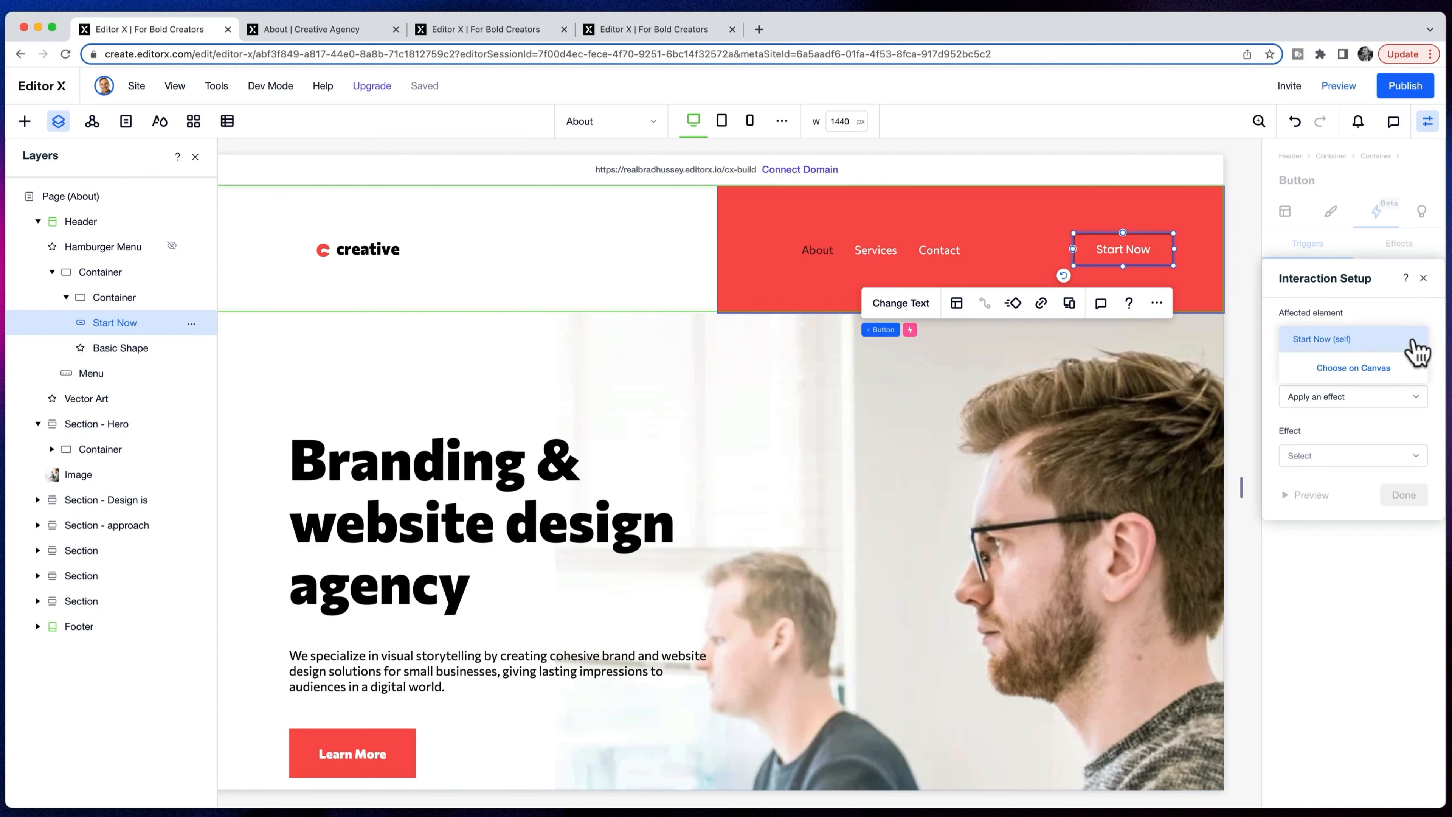
{"action": "left_click", "coordinate": [1355, 367]}
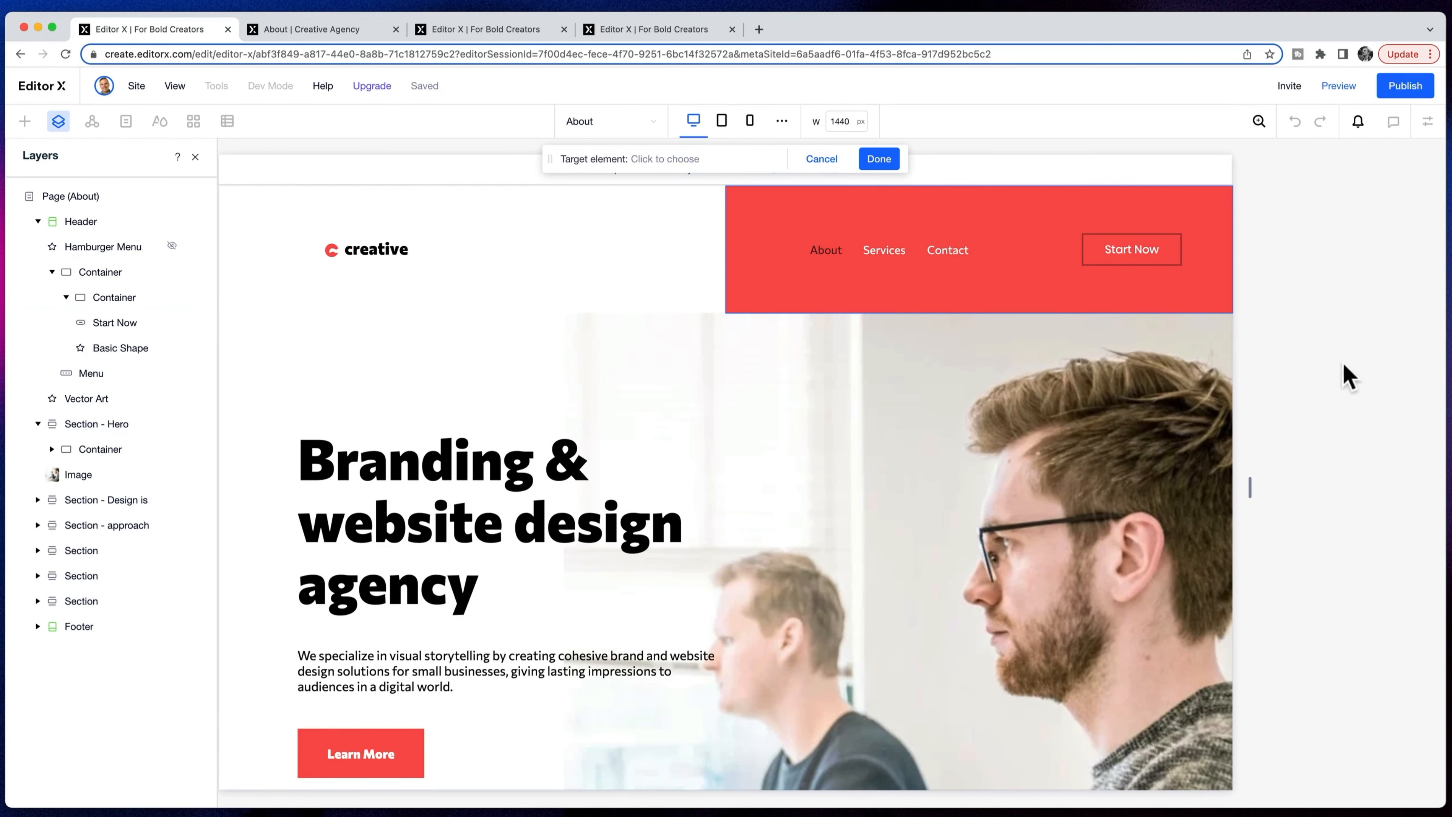
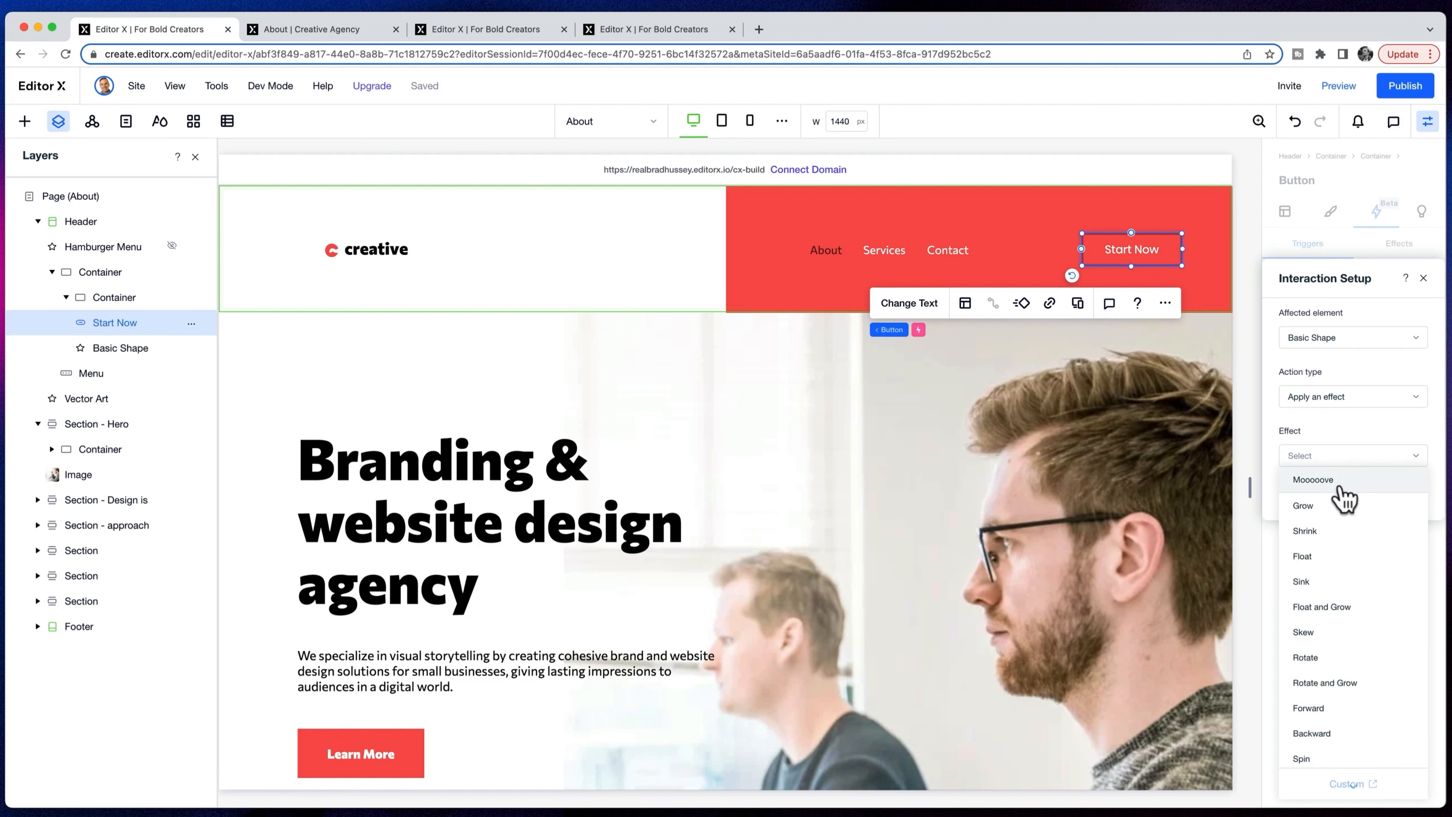
- Apply the "Mooooove" effect to the basic shape on hover, preview it, save the interaction and check the button's effects
{"action": "left_click", "coordinate": [1314, 480]}
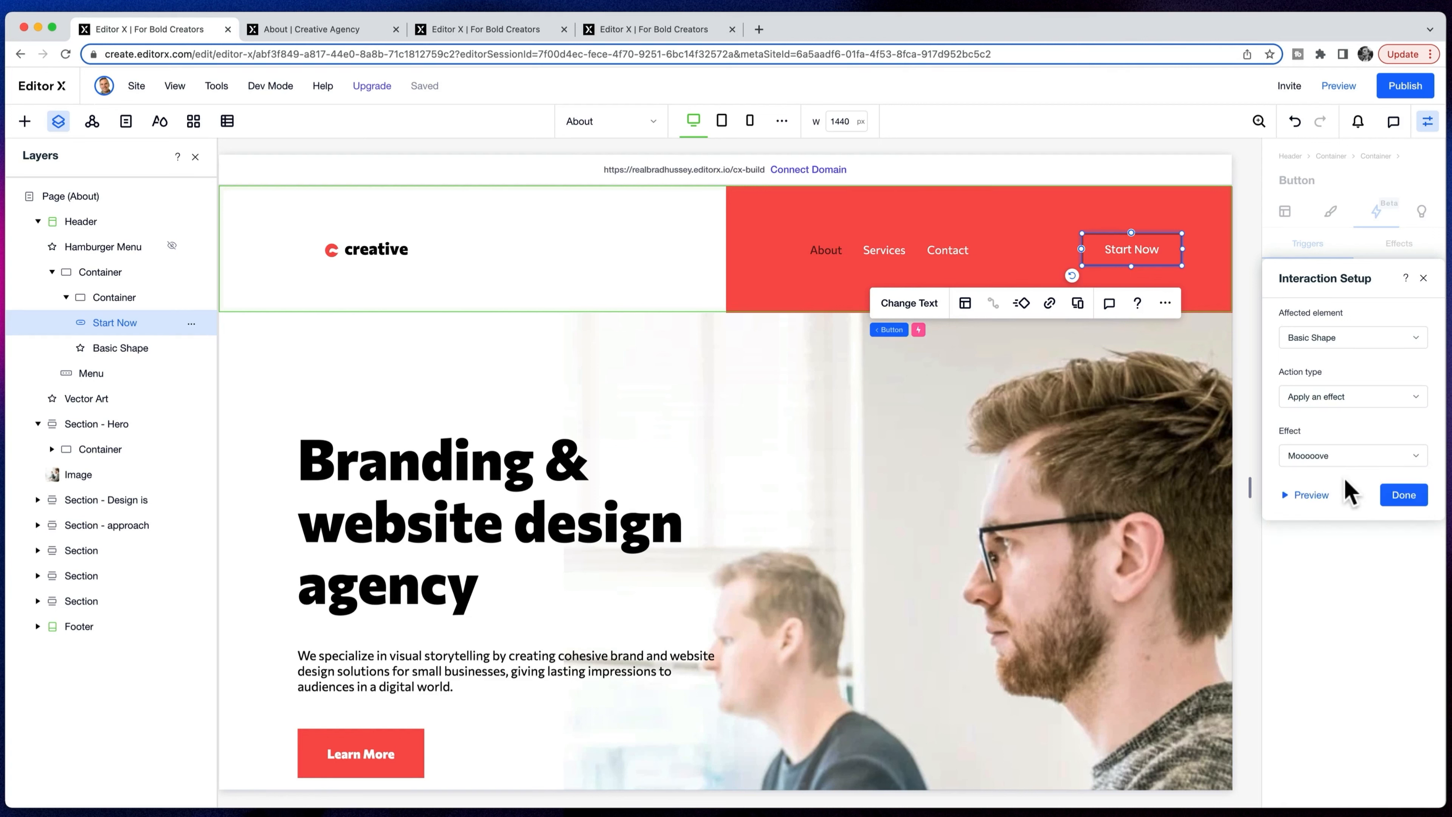
{"action": "left_click", "coordinate": [1309, 495]}
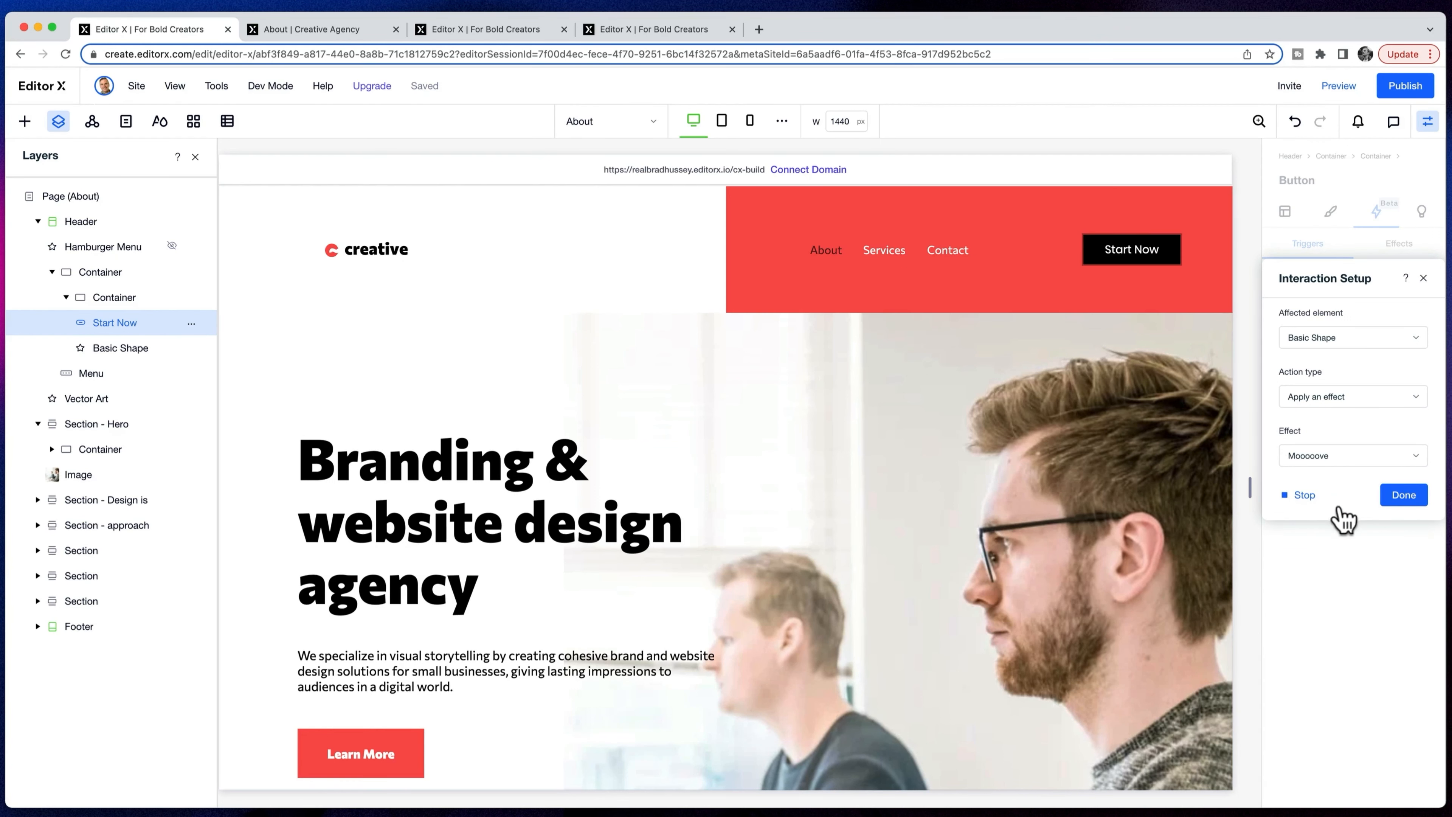
{"action": "left_click", "coordinate": [1404, 495]}
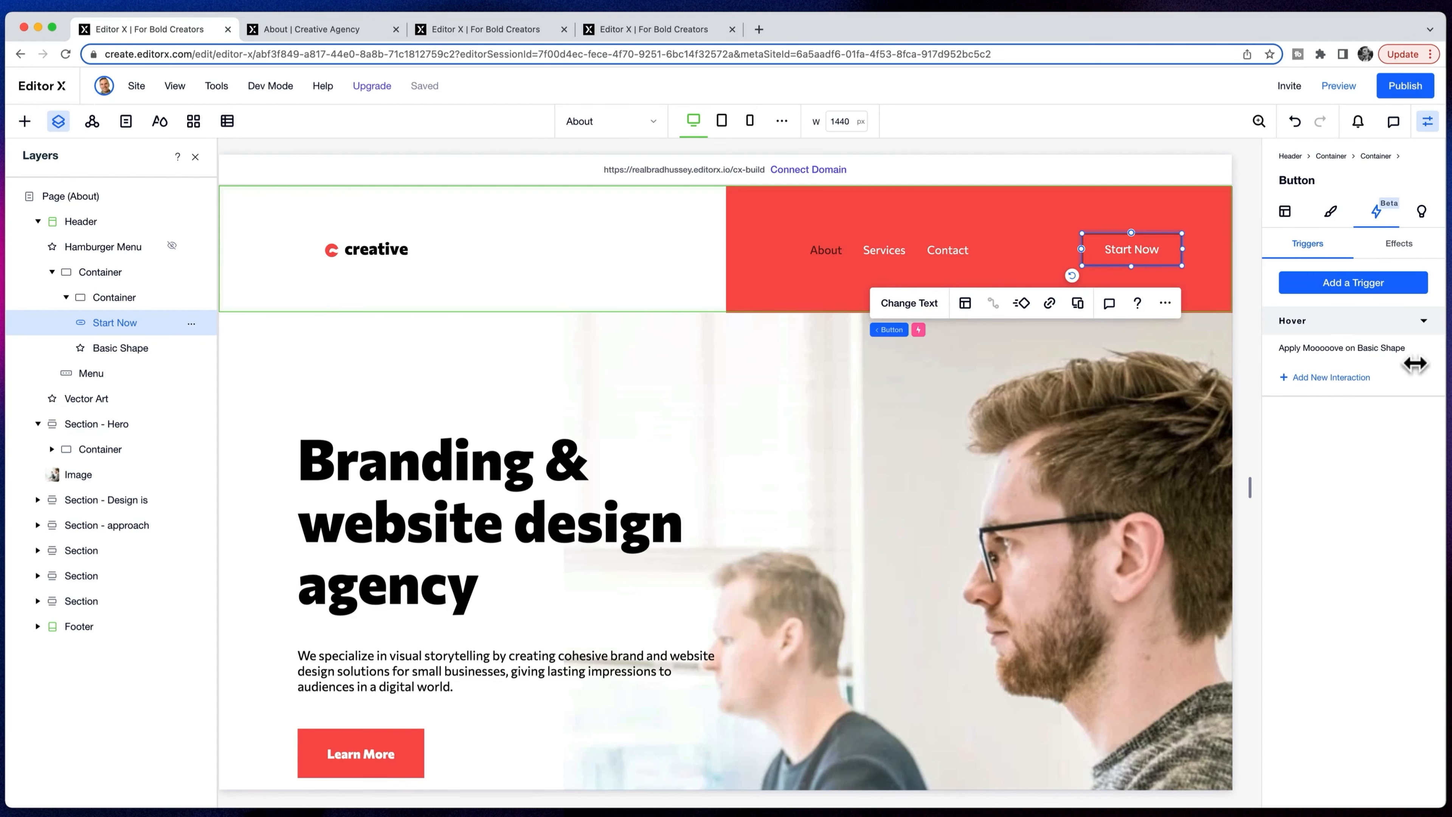
{"action": "left_click", "coordinate": [1395, 261]}
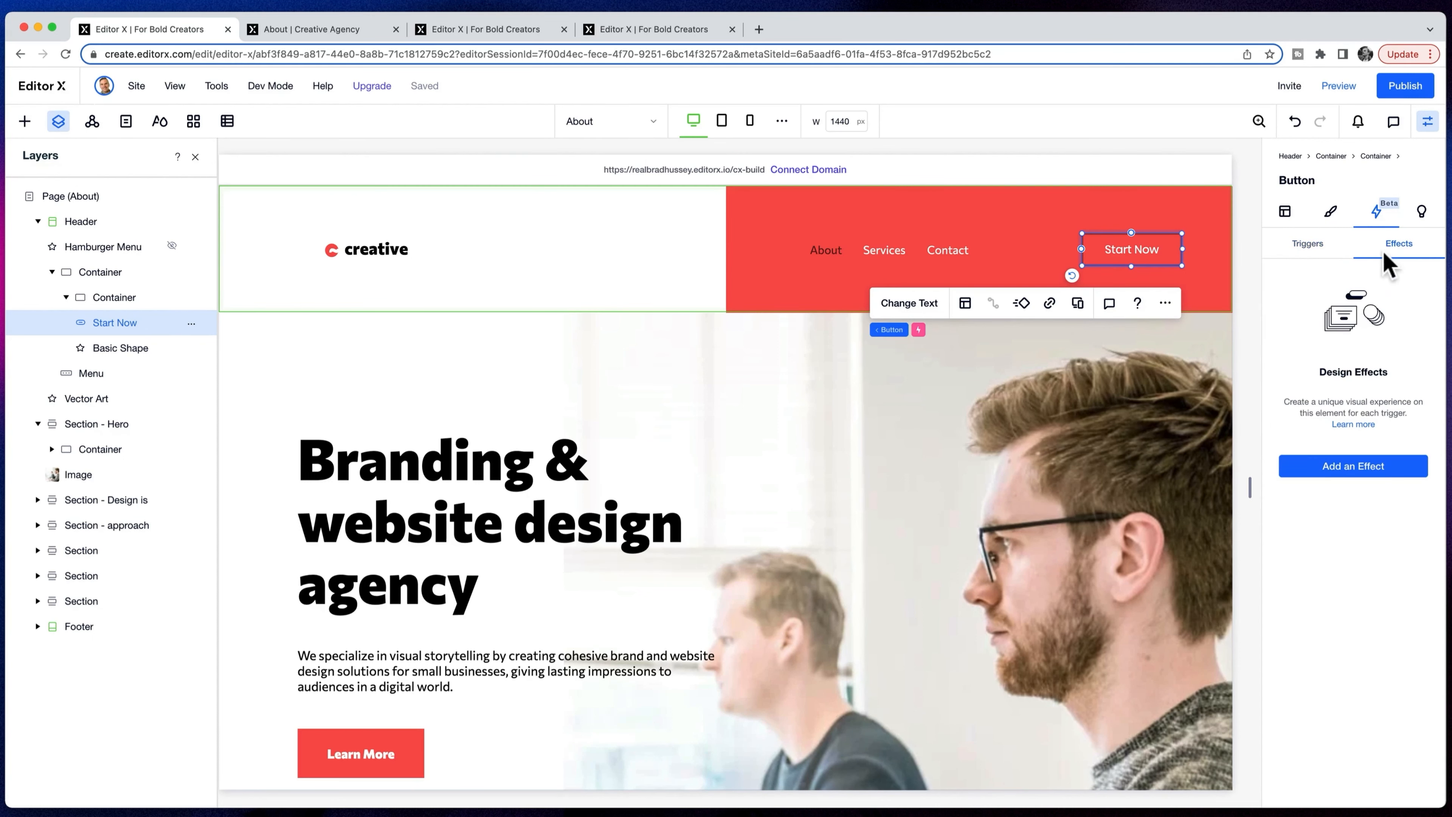
{"action": "left_click", "coordinate": [1315, 252]}
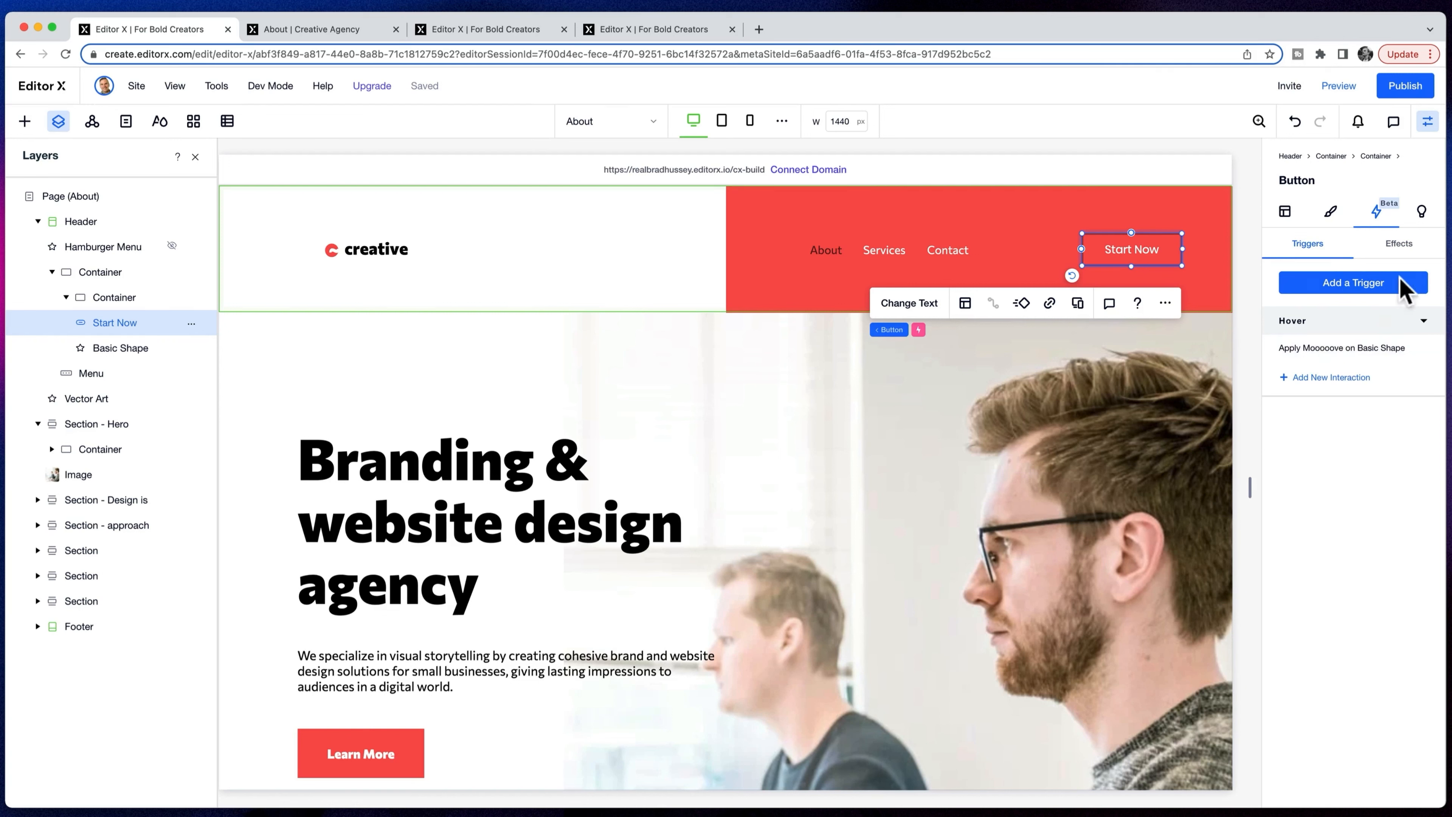
- Review the "Start Now" button's preset effects without applying one, return to its hover trigger, and preview the page
{"action": "left_click", "coordinate": [1402, 245]}
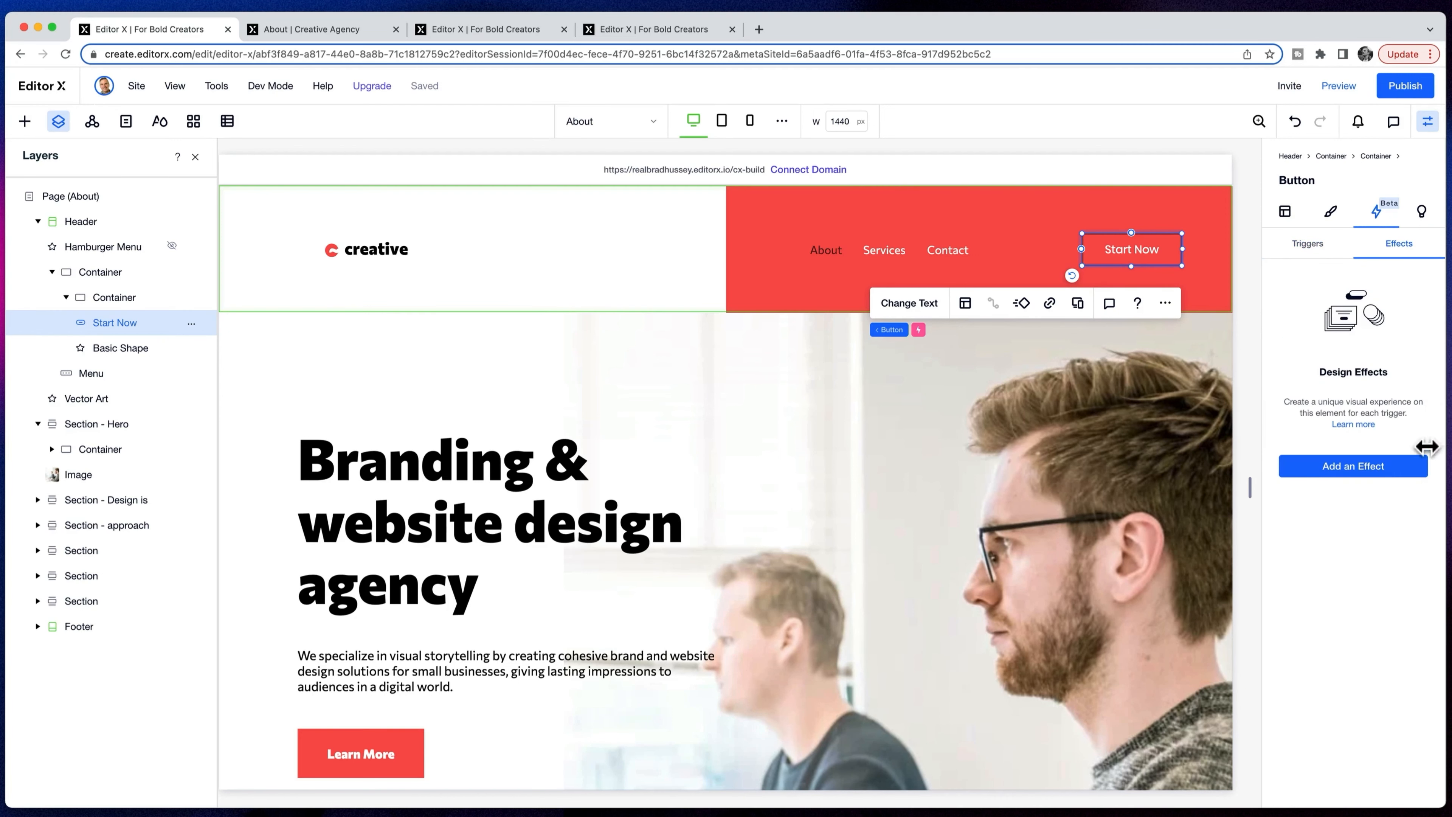
{"action": "left_click", "coordinate": [1383, 480]}
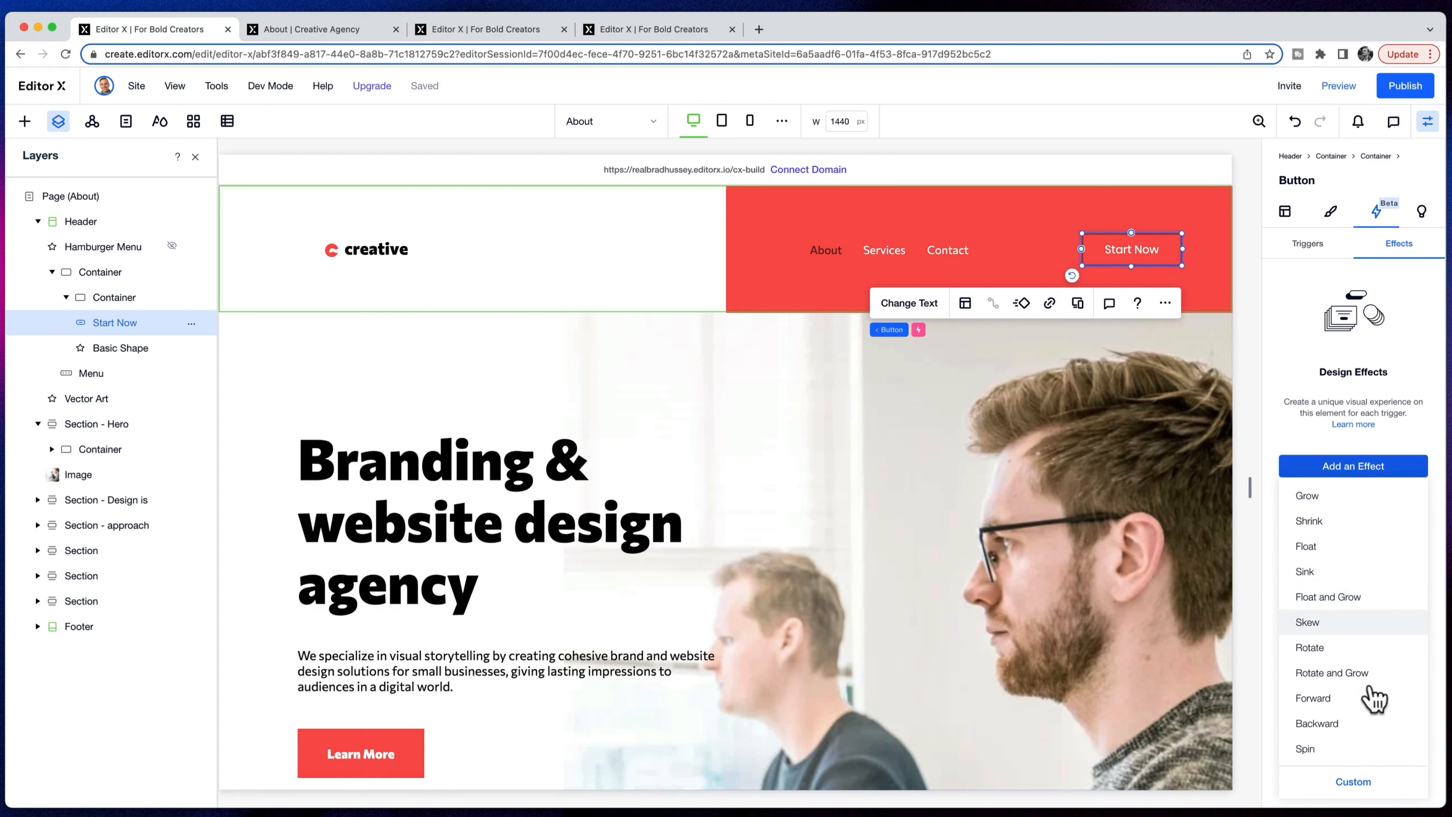
{"action": "left_click", "coordinate": [1292, 318]}
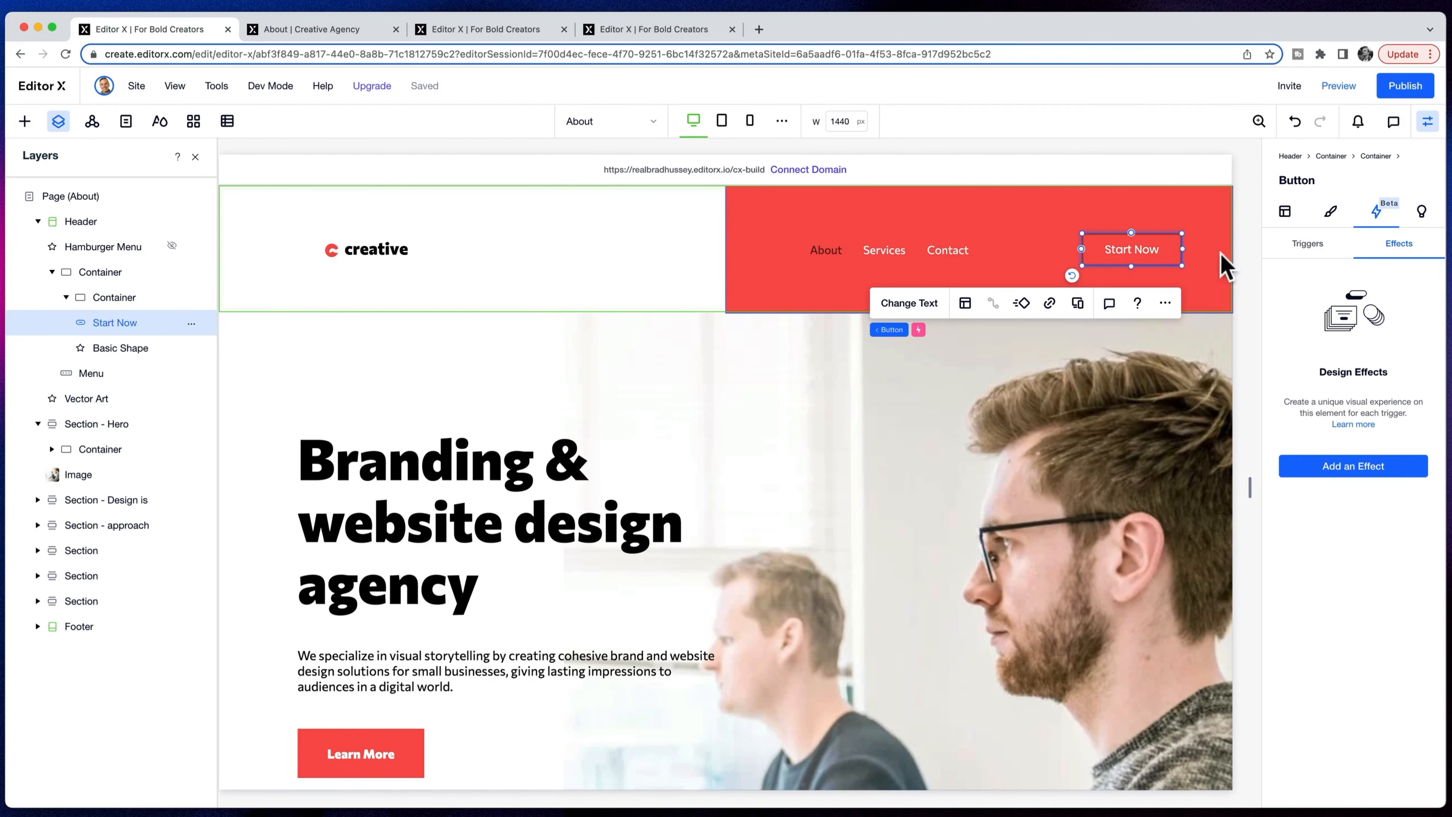
{"action": "left_click", "coordinate": [1308, 243]}
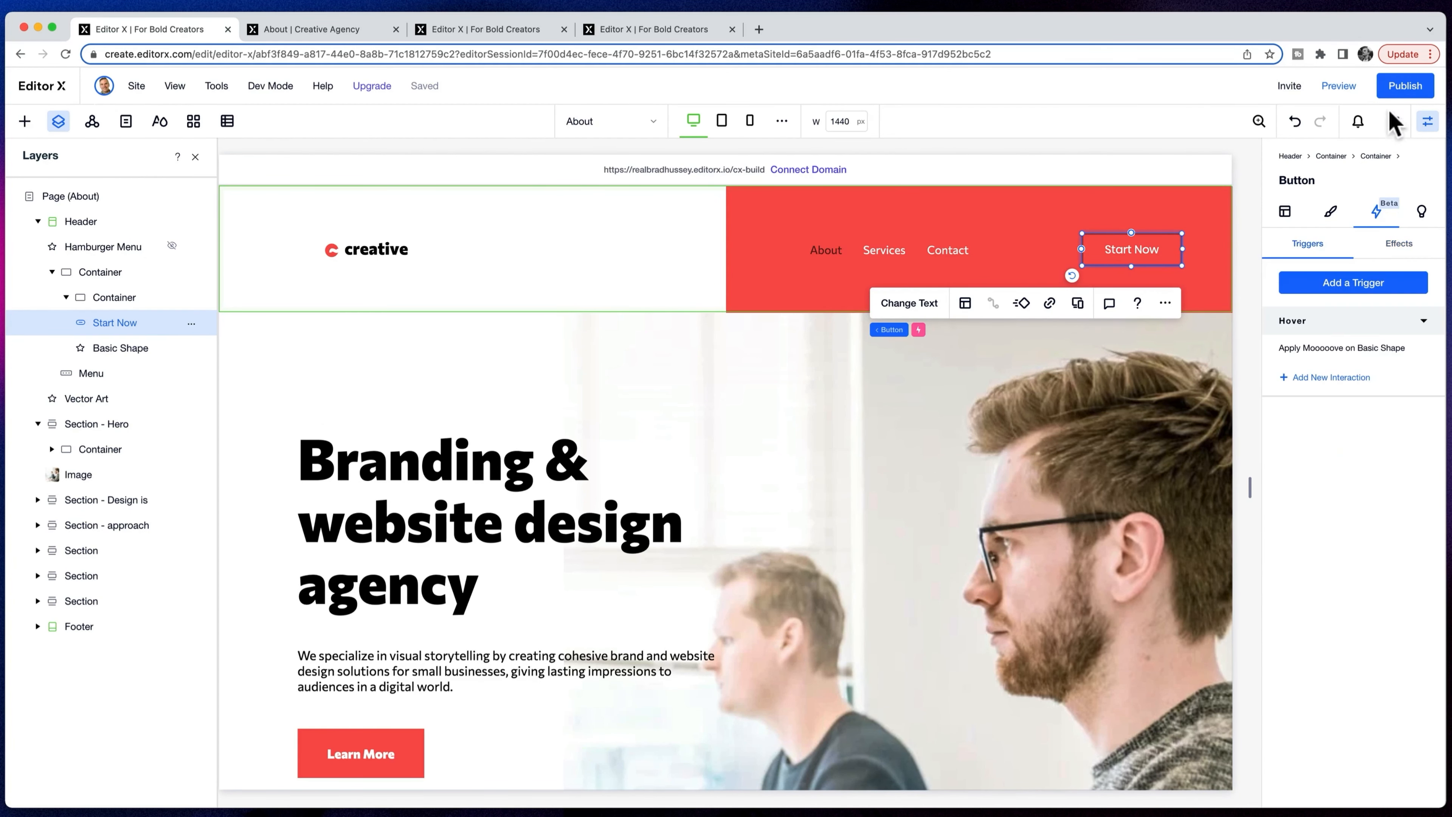
{"action": "left_click", "coordinate": [1337, 86]}
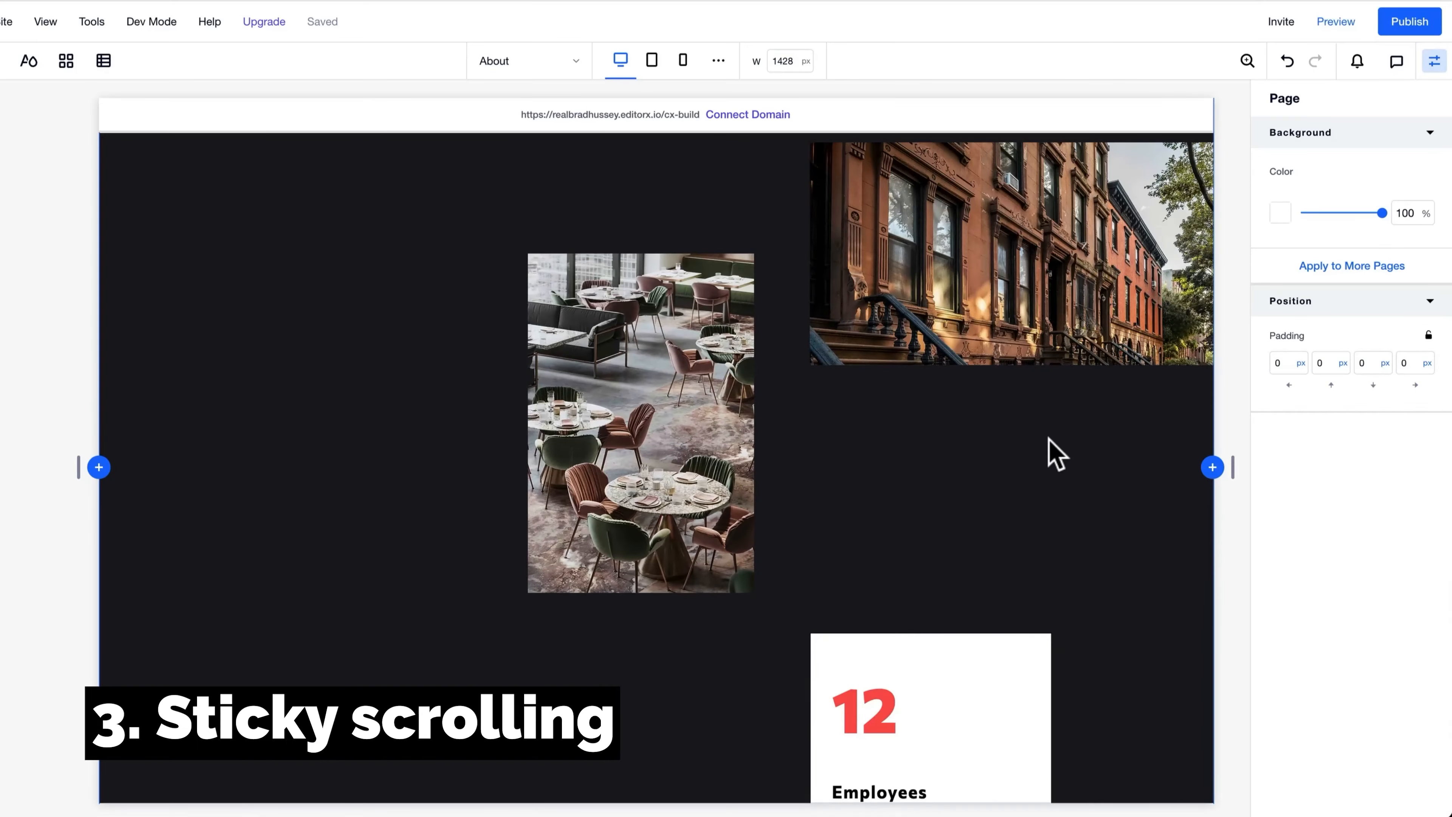
- Examine the dark section's restaurant and brownstone images and its statistic cards, from Employees through Office Dog
{"action": "scroll", "coordinate": [606, 231], "scroll_direction": "up", "scroll_amount": 1}
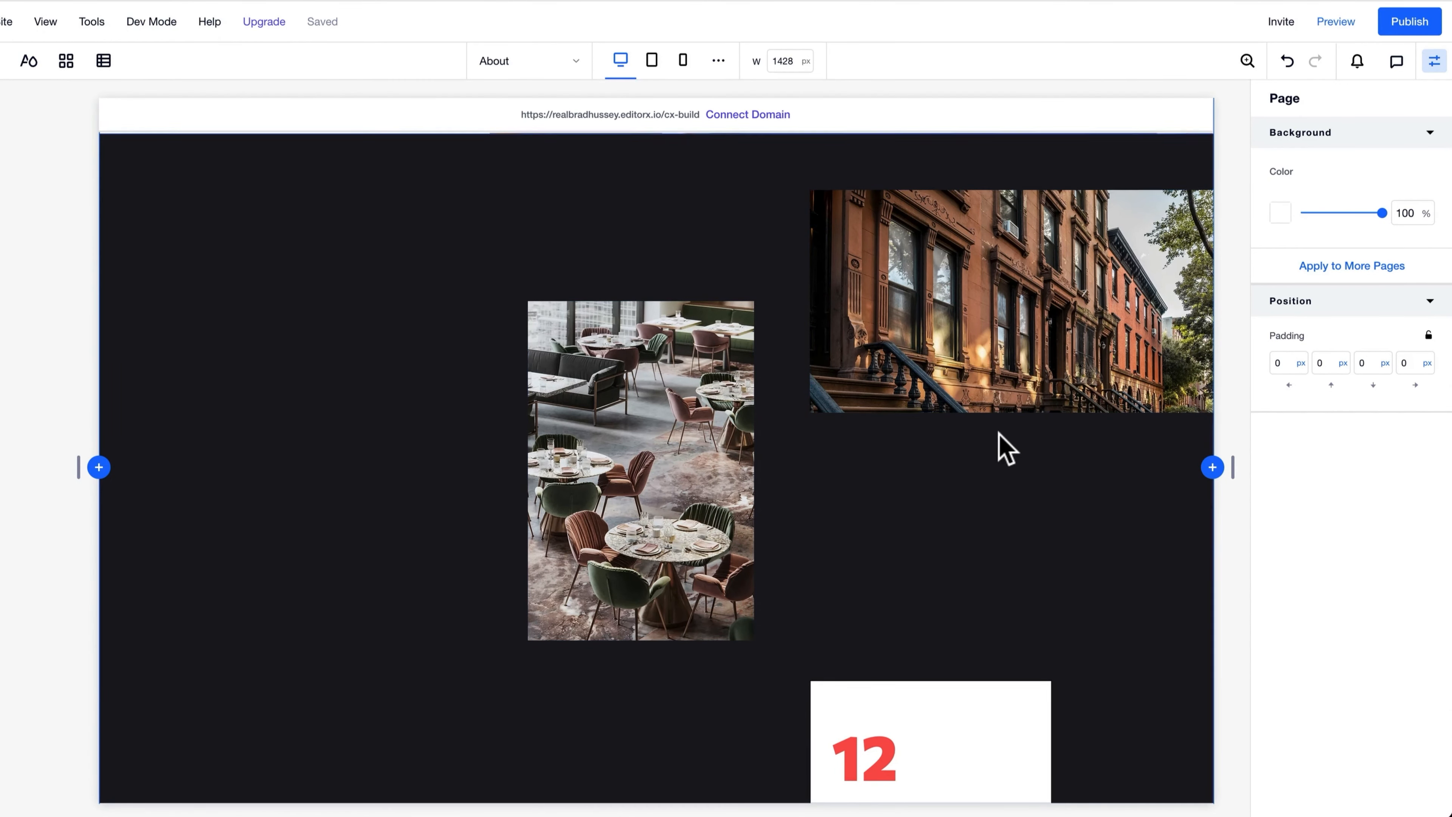
{"action": "scroll", "coordinate": [1000, 444], "scroll_direction": "down", "scroll_amount": 1}
{"action": "scroll", "coordinate": [1099, 464], "scroll_direction": "down", "scroll_amount": 3}
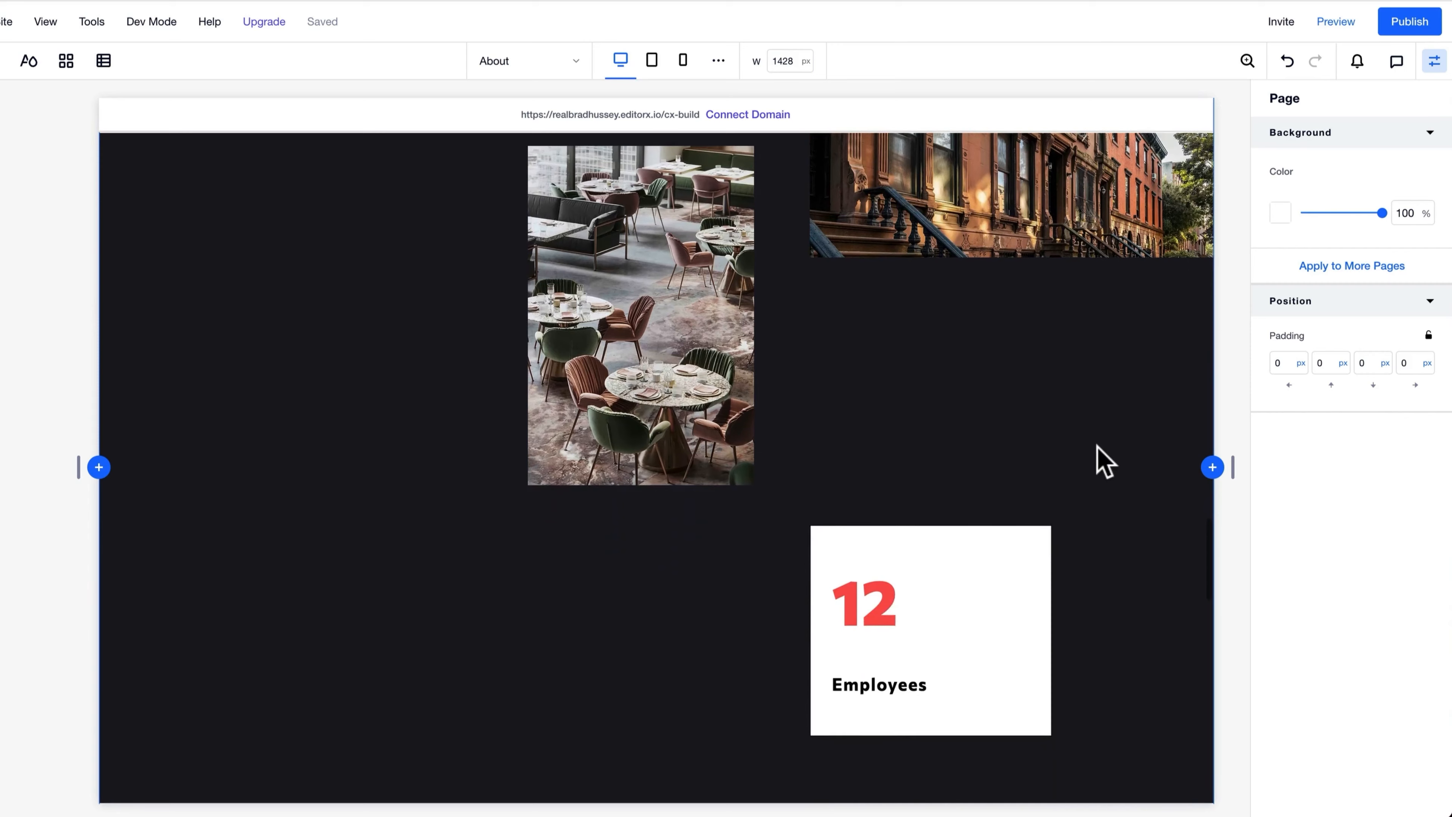
{"action": "scroll", "coordinate": [1107, 463], "scroll_direction": "down", "scroll_amount": 8}
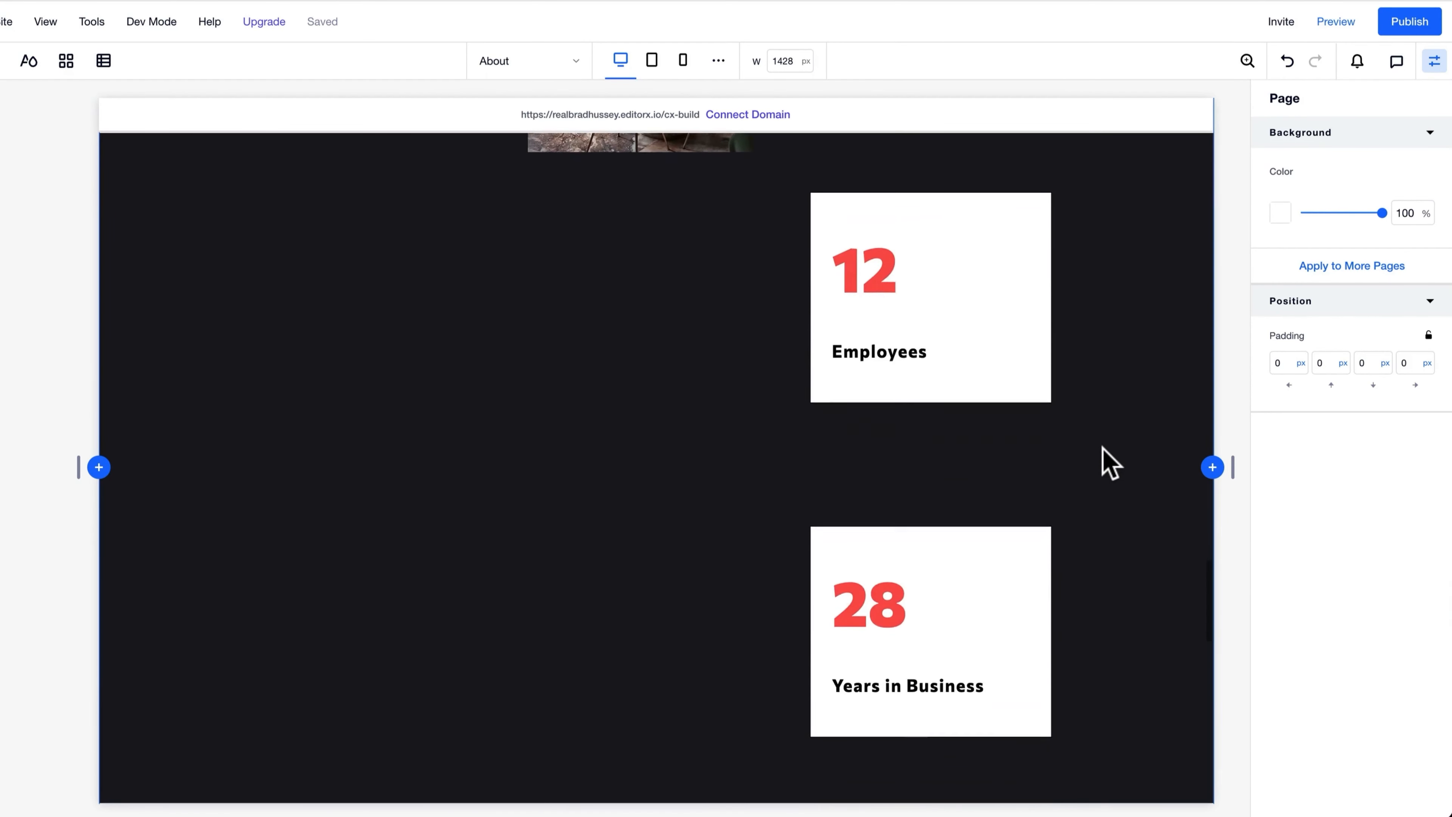
{"action": "scroll", "coordinate": [1112, 464], "scroll_direction": "up", "scroll_amount": 5}
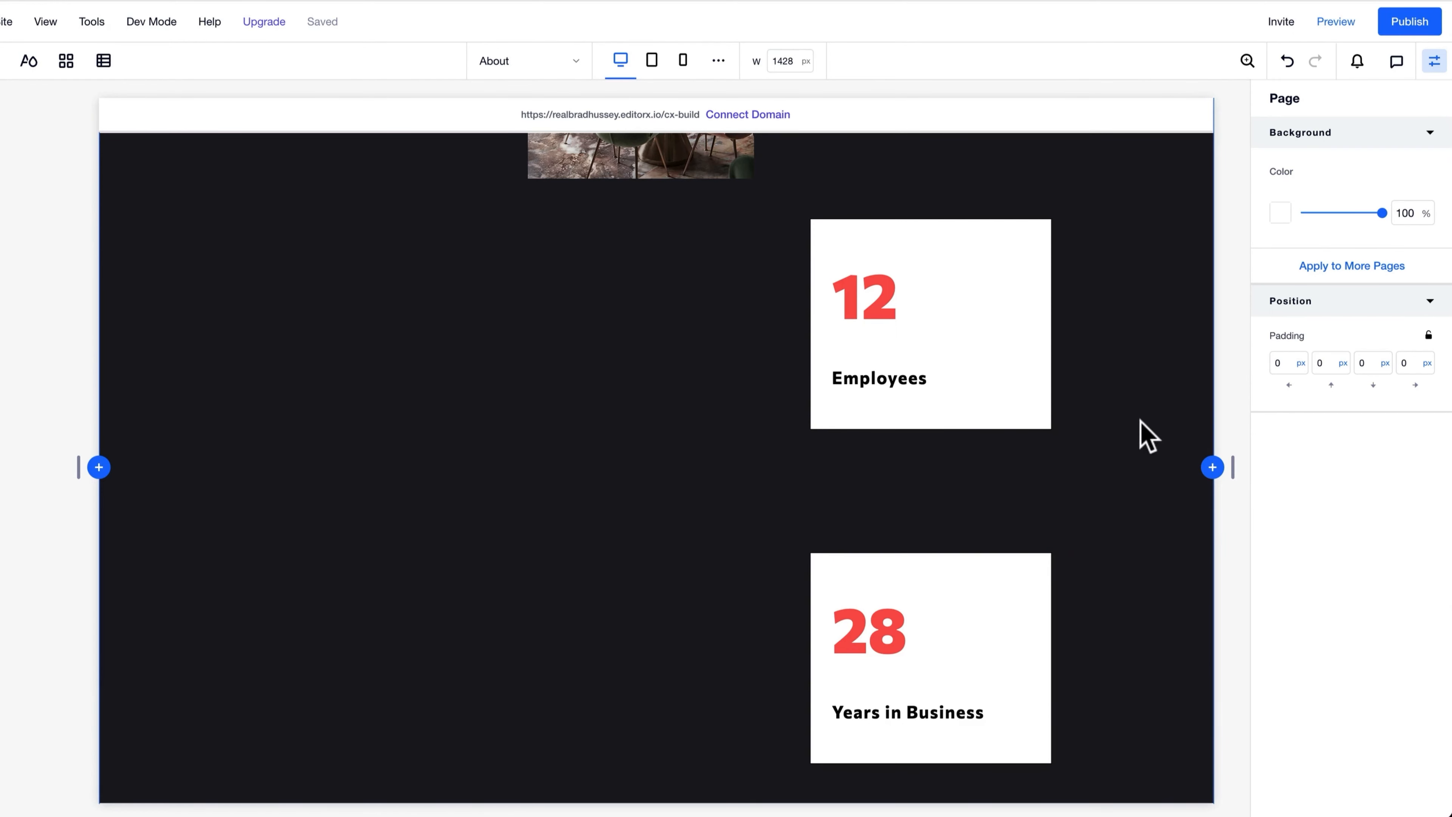
{"action": "scroll", "coordinate": [1144, 438], "scroll_direction": "down", "scroll_amount": 10}
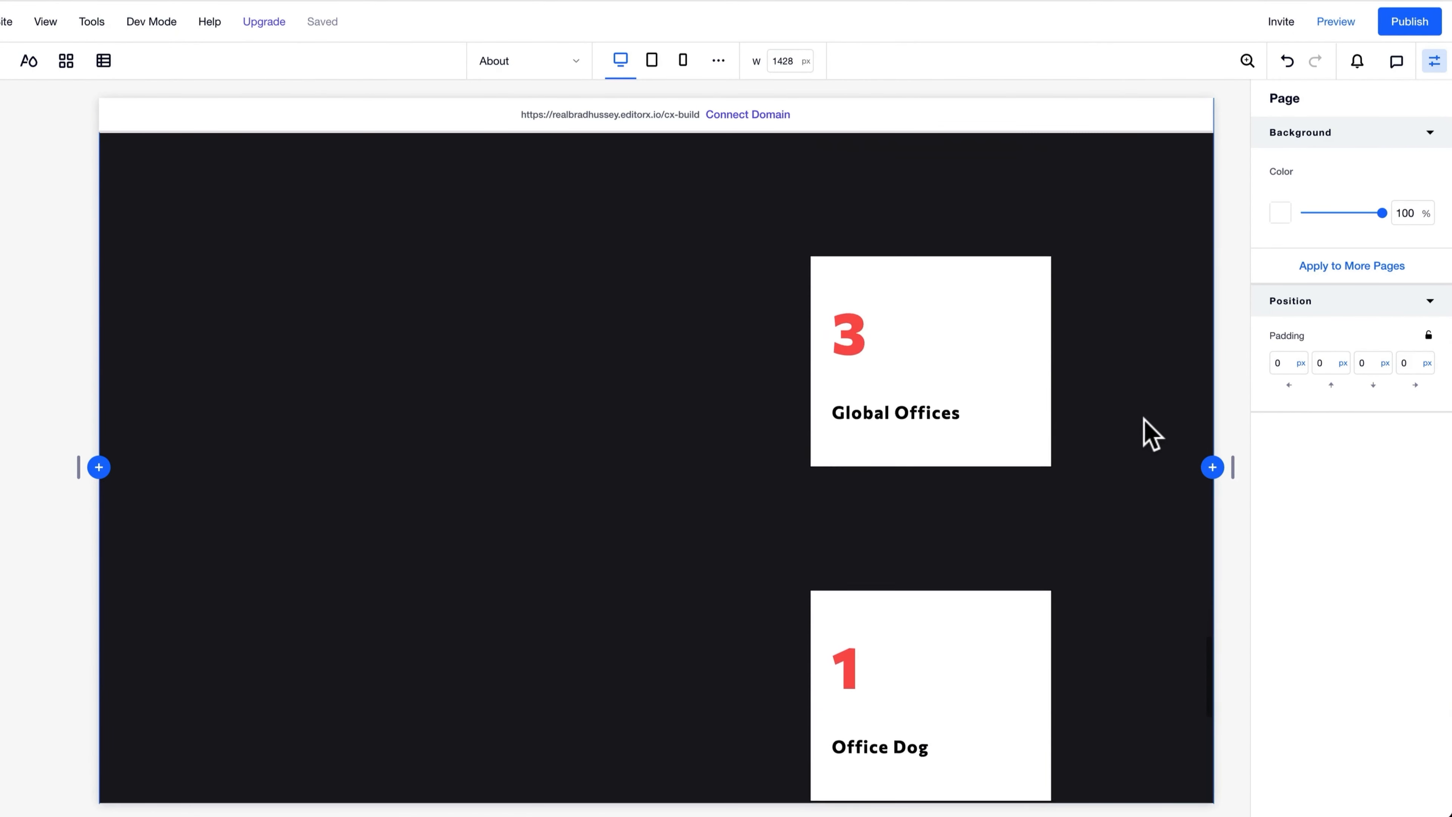
{"action": "scroll", "coordinate": [1144, 420], "scroll_direction": "up", "scroll_amount": 14}
{"action": "scroll", "coordinate": [1143, 419], "scroll_direction": "up", "scroll_amount": 6}
{"action": "scroll", "coordinate": [1143, 419], "scroll_direction": "down", "scroll_amount": 8}
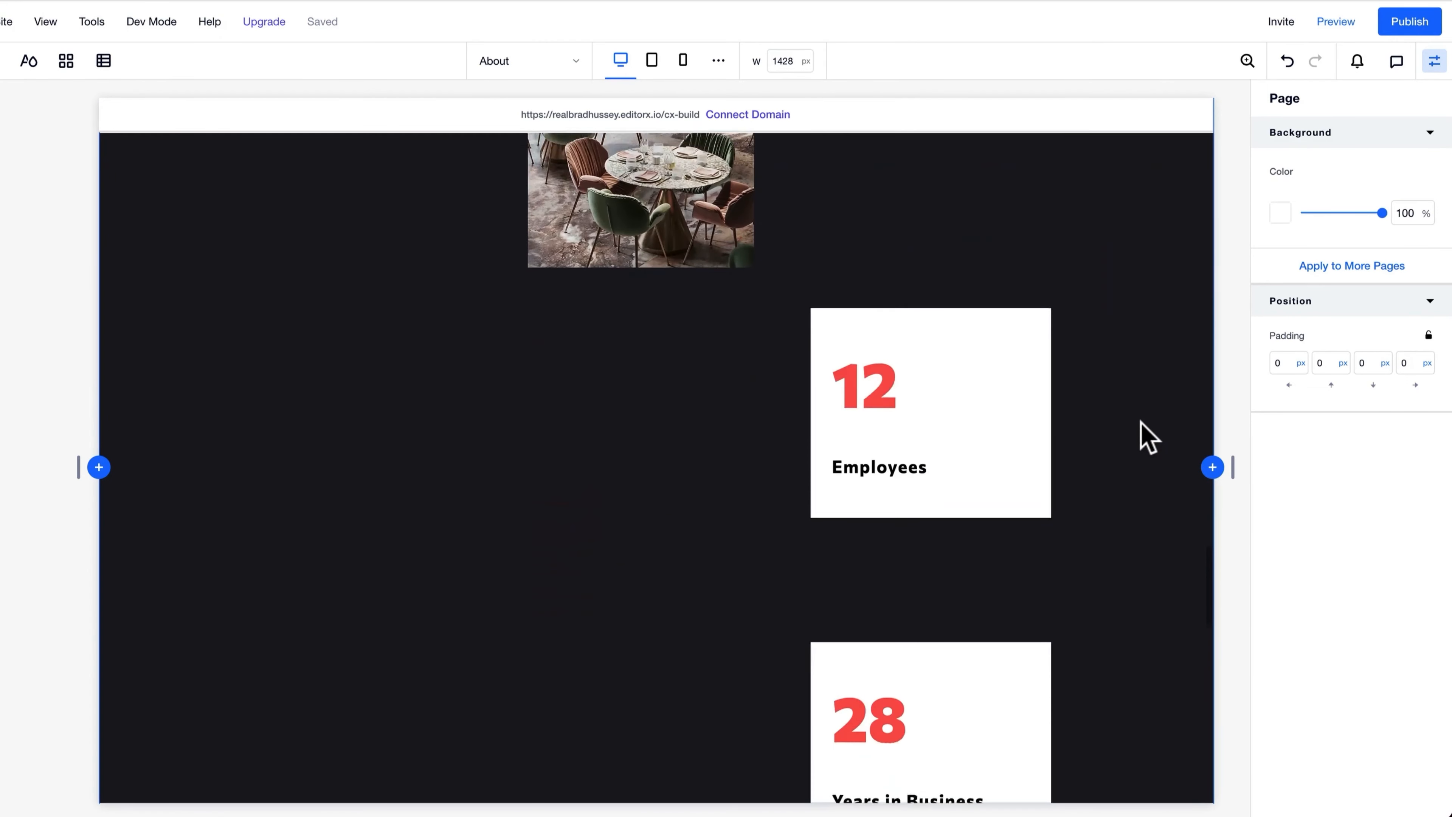
{"action": "scroll", "coordinate": [1149, 438], "scroll_direction": "down", "scroll_amount": 15}
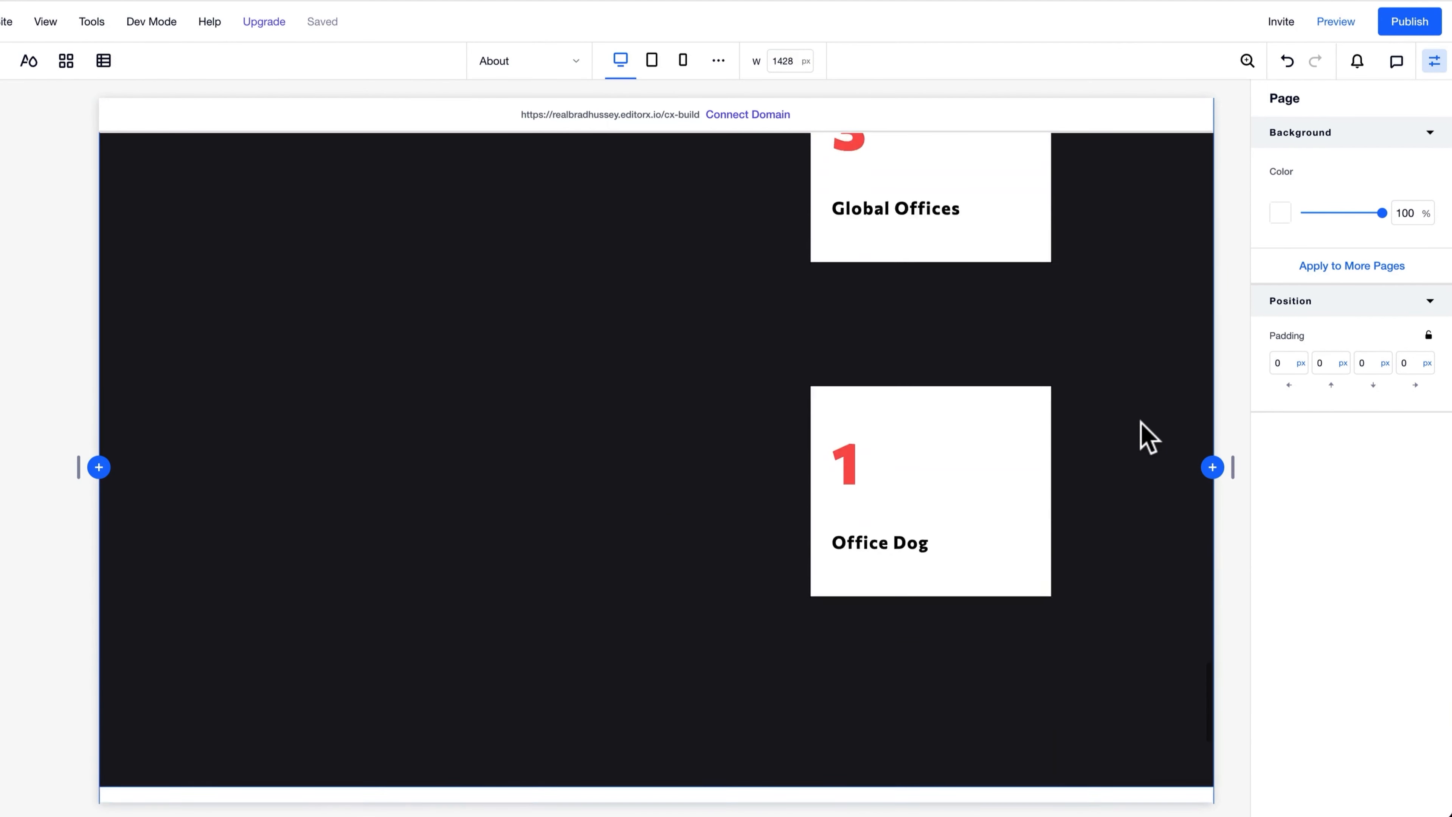
{"action": "scroll", "coordinate": [1148, 438], "scroll_direction": "down", "scroll_amount": 2}
{"action": "scroll", "coordinate": [1148, 438], "scroll_direction": "up", "scroll_amount": 18}
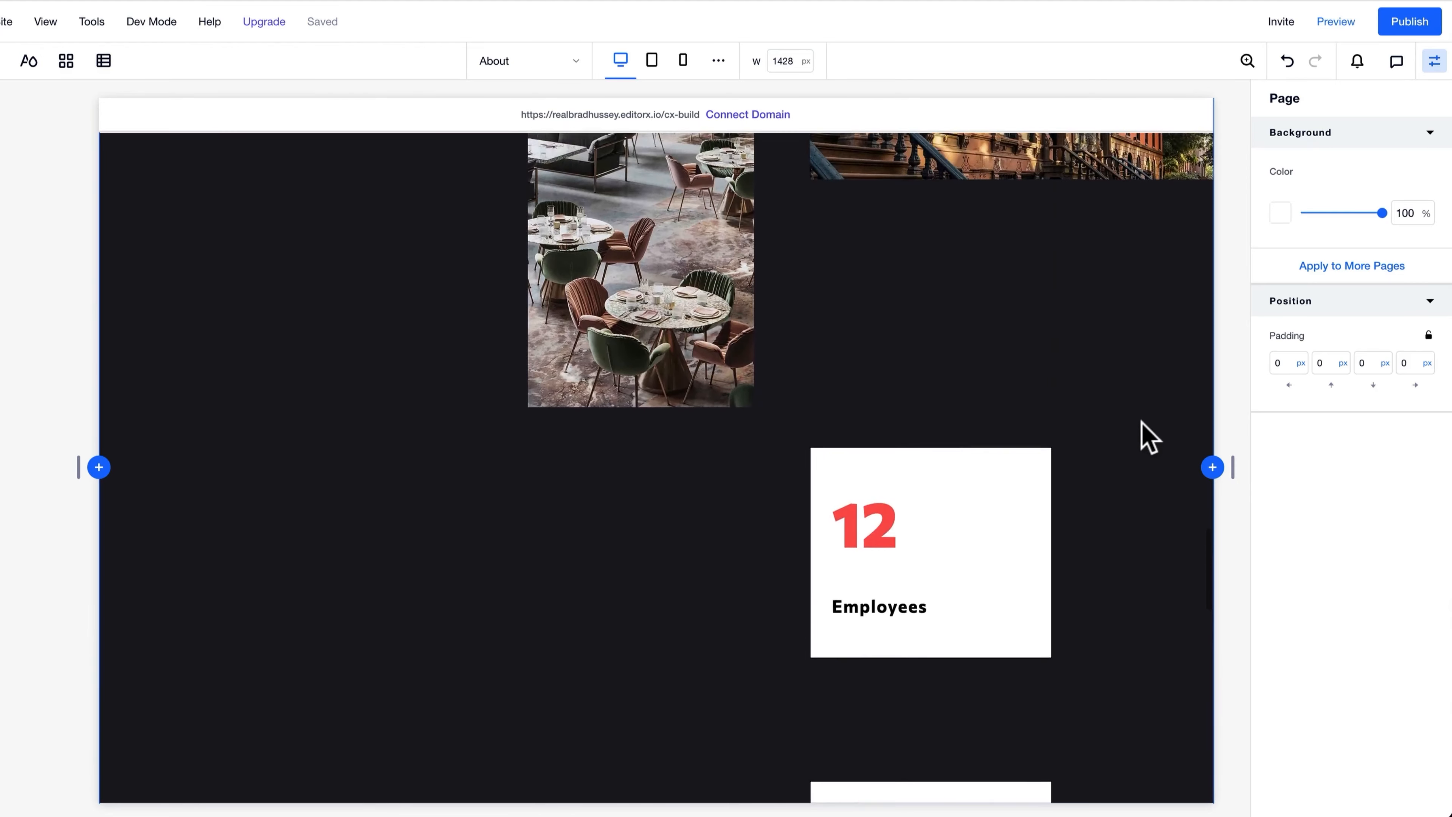
{"action": "scroll", "coordinate": [1149, 437], "scroll_direction": "up", "scroll_amount": 5}
{"action": "scroll", "coordinate": [1149, 437], "scroll_direction": "down", "scroll_amount": 1}
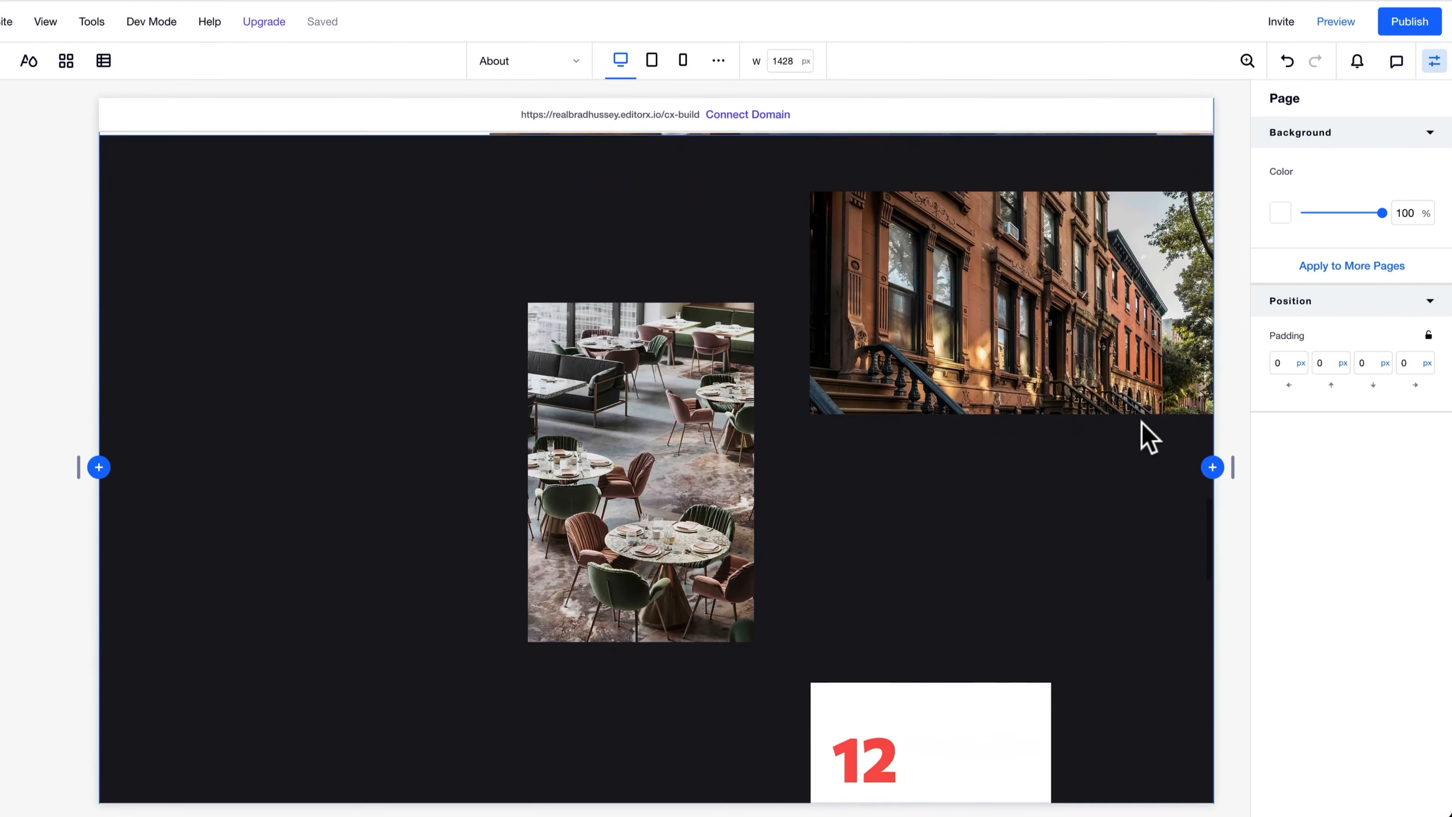
{"action": "scroll", "coordinate": [1149, 438], "scroll_direction": "down", "scroll_amount": 3}
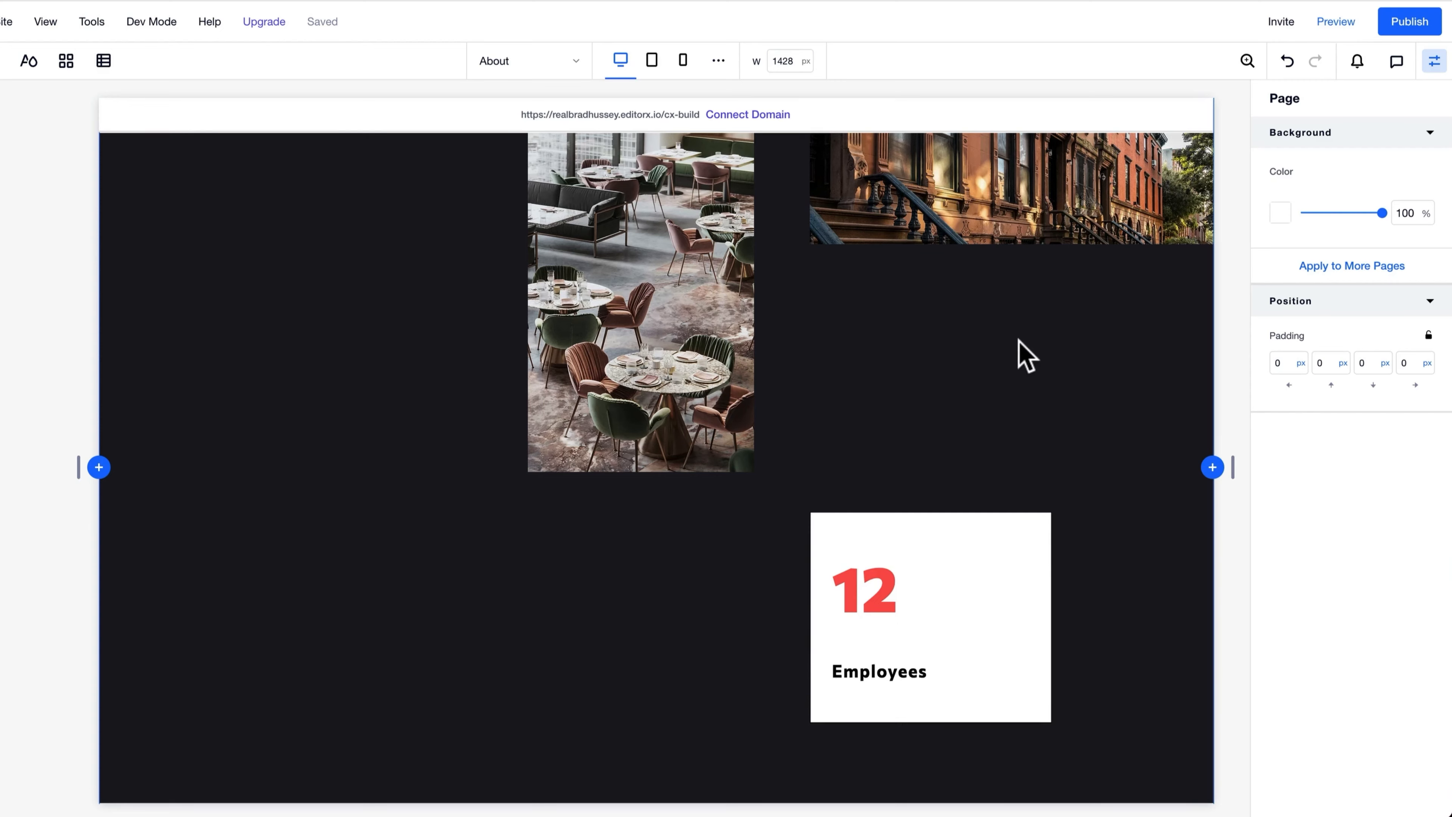
- Select the restaurant interior image in the dark section and choose Sticky as its position type
{"action": "scroll", "coordinate": [1020, 340], "scroll_direction": "up", "scroll_amount": 2}
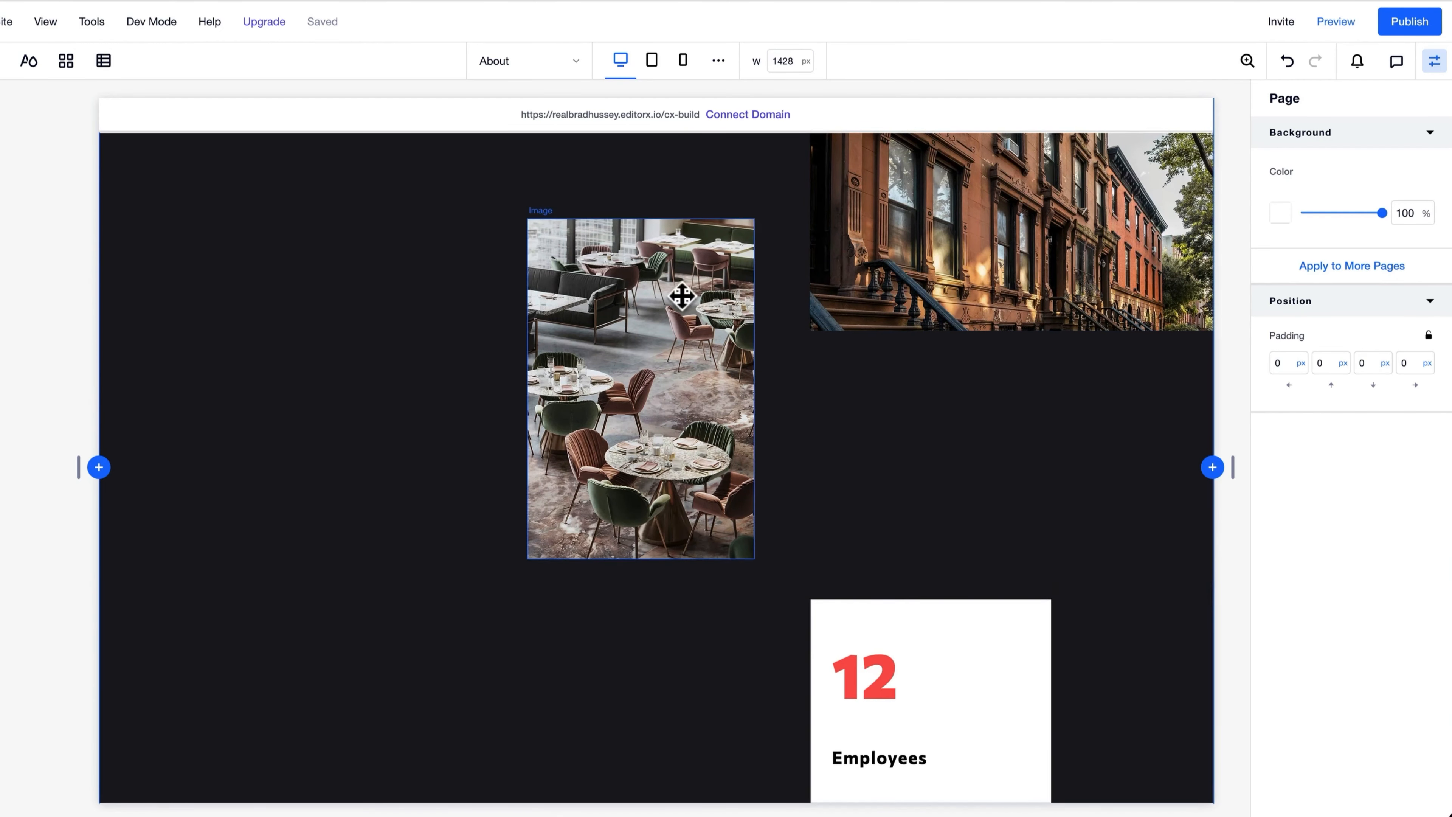
{"action": "left_click", "coordinate": [682, 295]}
{"action": "left_click", "coordinate": [1330, 567]}
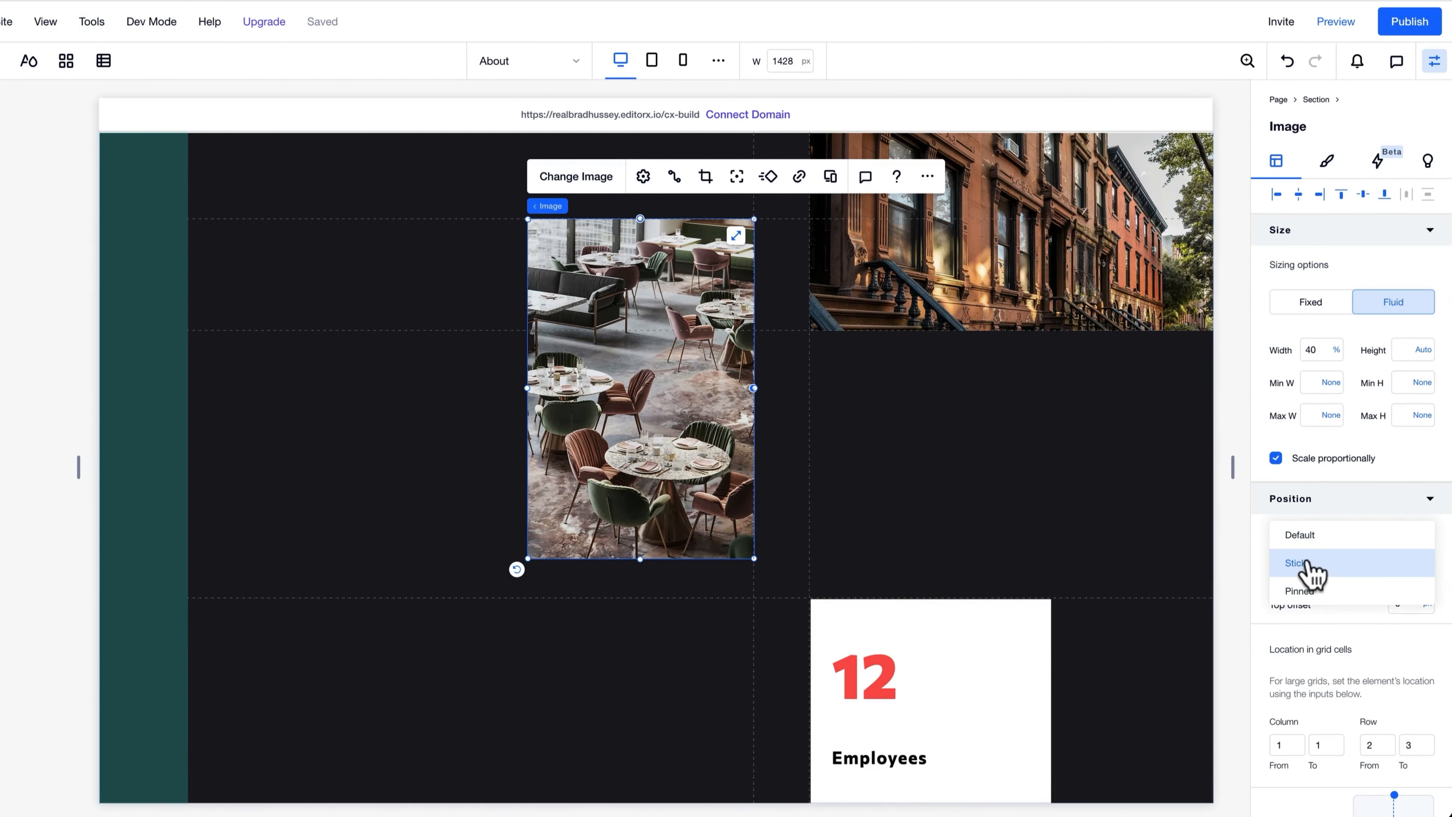
{"action": "left_click", "coordinate": [1312, 564]}
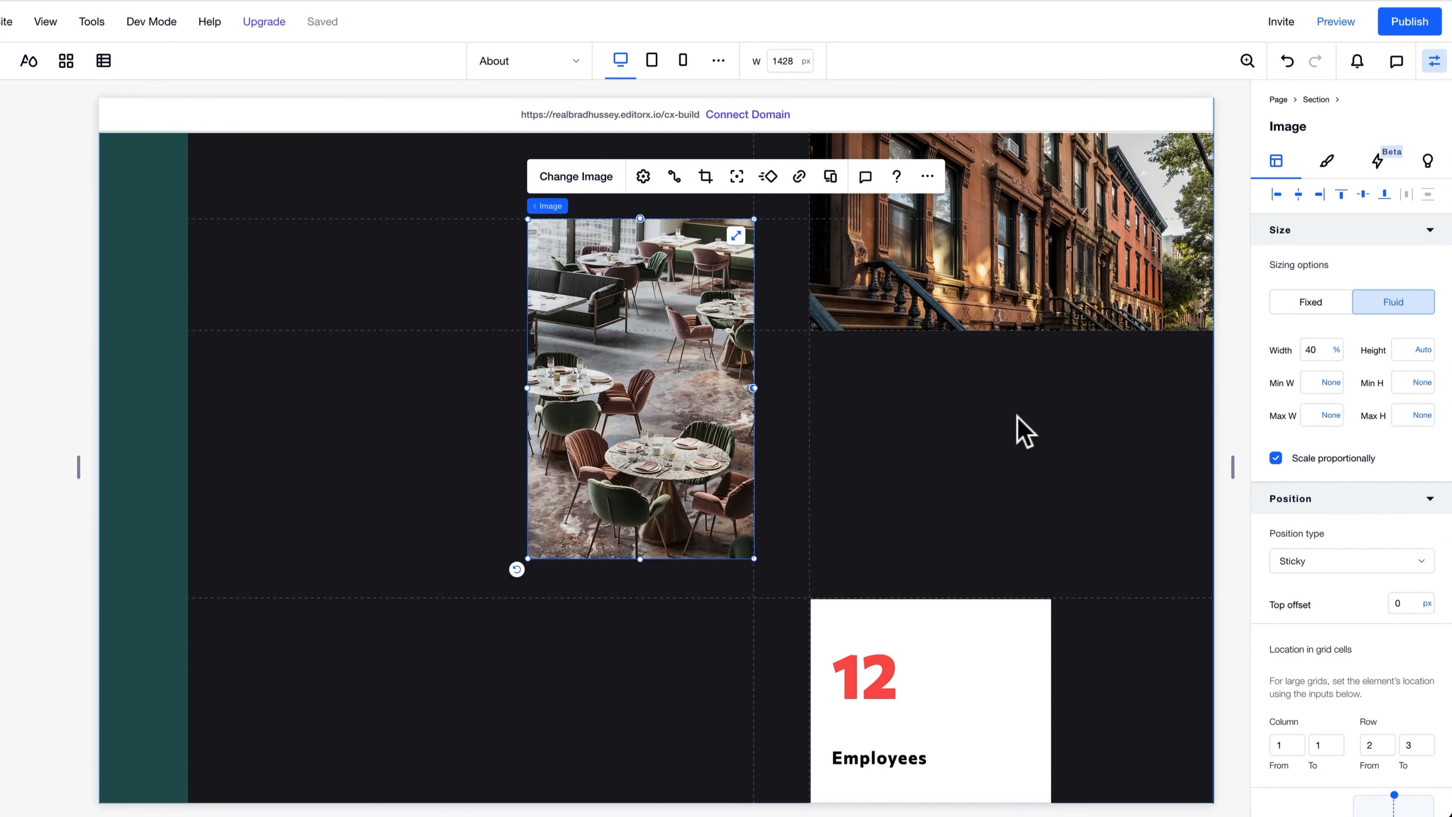
- Choose Sticky as the position type of the "12 Employees" and "3 Global Offices" card containers
{"action": "scroll", "coordinate": [1022, 429], "scroll_direction": "down", "scroll_amount": 2}
{"action": "left_click", "coordinate": [972, 595]}
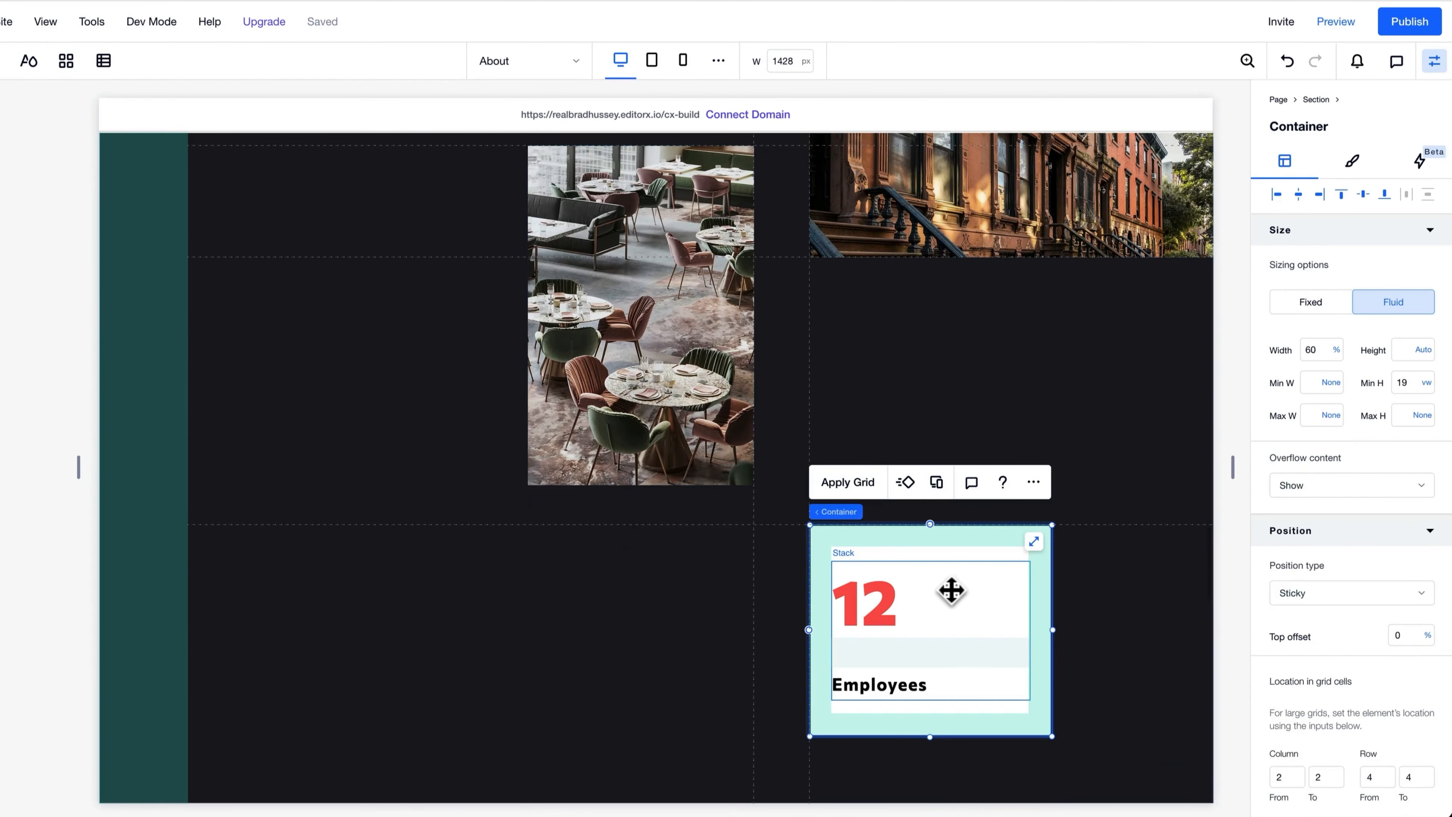
{"action": "left_click", "coordinate": [1332, 593]}
{"action": "left_click", "coordinate": [1330, 596]}
{"action": "scroll", "coordinate": [1105, 577], "scroll_direction": "down", "scroll_amount": 3}
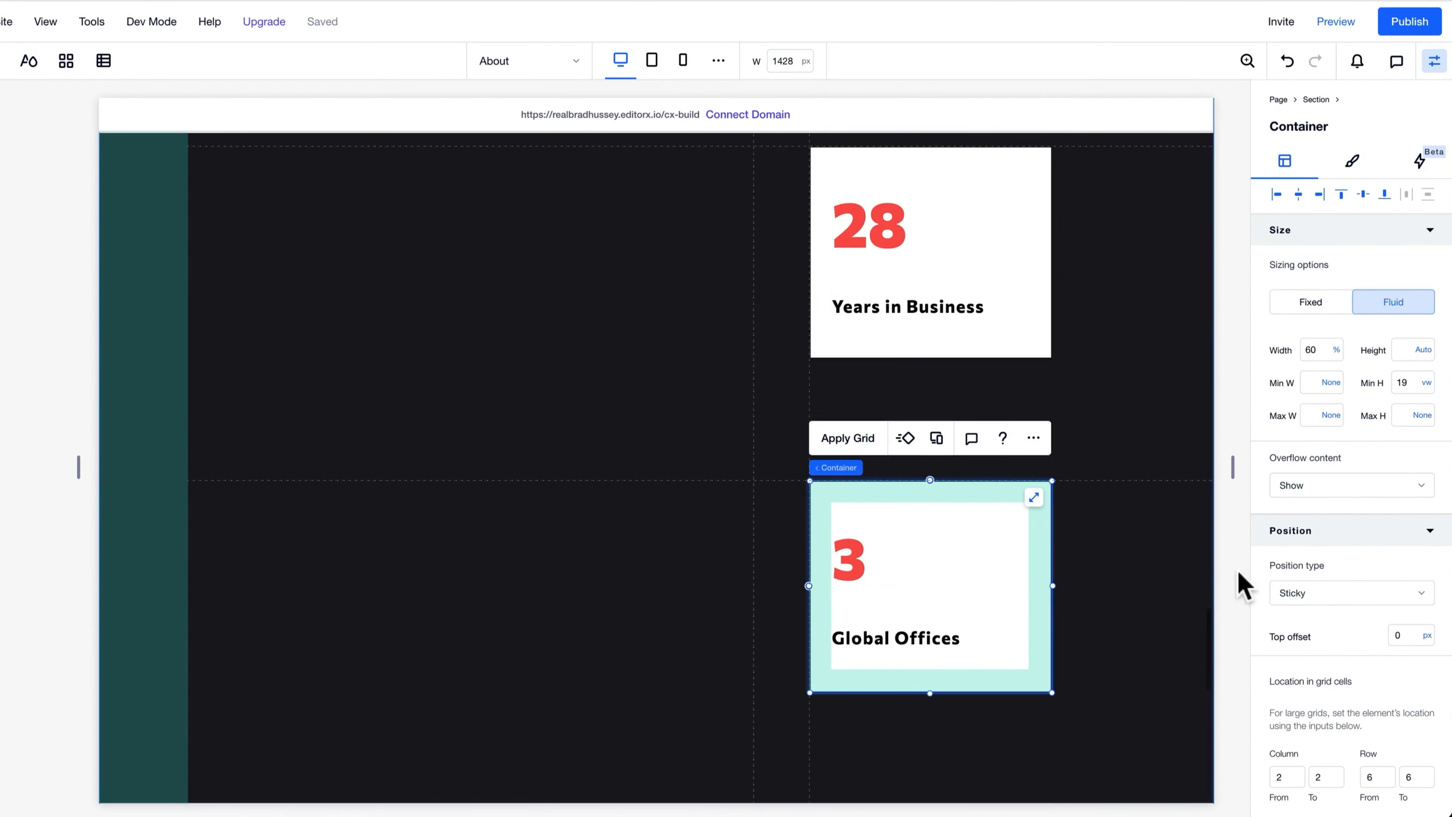
{"action": "left_click", "coordinate": [1325, 595]}
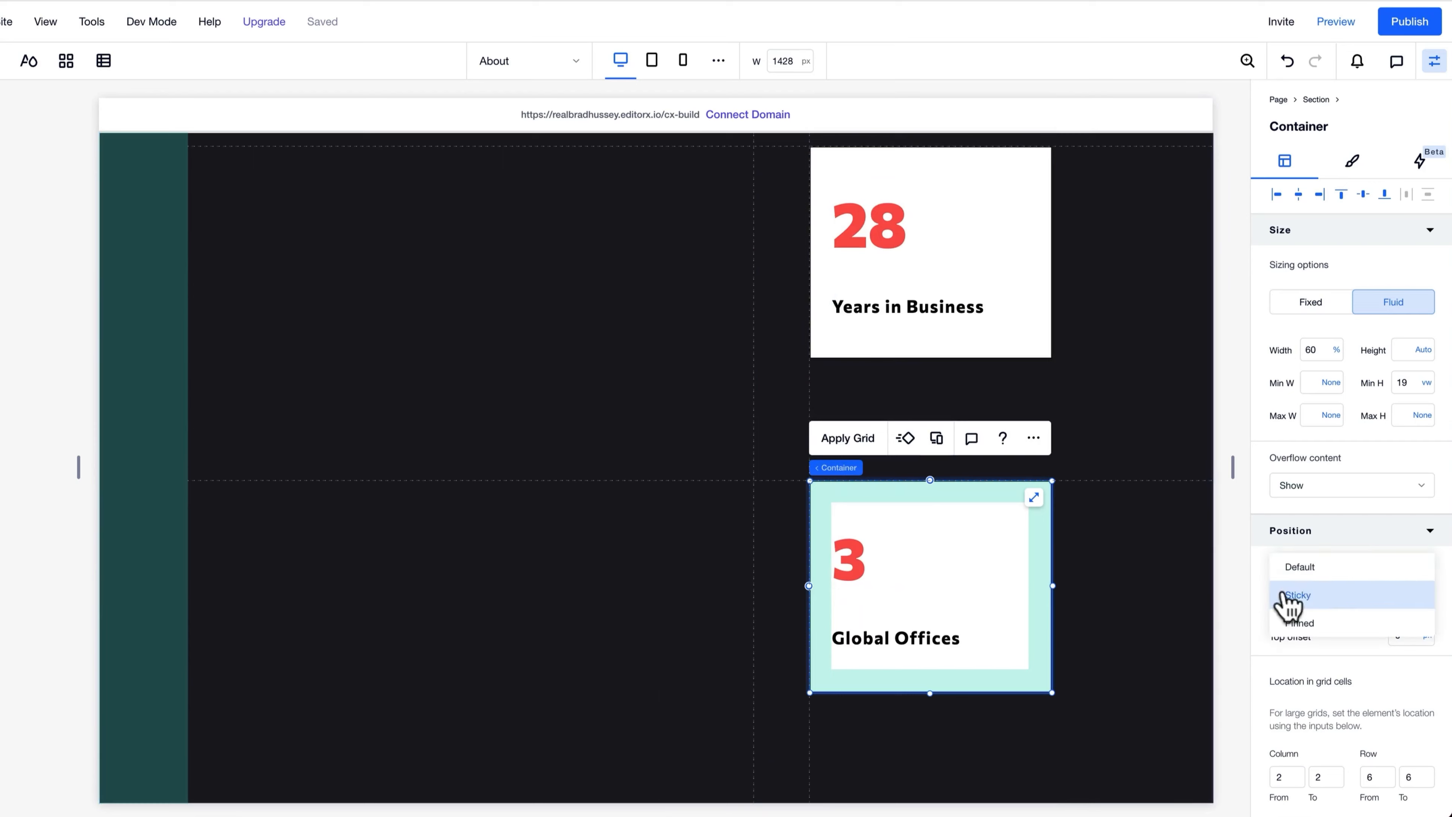
{"action": "left_click", "coordinate": [1325, 597]}
- Select the "1 Office Dog" card container and choose Sticky as its position type
{"action": "scroll", "coordinate": [960, 549], "scroll_direction": "down", "scroll_amount": 7}
{"action": "left_click", "coordinate": [934, 545]}
{"action": "left_click", "coordinate": [1321, 596]}
{"action": "left_click", "coordinate": [1322, 598]}
- Preview the About page and examine how the sticky restaurant image and statistic cards behave throughout the dark section
{"action": "scroll", "coordinate": [1166, 487], "scroll_direction": "up", "scroll_amount": 15}
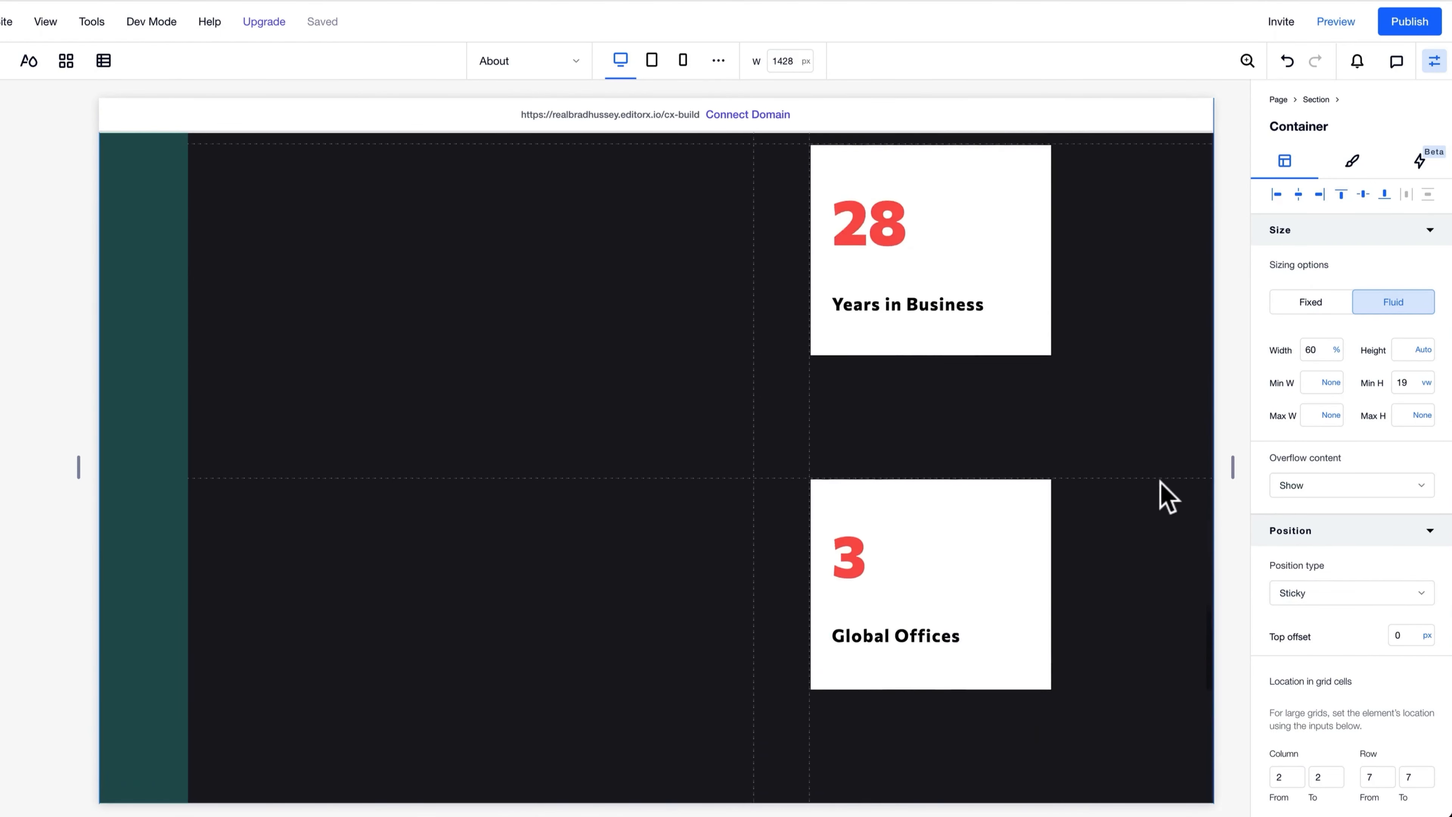
{"action": "scroll", "coordinate": [1156, 372], "scroll_direction": "up", "scroll_amount": 2}
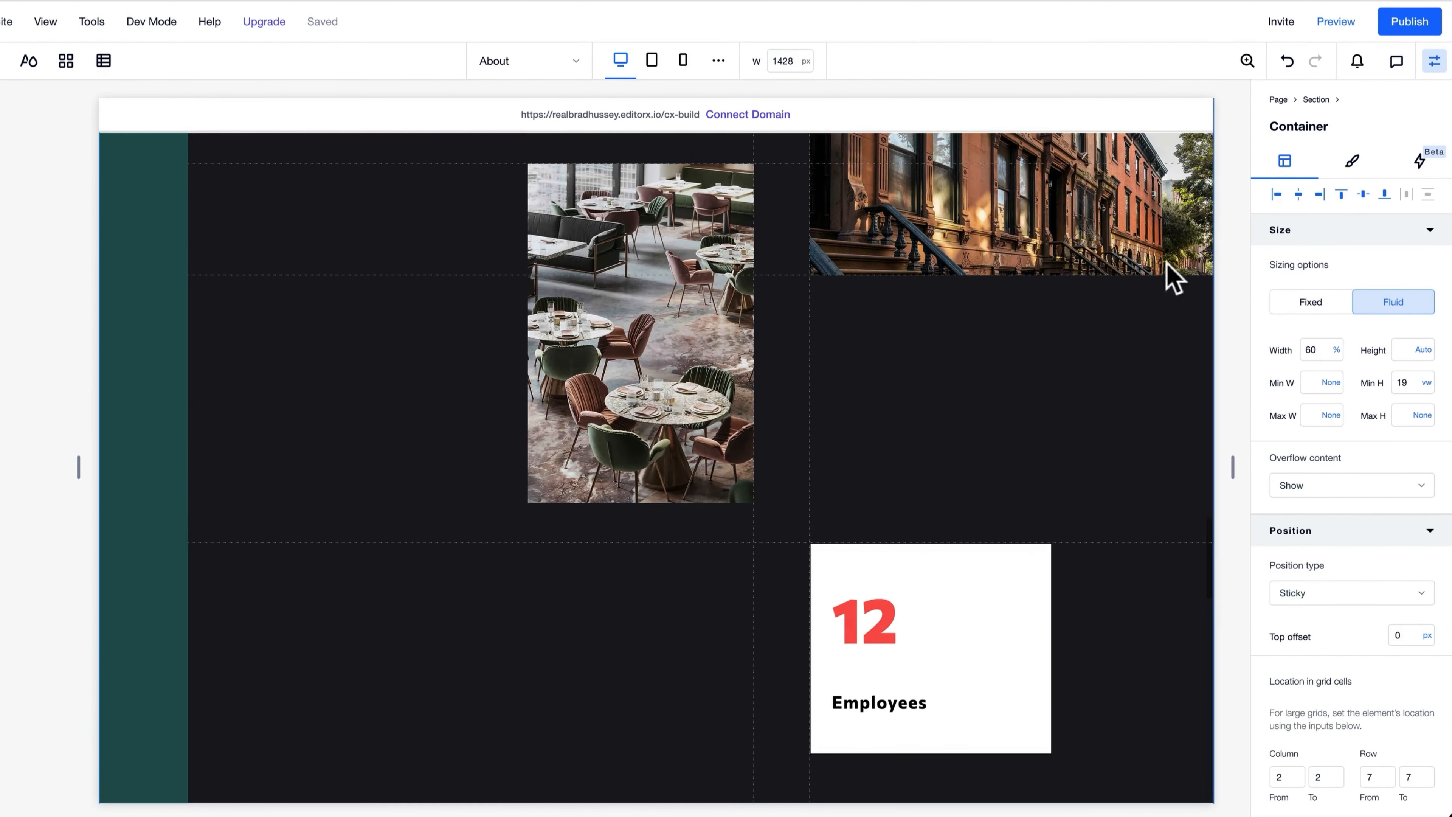
{"action": "left_click", "coordinate": [1340, 32]}
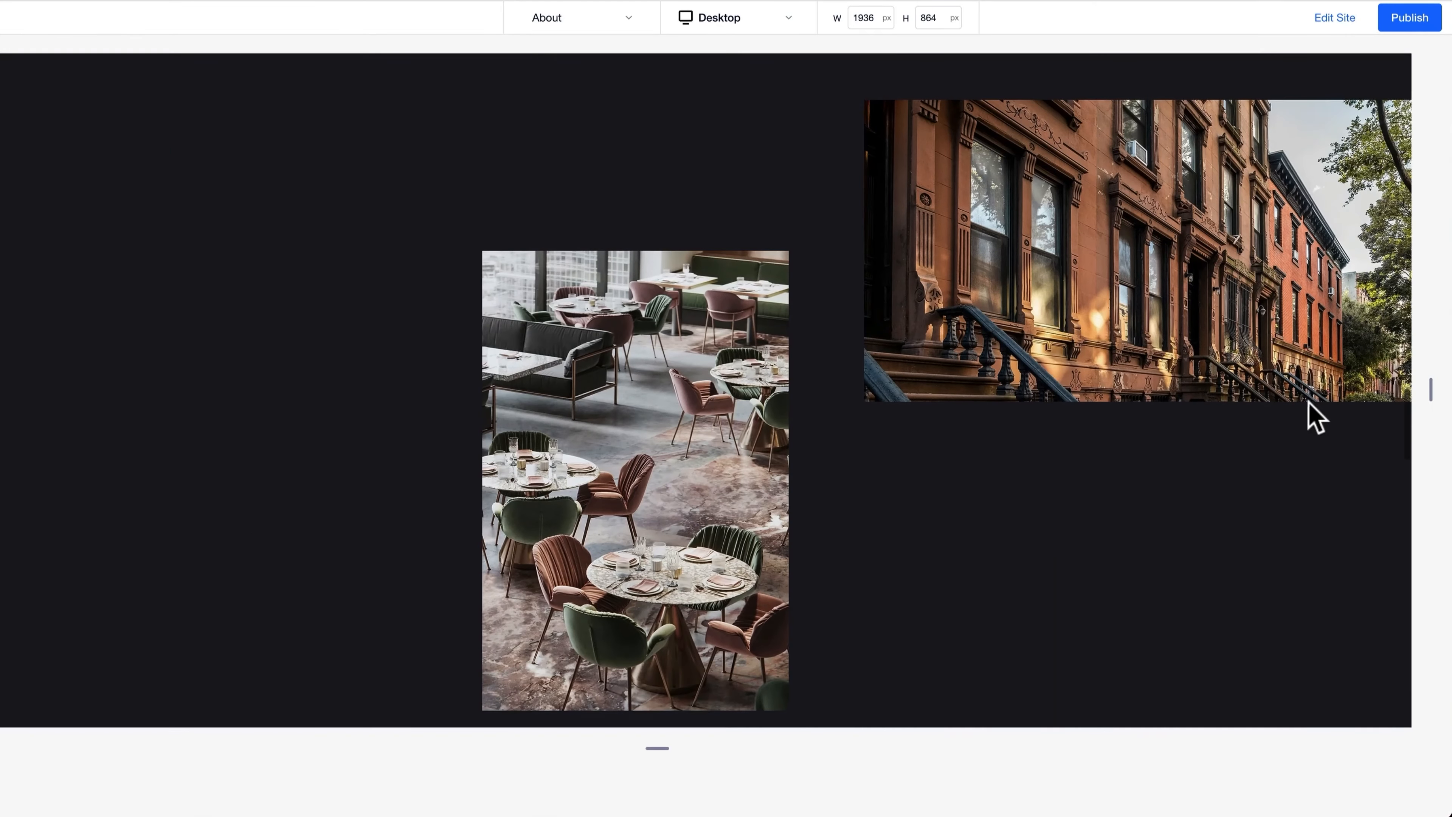
{"action": "scroll", "coordinate": [1313, 415], "scroll_direction": "up", "scroll_amount": 1}
{"action": "scroll", "coordinate": [1335, 492], "scroll_direction": "up", "scroll_amount": 2}
{"action": "scroll", "coordinate": [1321, 483], "scroll_direction": "down", "scroll_amount": 5}
{"action": "scroll", "coordinate": [1313, 468], "scroll_direction": "down", "scroll_amount": 1}
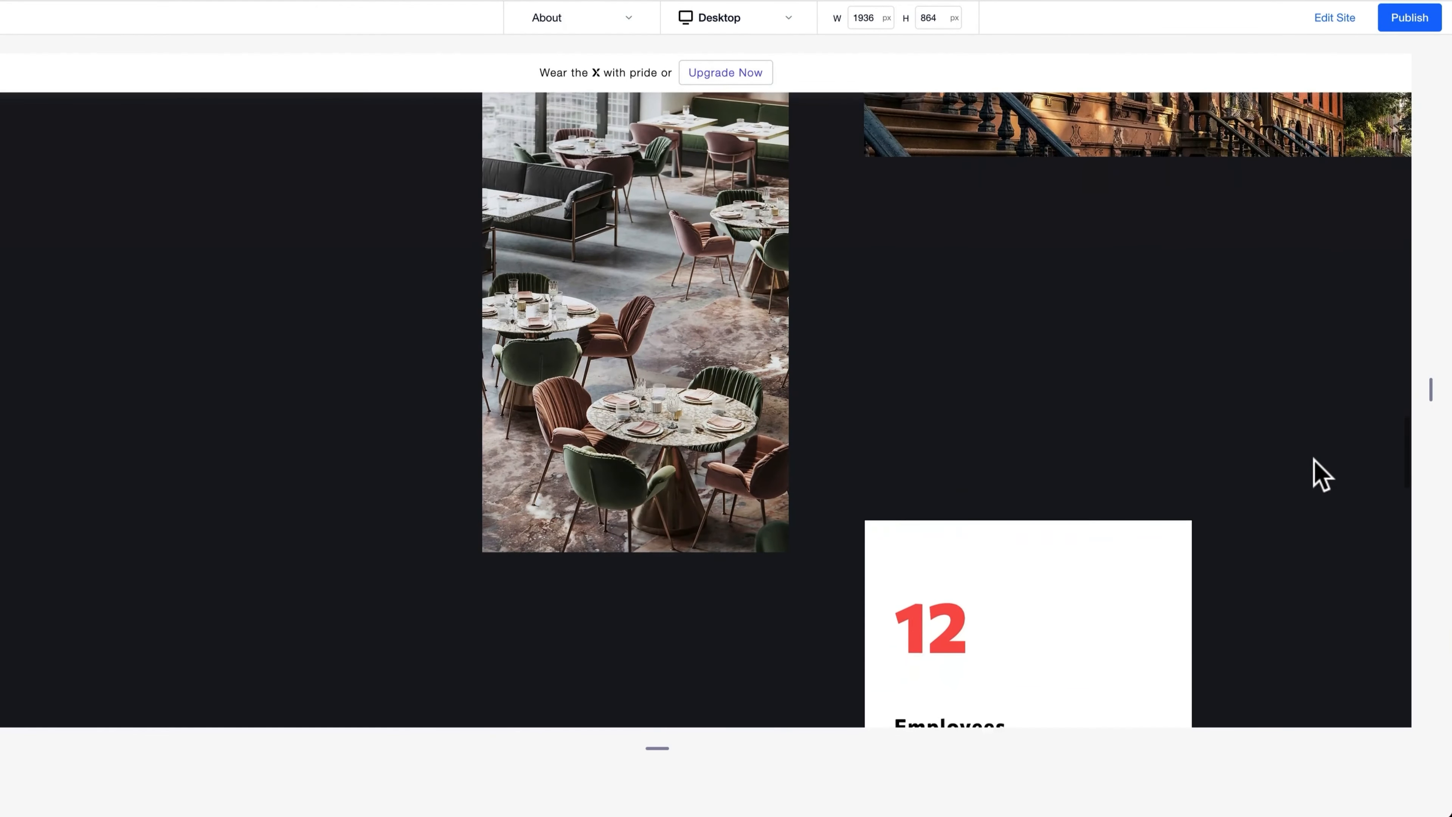
{"action": "scroll", "coordinate": [1323, 474], "scroll_direction": "down", "scroll_amount": 5}
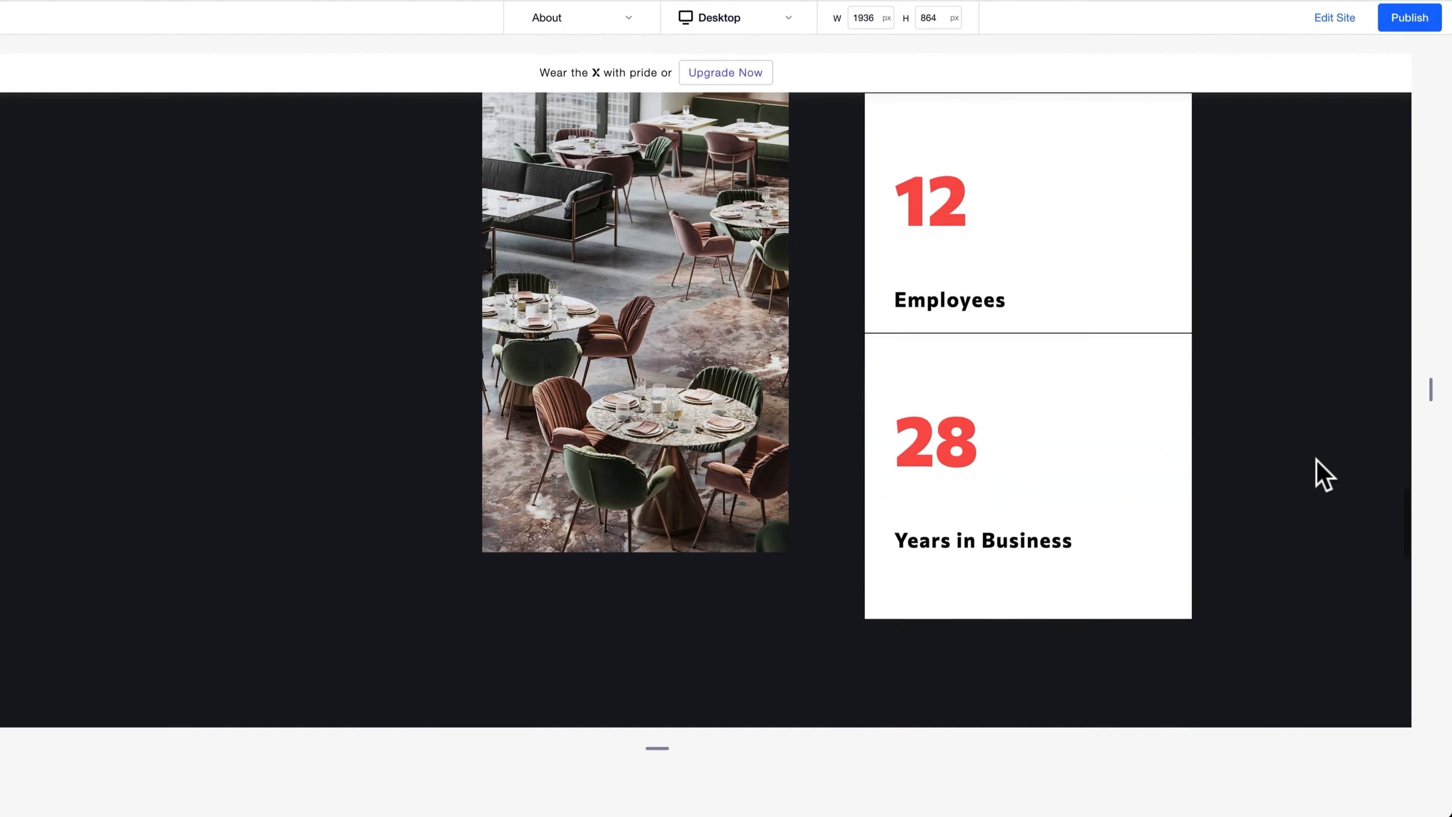
{"action": "scroll", "coordinate": [1318, 461], "scroll_direction": "down", "scroll_amount": 10}
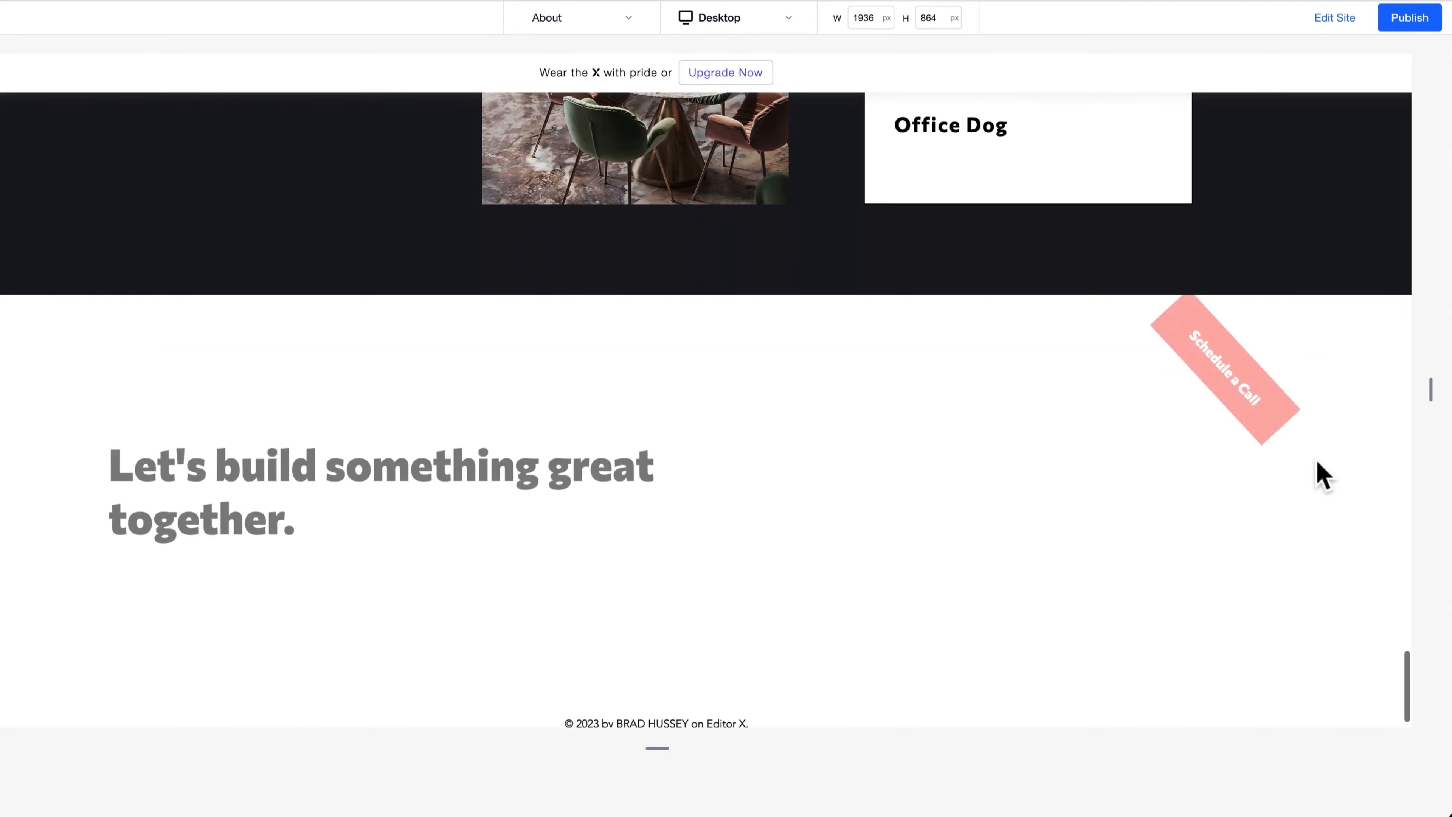
{"action": "scroll", "coordinate": [1317, 462], "scroll_direction": "up", "scroll_amount": 4}
{"action": "scroll", "coordinate": [1323, 475], "scroll_direction": "up", "scroll_amount": 8}
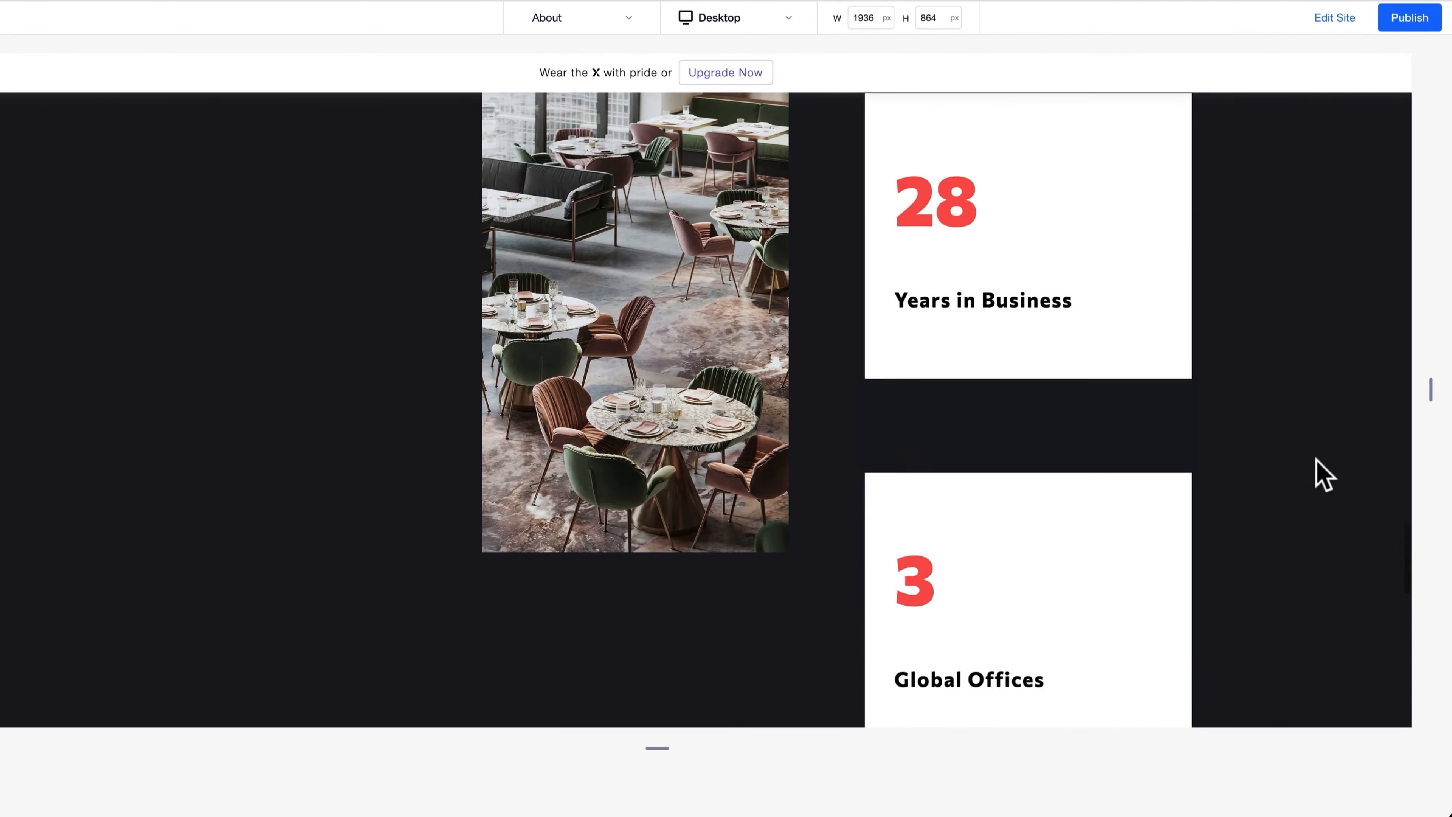
{"action": "scroll", "coordinate": [1317, 461], "scroll_direction": "up", "scroll_amount": 5}
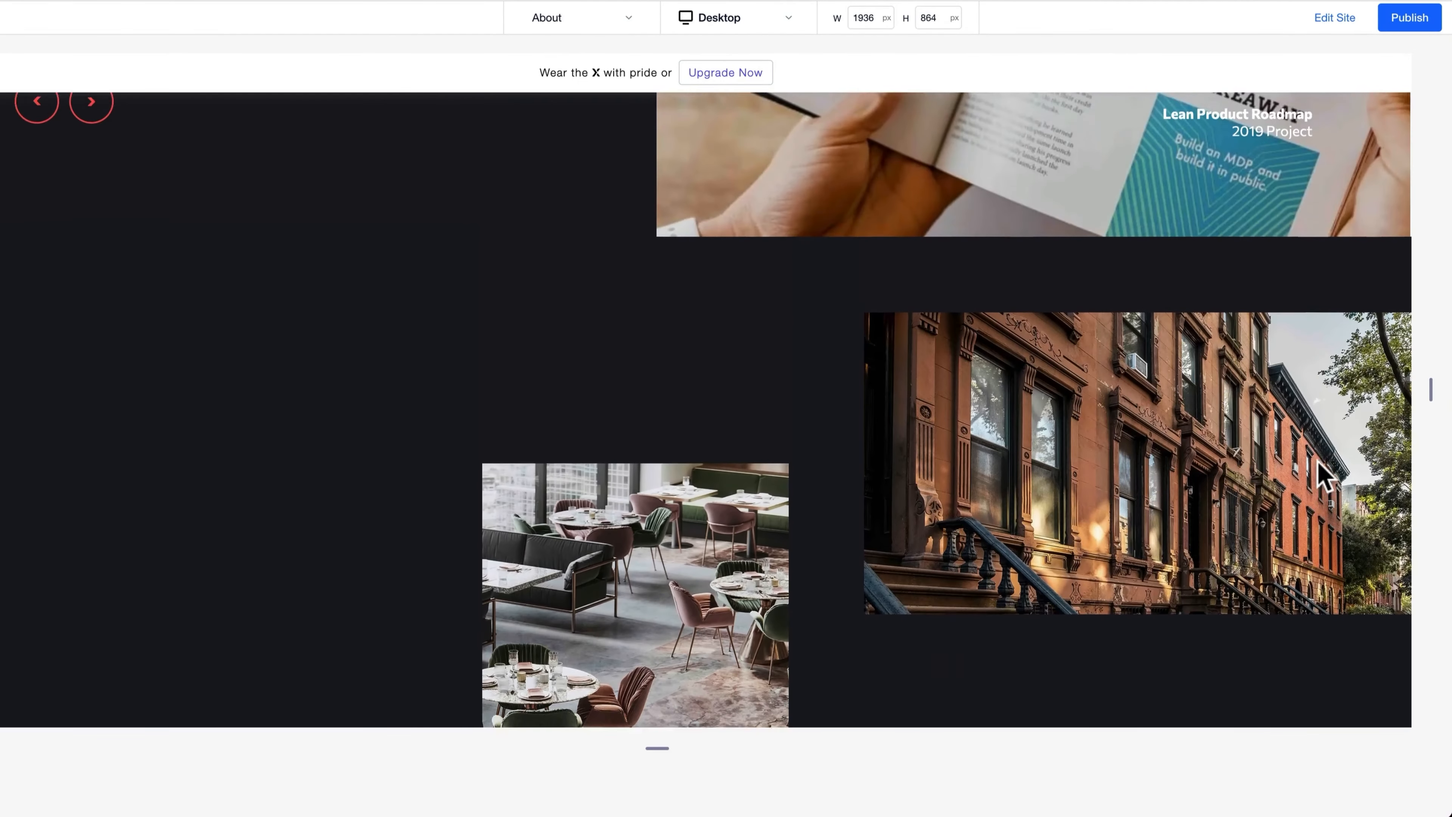
{"action": "scroll", "coordinate": [1318, 462], "scroll_direction": "down", "scroll_amount": 4}
{"action": "scroll", "coordinate": [1319, 462], "scroll_direction": "down", "scroll_amount": 8}
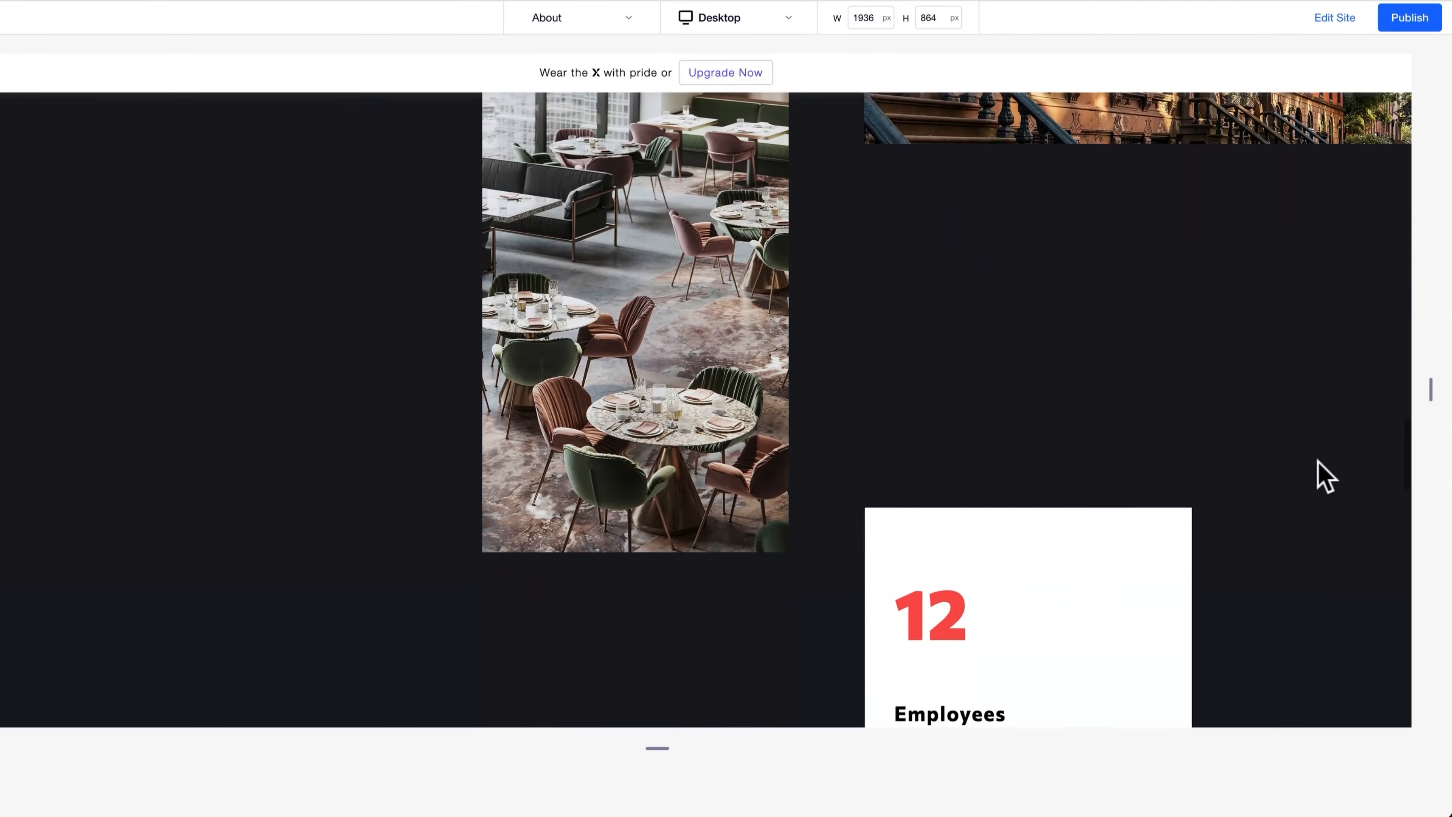
{"action": "scroll", "coordinate": [1319, 462], "scroll_direction": "down", "scroll_amount": 4}
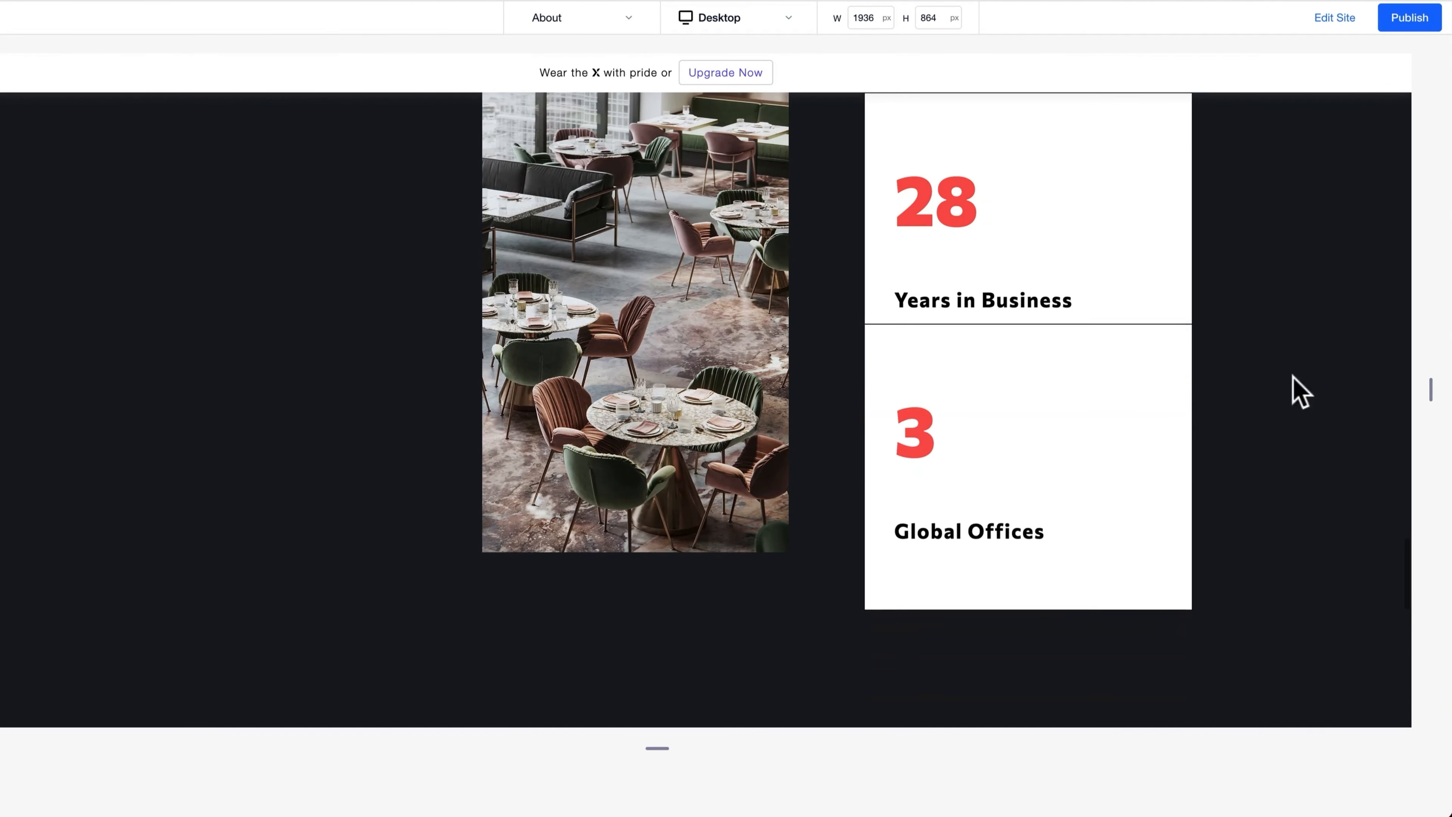
{"action": "scroll", "coordinate": [1274, 362], "scroll_direction": "down", "scroll_amount": 5}
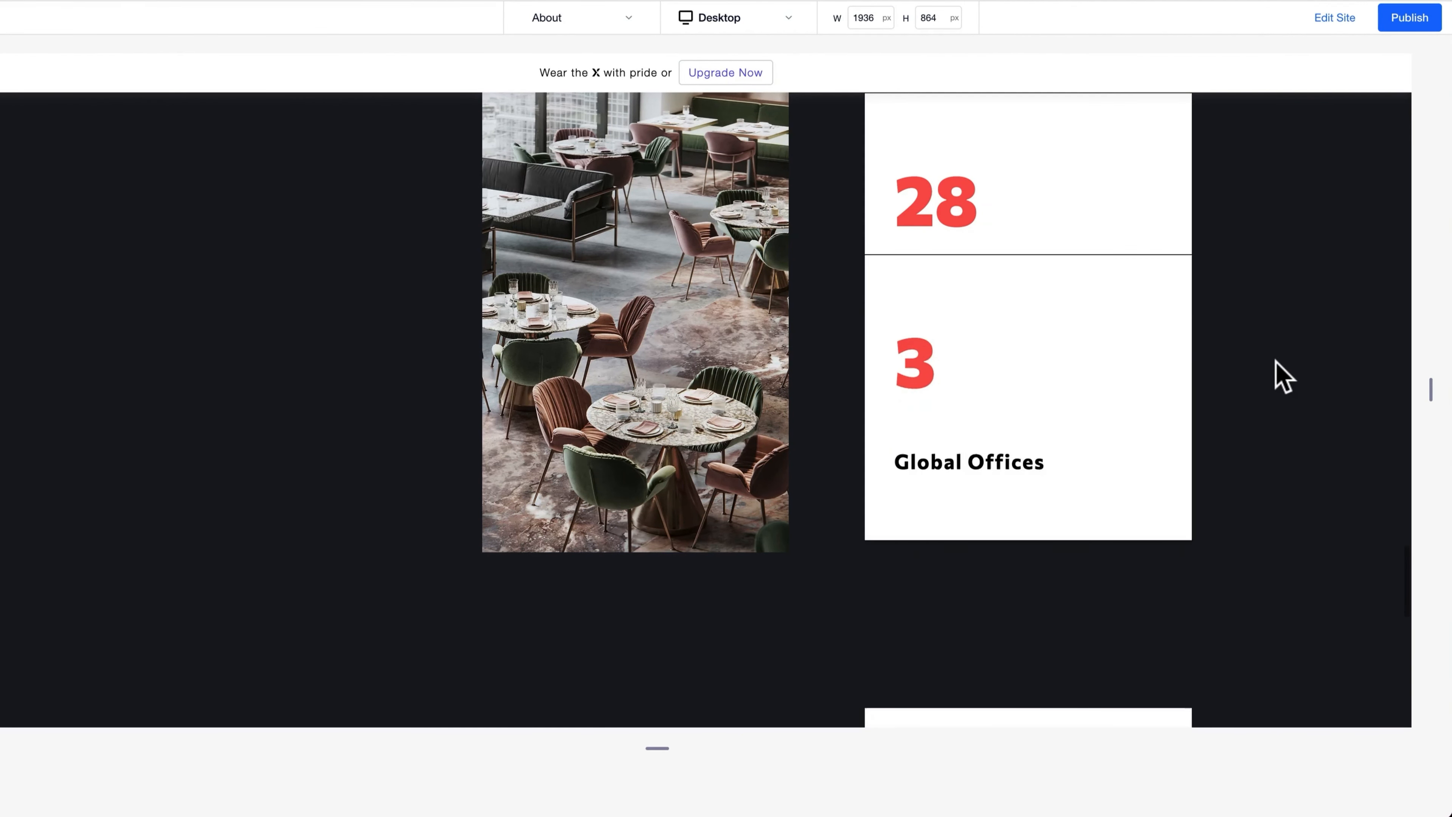
{"action": "scroll", "coordinate": [1275, 361], "scroll_direction": "down", "scroll_amount": 5}
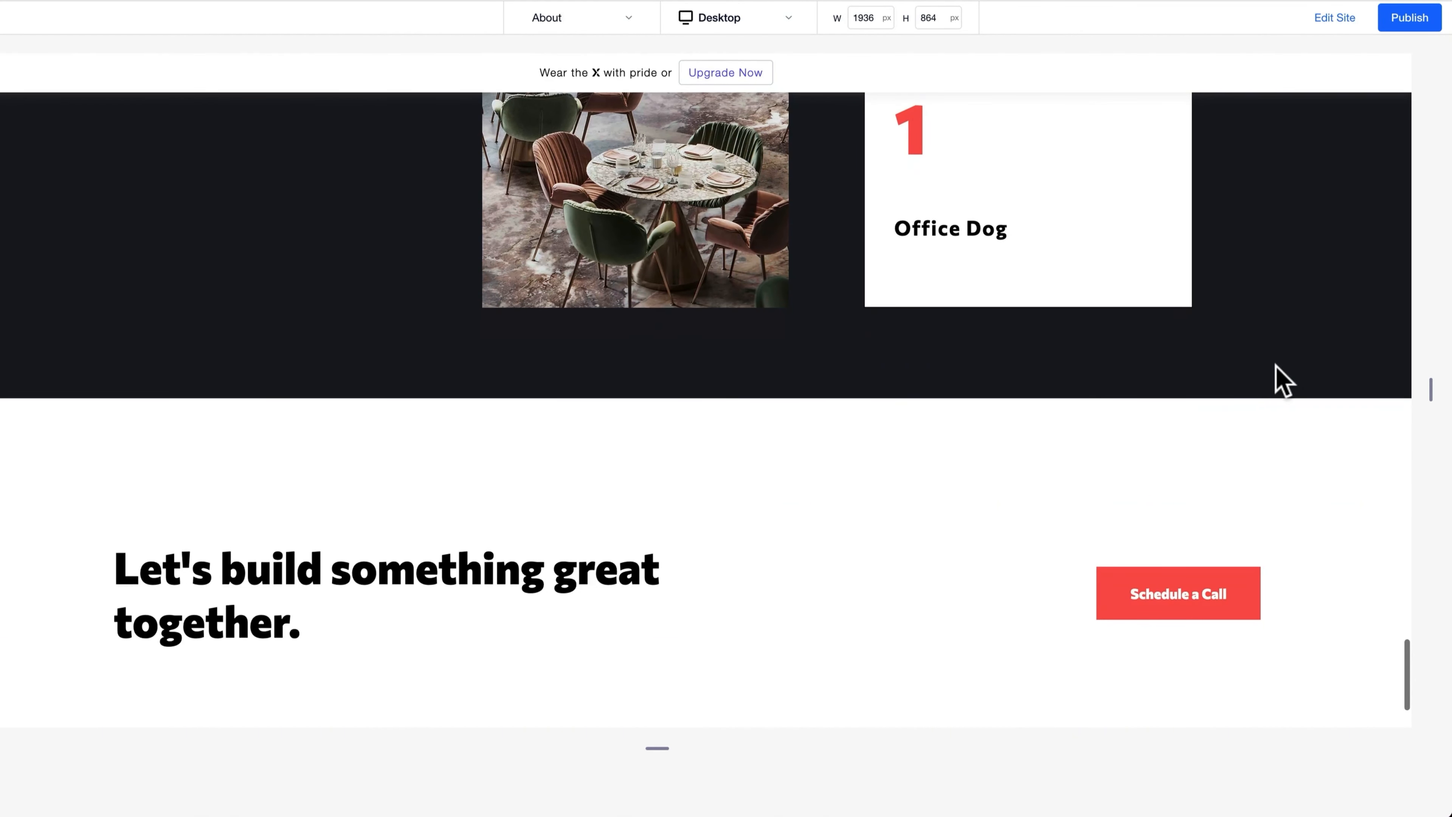
{"action": "scroll", "coordinate": [1276, 366], "scroll_direction": "down", "scroll_amount": 3}
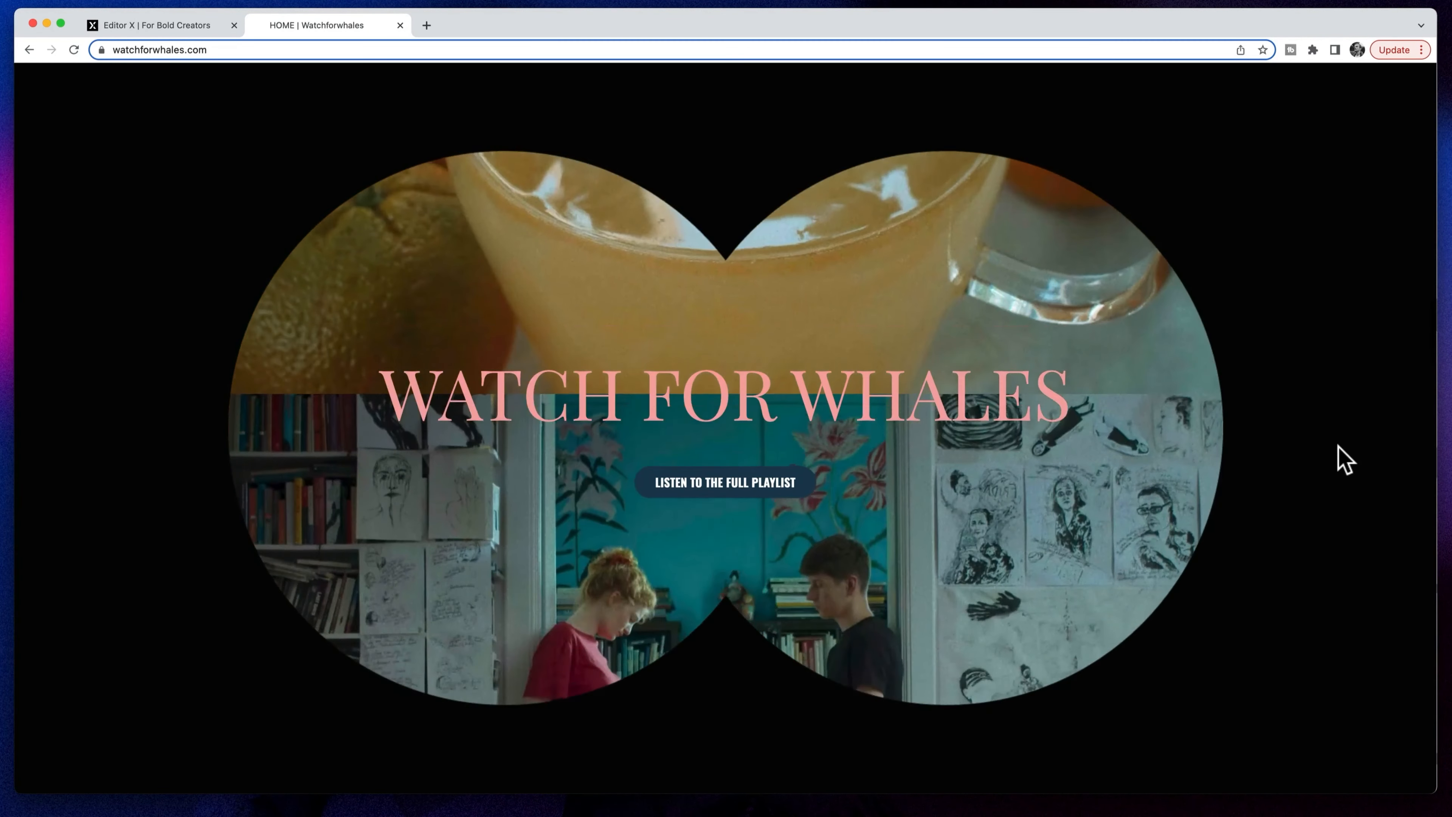
- Examine the binocular-shaped hero and how it scrolls on the Watch for Whales homepage
{"action": "scroll", "coordinate": [1346, 460], "scroll_direction": "down", "scroll_amount": 10}
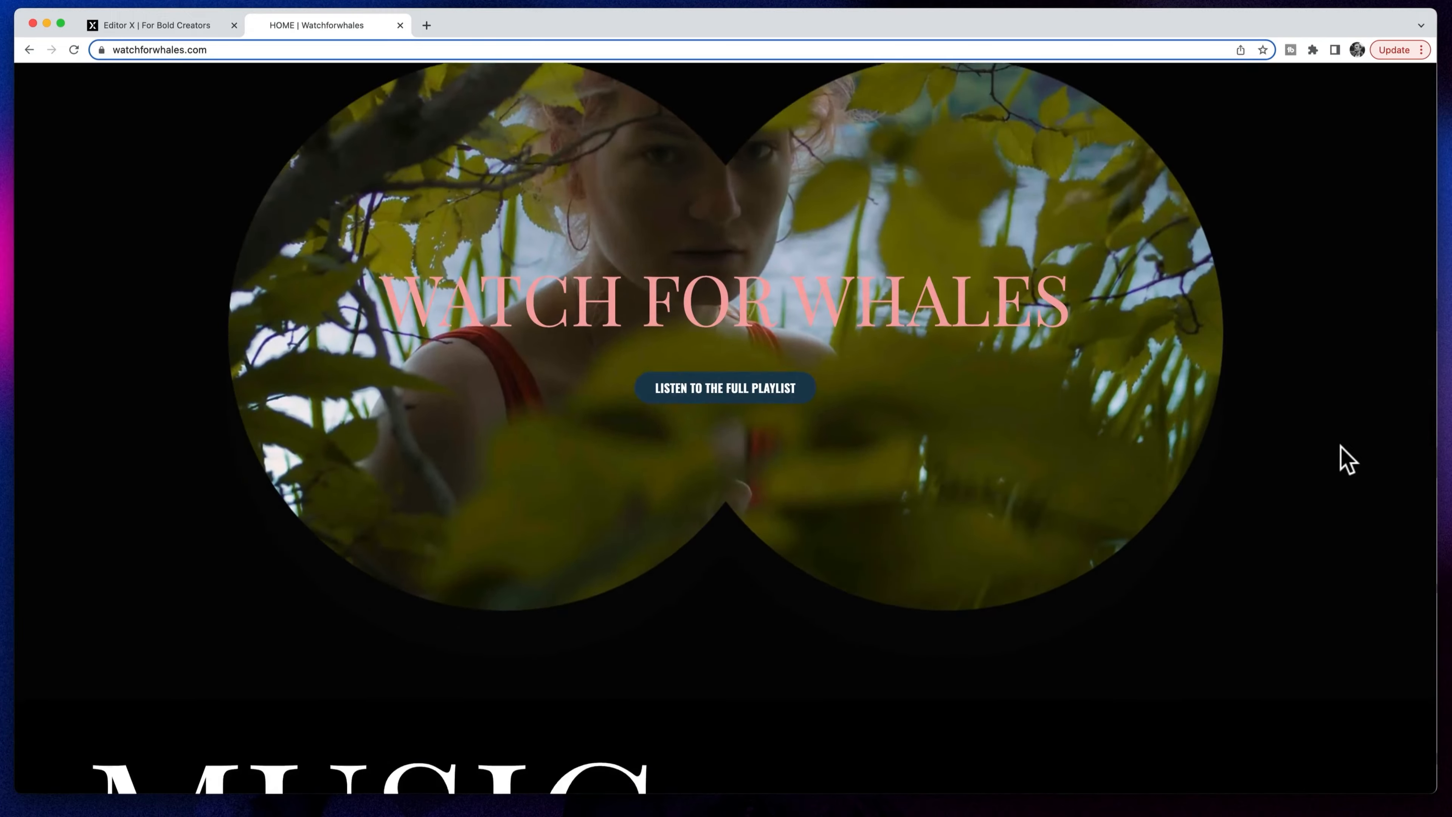
{"action": "scroll", "coordinate": [1347, 460], "scroll_direction": "down", "scroll_amount": 5}
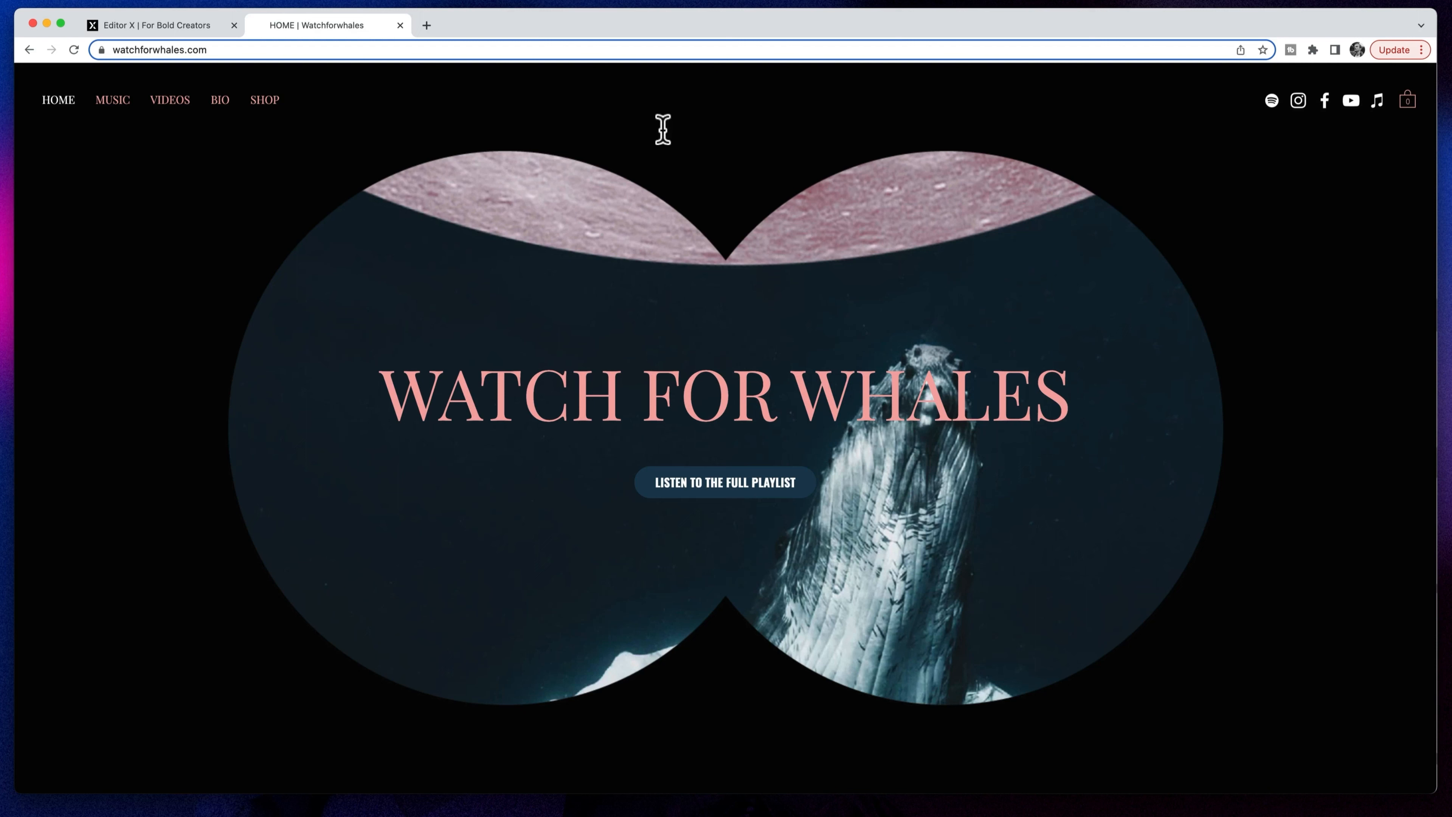
- Switch back to Editor X and insert a blank Binocular Section between the dark section and the "Let's build something great together." section
{"action": "left_click", "coordinate": [140, 26]}
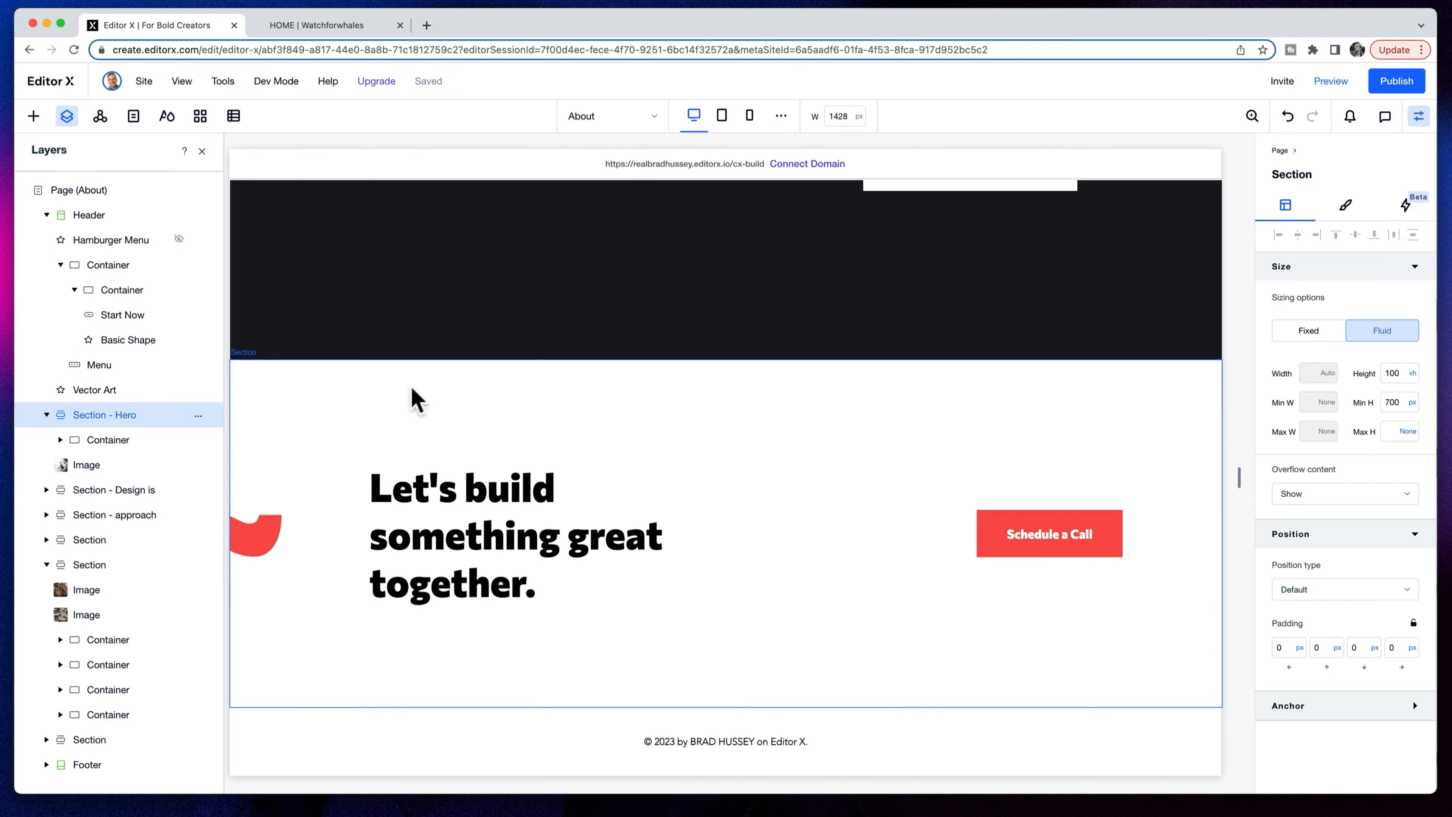
{"action": "scroll", "coordinate": [686, 487], "scroll_direction": "up", "scroll_amount": 3}
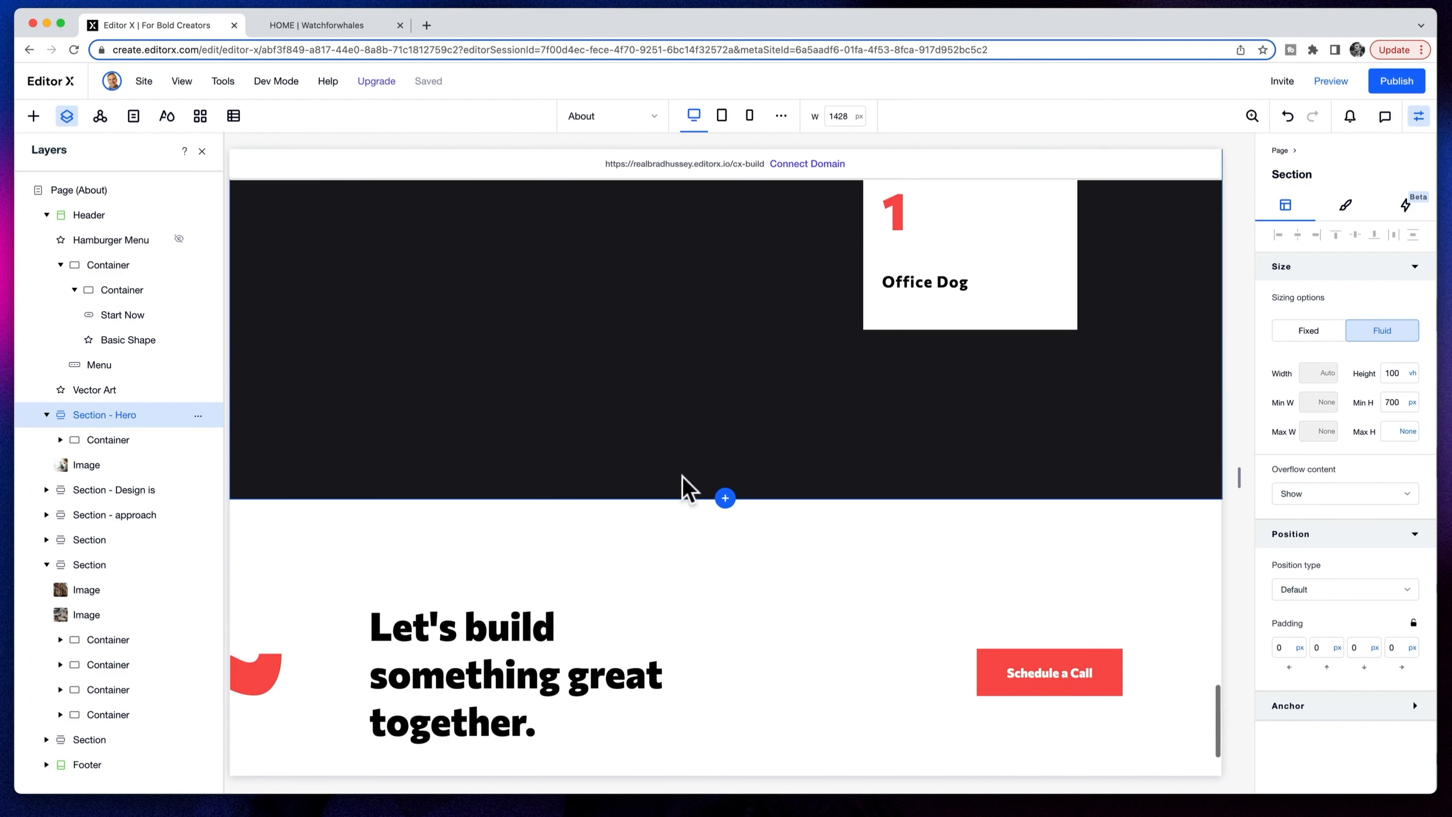
{"action": "left_click", "coordinate": [725, 499]}
{"action": "left_click", "coordinate": [681, 430]}
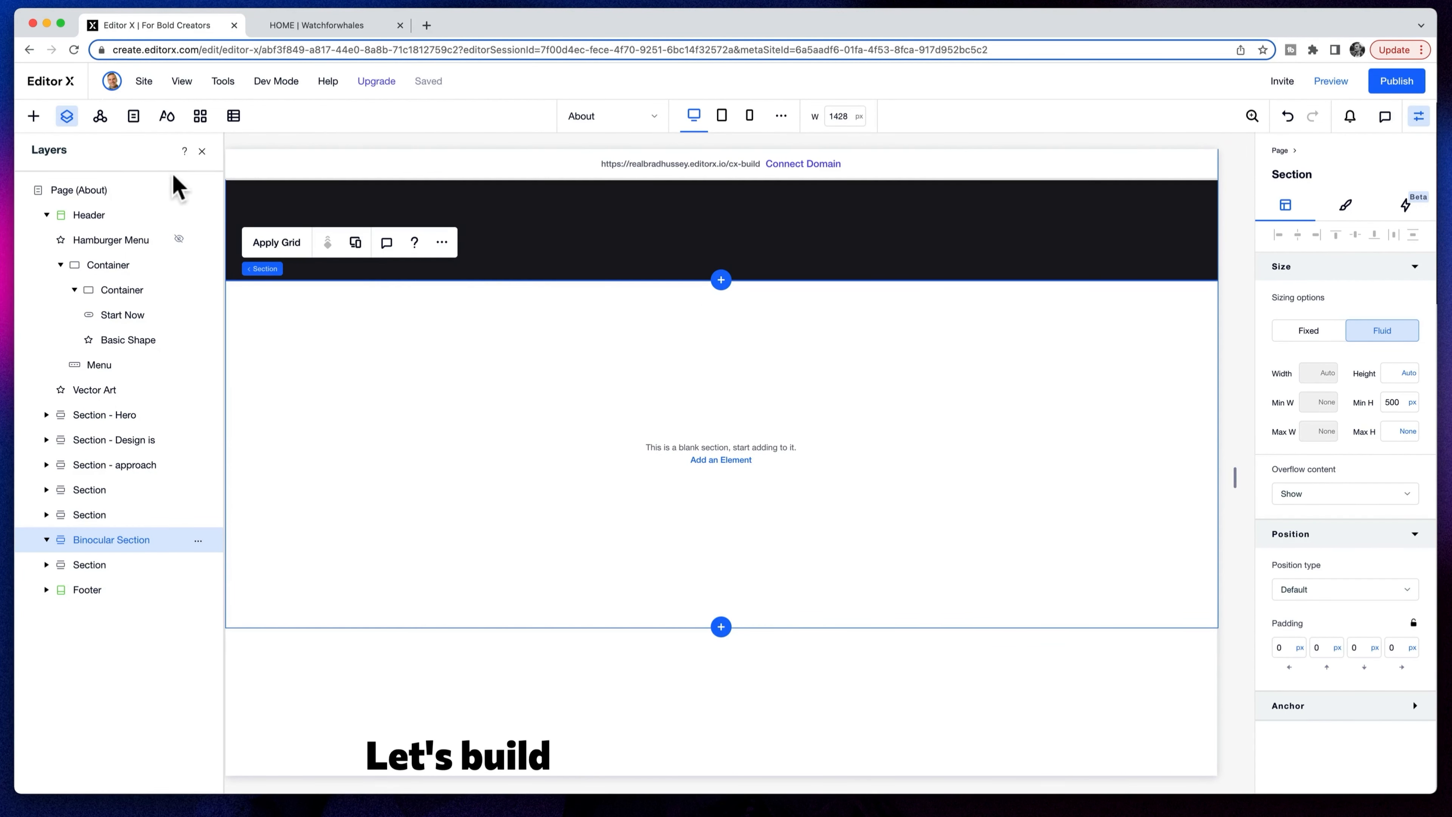
- Browse the Media from Wix, Shutterstock and Unsplash image sources for the new section without adding anything
{"action": "left_click", "coordinate": [34, 117]}
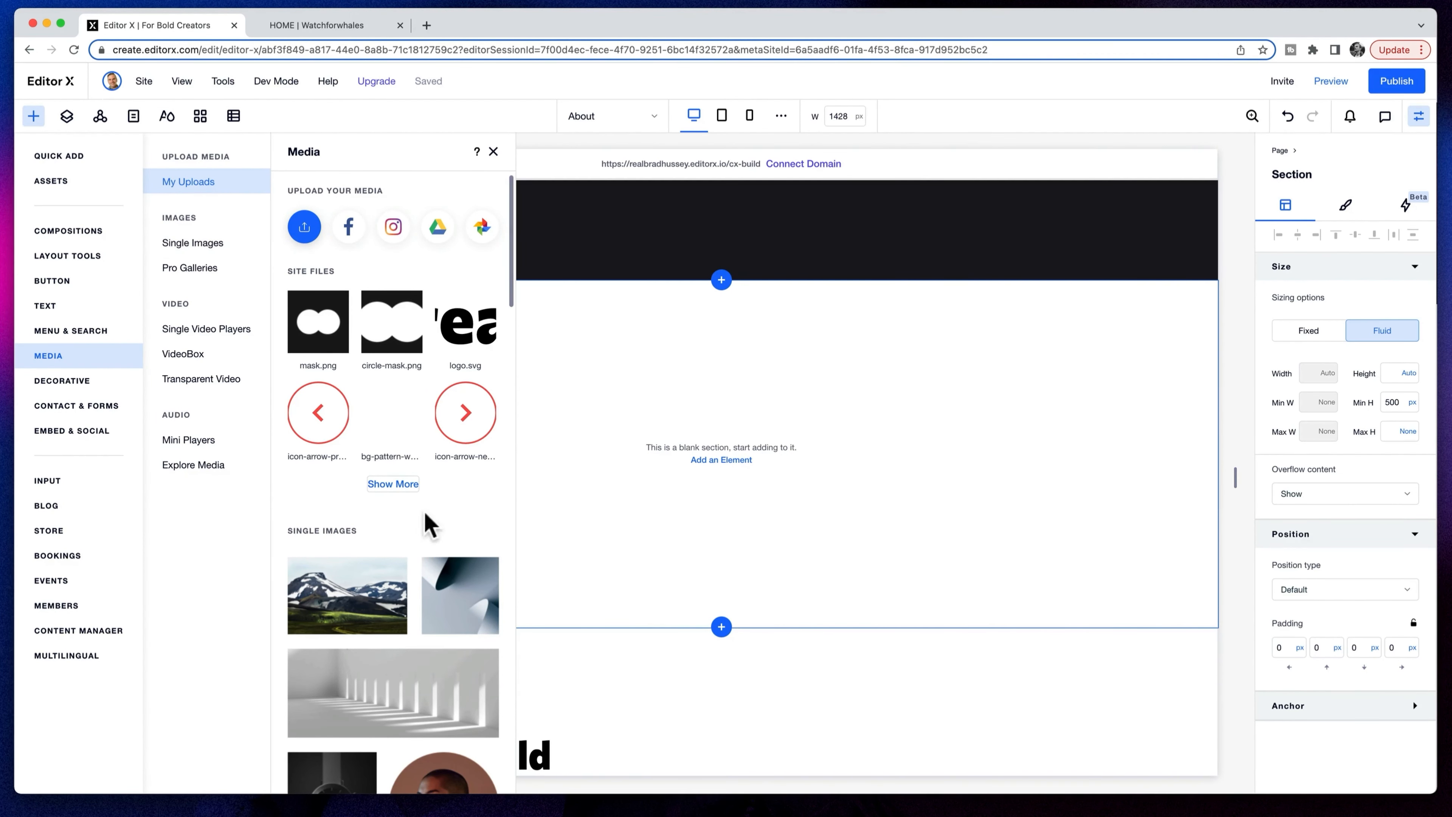
{"action": "left_click", "coordinate": [405, 483]}
{"action": "left_click", "coordinate": [226, 410]}
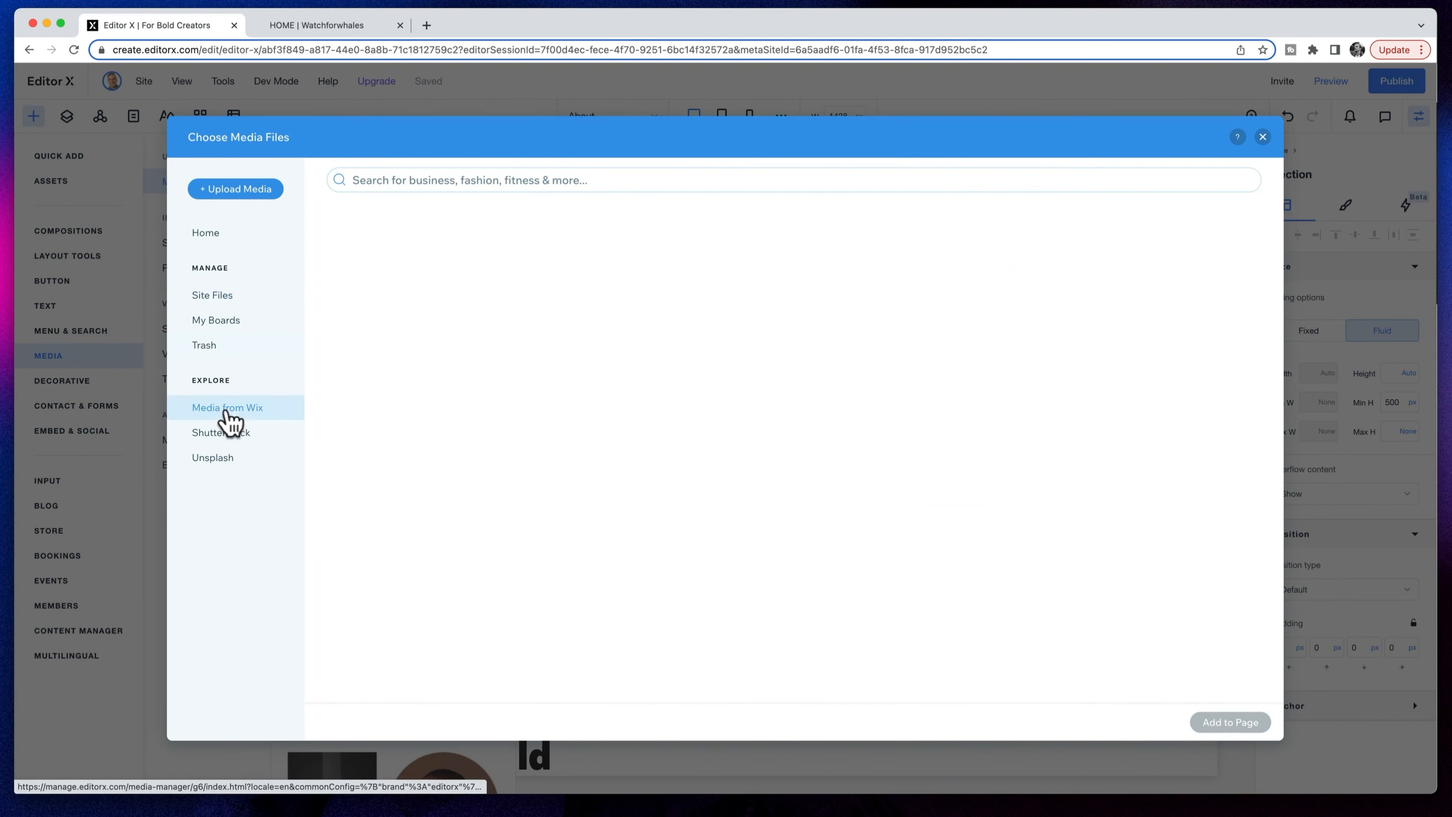
{"action": "left_click", "coordinate": [232, 435]}
{"action": "left_click", "coordinate": [234, 458]}
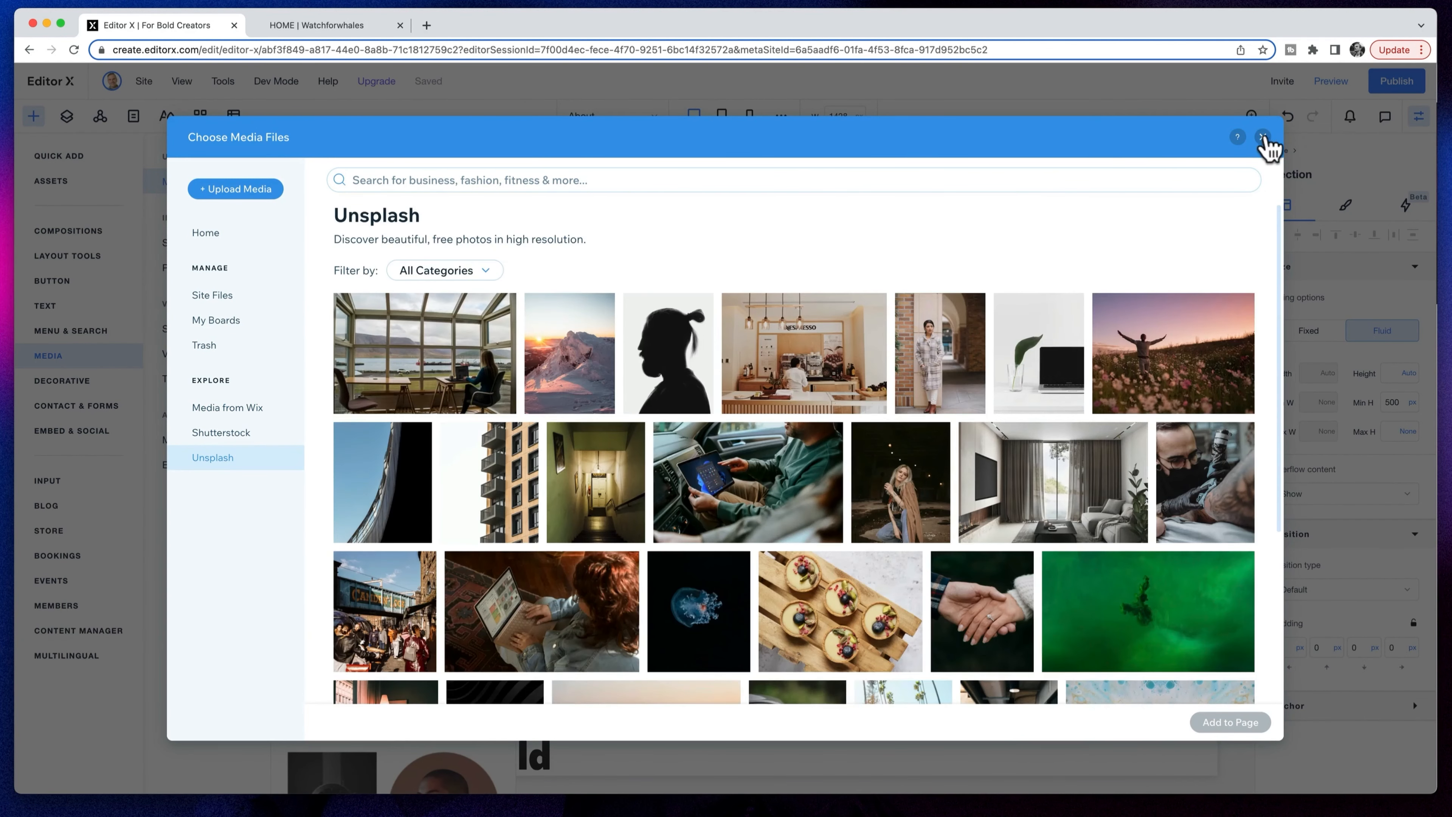
{"action": "left_click", "coordinate": [1264, 137]}
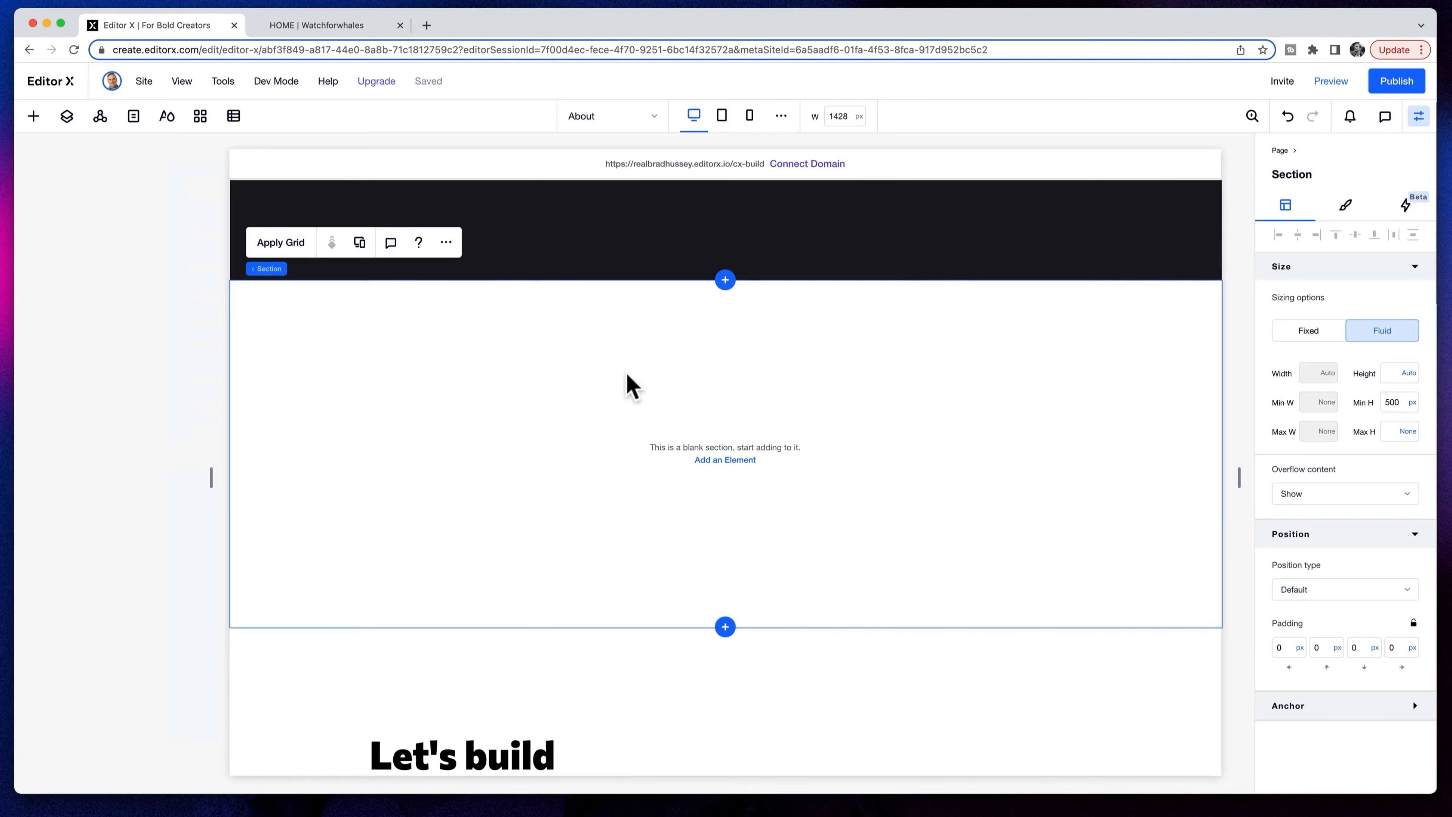
- Paste the tractor, mountain lake and horse images into the Binocular Section, shrink them together and spread them apart
{"action": "right_click", "coordinate": [572, 384]}
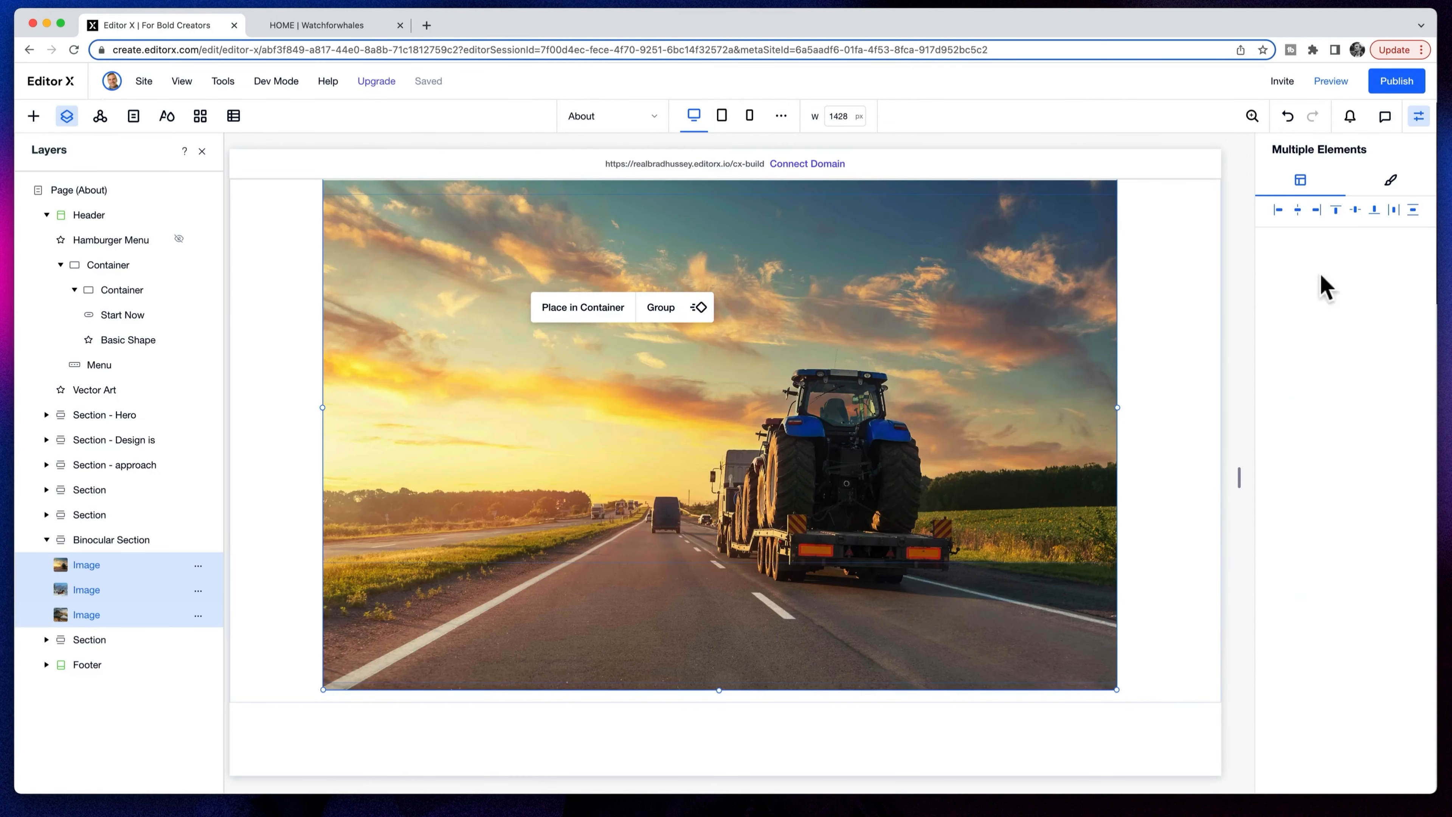
{"action": "left_click", "coordinate": [1413, 212]}
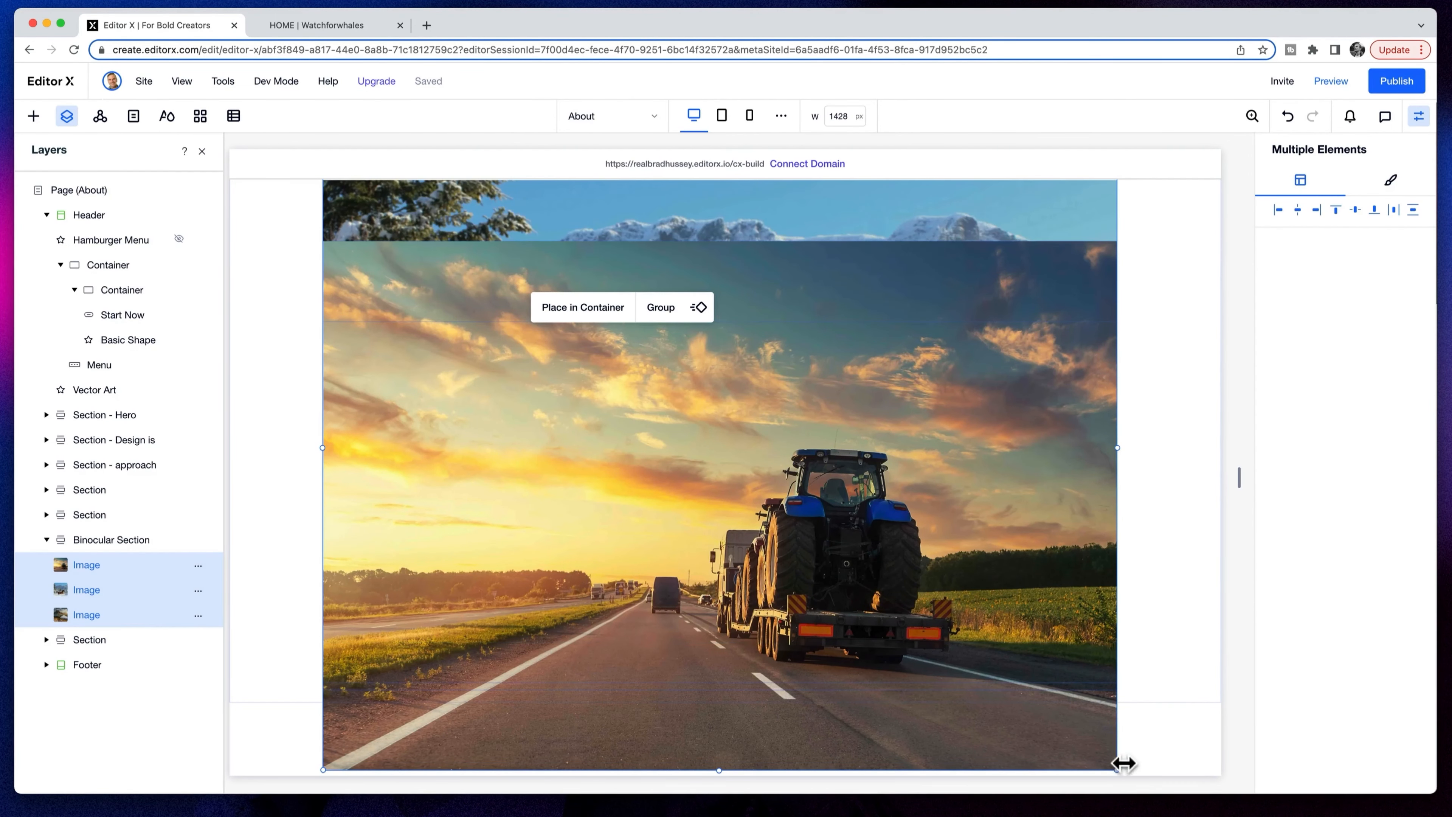
{"action": "left_click_drag", "start_coordinate": [1123, 764], "coordinate": [784, 513]}
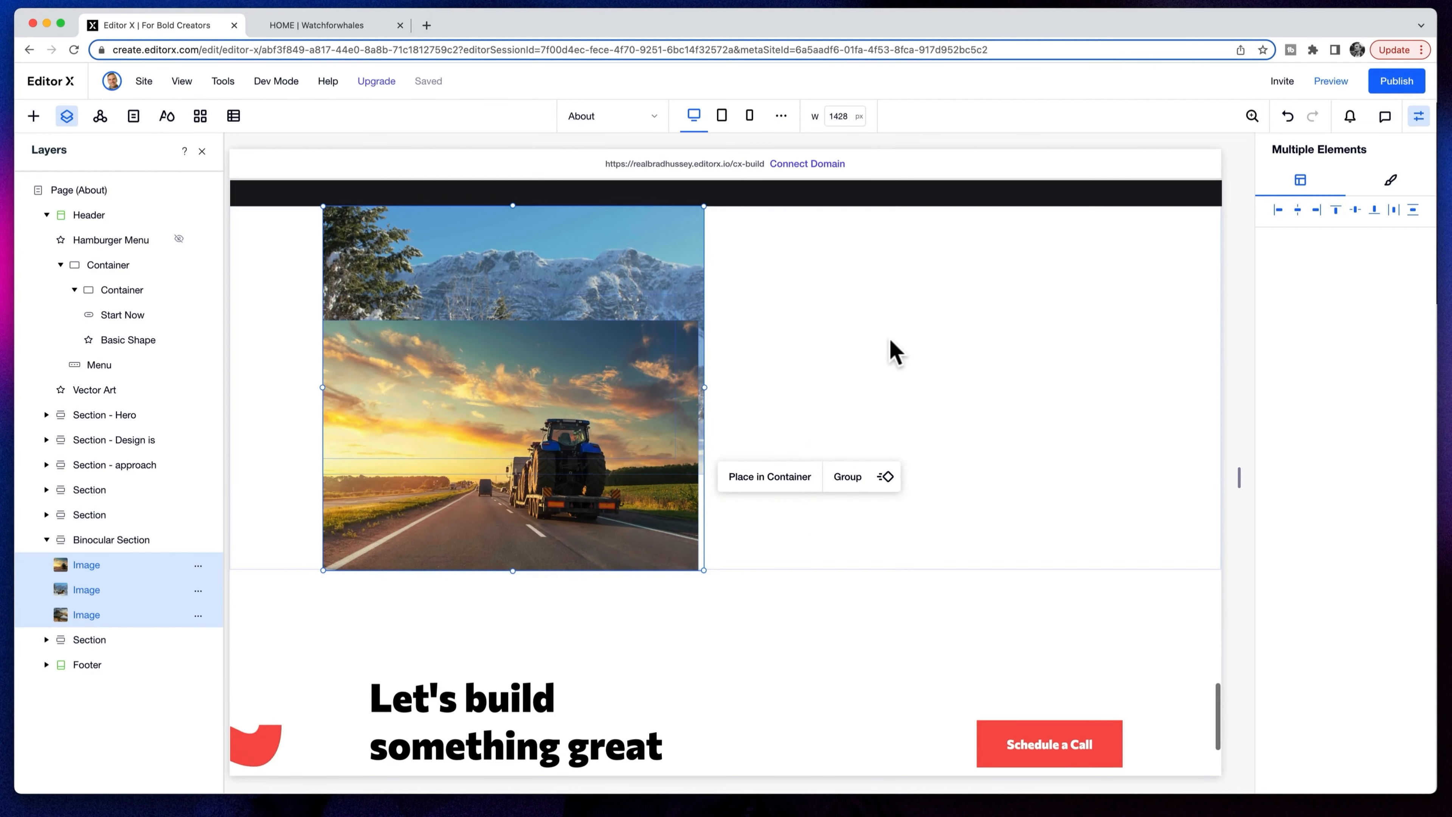
{"action": "left_click", "coordinate": [587, 289]}
{"action": "left_click_drag", "start_coordinate": [350, 215], "coordinate": [694, 329]}
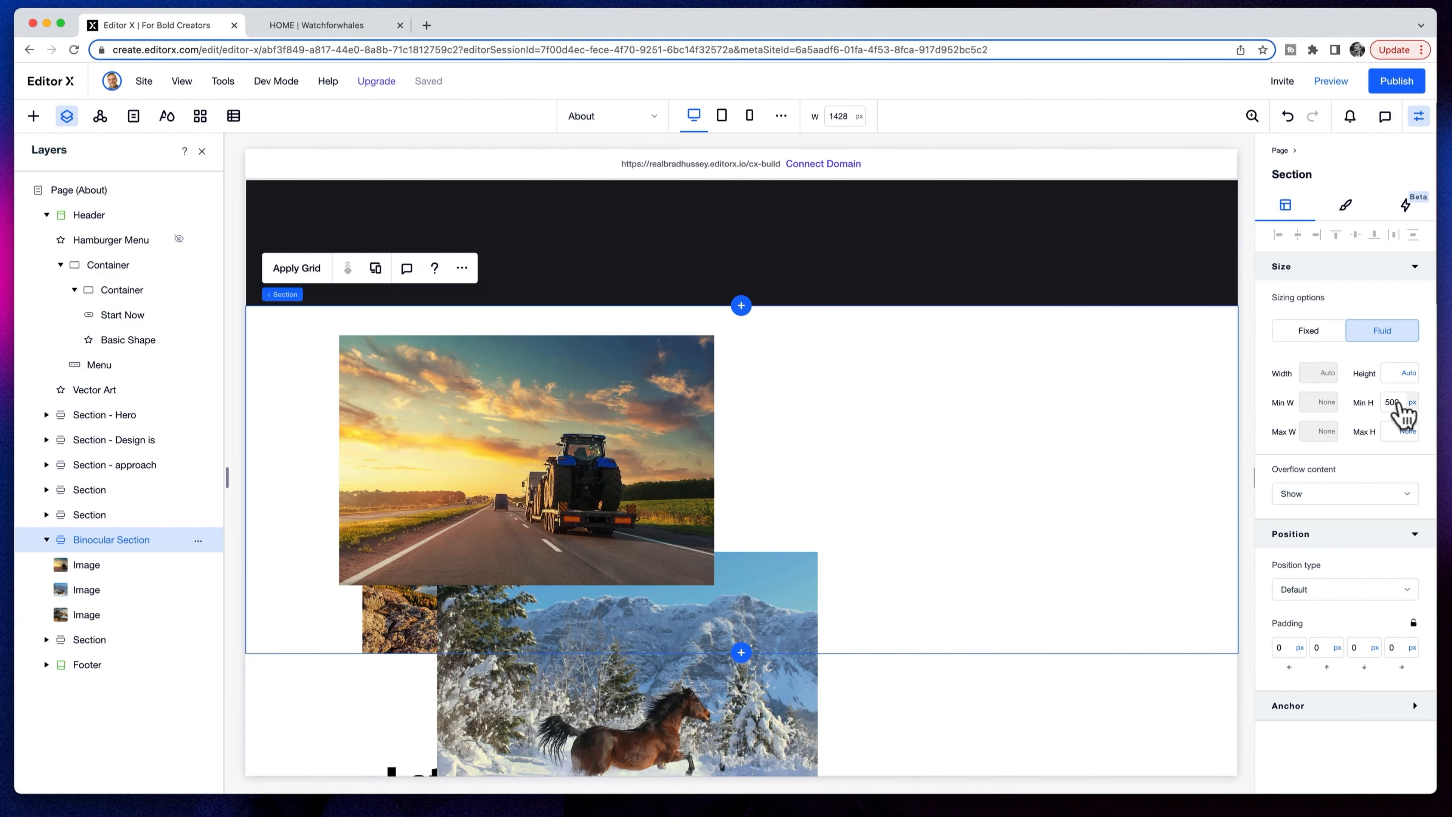
- Set the Binocular Section's minimum height to 1200 px
{"action": "left_click", "coordinate": [1395, 402]}
{"action": "key", "text": "Return"}
{"action": "scroll", "coordinate": [1171, 453], "scroll_direction": "down", "scroll_amount": 6}
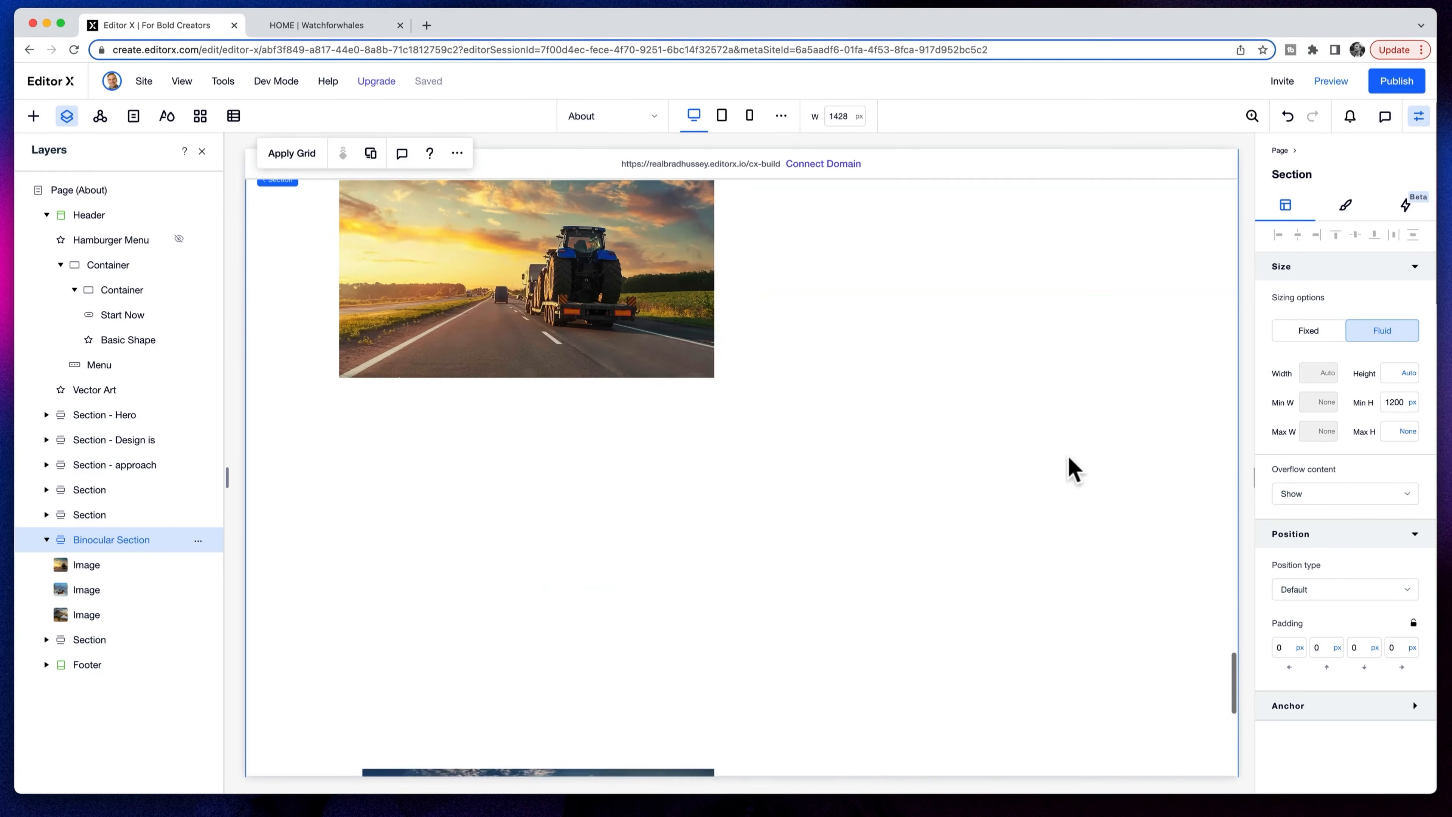
- Arrange the mountain lake and horse images in a column below the tractor image
{"action": "left_click_drag", "start_coordinate": [580, 634], "coordinate": [567, 292]}
{"action": "left_click_drag", "start_coordinate": [644, 725], "coordinate": [551, 518]}
{"action": "left_click_drag", "start_coordinate": [556, 403], "coordinate": [550, 389]}
{"action": "left_click_drag", "start_coordinate": [549, 601], "coordinate": [549, 589]}
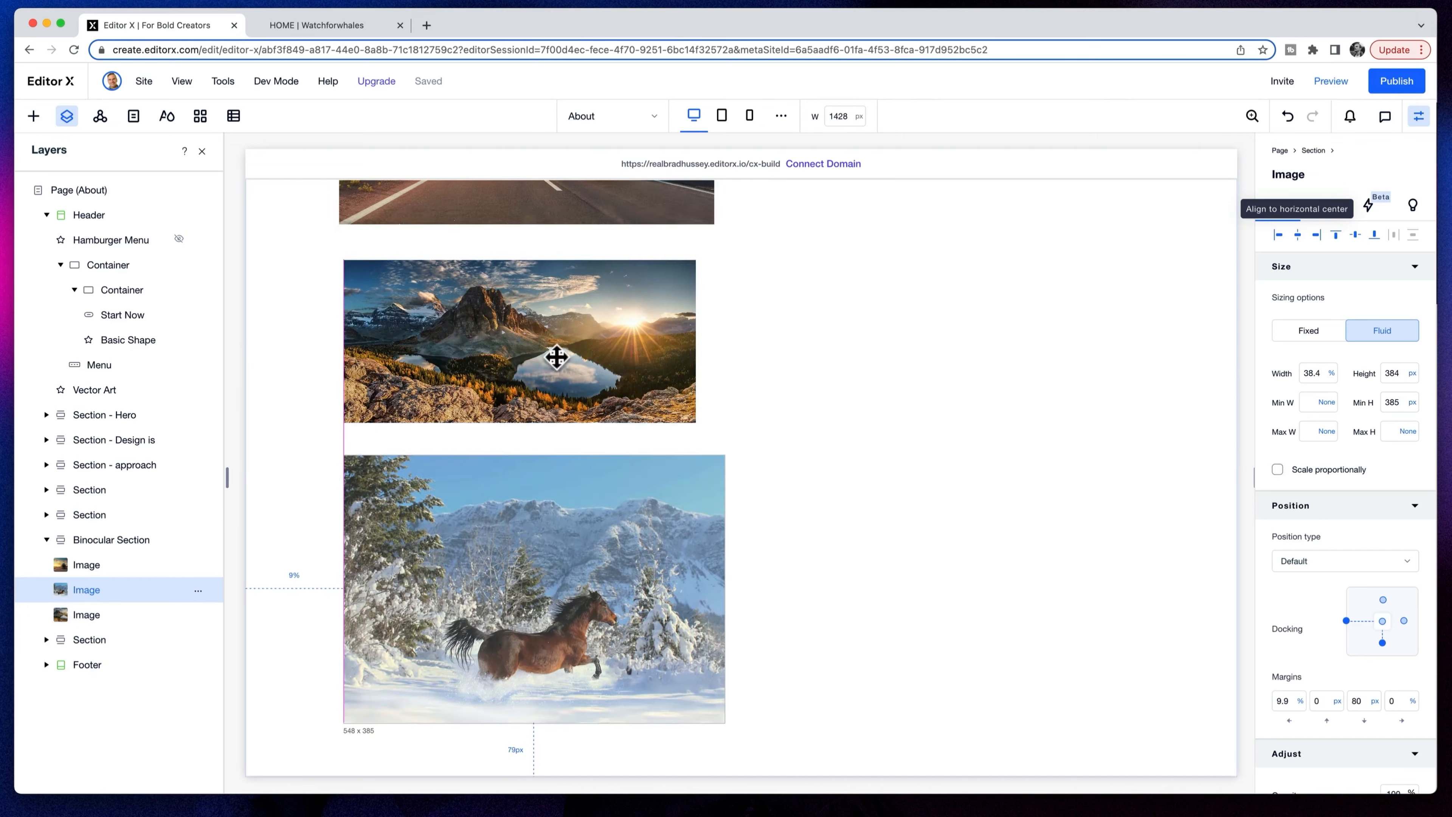
- Combine the three images into a stack with left-aligned items and 0 px item spacing
{"action": "left_click", "coordinate": [561, 213]}
{"action": "left_click", "coordinate": [588, 303], "text": "shift"}
{"action": "left_click", "coordinate": [636, 474], "text": "shift"}
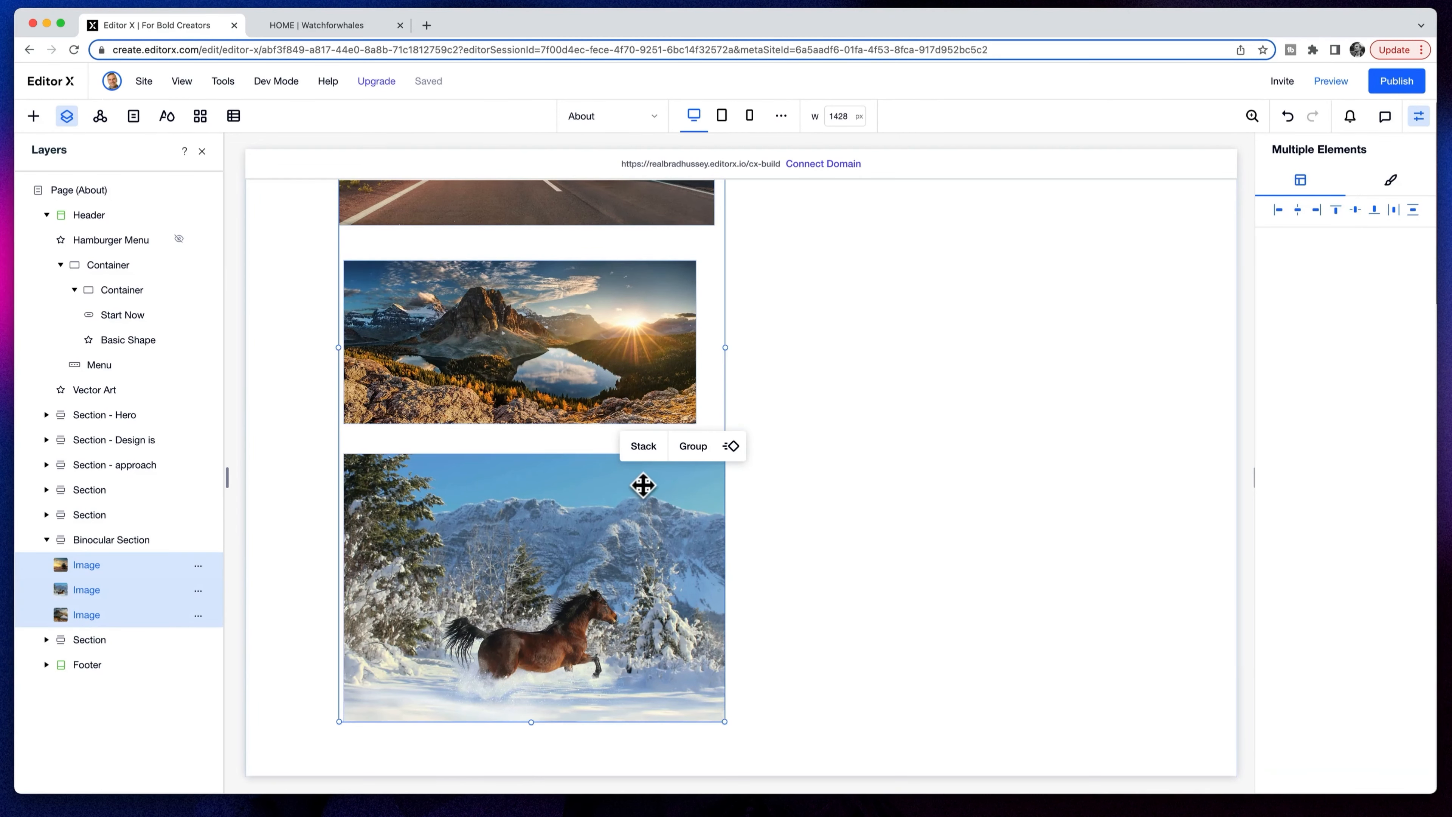
{"action": "scroll", "coordinate": [719, 532], "scroll_direction": "up", "scroll_amount": 4}
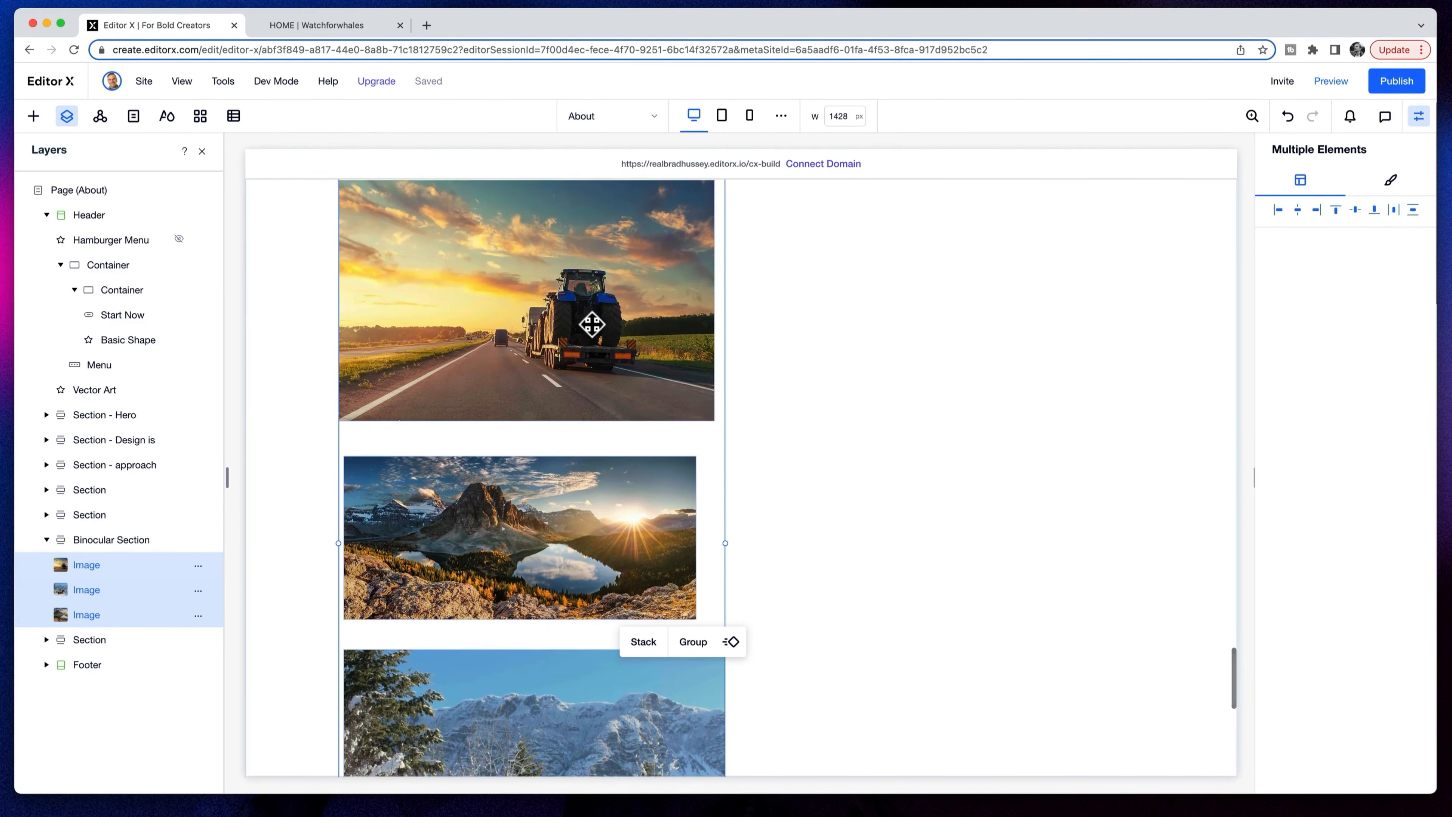
{"action": "scroll", "coordinate": [568, 292], "scroll_direction": "up", "scroll_amount": 2}
{"action": "scroll", "coordinate": [561, 309], "scroll_direction": "down", "scroll_amount": 3}
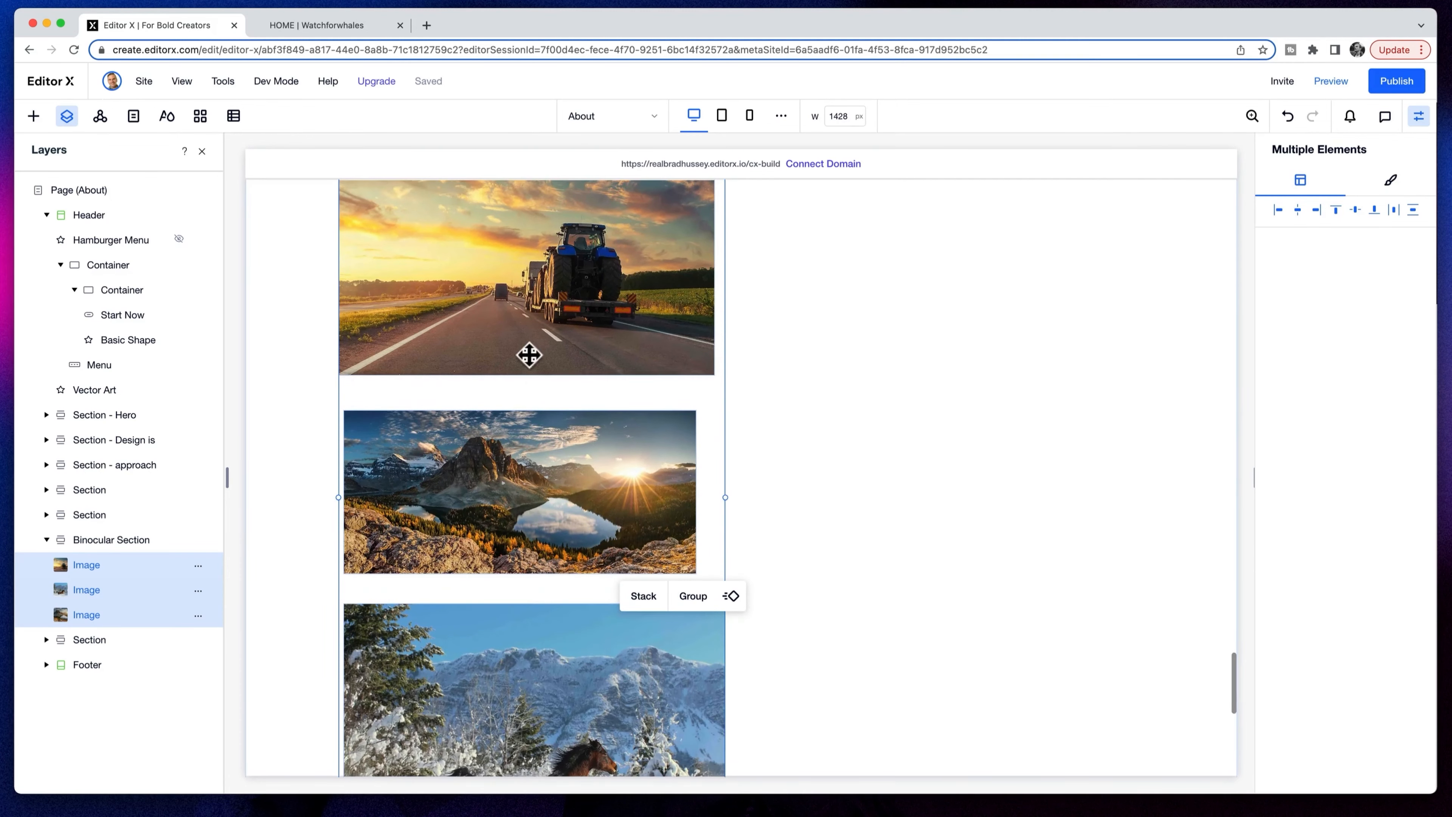
{"action": "left_click", "coordinate": [643, 598]}
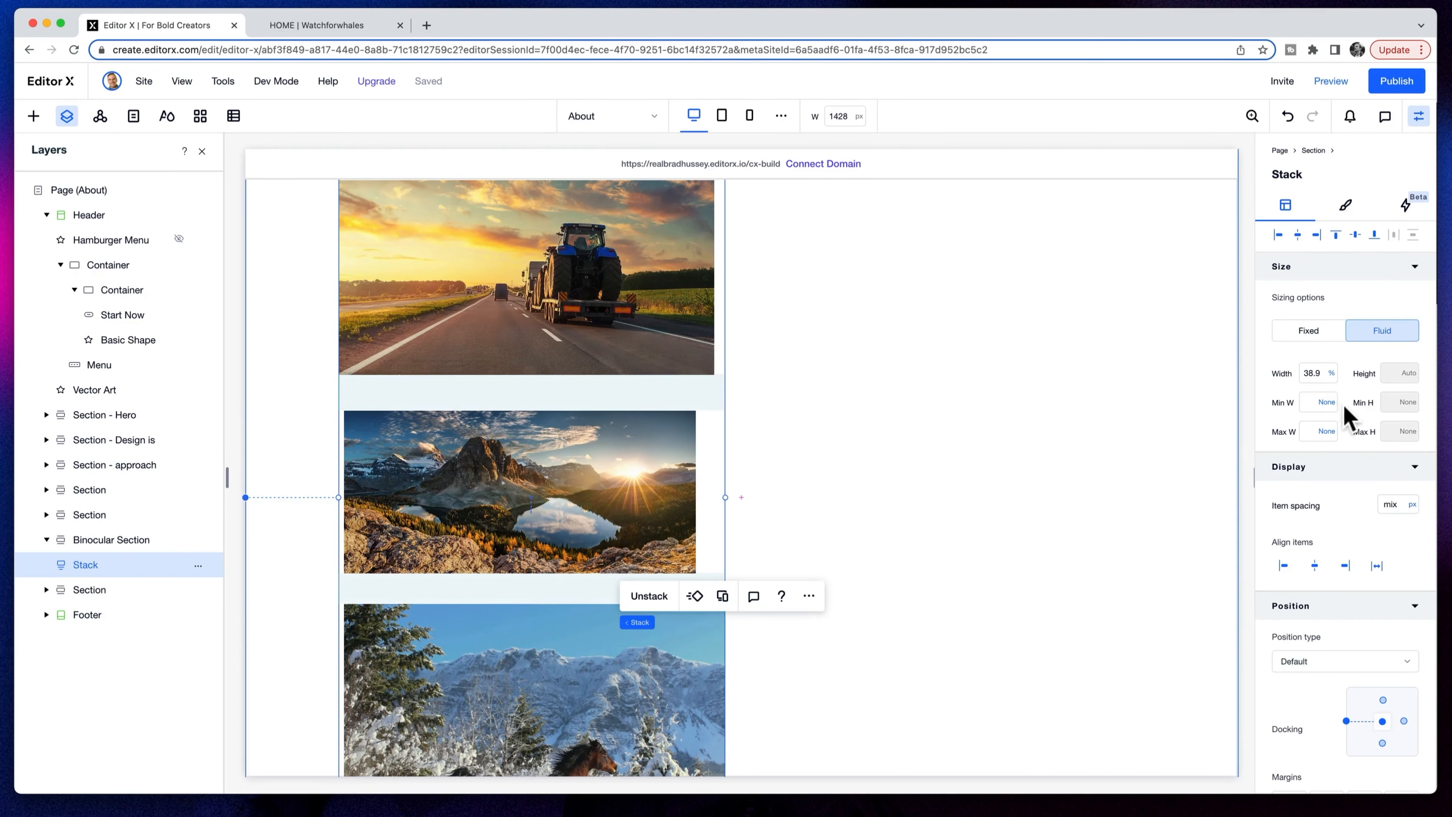
{"action": "left_click", "coordinate": [1284, 565]}
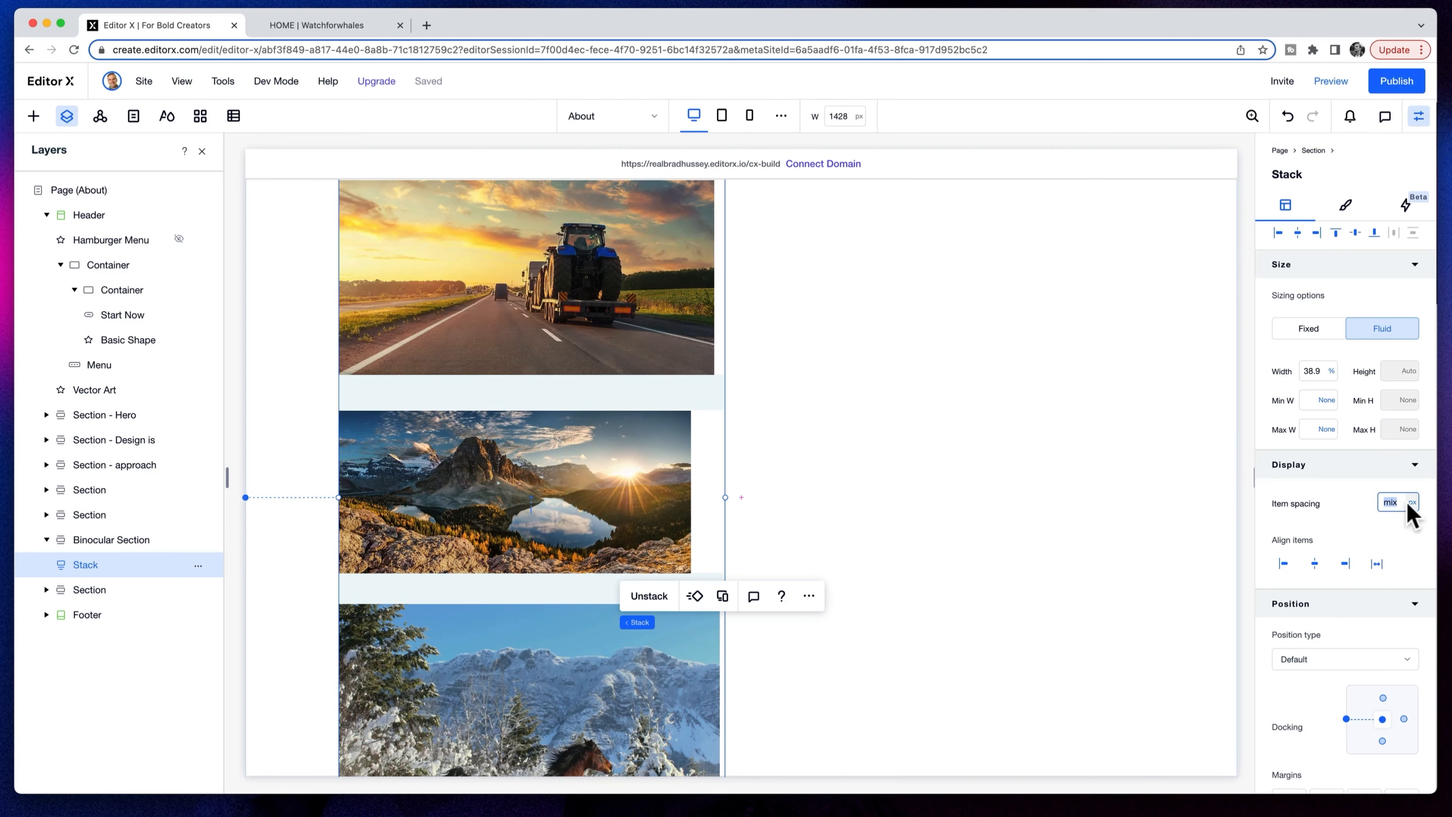
{"action": "key", "text": "Return"}
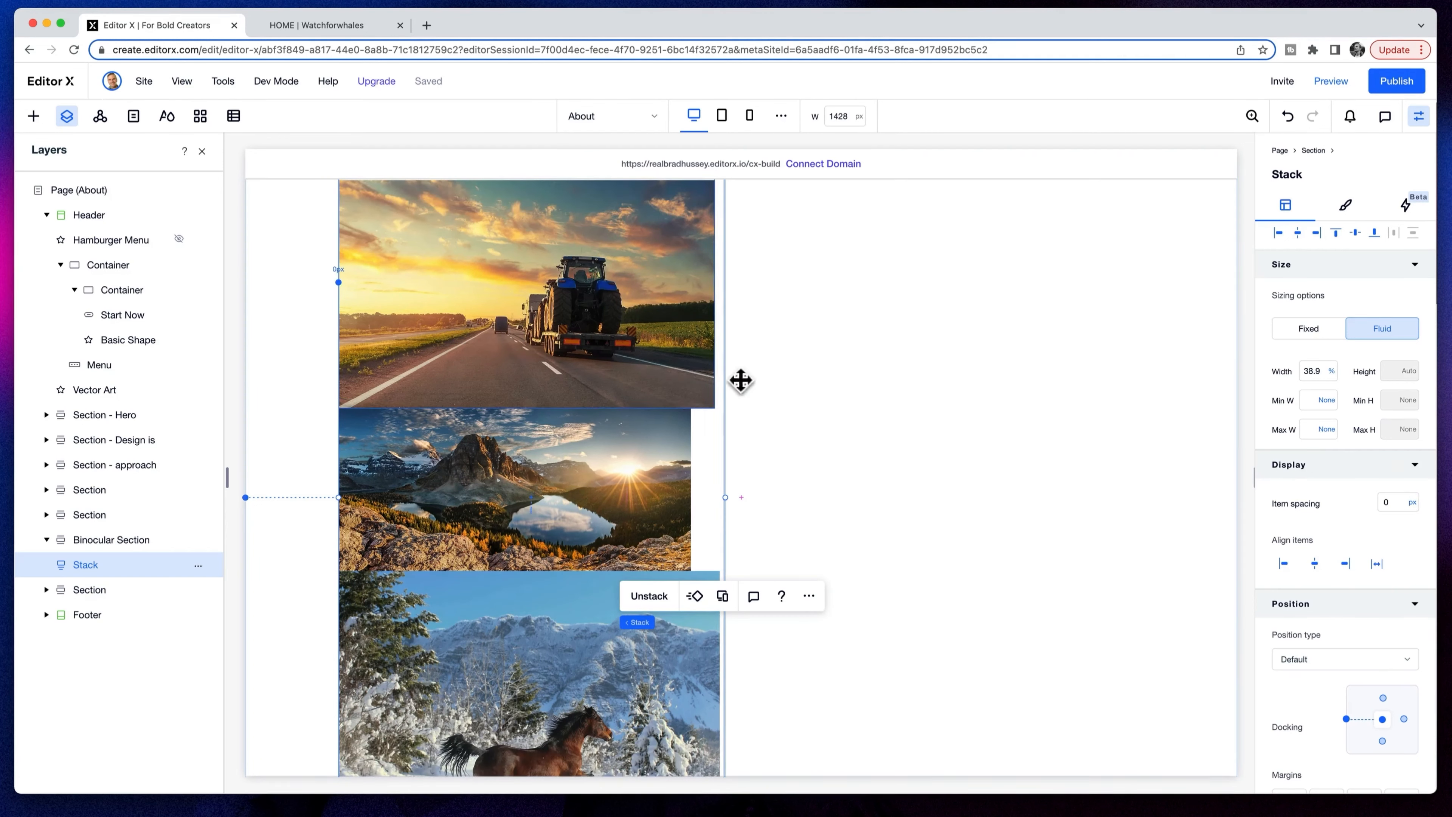
- Set the width of the tractor, mountain lake and horse images in the stack to 100% each
{"action": "left_click", "coordinate": [622, 321]}
{"action": "type", "text": "100"}
{"action": "key", "text": "Return"}
{"action": "left_click", "coordinate": [585, 547]}
{"action": "left_click_drag", "start_coordinate": [1323, 372], "coordinate": [1306, 369]}
{"action": "type", "text": "100"}
{"action": "key", "text": "Return"}
{"action": "left_click", "coordinate": [709, 665]}
{"action": "double_click", "coordinate": [1316, 372]}
{"action": "type", "text": "100"}
{"action": "key", "text": "Return"}
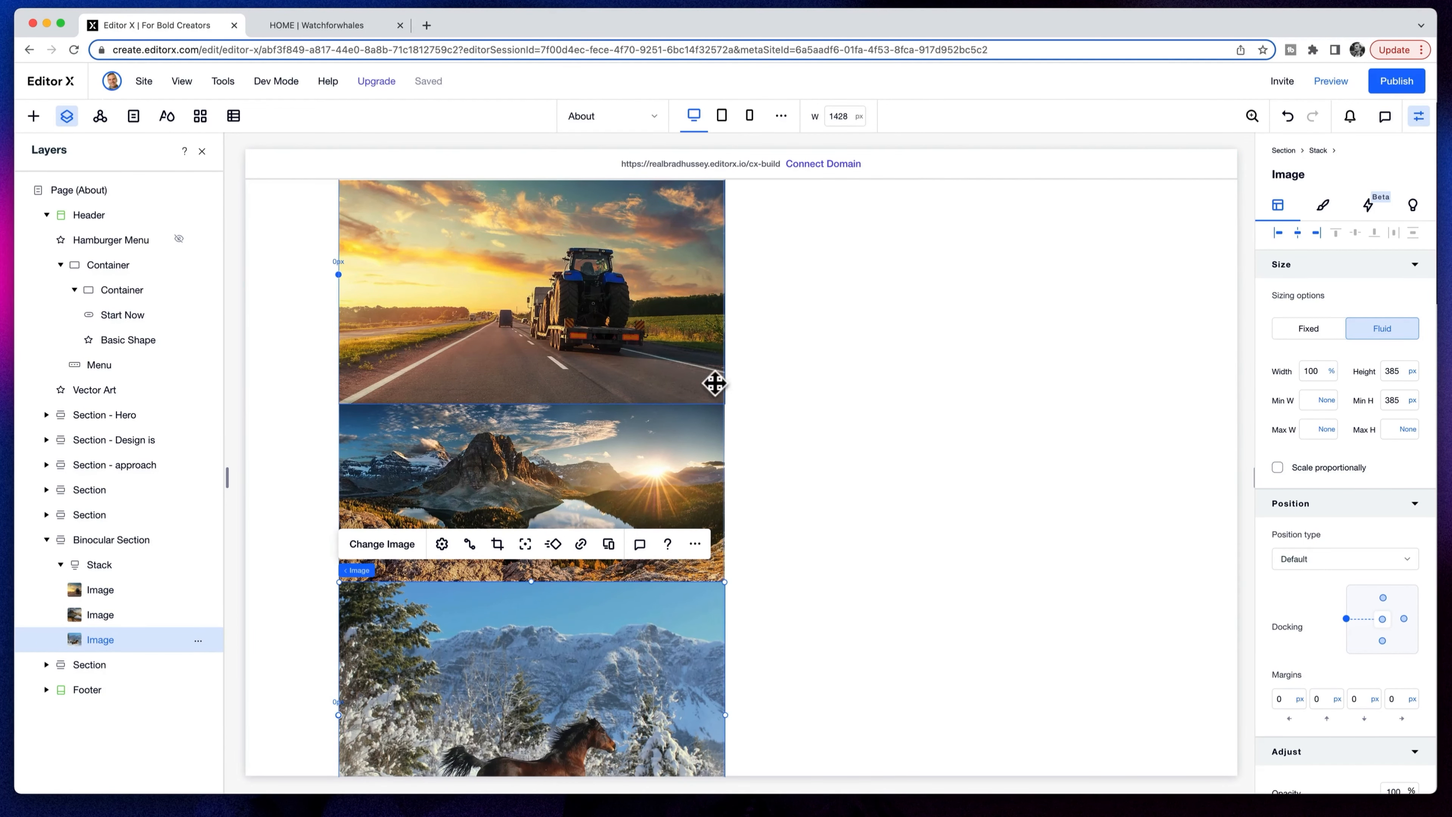
- Set the width of the whole image stack to 80%
{"action": "left_click", "coordinate": [659, 340]}
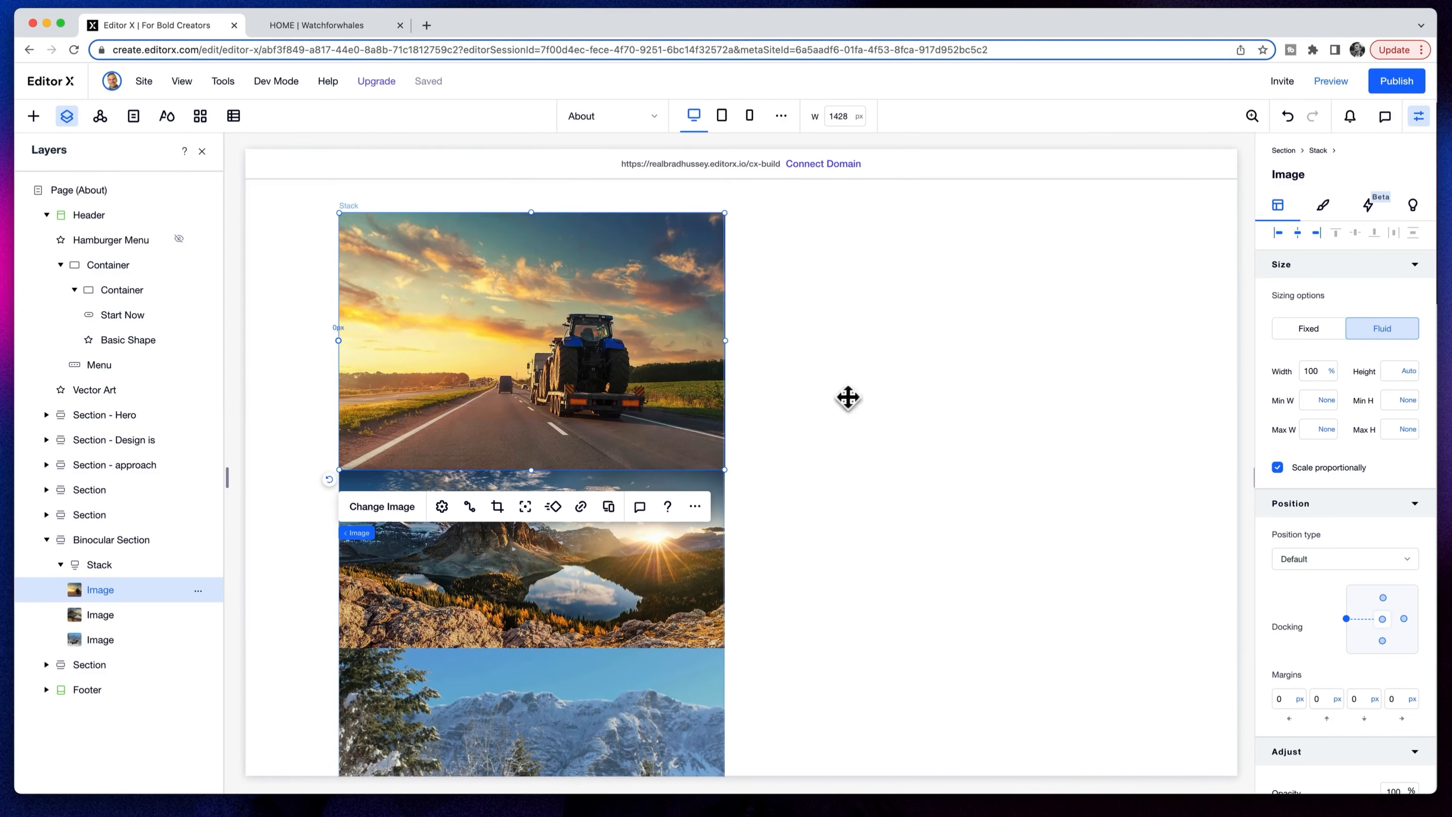
{"action": "double_click", "coordinate": [1313, 372]}
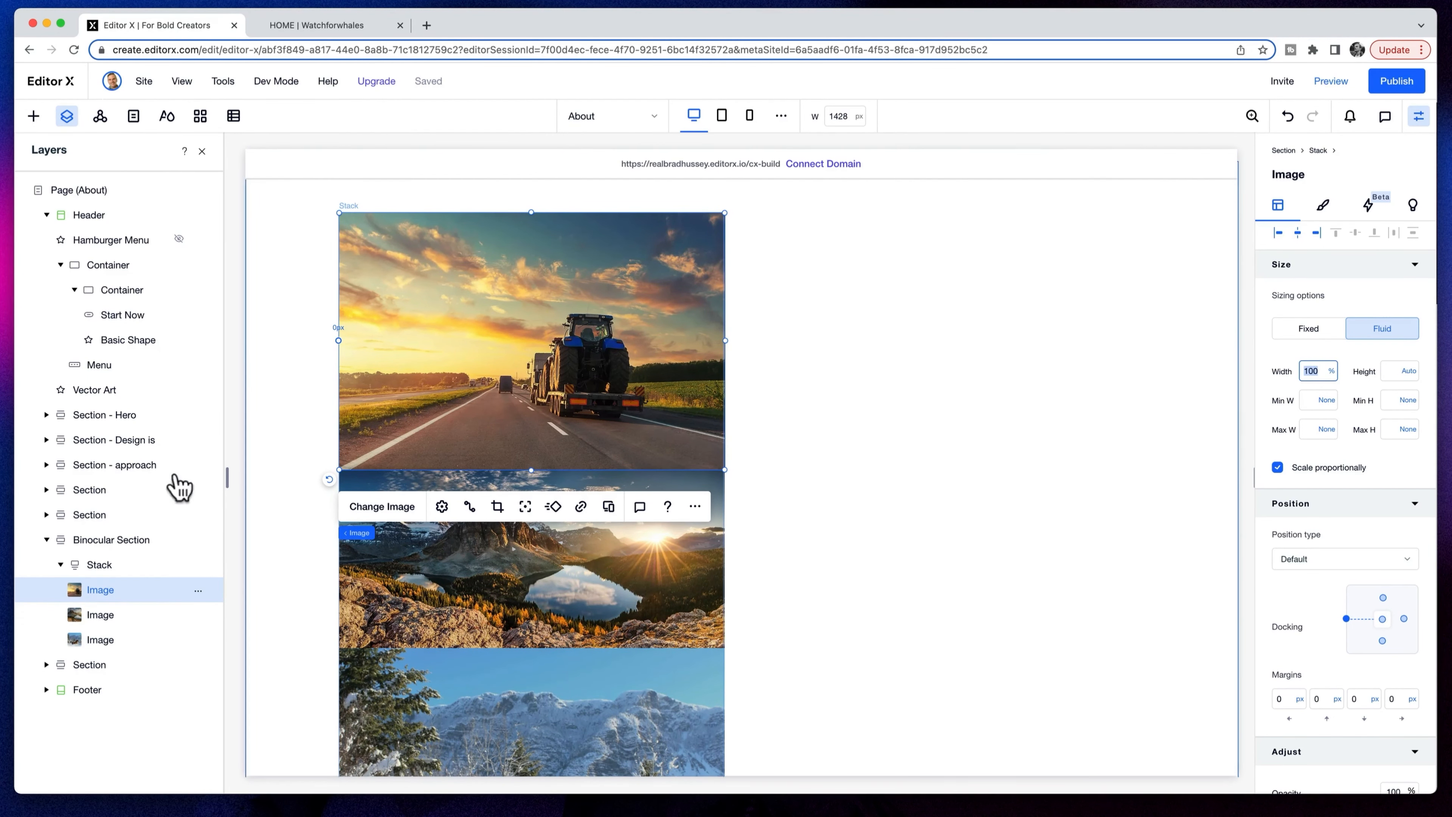
{"action": "left_click", "coordinate": [109, 567]}
{"action": "double_click", "coordinate": [1313, 371]}
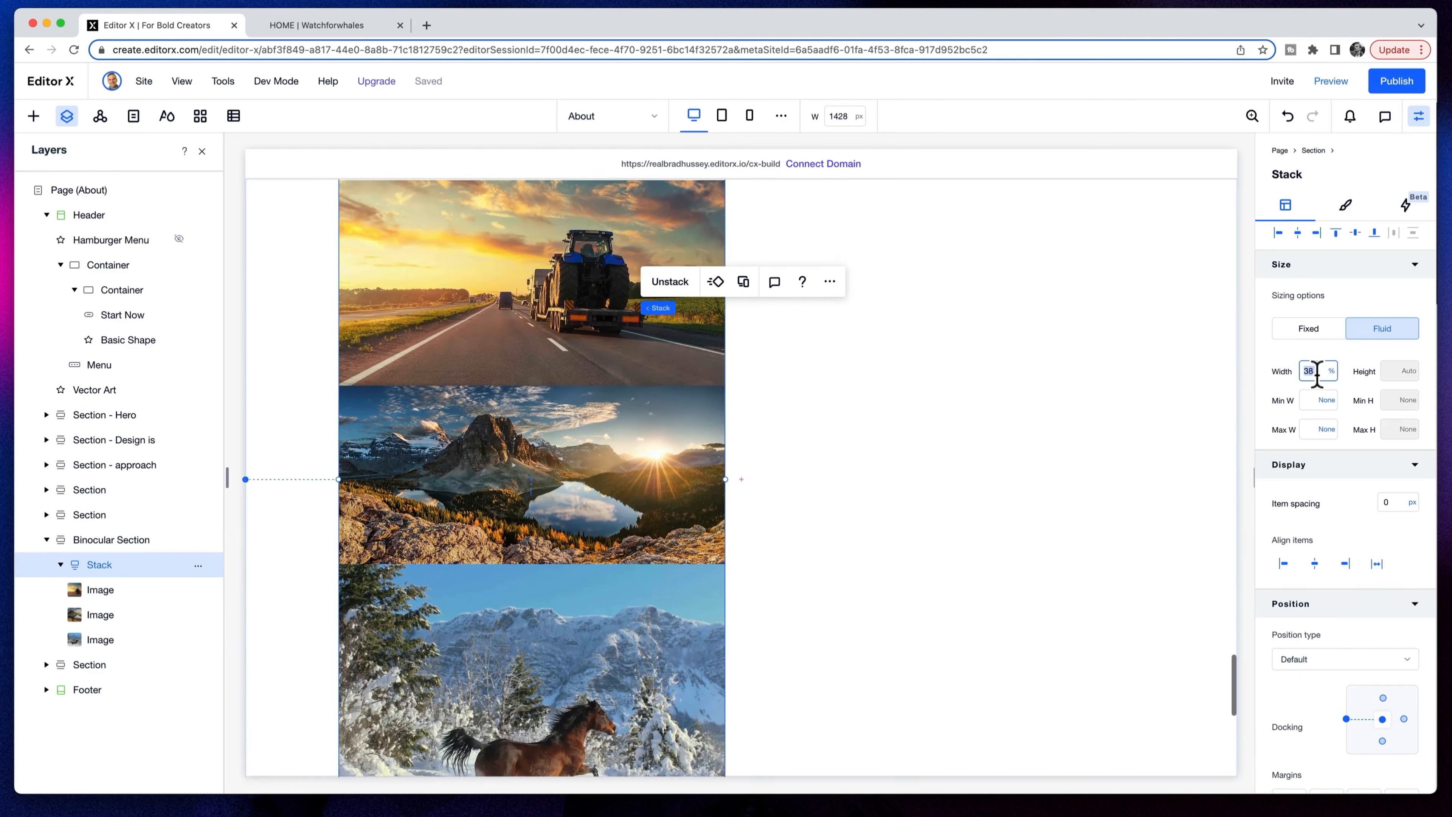
{"action": "key", "text": "Return"}
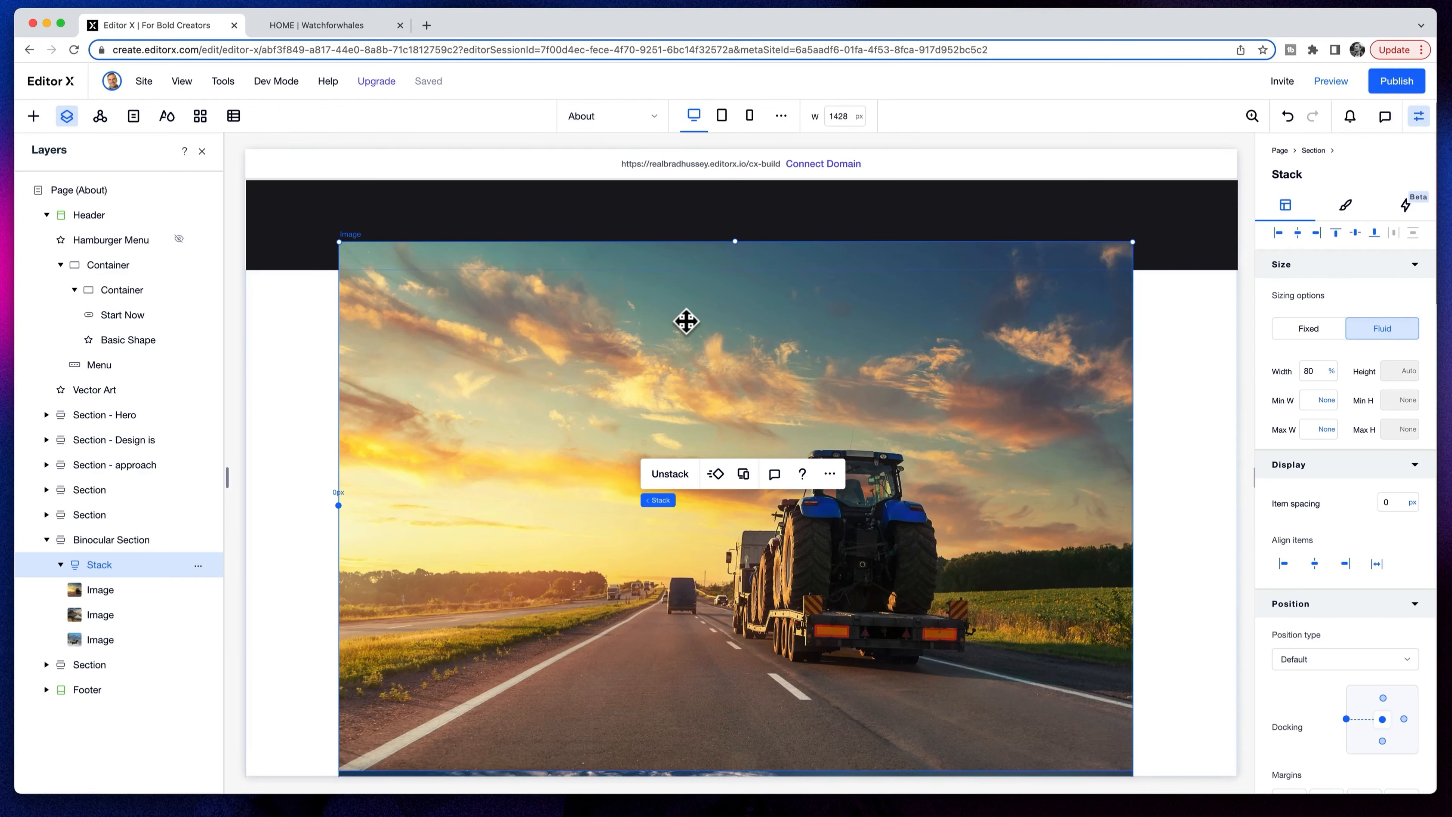
- Align the image stack to the top of the Binocular Section and center it horizontally
{"action": "left_click", "coordinate": [1338, 234]}
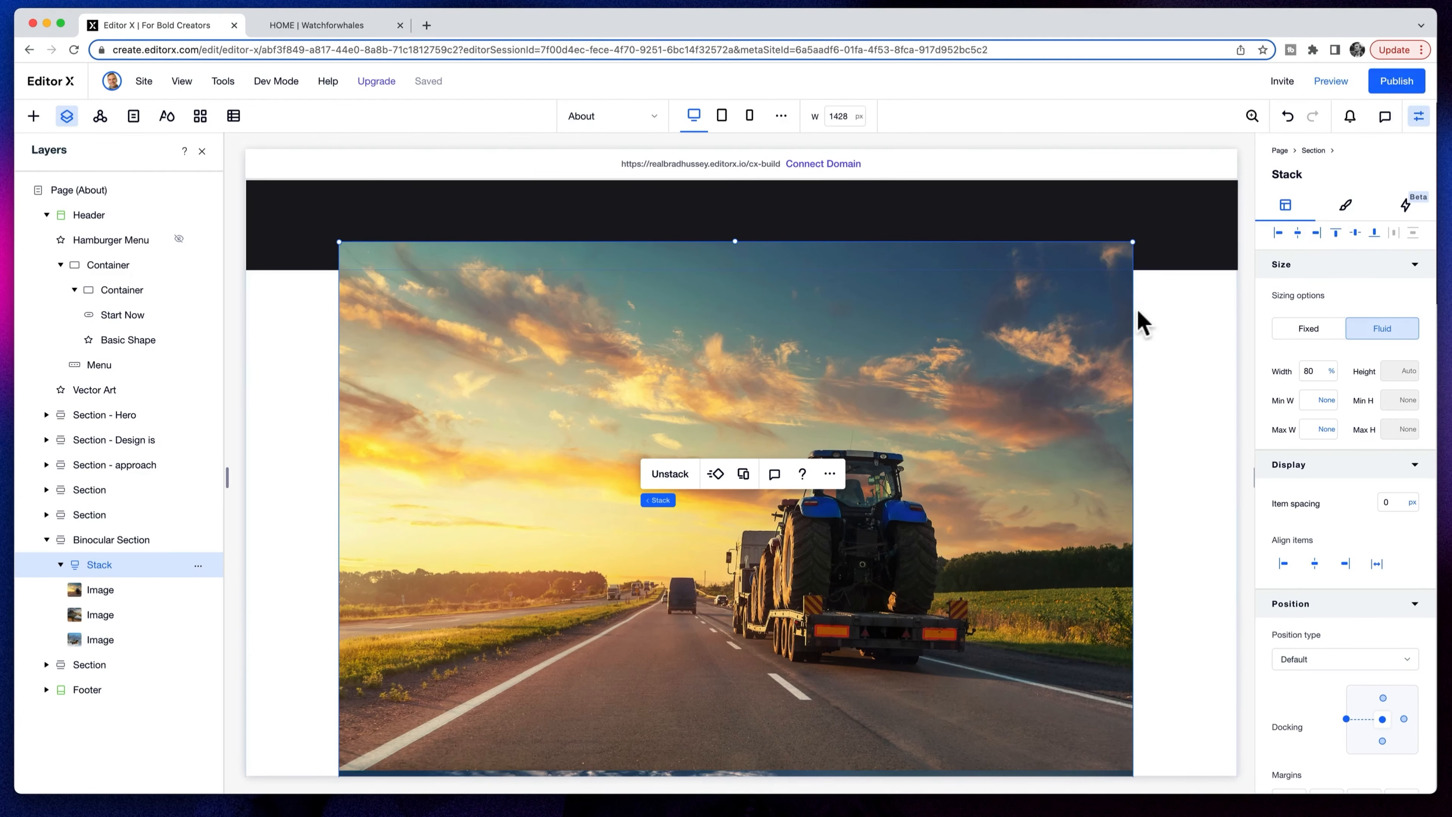
{"action": "scroll", "coordinate": [1022, 426], "scroll_direction": "down", "scroll_amount": 5}
{"action": "scroll", "coordinate": [1023, 427], "scroll_direction": "down", "scroll_amount": 10}
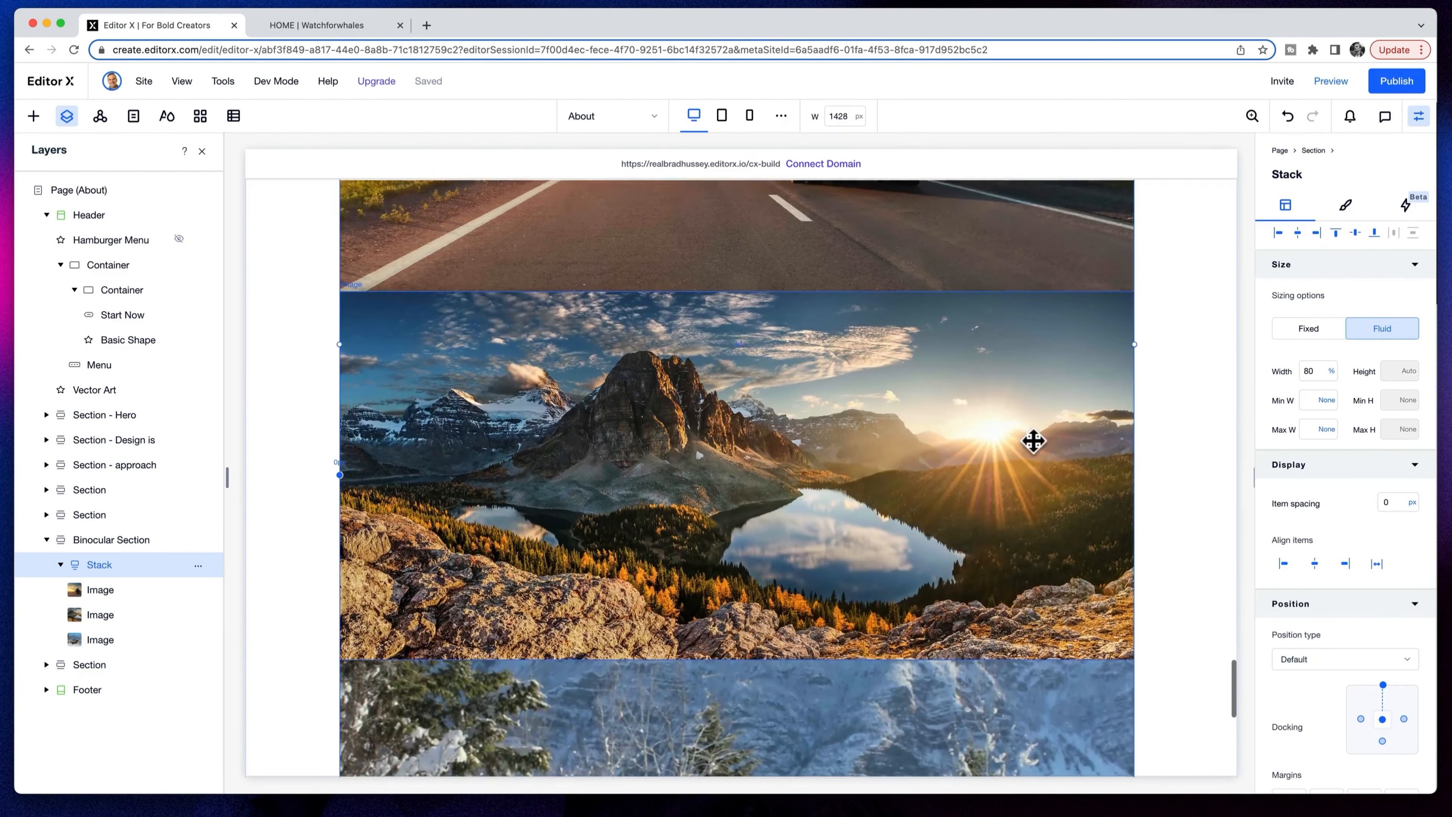
{"action": "scroll", "coordinate": [1038, 445], "scroll_direction": "up", "scroll_amount": 15}
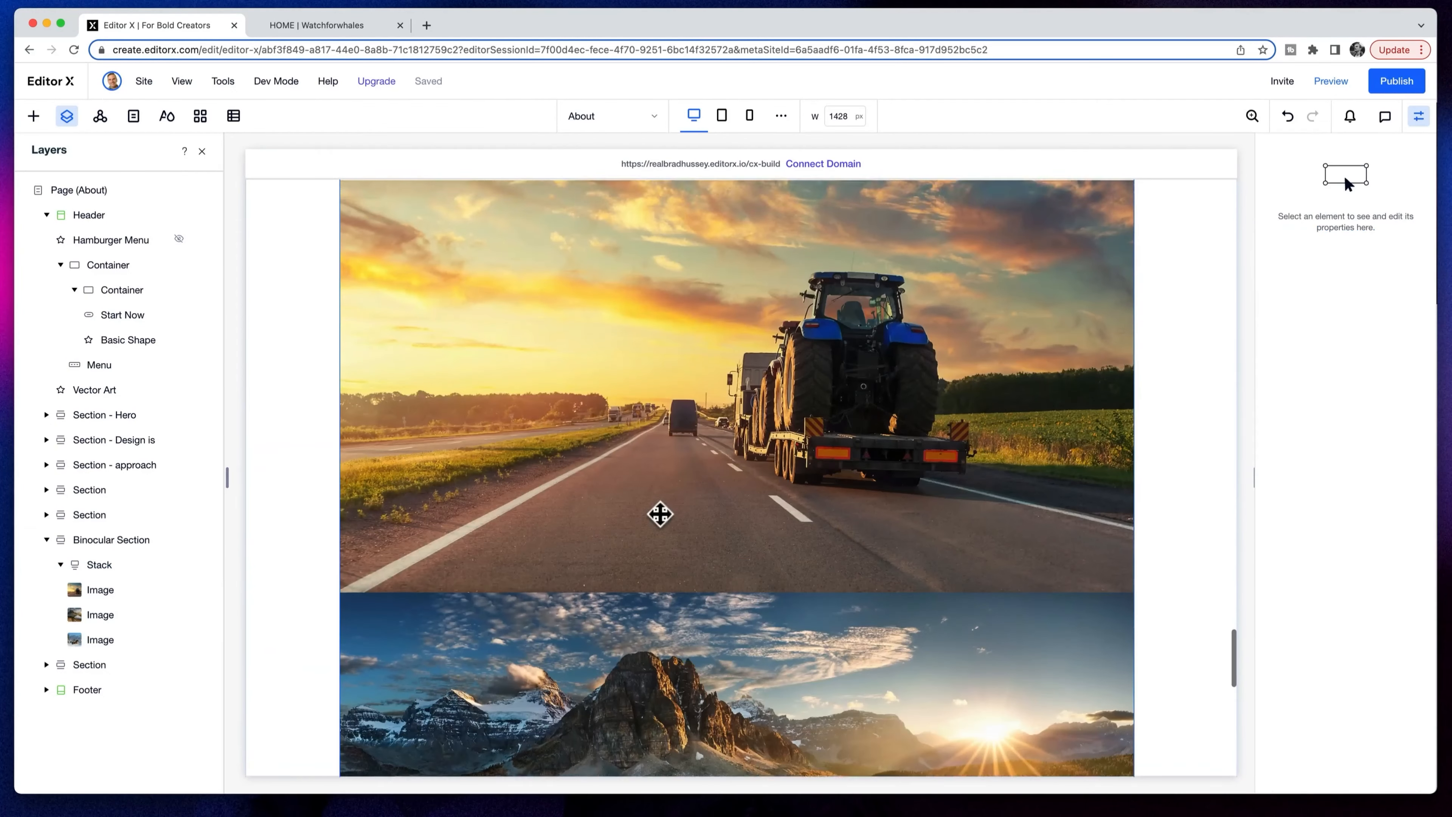
- Add a container to the Binocular Section and align it to the section's top-left corner
{"action": "left_click", "coordinate": [94, 544]}
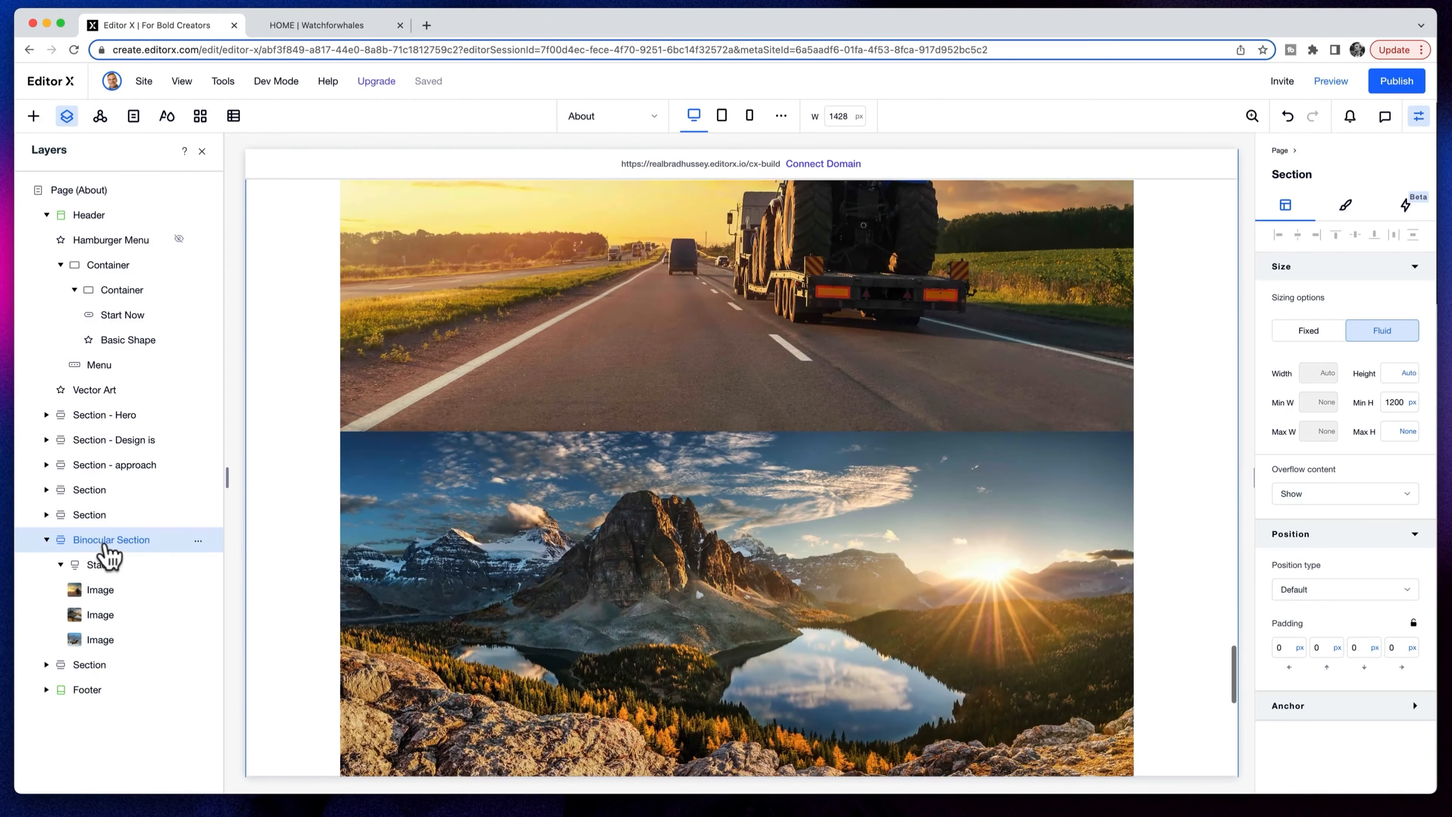
{"action": "left_click", "coordinate": [33, 116]}
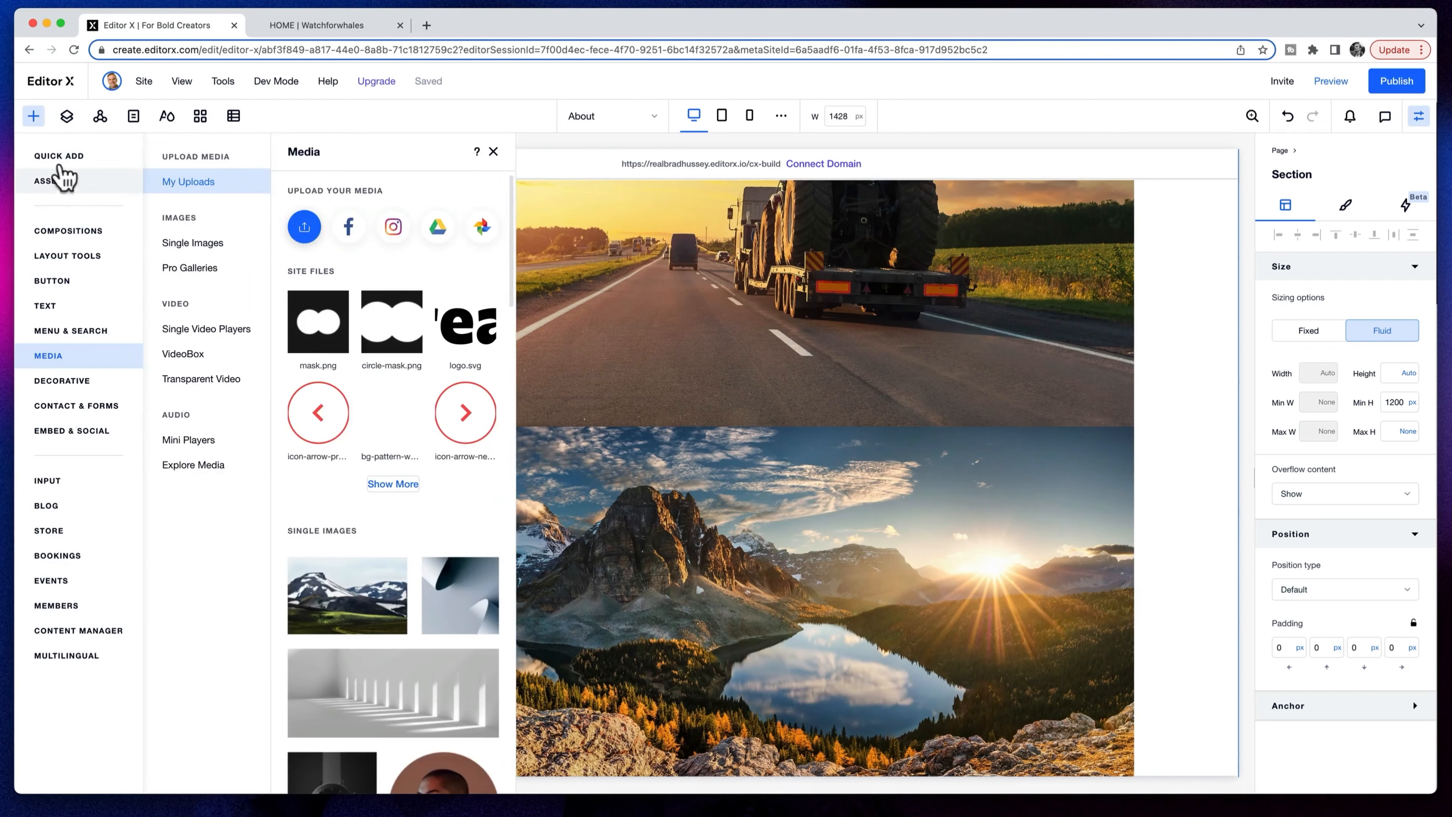
{"action": "left_click", "coordinate": [47, 155]}
{"action": "left_click_drag", "start_coordinate": [314, 405], "coordinate": [285, 311]}
{"action": "left_click", "coordinate": [67, 117]}
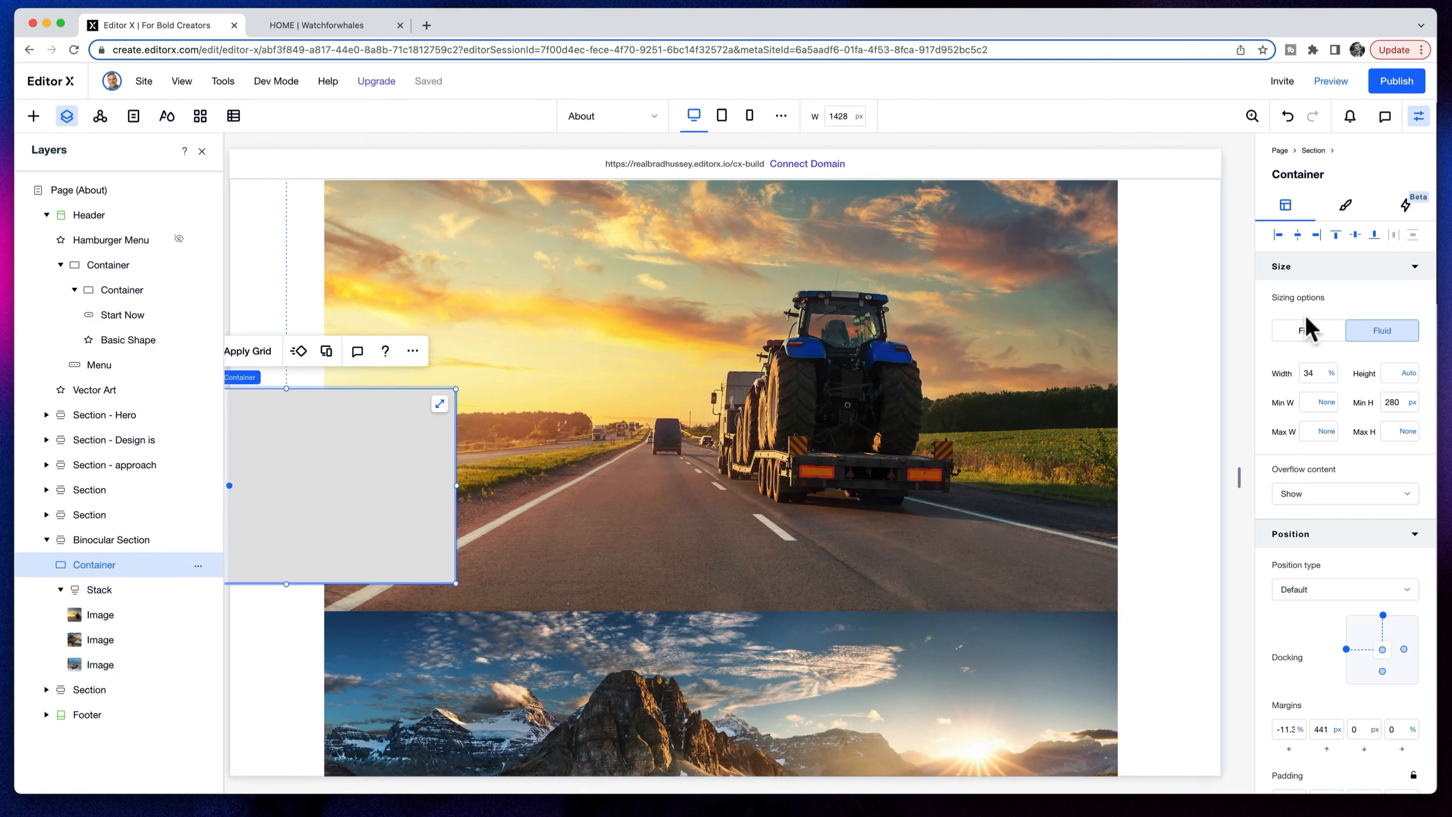
{"action": "left_click", "coordinate": [1339, 235]}
{"action": "left_click", "coordinate": [1341, 243]}
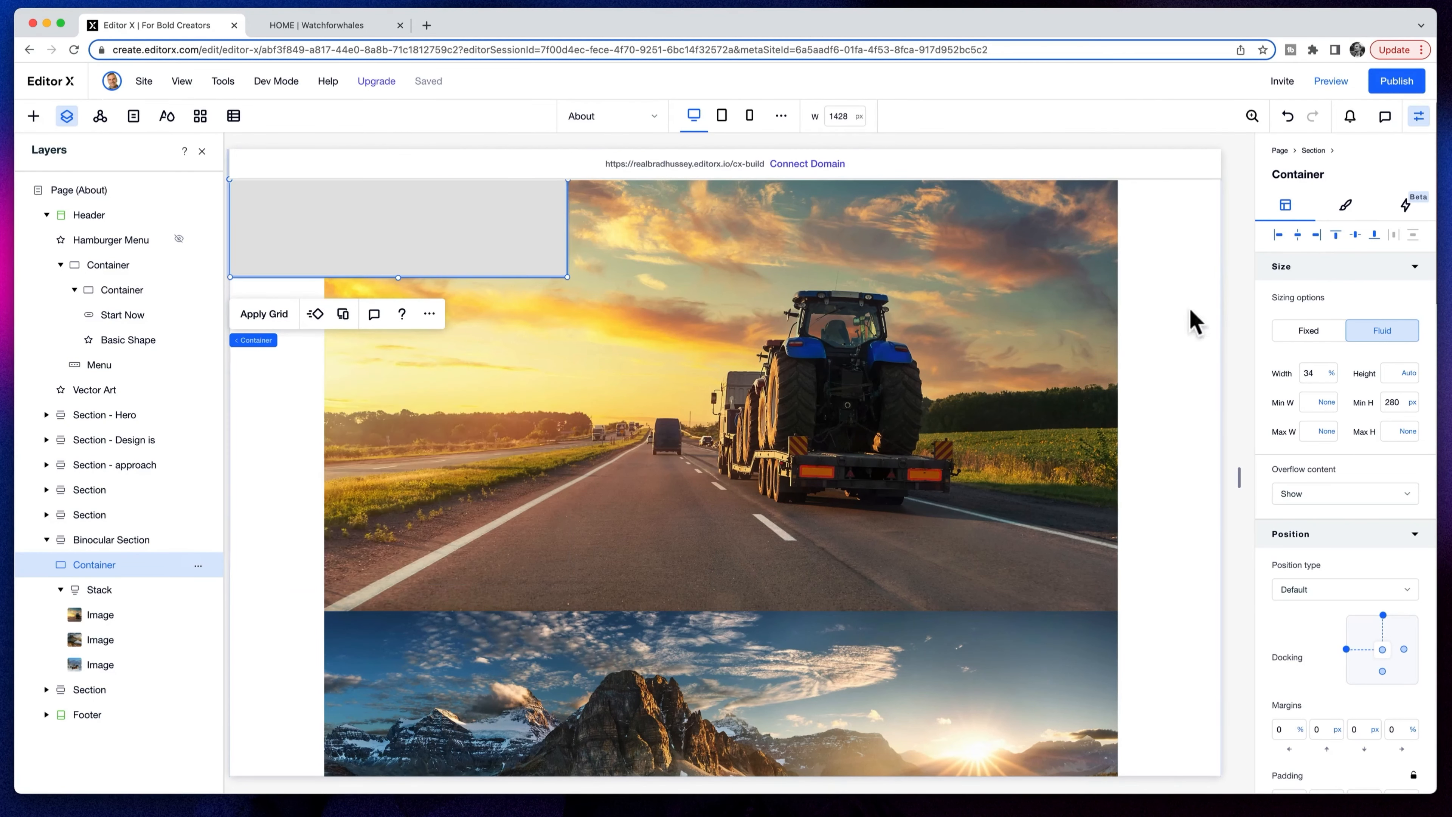
- Set the new container's width to 100% and increase its minimum height to cover the images
{"action": "left_click", "coordinate": [1316, 373]}
{"action": "left_click", "coordinate": [1407, 403]}
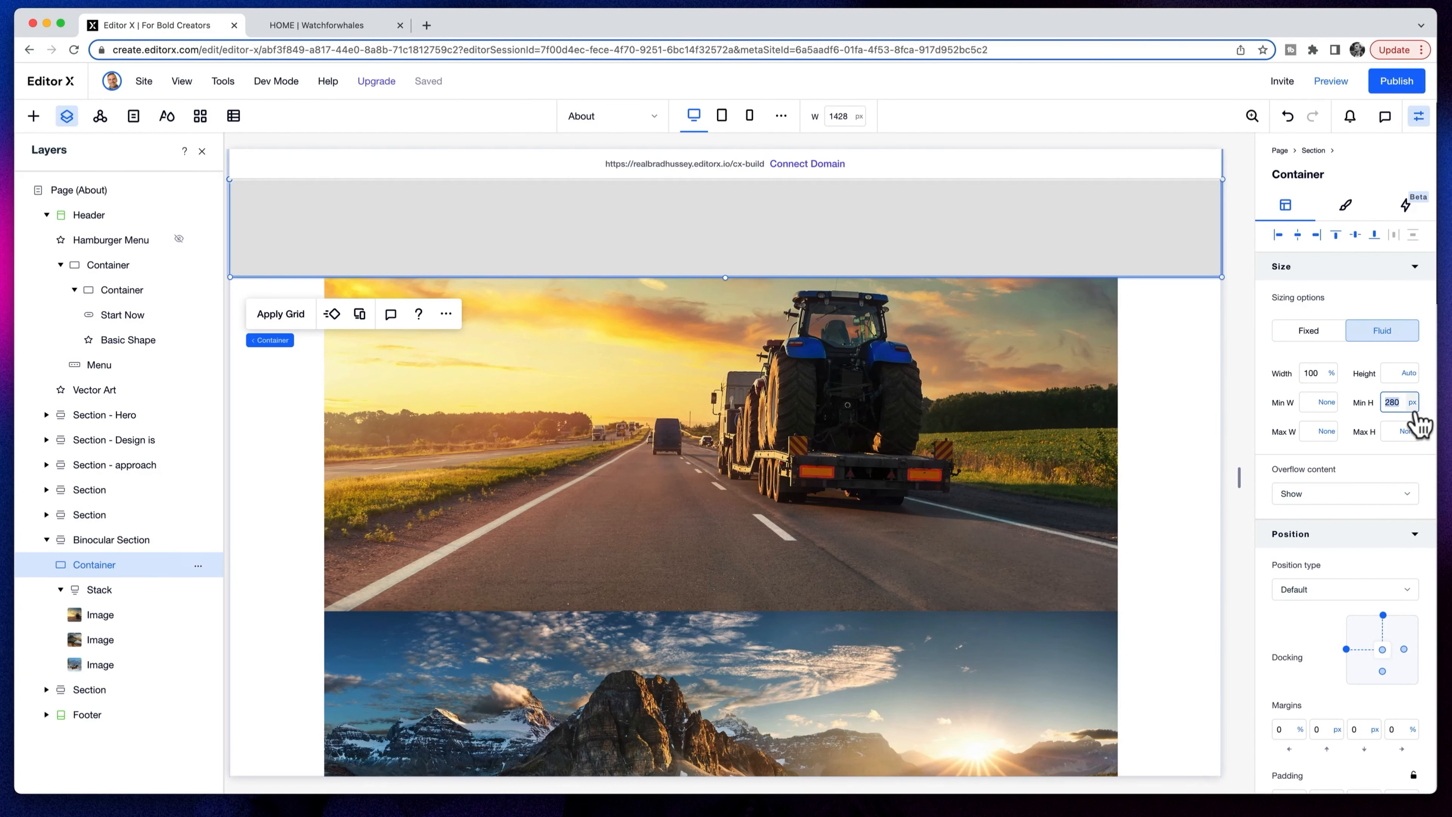
{"action": "key", "text": "Return"}
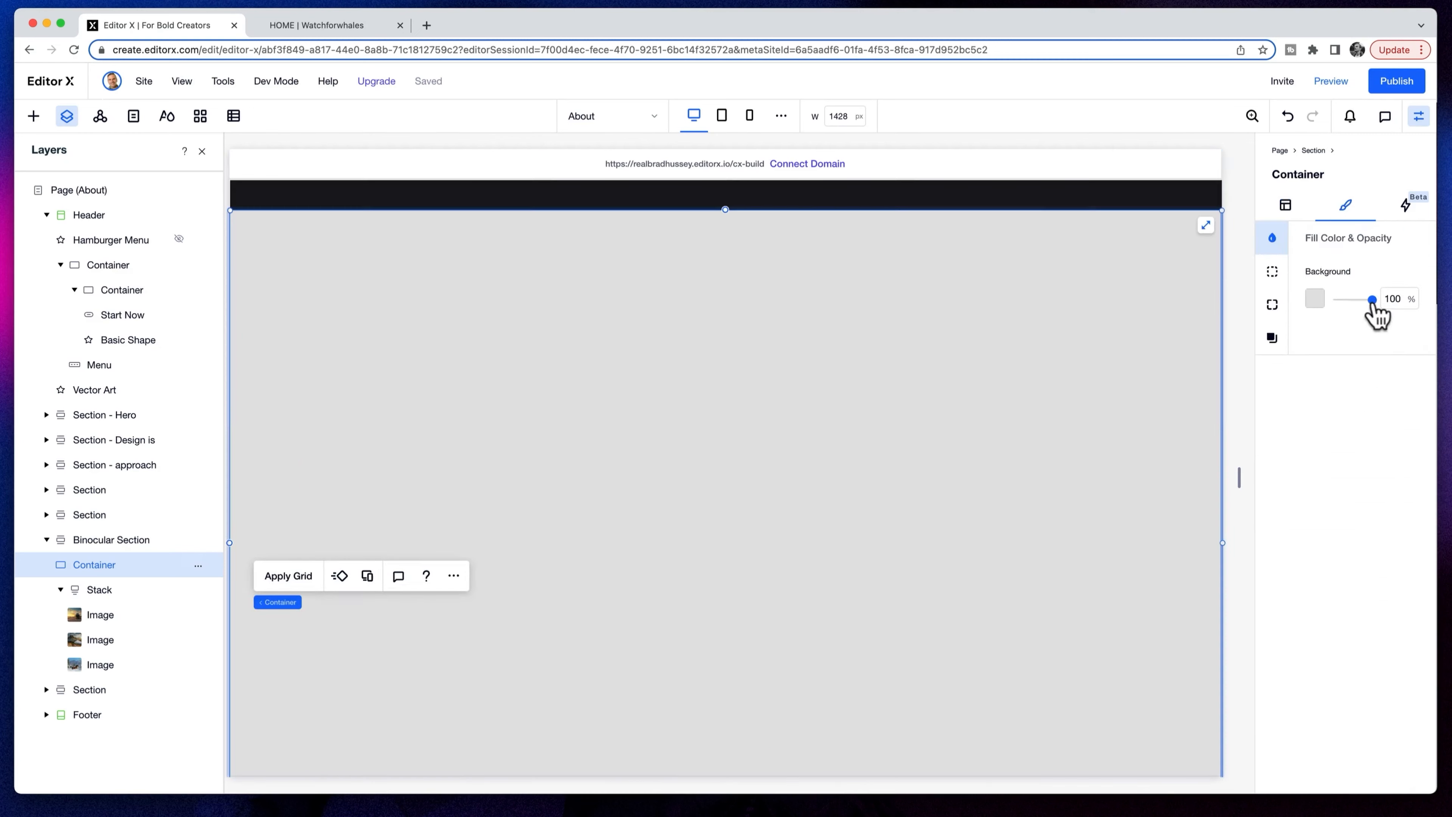
- Set the container's background opacity to 0% and add a two-line title reading "See the world / through a new lens" inside it
{"action": "left_click_drag", "start_coordinate": [1270, 311], "coordinate": [1320, 329]}
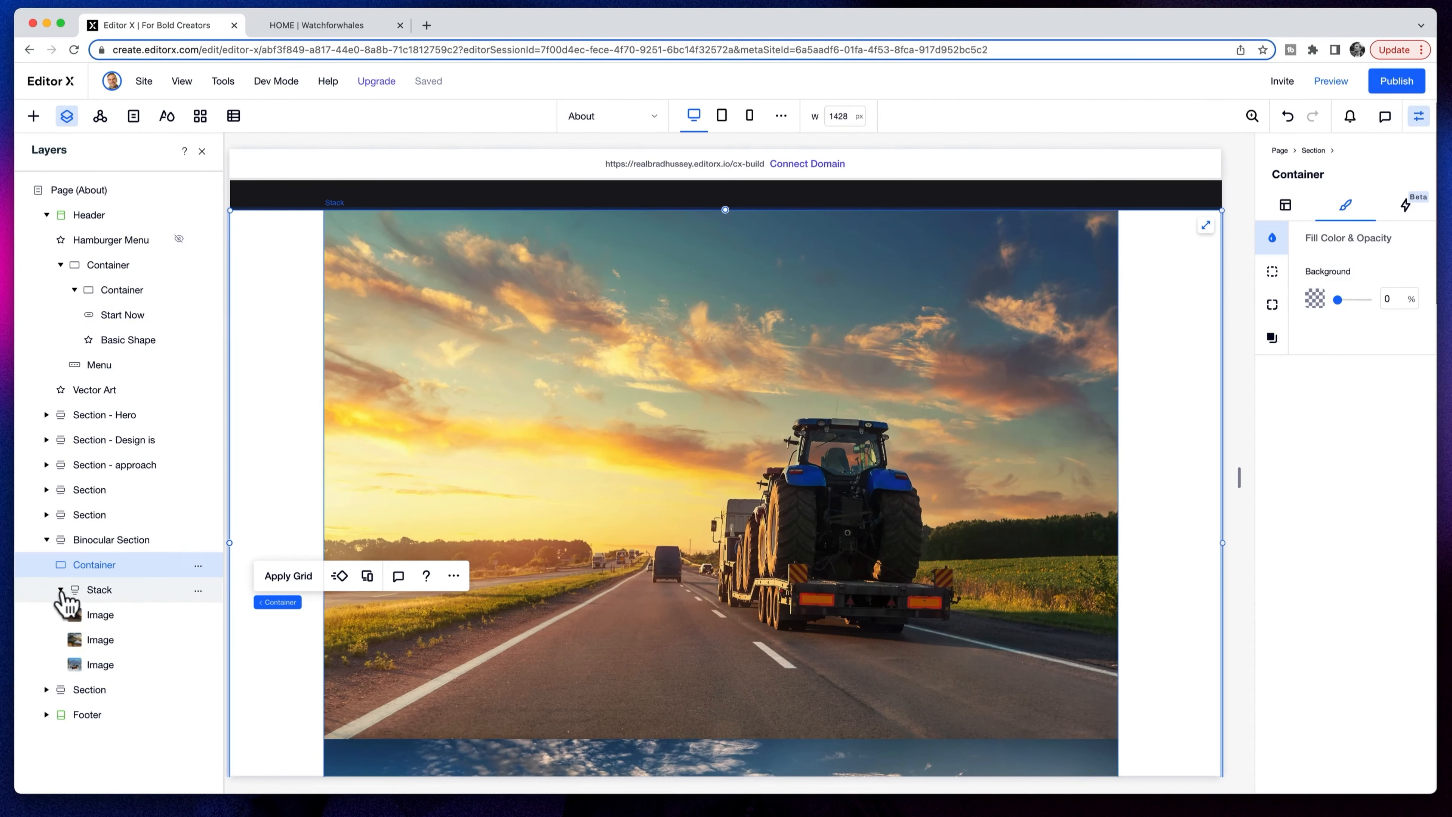
{"action": "left_click", "coordinate": [33, 116]}
{"action": "left_click_drag", "start_coordinate": [208, 233], "coordinate": [557, 318]}
{"action": "left_click", "coordinate": [554, 306]}
{"action": "type", "text": "See the world"}
{"action": "key", "text": "Return"}
{"action": "type", "text": "through a new lens"}
{"action": "key", "text": "super+a"}
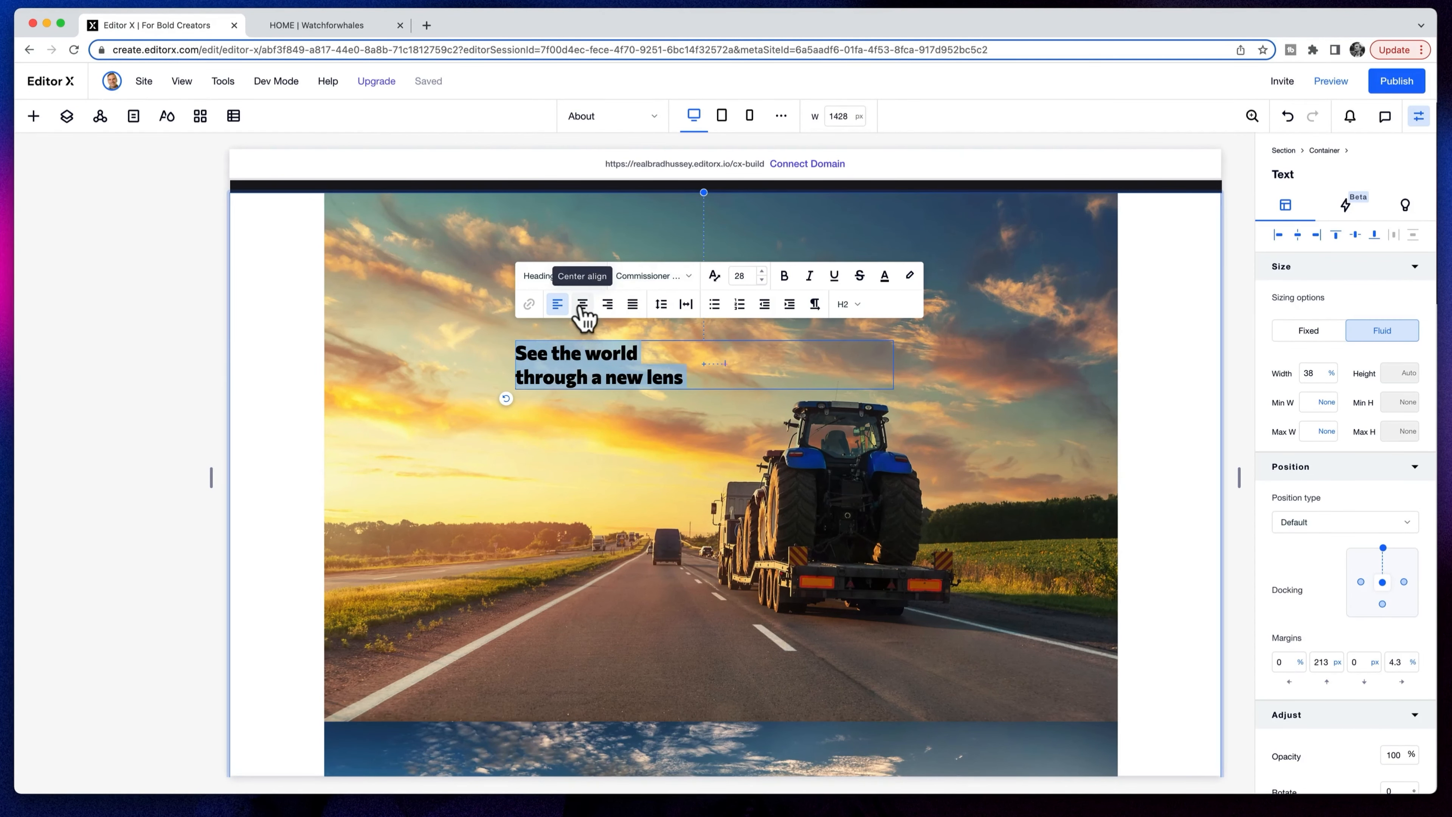
- Format the title as center-aligned white Heading 1 text at size 60
{"action": "left_click", "coordinate": [583, 307]}
{"action": "left_click", "coordinate": [885, 276]}
{"action": "left_click", "coordinate": [826, 373]}
{"action": "left_click", "coordinate": [595, 276]}
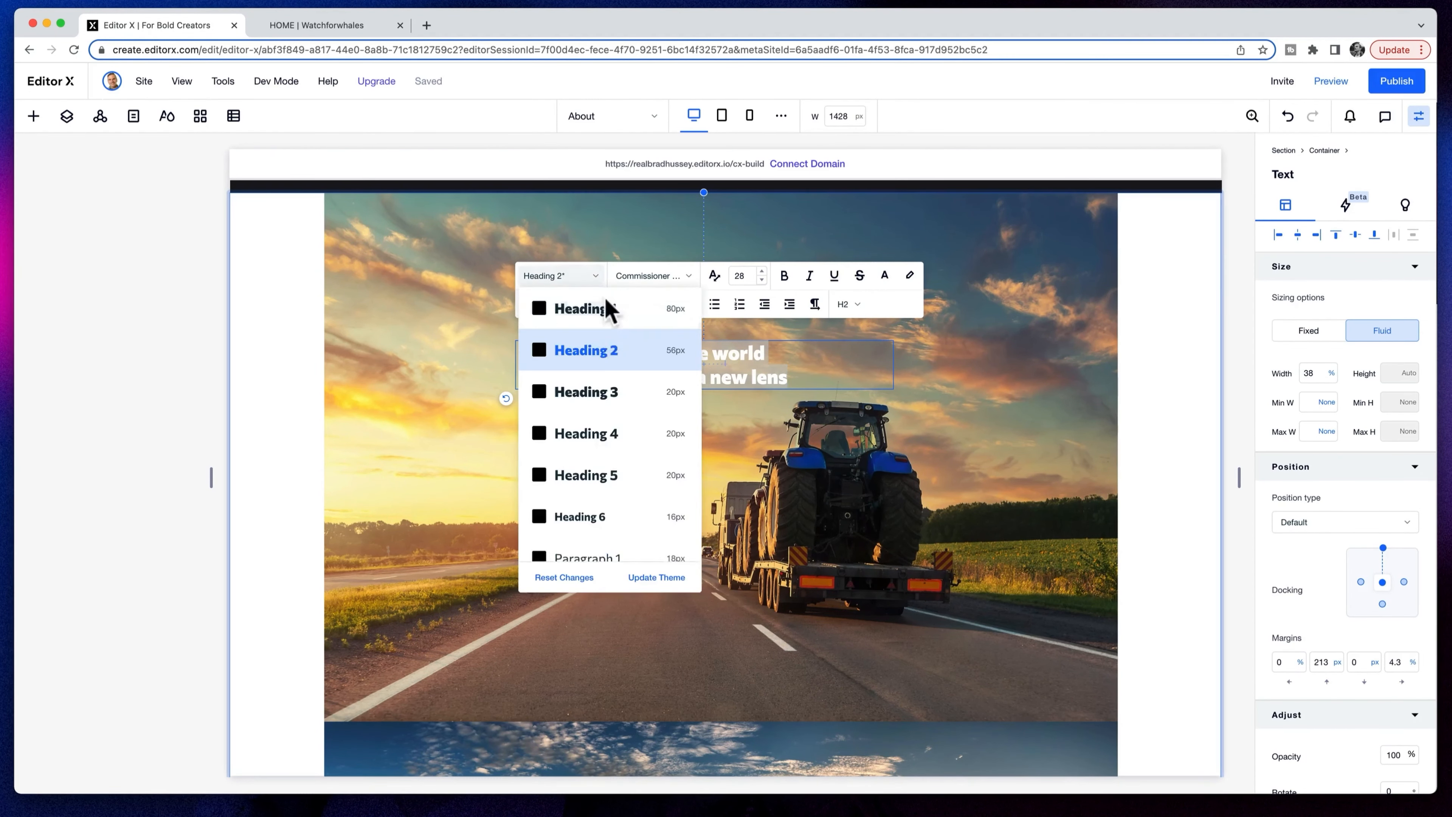
{"action": "left_click", "coordinate": [610, 309]}
{"action": "left_click", "coordinate": [741, 276]}
{"action": "type", "text": "60"}
{"action": "key", "text": "Return"}
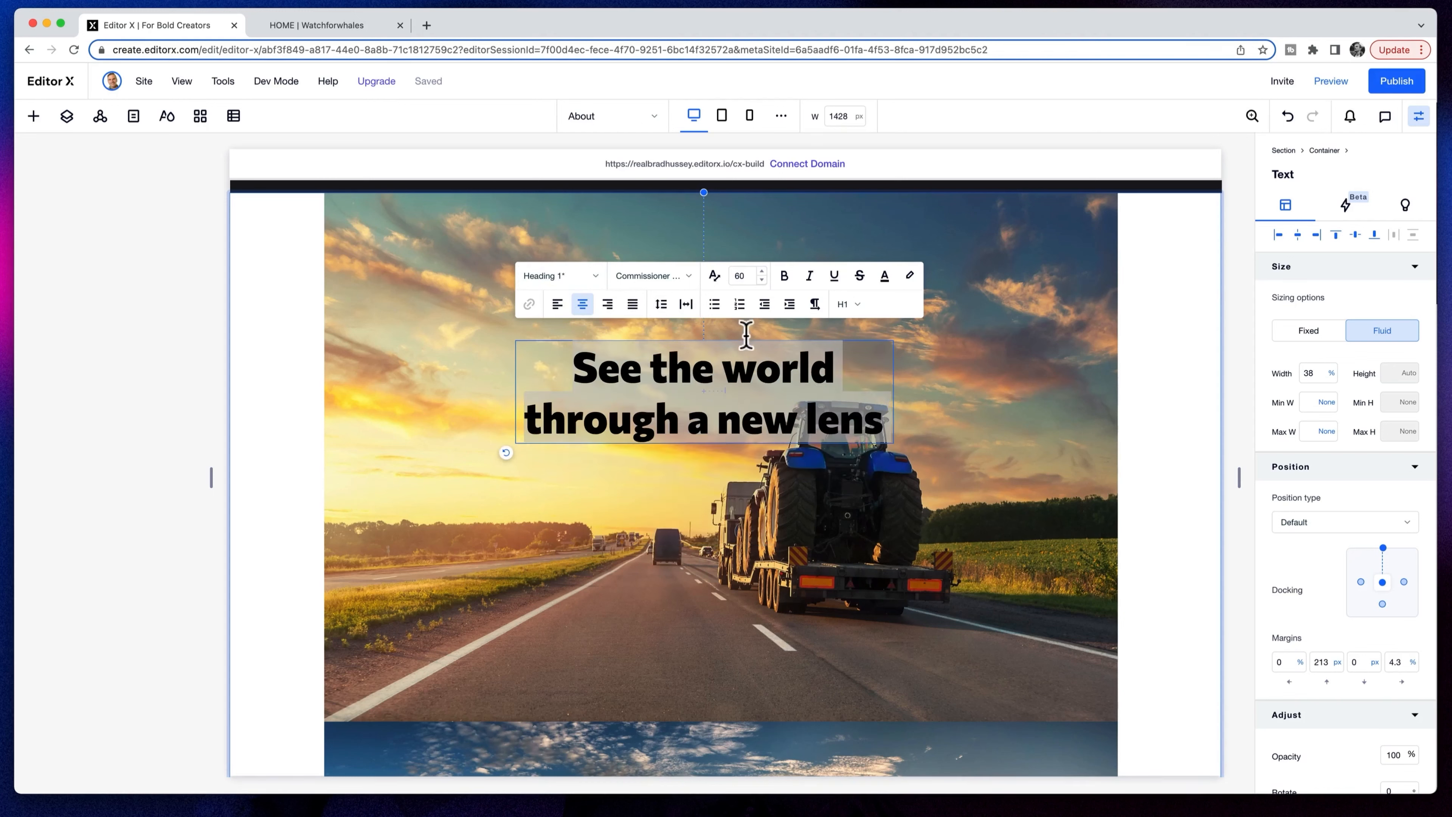
{"action": "left_click", "coordinate": [885, 275]}
{"action": "left_click", "coordinate": [827, 373]}
- Add the mask.png image from the site files to the Binocular Section's container
{"action": "left_click", "coordinate": [67, 115]}
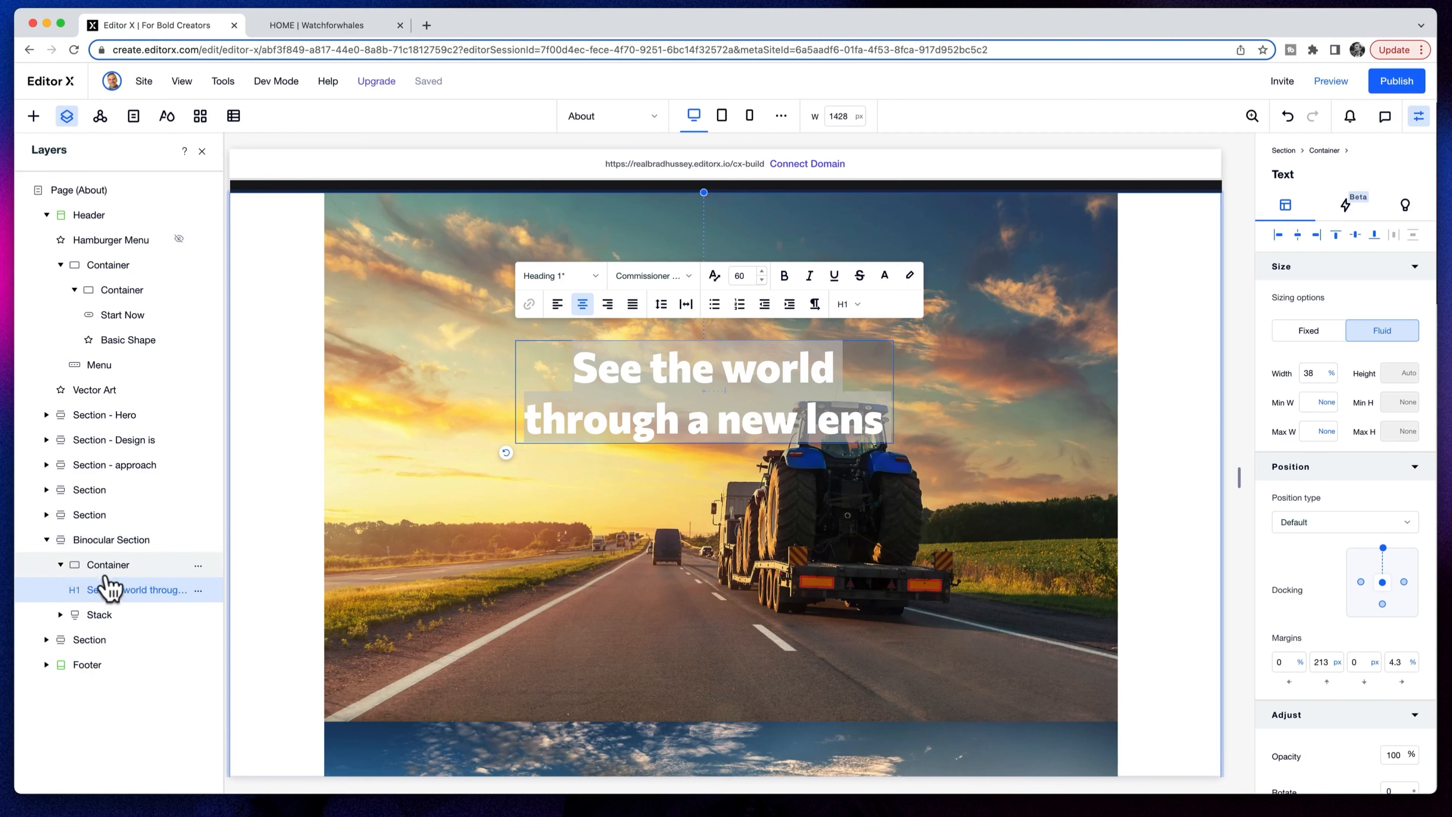
{"action": "left_click", "coordinate": [121, 572]}
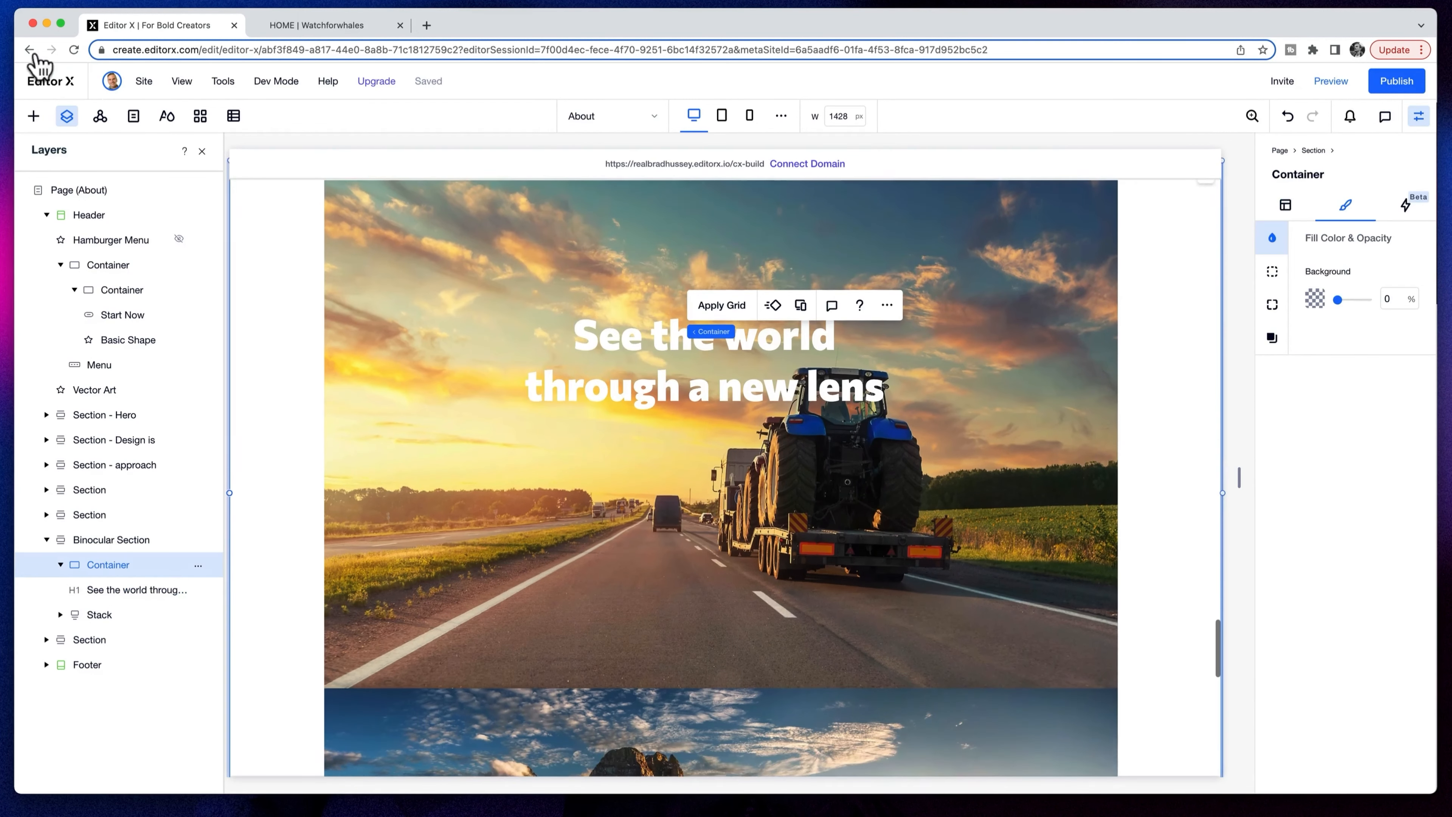
{"action": "left_click", "coordinate": [33, 115]}
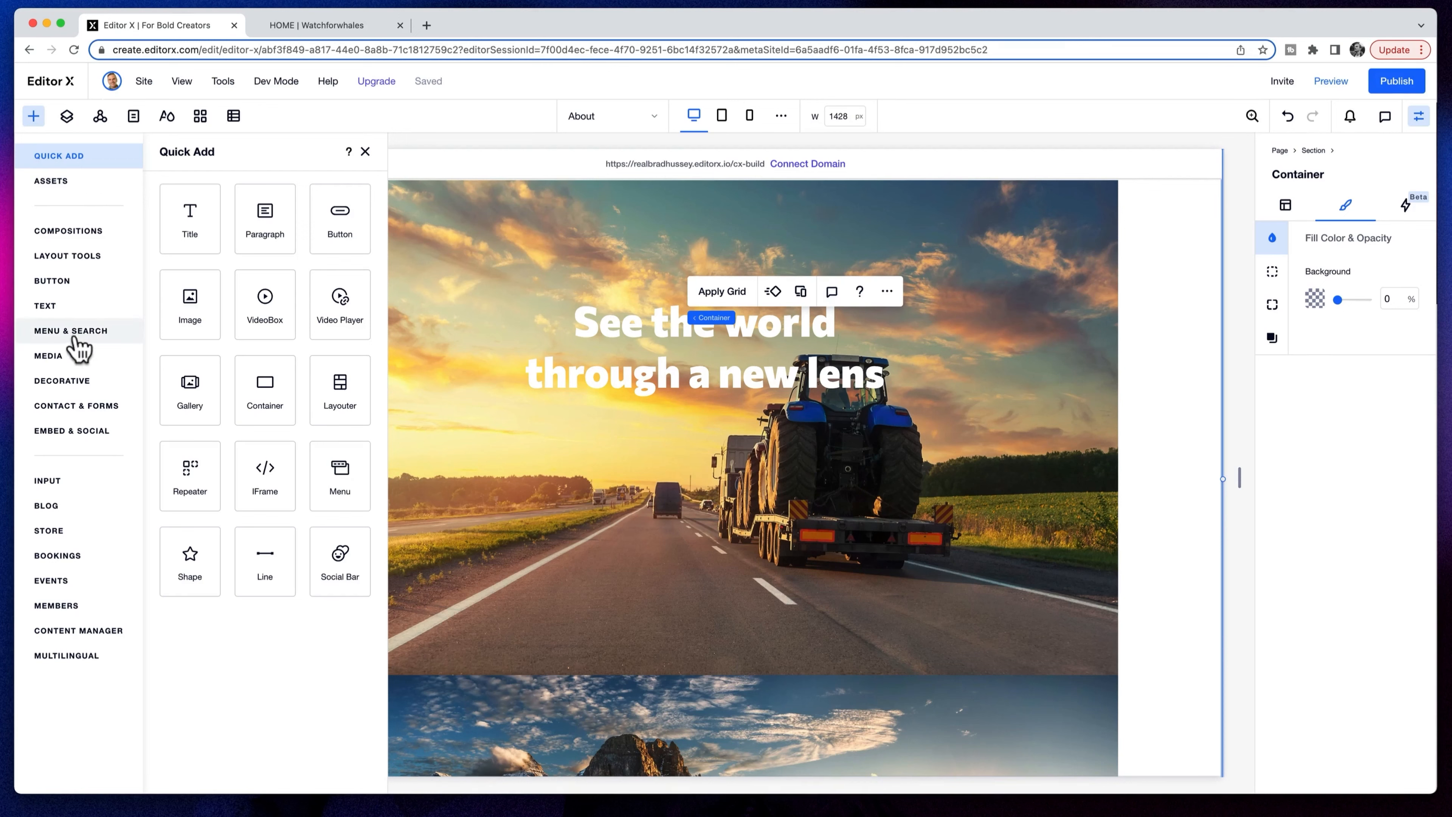
{"action": "left_click", "coordinate": [52, 355]}
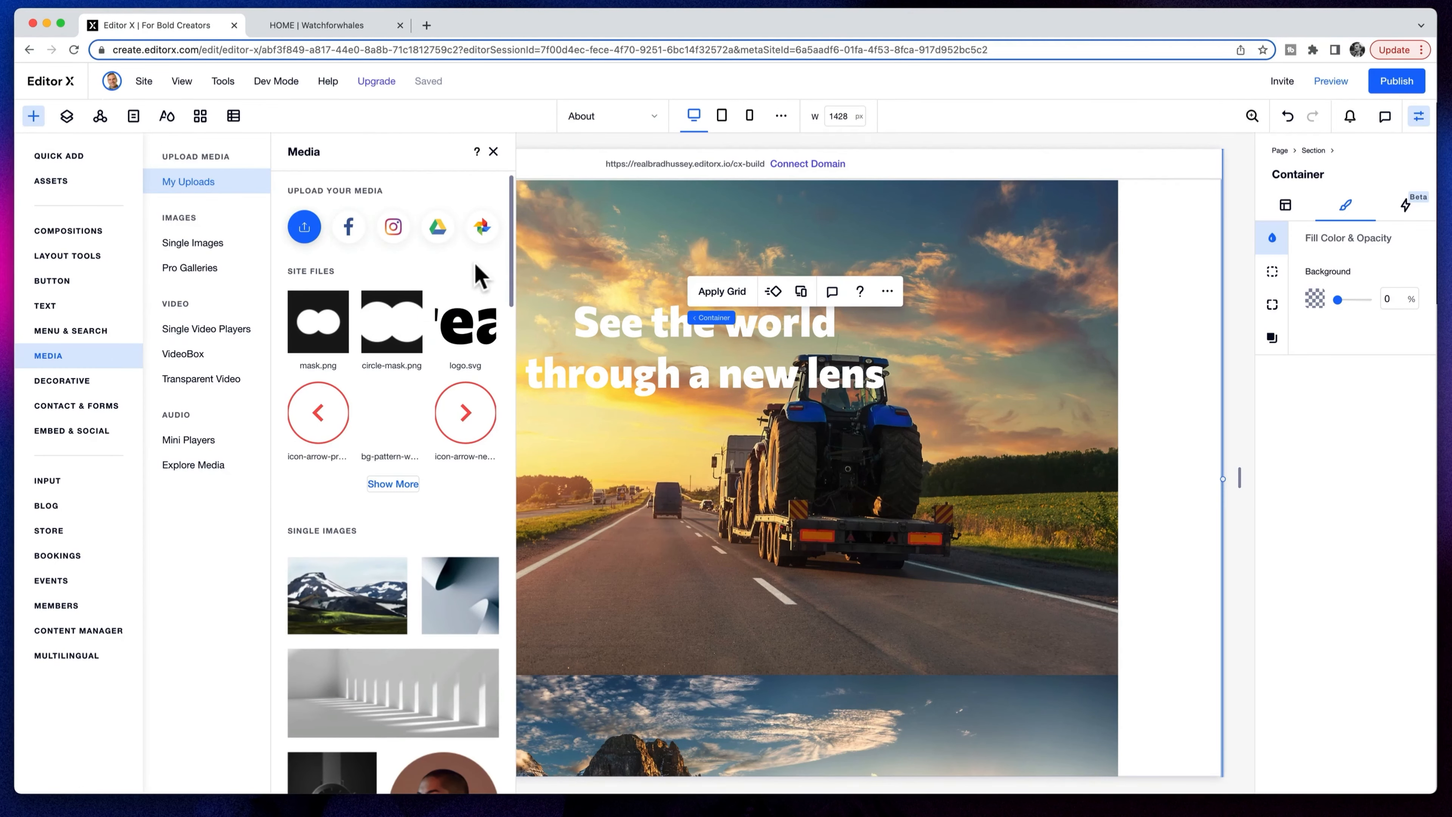
{"action": "mouse_move", "coordinate": [345, 350]}
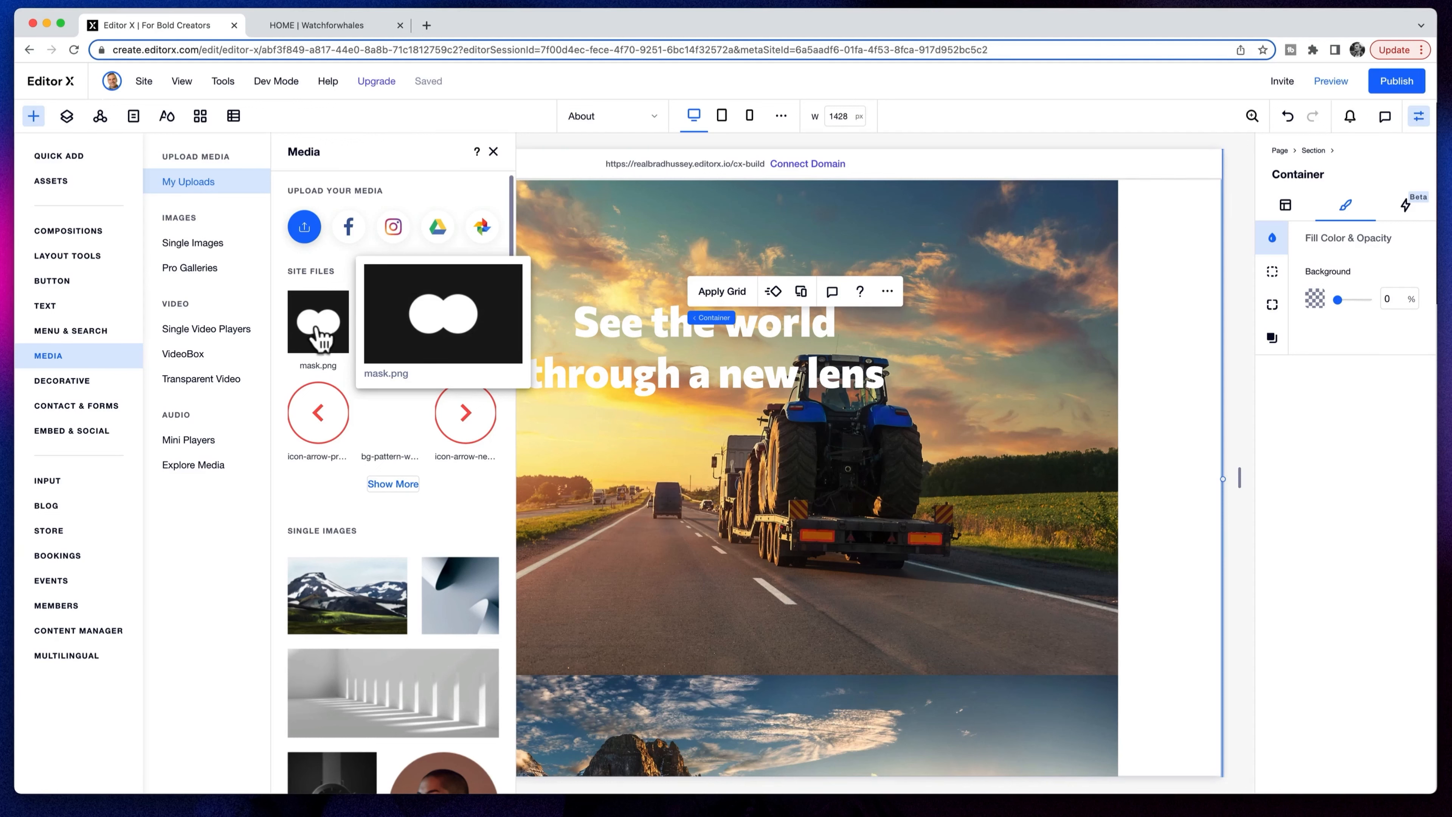
{"action": "left_click", "coordinate": [304, 333]}
{"action": "left_click_drag", "start_coordinate": [475, 350], "coordinate": [490, 247]}
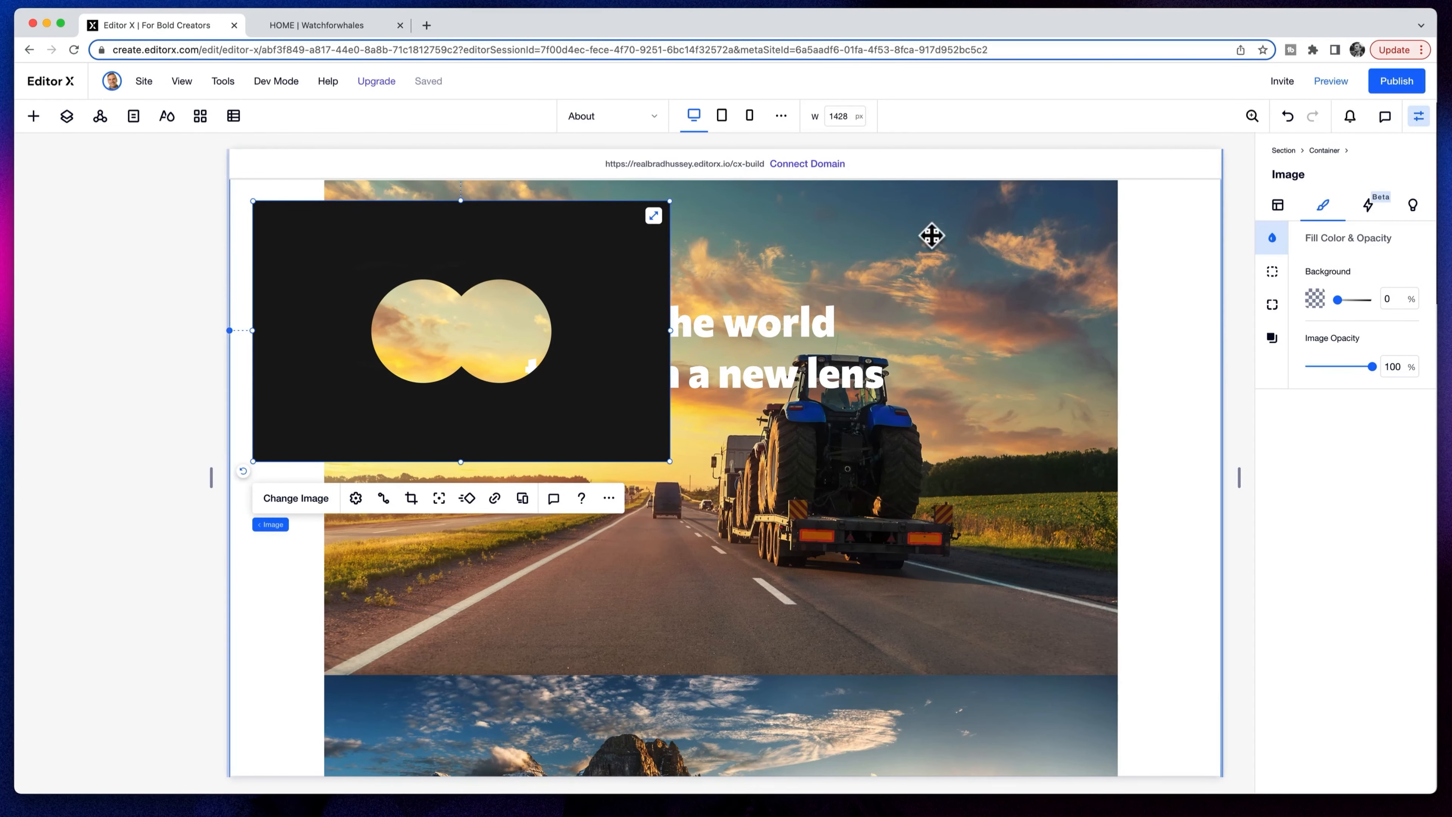
- Stretch the mask image to fill the container, keeping it behind the title
{"action": "left_click", "coordinate": [66, 115]}
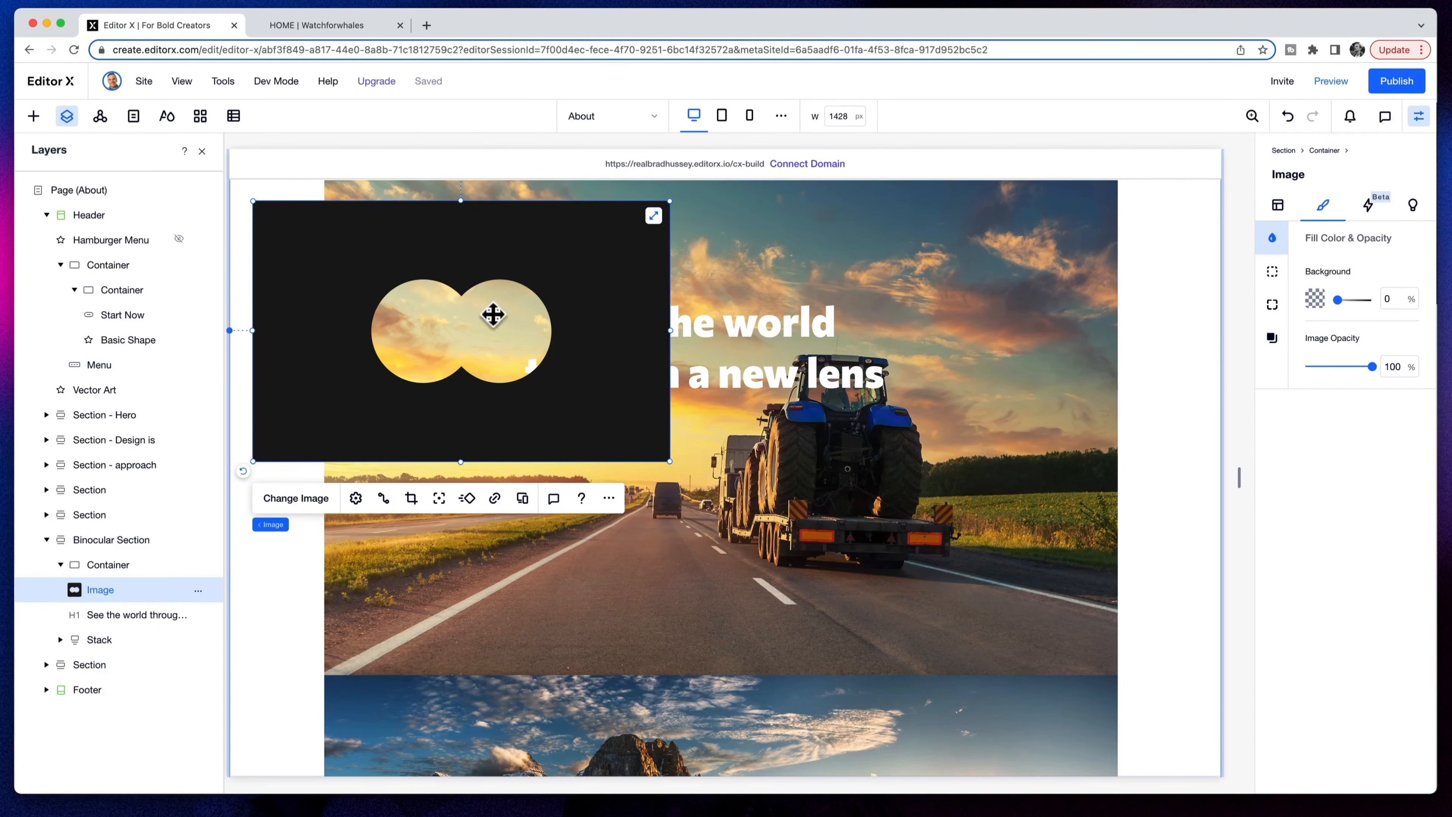
{"action": "left_click", "coordinate": [654, 218]}
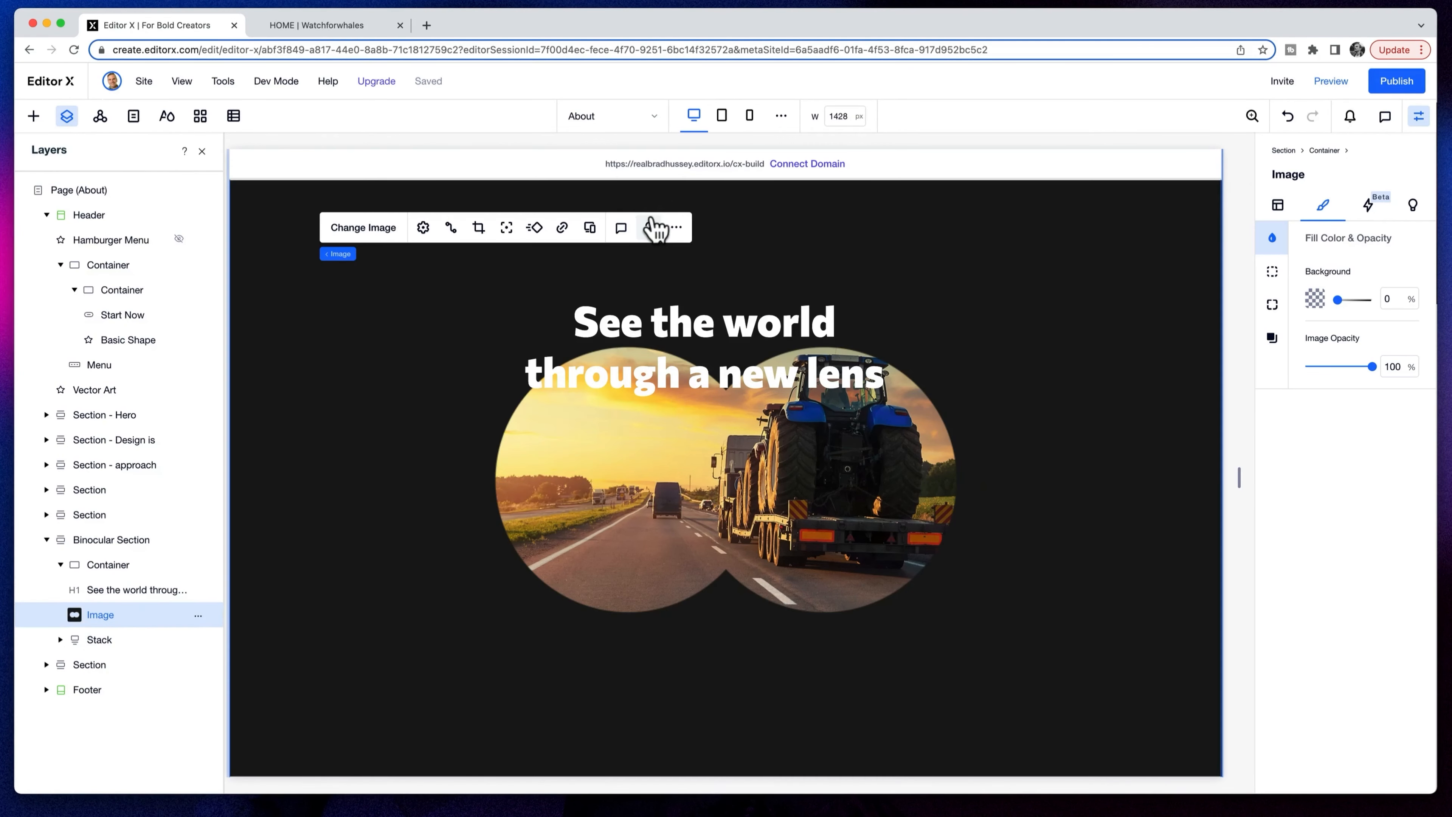
- Center the title horizontally and vertically within the container
{"action": "left_click", "coordinate": [762, 328]}
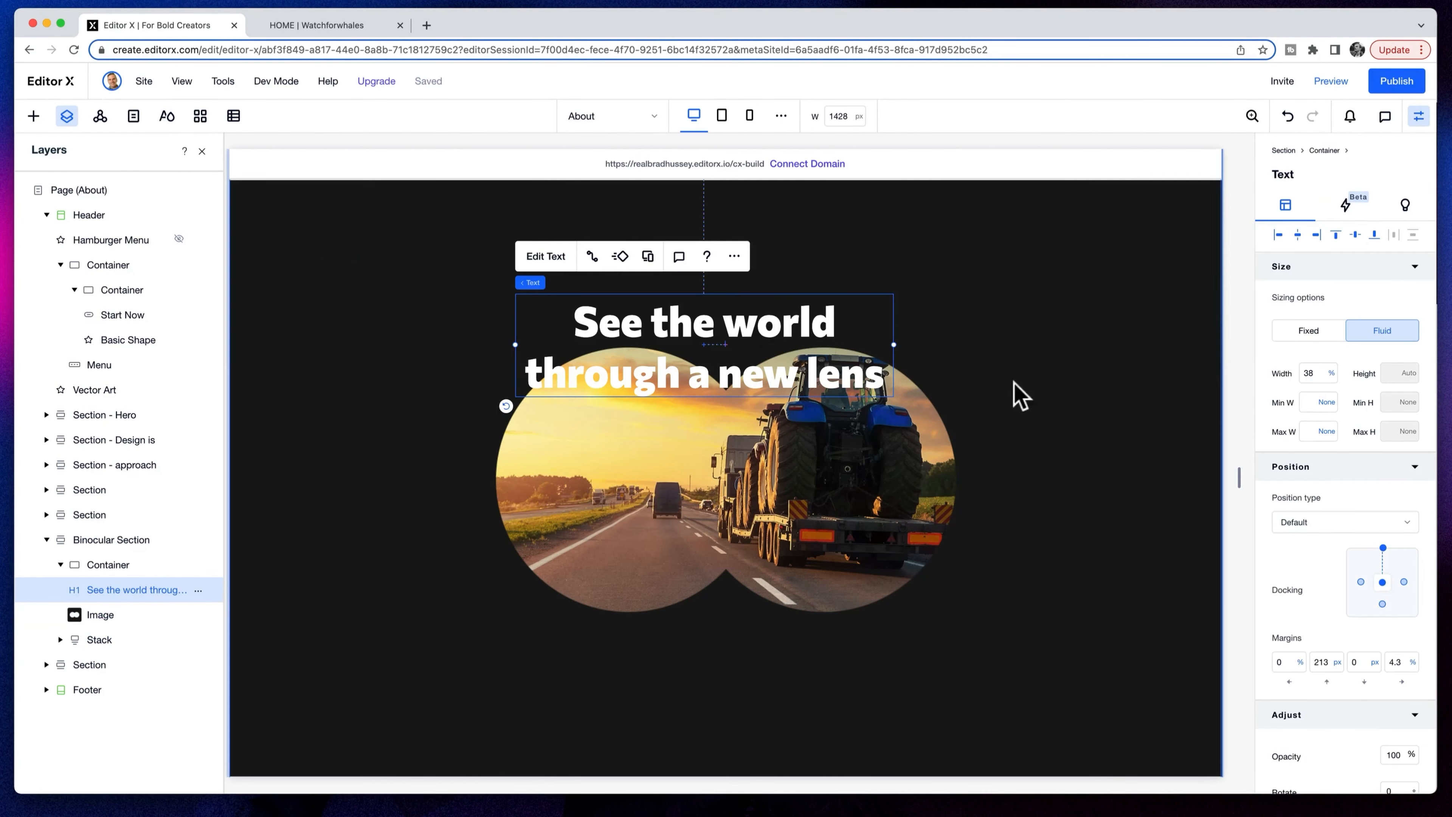
{"action": "left_click", "coordinate": [1356, 235]}
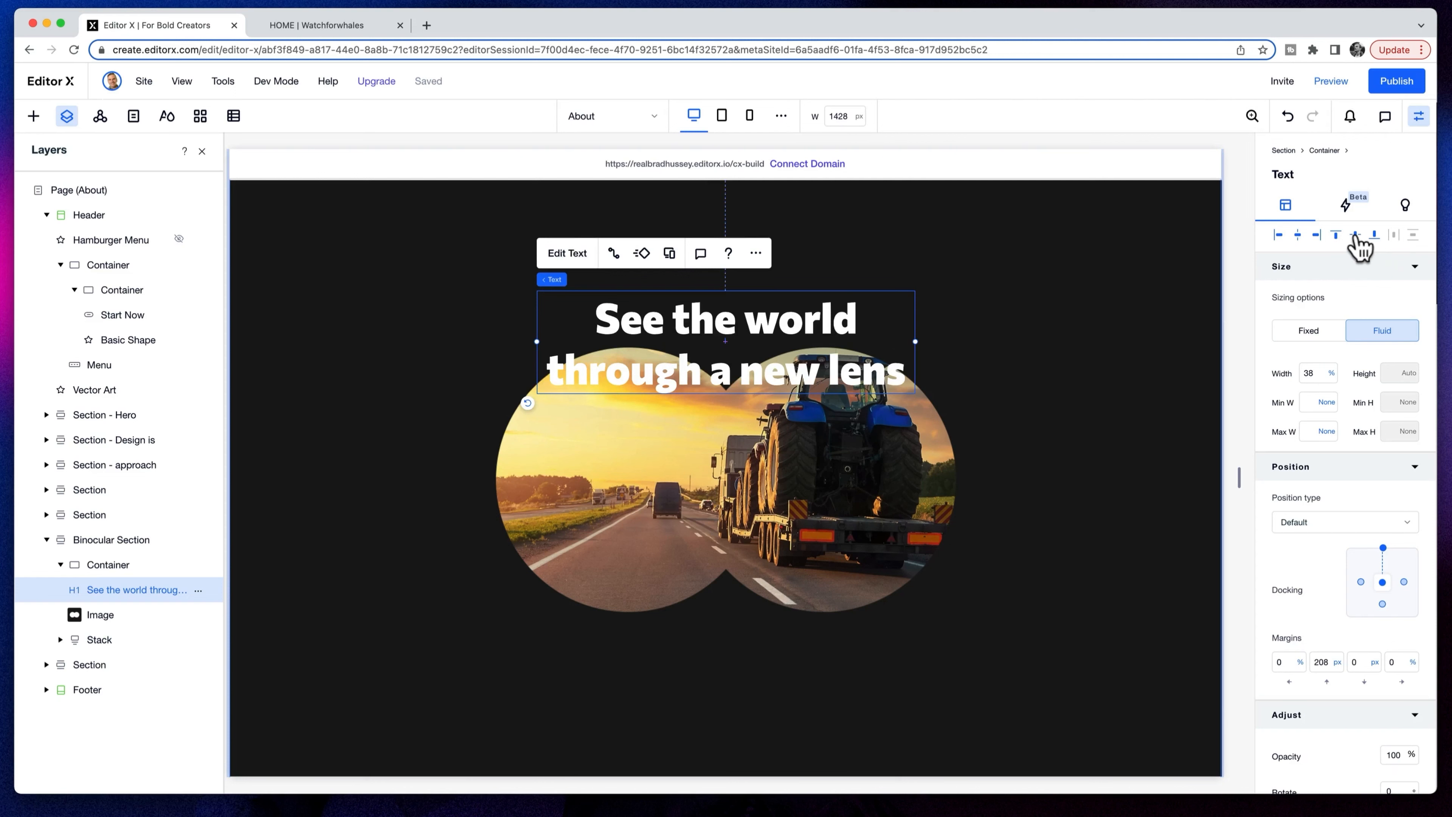
{"action": "left_click", "coordinate": [920, 507]}
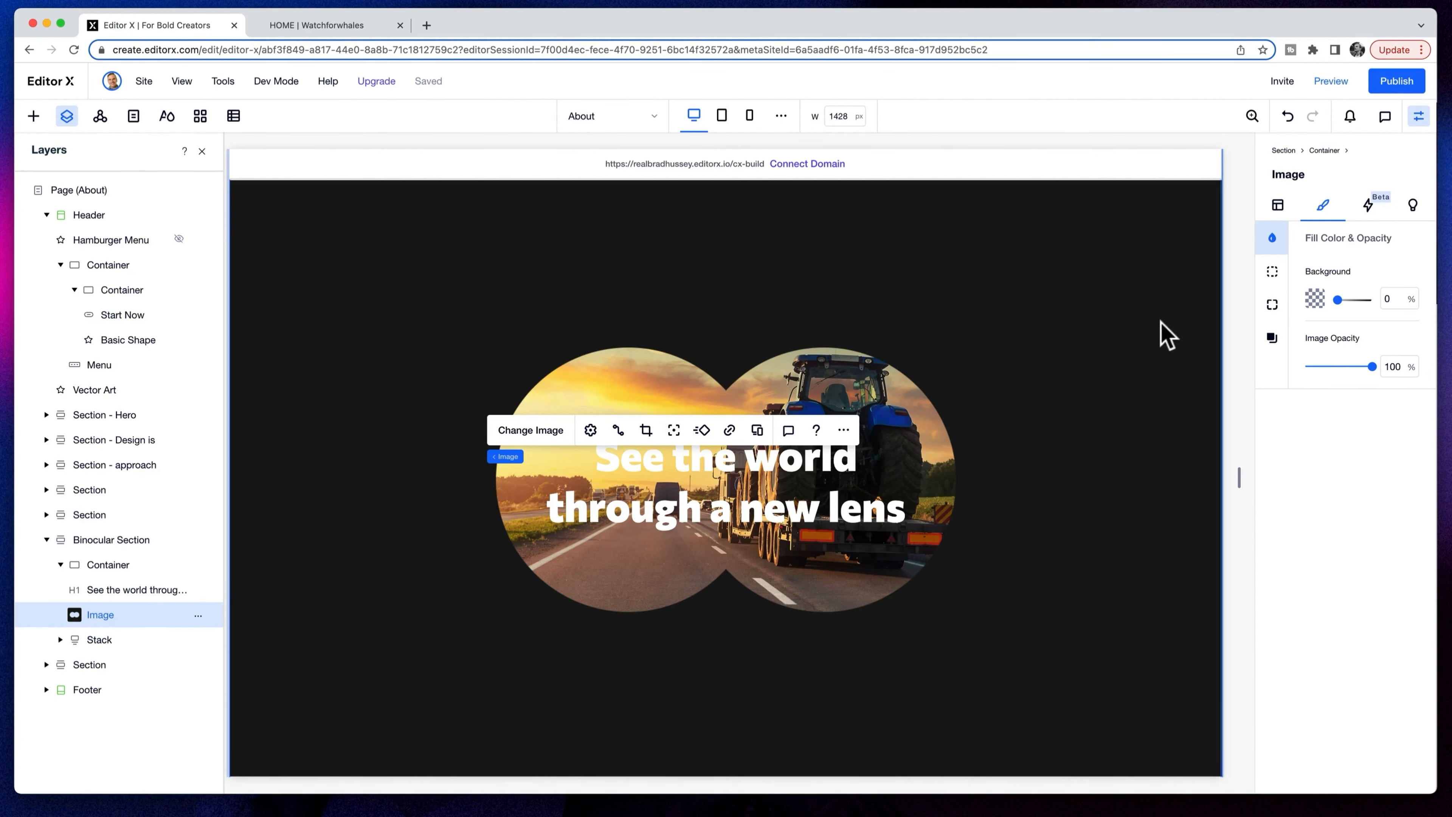
- Change the position type of the Binocular Section's container to Sticky
{"action": "scroll", "coordinate": [1125, 377], "scroll_direction": "down", "scroll_amount": 3}
{"action": "scroll", "coordinate": [1125, 378], "scroll_direction": "up", "scroll_amount": 3}
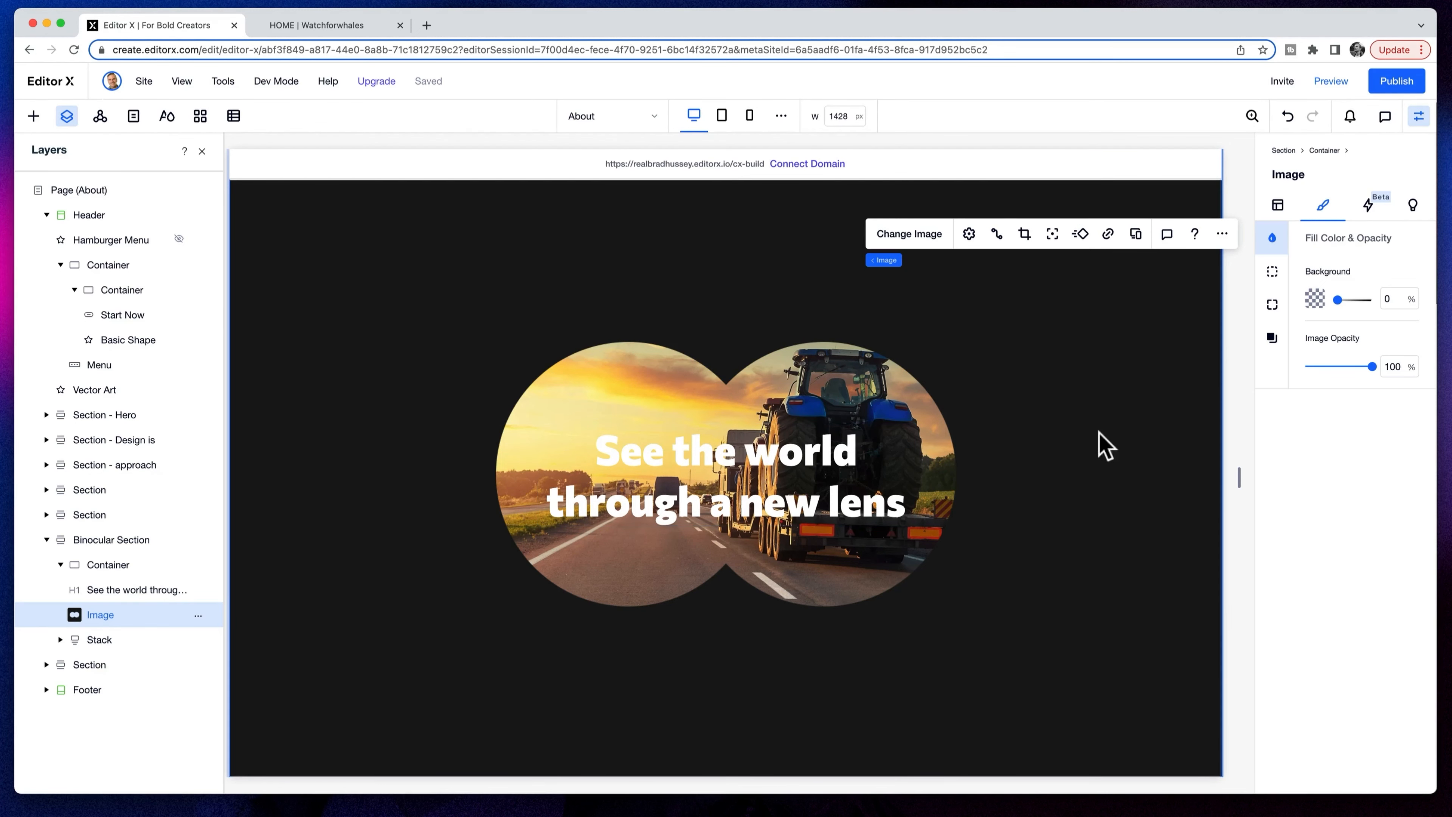
{"action": "scroll", "coordinate": [1109, 452], "scroll_direction": "down", "scroll_amount": 10}
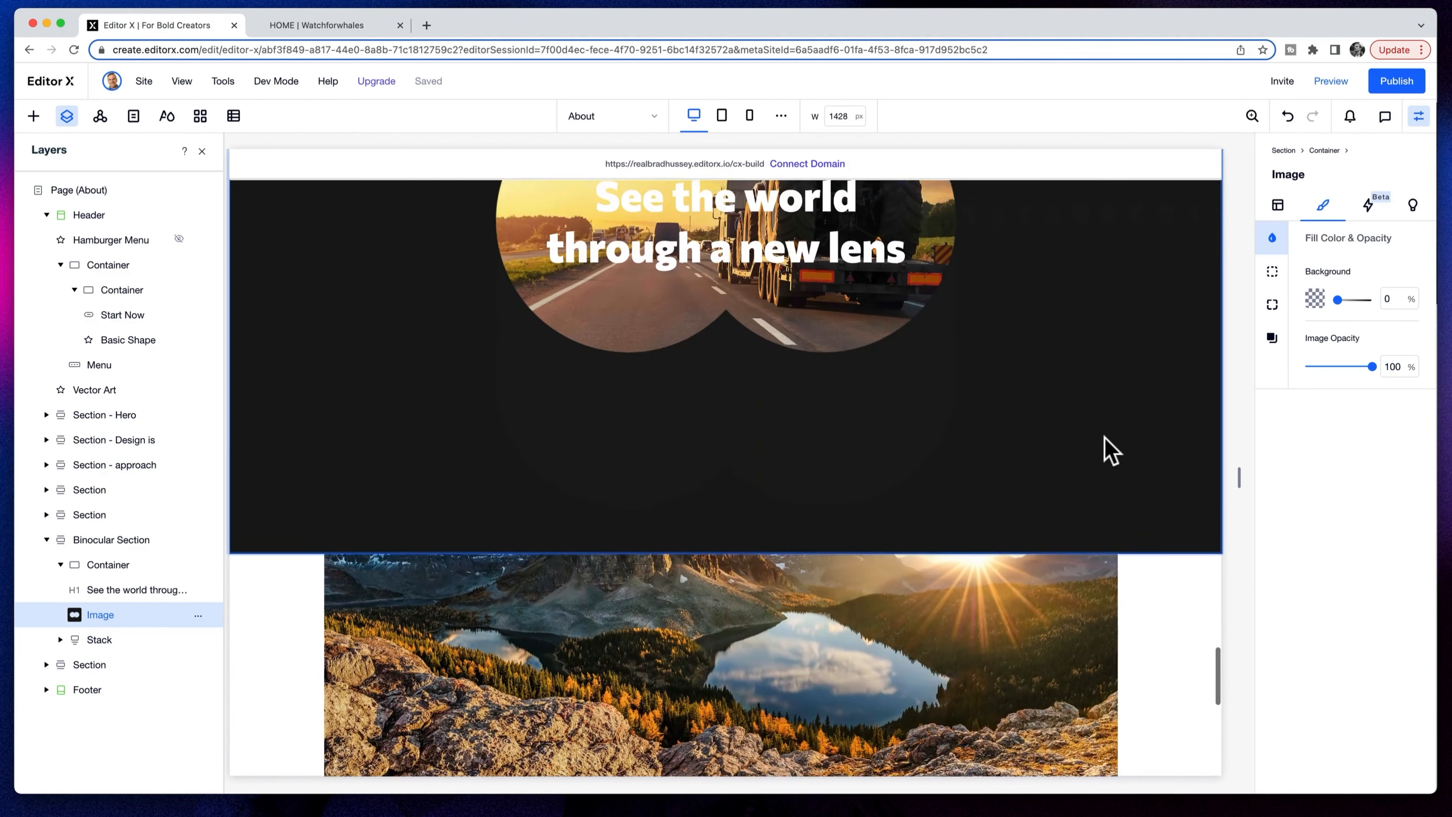
{"action": "scroll", "coordinate": [1109, 439], "scroll_direction": "down", "scroll_amount": 6}
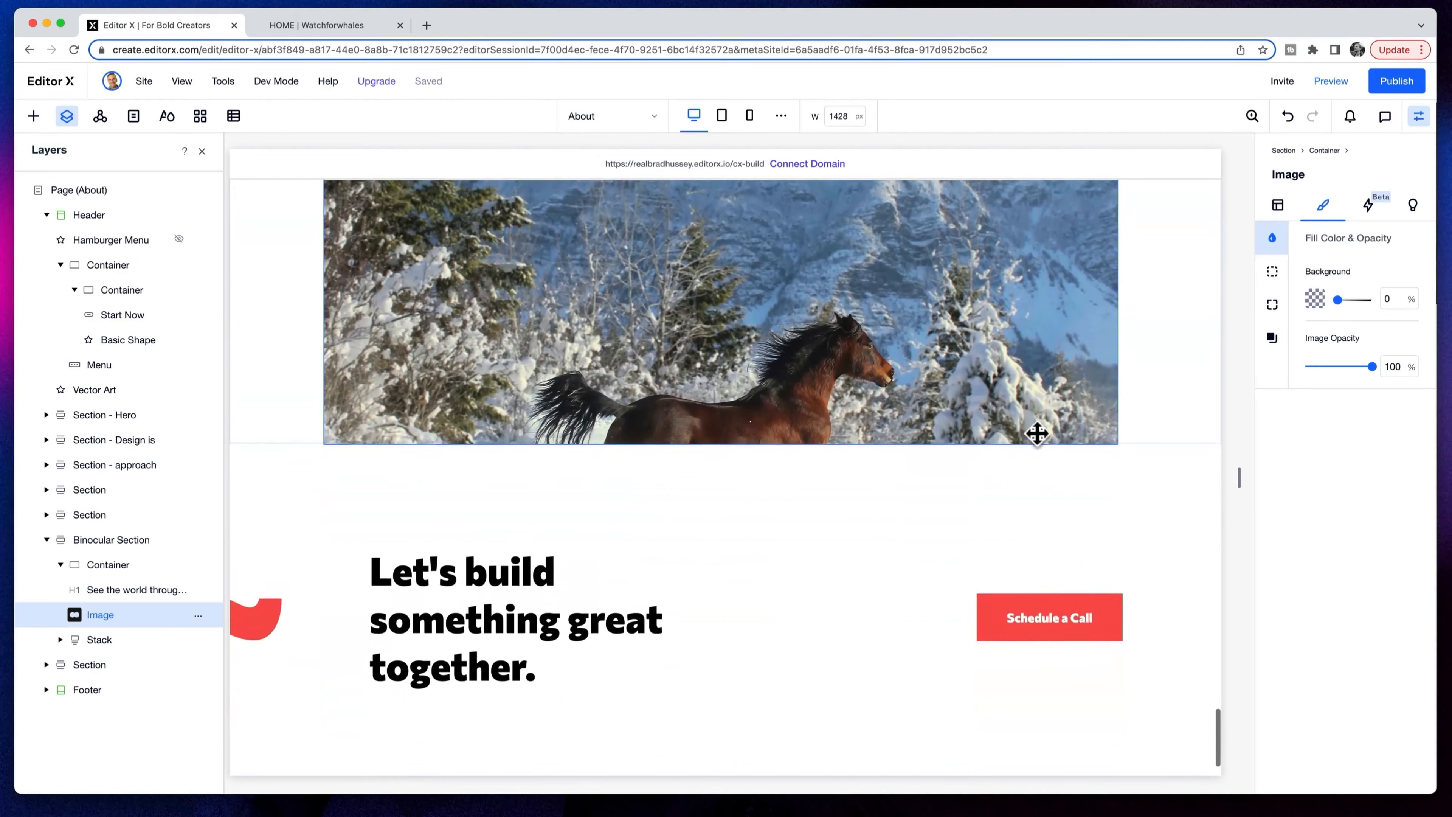
{"action": "left_click", "coordinate": [987, 400]}
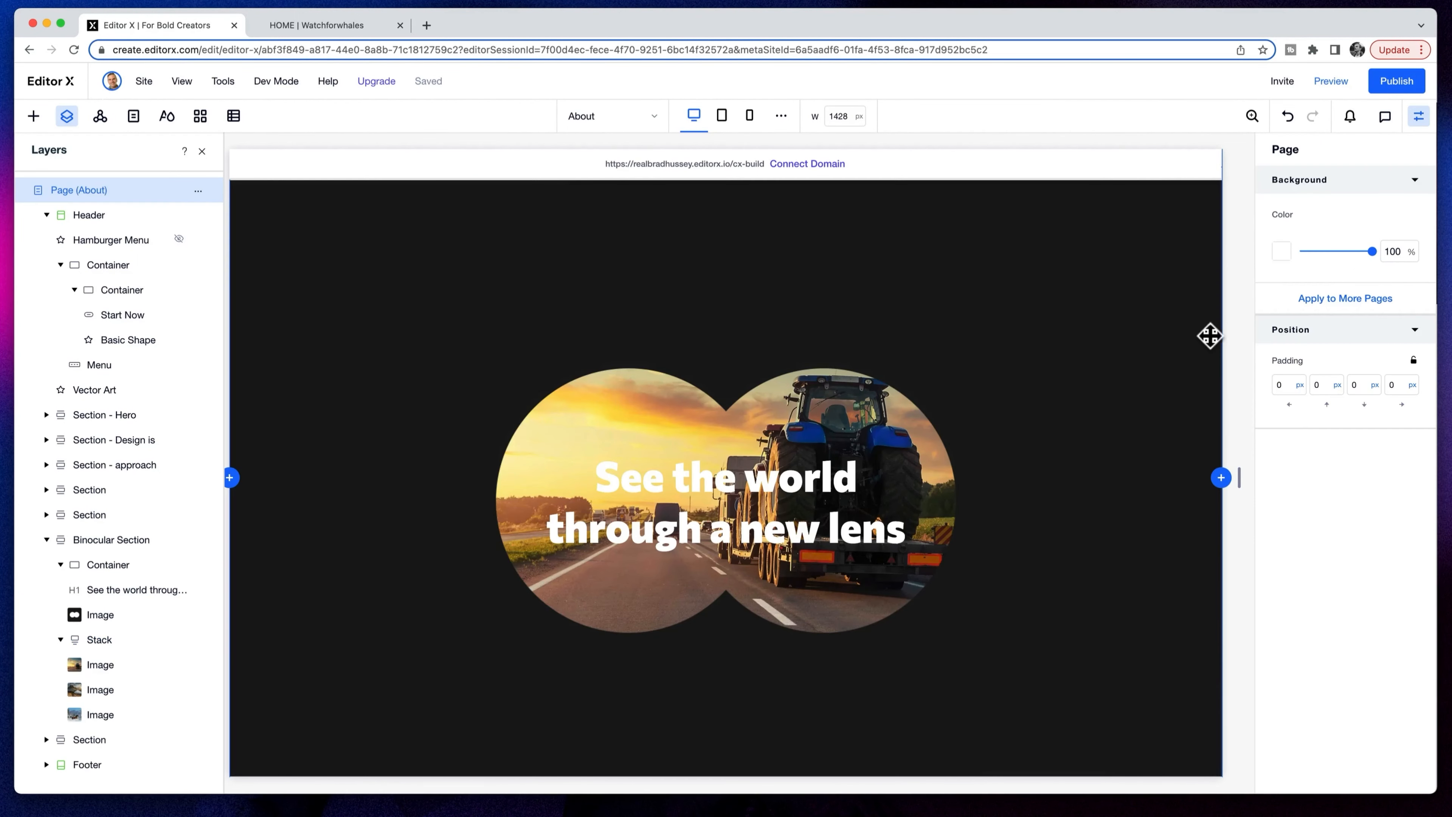
{"action": "left_click", "coordinate": [1047, 413]}
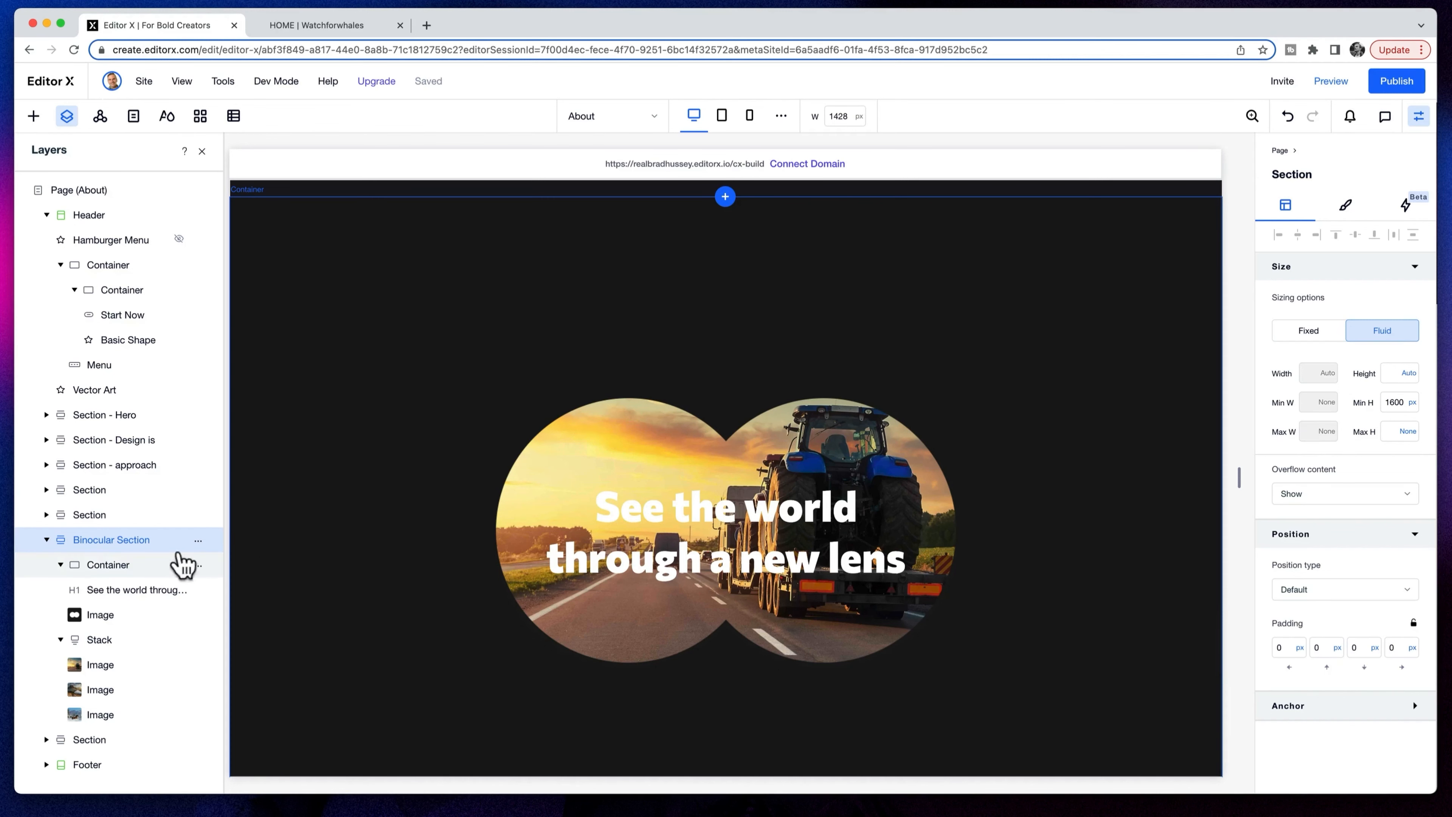
{"action": "left_click", "coordinate": [114, 566]}
{"action": "scroll", "coordinate": [811, 328], "scroll_direction": "down", "scroll_amount": 2}
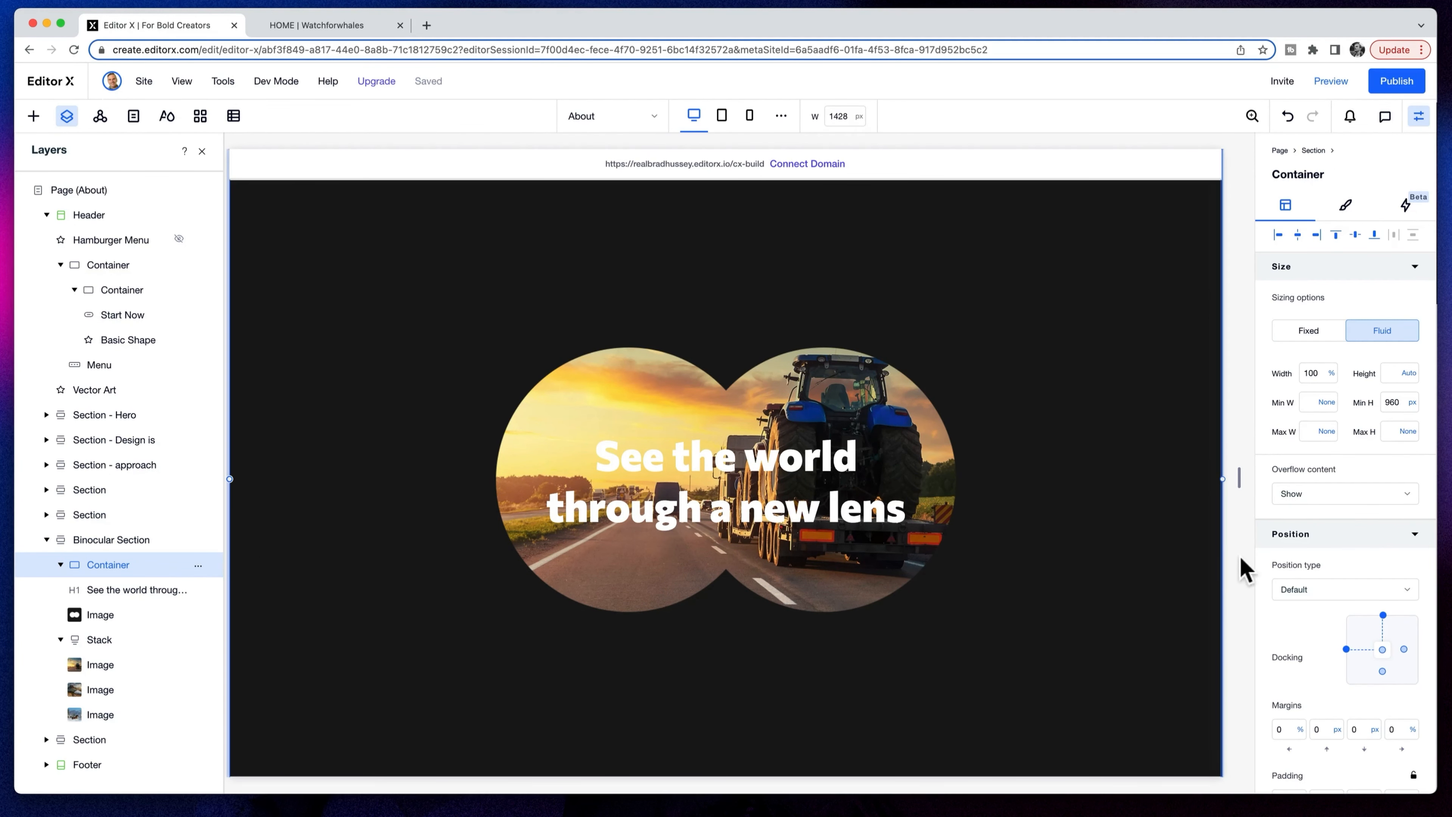
{"action": "scroll", "coordinate": [1287, 544], "scroll_direction": "down", "scroll_amount": 1}
{"action": "left_click", "coordinate": [1326, 548]}
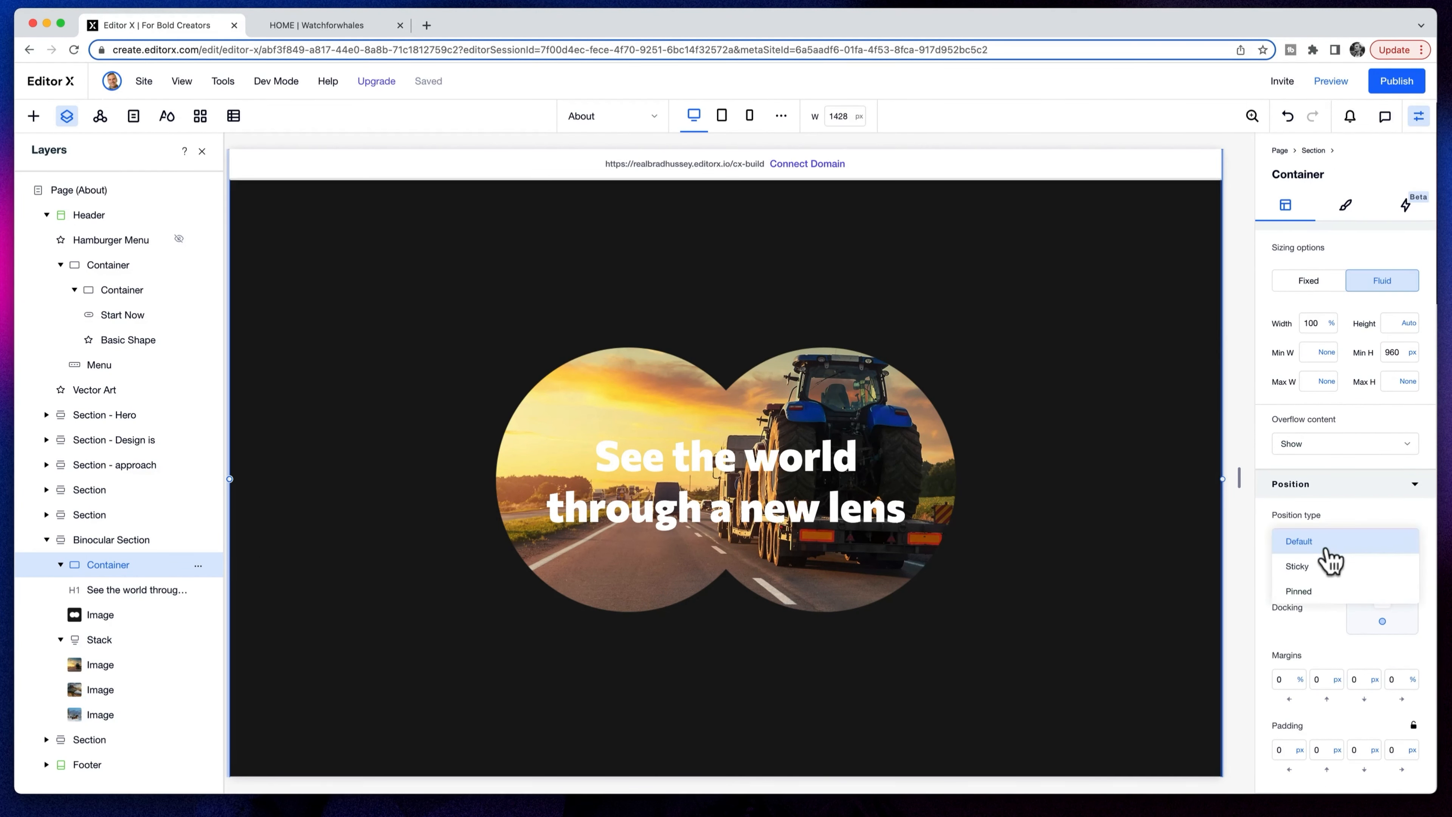
{"action": "left_click", "coordinate": [1315, 566]}
{"action": "scroll", "coordinate": [1312, 589], "scroll_direction": "down", "scroll_amount": 2}
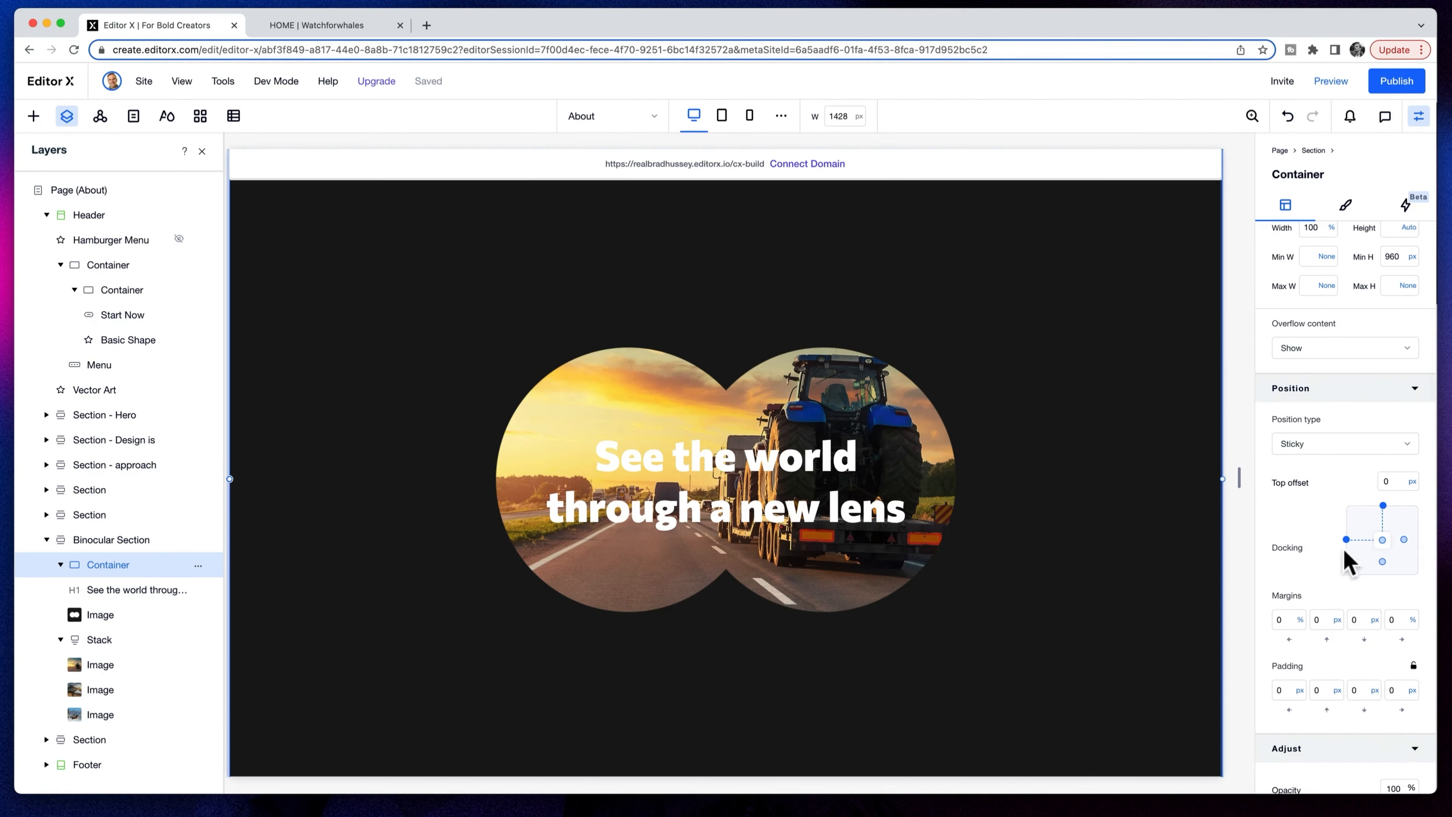
- Preview the About page and examine how the images pass behind the sticky binocular mask up to the section's end
{"action": "left_click", "coordinate": [1331, 81]}
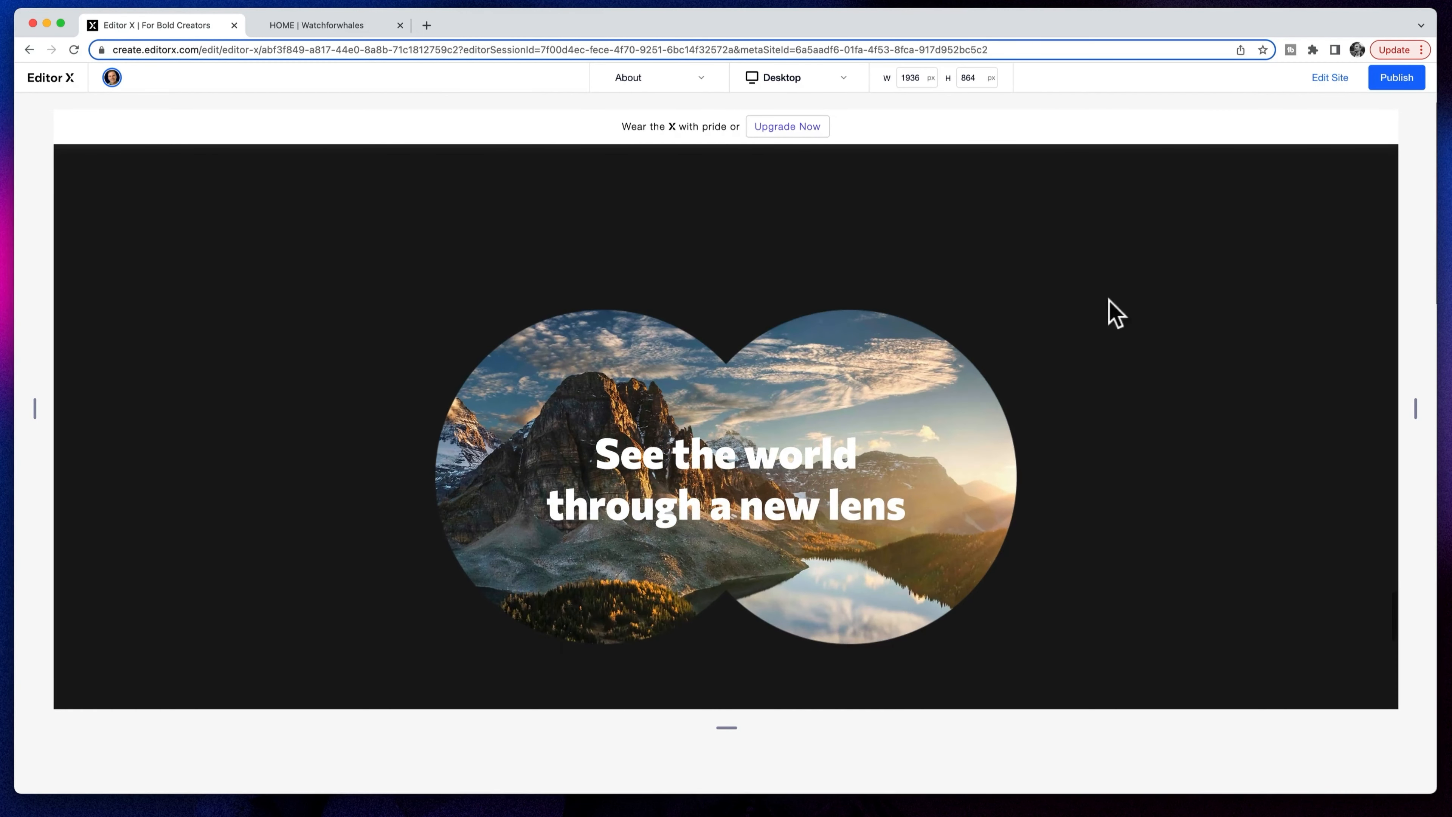
{"action": "scroll", "coordinate": [1214, 373], "scroll_direction": "down", "scroll_amount": 2}
{"action": "scroll", "coordinate": [1213, 373], "scroll_direction": "down", "scroll_amount": 2}
{"action": "scroll", "coordinate": [1214, 373], "scroll_direction": "up", "scroll_amount": 1}
{"action": "scroll", "coordinate": [1214, 373], "scroll_direction": "down", "scroll_amount": 3}
{"action": "scroll", "coordinate": [1210, 364], "scroll_direction": "down", "scroll_amount": 3}
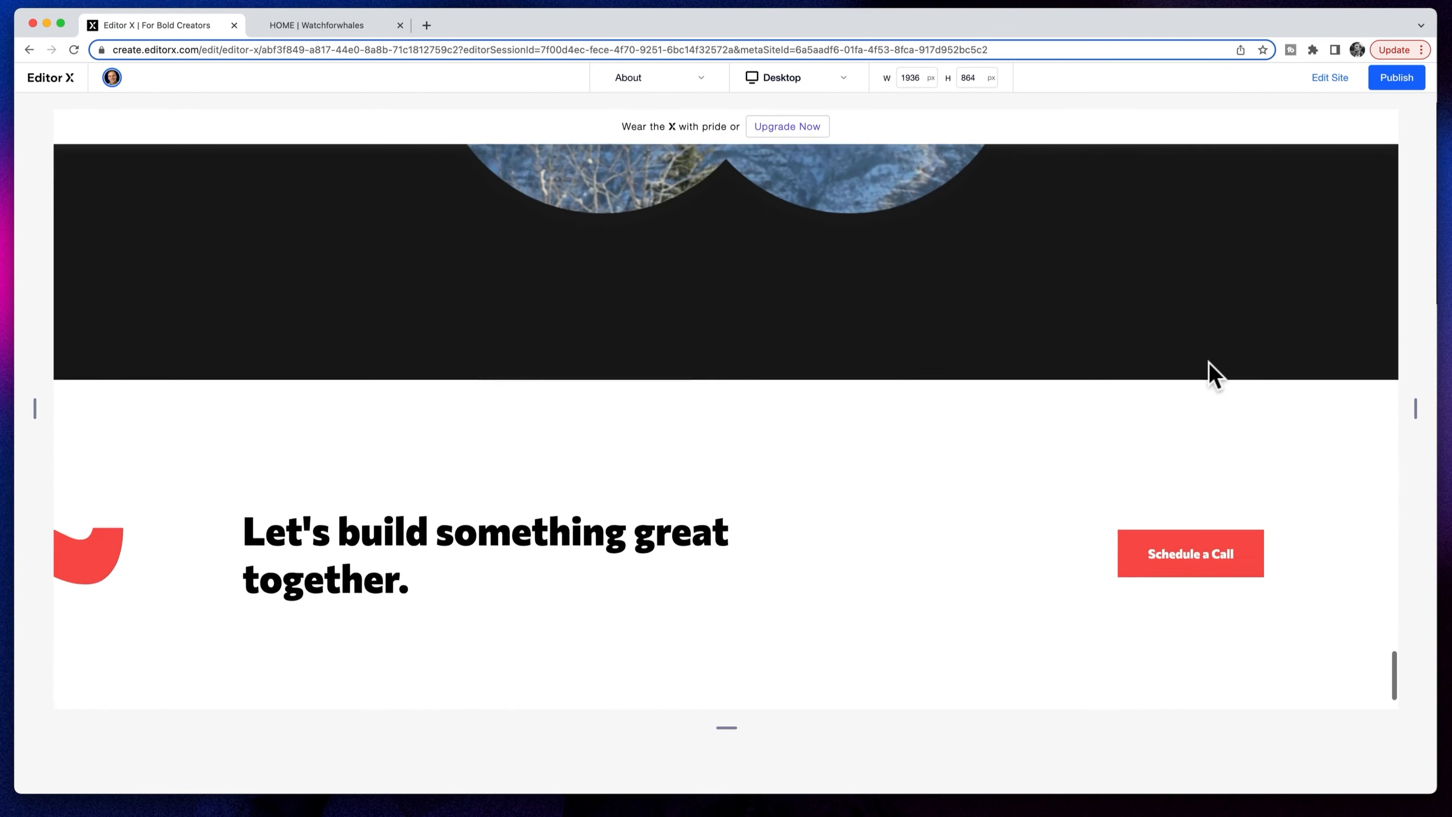
{"action": "scroll", "coordinate": [1210, 364], "scroll_direction": "up", "scroll_amount": 5}
{"action": "scroll", "coordinate": [806, 466], "scroll_direction": "up", "scroll_amount": 2}
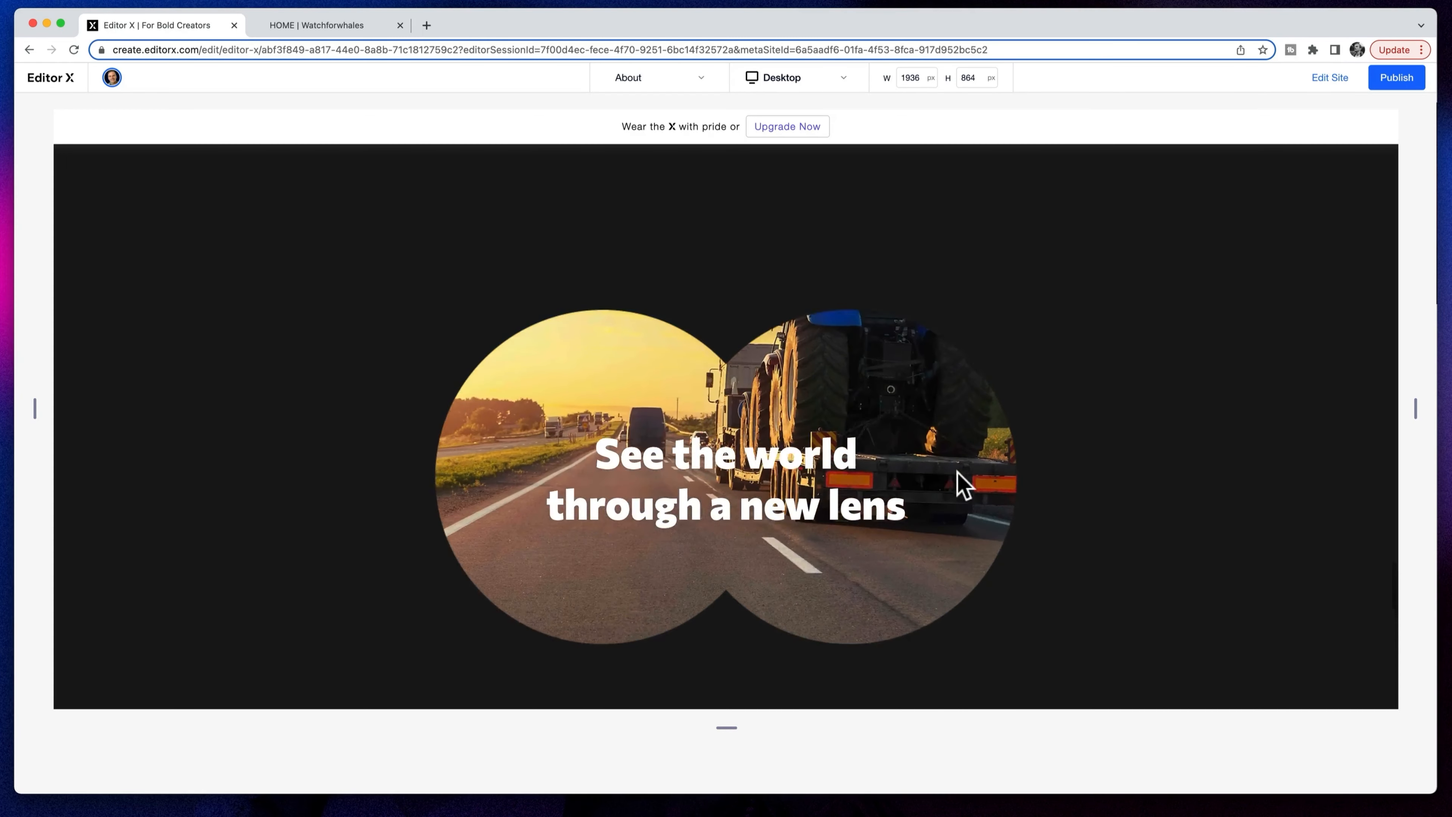
- Return to editing and increase the height of the horse image at the bottom of the stack
{"action": "left_click", "coordinate": [1325, 78]}
{"action": "scroll", "coordinate": [887, 423], "scroll_direction": "down", "scroll_amount": 10}
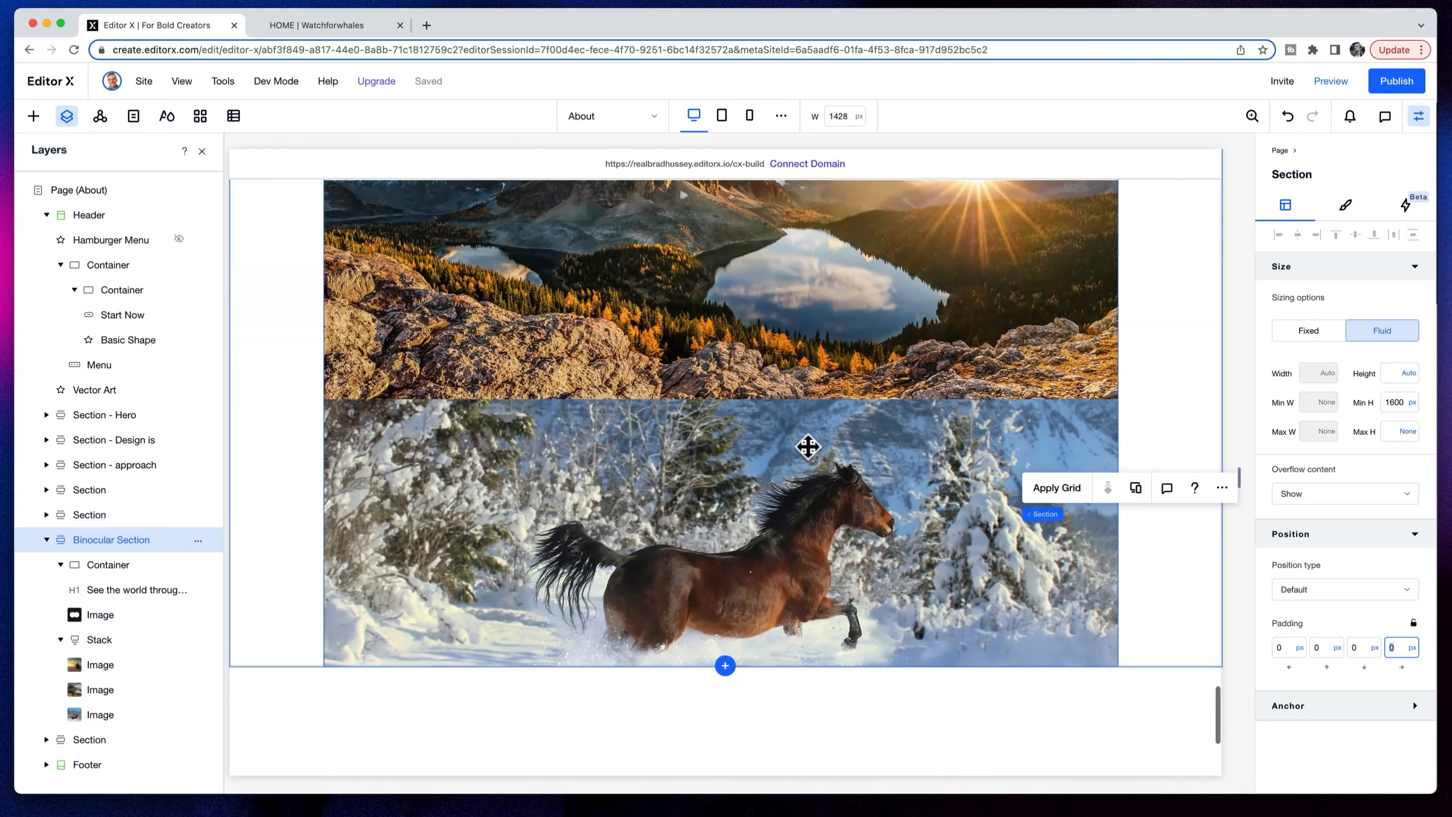
{"action": "left_click", "coordinate": [839, 453]}
{"action": "scroll", "coordinate": [856, 484], "scroll_direction": "down", "scroll_amount": 1}
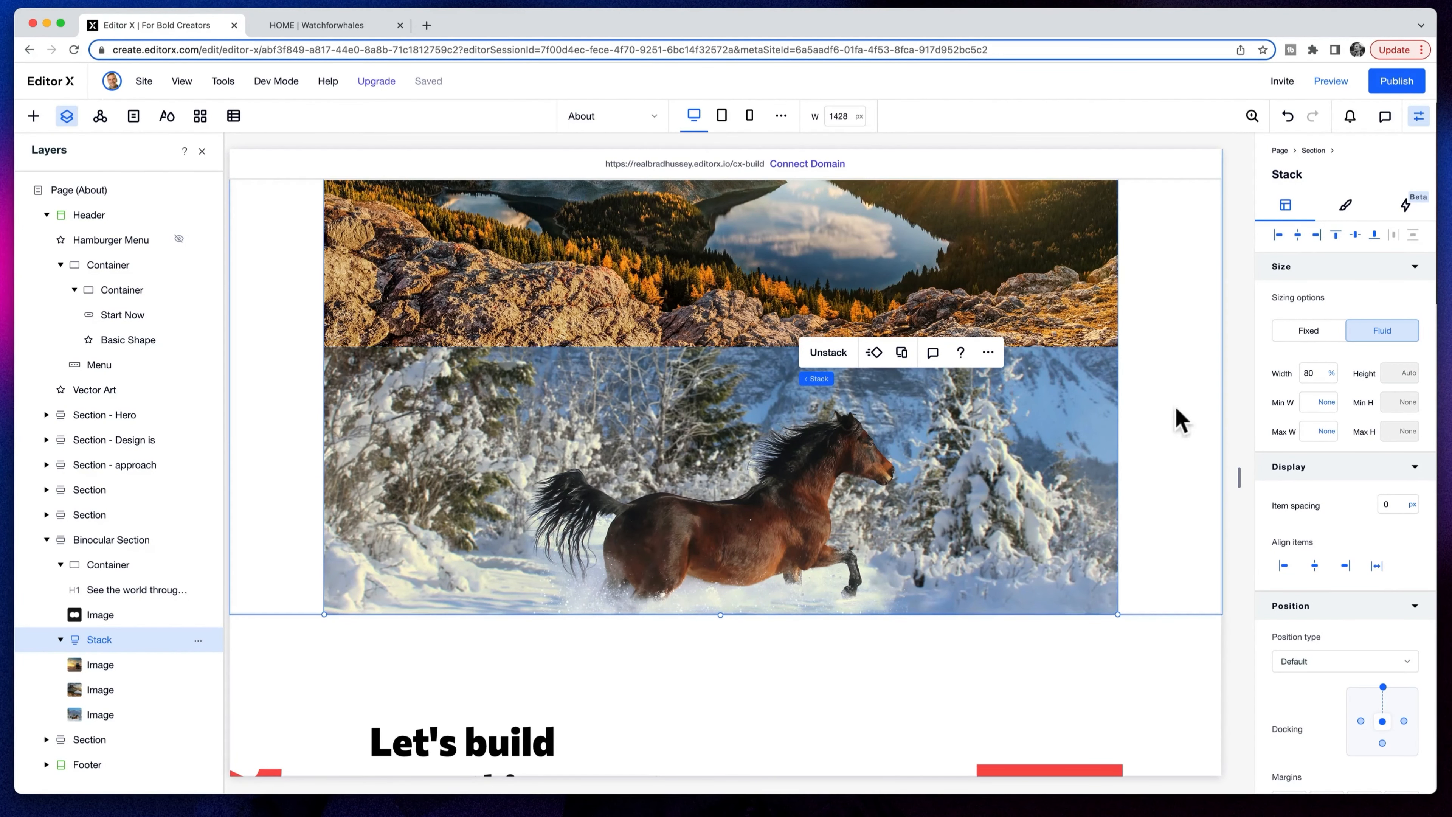
{"action": "left_click", "coordinate": [949, 437]}
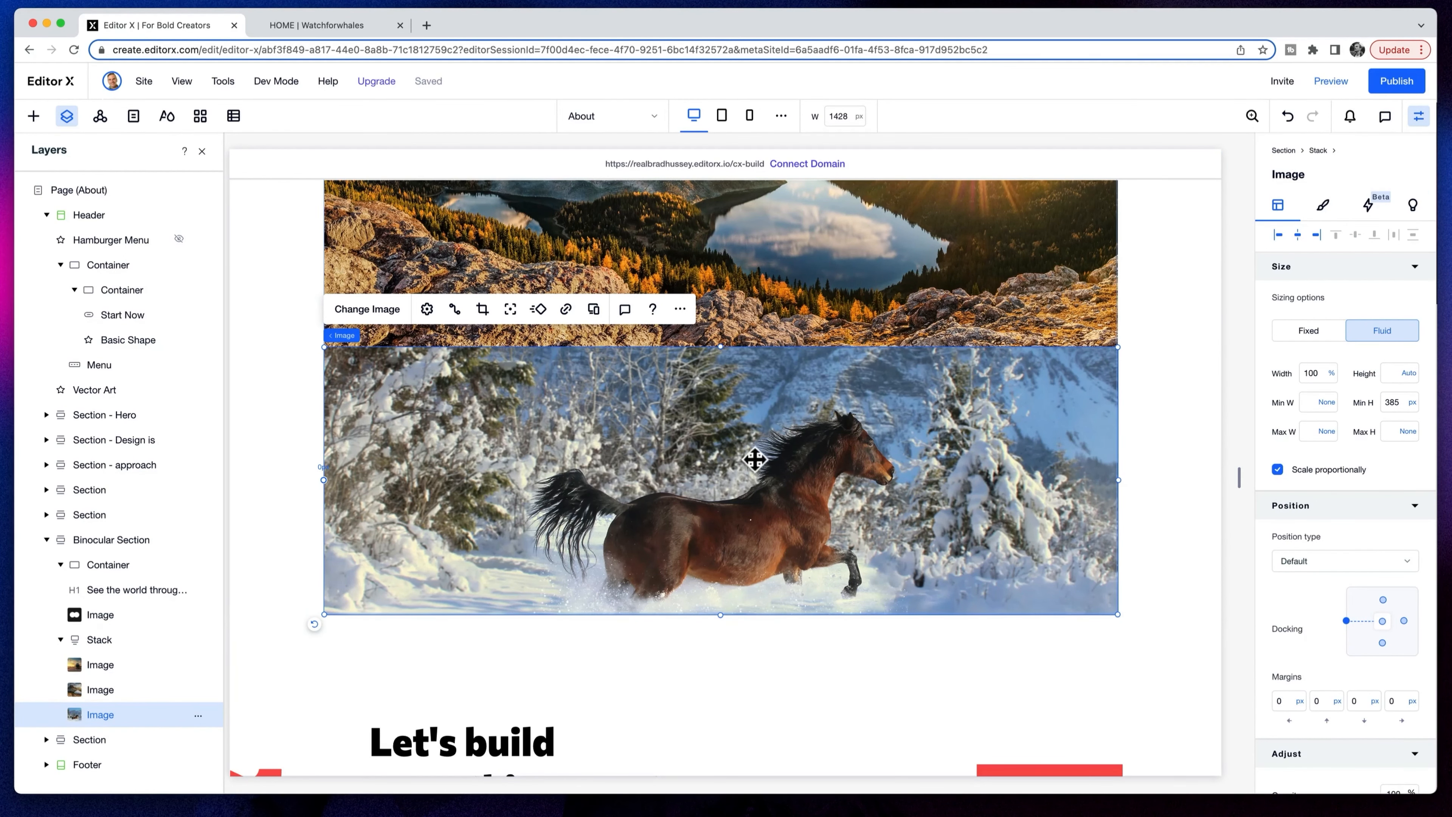
{"action": "left_click_drag", "start_coordinate": [722, 614], "coordinate": [720, 727]}
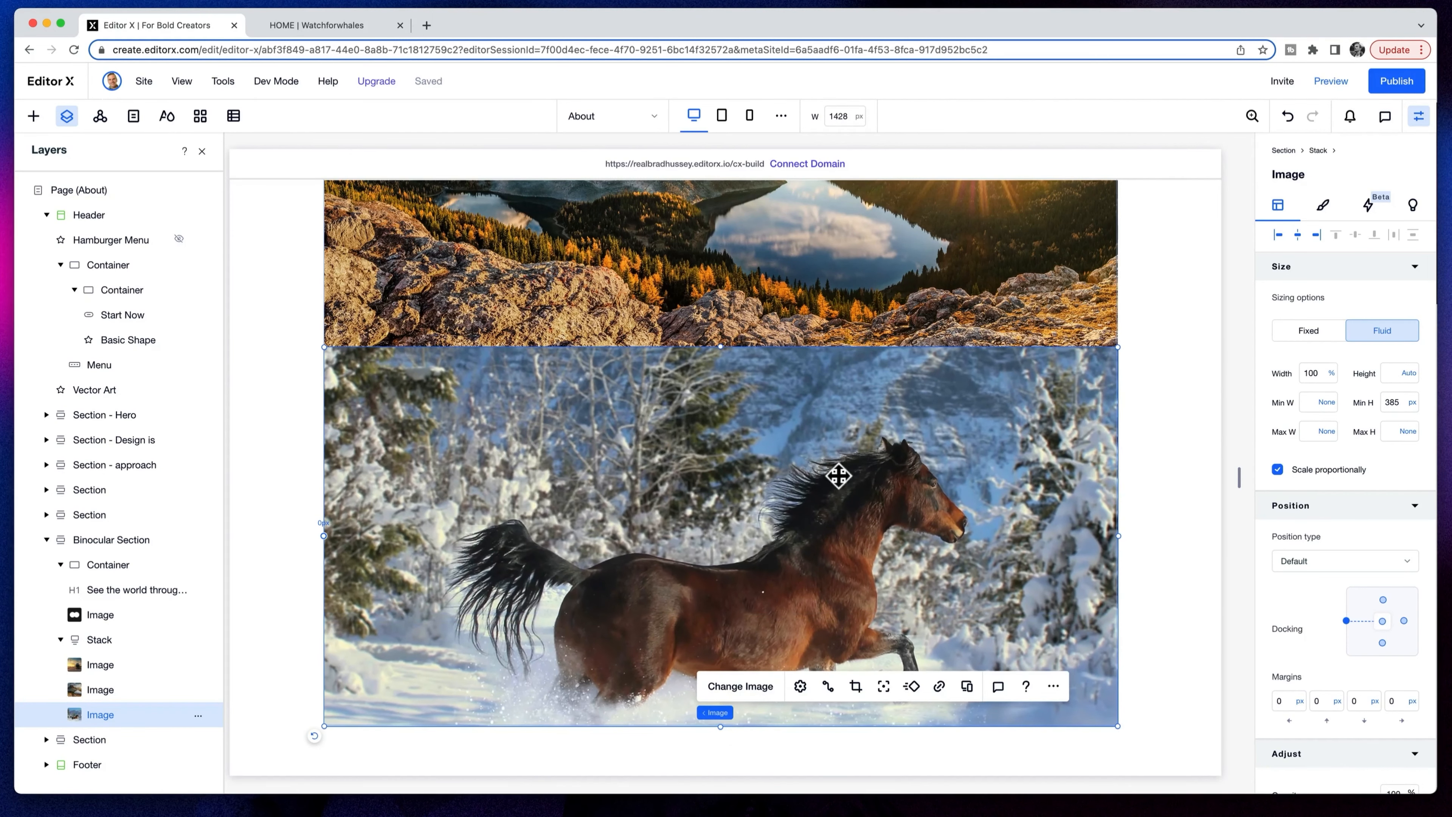
{"action": "scroll", "coordinate": [839, 480], "scroll_direction": "down", "scroll_amount": 1}
{"action": "left_click", "coordinate": [1278, 472]}
{"action": "scroll", "coordinate": [1279, 472], "scroll_direction": "down", "scroll_amount": 1}
{"action": "left_click", "coordinate": [1278, 472]}
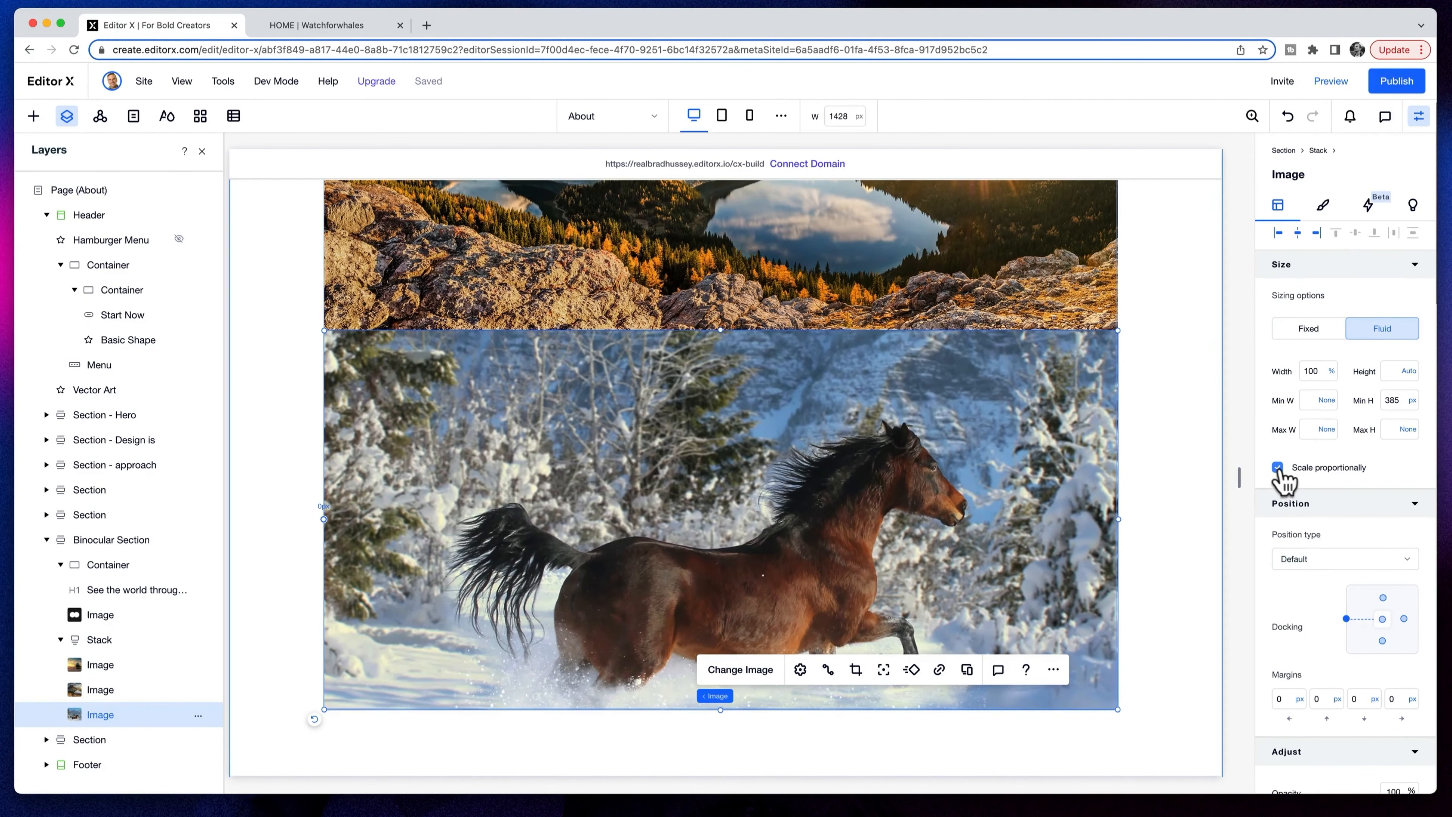
{"action": "scroll", "coordinate": [824, 446], "scroll_direction": "down", "scroll_amount": 1}
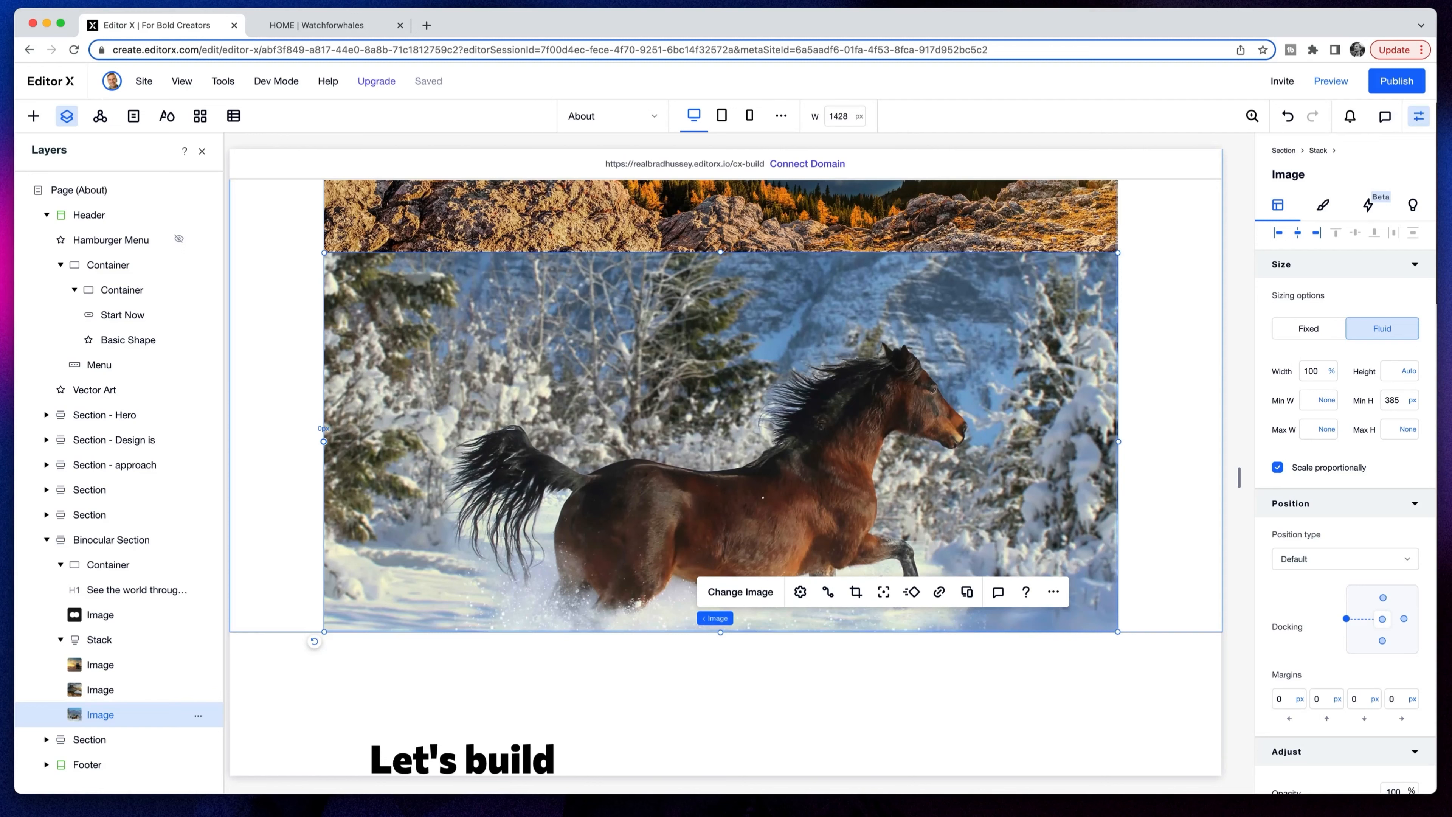
{"action": "left_click", "coordinate": [1299, 335]}
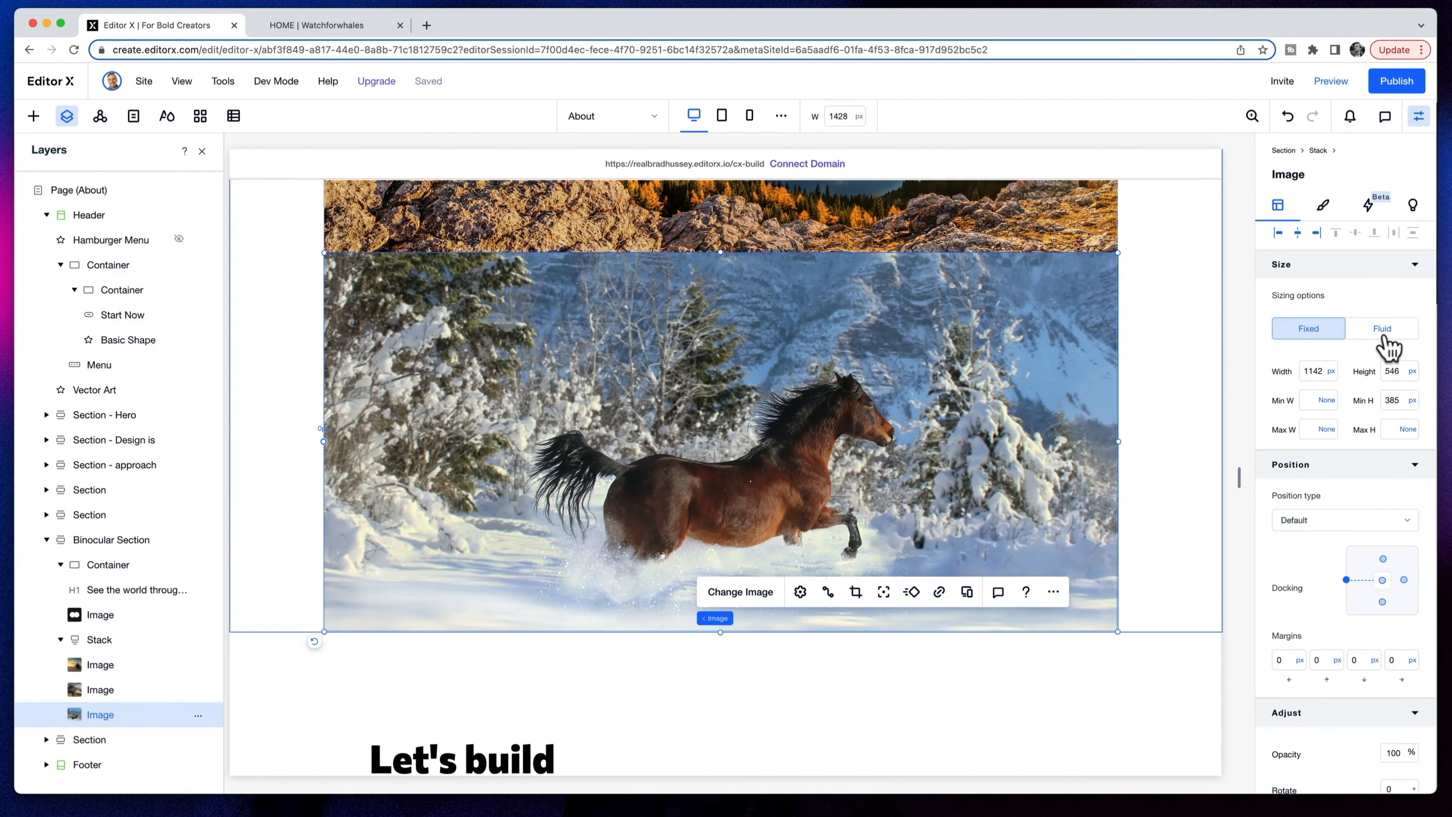
{"action": "left_click", "coordinate": [1387, 335]}
- Extend the horse image's bottom edge further down and preview the binocular section's scroll effect
{"action": "left_click_drag", "start_coordinate": [721, 632], "coordinate": [722, 701]}
{"action": "left_click", "coordinate": [1211, 535]}
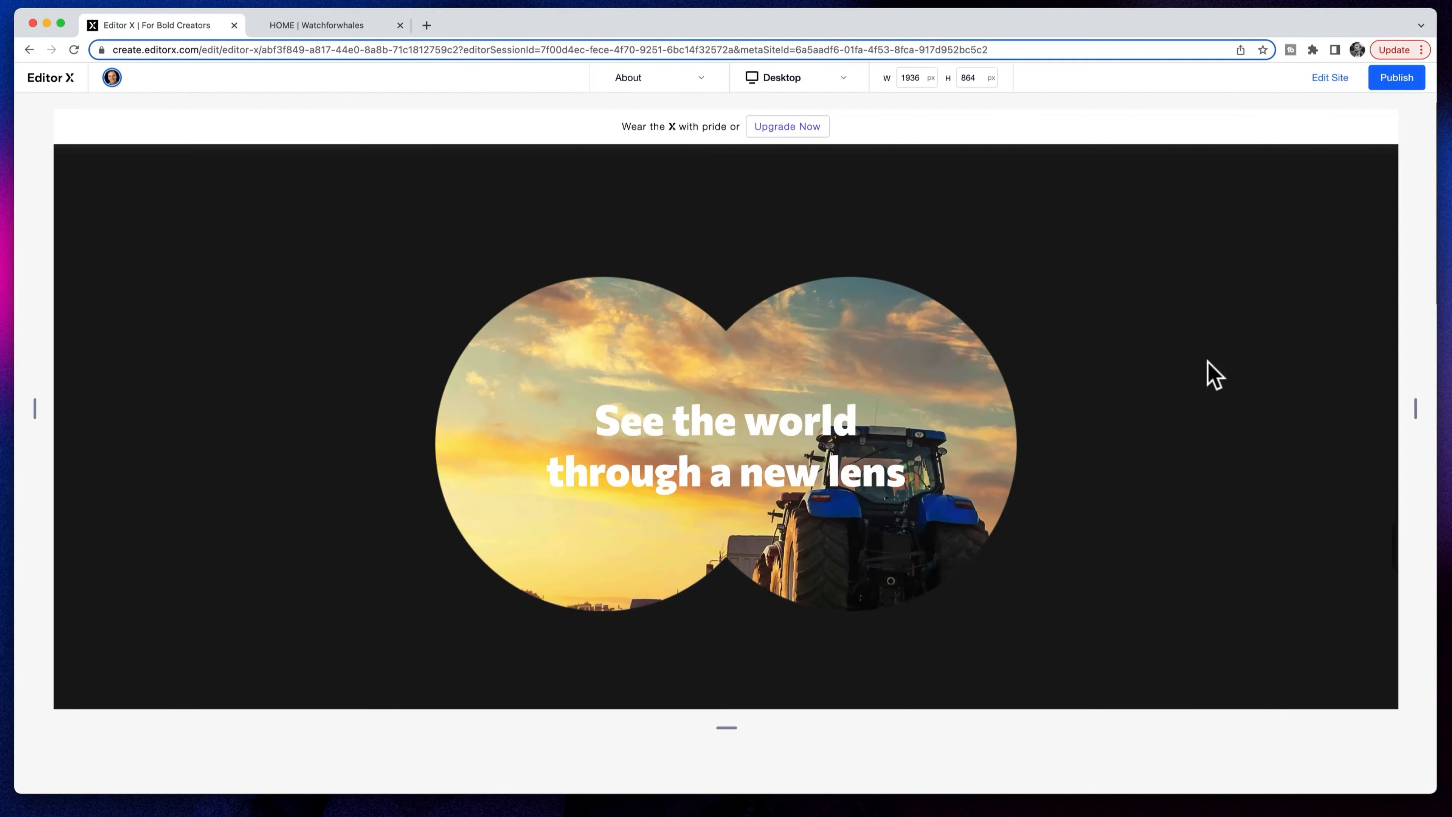
{"action": "scroll", "coordinate": [1207, 365], "scroll_direction": "down", "scroll_amount": 7}
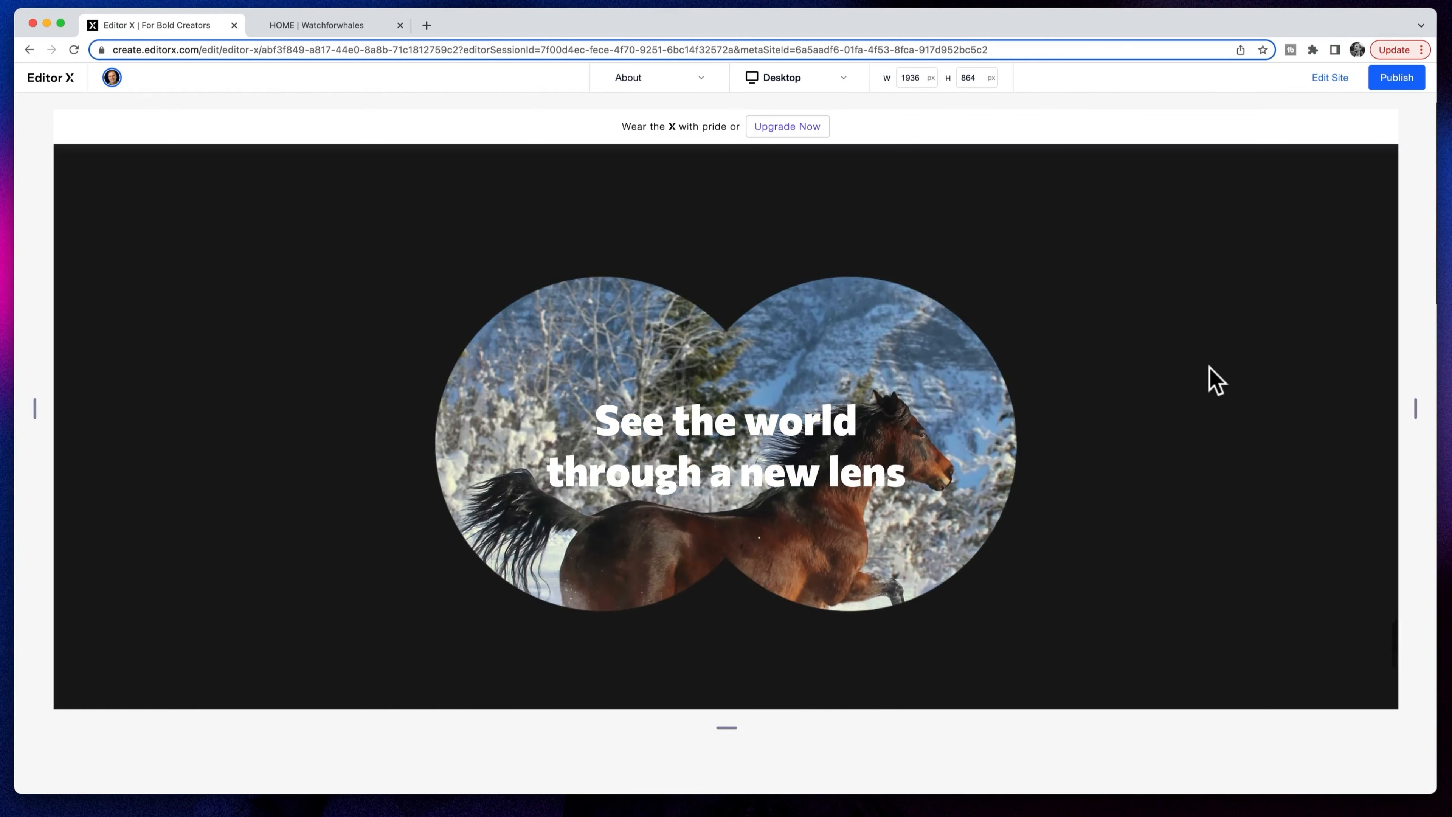
- Check the end of the binocular section in the preview, then publish the site and open its live page
{"action": "scroll", "coordinate": [1209, 366], "scroll_direction": "down", "scroll_amount": 1}
{"action": "scroll", "coordinate": [1173, 416], "scroll_direction": "down", "scroll_amount": 5}
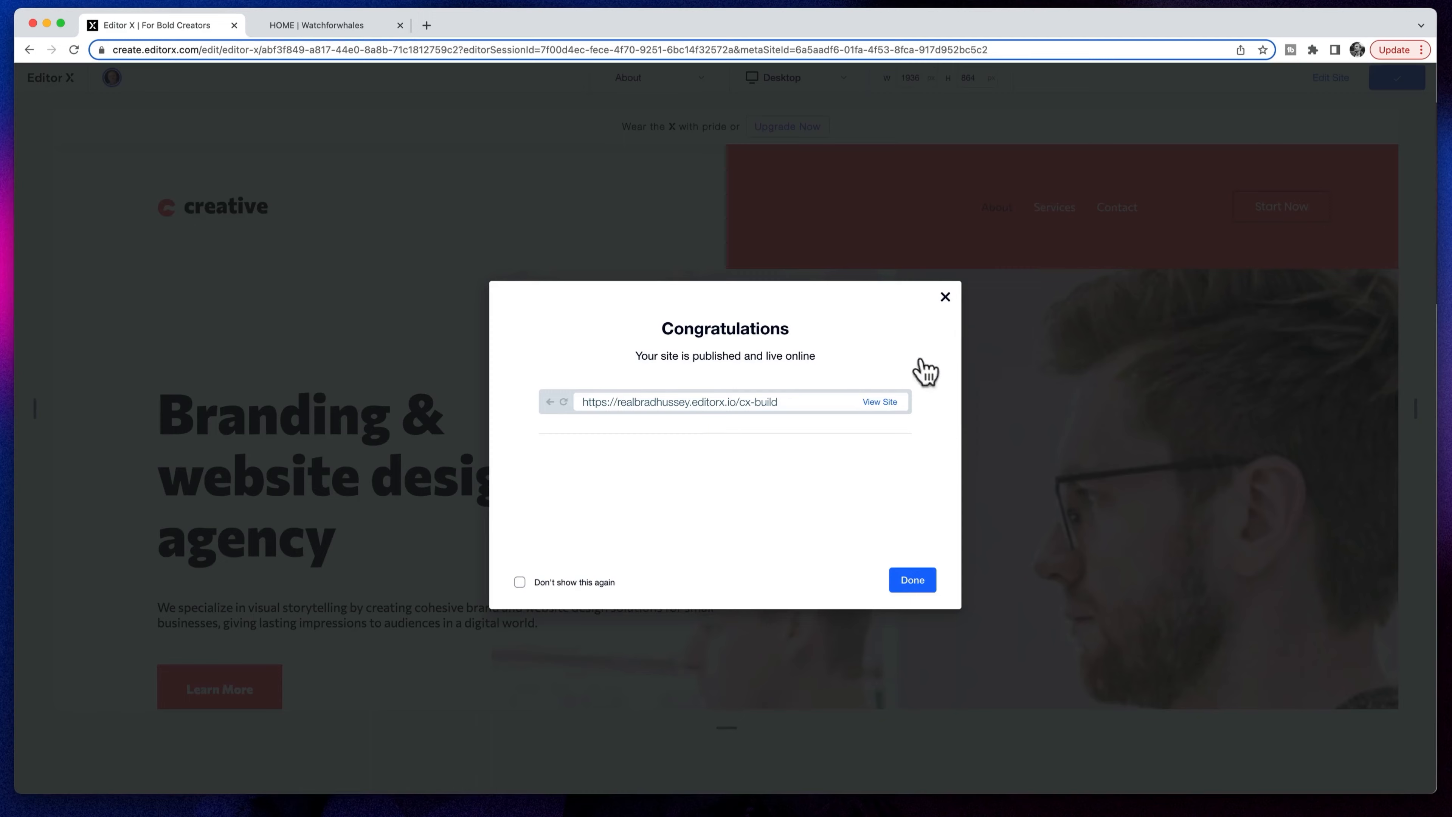
{"action": "left_click", "coordinate": [880, 402]}
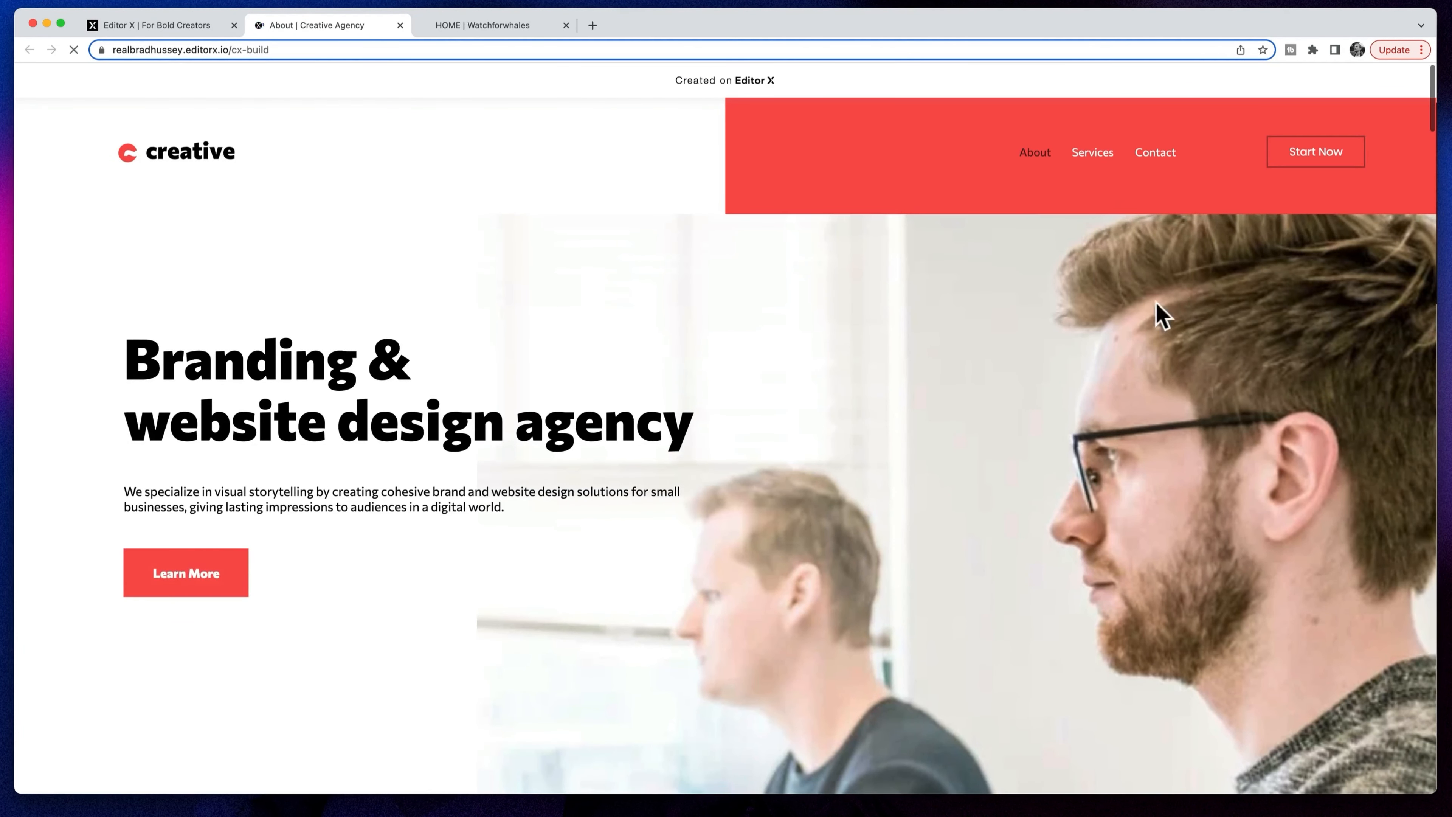
- Examine the live About page down to the footer, checking the entrance animations, sticky sections and binocular-mask scroll effect
{"action": "scroll", "coordinate": [1161, 315], "scroll_direction": "down", "scroll_amount": 10}
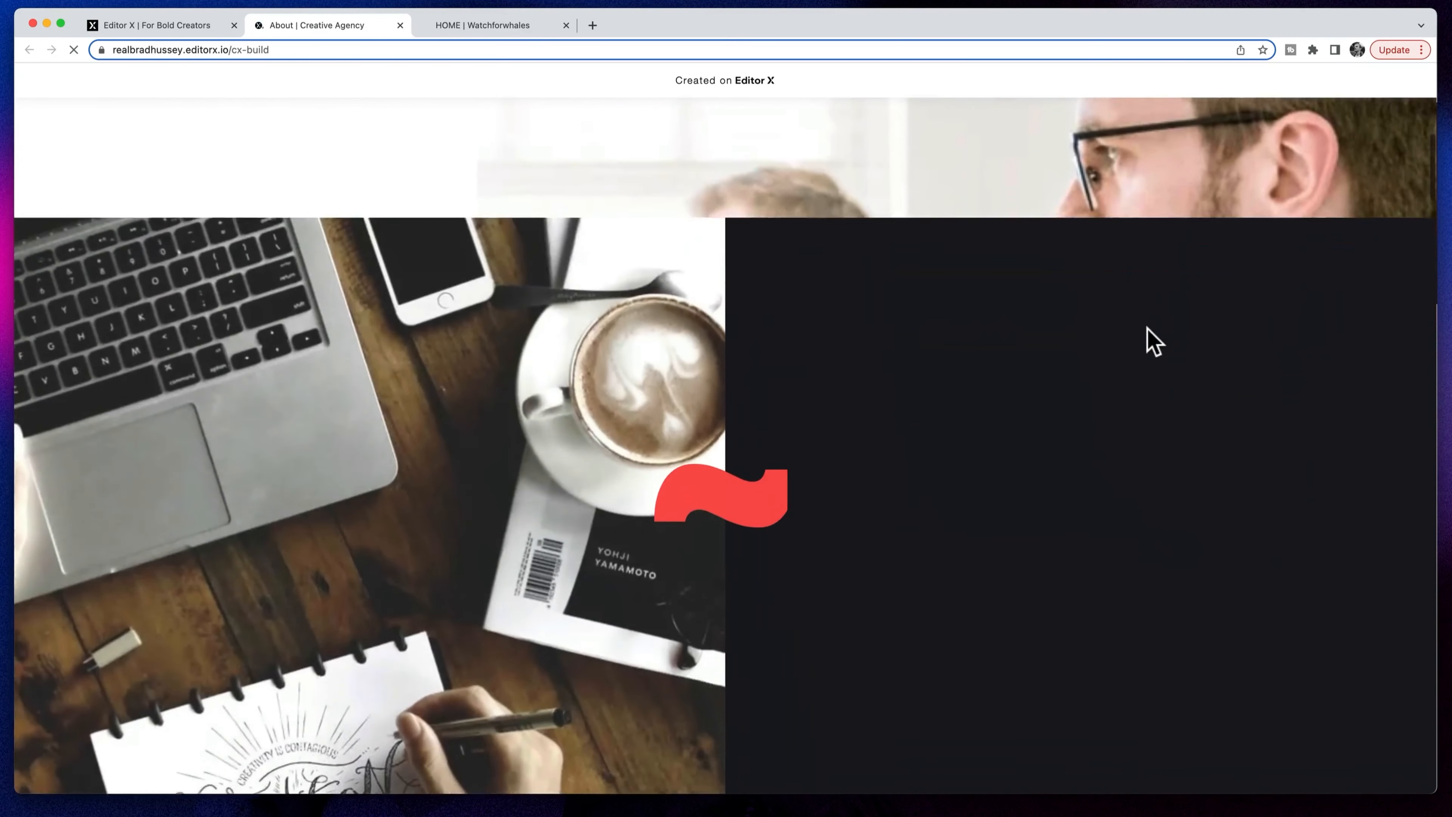
{"action": "scroll", "coordinate": [1155, 342], "scroll_direction": "down", "scroll_amount": 10}
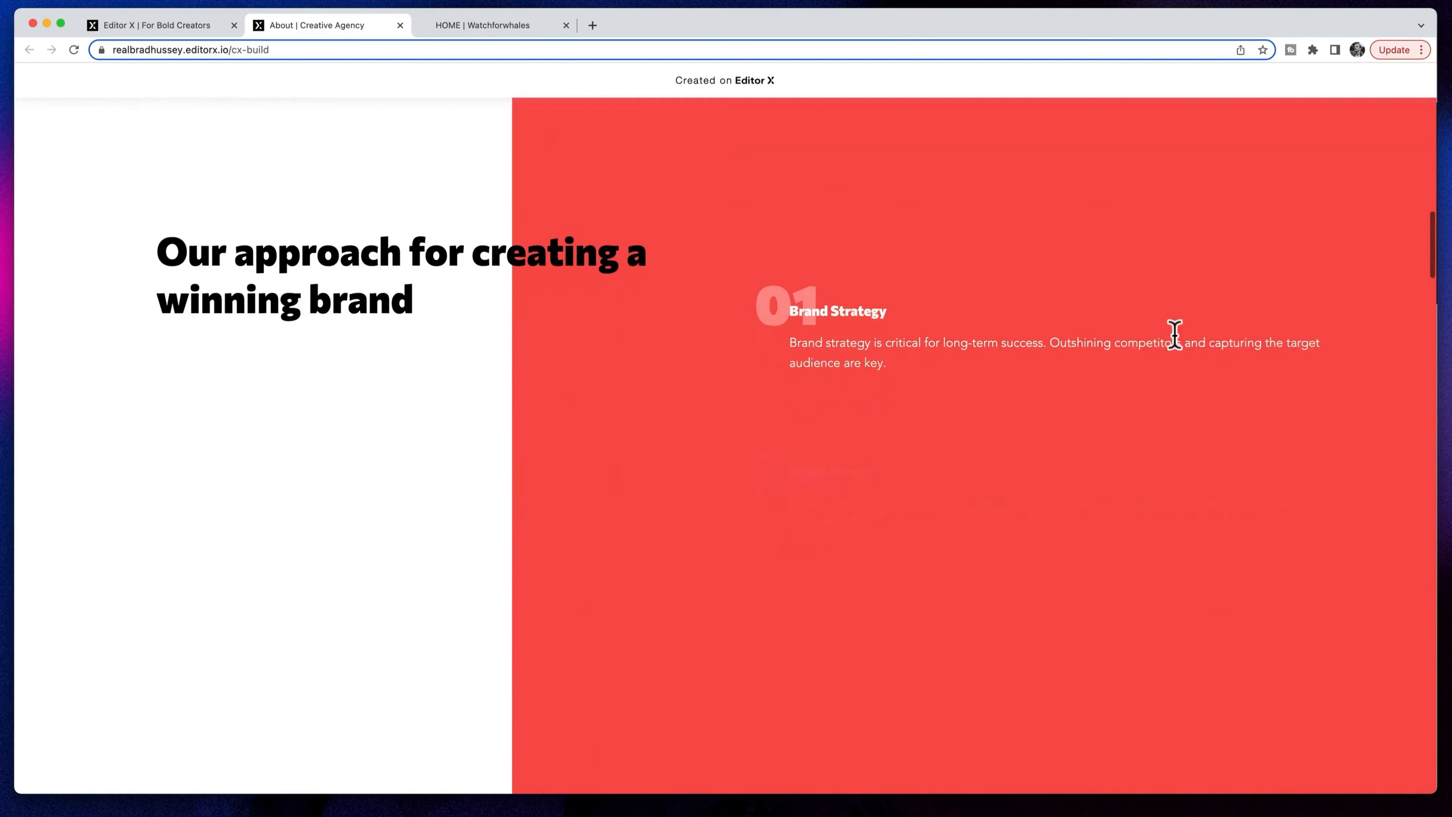
{"action": "scroll", "coordinate": [1177, 341], "scroll_direction": "down", "scroll_amount": 6}
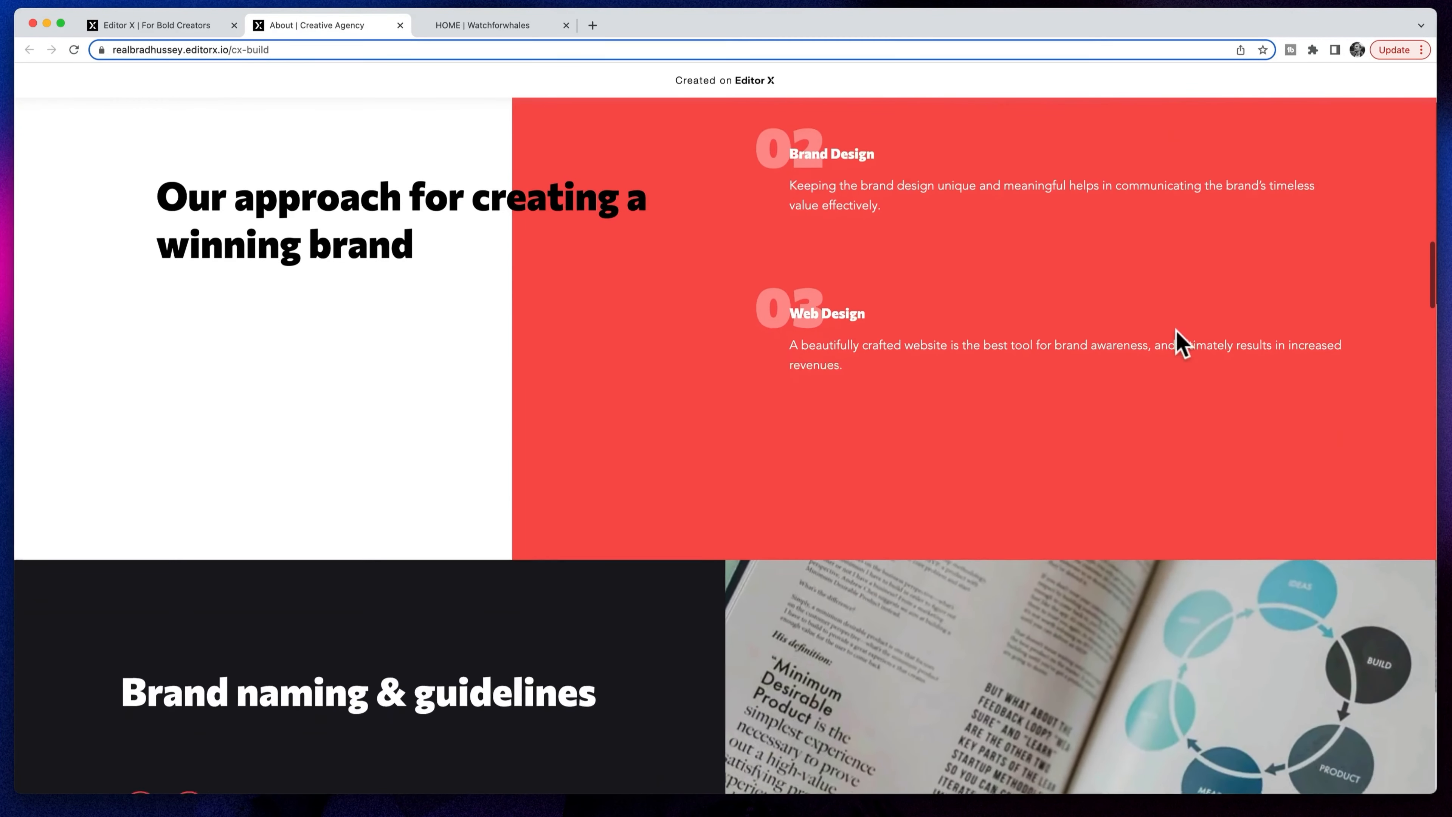
{"action": "scroll", "coordinate": [1177, 337], "scroll_direction": "down", "scroll_amount": 6}
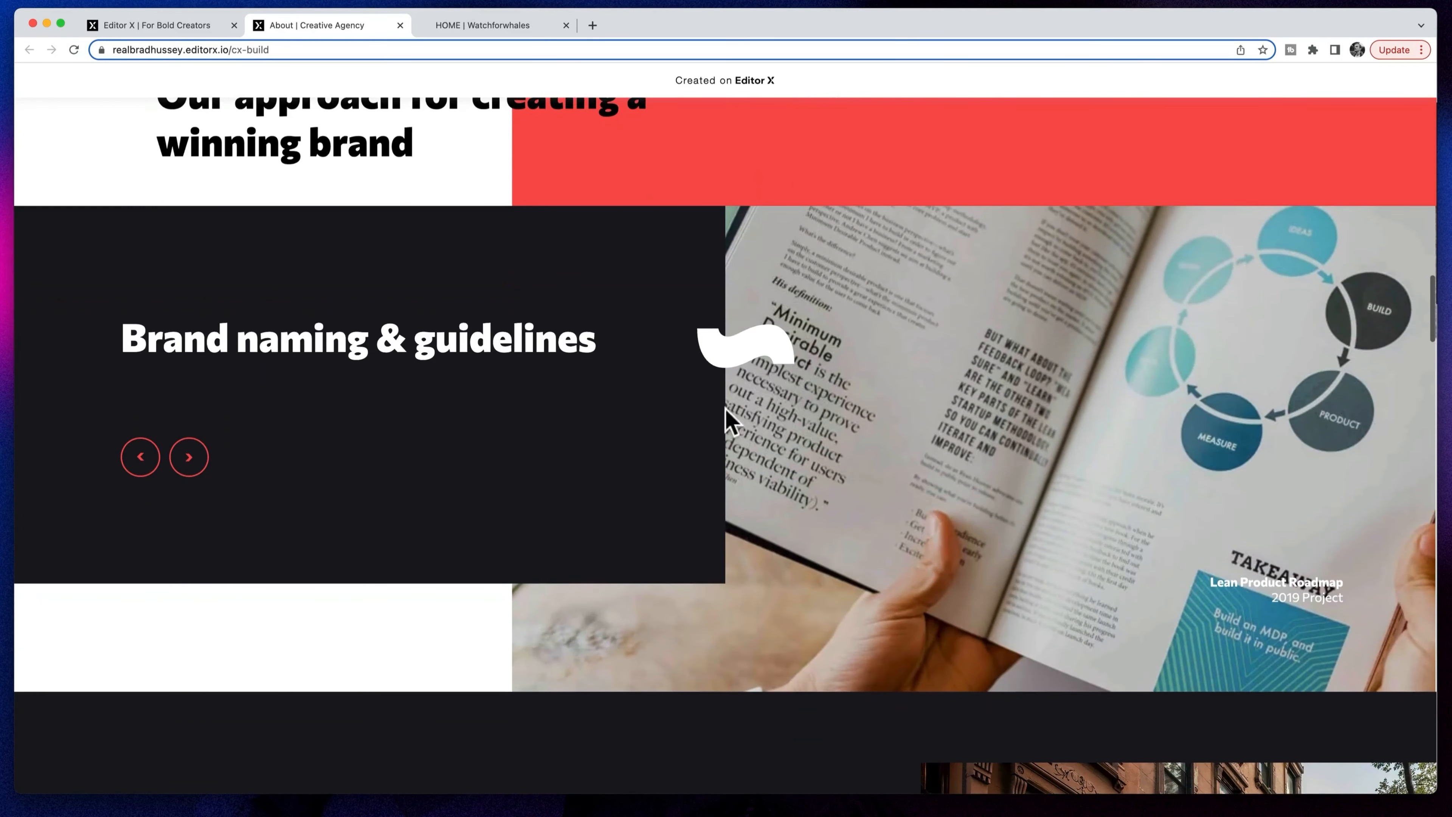
{"action": "scroll", "coordinate": [337, 477], "scroll_direction": "down", "scroll_amount": 10}
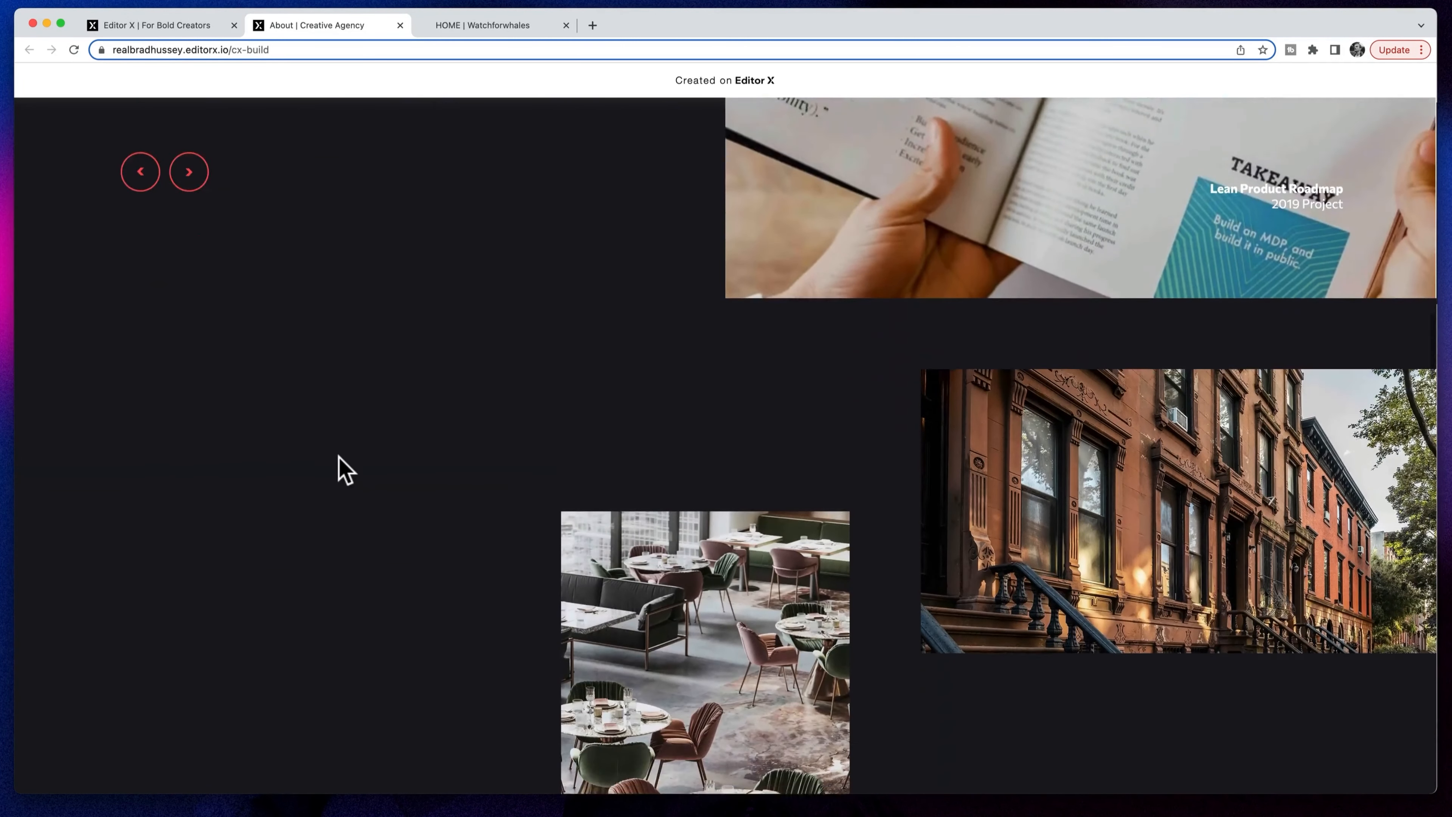
{"action": "scroll", "coordinate": [346, 470], "scroll_direction": "down", "scroll_amount": 10}
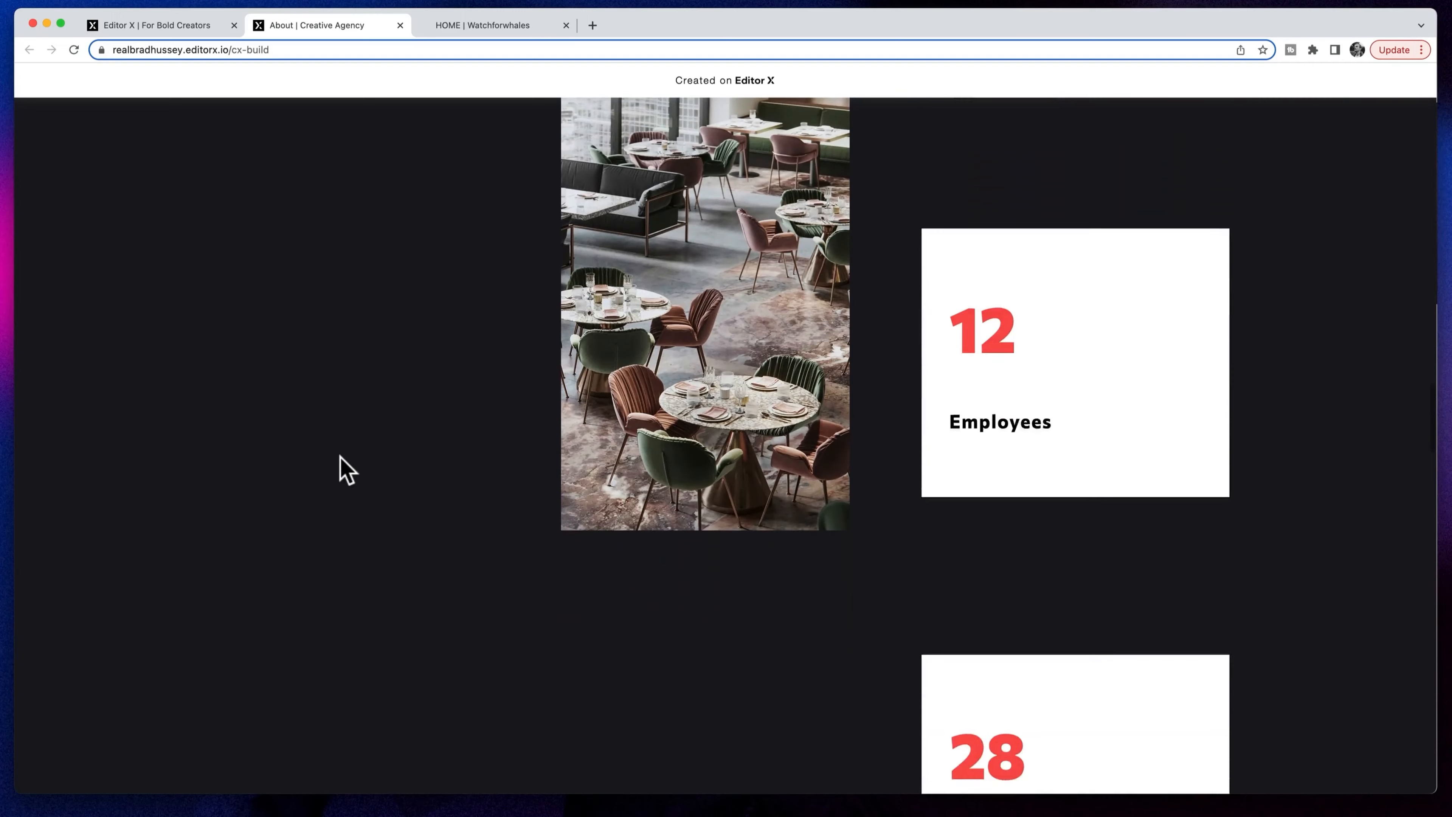
{"action": "scroll", "coordinate": [347, 470], "scroll_direction": "down", "scroll_amount": 15}
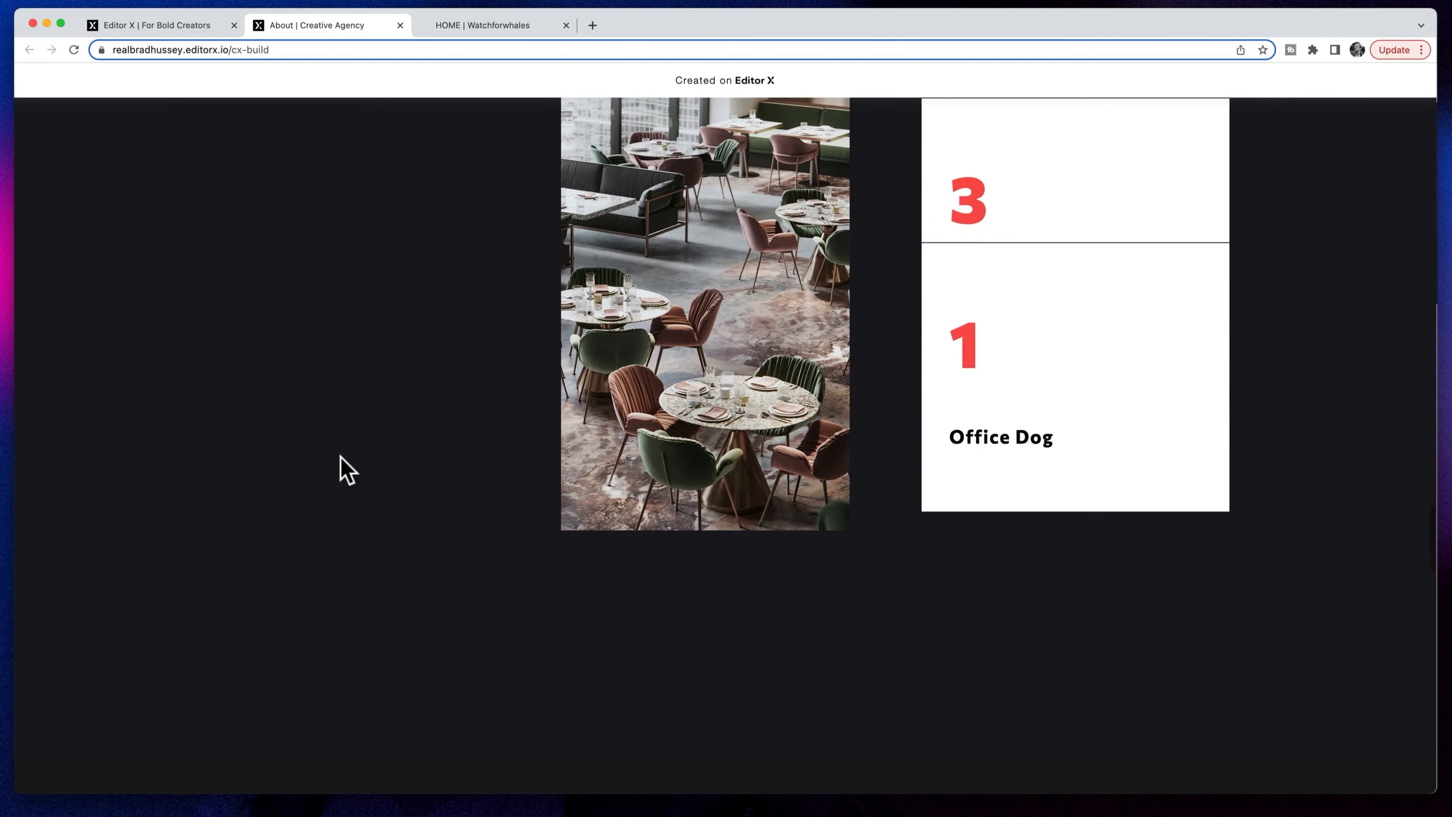
{"action": "scroll", "coordinate": [347, 471], "scroll_direction": "down", "scroll_amount": 10}
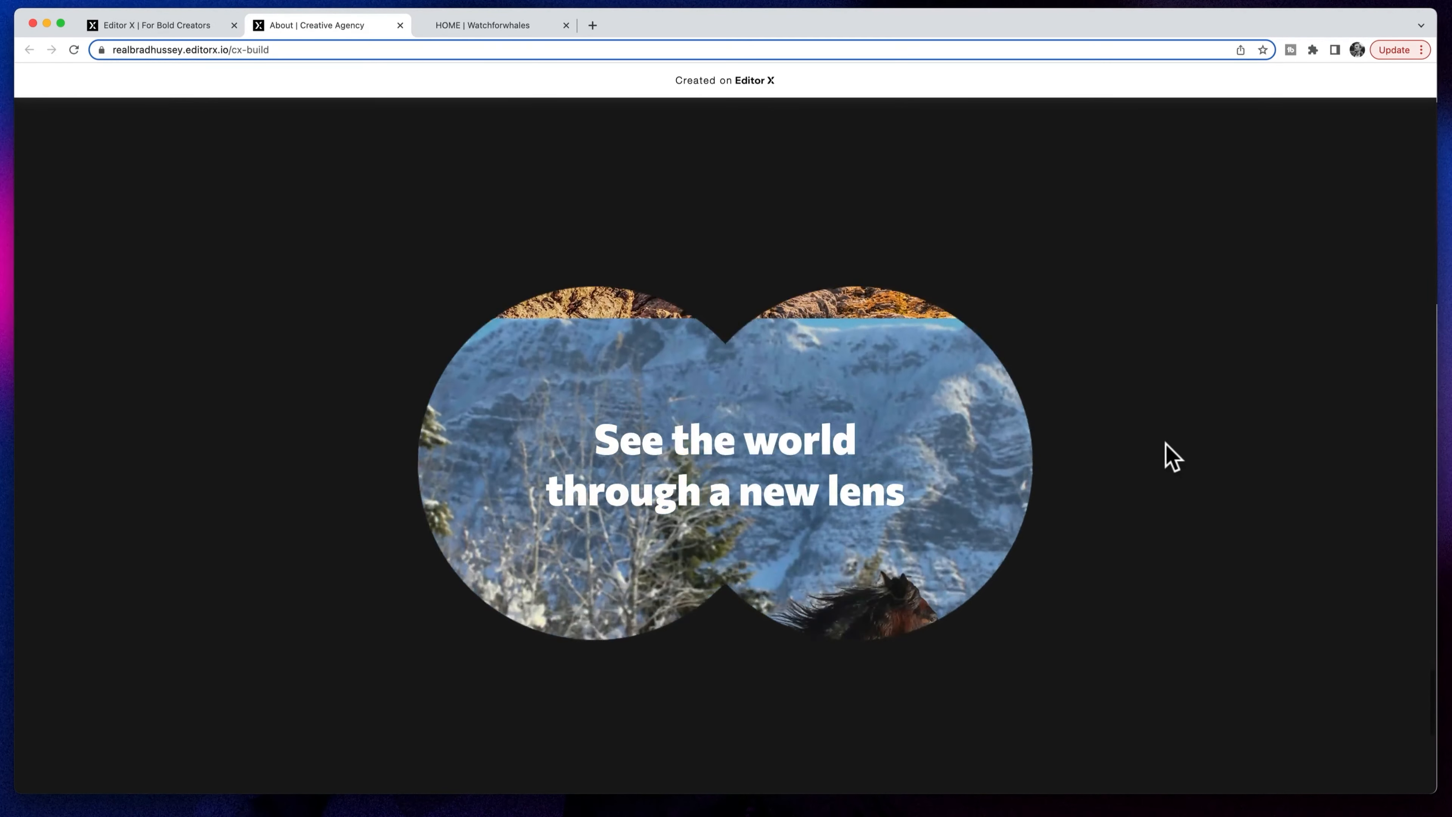
{"action": "scroll", "coordinate": [1166, 443], "scroll_direction": "down", "scroll_amount": 4}
{"action": "scroll", "coordinate": [1172, 457], "scroll_direction": "down", "scroll_amount": 5}
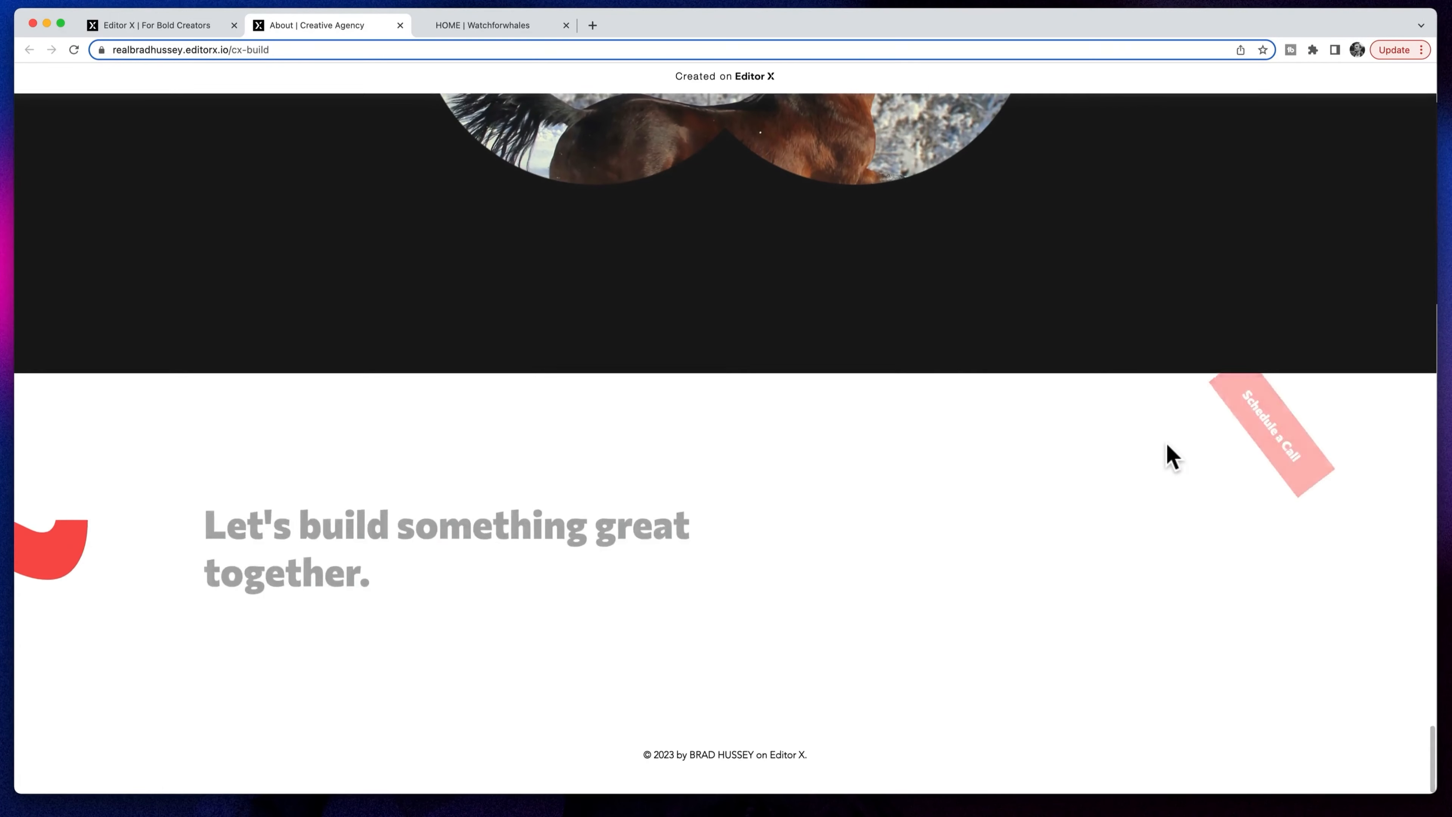